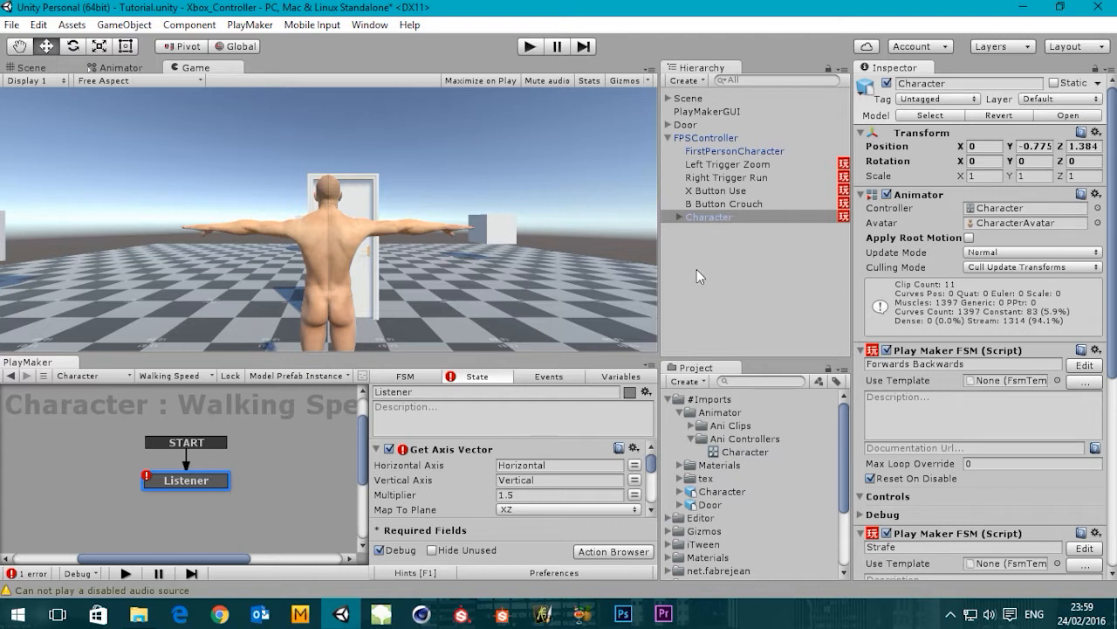
Test-play the scene to check the character's current movement, and stop the game
click(529, 49)
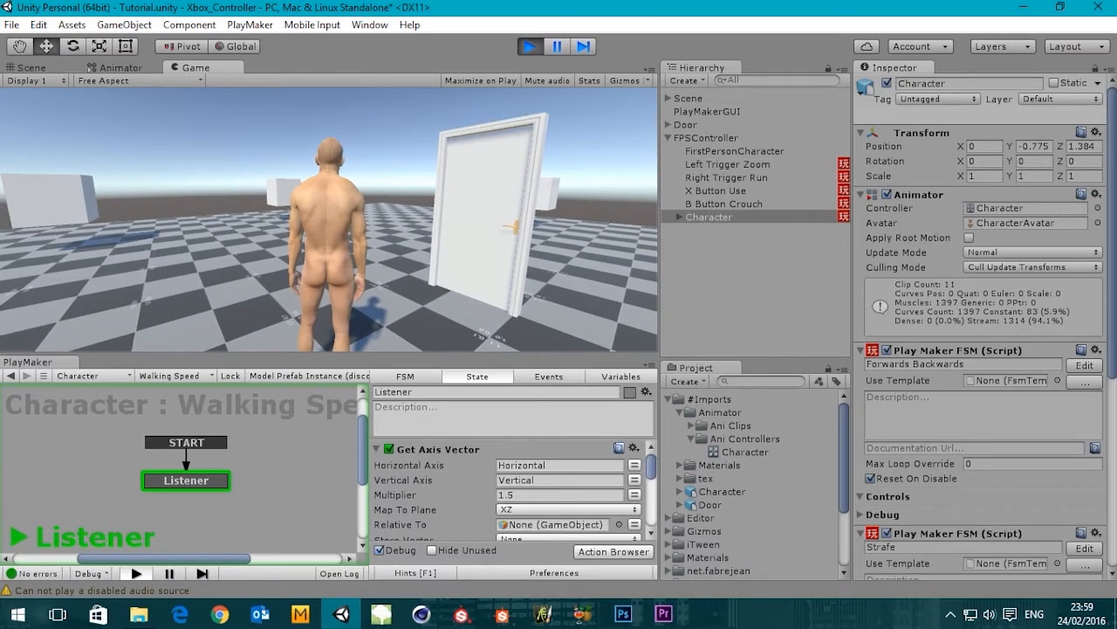
click(529, 46)
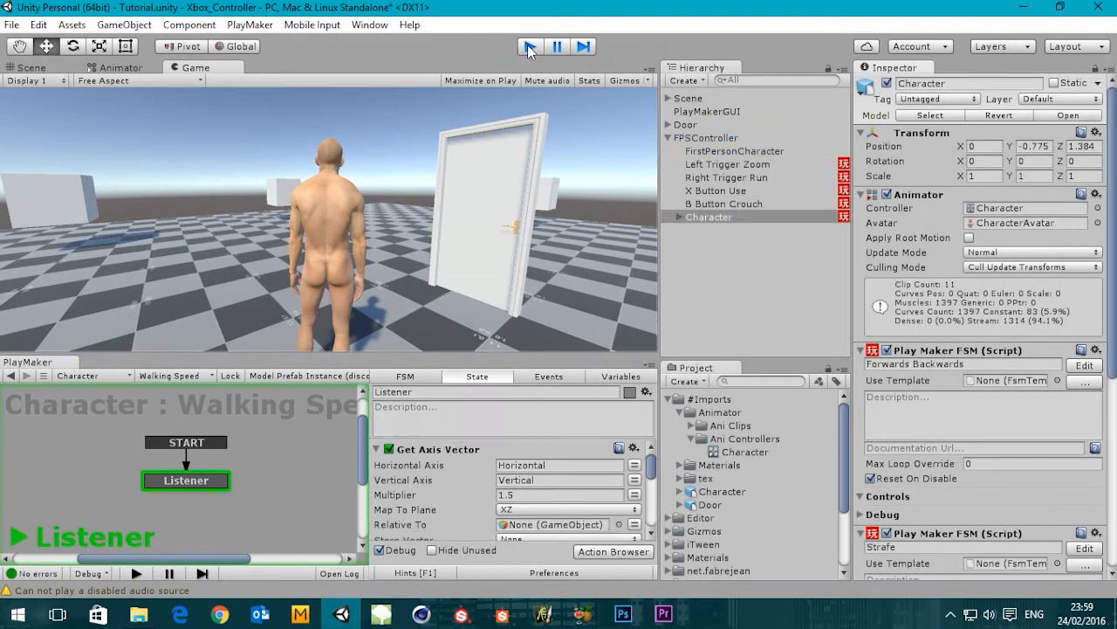
Open the Listener state in the B Button Crouch FSM and enlarge the PlayMaker editor area
click(728, 203)
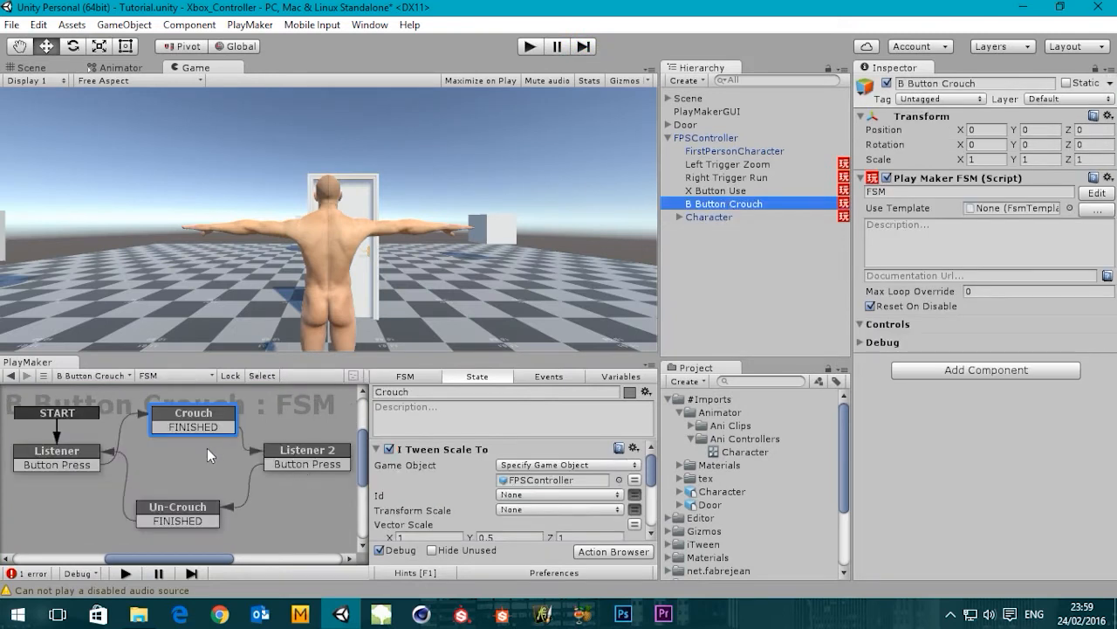
click(75, 450)
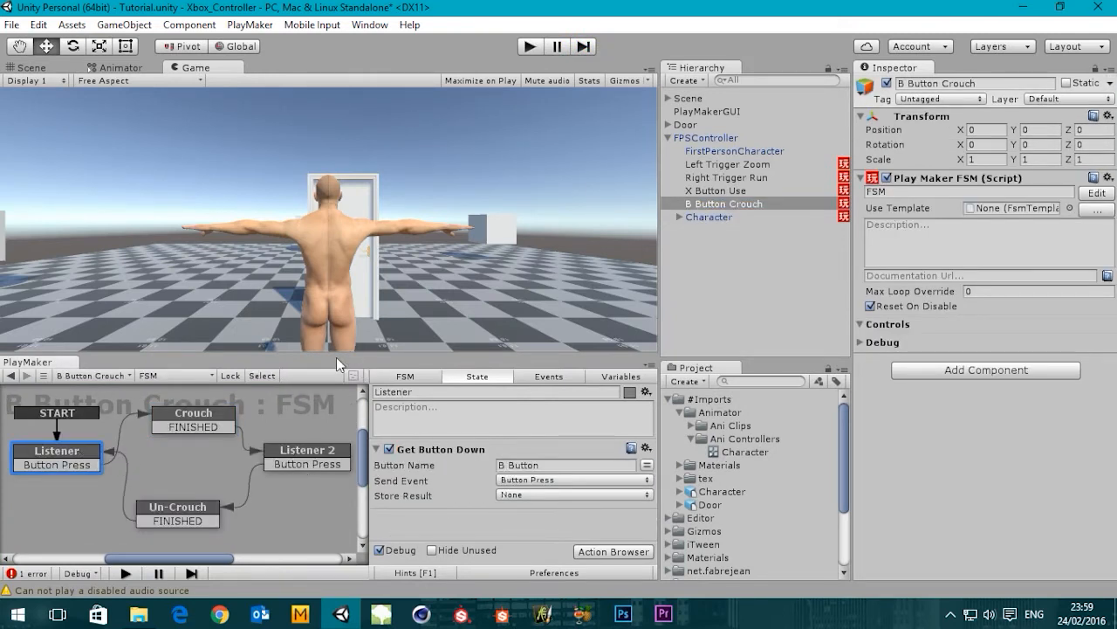
drag(336, 356, 330, 278)
middle_drag(274, 341, 268, 382)
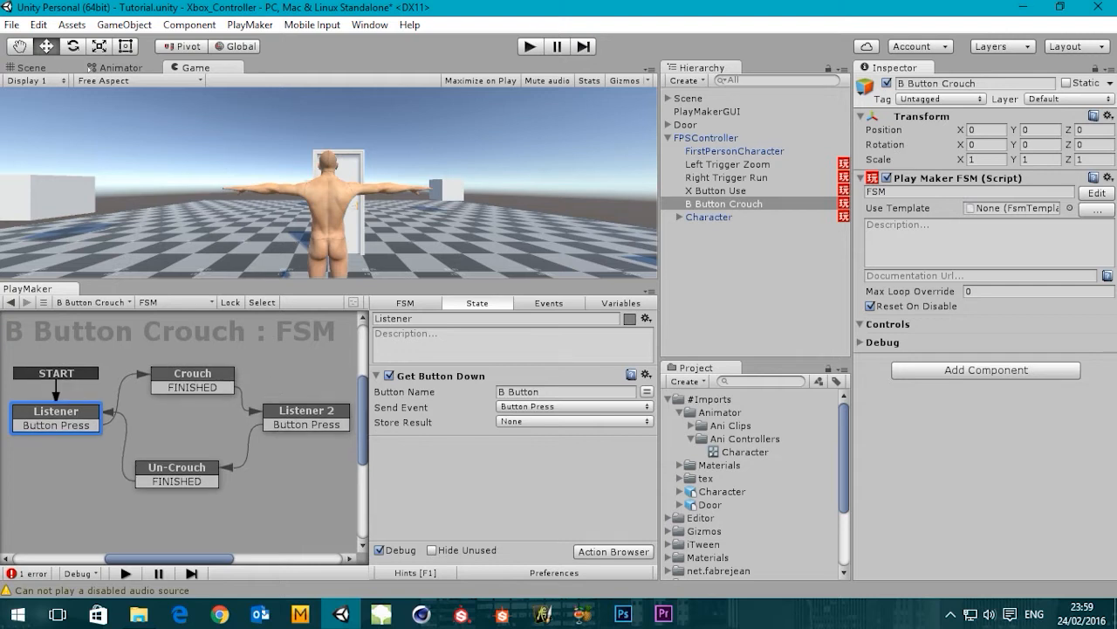
Switch to Chrome, look over the YouTube page for the Playmaker crouch action tutorial, and close its tab
drag(1116, 18, 262, 0)
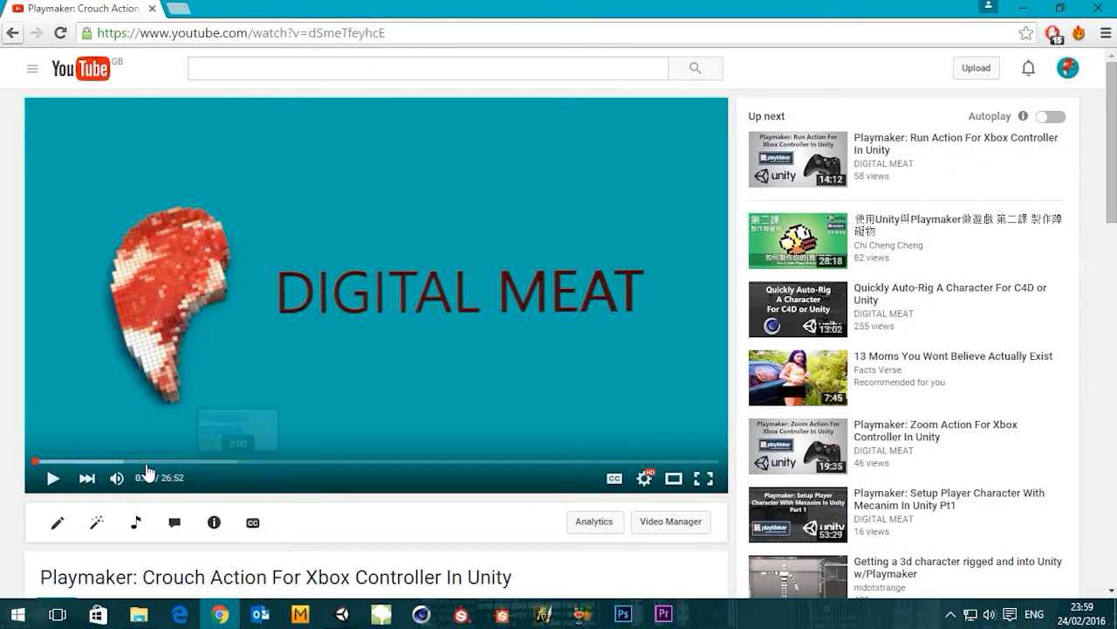
scroll(5, 402, down, 2)
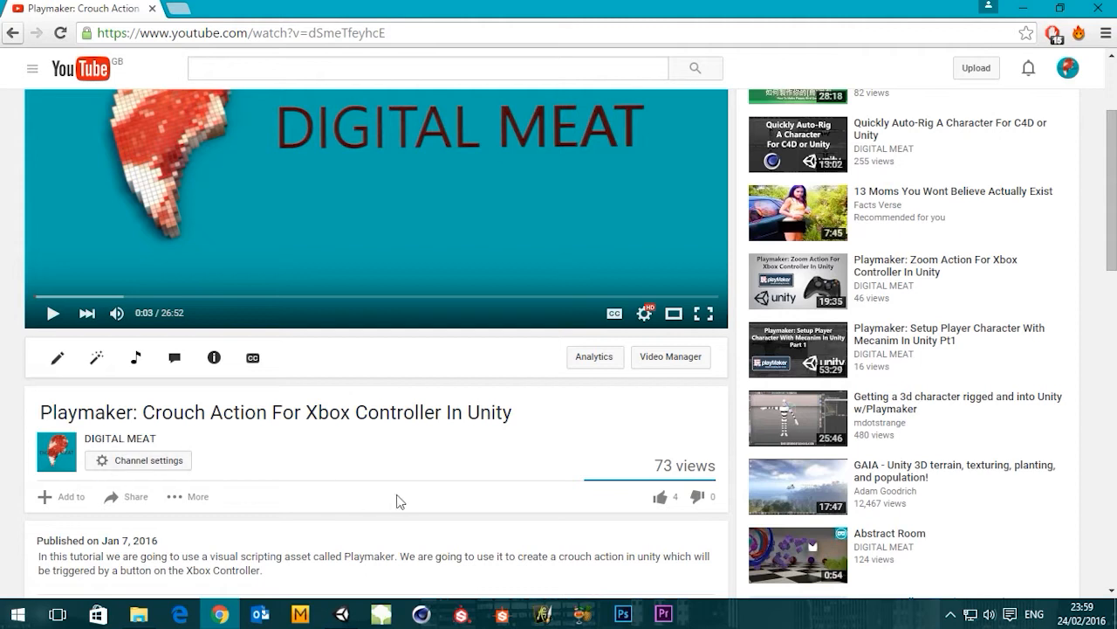
scroll(398, 500, up, 2)
scroll(325, 534, down, 1)
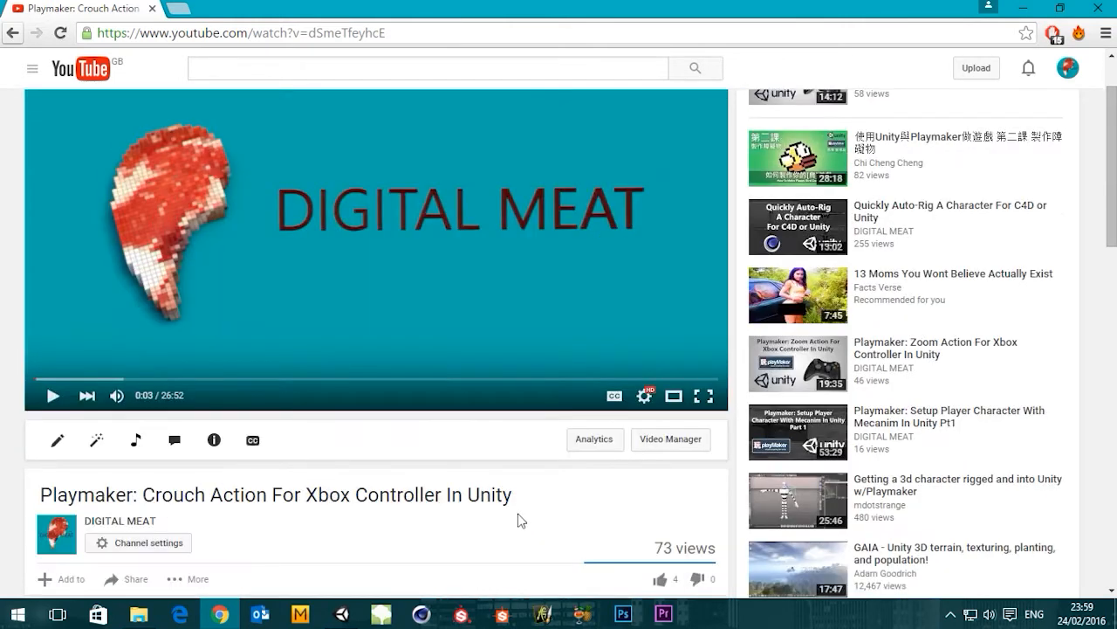
scroll(519, 522, up, 1)
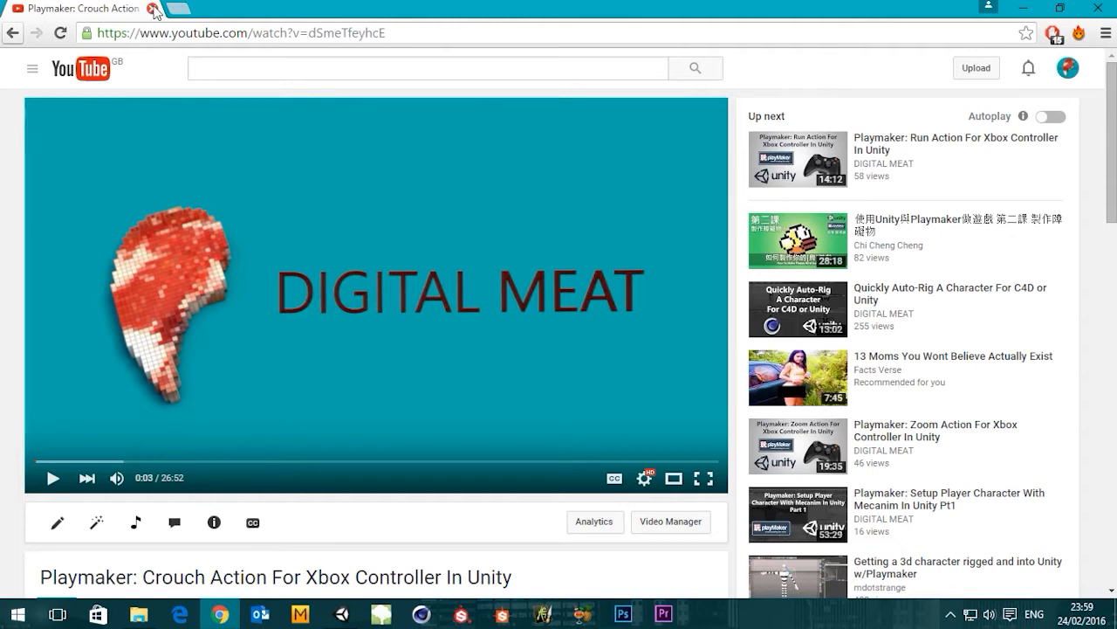
scroll(351, 241, down, 7)
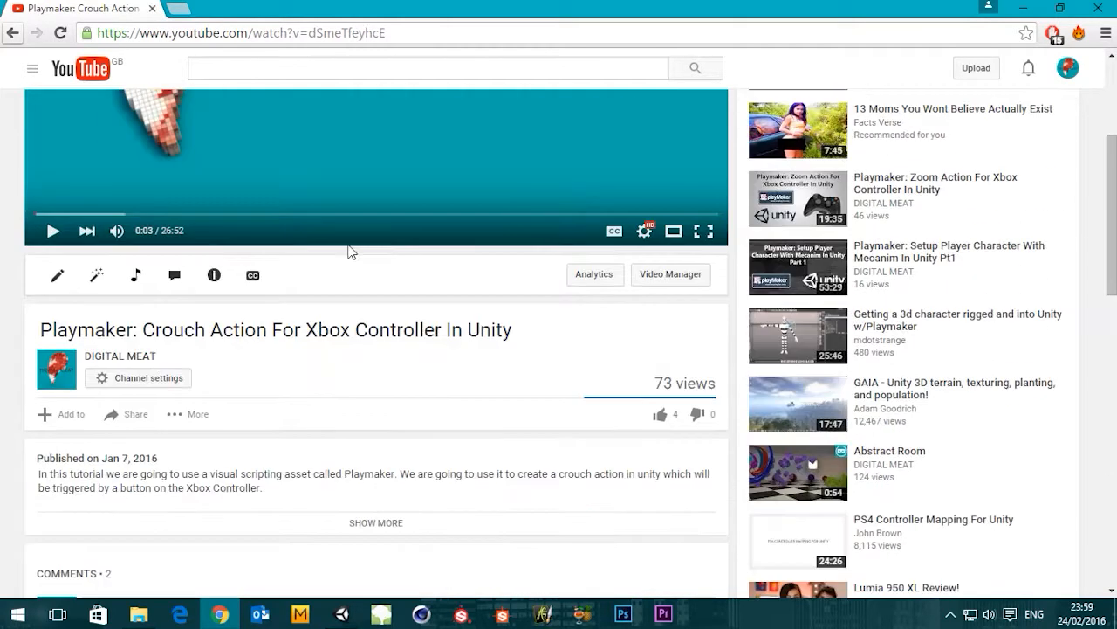
scroll(347, 227, up, 7)
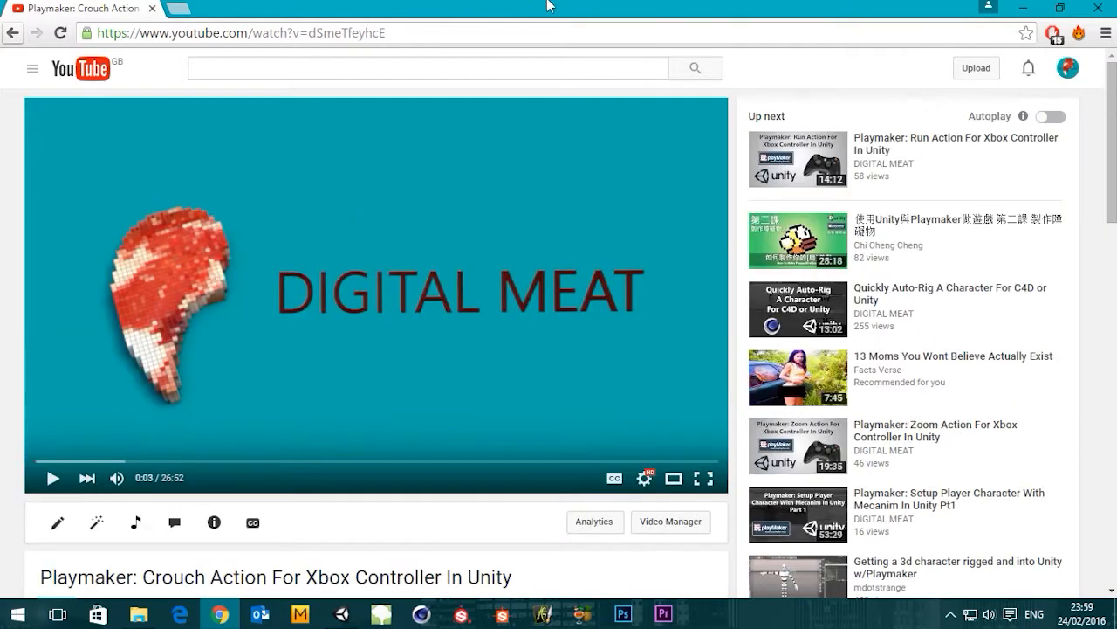
click(154, 9)
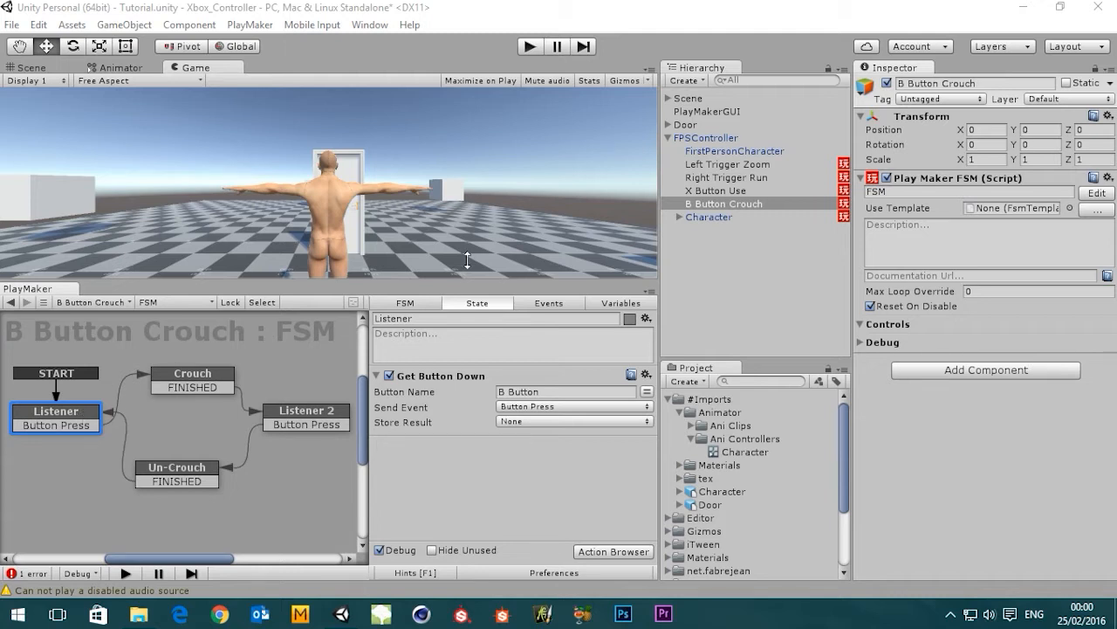
Review the Crouch state's settings and remove its I Tween Scale To action
click(79, 409)
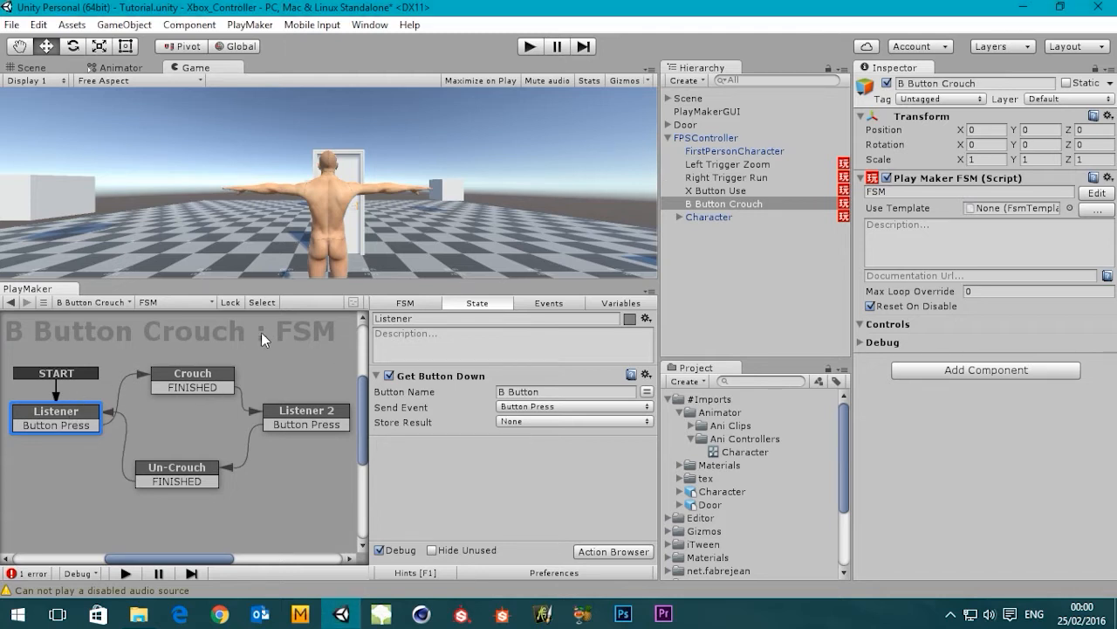
click(206, 379)
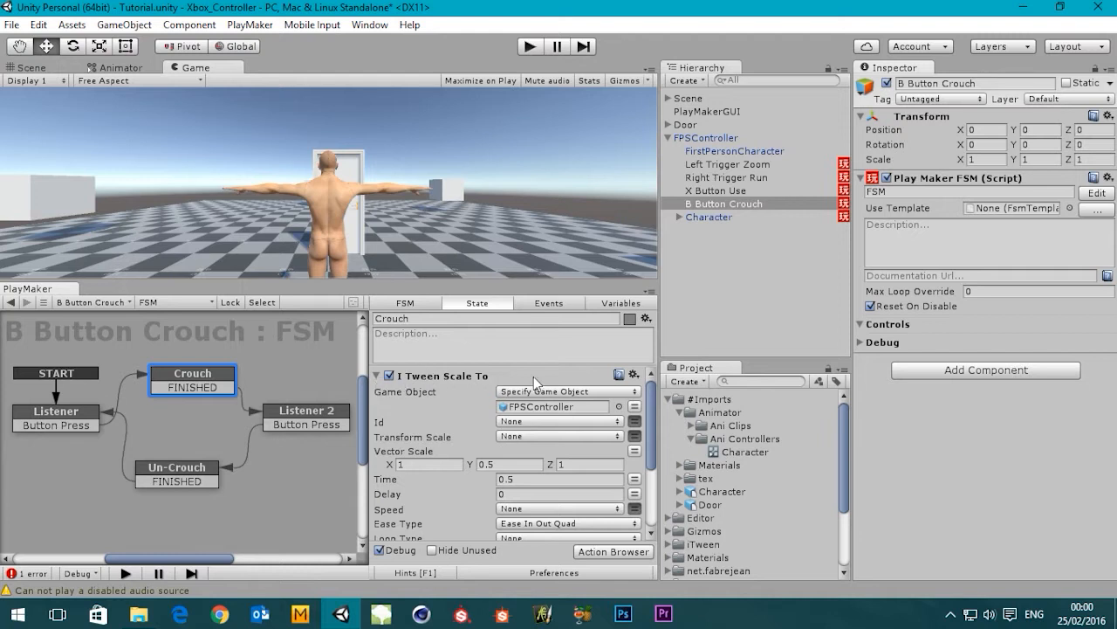
scroll(652, 436, down, 1)
scroll(651, 419, up, 1)
drag(654, 435, 653, 404)
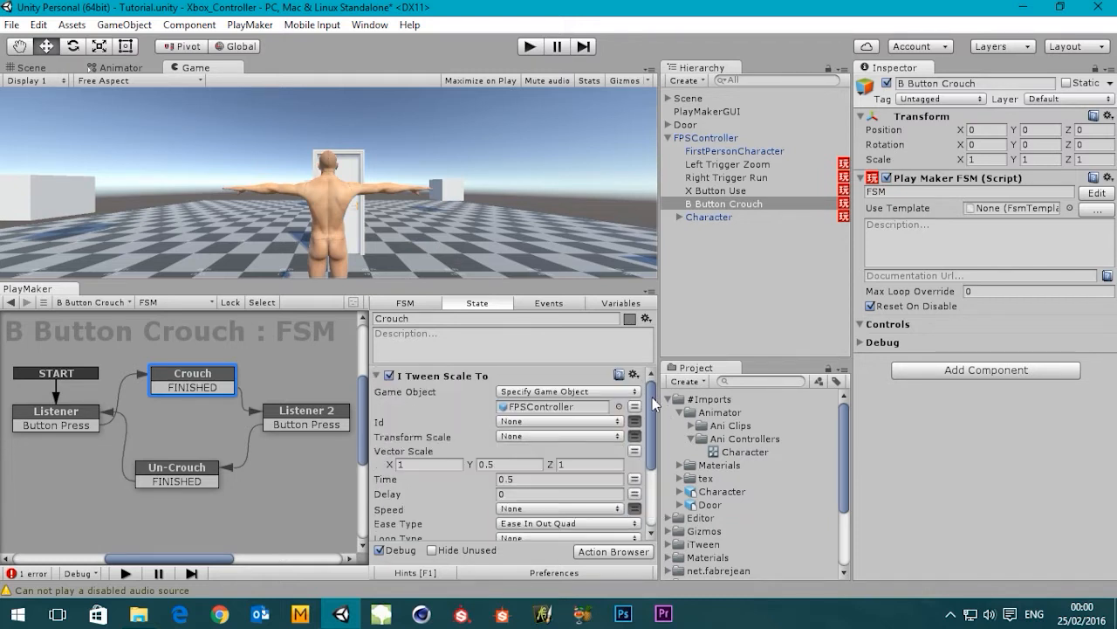
right_click(207, 385)
click(401, 4)
right_click(436, 378)
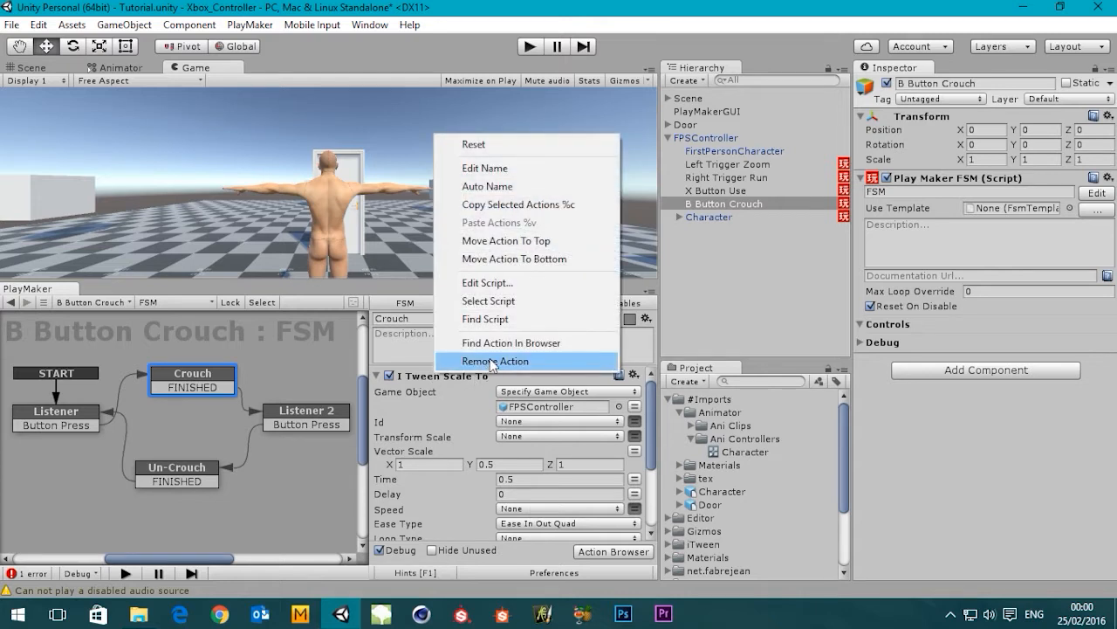
click(490, 358)
Check the Listener 2 state and remove the I Tween Scale To action from the Un-Crouch state
click(294, 421)
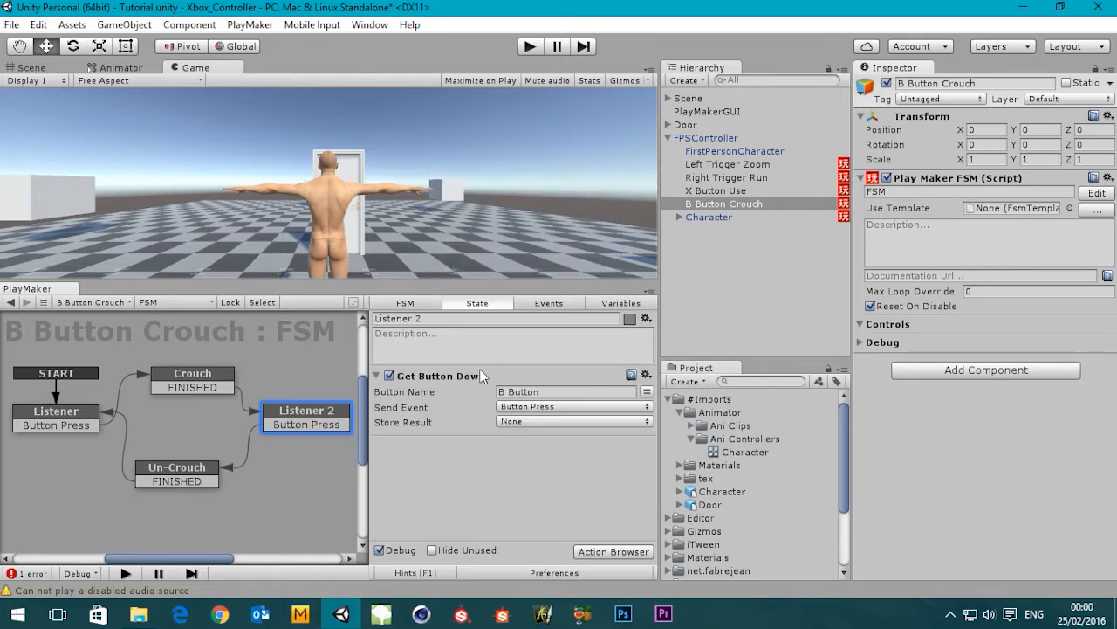
click(175, 473)
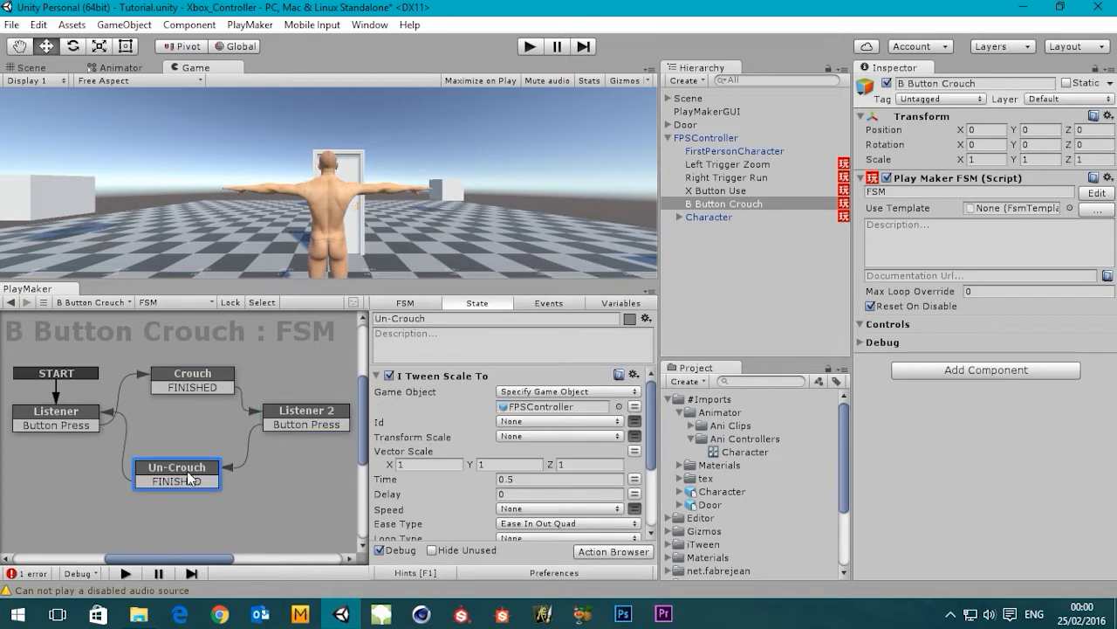
scroll(653, 417, down, 3)
scroll(653, 417, up, 4)
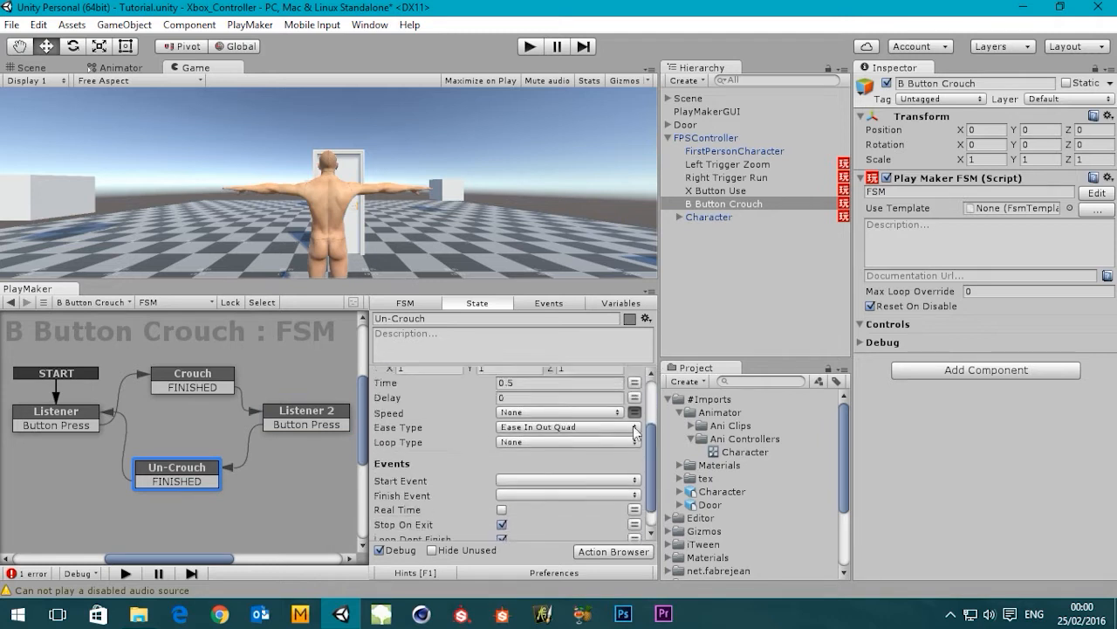
right_click(441, 378)
click(502, 362)
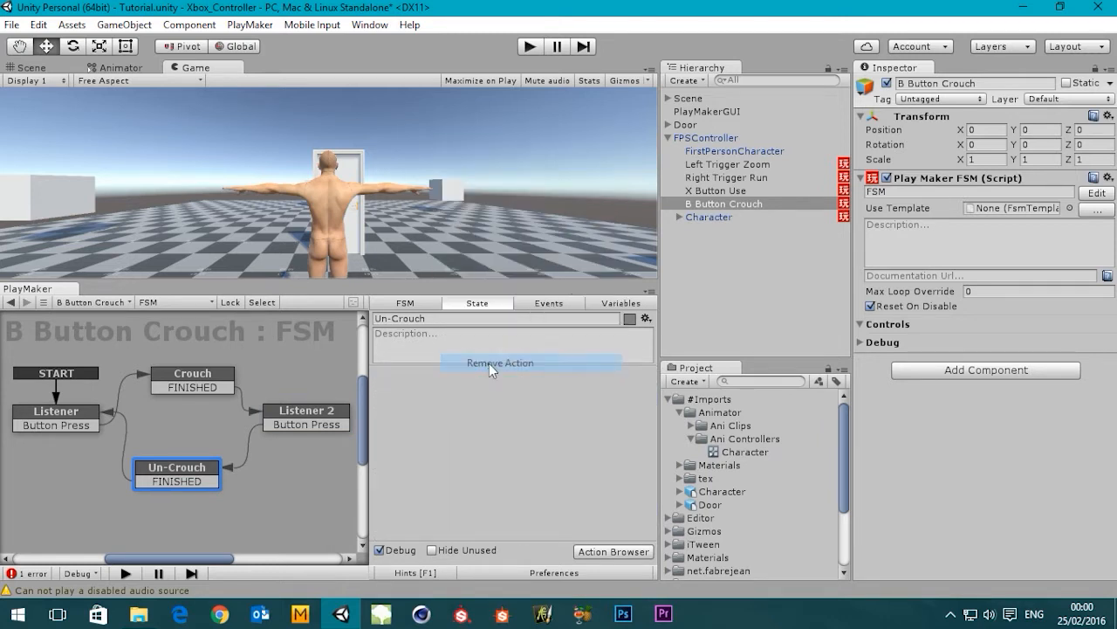
middle_drag(235, 425, 236, 412)
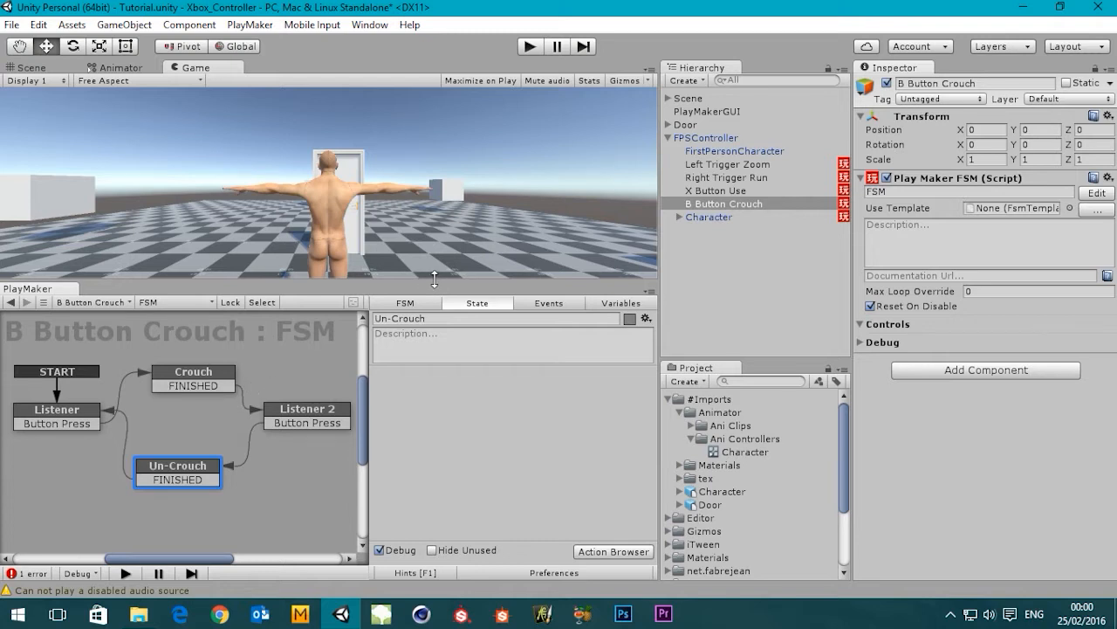
Inspect the FPSController capsule and the FirstPersonCharacter camera beside the character in the Scene view, leaving FirstPersonCharacter selected
drag(434, 279, 427, 312)
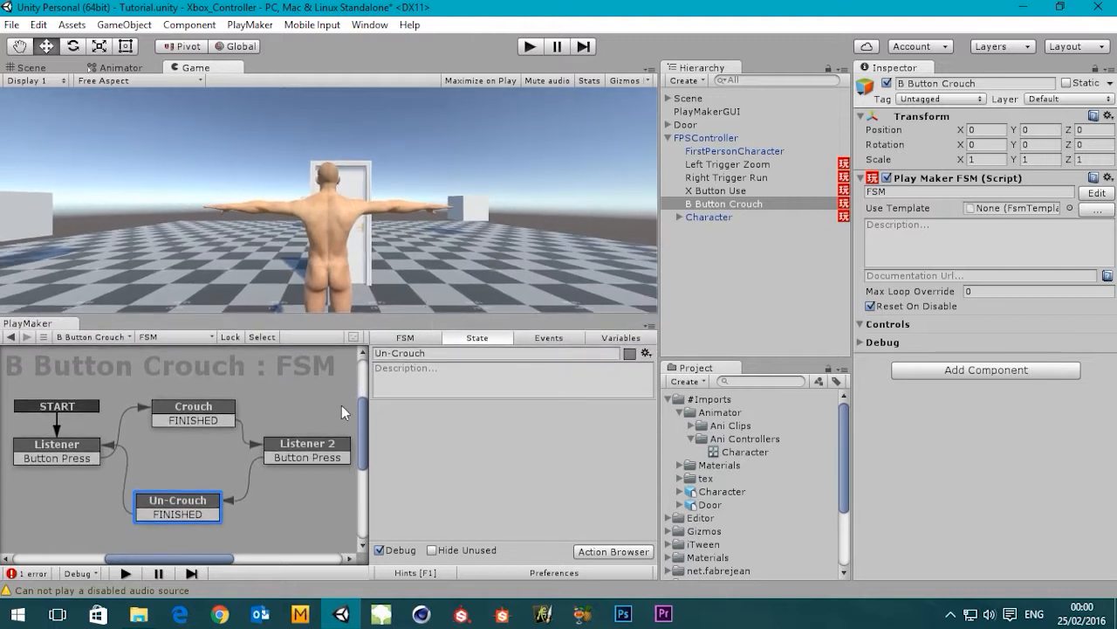
click(40, 69)
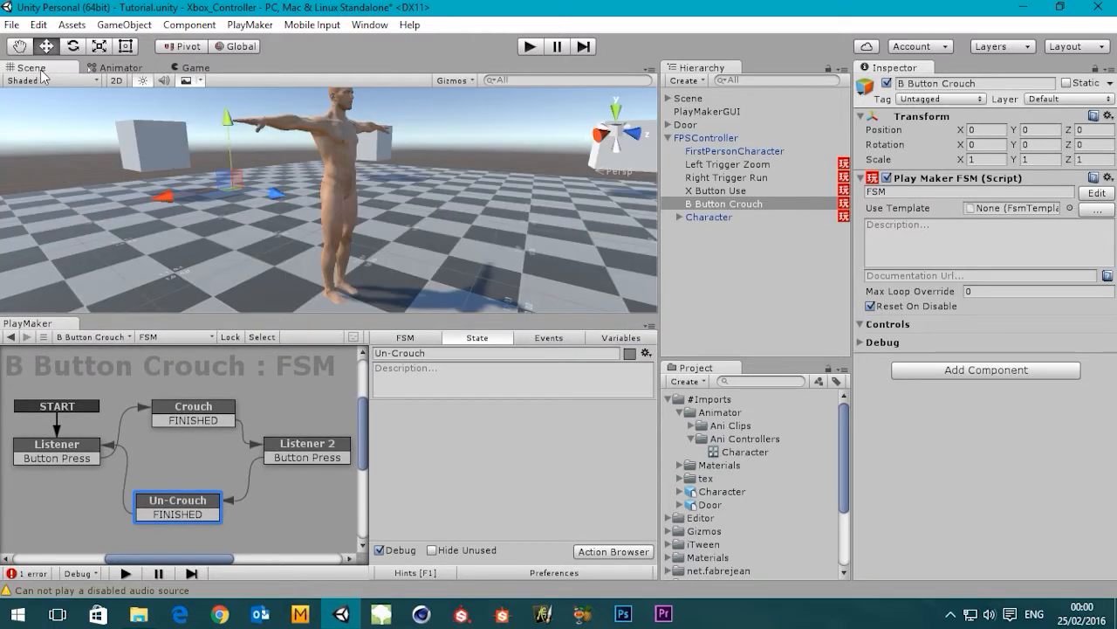
alt+drag(353, 241, 396, 233)
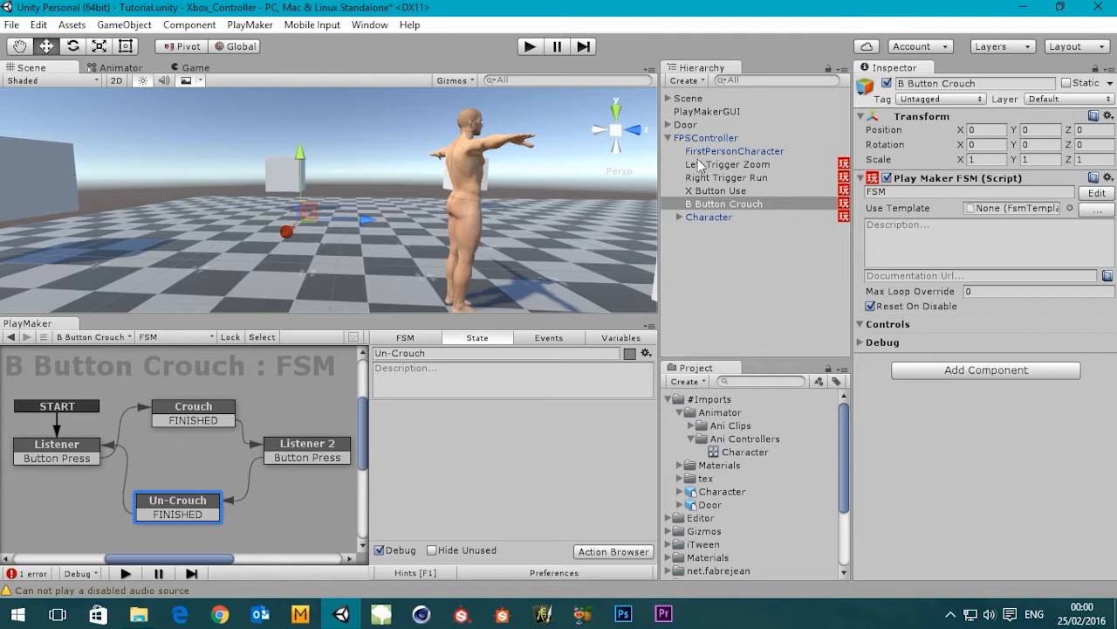
click(705, 151)
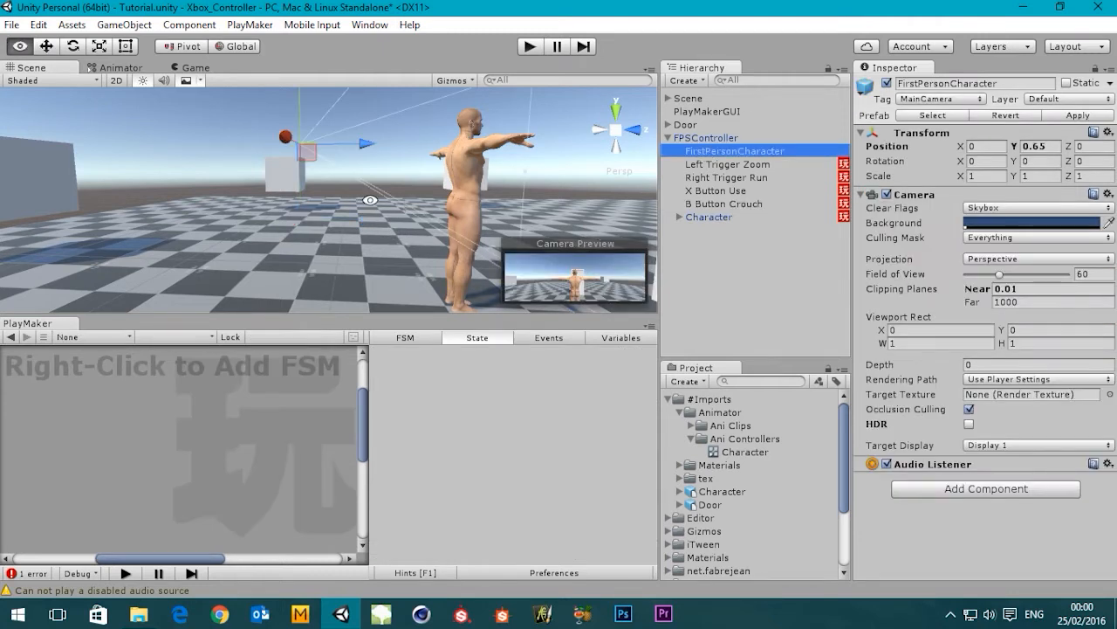
click(698, 138)
alt+drag(302, 262, 323, 246)
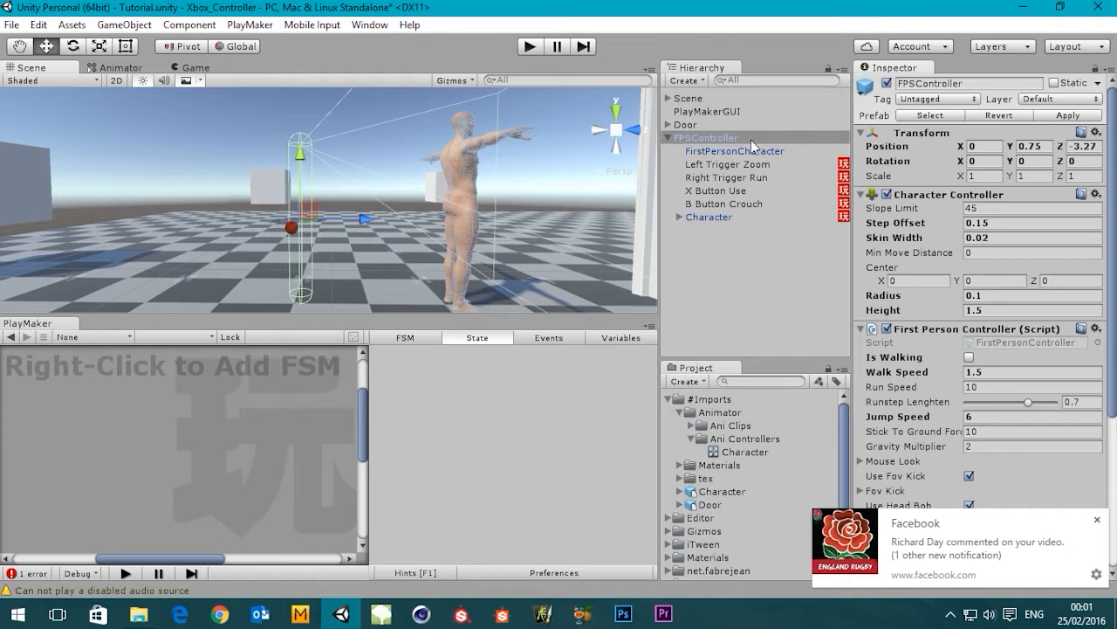
click(709, 154)
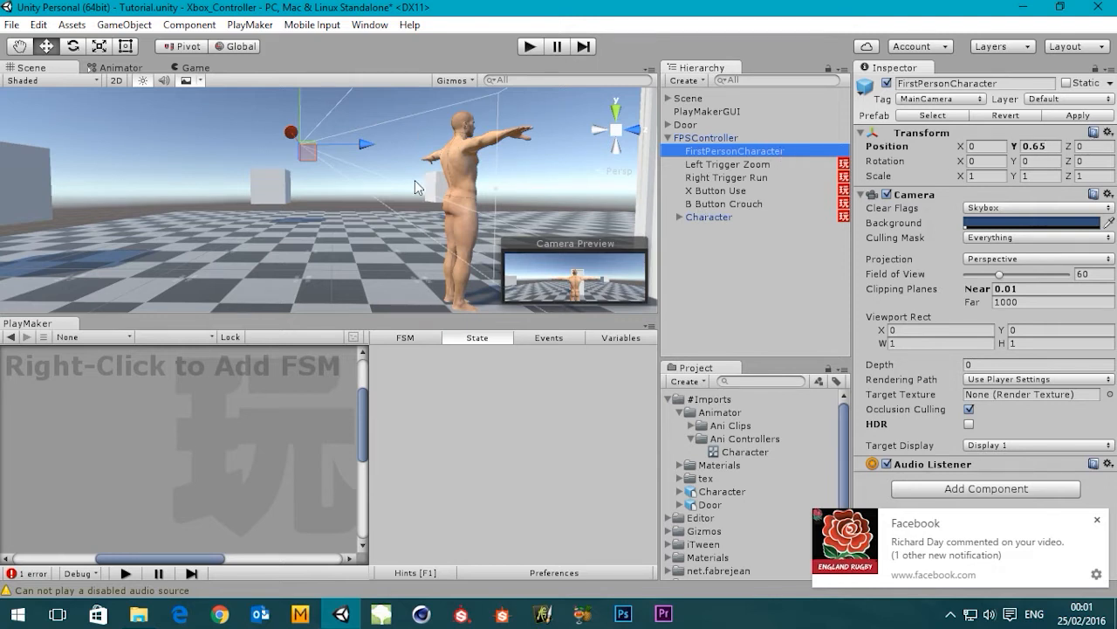
alt+drag(454, 246, 413, 242)
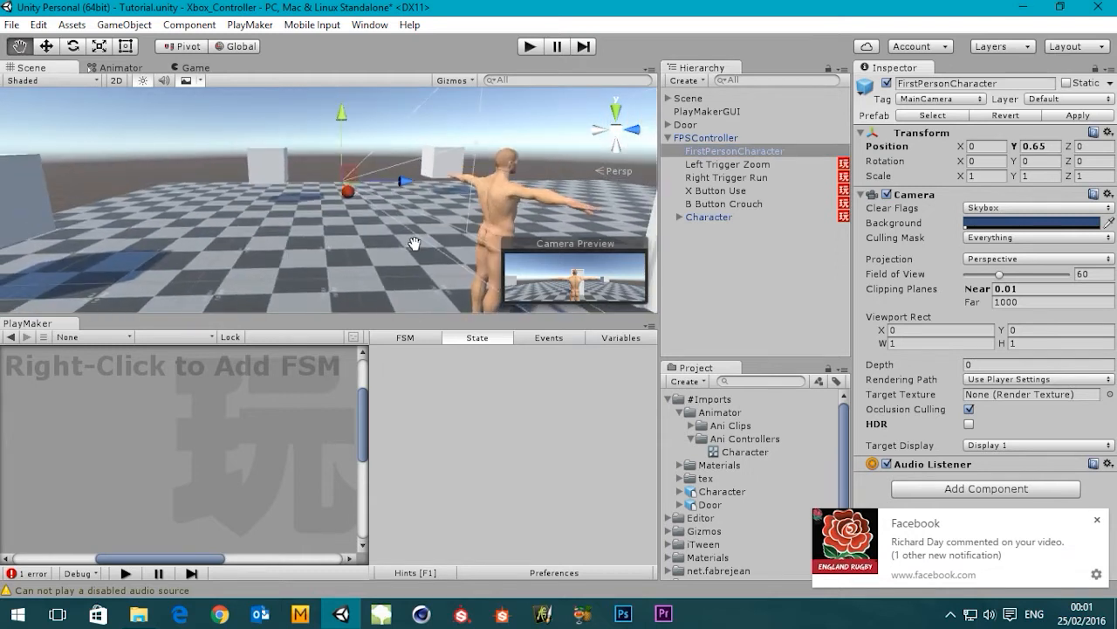
Try lowering the FirstPersonCharacter camera to Y position 0, test-play it, and undo the height changes
drag(340, 123, 339, 201)
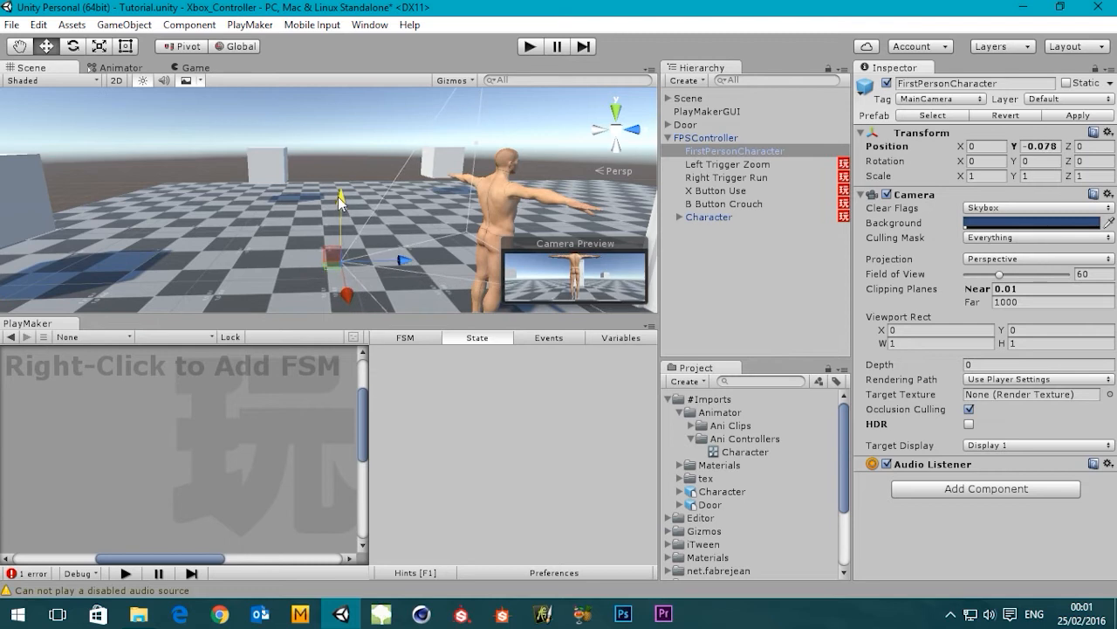
click(1041, 146)
text(0)
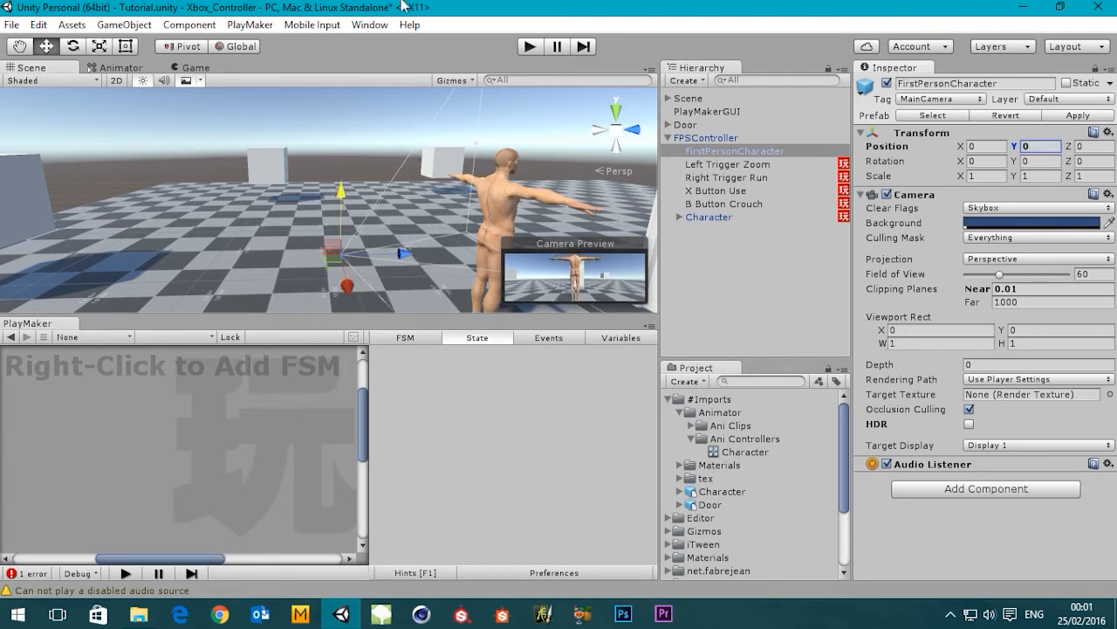
click(530, 47)
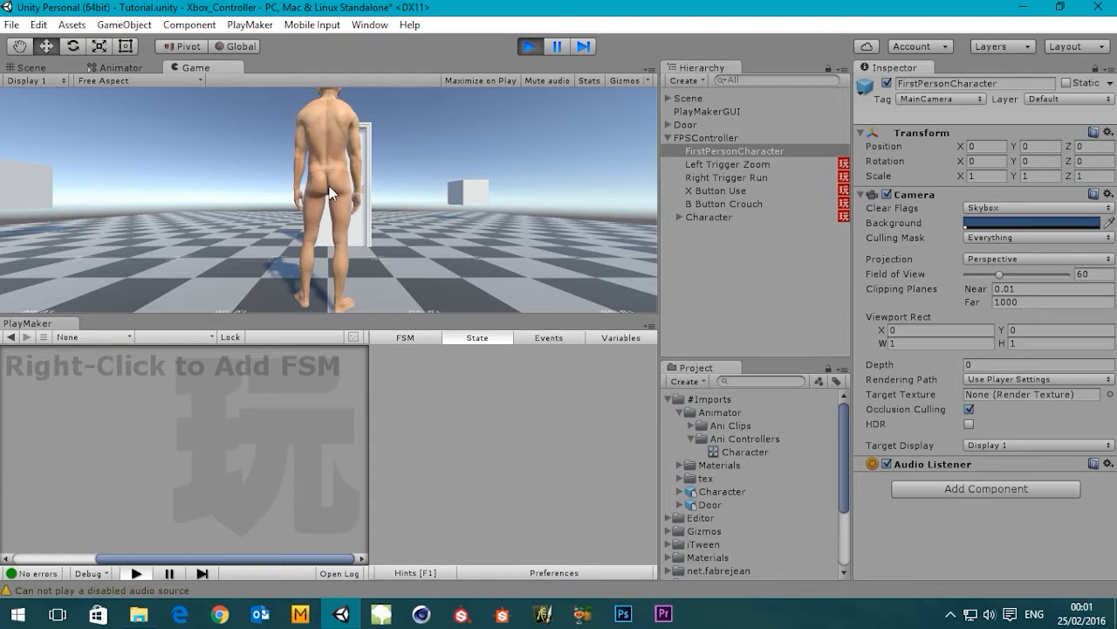
click(530, 47)
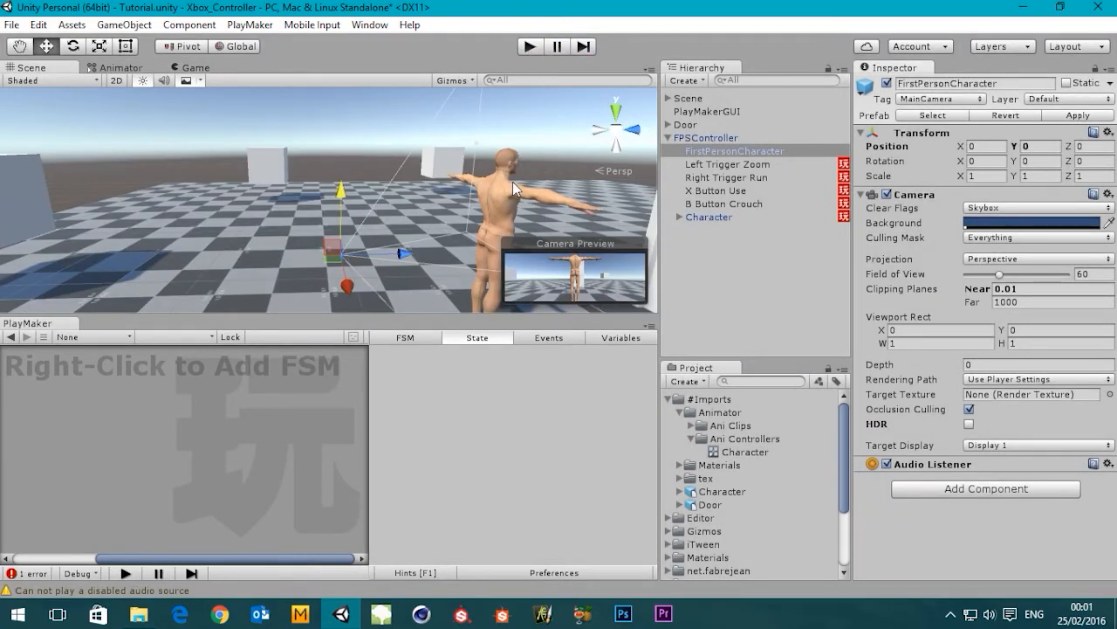
key(ctrl+z)
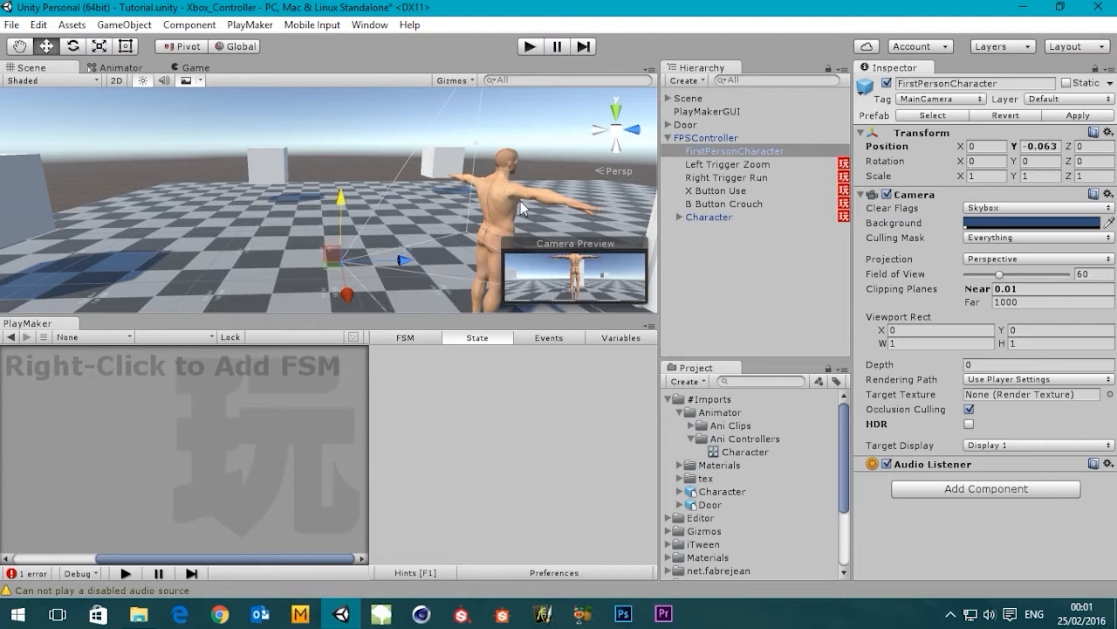
key(ctrl+z)
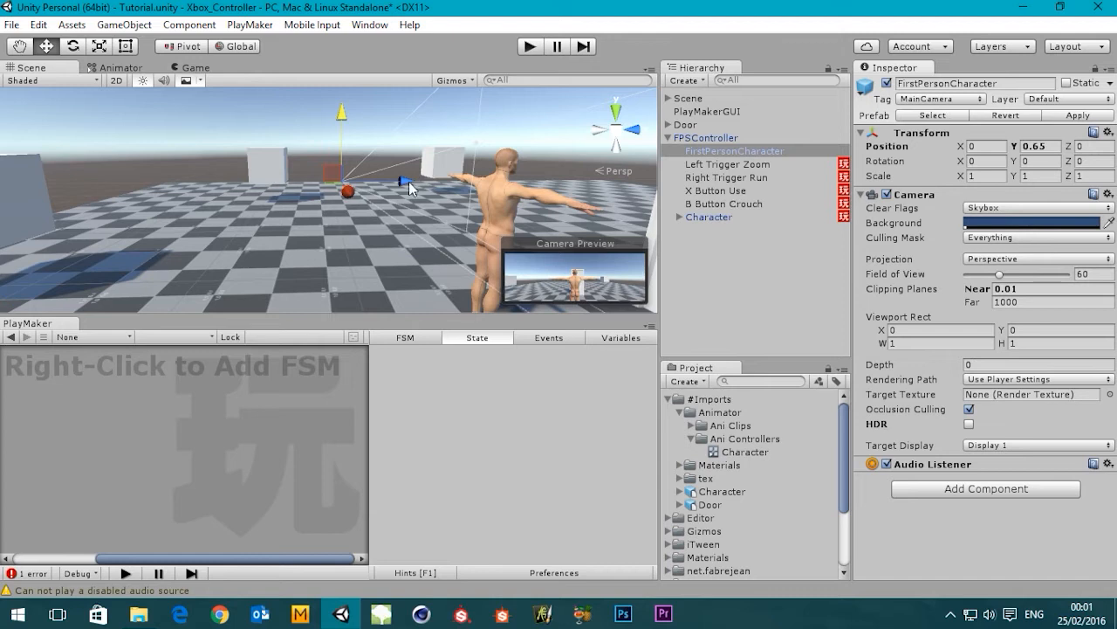
Move the FirstPersonCharacter camera forward to a Z position of about 1.13, close behind the character's upper back
drag(408, 181, 543, 170)
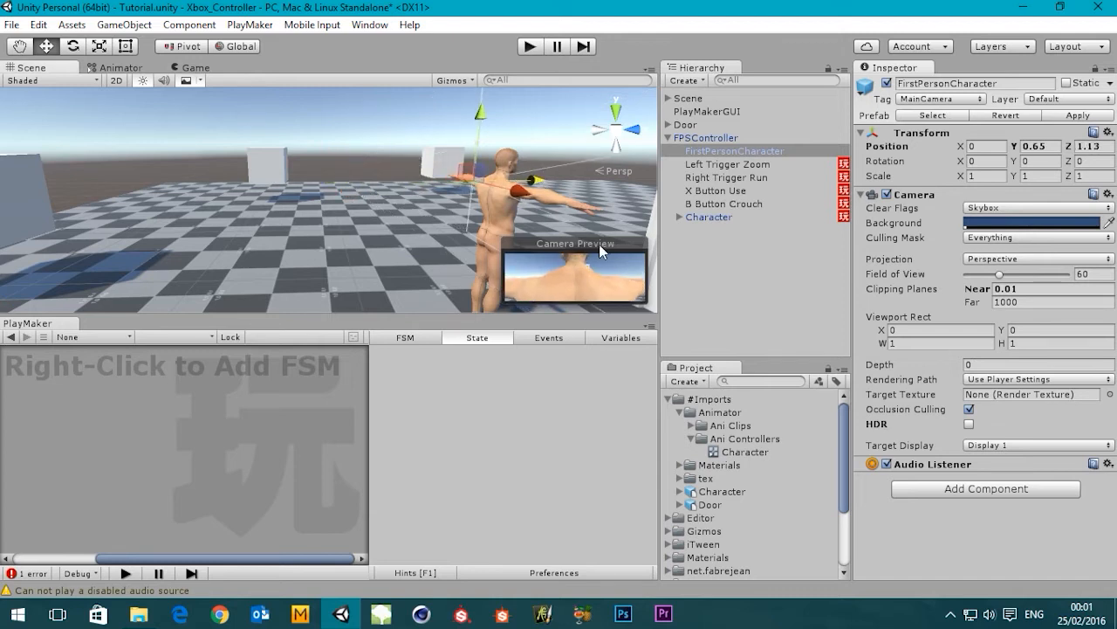
Try the FirstPersonCharacter camera behind the character's head at Y about 0.814 and Z about 1.195, test-play it, and undo the camera moves
drag(483, 119, 512, 112)
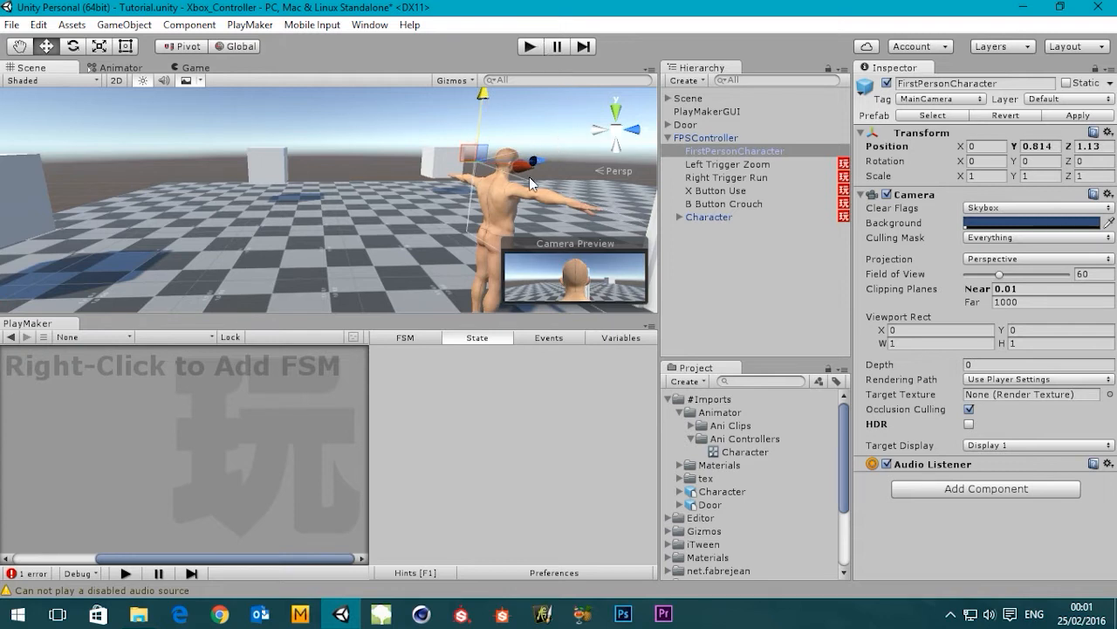
drag(536, 164, 545, 163)
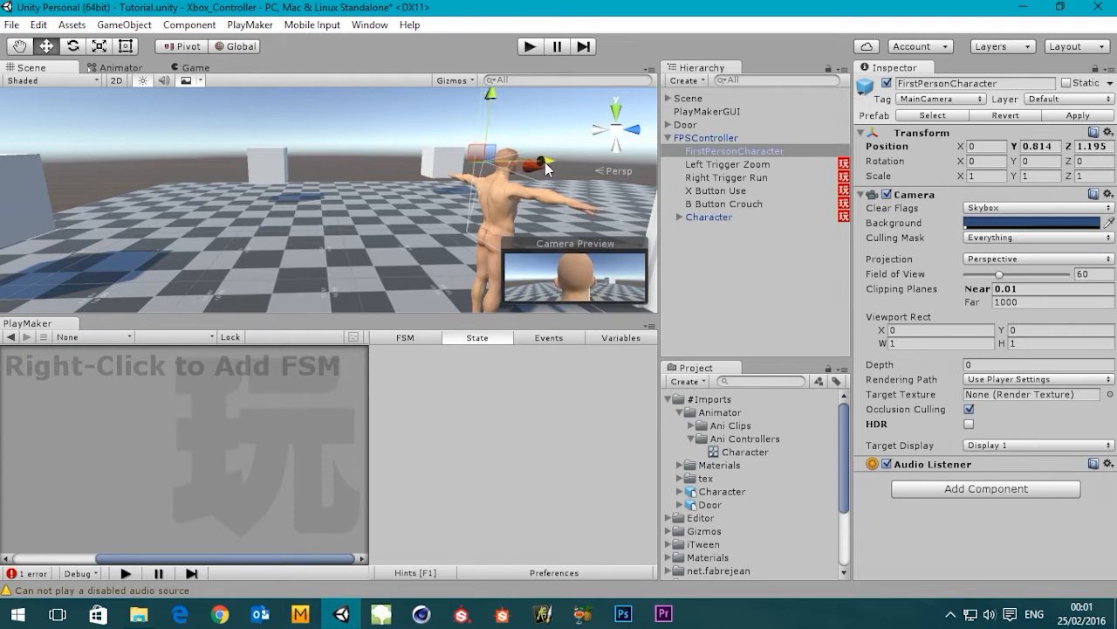
click(529, 46)
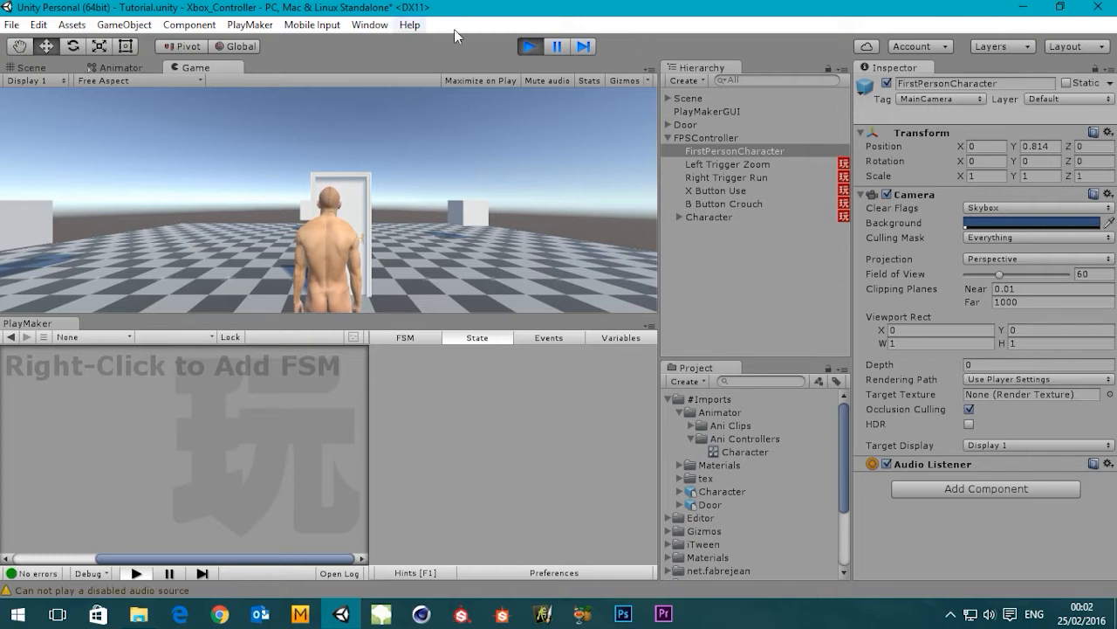
click(530, 48)
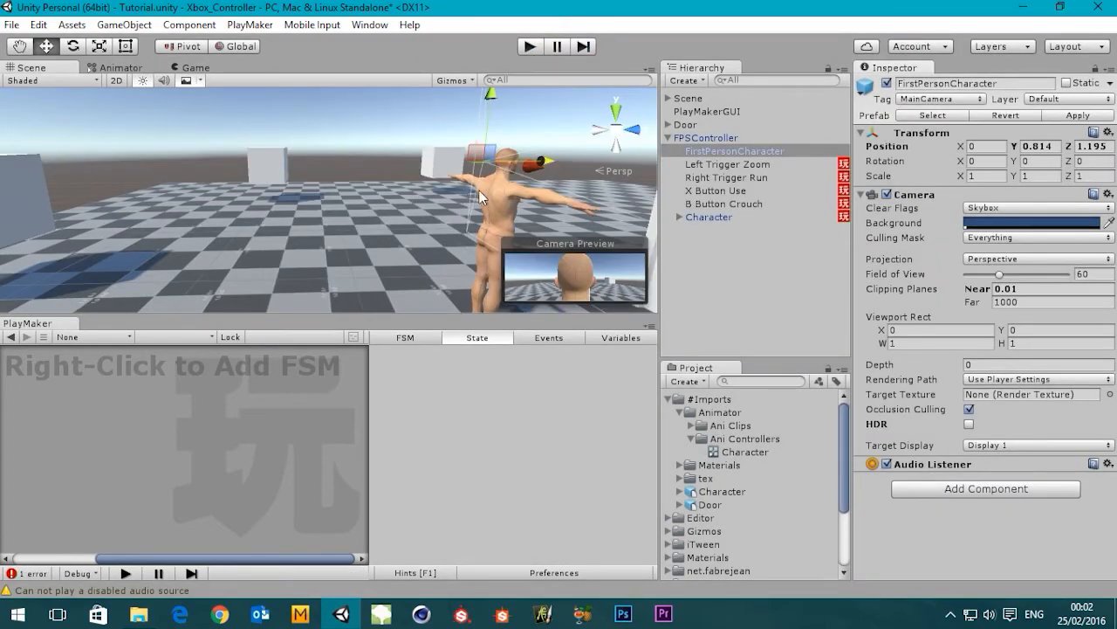
key(ctrl+z)
key(ctrl+z)
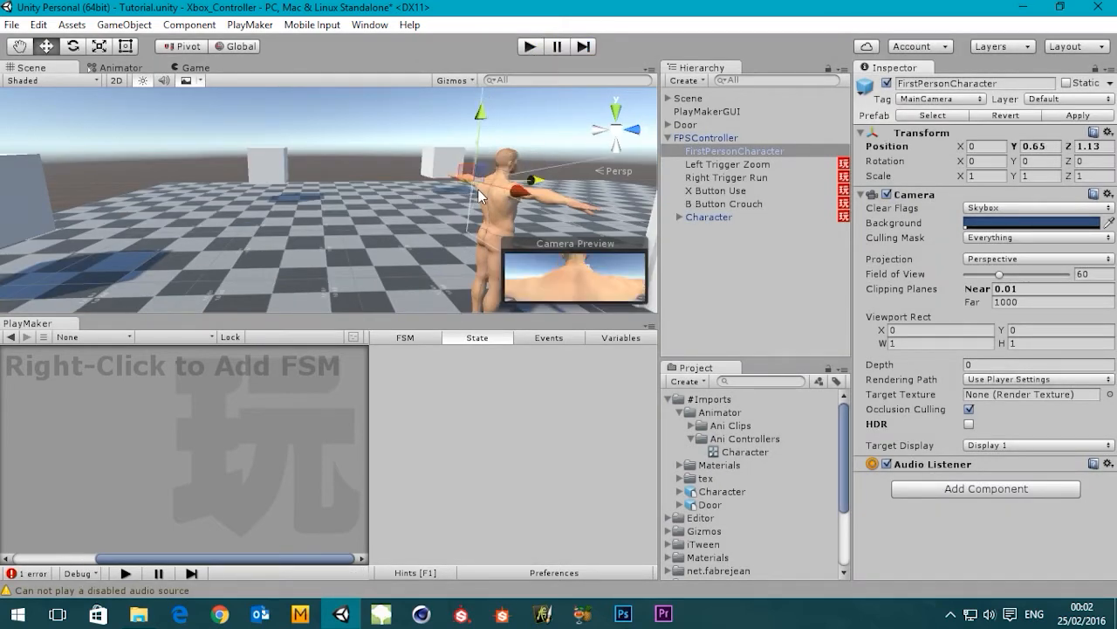
key(ctrl+z)
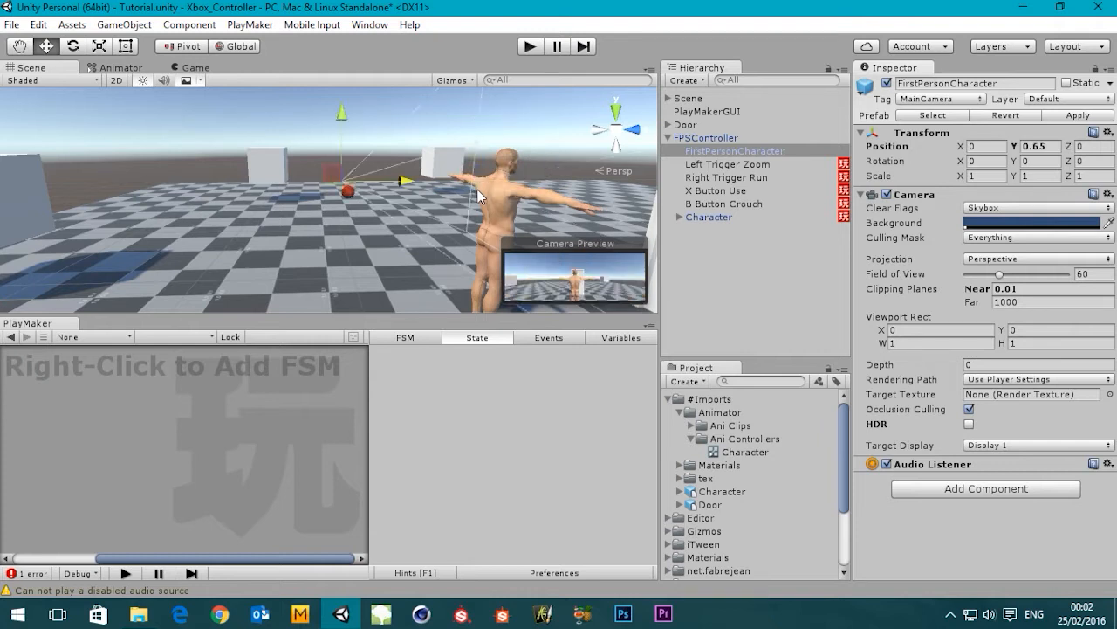
Compare the FirstPersonCharacter camera's transform with the FPSController's capsule and Character Controller settings, leaving FirstPersonCharacter selected
alt+drag(478, 189, 387, 248)
scroll(318, 224, up, 2)
scroll(318, 229, up, 2)
middle_drag(340, 240, 399, 243)
click(725, 152)
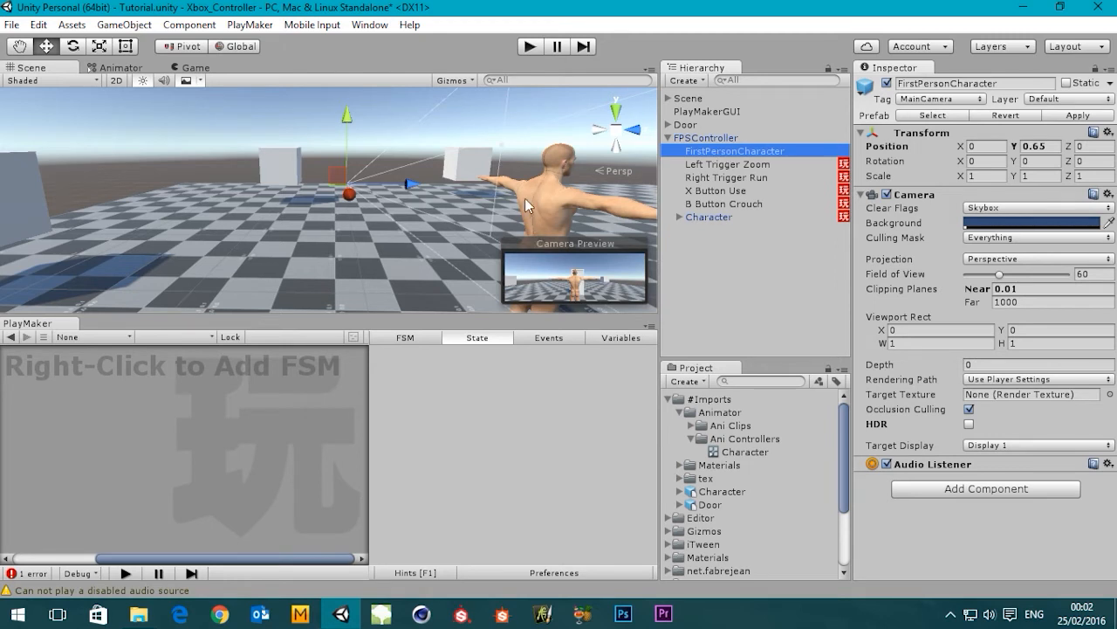
click(721, 138)
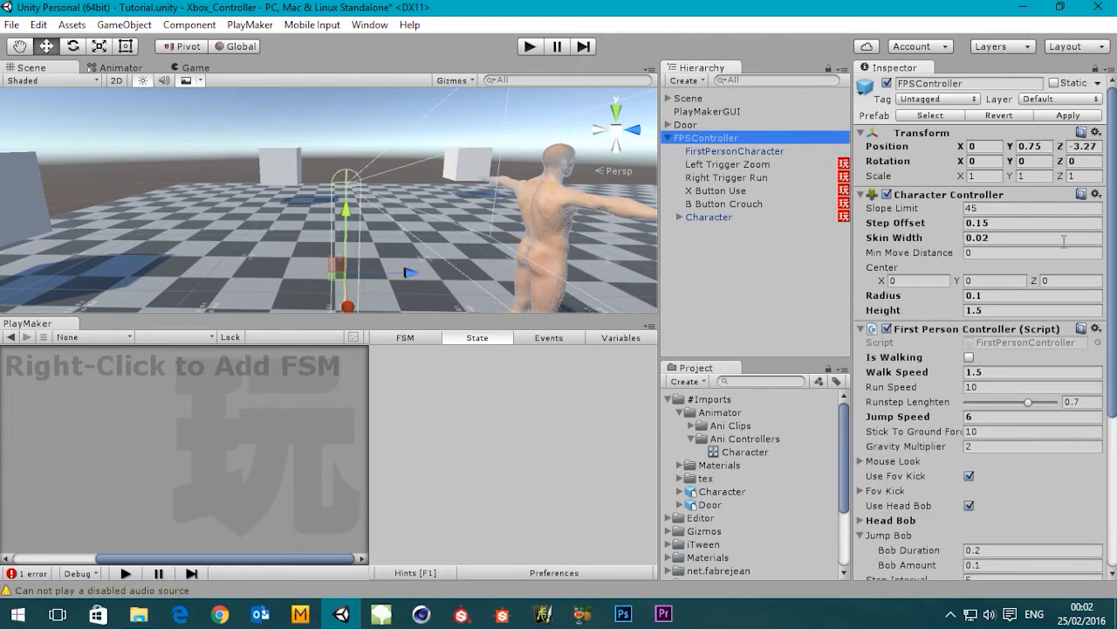
click(730, 152)
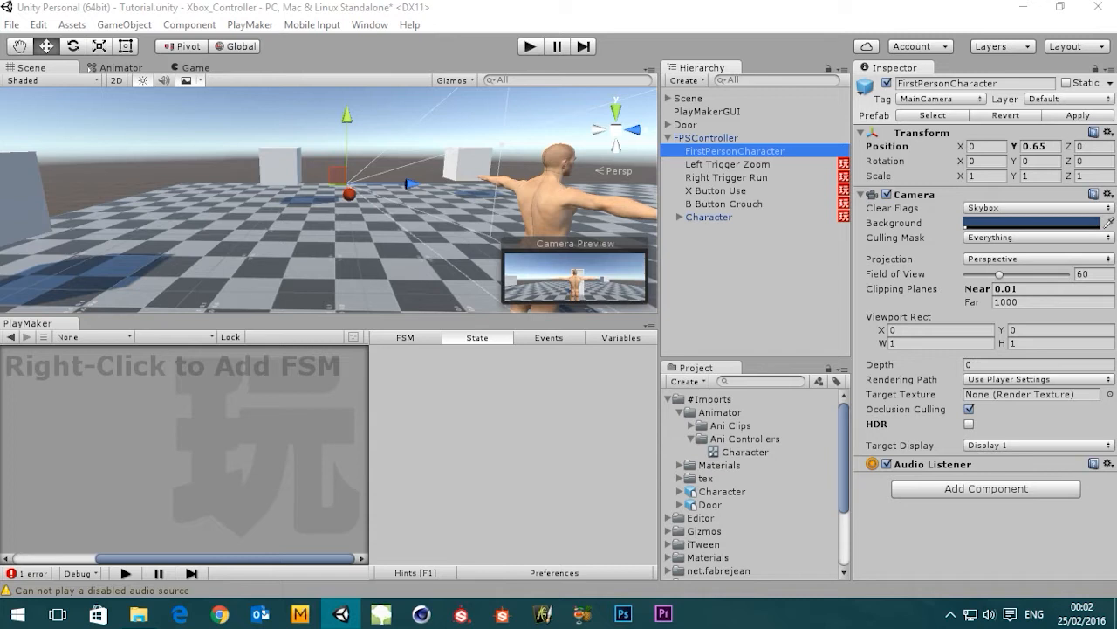
Create an empty game object in the scene and name it Camera Position
click(585, 5)
click(684, 80)
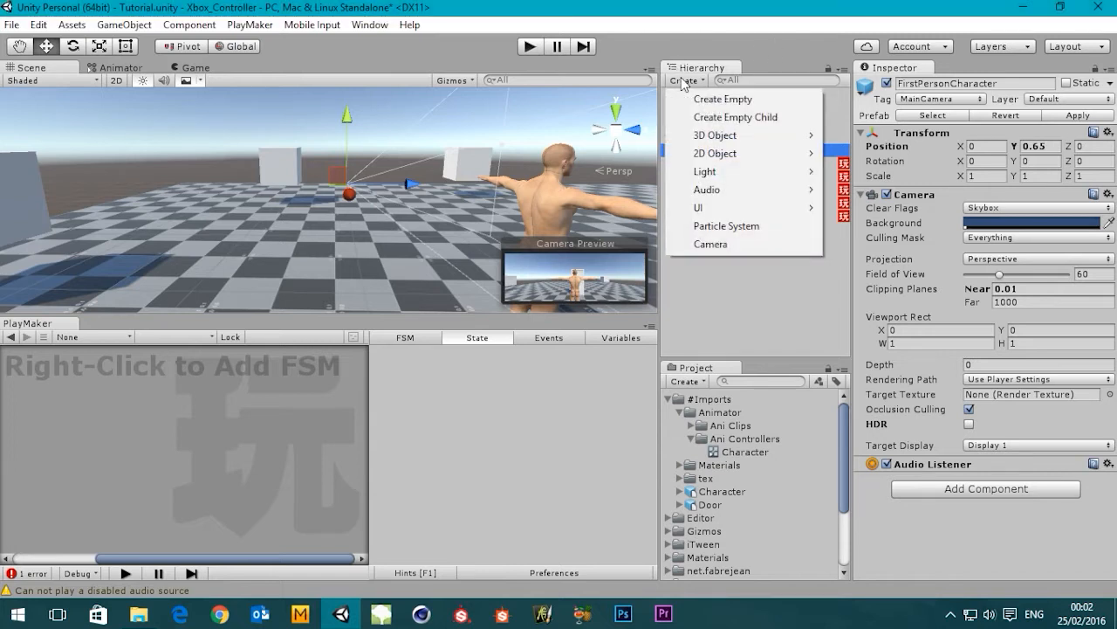
click(723, 103)
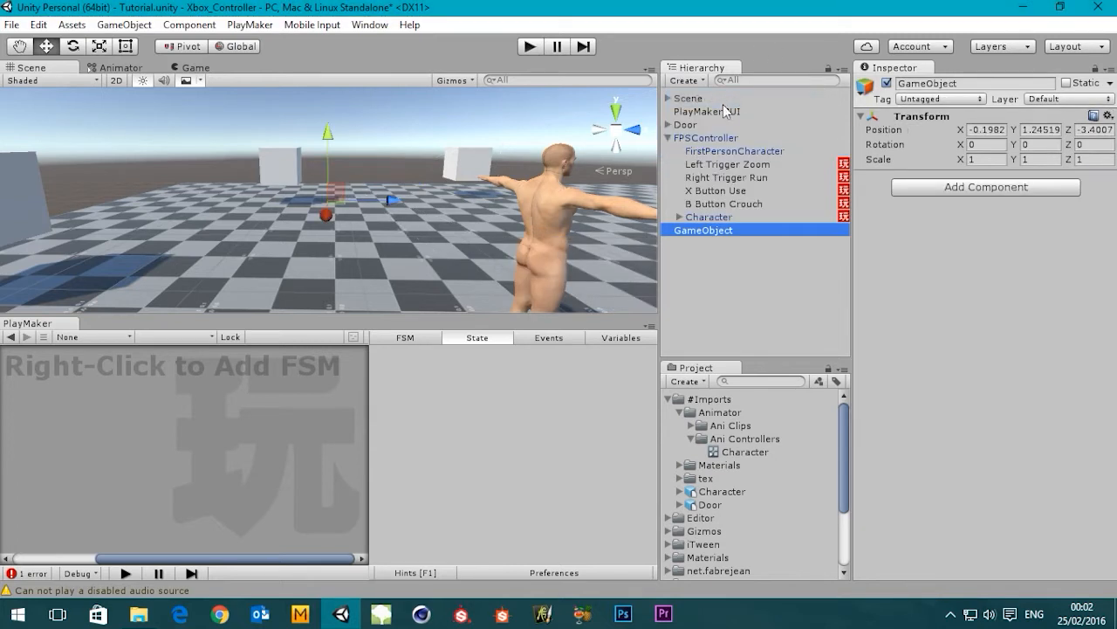
click(715, 229)
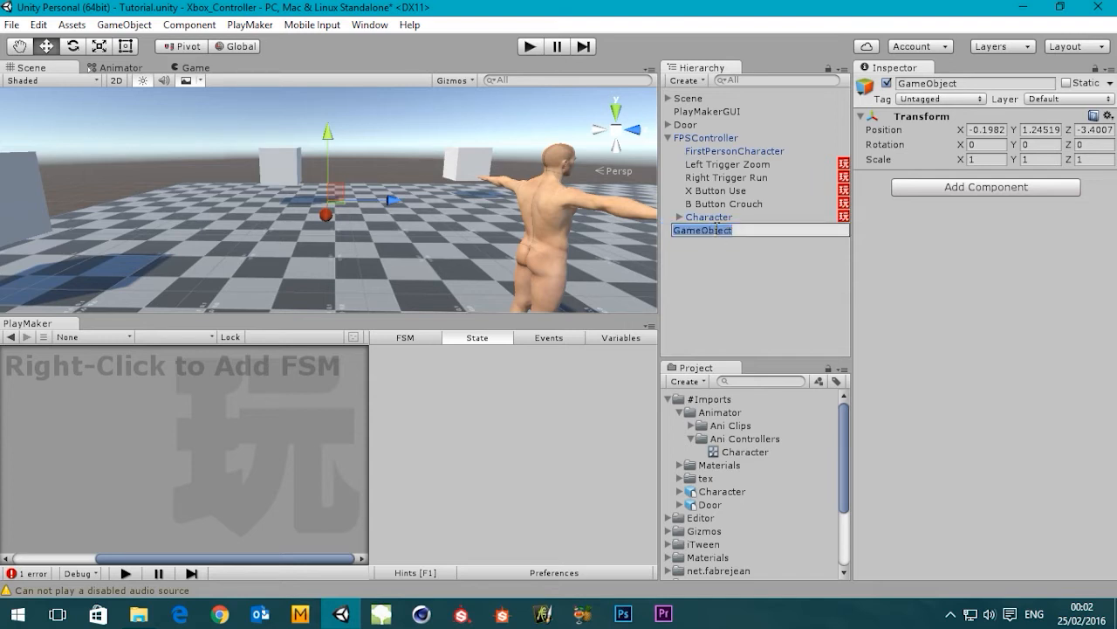
text(Camer)
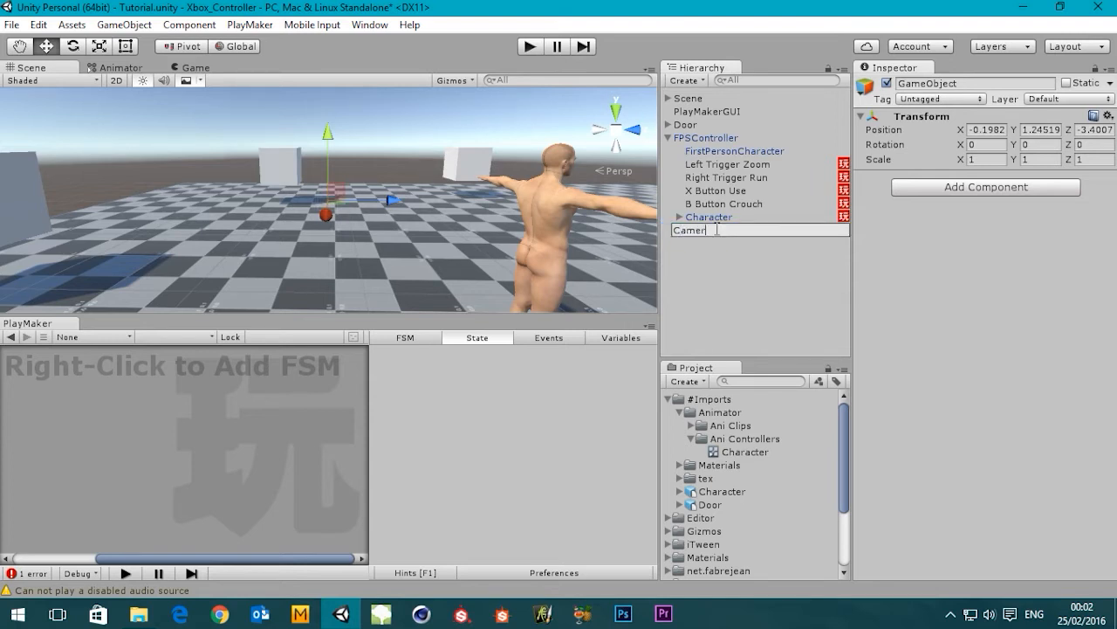
text(a Position)
click(747, 277)
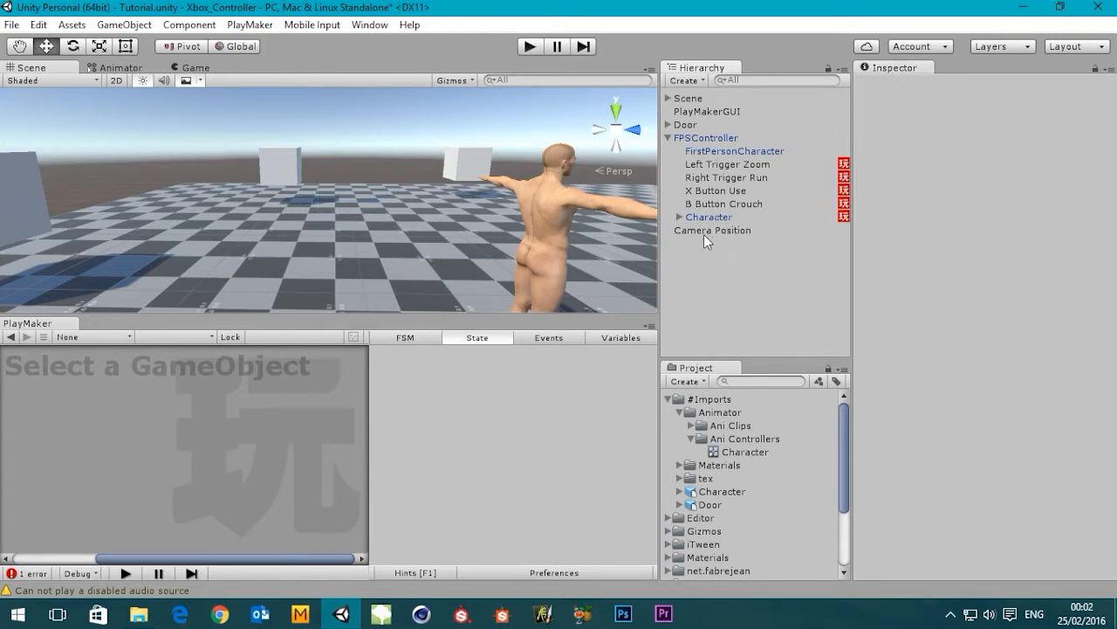
Make Camera Position a child of FirstPersonCharacter and set its X, Y and Z position to 0
drag(704, 234, 722, 159)
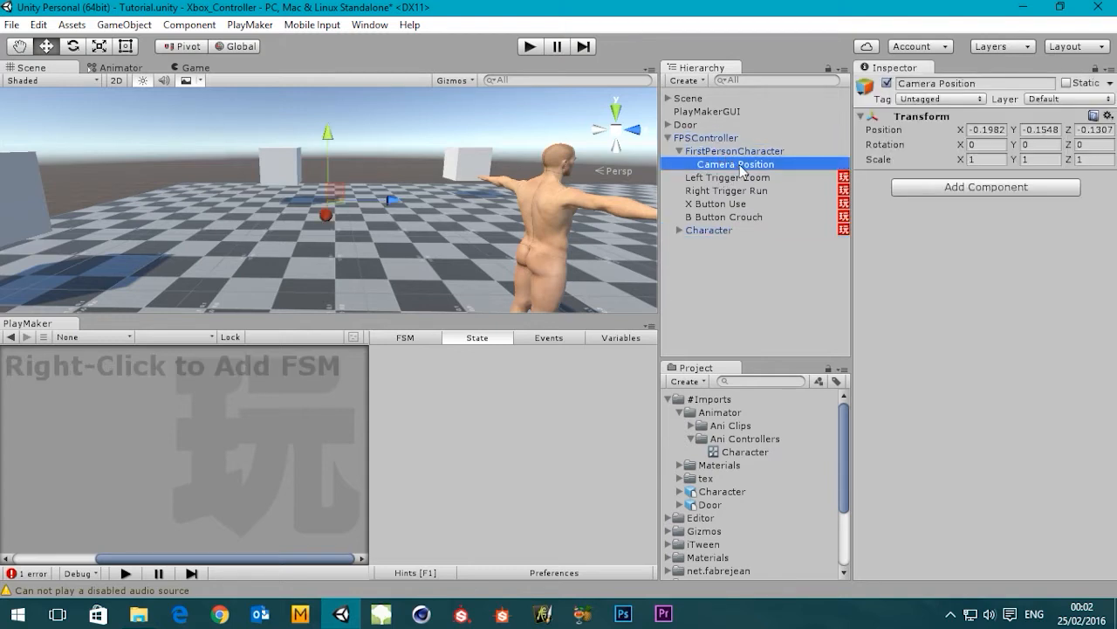
click(987, 131)
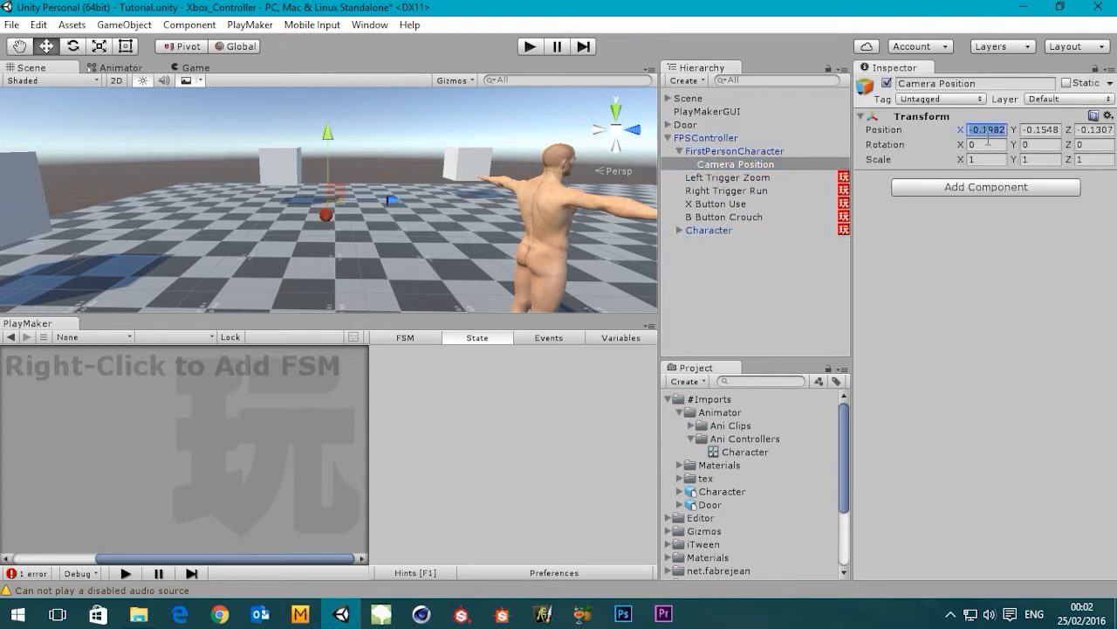
text(0)
key(Tab)
text(0)
key(Tab)
text(0)
key(Tab)
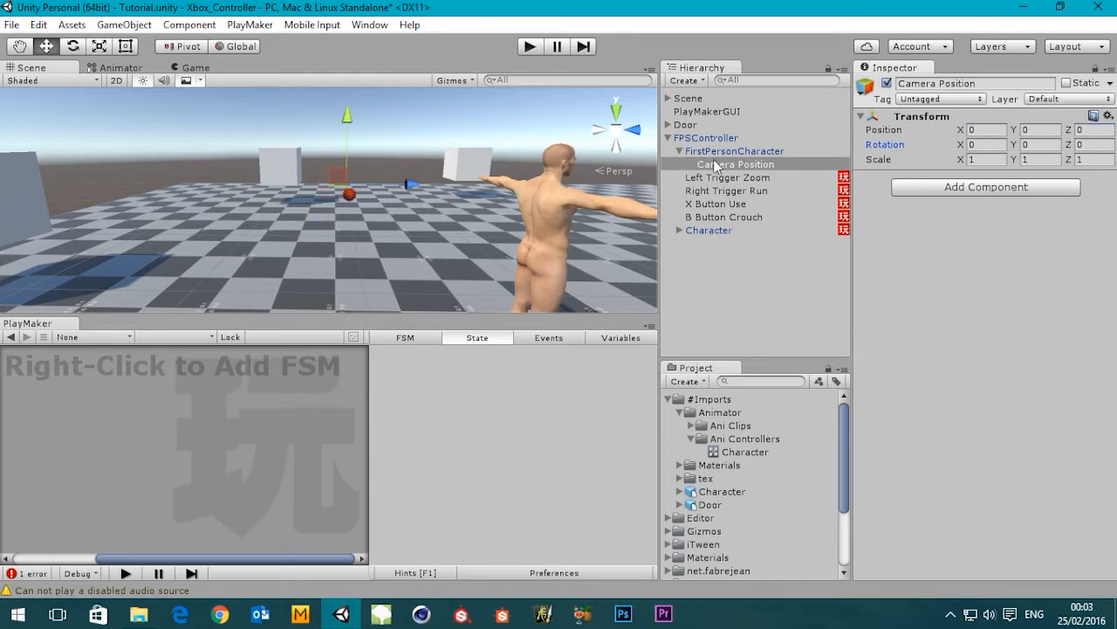
Move Camera Position out of FirstPersonCharacter to sit directly under FPSController as its first child
drag(726, 165, 711, 146)
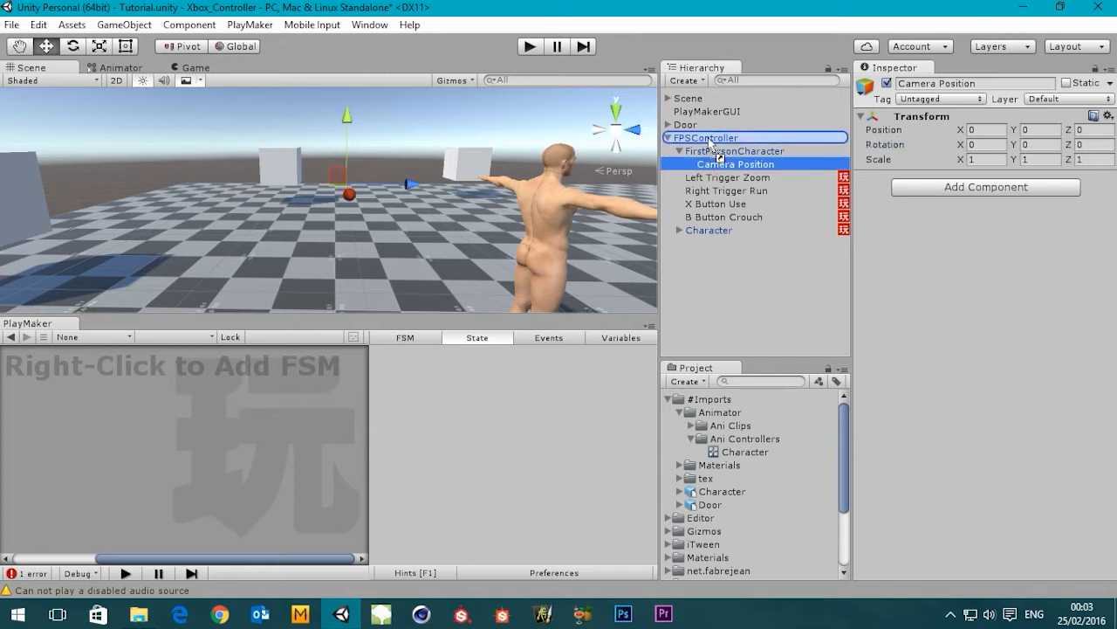
drag(710, 145, 710, 145)
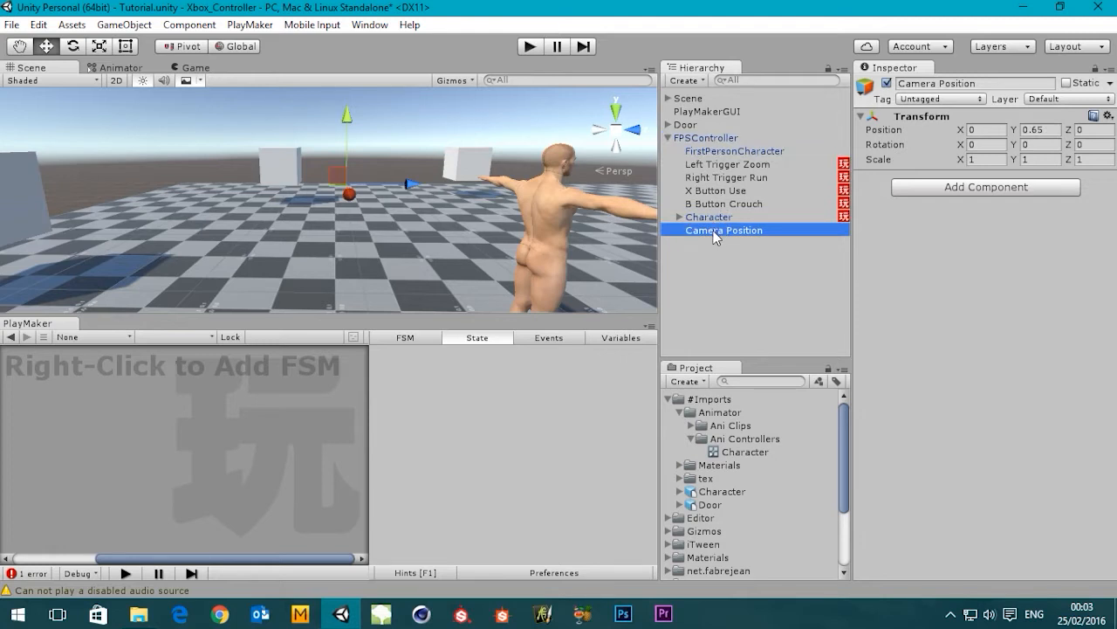
drag(713, 230, 709, 145)
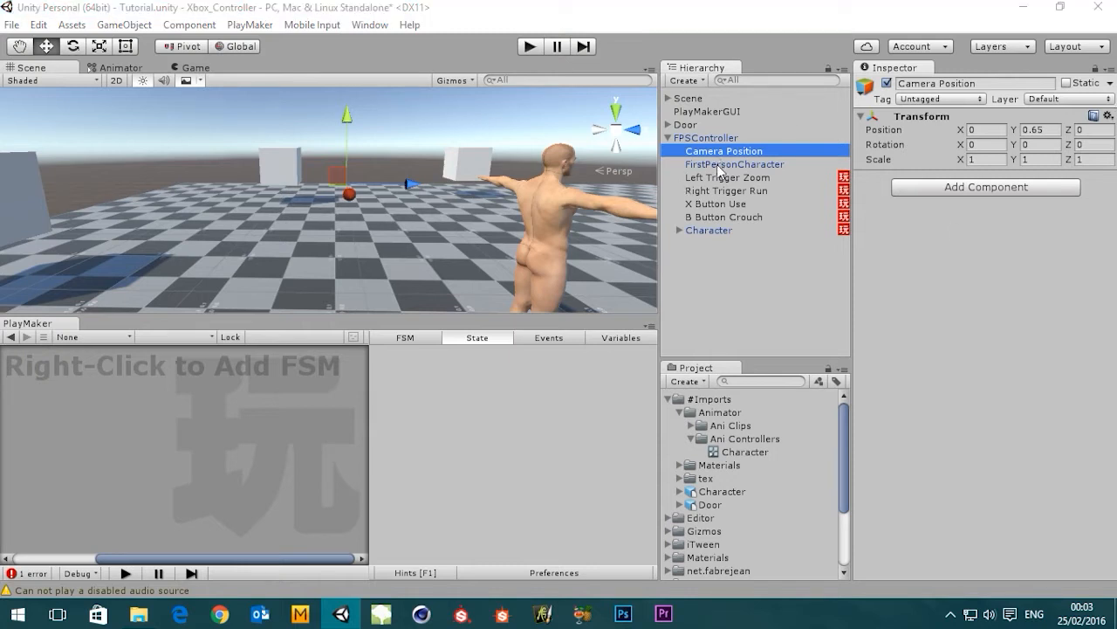
Make FirstPersonCharacter a child of Camera Position, accepting the break of the prefab instance
drag(721, 165, 716, 156)
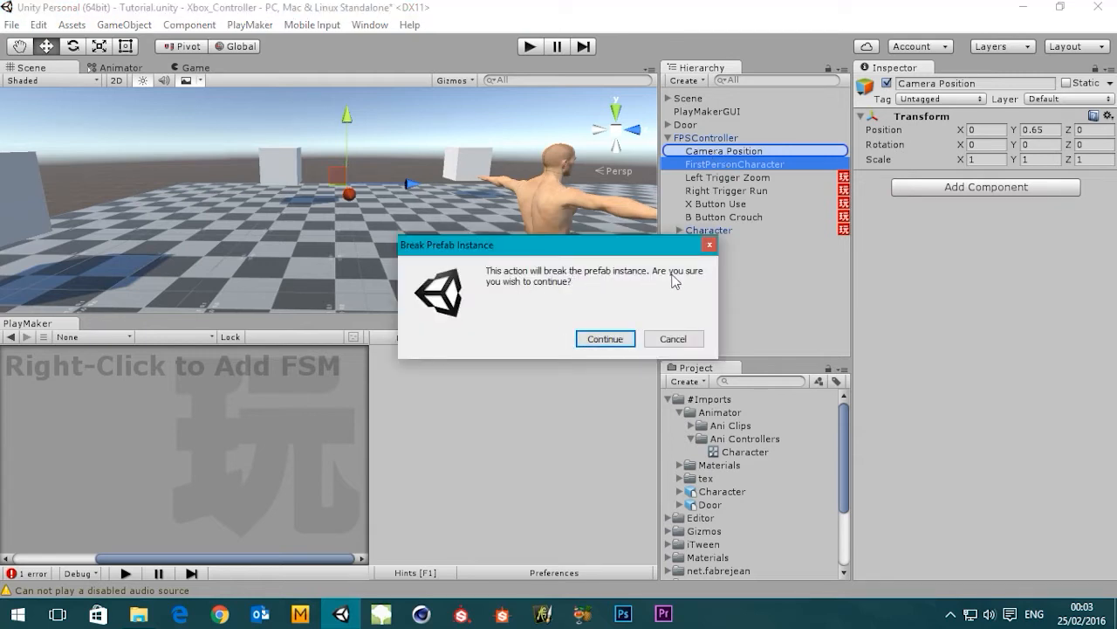
click(614, 341)
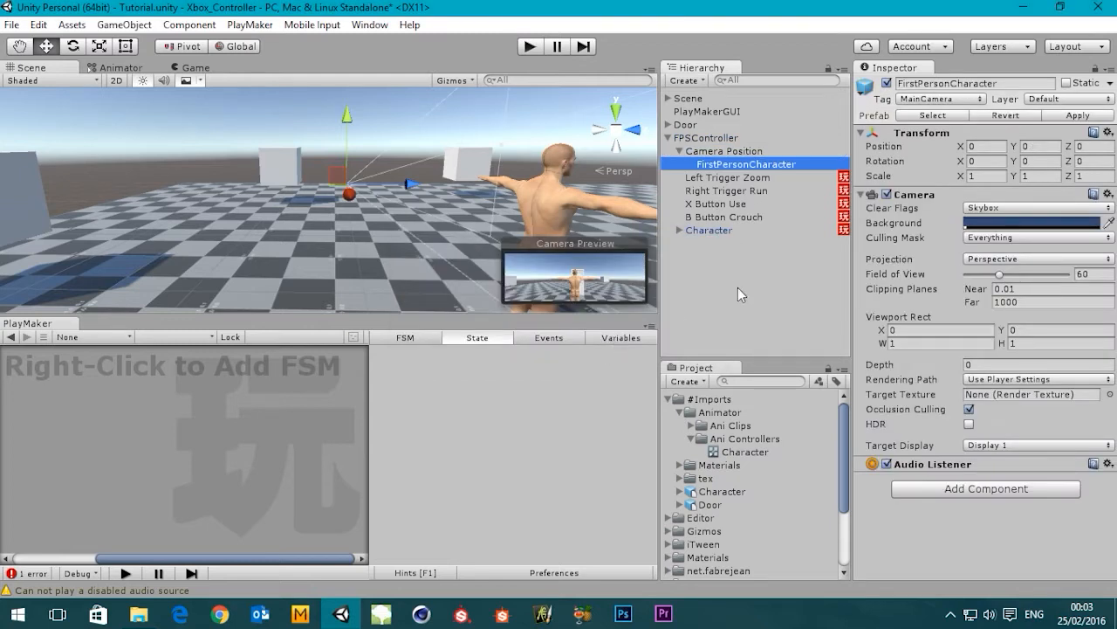
click(737, 281)
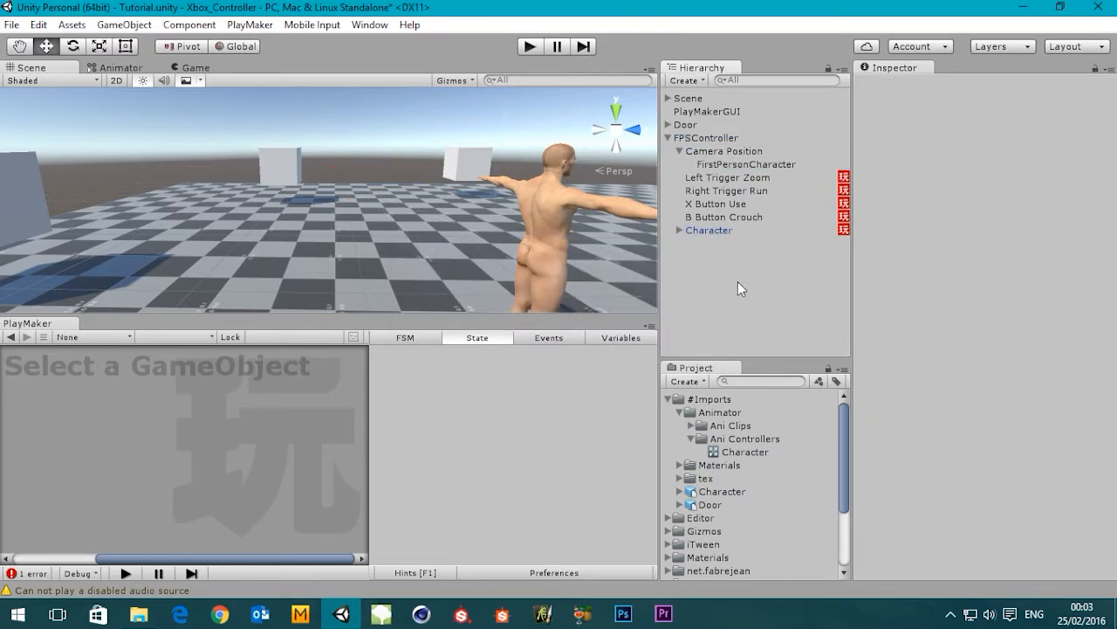
Try Camera Position at a Z of about 1.022 behind the character, test-play the camera, and revert the move
click(718, 151)
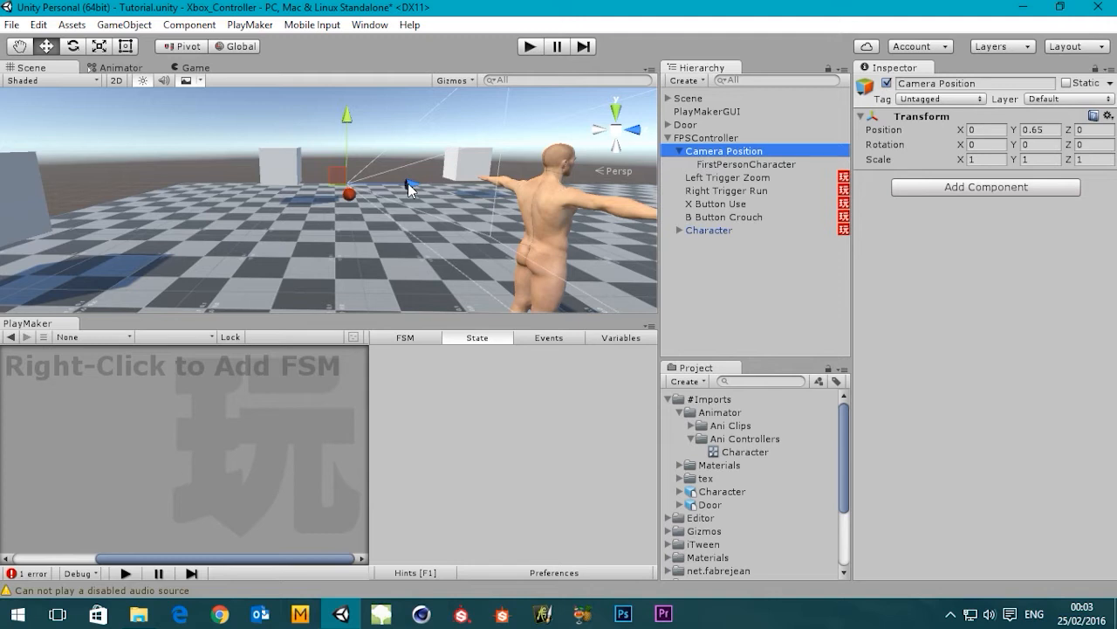
drag(409, 190, 653, 161)
click(739, 165)
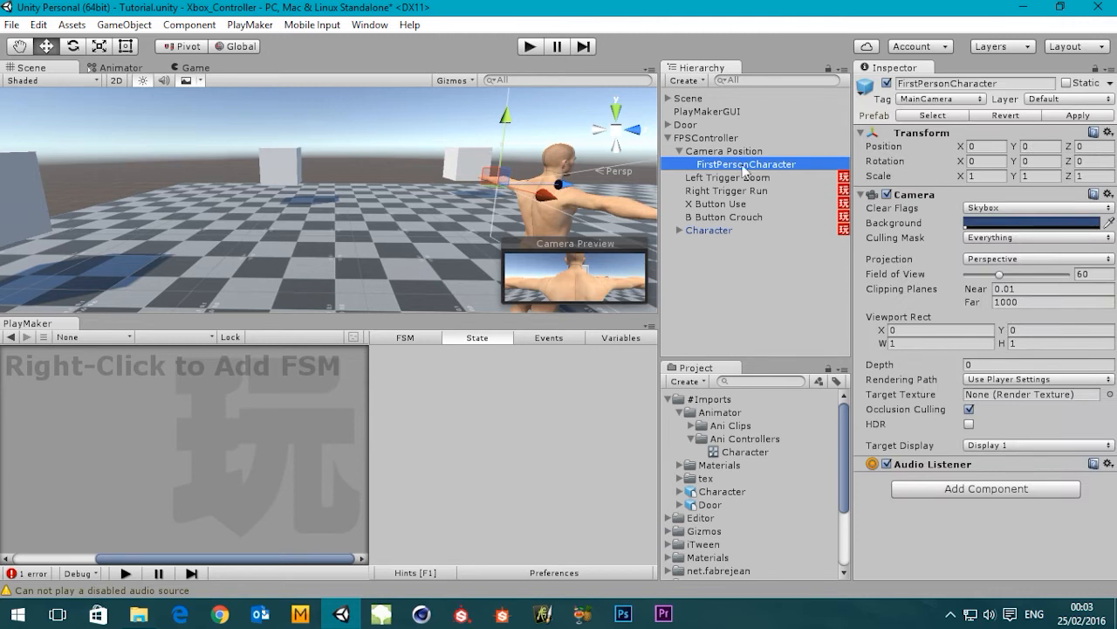
click(530, 47)
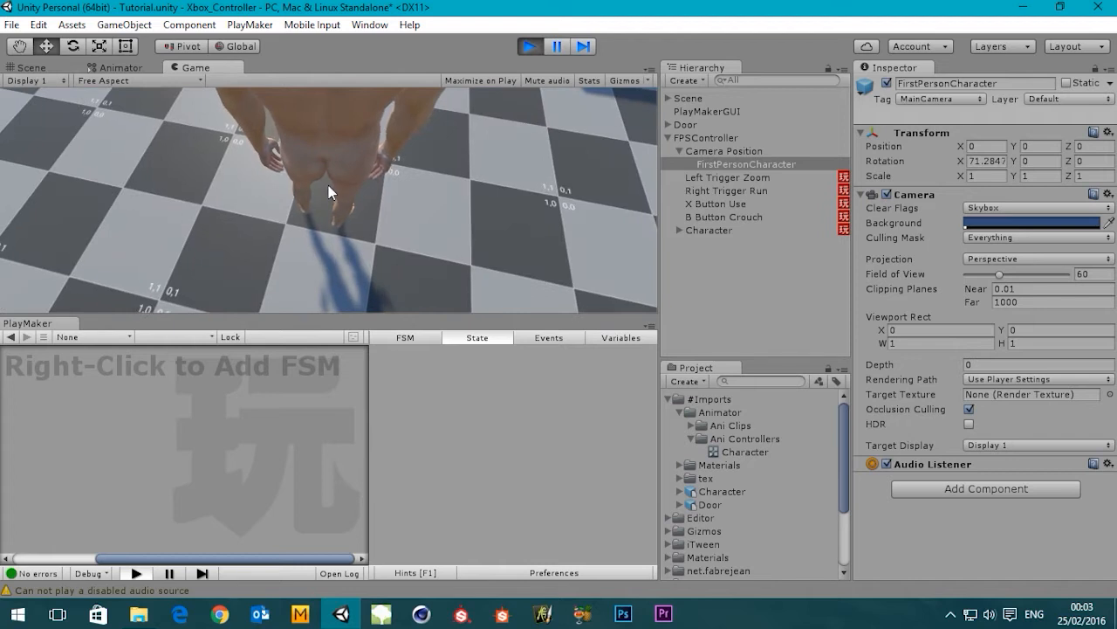
click(530, 46)
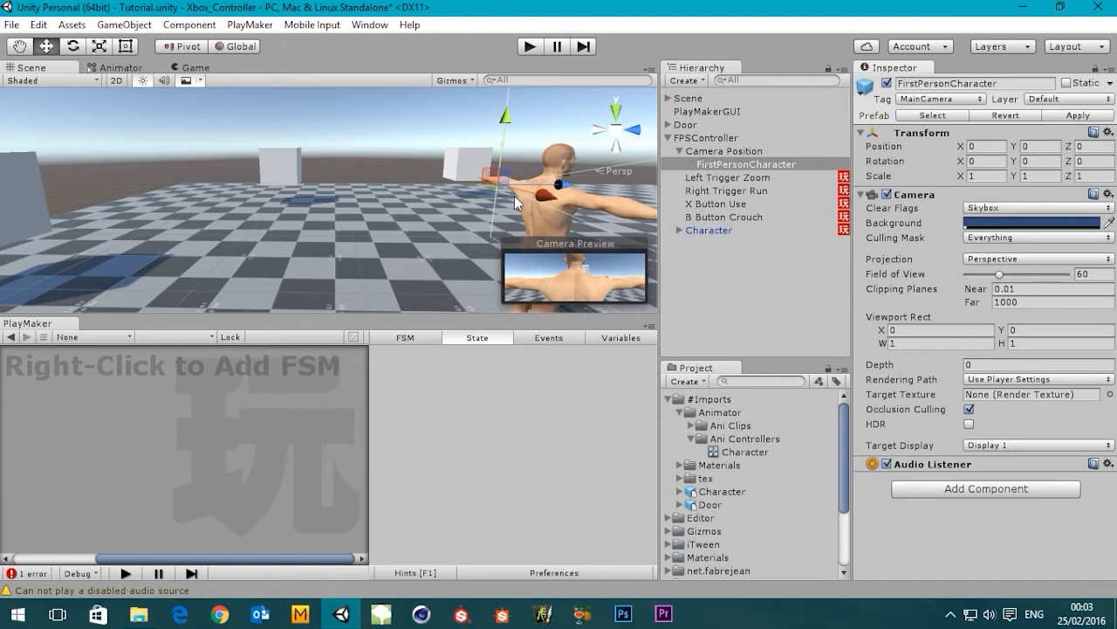
click(721, 152)
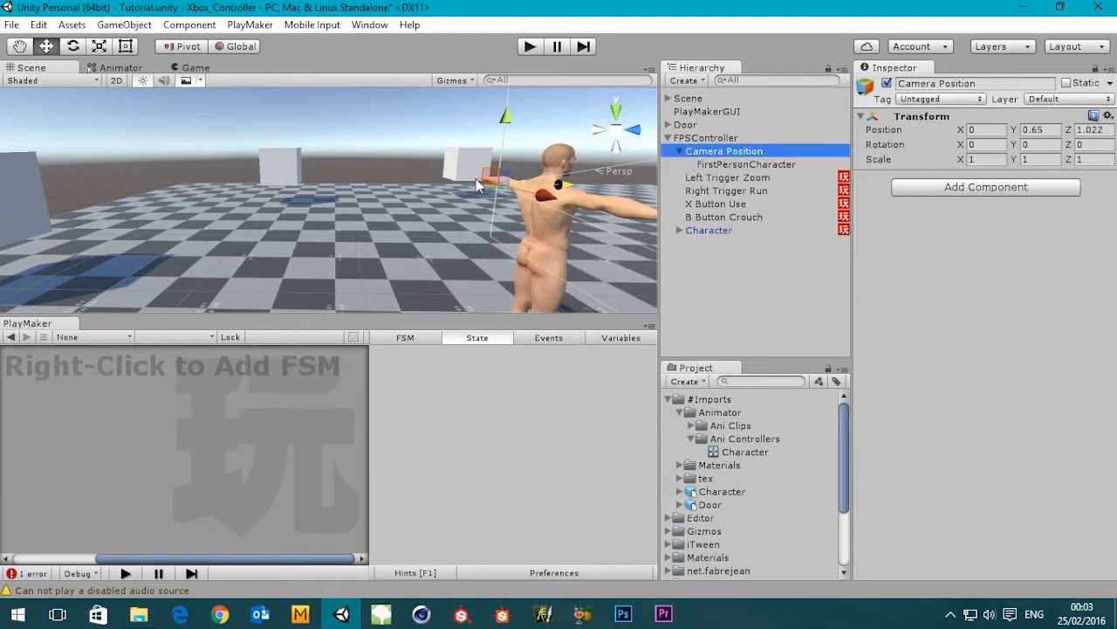
key(Down)
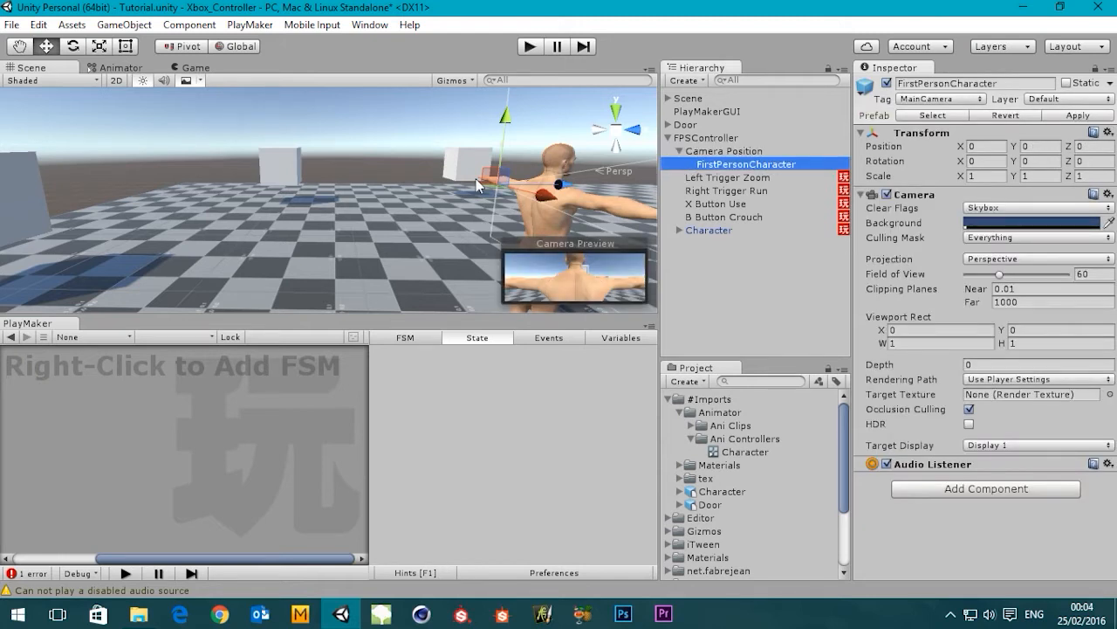
key(Up)
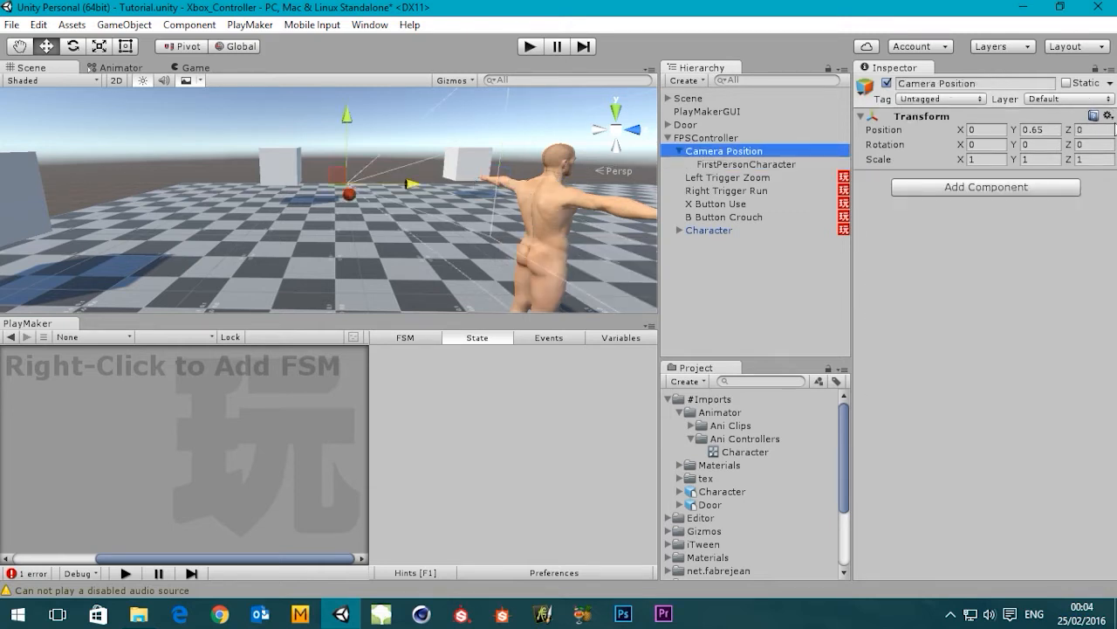
Compare the FPSController capsule's placement with the Camera Position camera and the character's body in the Scene view
scroll(496, 207, down, 3)
click(706, 138)
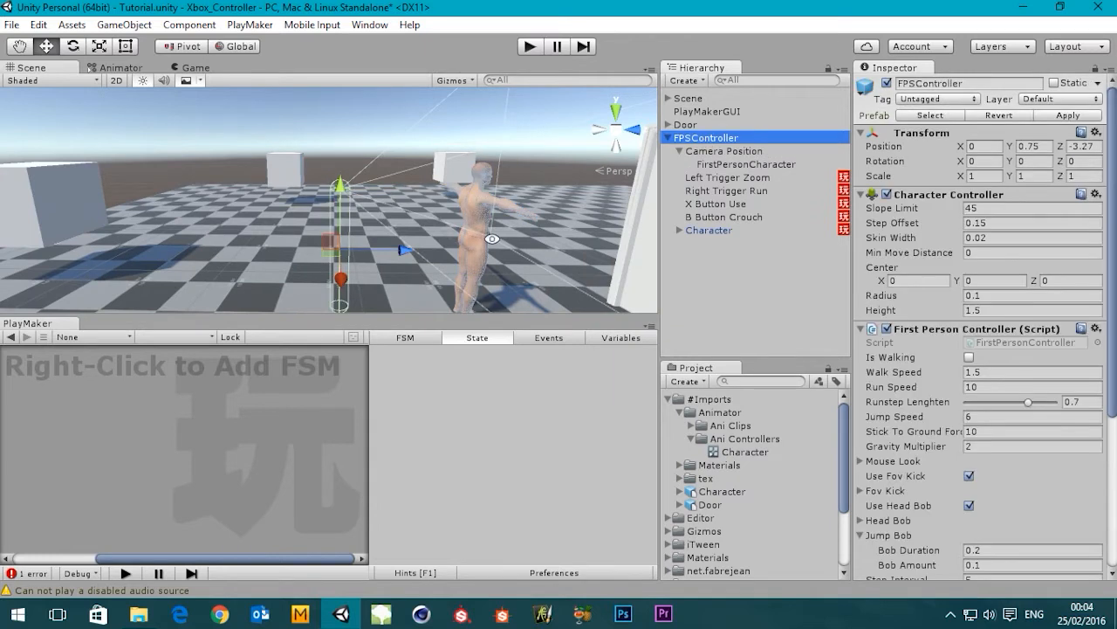
alt+drag(465, 247, 438, 213)
middle_drag(417, 211, 443, 175)
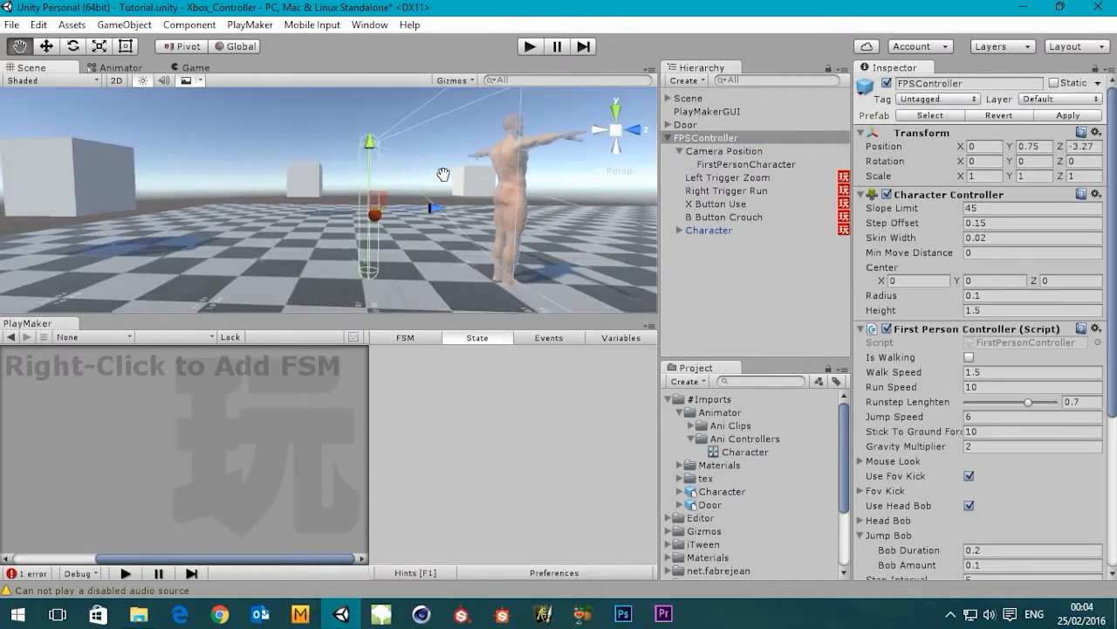
mouse_move(495, 216)
alt+mouse_down()
mouse_move(468, 222)
mouse_move(476, 224)
alt+mouse_up()
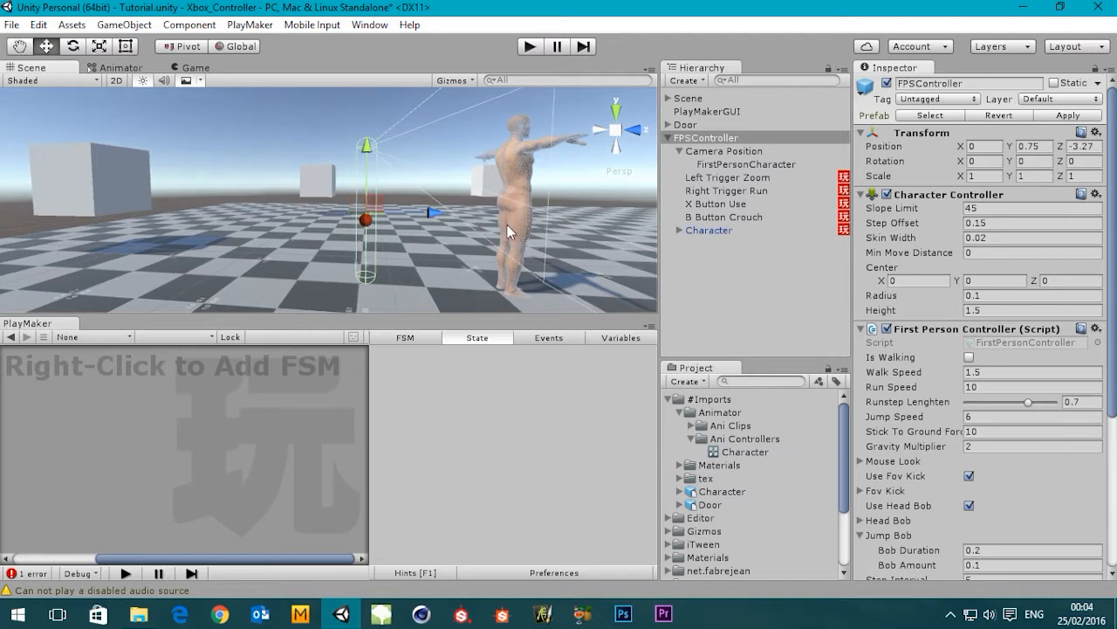
click(716, 152)
click(725, 165)
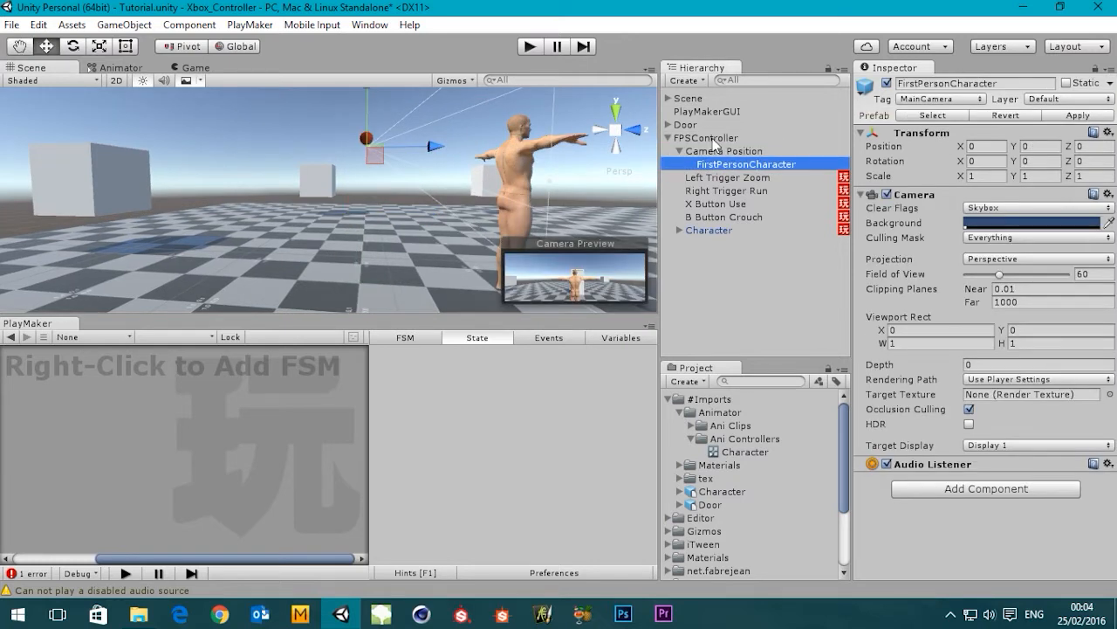
click(713, 139)
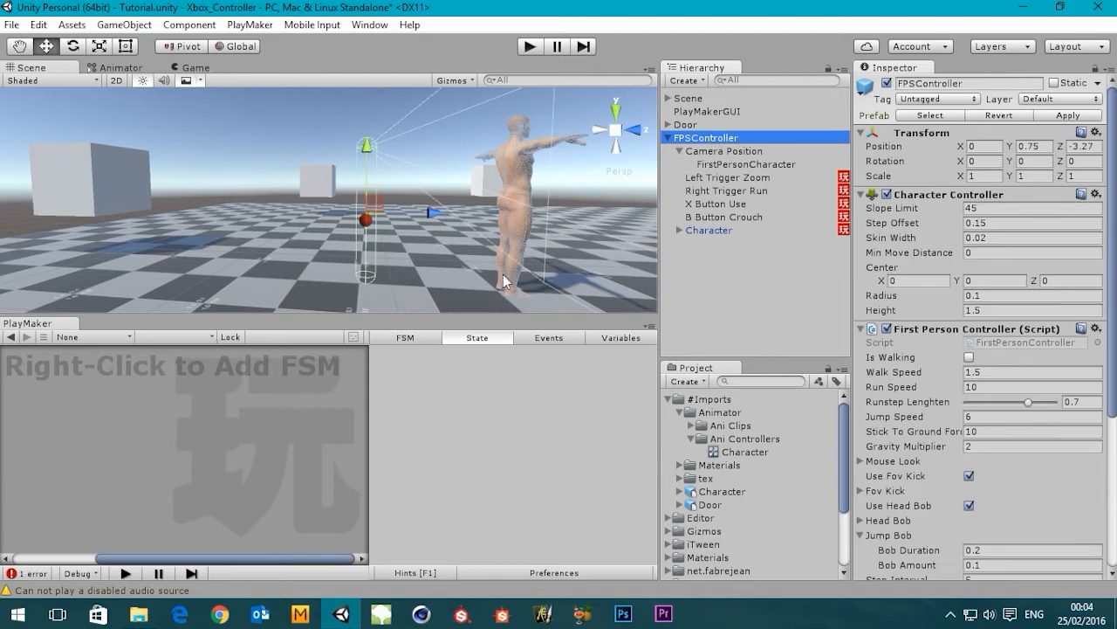
Set the Character's Z position to 0 so its body lines up with the FPSController capsule
alt+drag(502, 277, 295, 282)
middle_drag(354, 195, 401, 201)
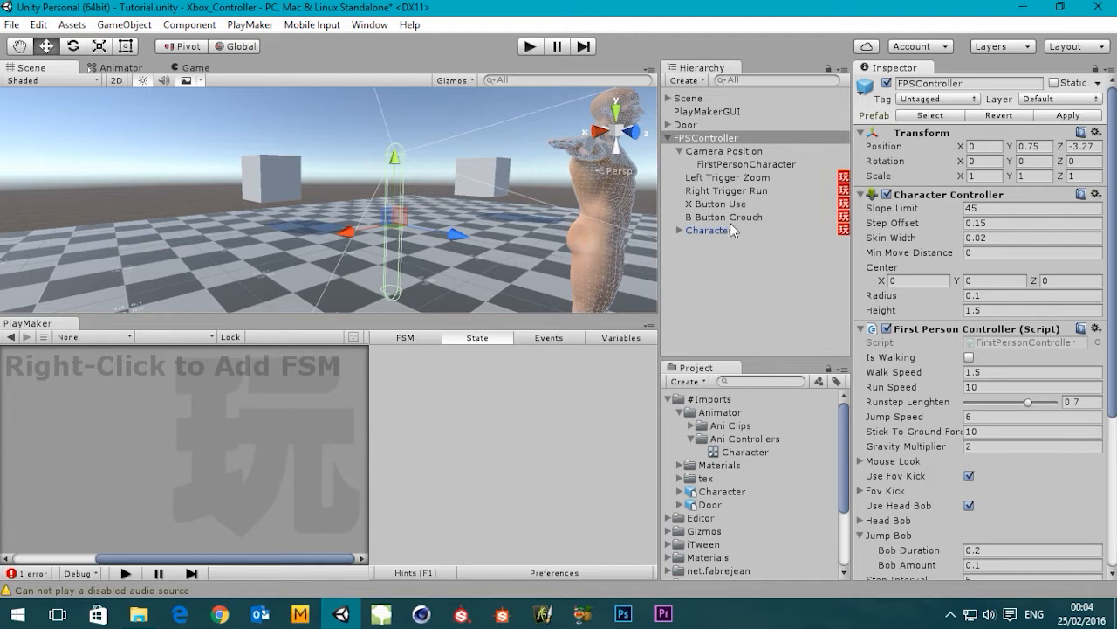
click(709, 231)
key(f)
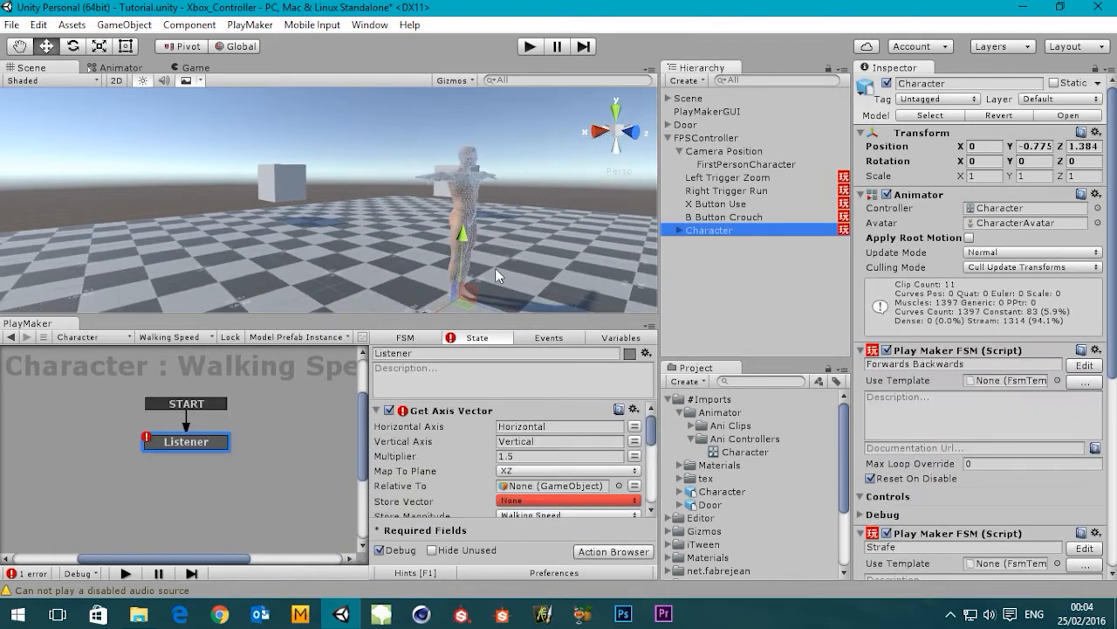
ctrl+click(712, 138)
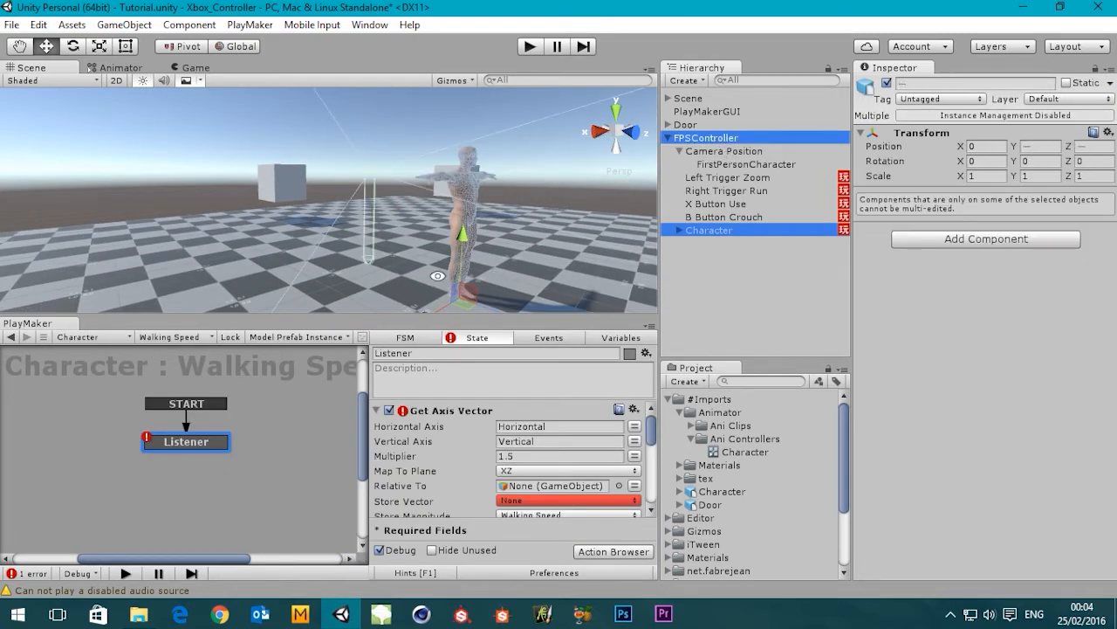
alt+drag(436, 276, 650, 254)
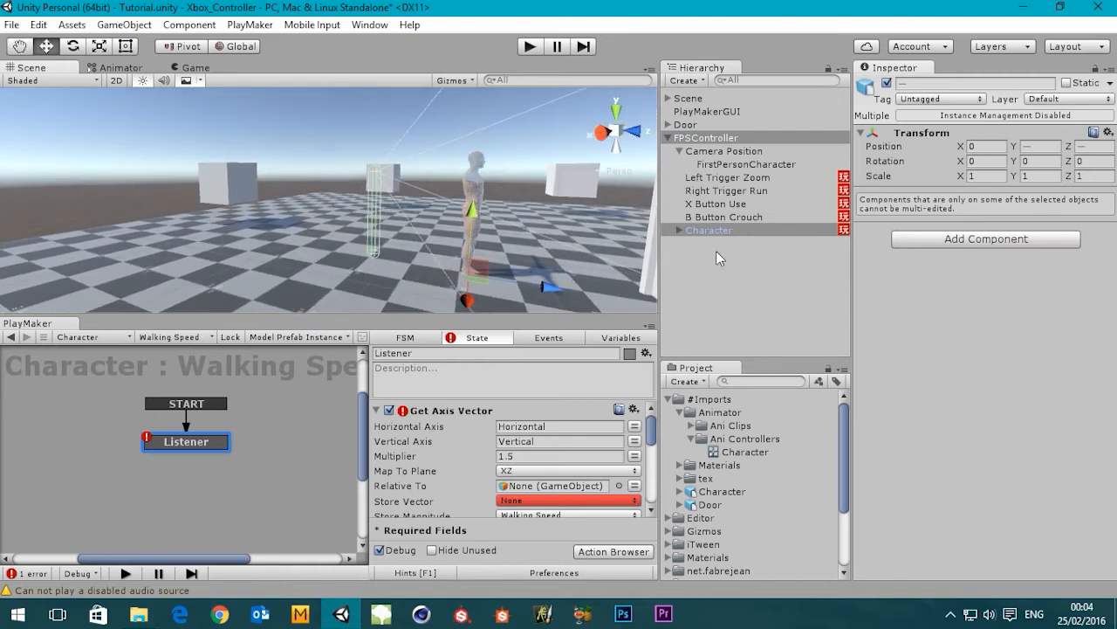
click(721, 243)
click(709, 230)
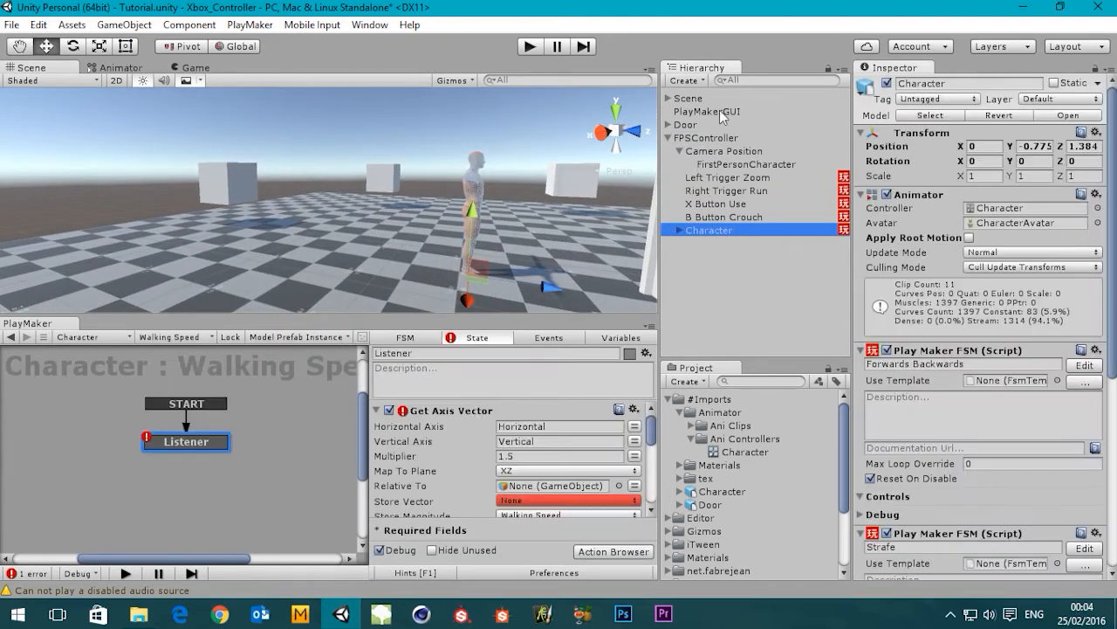
click(679, 151)
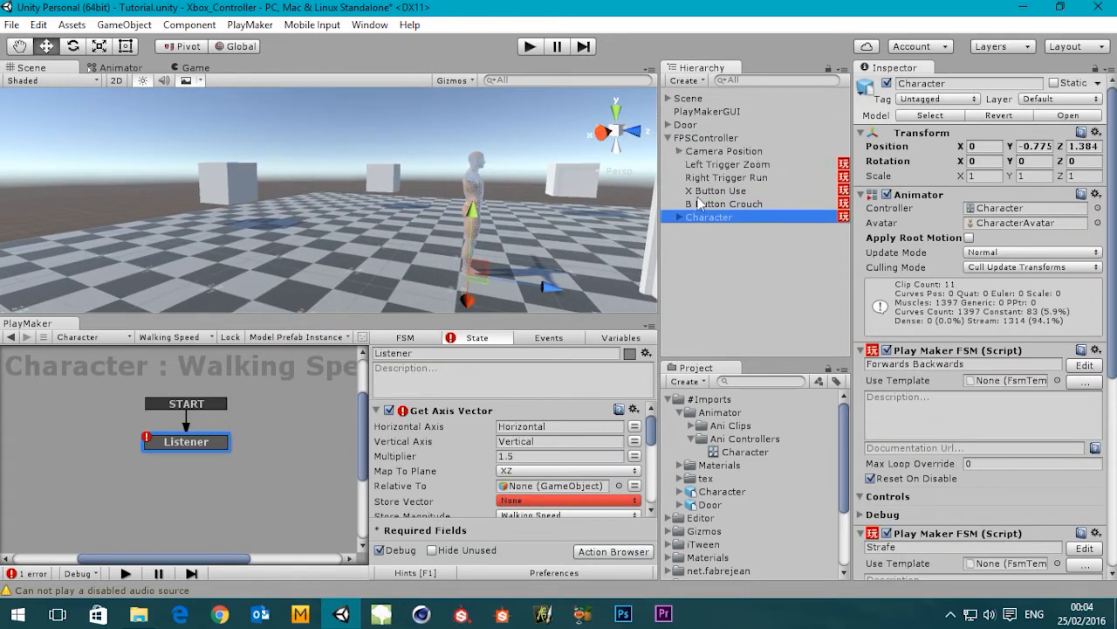
click(1094, 146)
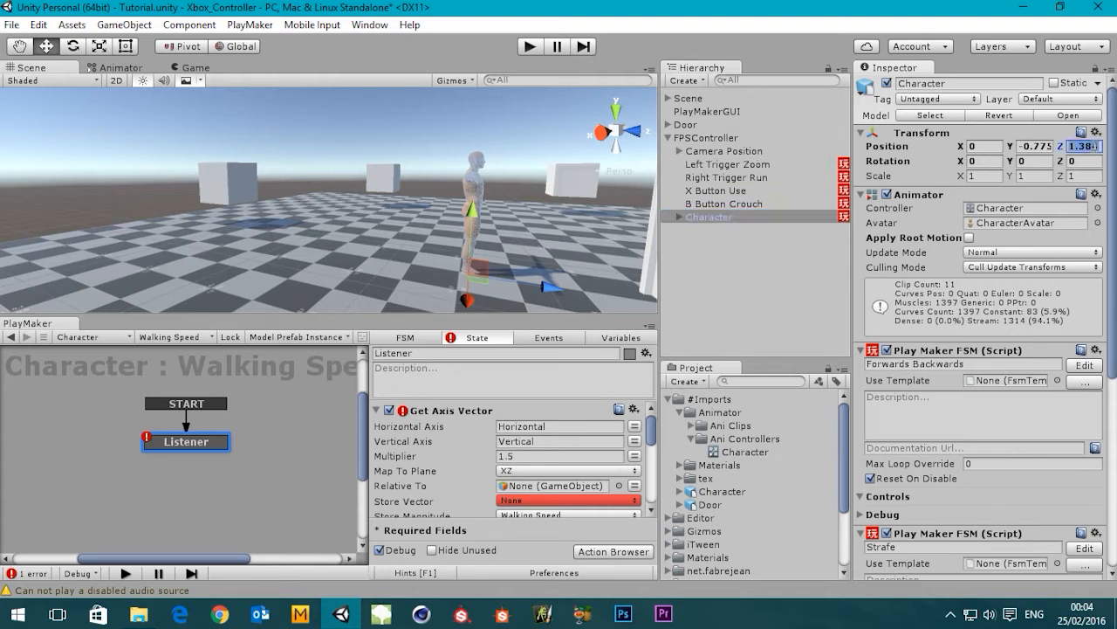
text(0)
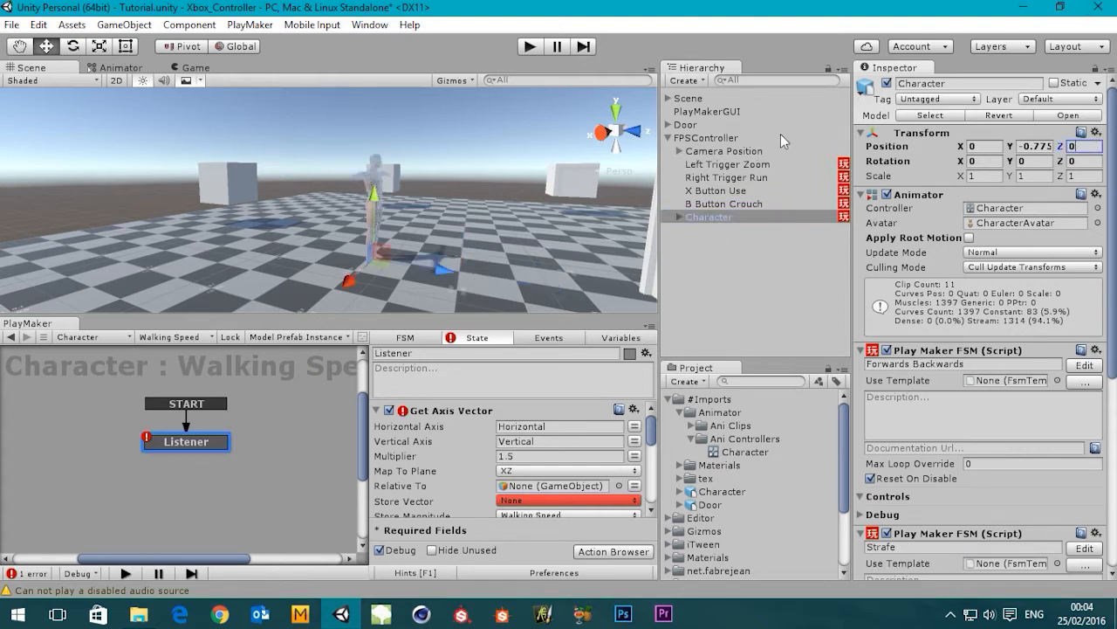
Set the height of FPSController's Character Controller capsule to 1.7
click(705, 138)
scroll(294, 227, up, 2)
scroll(442, 207, up, 5)
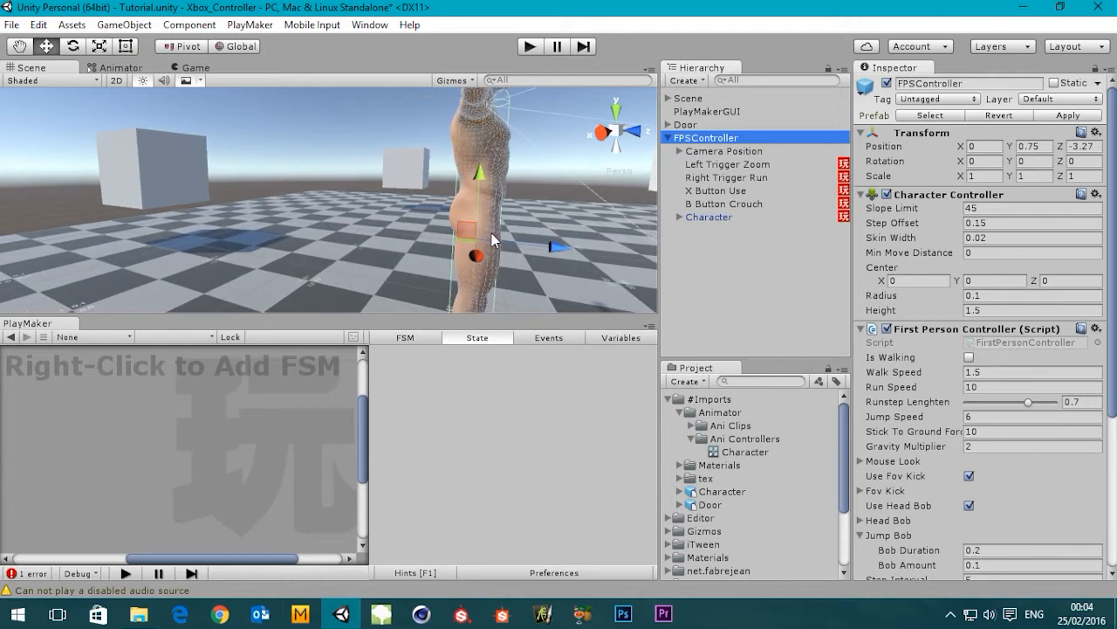
alt+drag(492, 236, 385, 218)
scroll(279, 222, down, 4)
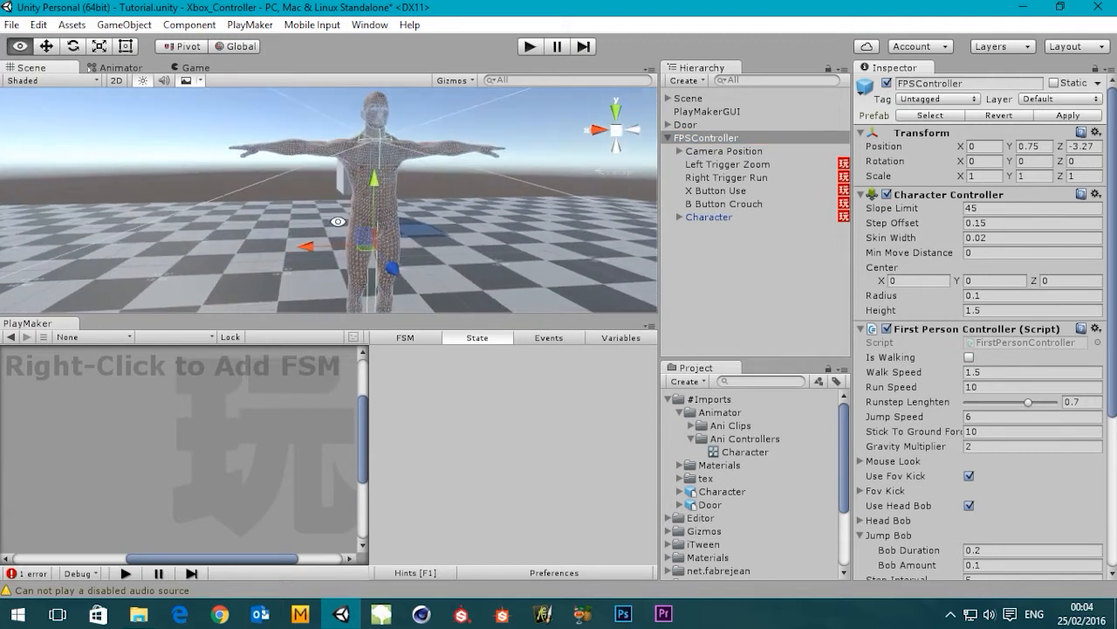
alt+middle_drag(338, 221, 302, 232)
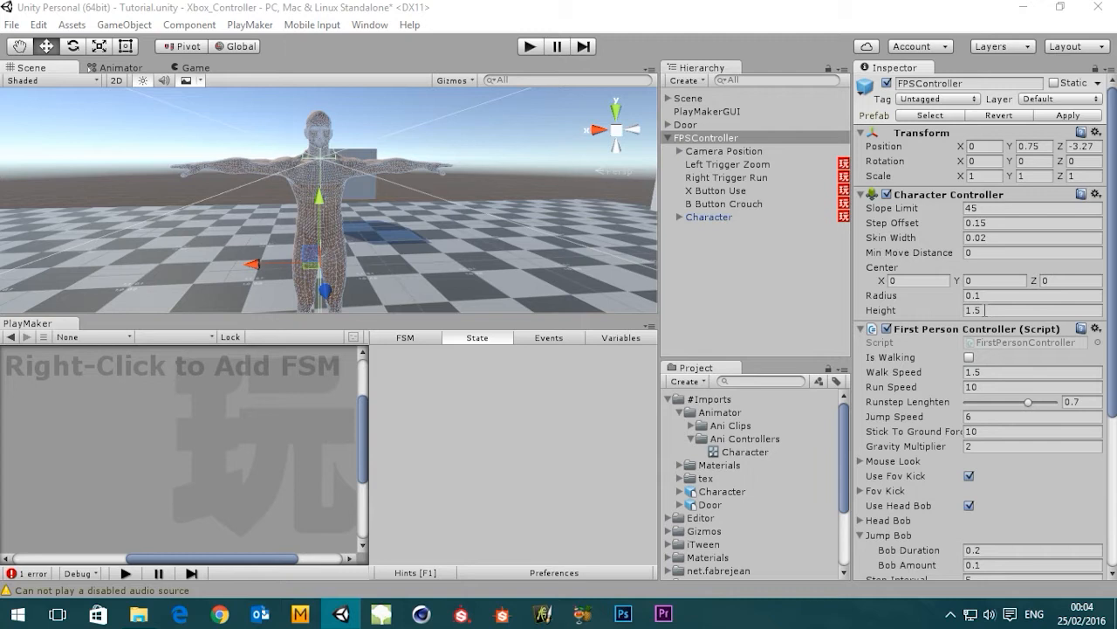
alt+drag(290, 254, 381, 195)
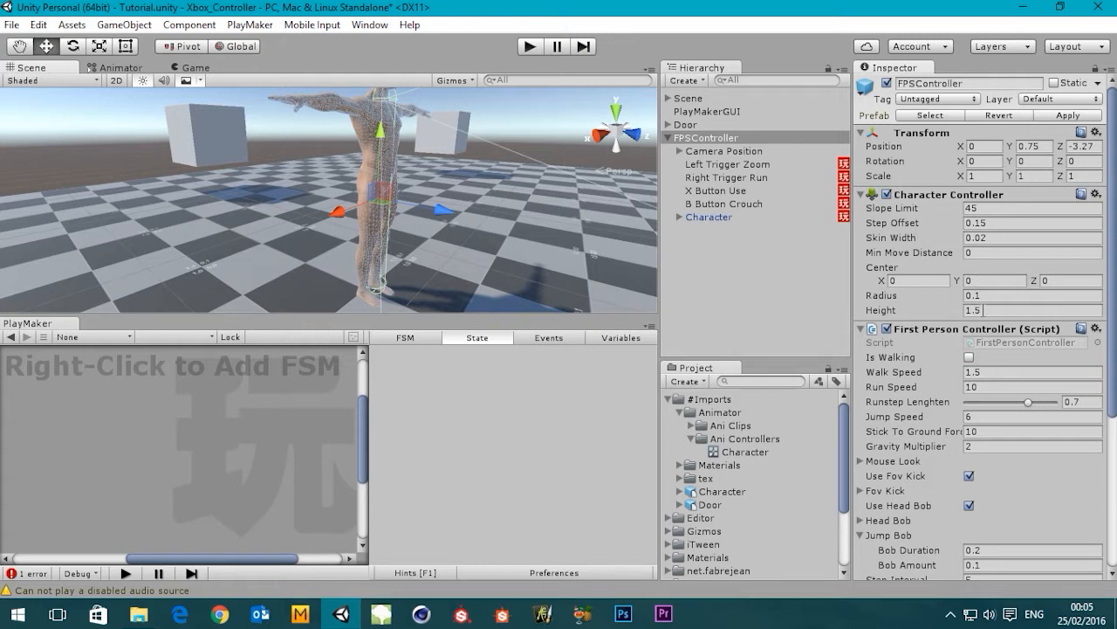
click(985, 310)
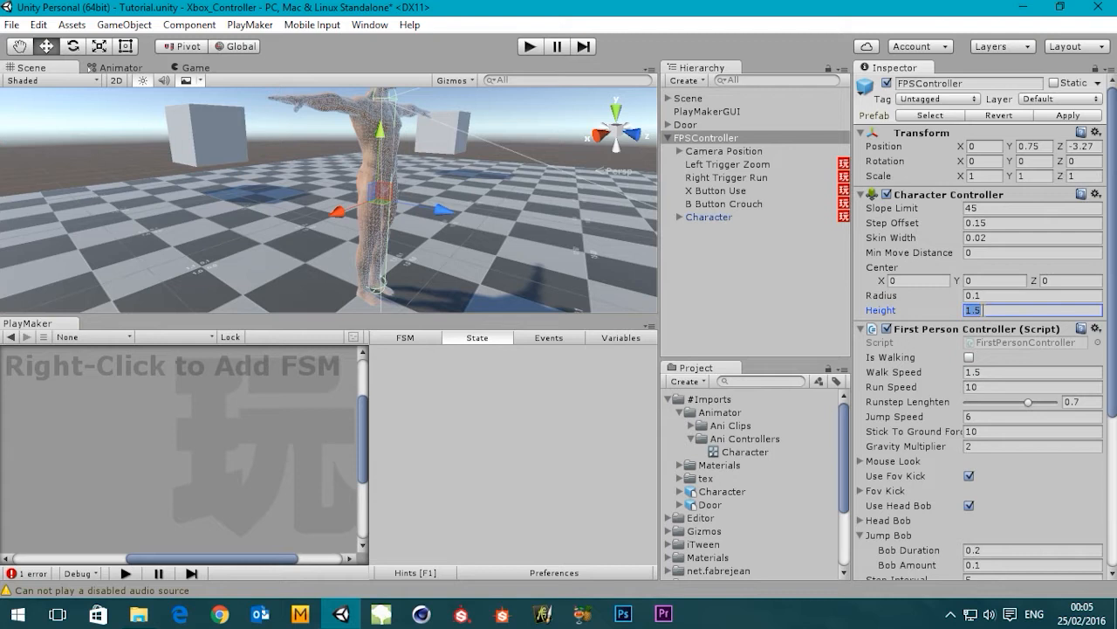
text(1.7)
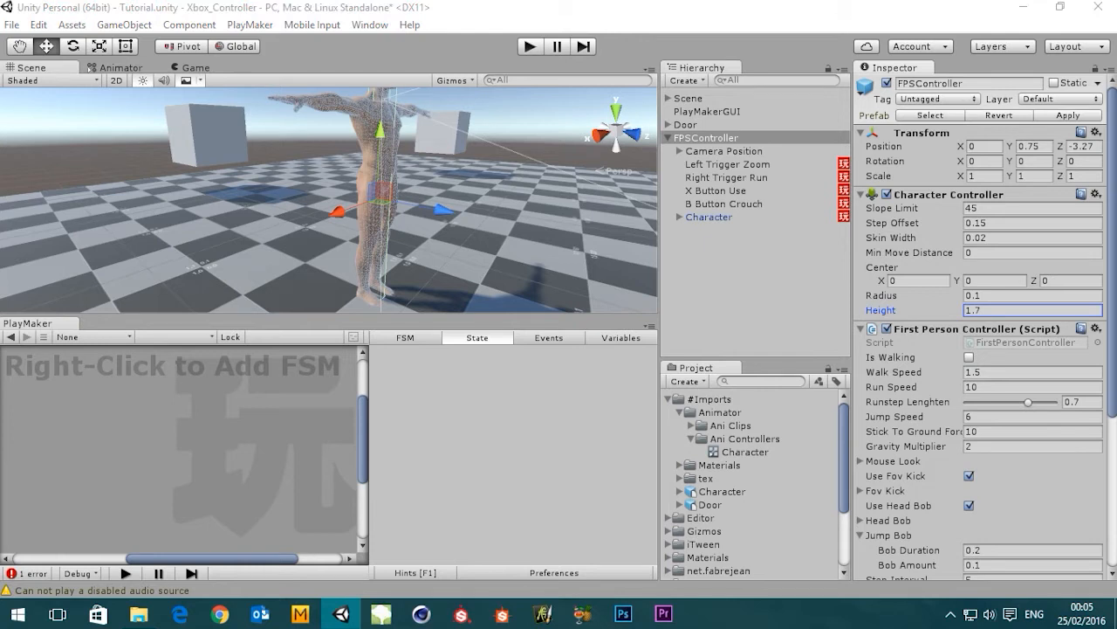
Examine from an orthographic right-side view how the FPSController capsule fits the character from head to feet
middle_drag(382, 202, 407, 195)
click(606, 137)
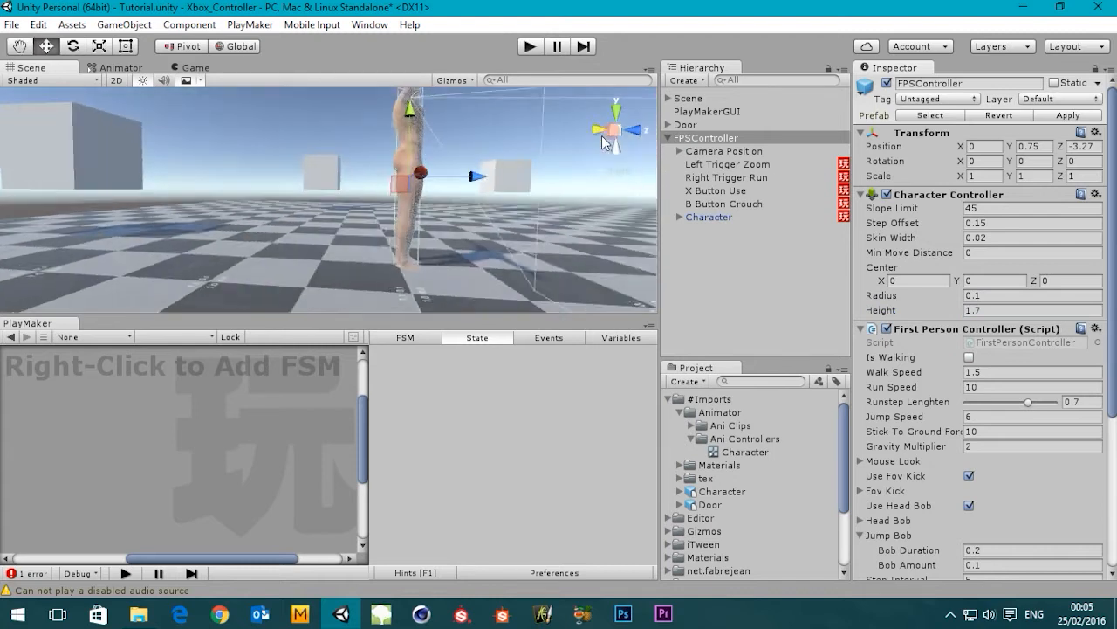
middle_drag(529, 157, 407, 204)
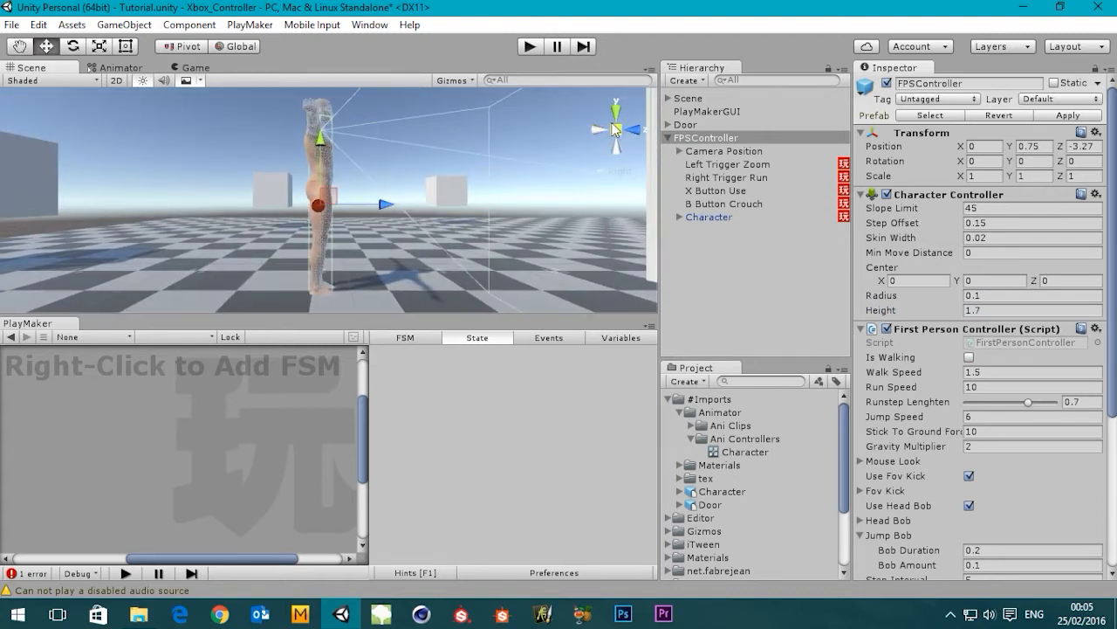
click(616, 130)
click(616, 130)
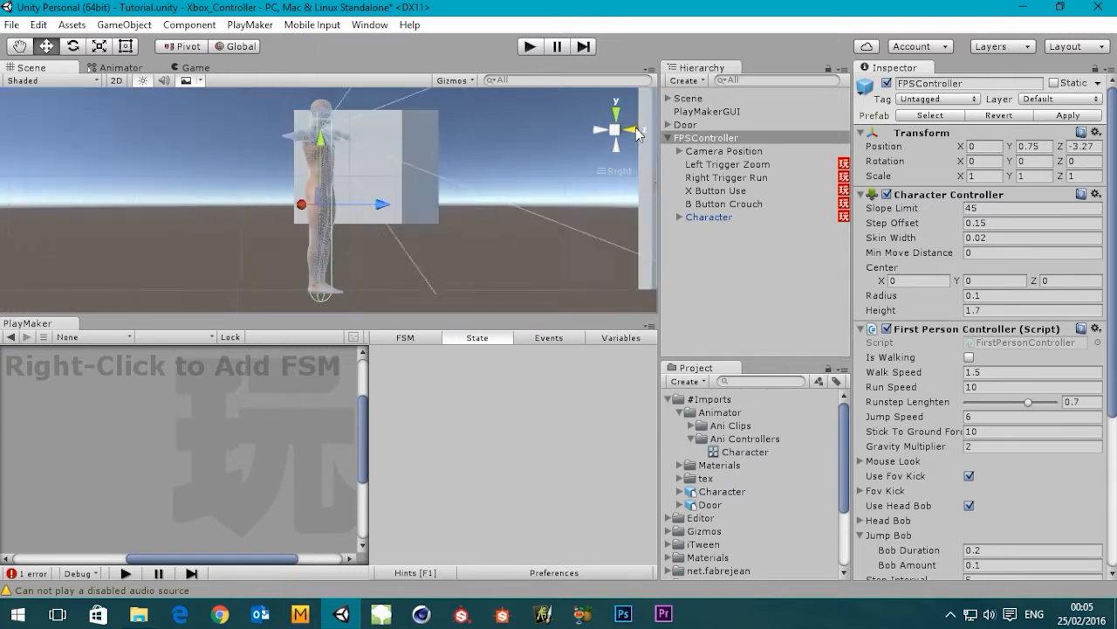
click(616, 130)
middle_drag(384, 167, 438, 167)
scroll(407, 170, up, 1)
scroll(454, 170, up, 1)
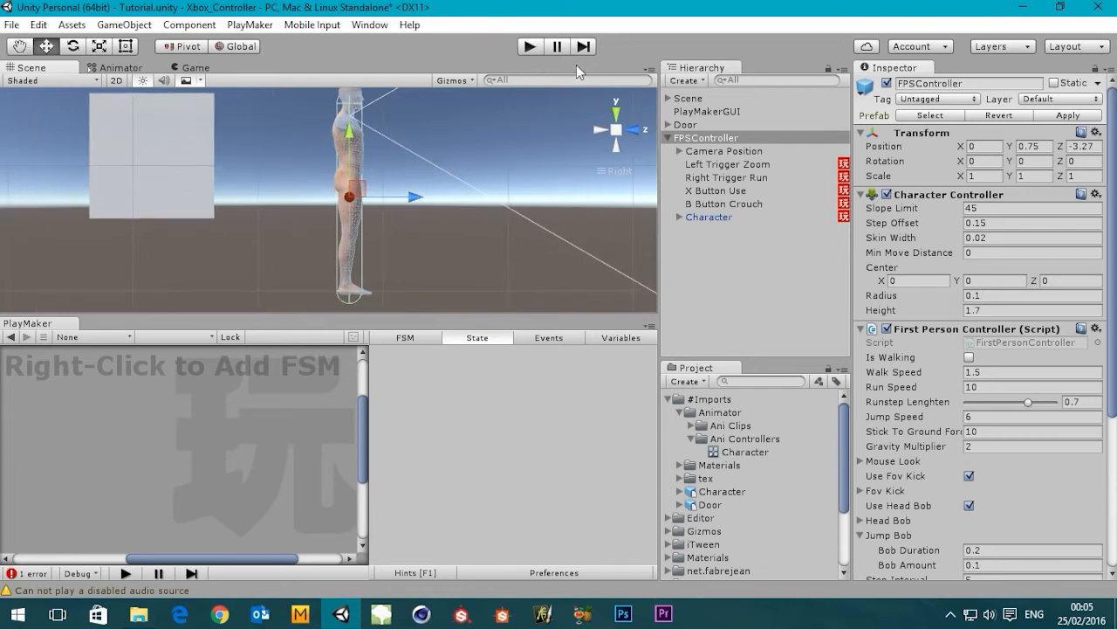
Run the scene and inspect in the Scene view how the animated character's feet and body sit within the capsule and on the floor
click(529, 46)
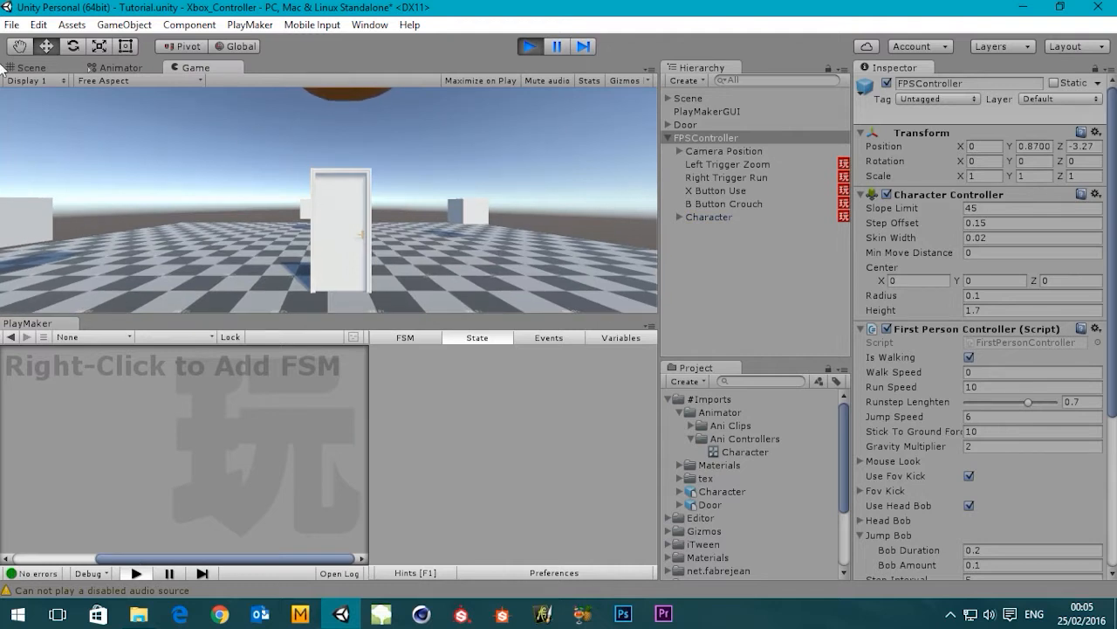
click(29, 69)
mouse_move(451, 238)
middle_down()
mouse_move(452, 215)
mouse_move(459, 221)
middle_up()
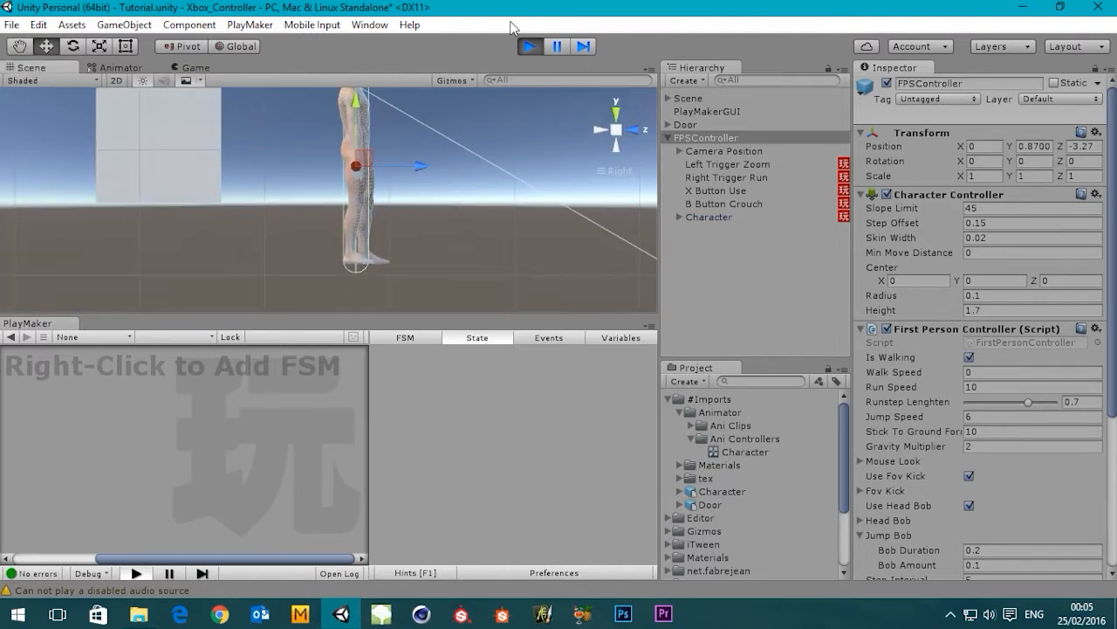
click(618, 130)
alt+drag(393, 288, 162, 326)
mouse_move(225, 241)
middle_down()
mouse_move(250, 332)
mouse_move(233, 245)
middle_up()
alt+drag(312, 265, 303, 287)
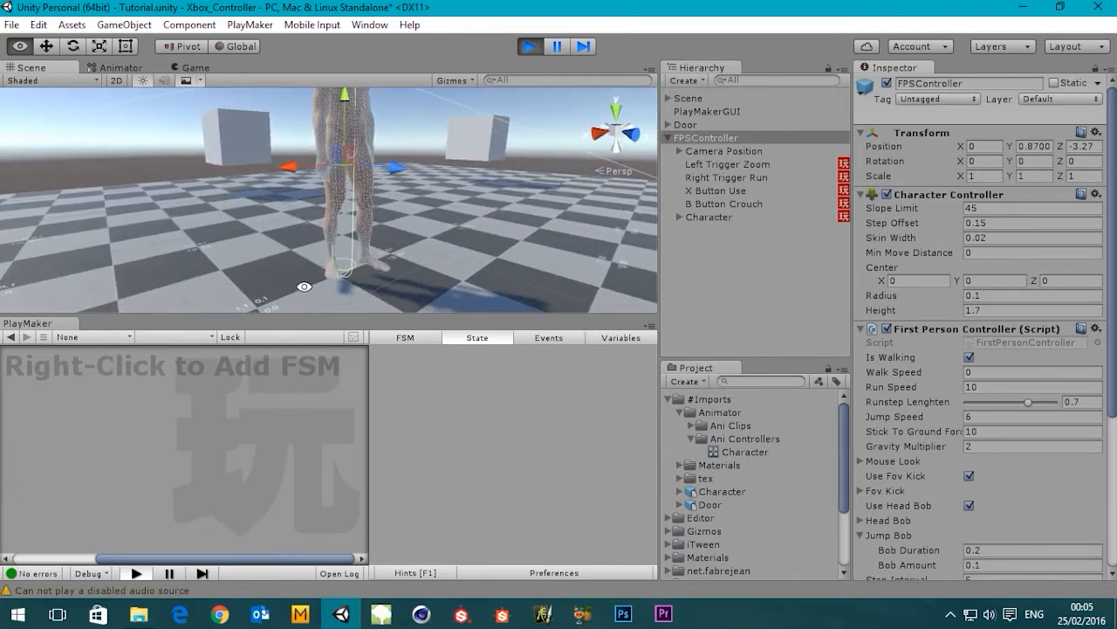
middle_drag(357, 186, 370, 247)
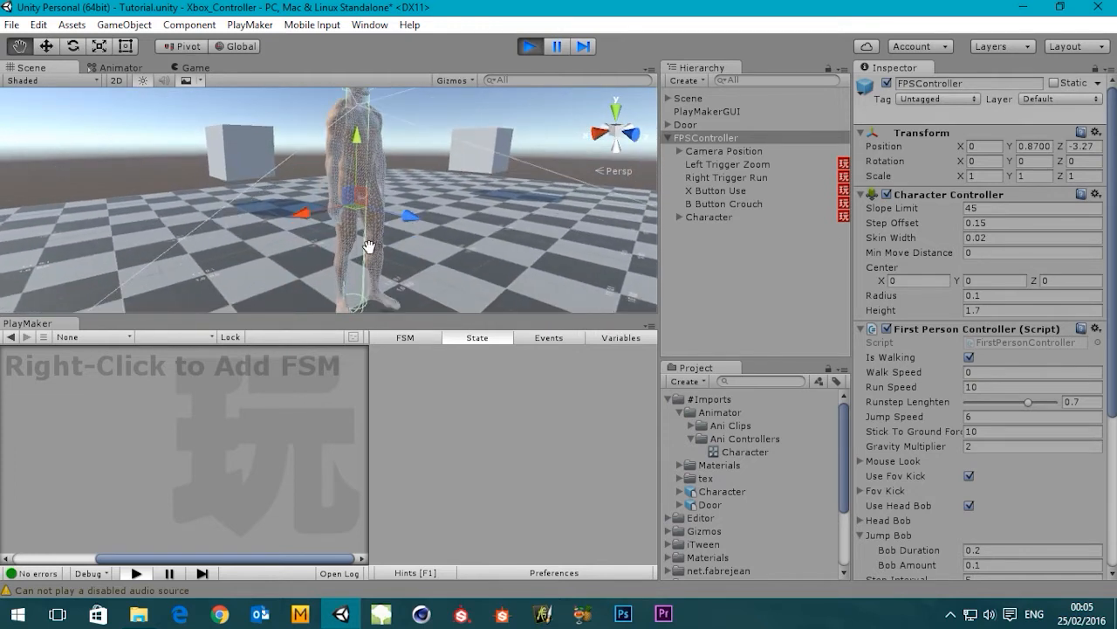
alt+drag(369, 247, 521, 269)
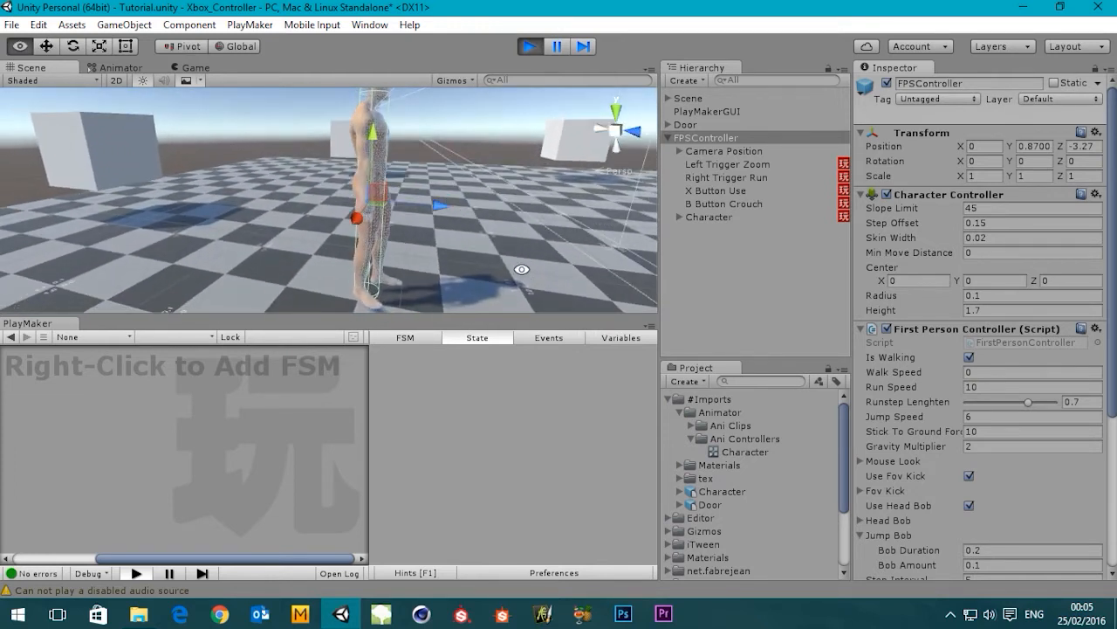
scroll(438, 251, down, 5)
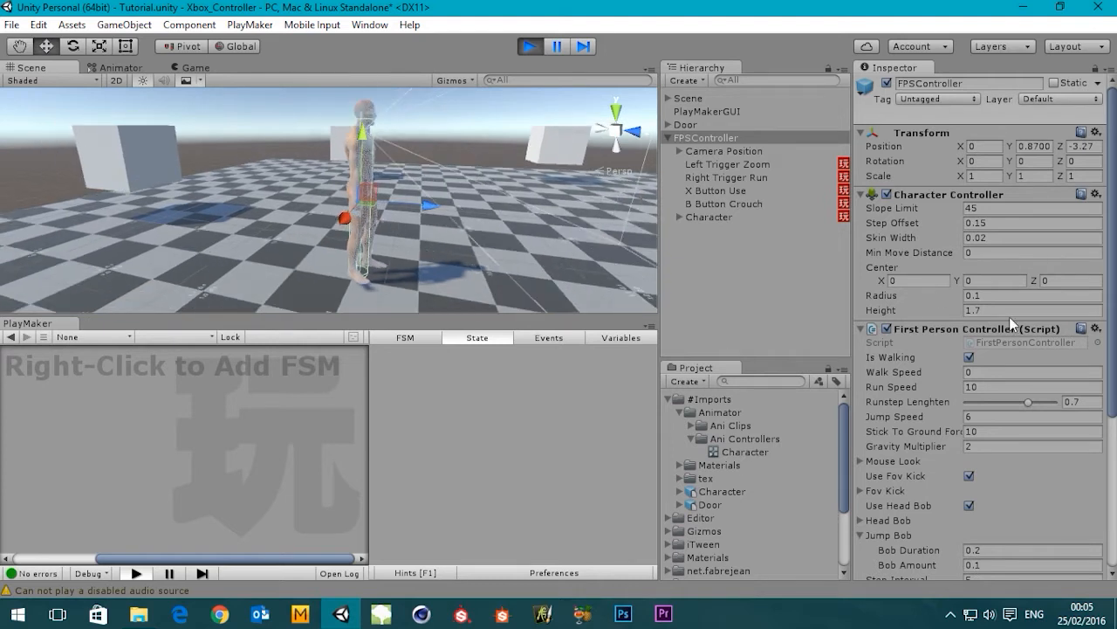
click(530, 46)
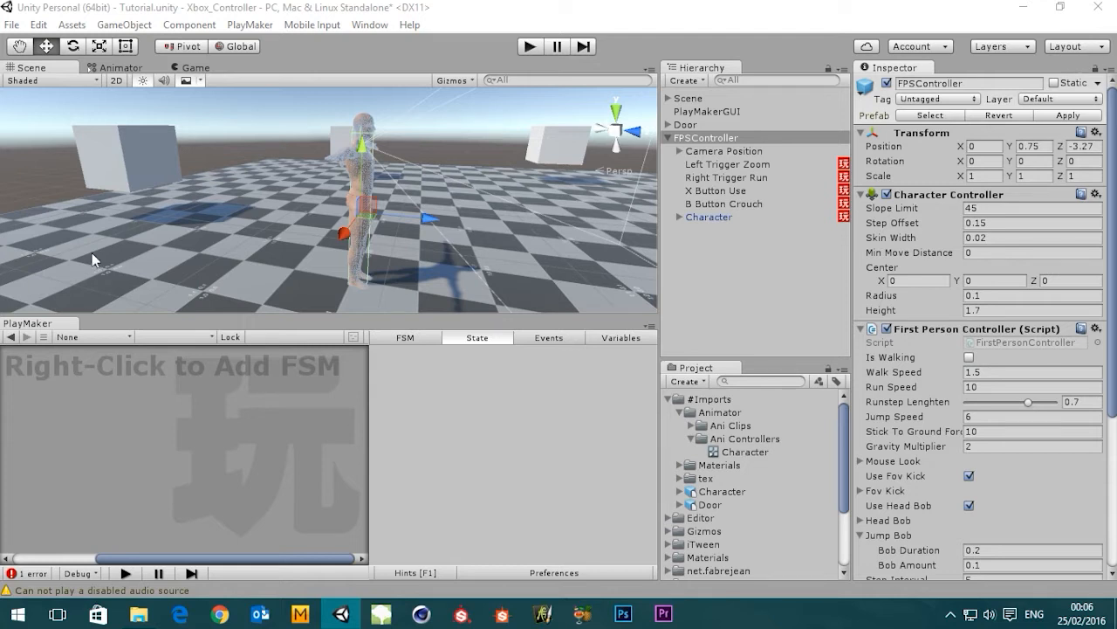
Set the Character Controller's radius to 0.18 and check the capsule's width around the torso and feet
alt+drag(454, 250, 344, 284)
scroll(356, 250, up, 5)
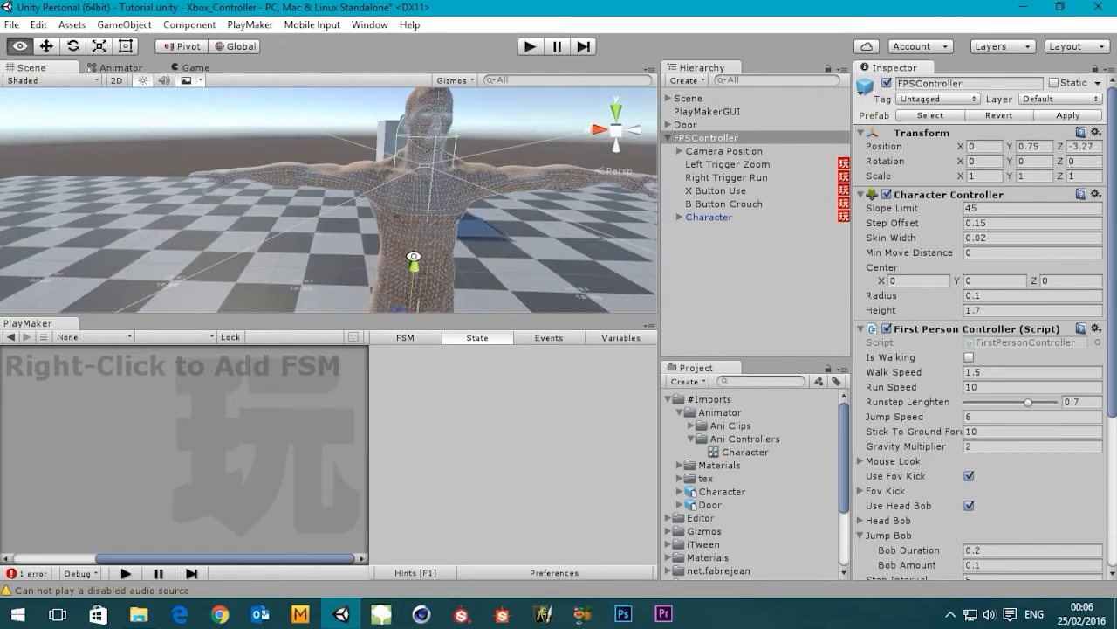
alt+drag(414, 255, 475, 237)
middle_drag(475, 237, 416, 213)
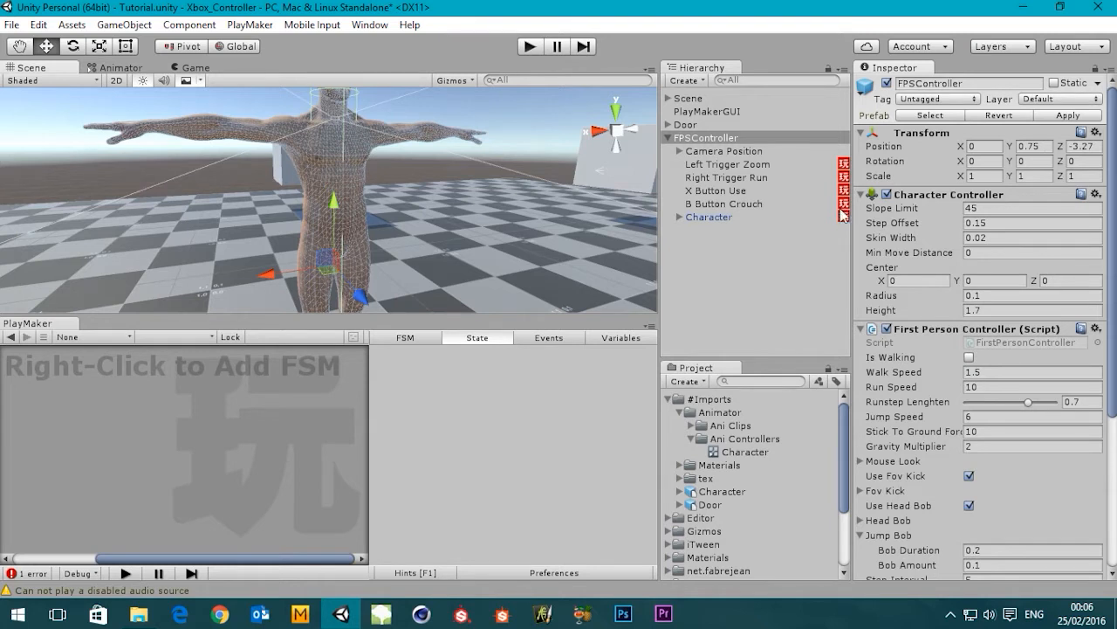
click(992, 296)
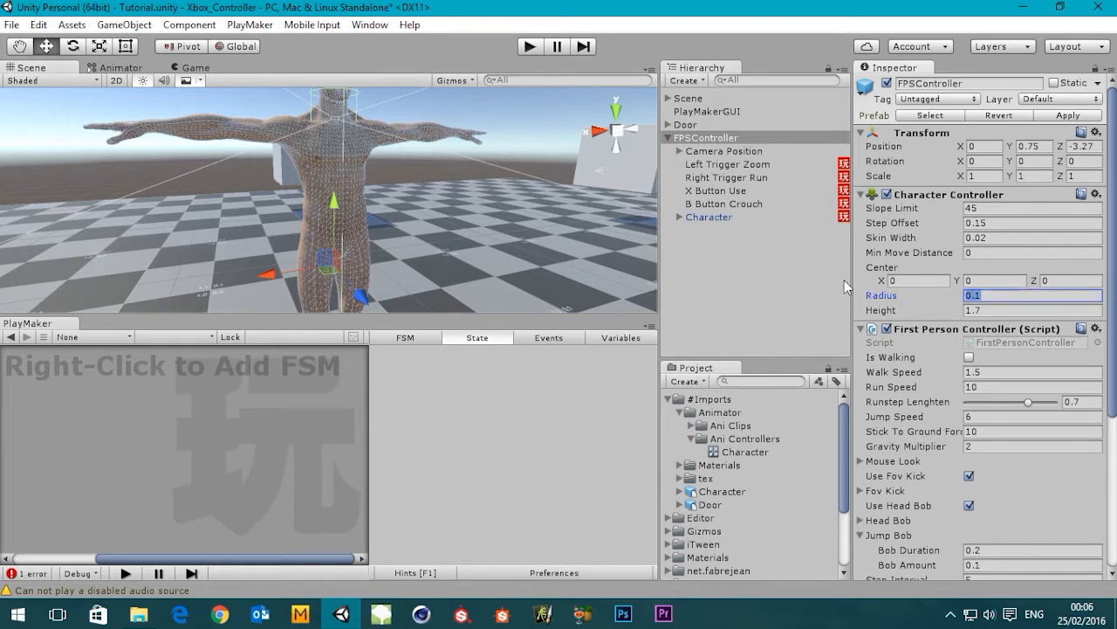
text(0.18)
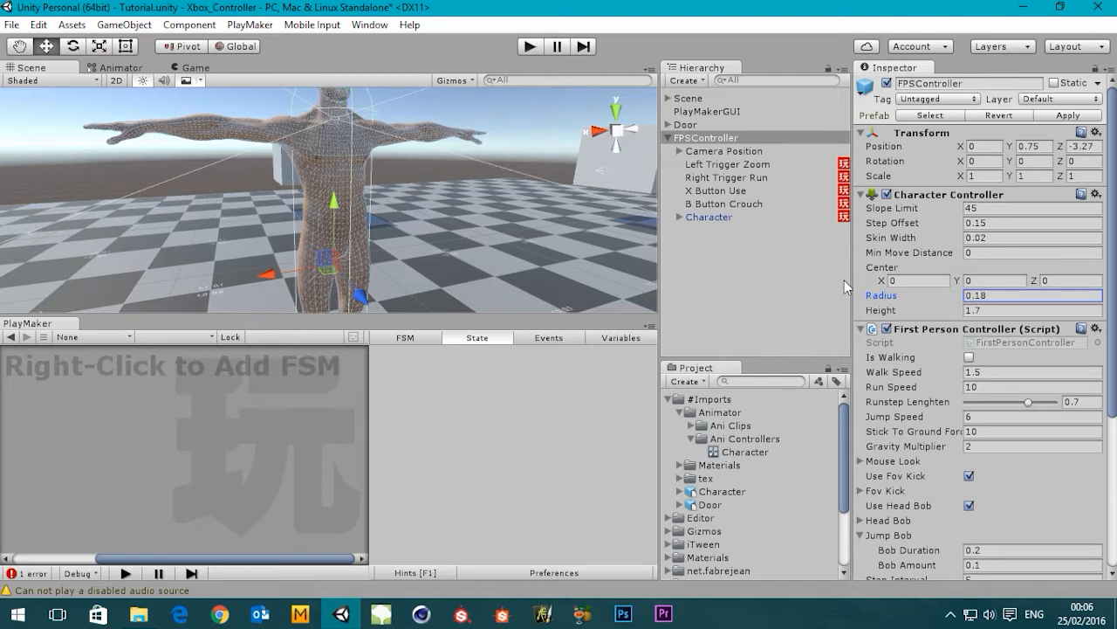
alt+drag(517, 232, 427, 133)
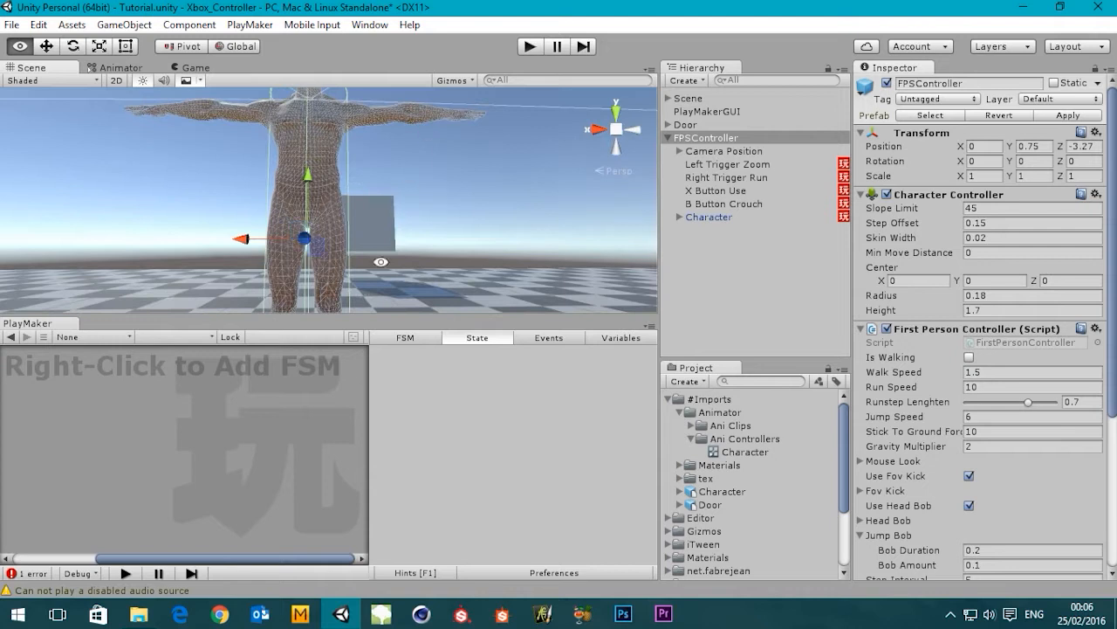
middle_drag(381, 261, 399, 136)
alt+drag(398, 137, 620, 245)
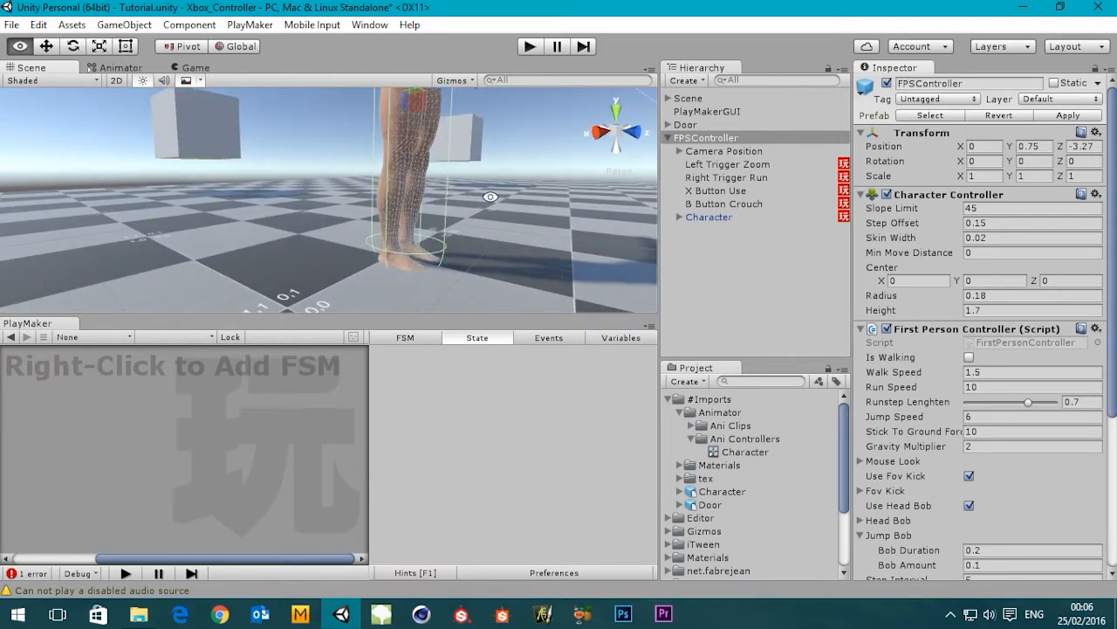
alt+drag(490, 196, 432, 228)
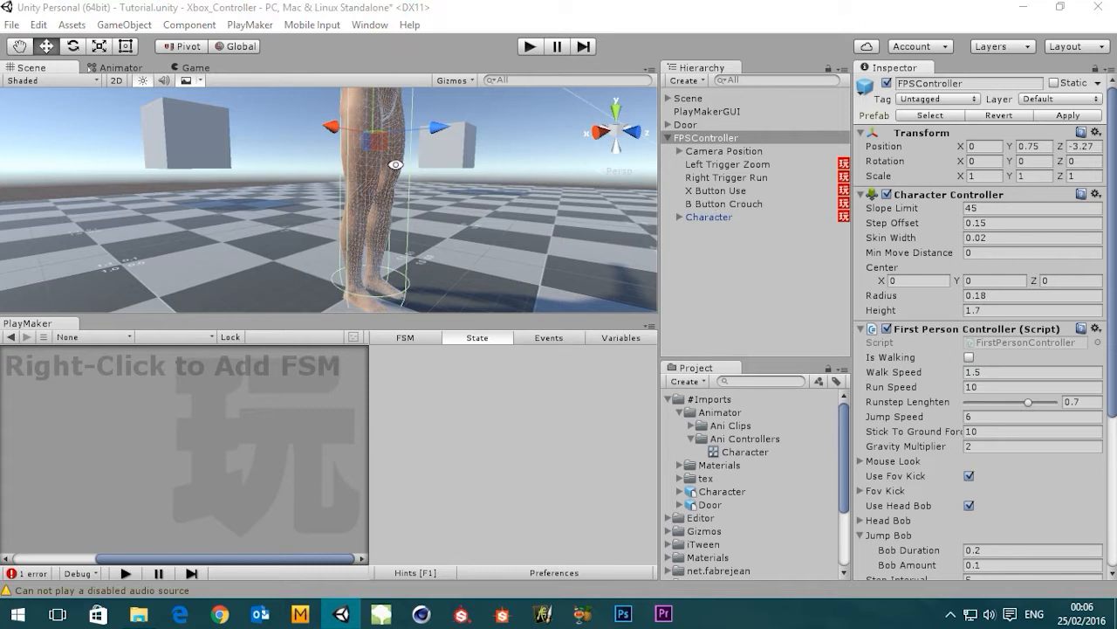
Set FPSController's Y position to 0.85
click(702, 141)
alt+drag(383, 242, 462, 213)
middle_drag(445, 171, 458, 228)
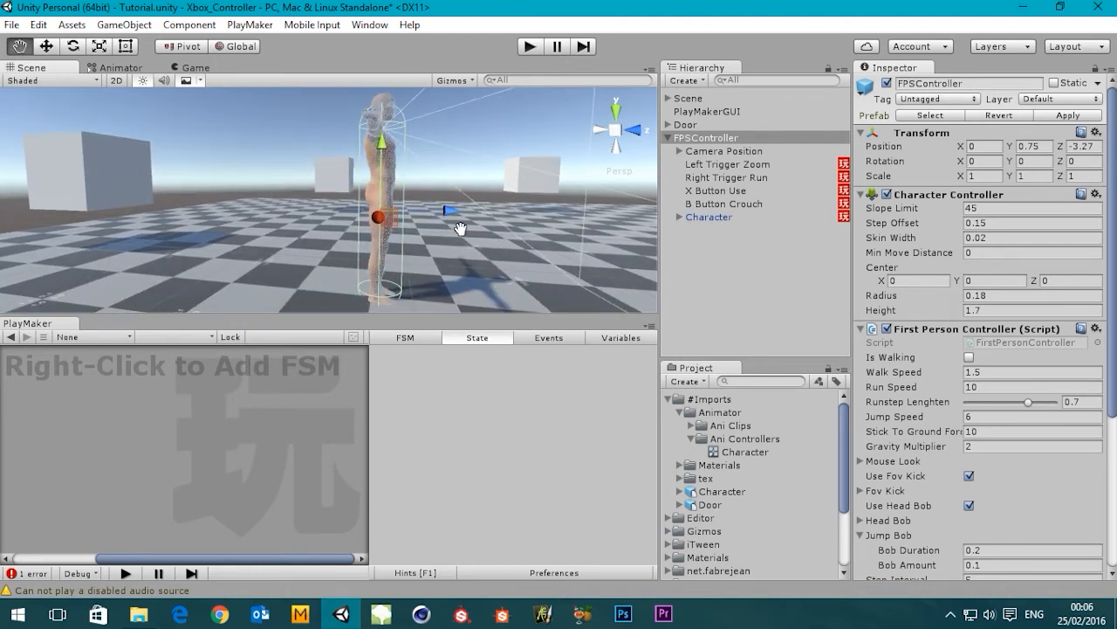
click(1046, 146)
text(0.)
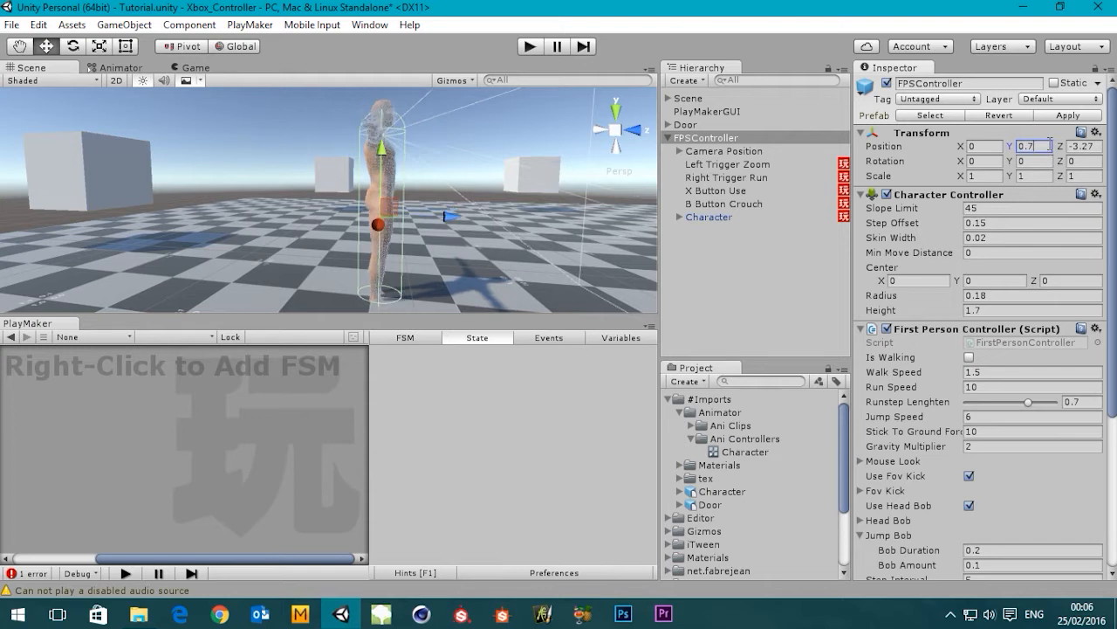
text(85)
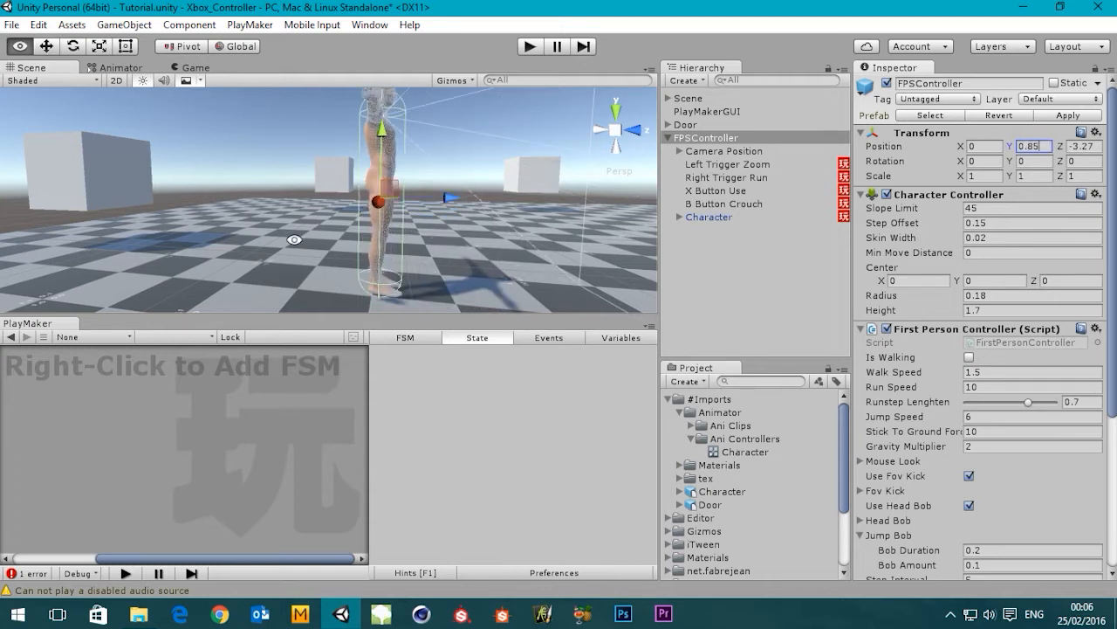
Lower the Character model under FPSController to a Y position of about -0.861 so its feet meet the floor
alt+drag(295, 240, 353, 166)
middle_drag(415, 275, 374, 187)
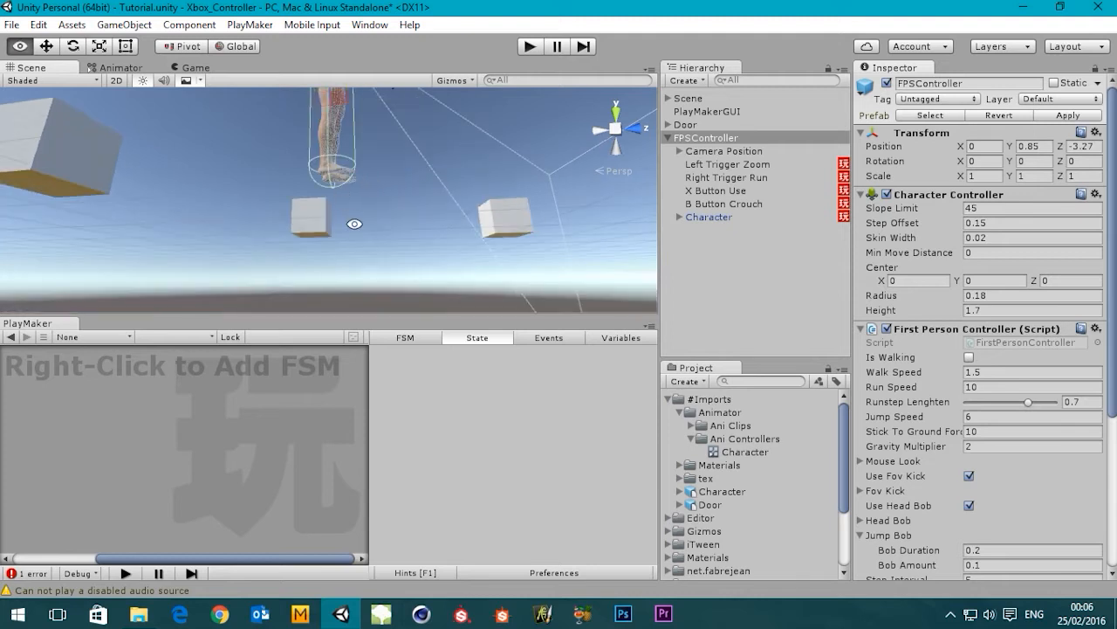
alt+drag(354, 224, 252, 360)
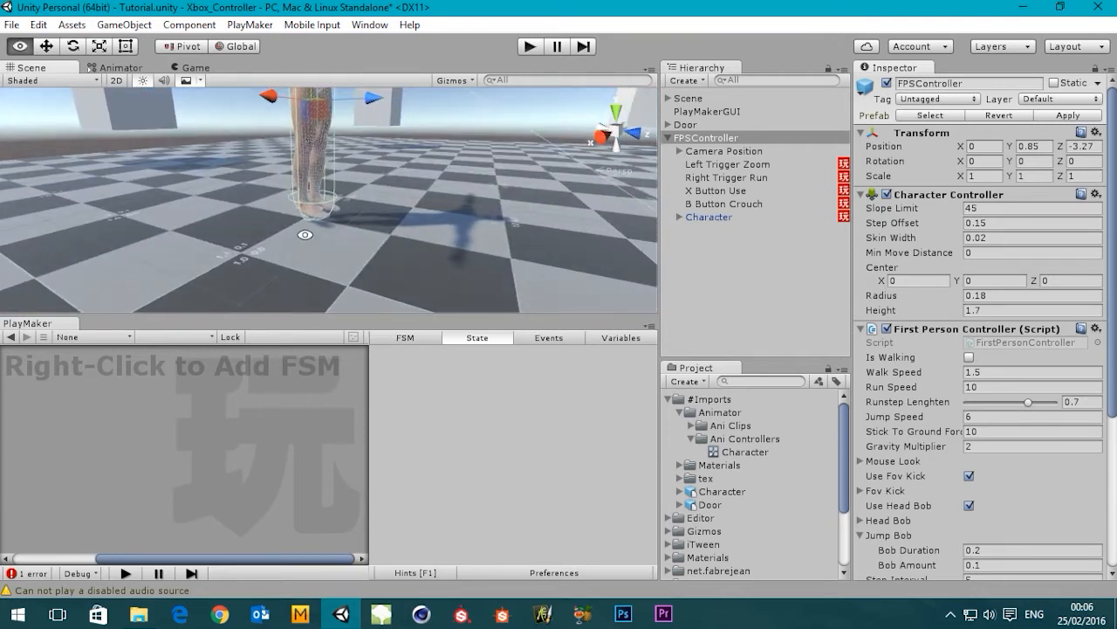
middle_drag(321, 175, 368, 305)
alt+drag(435, 217, 506, 203)
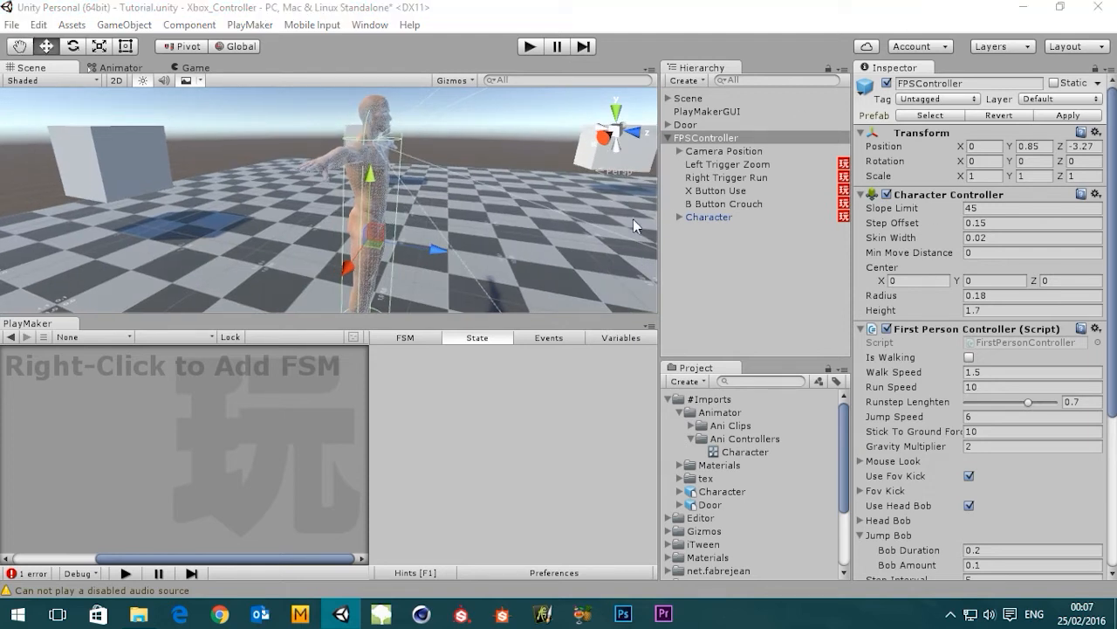
click(709, 216)
alt+drag(367, 274, 398, 190)
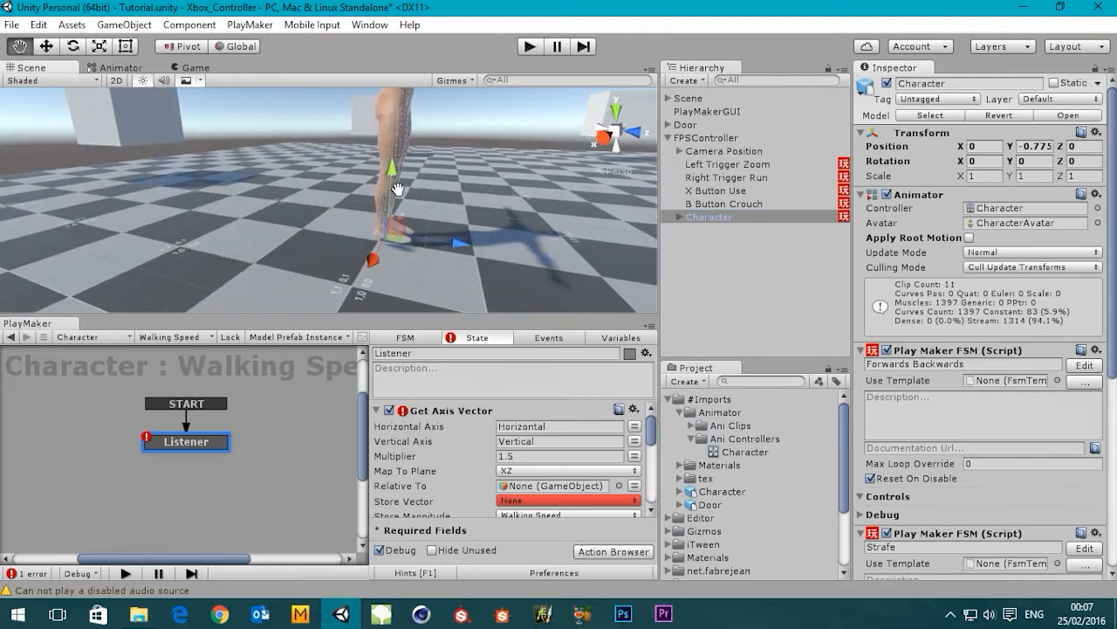
alt+drag(437, 240, 391, 182)
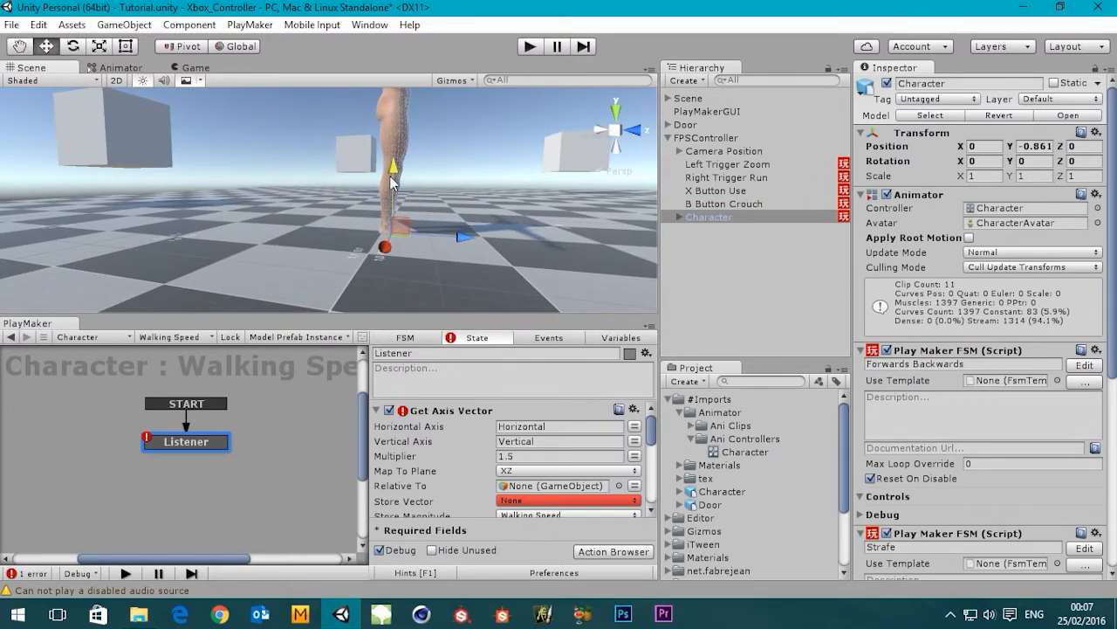
Set the Character model's Y position to -0.87
scroll(467, 190, up, 5)
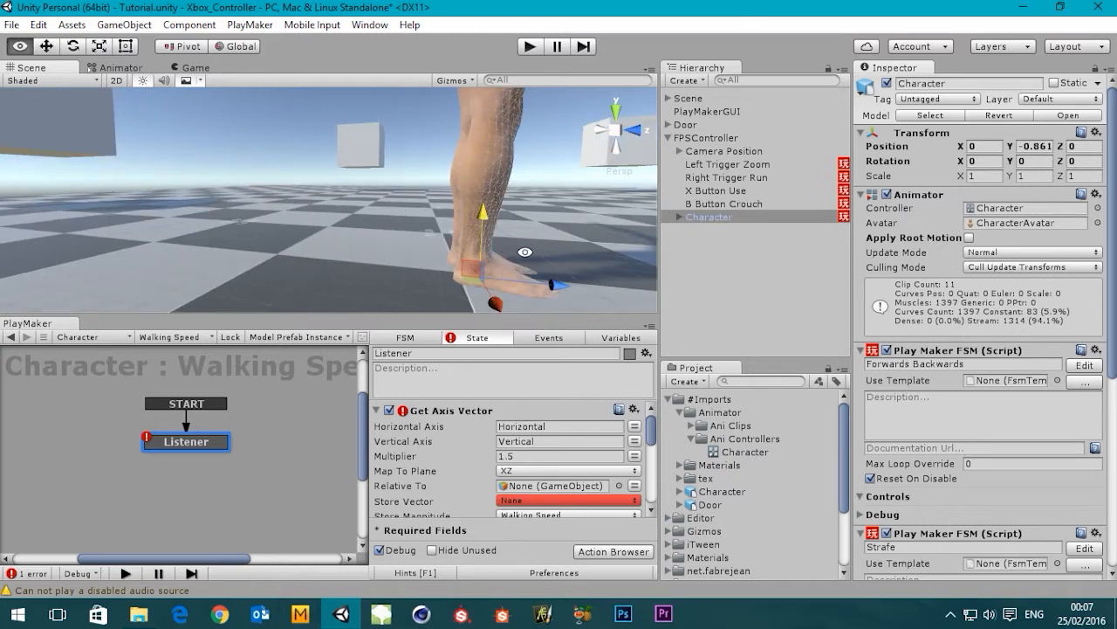
alt+middle_drag(525, 252, 406, 222)
alt+drag(418, 227, 362, 289)
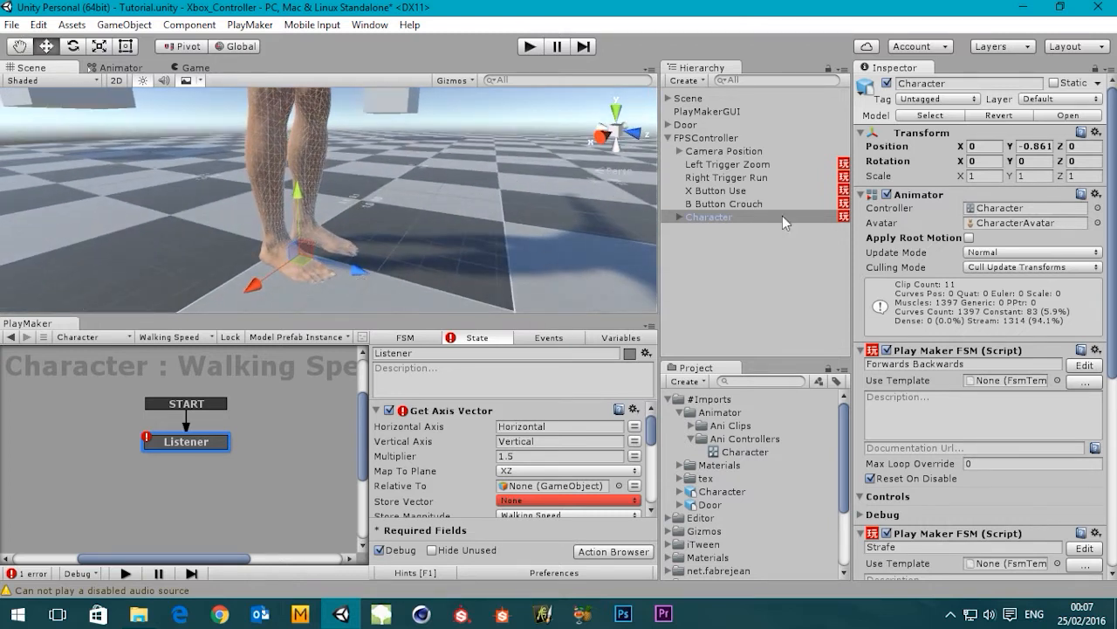
click(1035, 146)
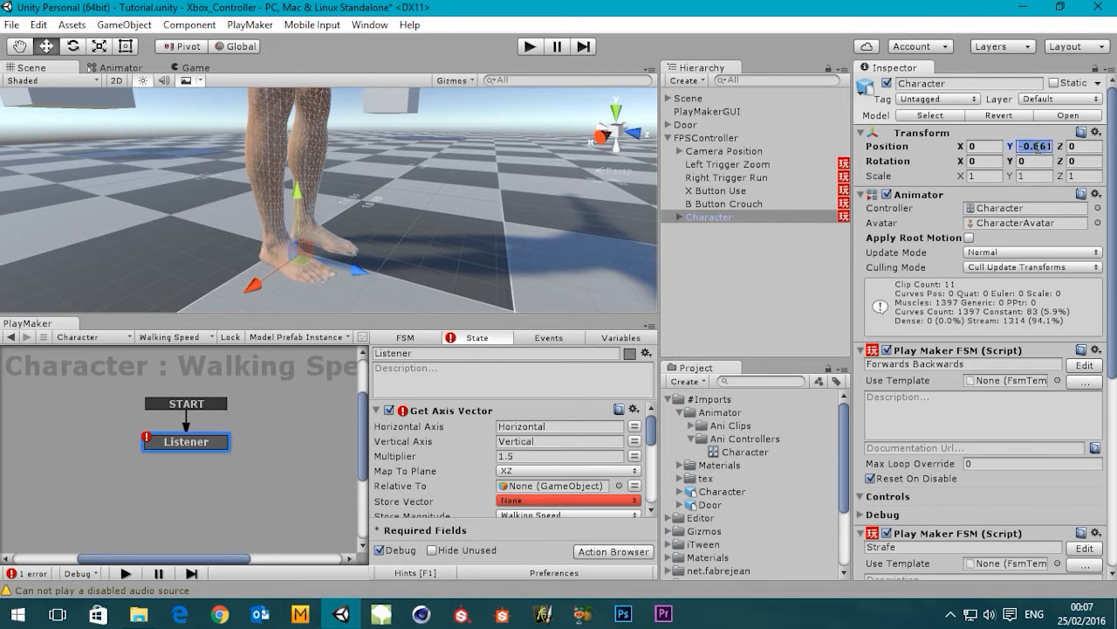
key(BackSpace)
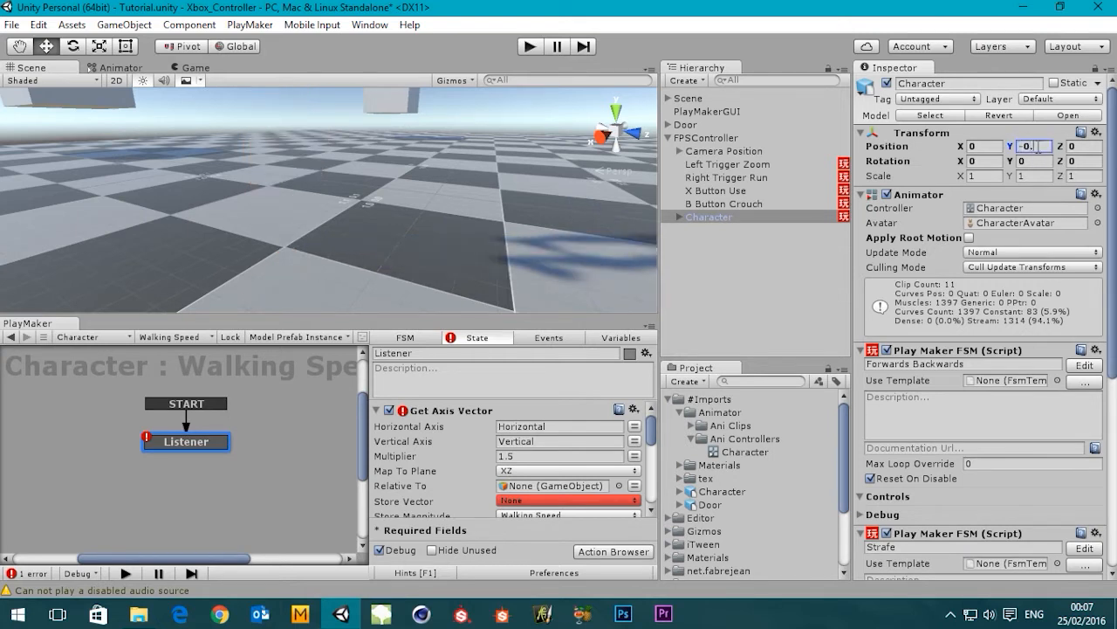
text(-0.87)
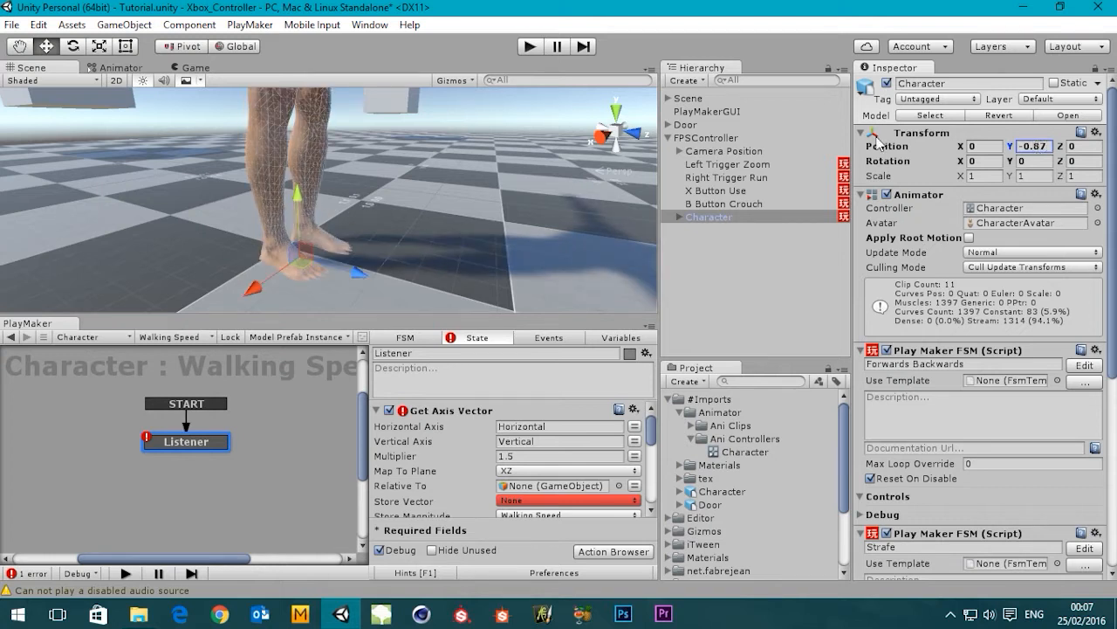
Compare the Character's feet with the floor and with the base of the FPSController capsule
scroll(479, 238, down, 4)
middle_drag(409, 182, 453, 180)
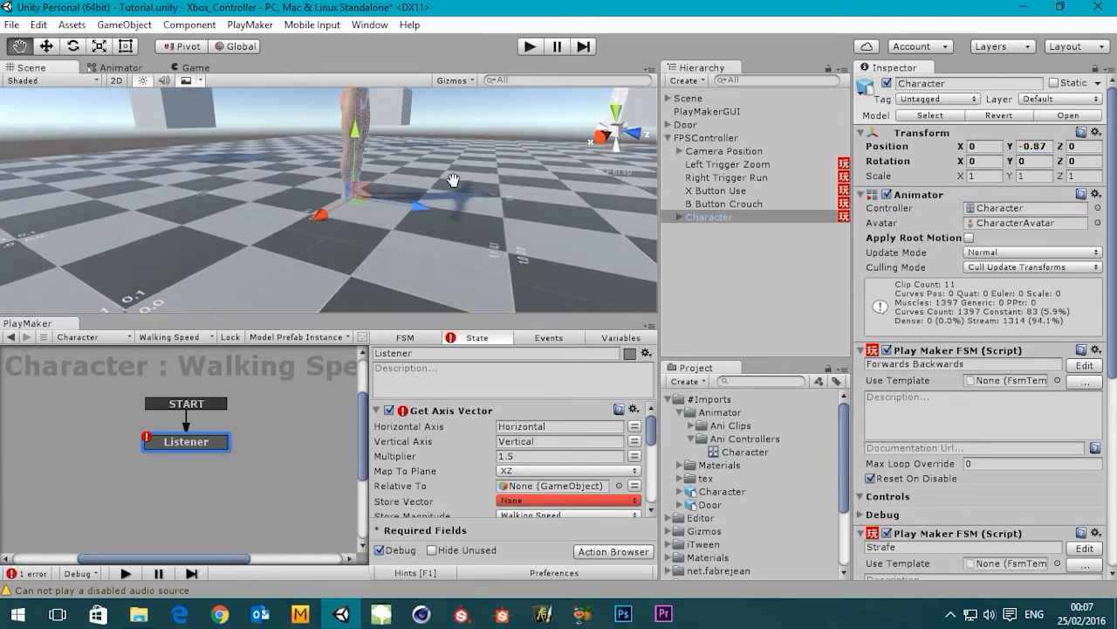
scroll(359, 227, up, 3)
scroll(358, 226, up, 3)
scroll(504, 241, down, 2)
alt+drag(504, 242, 588, 229)
click(706, 138)
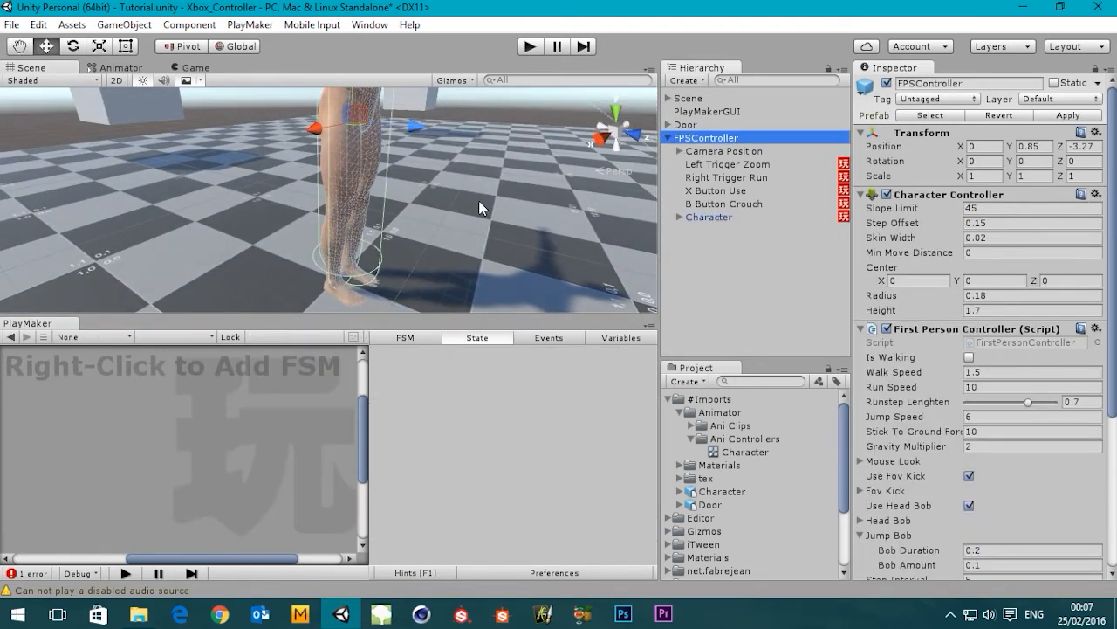
alt+drag(410, 292, 407, 260)
Run the scene and inspect in the Scene view how the animated character stands in the capsule from several angles
click(529, 46)
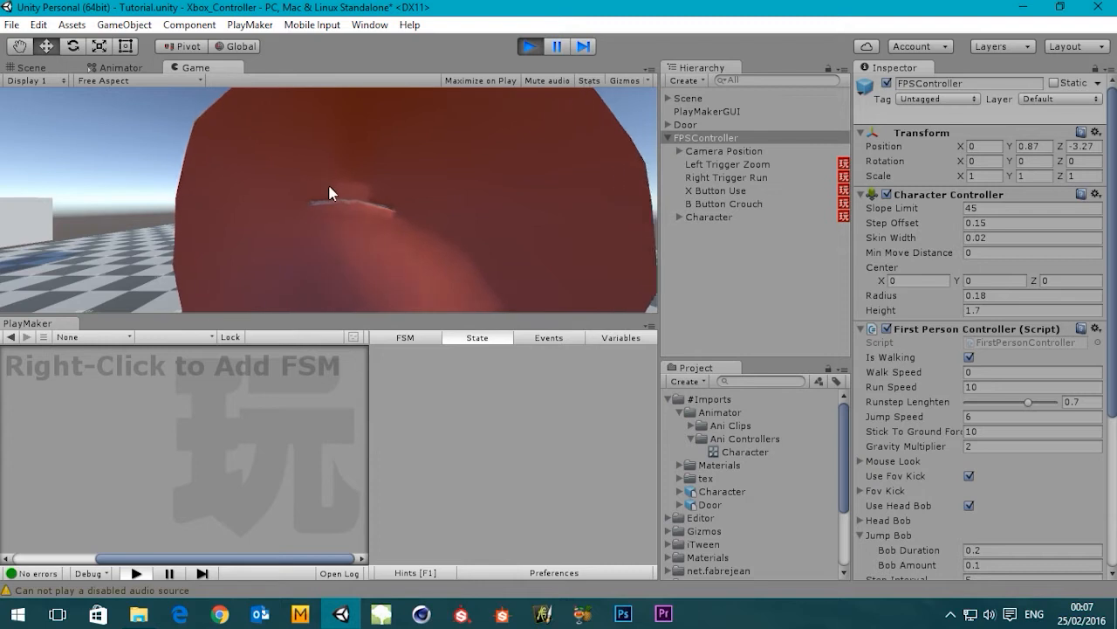
click(44, 67)
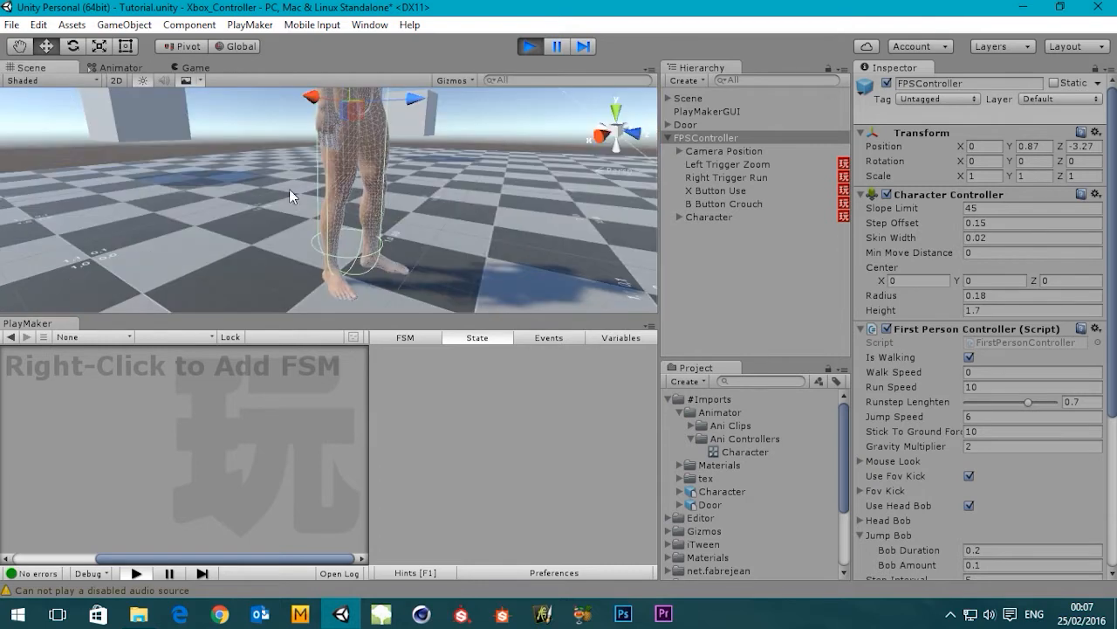
alt+drag(413, 260, 355, 302)
scroll(373, 264, down, 2)
alt+drag(373, 264, 539, 208)
alt+middle_drag(471, 268, 427, 271)
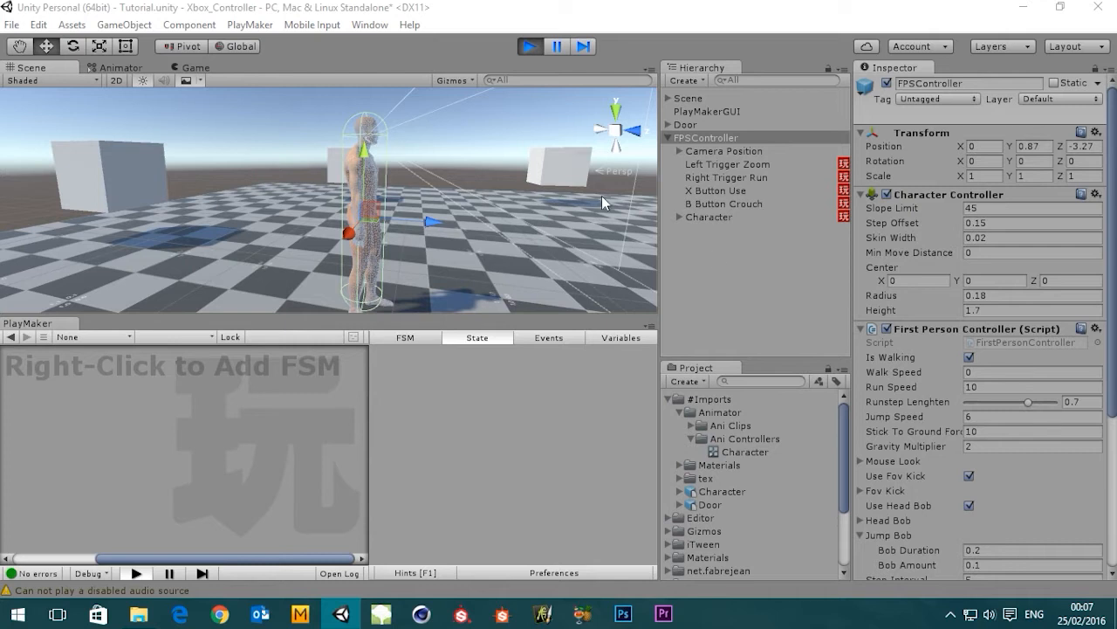
alt+drag(332, 160, 423, 279)
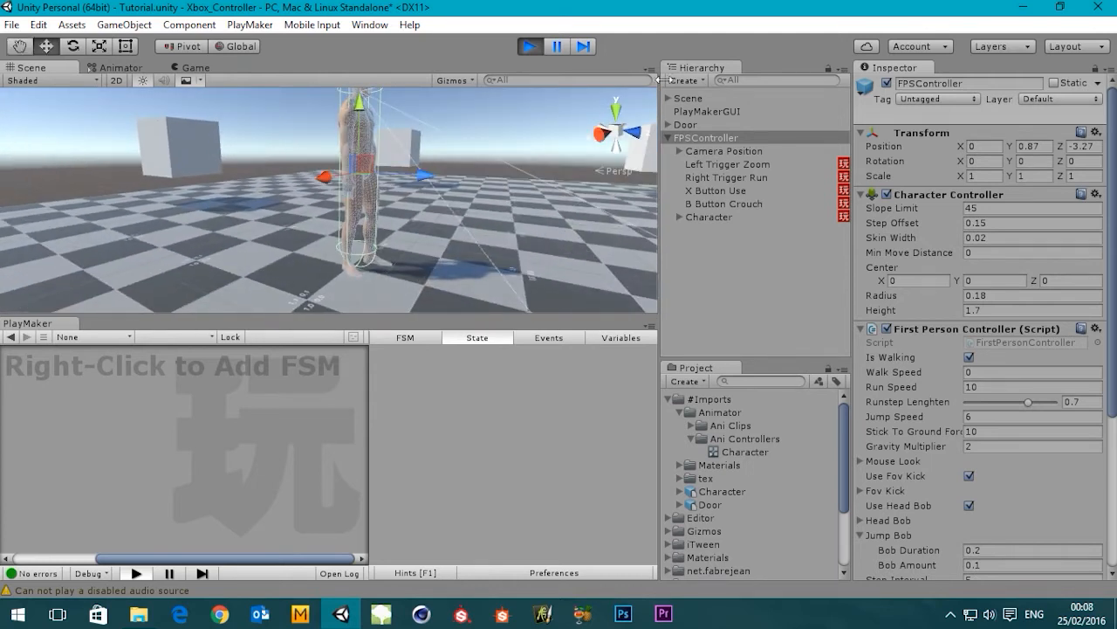
Examine the running character's head, body and feet against the capsule in an orthographic right-side view, and stop the scene
click(616, 137)
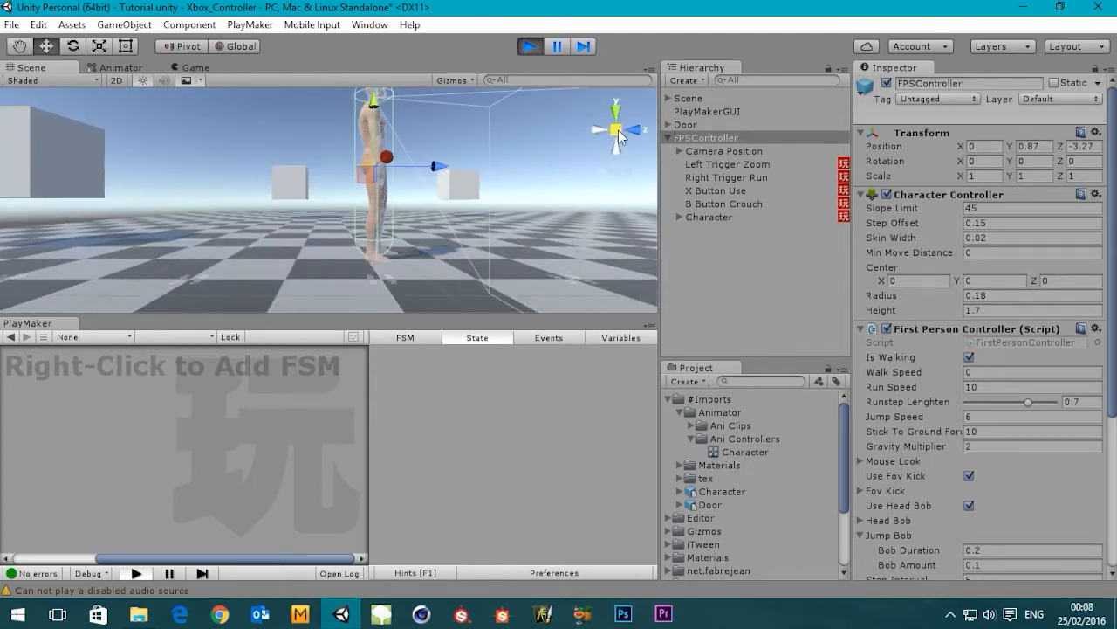
click(618, 135)
scroll(412, 146, up, 3)
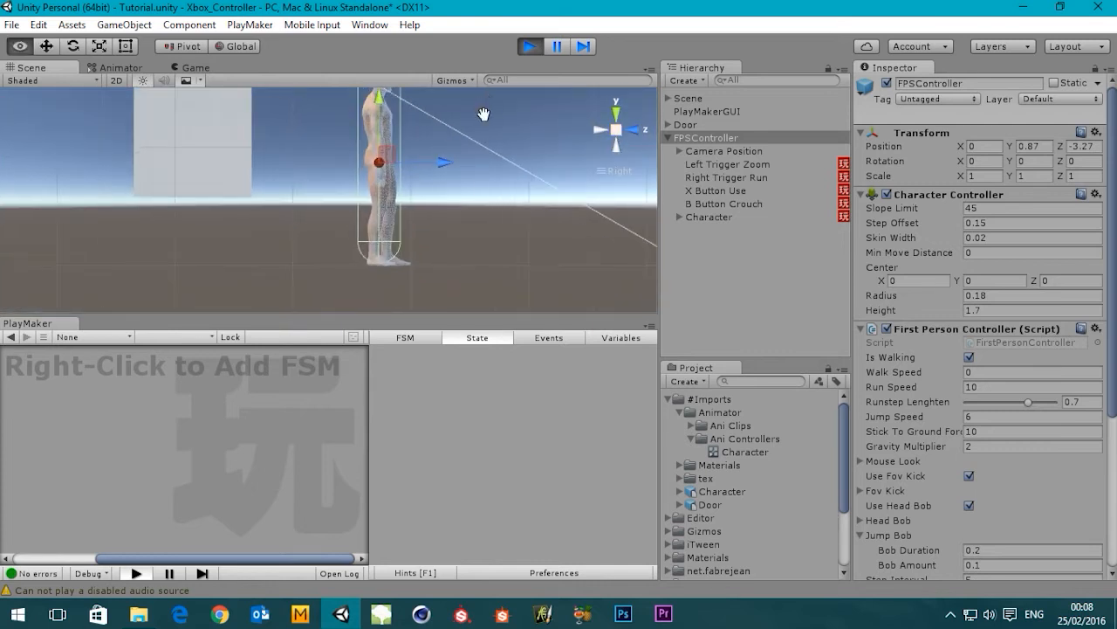
middle_drag(485, 113, 424, 192)
scroll(359, 185, up, 9)
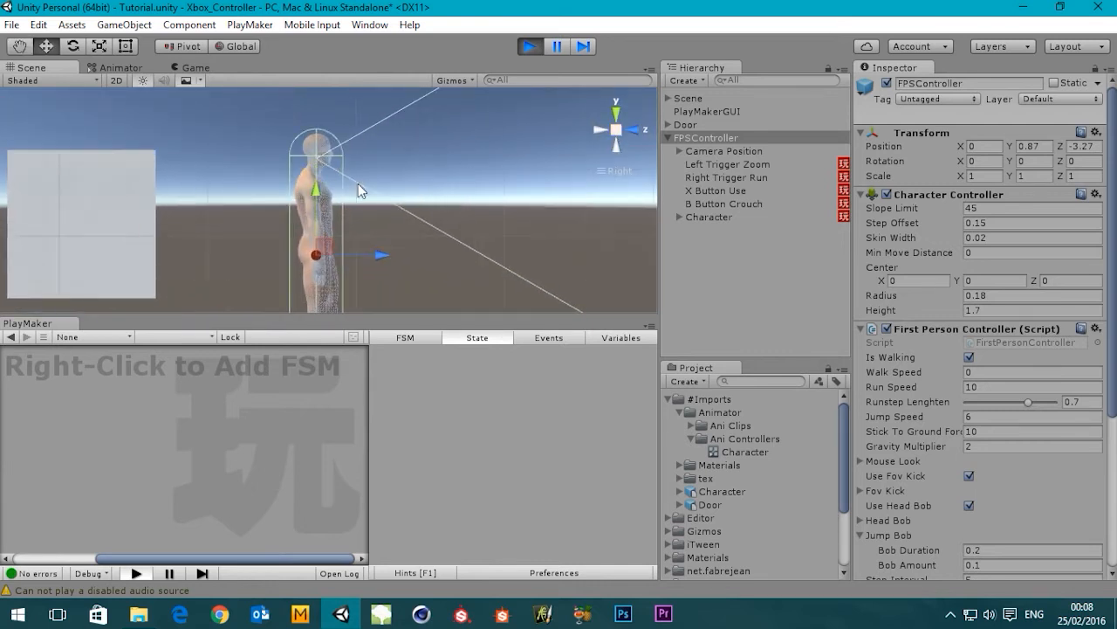
scroll(362, 188, up, 2)
scroll(366, 195, down, 6)
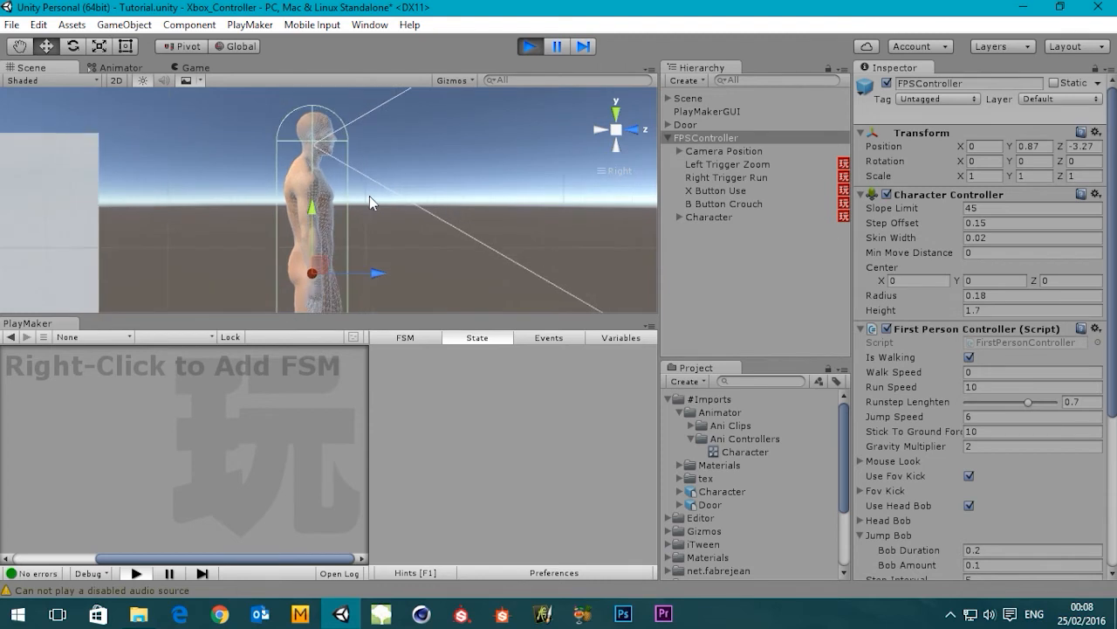
middle_drag(394, 285, 400, 212)
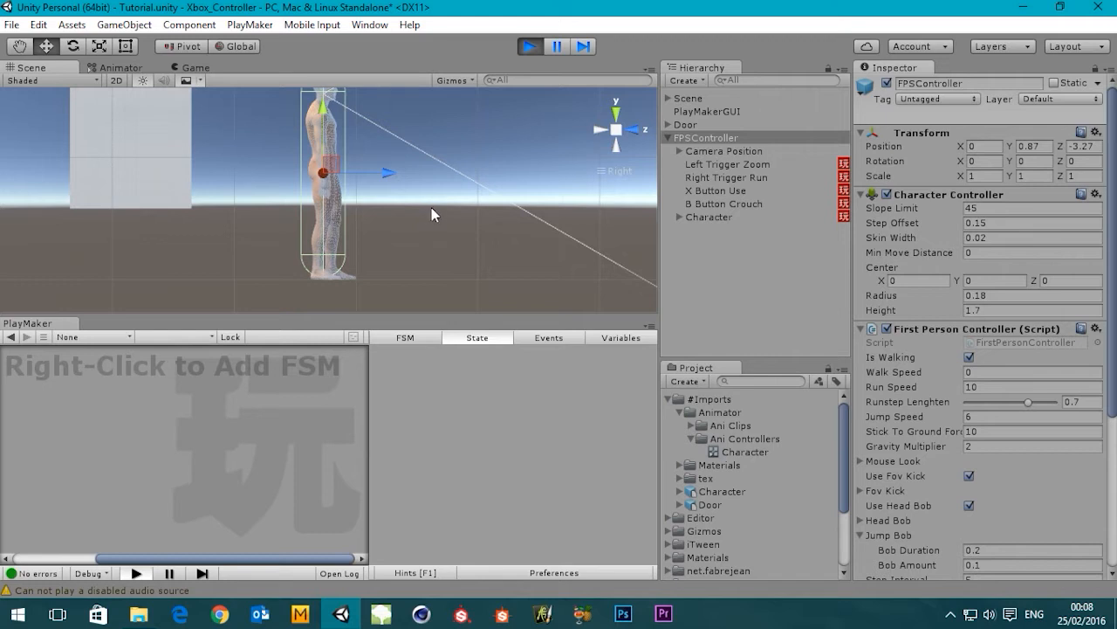
alt+drag(445, 215, 434, 214)
middle_drag(399, 214, 388, 255)
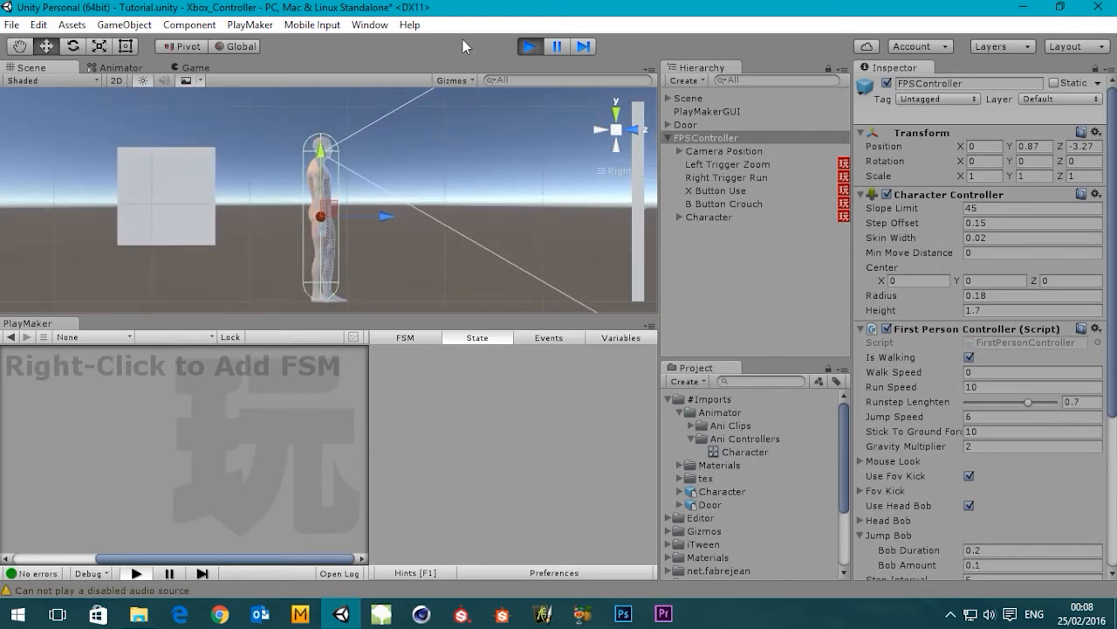
click(530, 47)
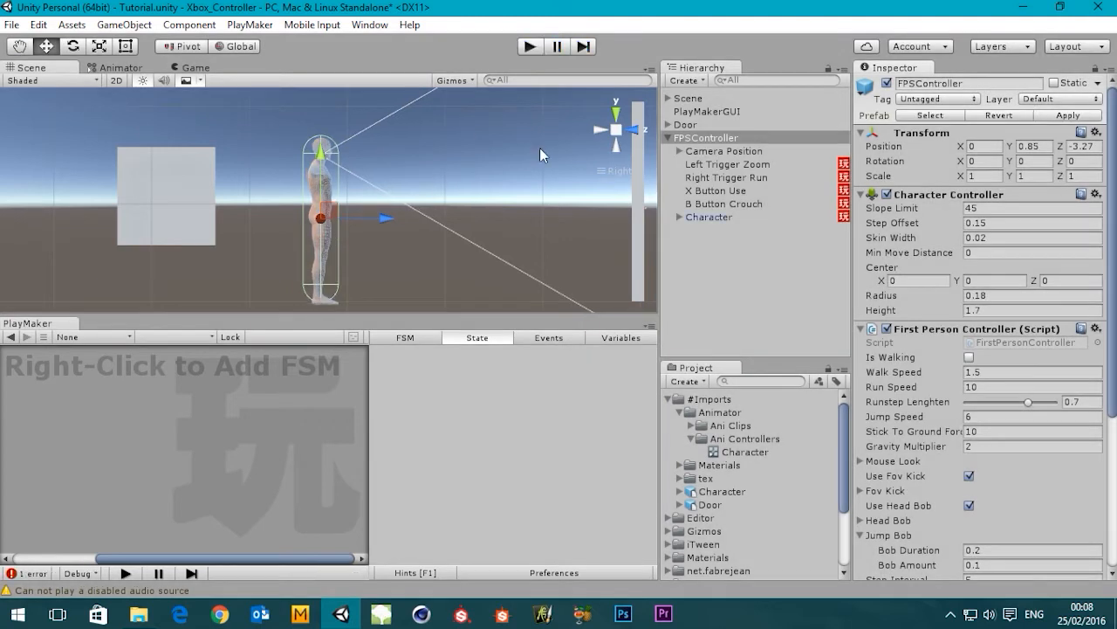
Return to a perspective view of the character and check the preview of the FirstPersonCharacter camera under Camera Position
click(617, 133)
alt+drag(487, 210, 287, 223)
middle_drag(286, 224, 305, 218)
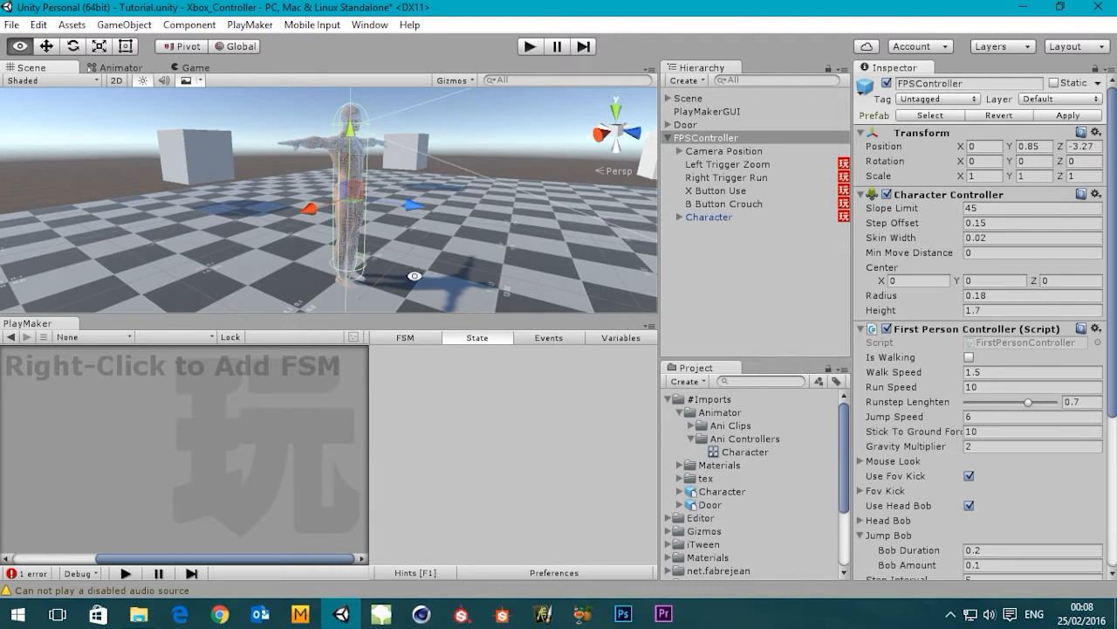
alt+drag(415, 272, 389, 306)
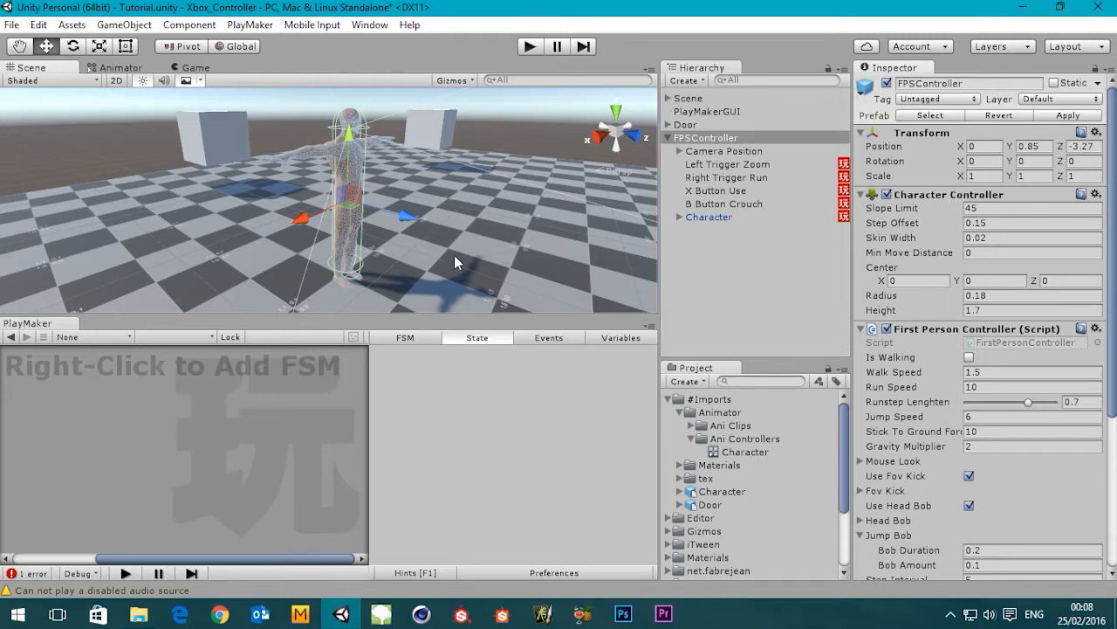
click(714, 152)
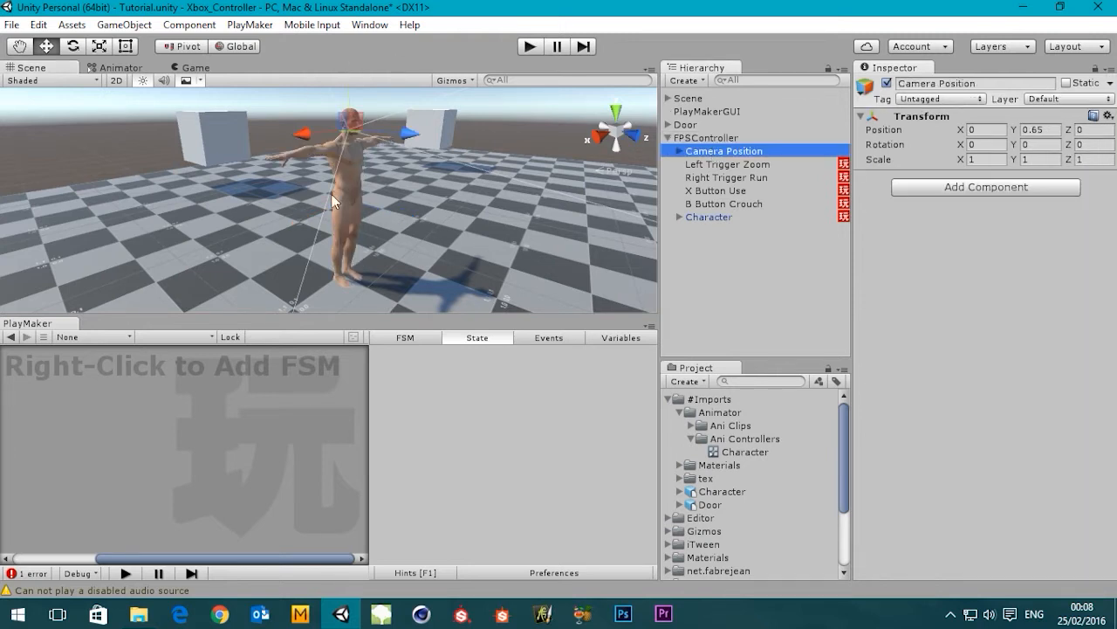
alt+drag(336, 201, 524, 220)
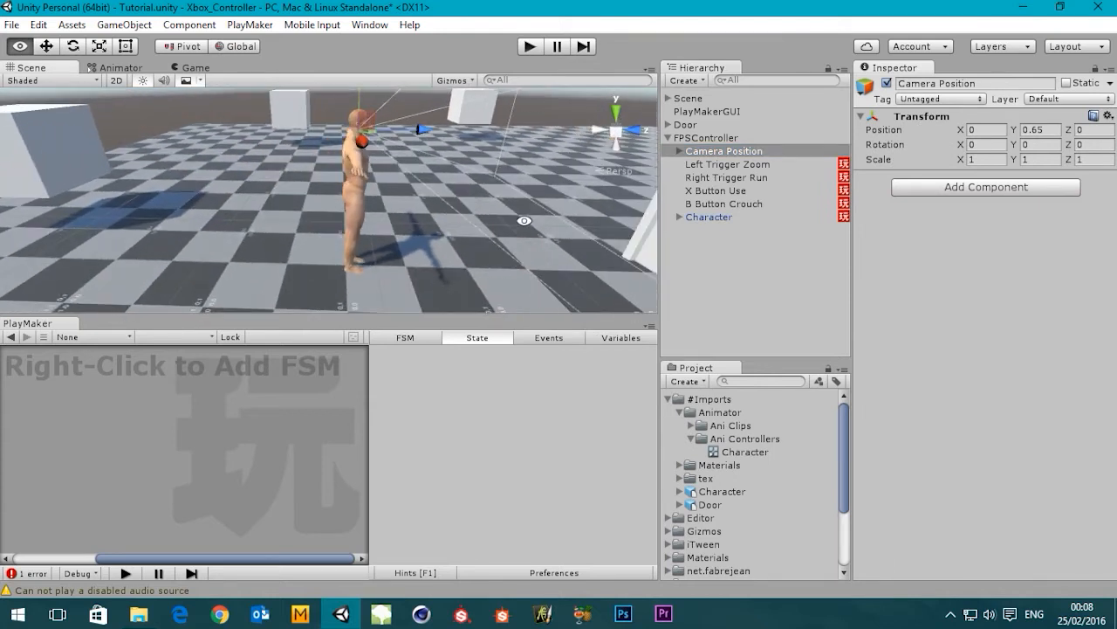
click(679, 151)
click(715, 165)
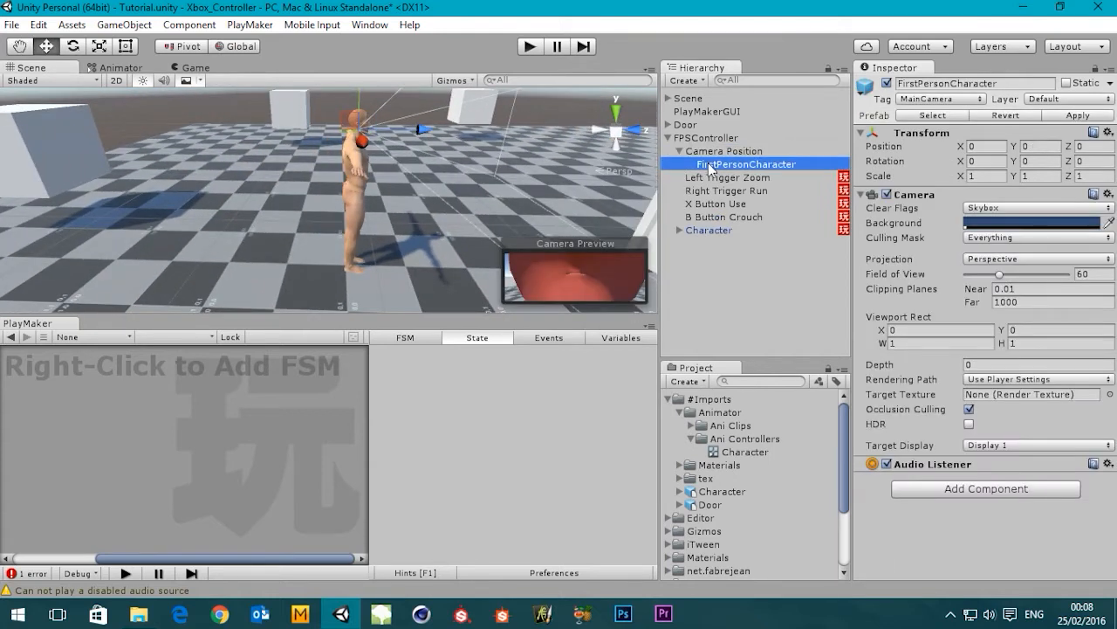
Move Camera Position behind the character to a Z position of about -1.086 and check the FirstPersonCharacter camera's preview
click(713, 153)
drag(433, 125, 303, 160)
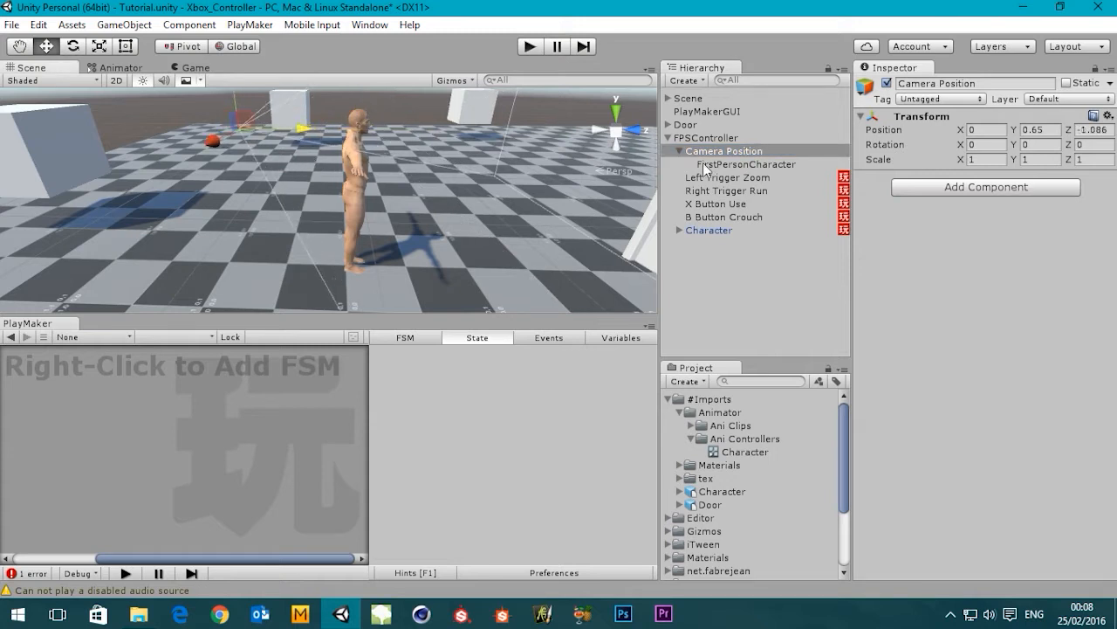
click(704, 166)
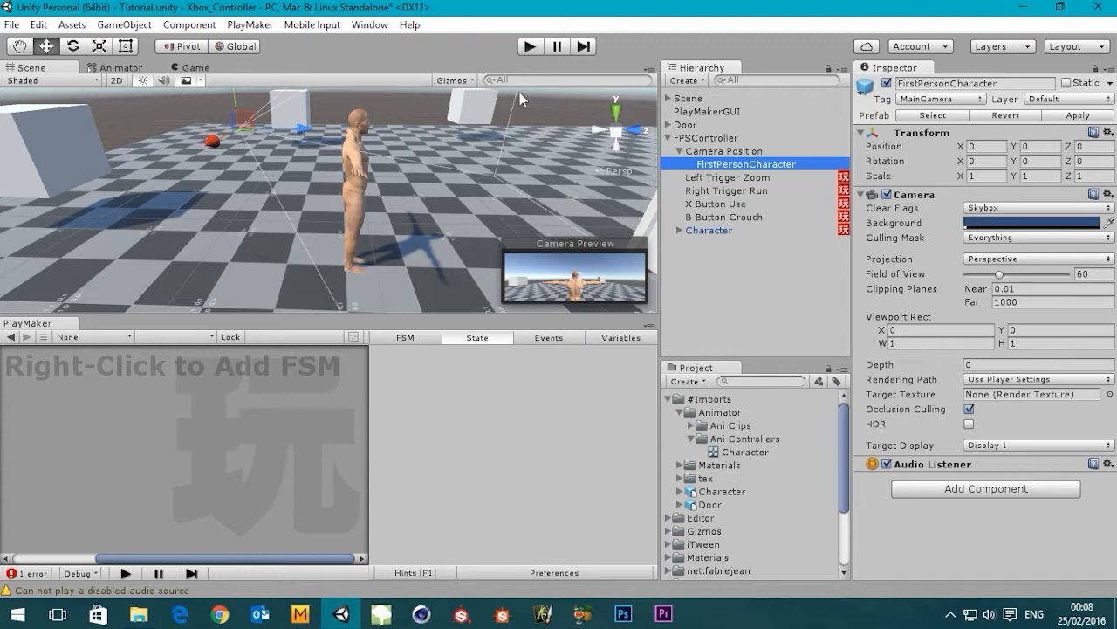
Enable Maximize on Play and playtest the character from the third-person camera, stopping the game when done
click(194, 68)
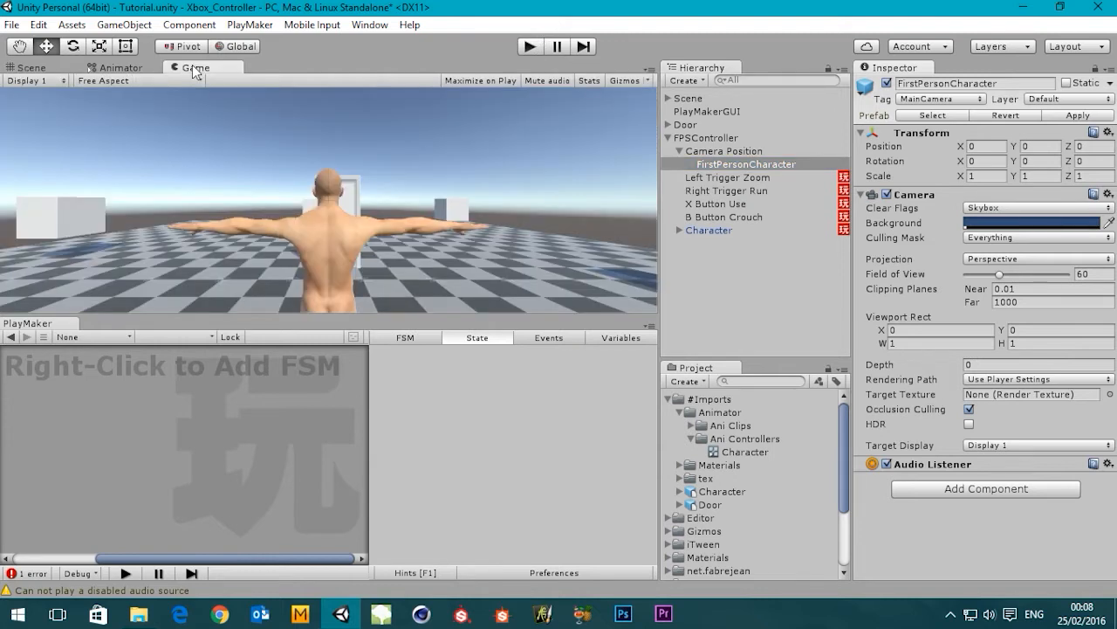
click(472, 80)
click(530, 46)
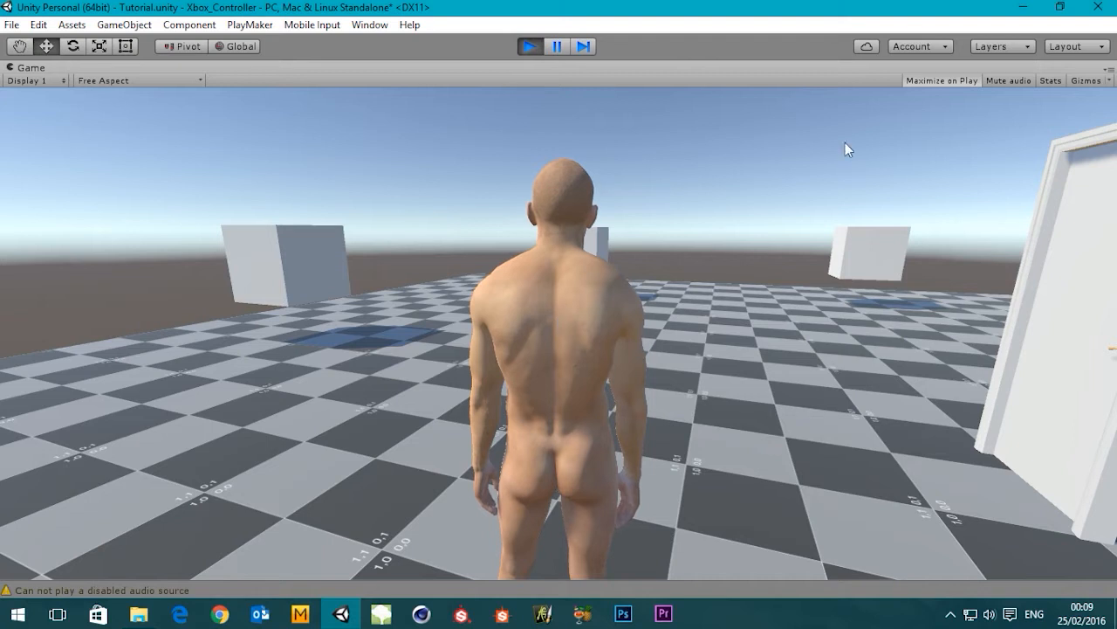
click(528, 45)
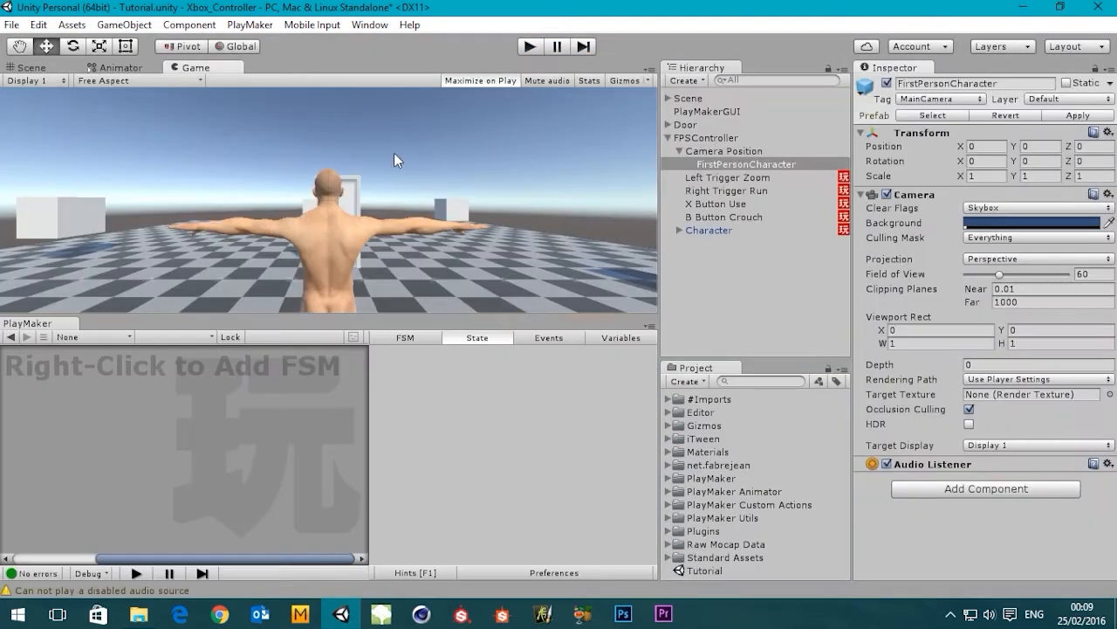
Examine how the FPSController capsule fits around the character in an orthographic right-side view of the scene
click(32, 67)
click(712, 139)
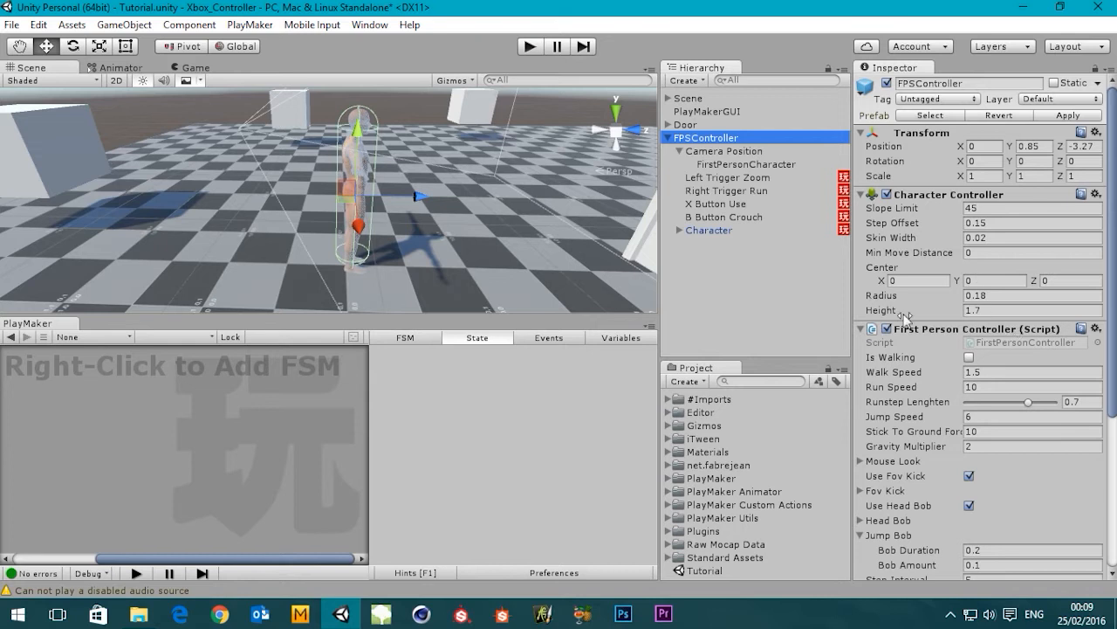
click(617, 133)
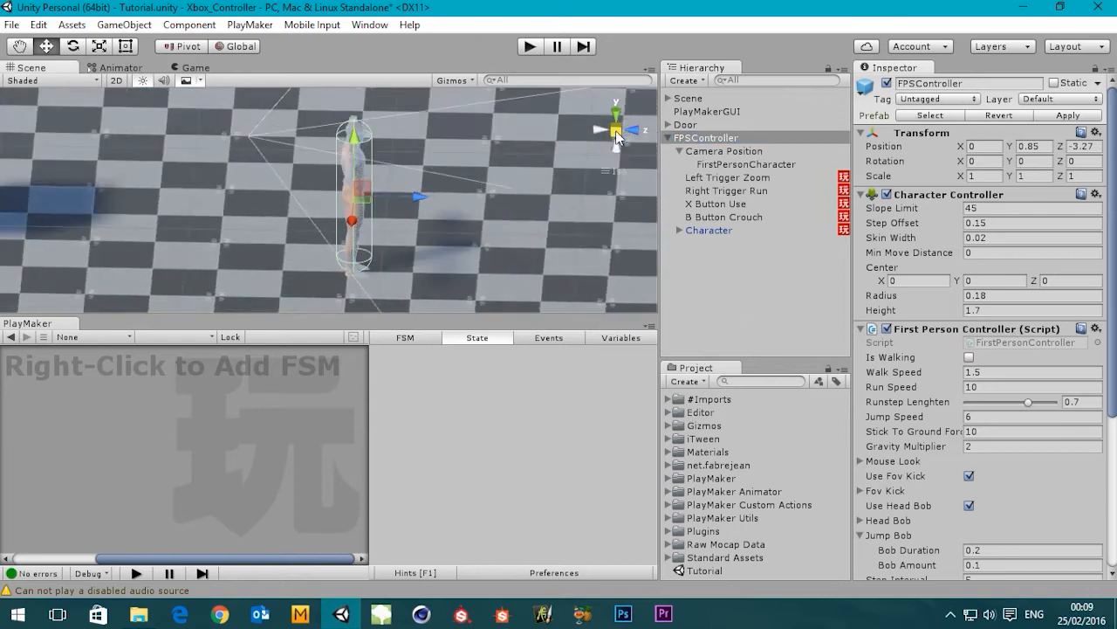
click(616, 113)
click(640, 132)
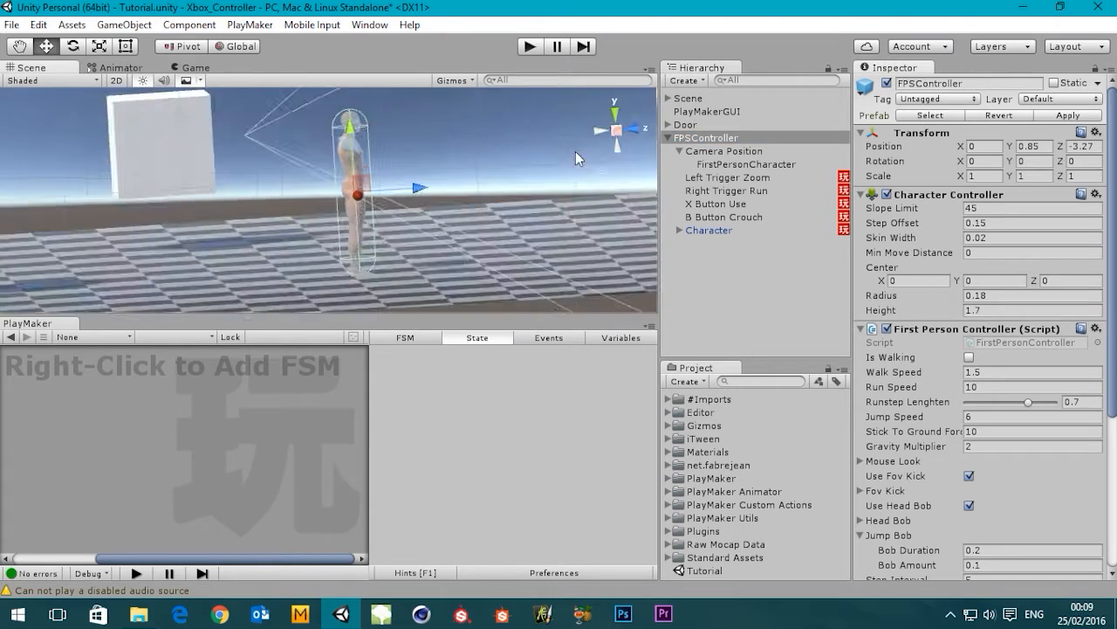
middle_drag(417, 232, 433, 236)
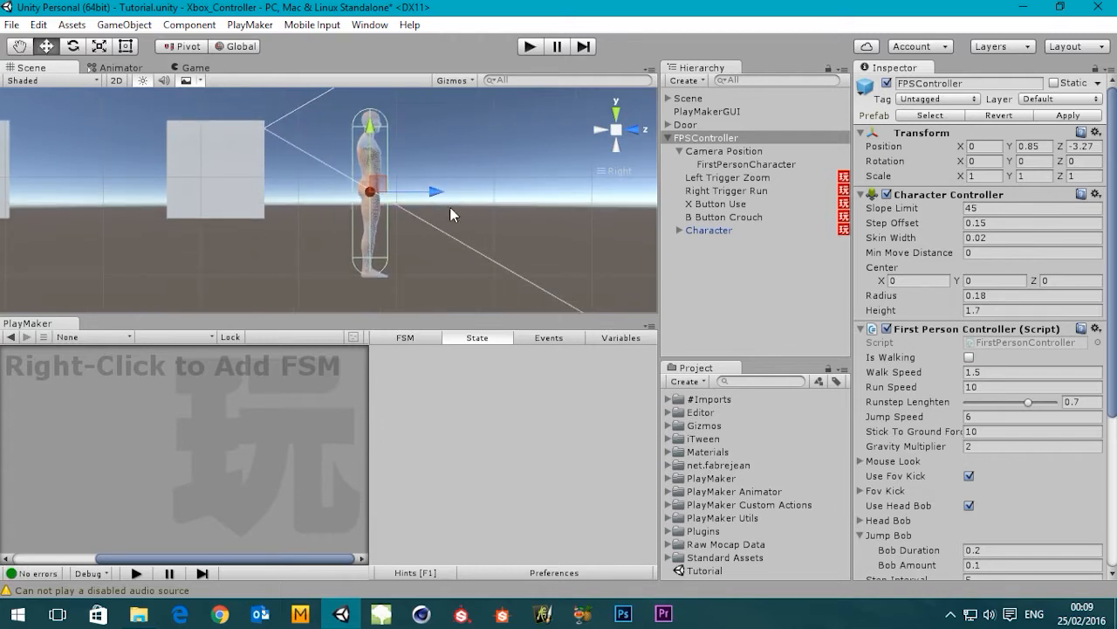
scroll(450, 209, up, 3)
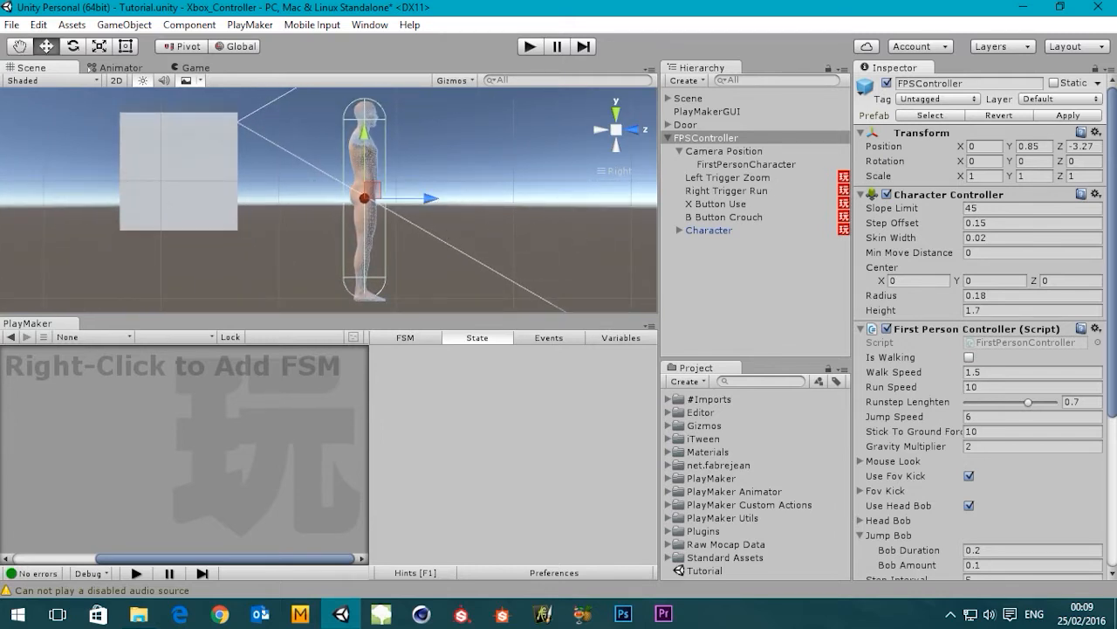
alt+drag(418, 227, 483, 186)
mouse_move(483, 187)
alt+middle_down()
mouse_move(489, 203)
mouse_move(490, 188)
alt+middle_up()
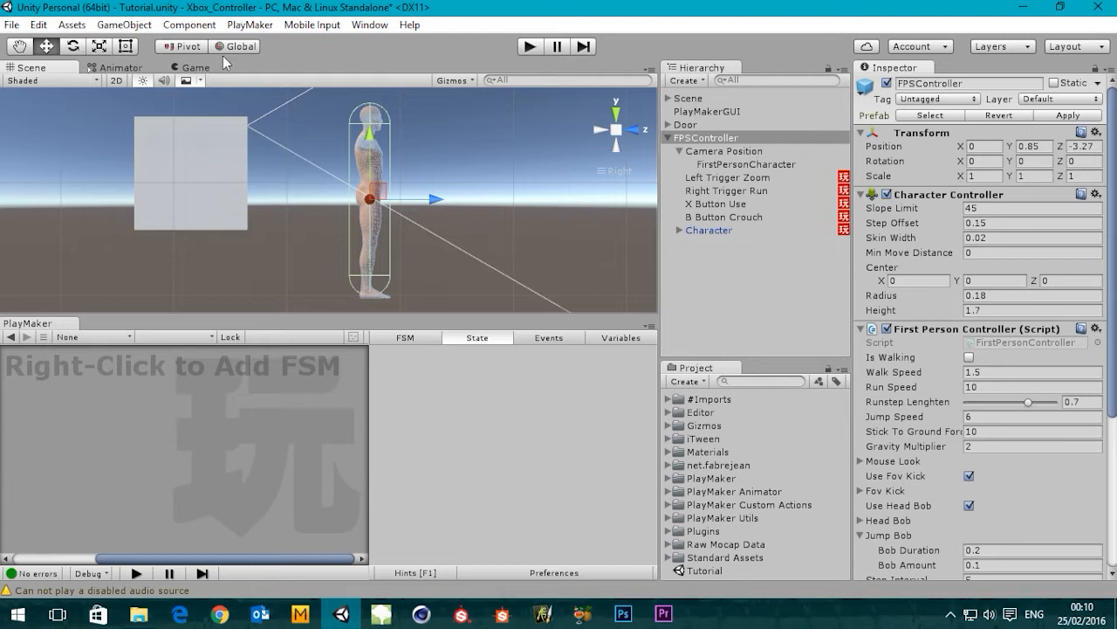
Adjust Camera Position to X 0, Y 0.37 and Z -1.15, judging the framing by the game camera's view
click(195, 68)
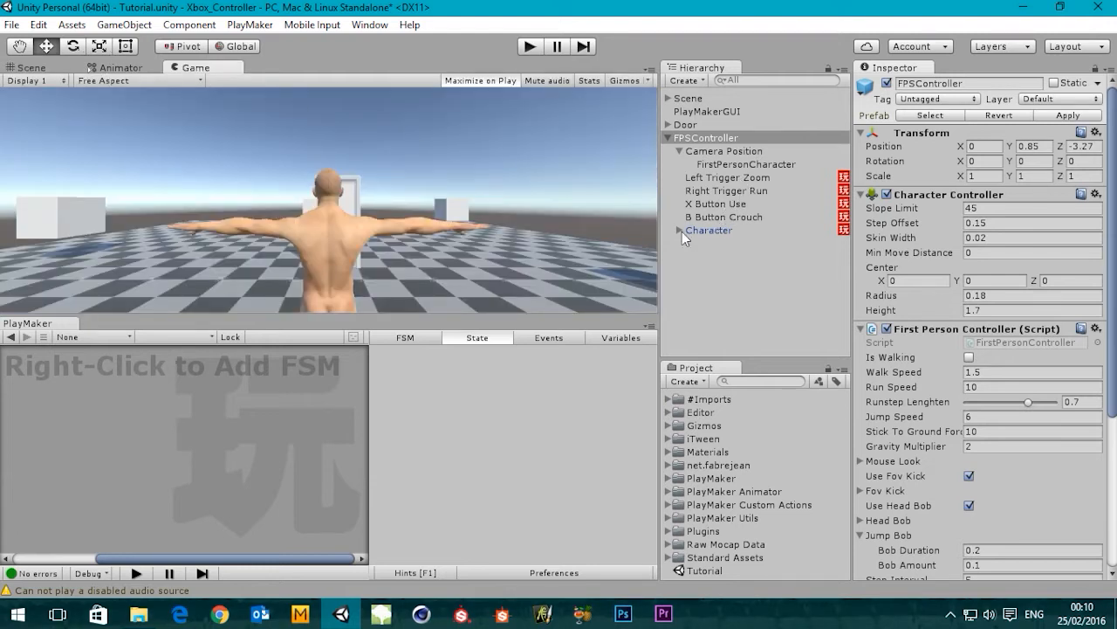
click(718, 151)
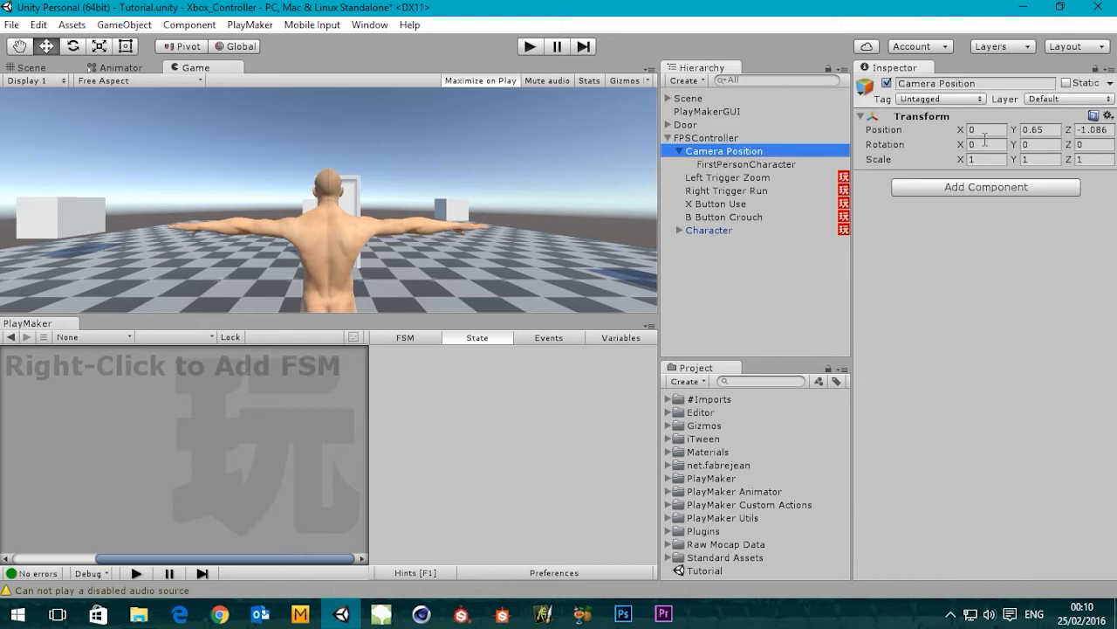
drag(1070, 128, 1068, 134)
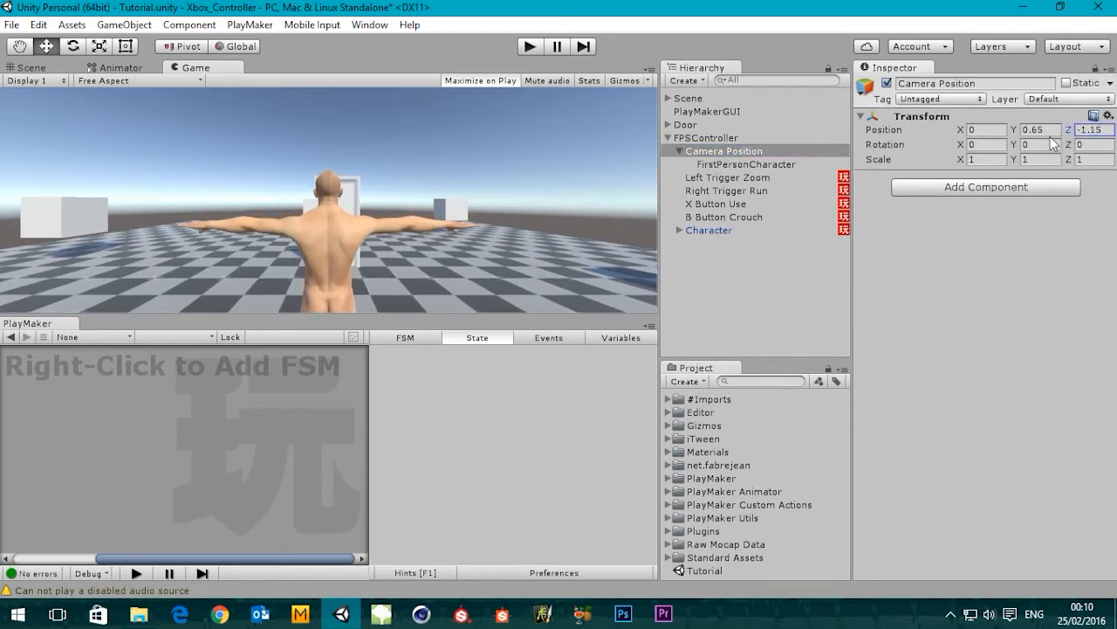
drag(959, 129, 1009, 144)
click(979, 133)
text(0)
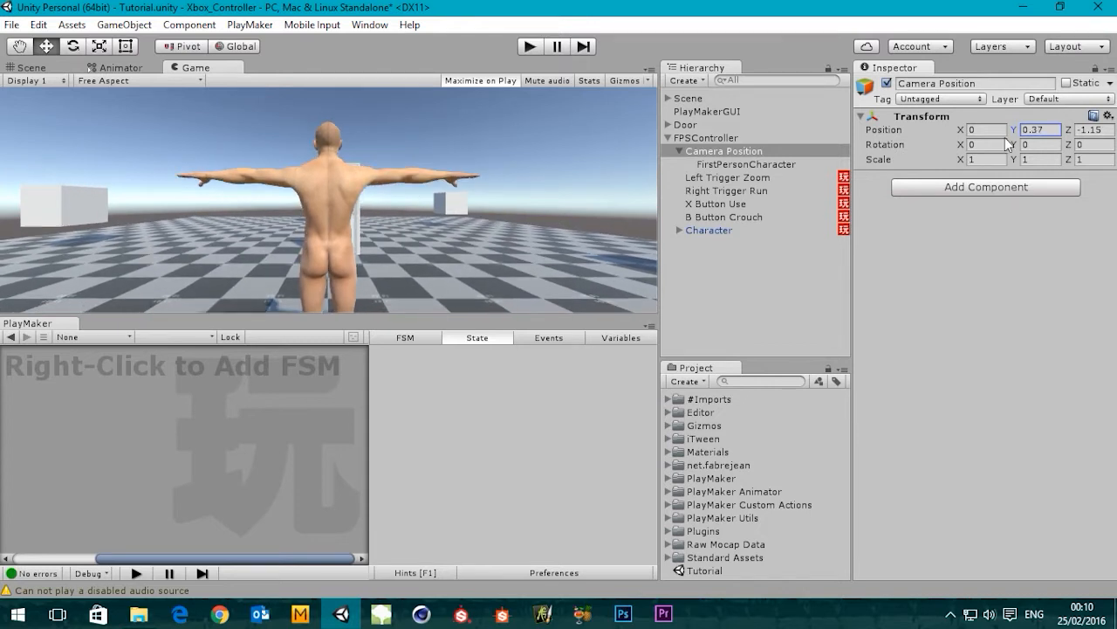
Enlarge the game view and playtest the character from the lowered third-person camera, stopping the game when done
drag(292, 314, 330, 404)
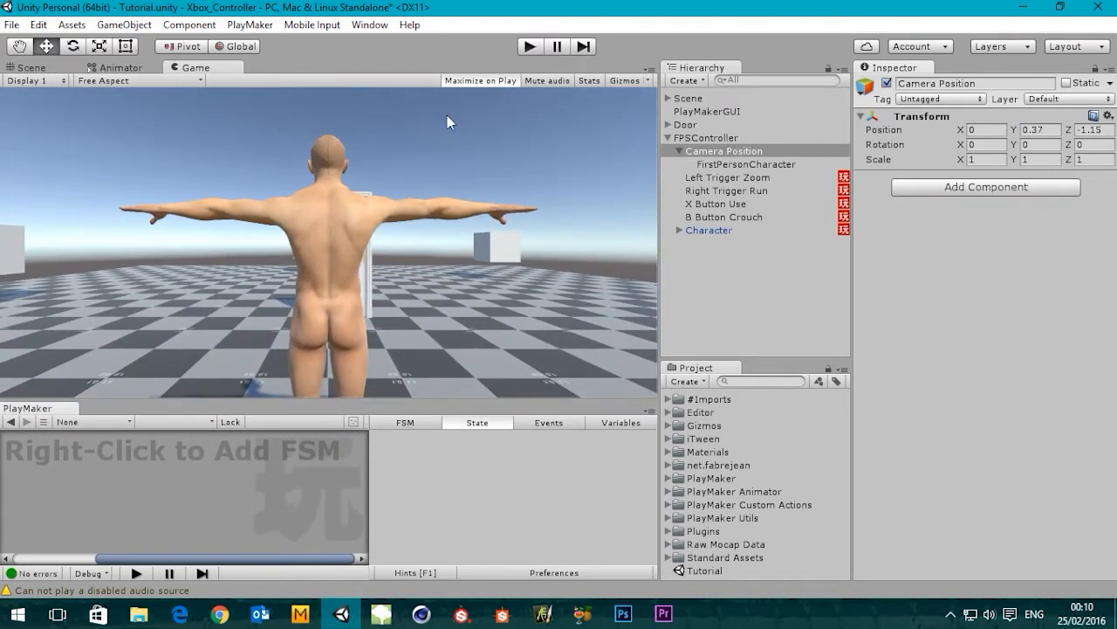
click(532, 46)
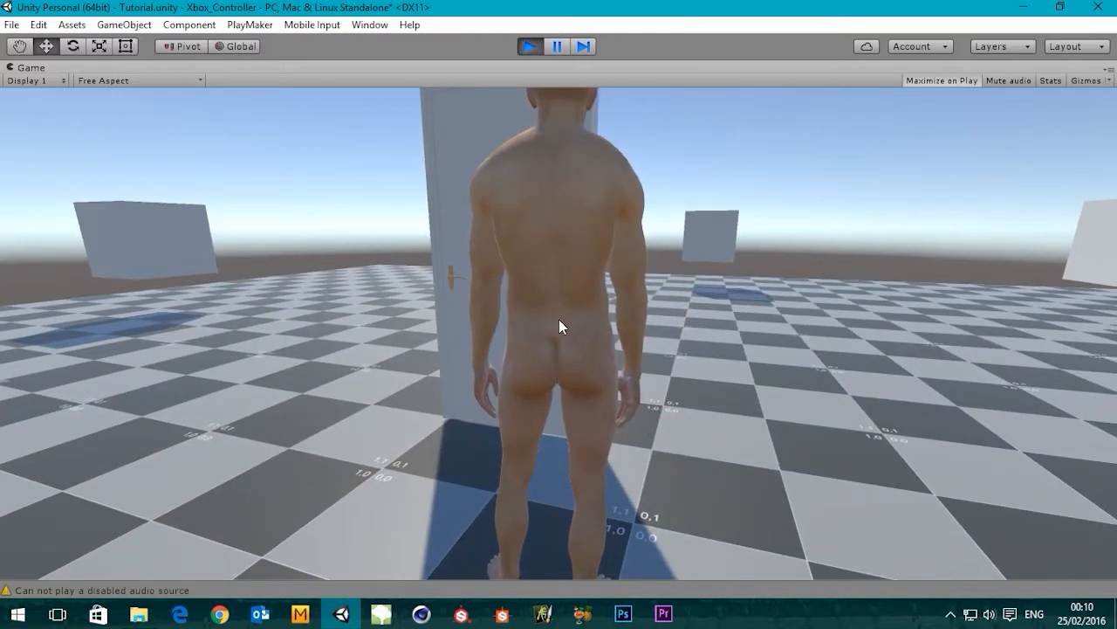
click(528, 47)
Add an Animate Float action to the Crouch state of the B Button Crouch FSM
click(734, 216)
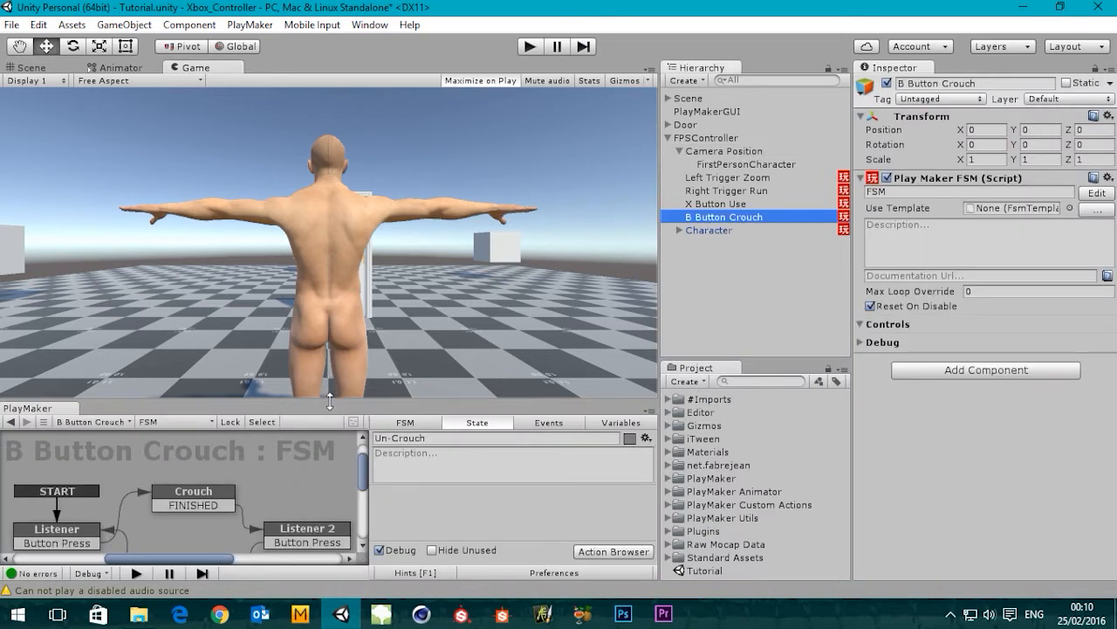
drag(335, 398, 329, 298)
click(68, 428)
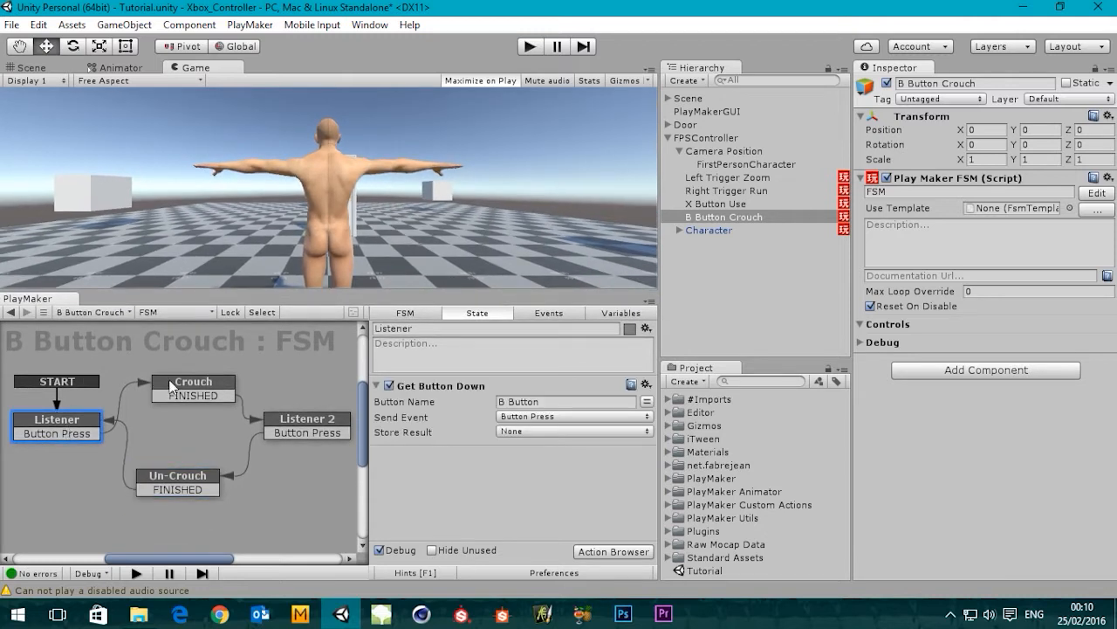
click(201, 386)
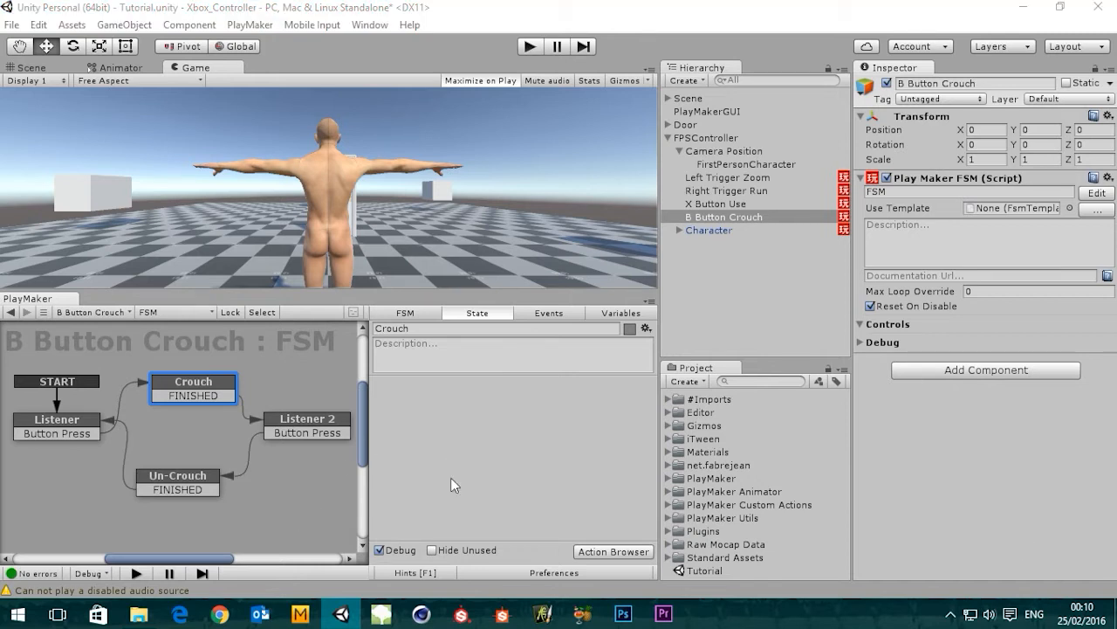
click(611, 552)
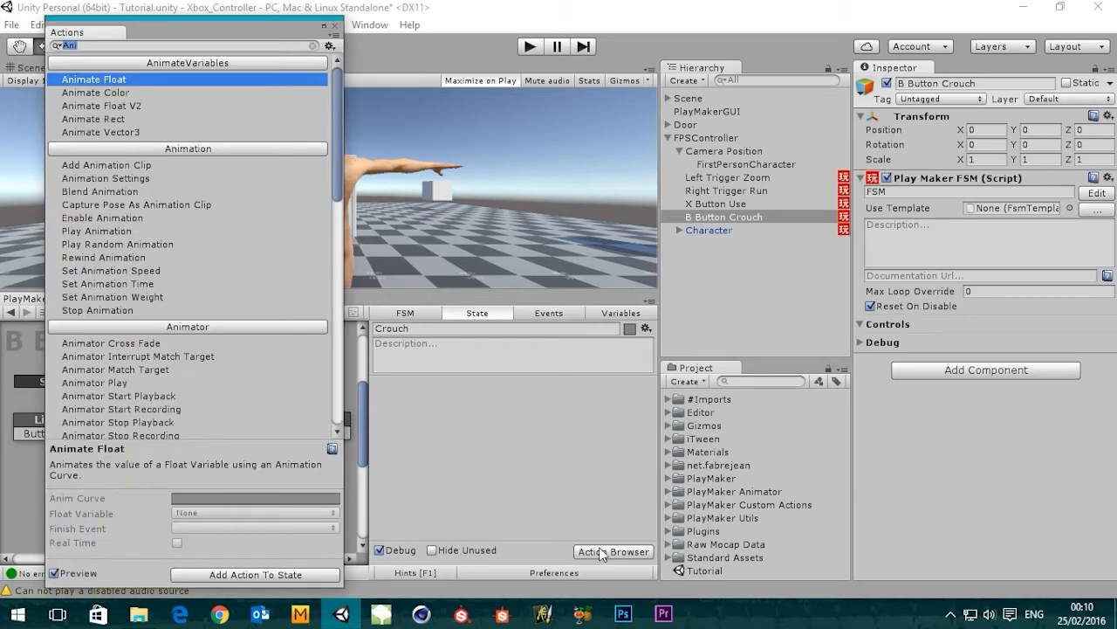
double_click(91, 79)
click(331, 26)
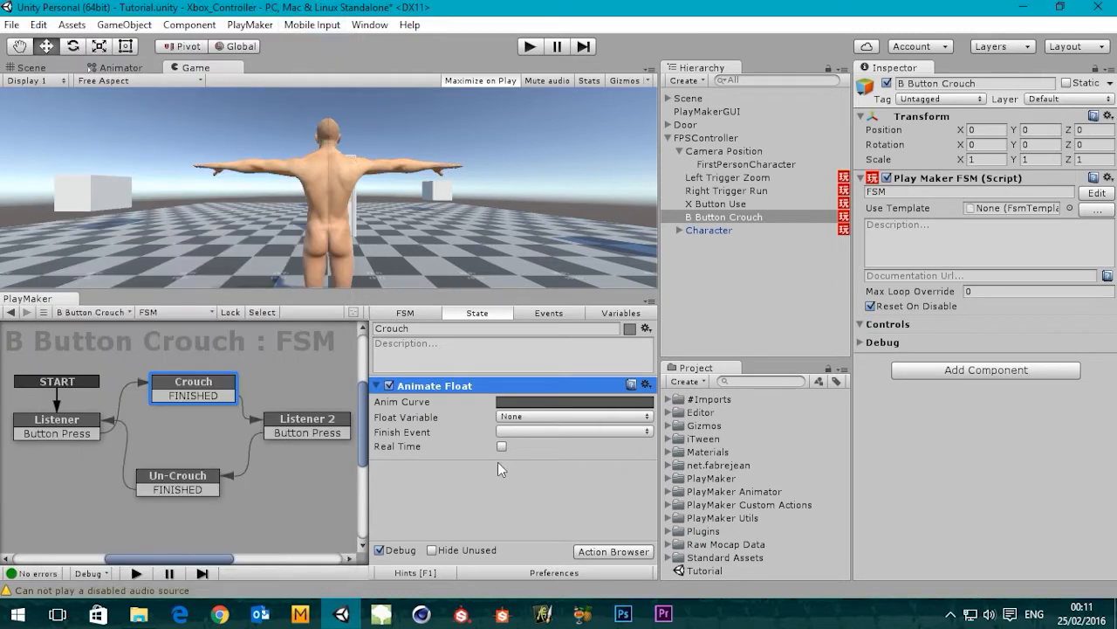
Create a new variable named Crouching as the Float Variable of the Crouch state's Animate Float action
click(185, 485)
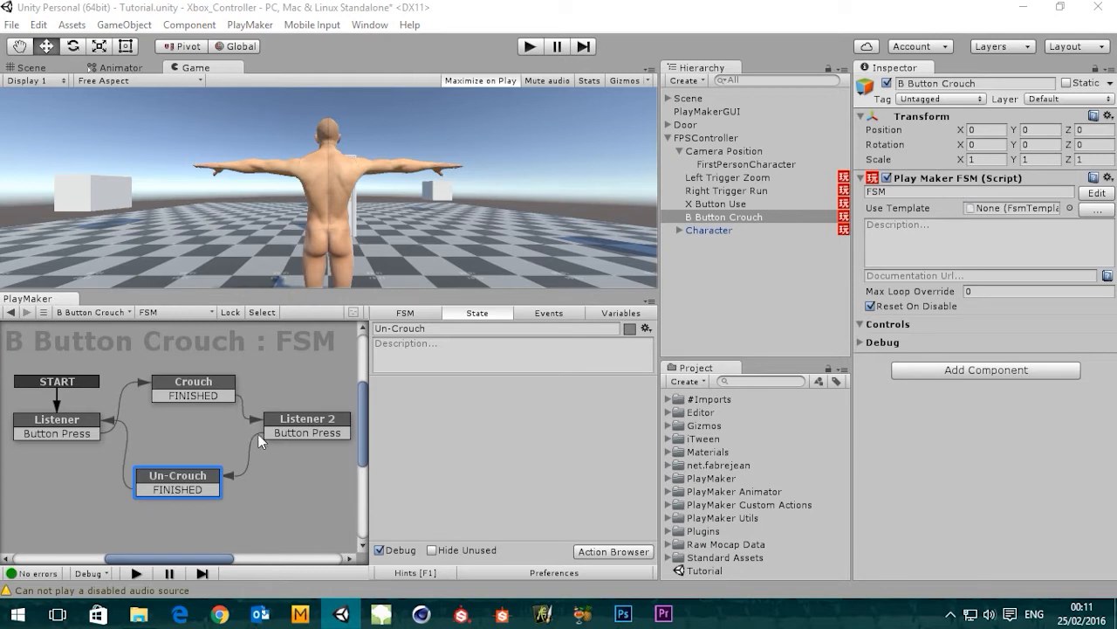
middle_drag(218, 489, 205, 489)
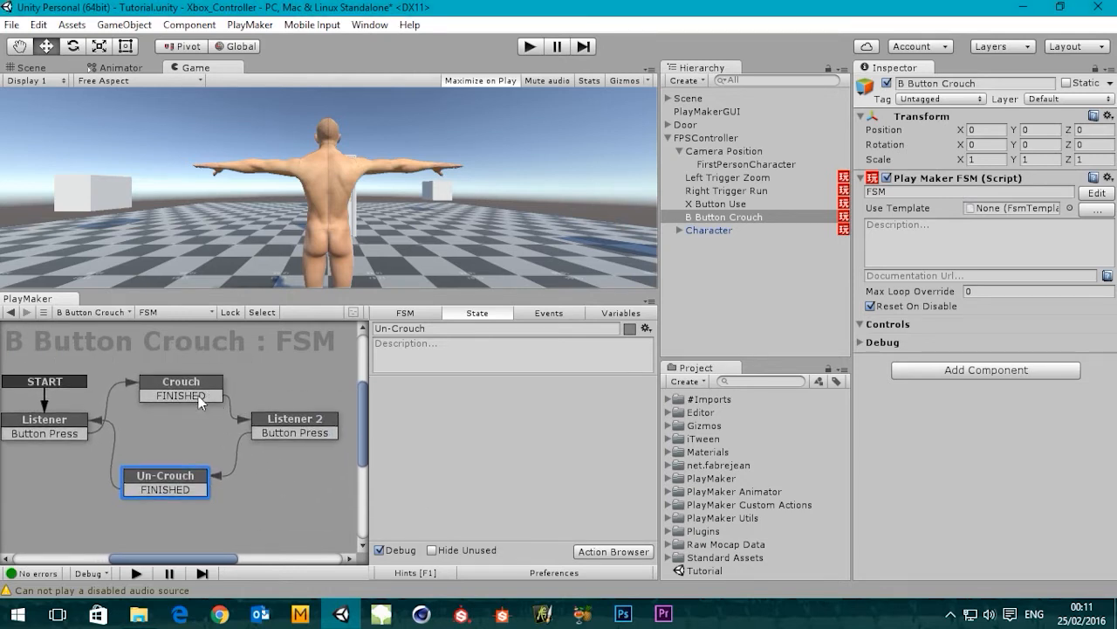
click(179, 389)
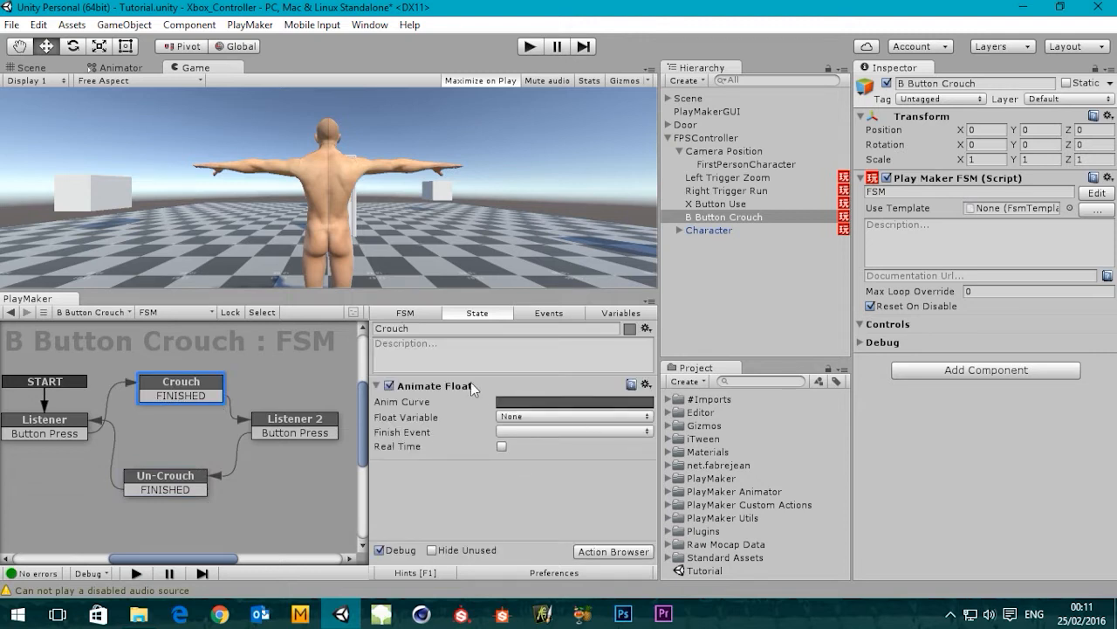
click(557, 416)
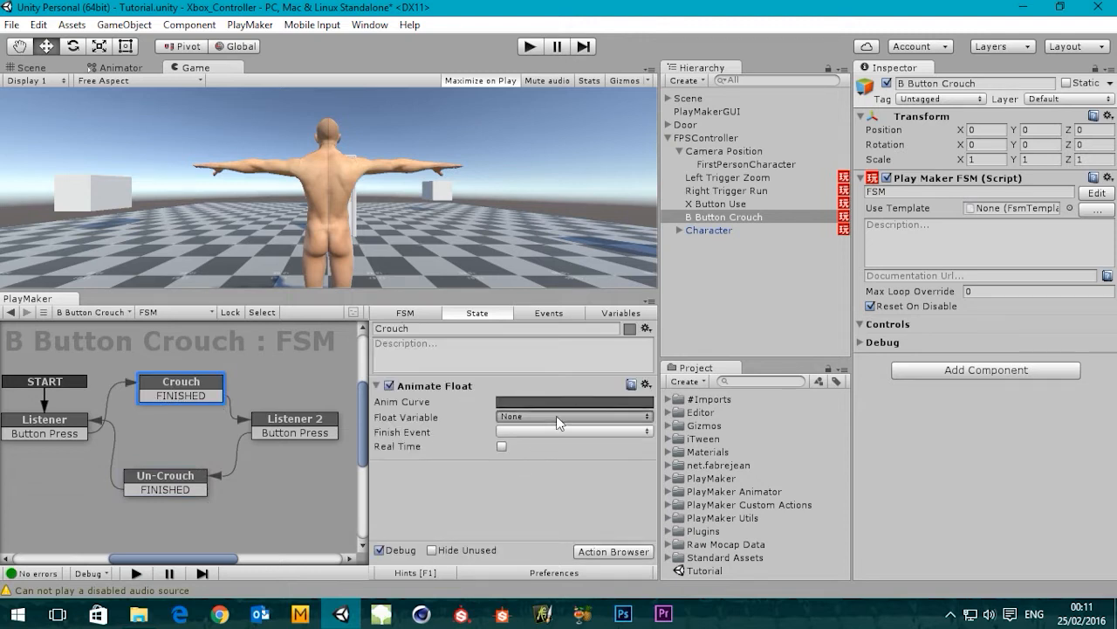
click(557, 475)
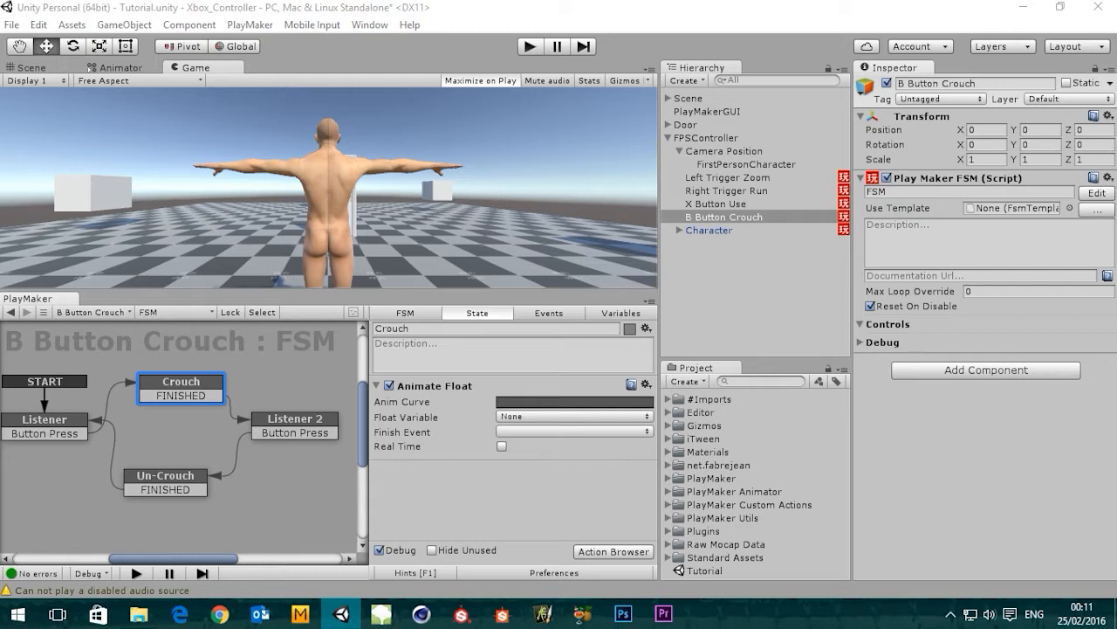
click(531, 417)
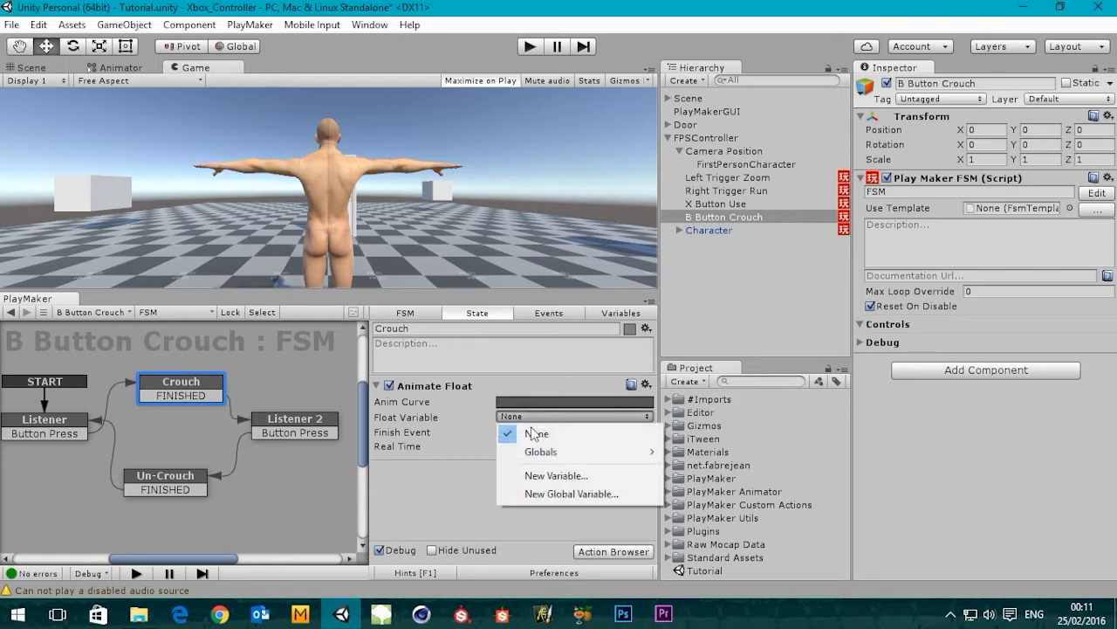
click(553, 477)
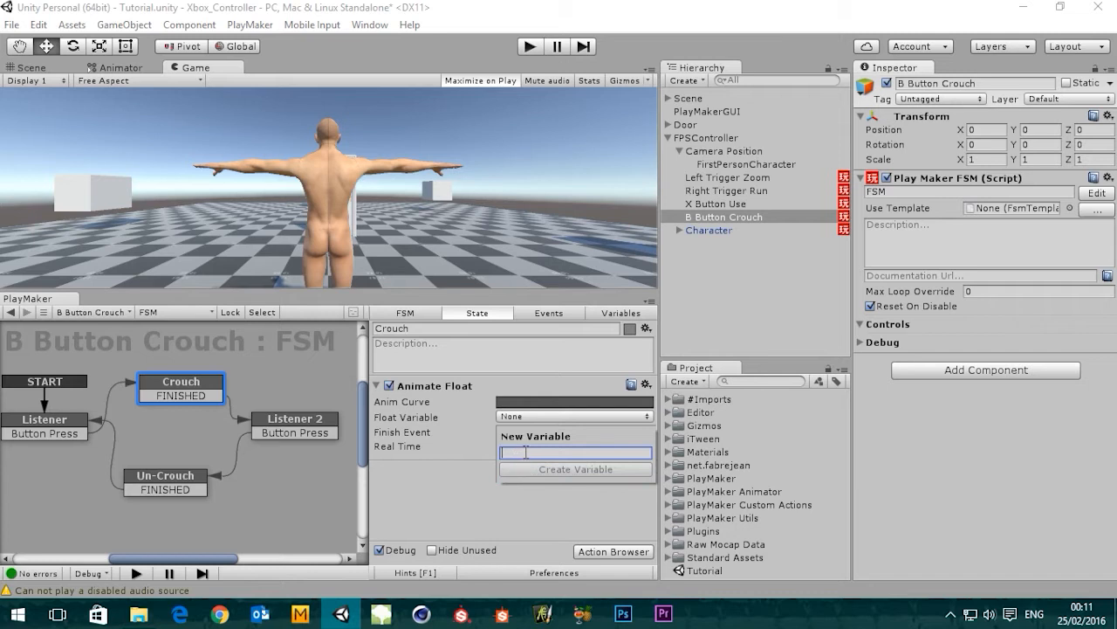
text(Crouching)
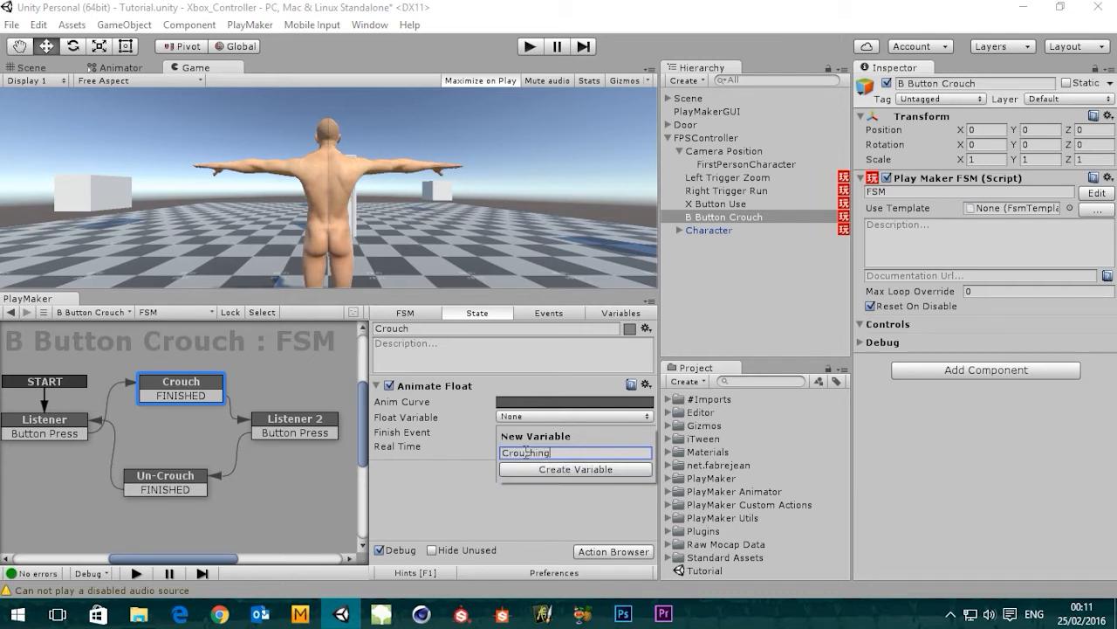
key(Return)
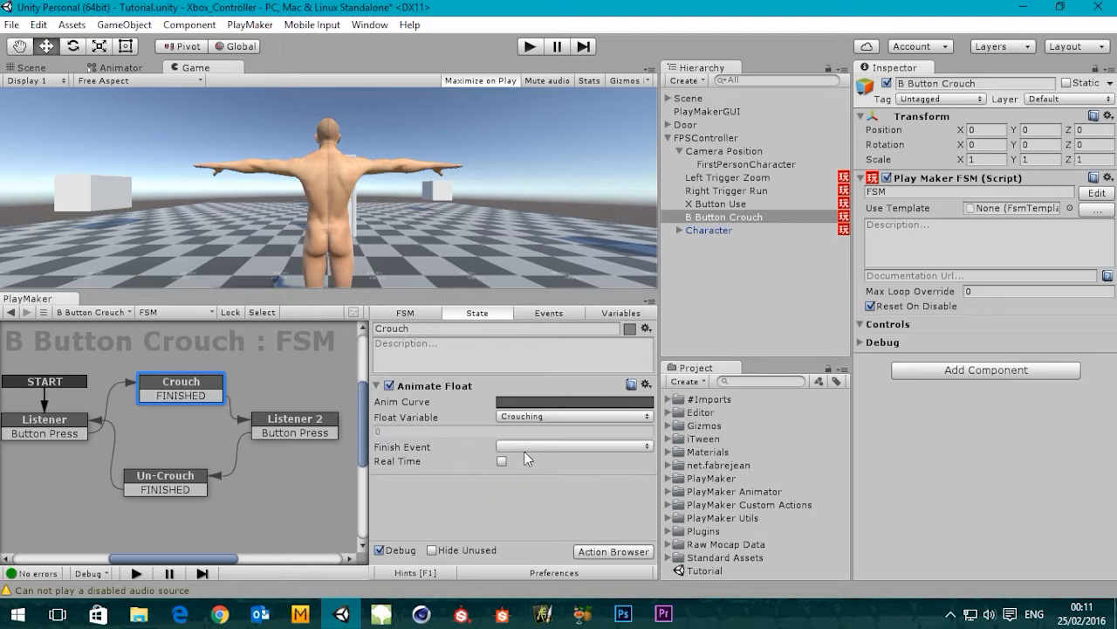
Check the FSM's local variables and PlayMaker's global variables, and return to the Crouch state's actions
click(616, 314)
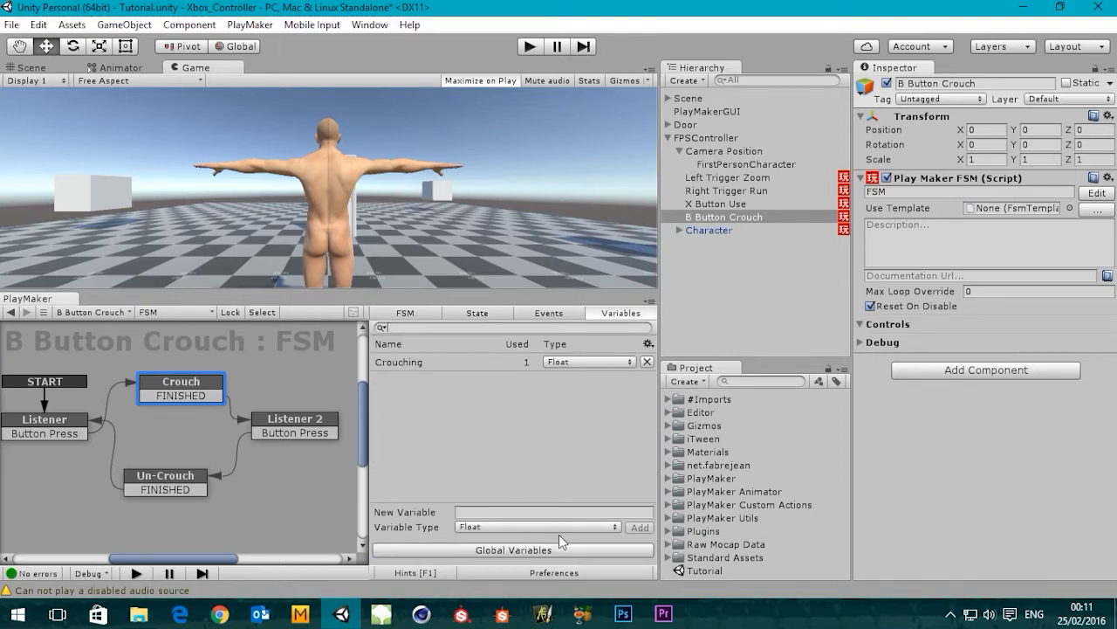
click(513, 551)
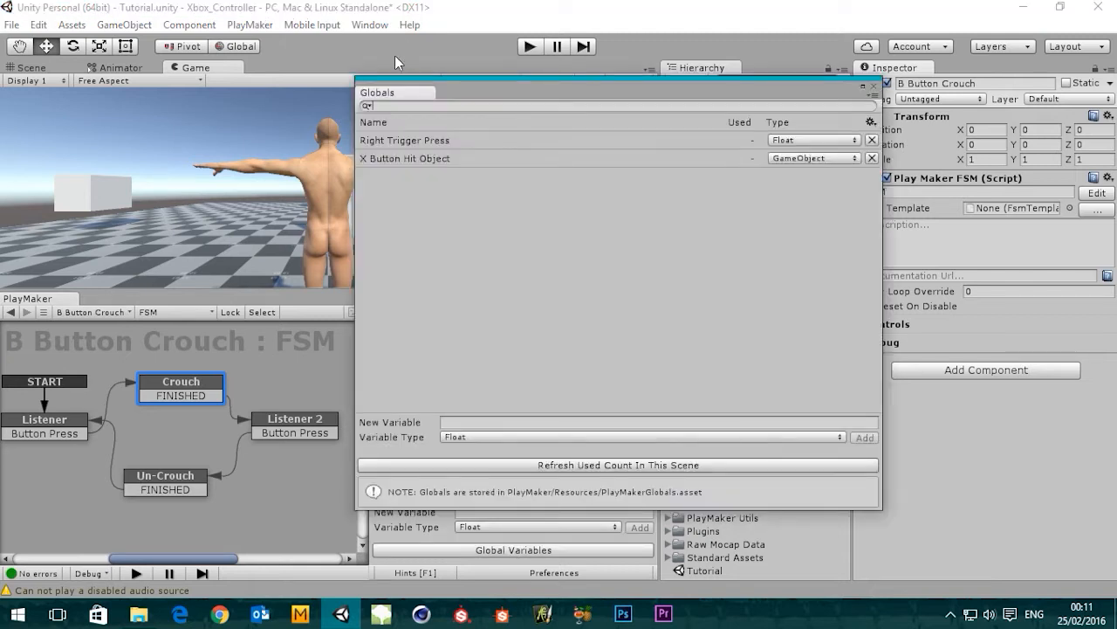
click(873, 85)
click(494, 316)
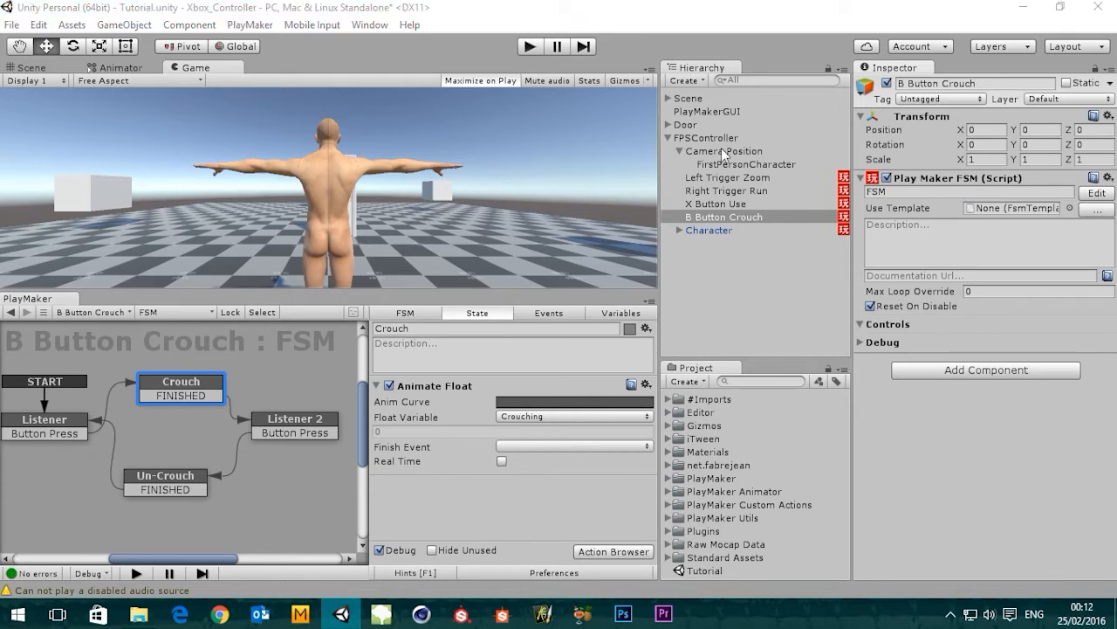
Review the Character Controller height of the FPSController
click(706, 138)
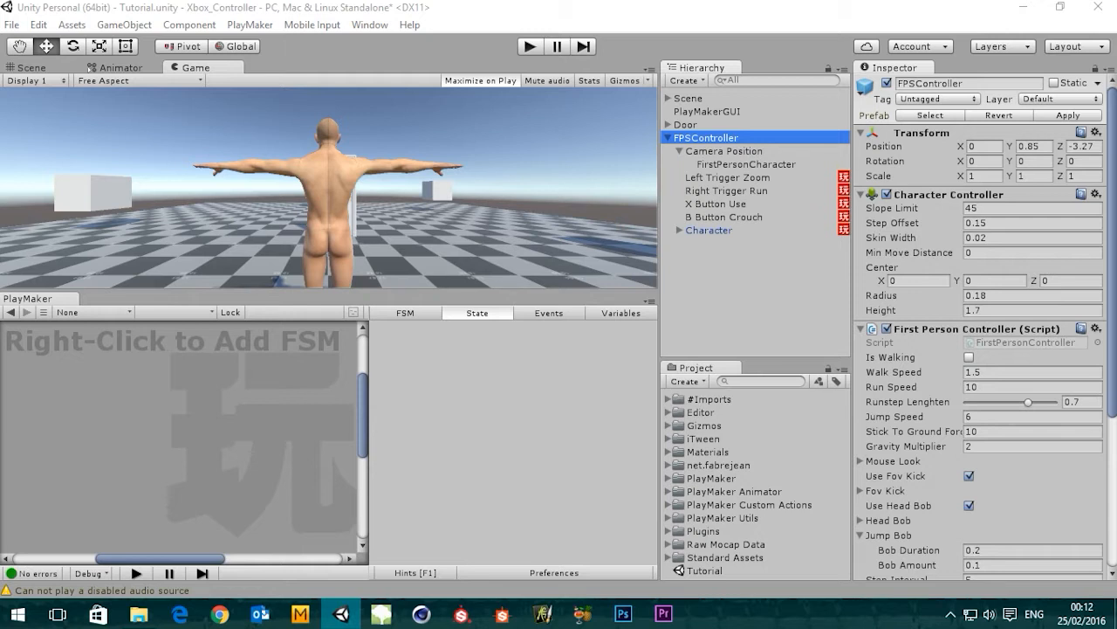
click(613, 7)
click(343, 5)
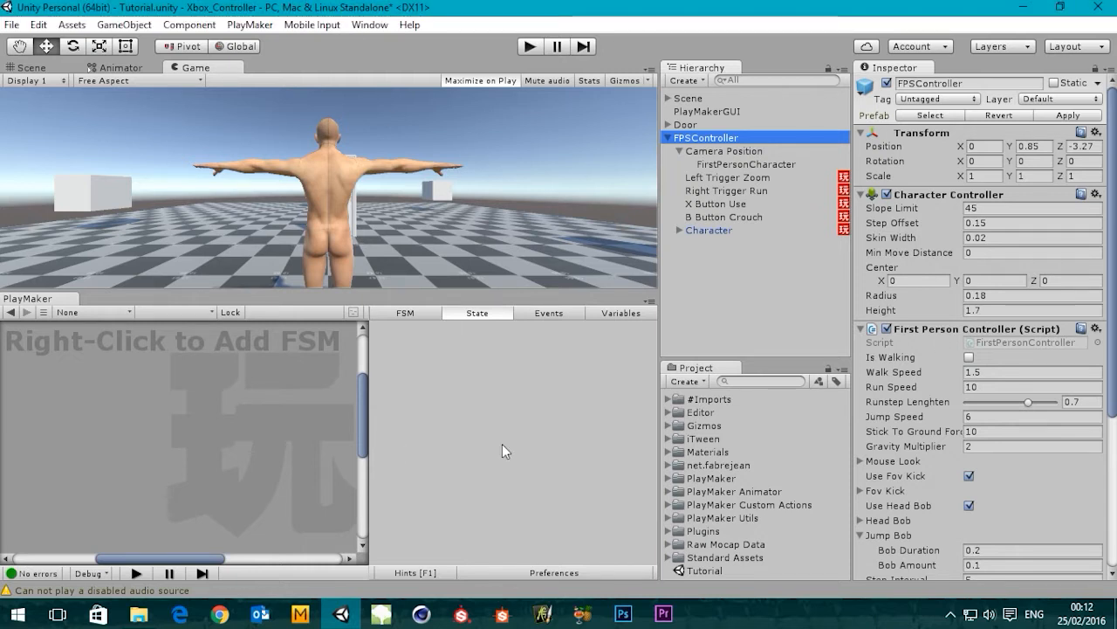
Open the Anim Curve of the B Button Crouch FSM's Crouch-state Animate Float action and raise its start key to 1.7 at time 0
click(711, 217)
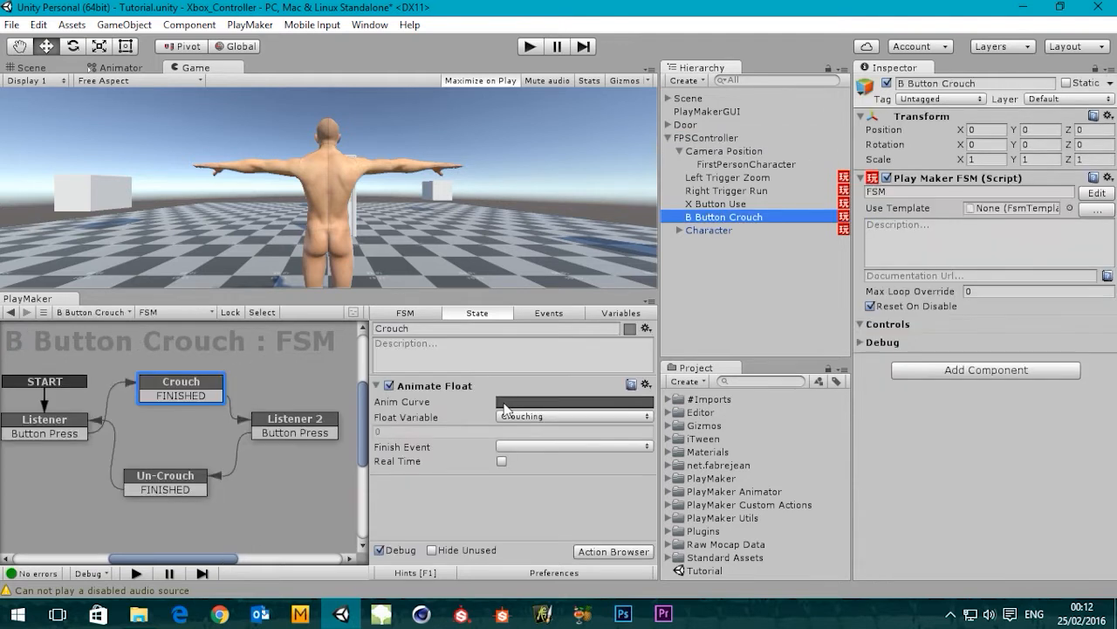
click(513, 409)
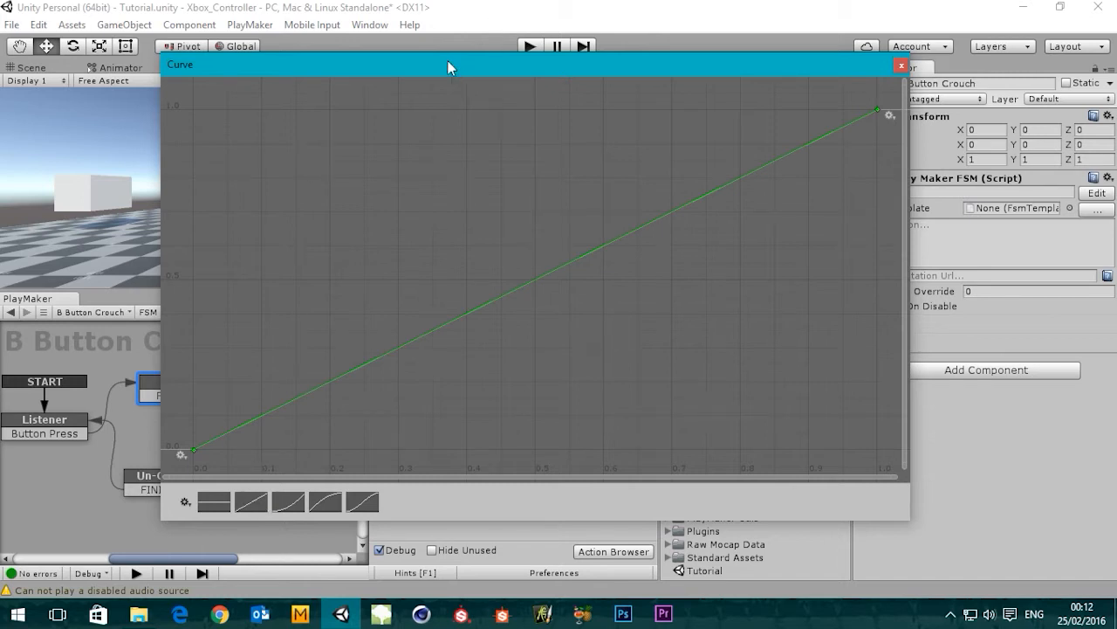
drag(449, 64, 405, 79)
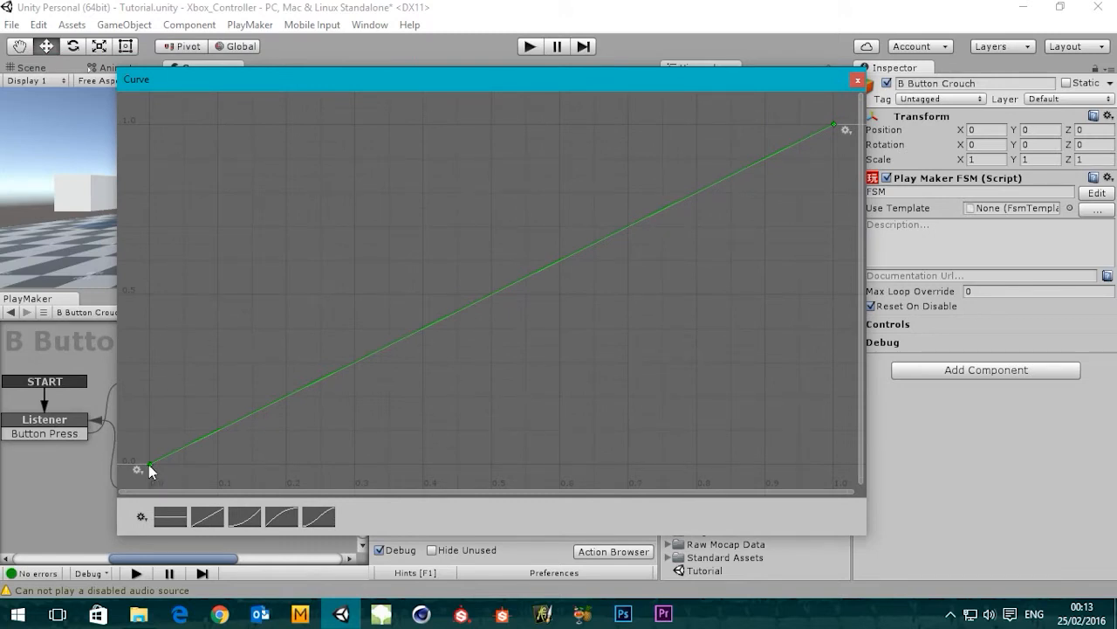
drag(149, 463, 196, 167)
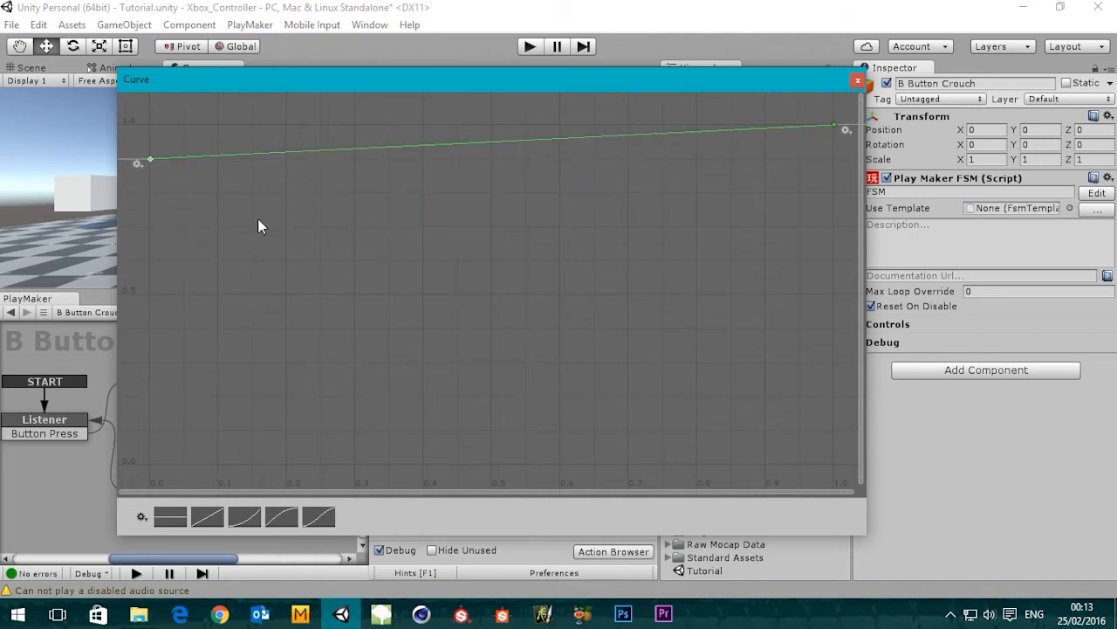
alt+scroll(253, 230, down, 8)
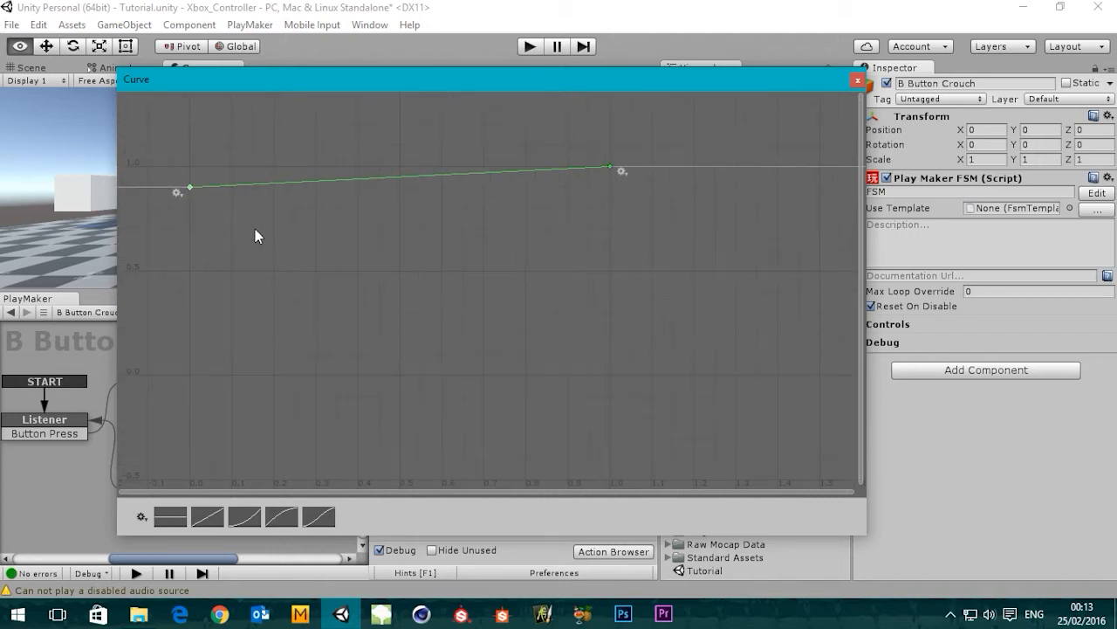
middle_drag(255, 229, 319, 228)
scroll(328, 234, down, 5)
scroll(329, 235, up, 4)
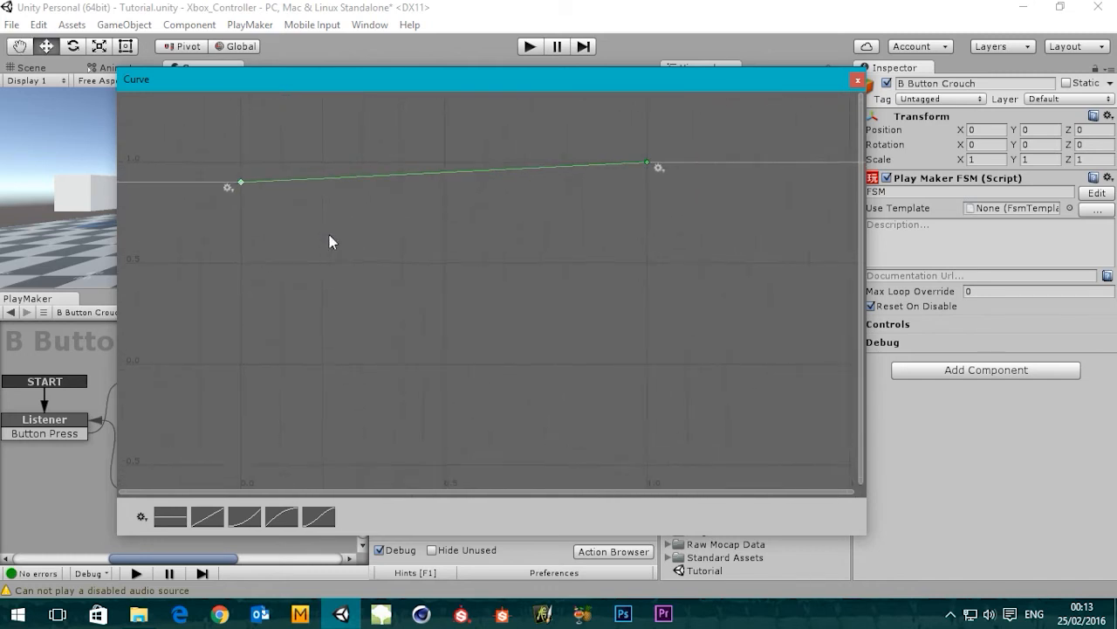
scroll(326, 233, up, 4)
mouse_move(316, 303)
middle_down()
mouse_move(313, 260)
mouse_move(310, 287)
middle_up()
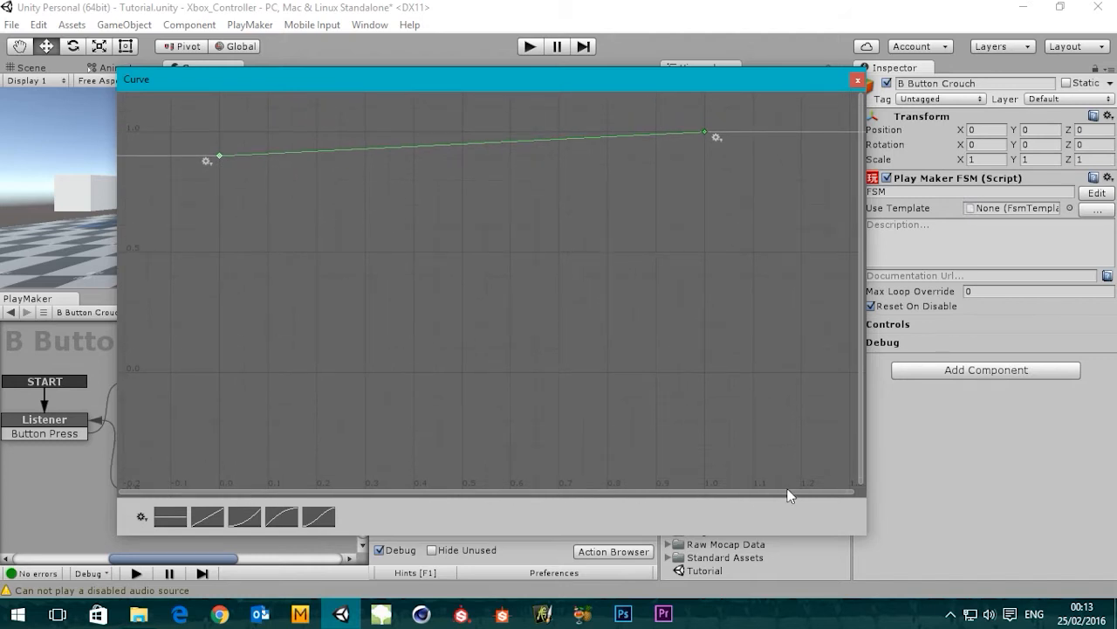
middle_drag(216, 259, 322, 334)
scroll(319, 340, down, 3)
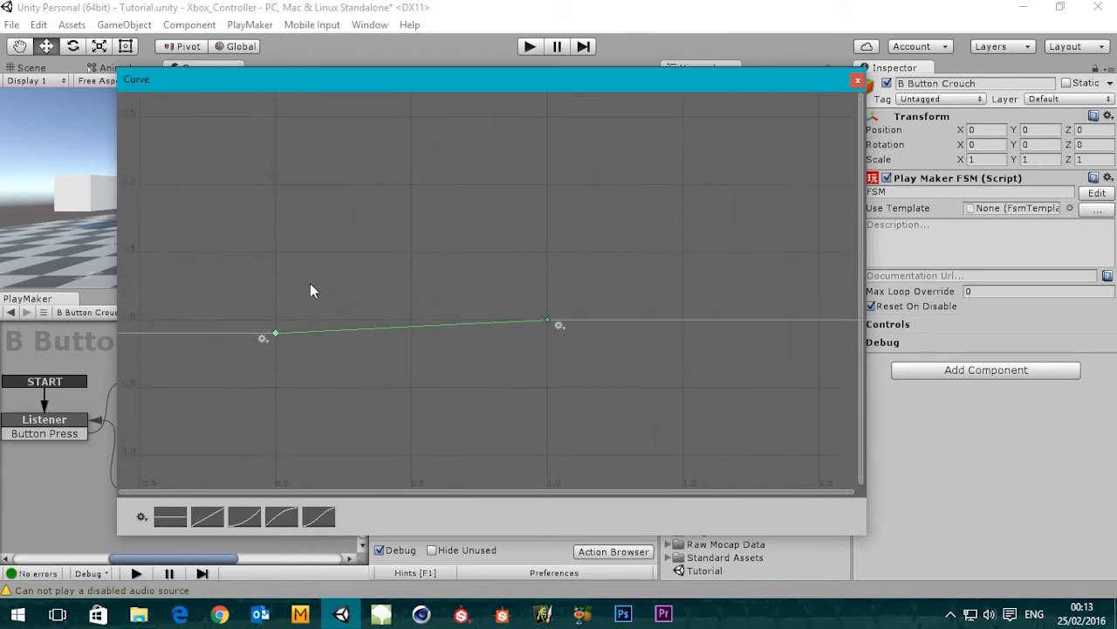
middle_drag(312, 289, 311, 299)
scroll(311, 300, up, 2)
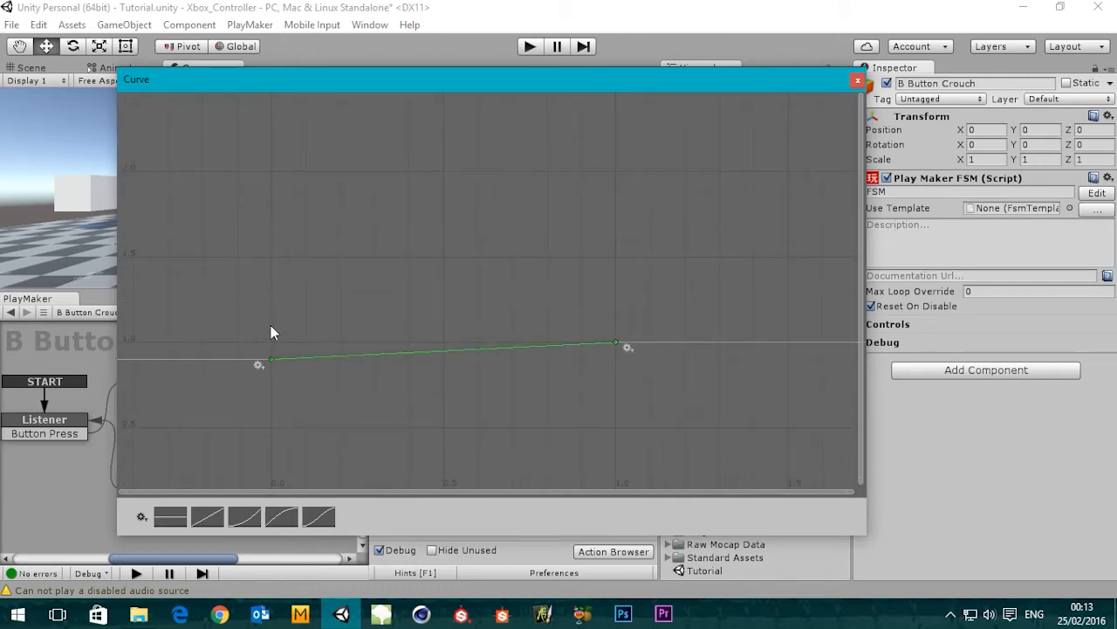
drag(272, 360, 264, 222)
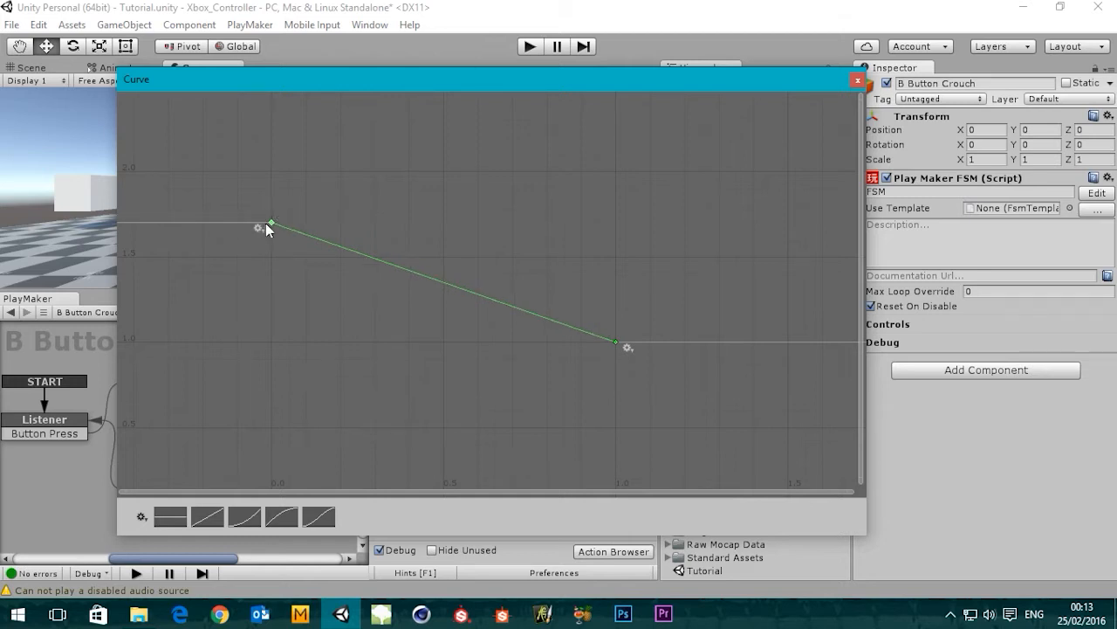
scroll(282, 246, up, 5)
scroll(279, 241, up, 4)
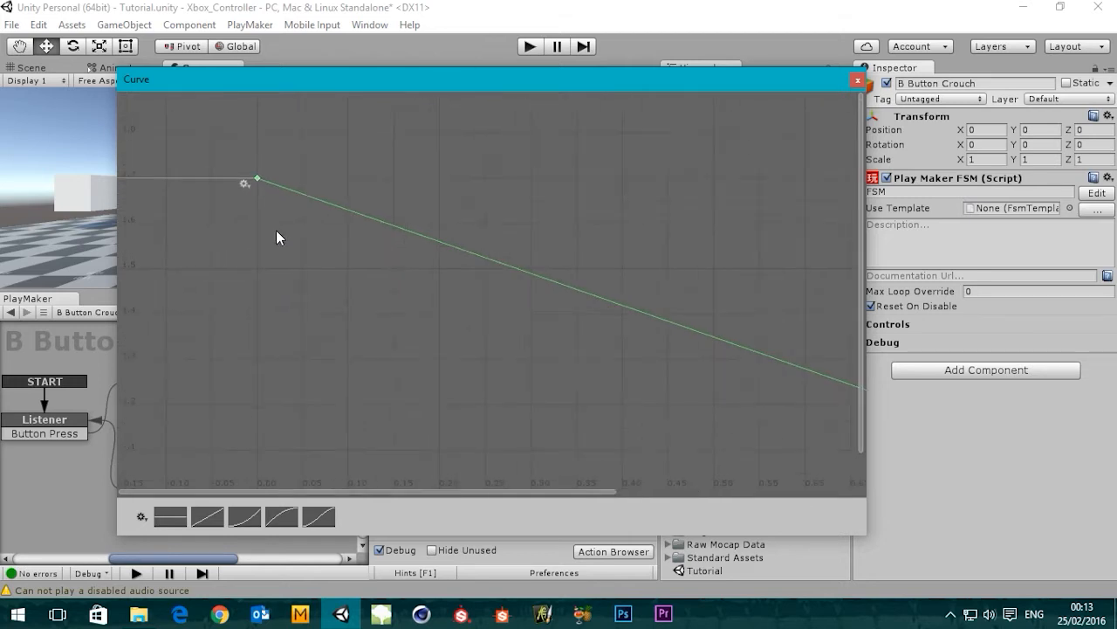
Move the curve's end key to time 0.5 at a value of 1.0
scroll(284, 232, down, 3)
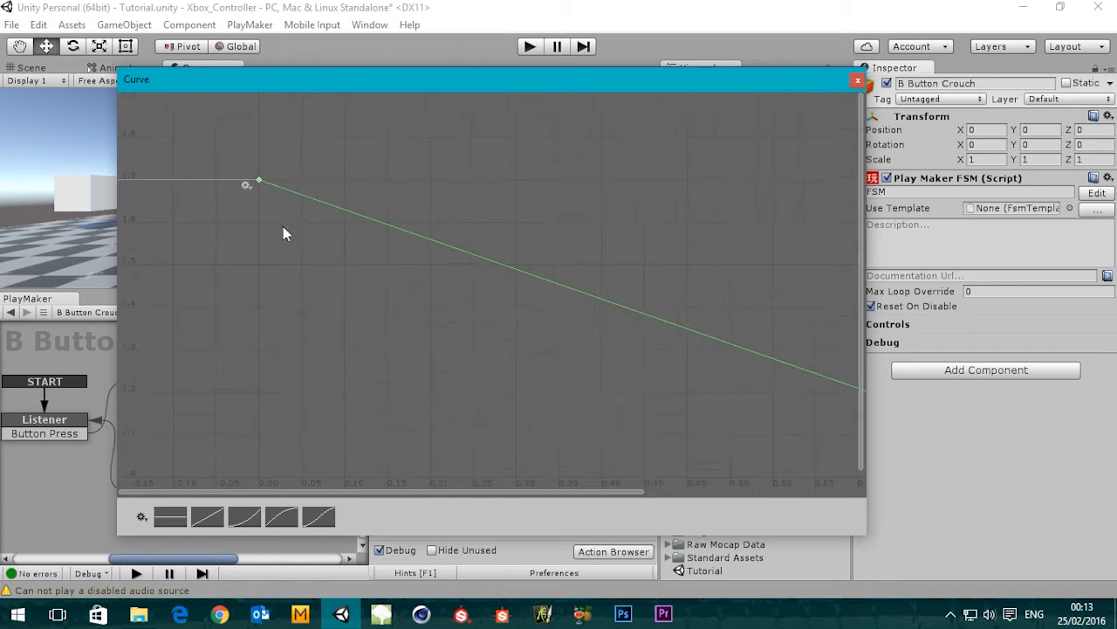
scroll(392, 332, down, 4)
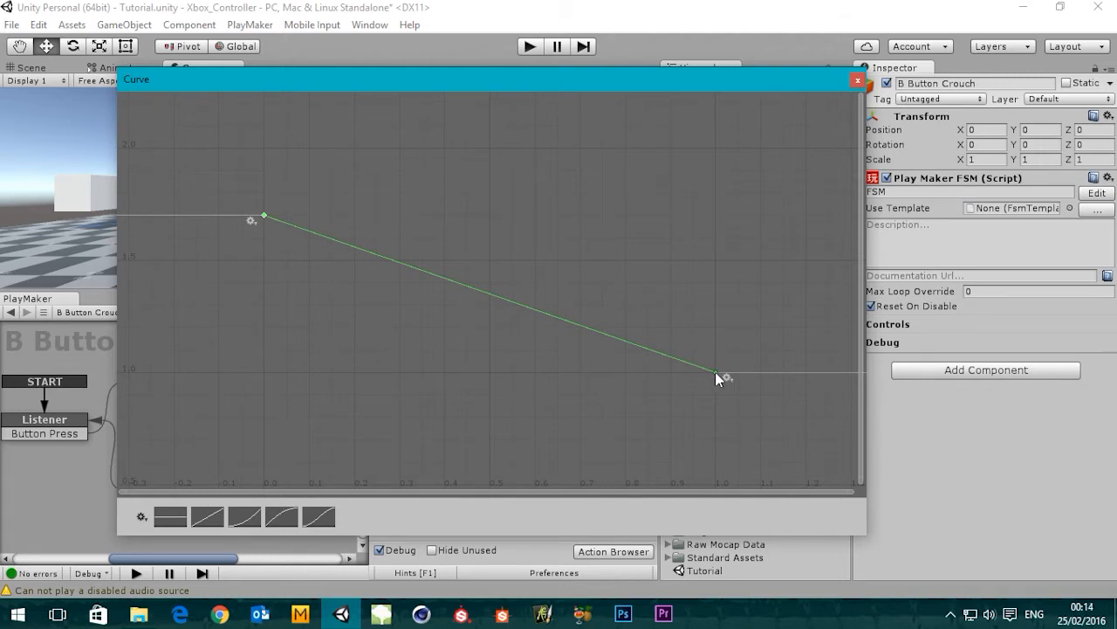
drag(715, 371, 490, 403)
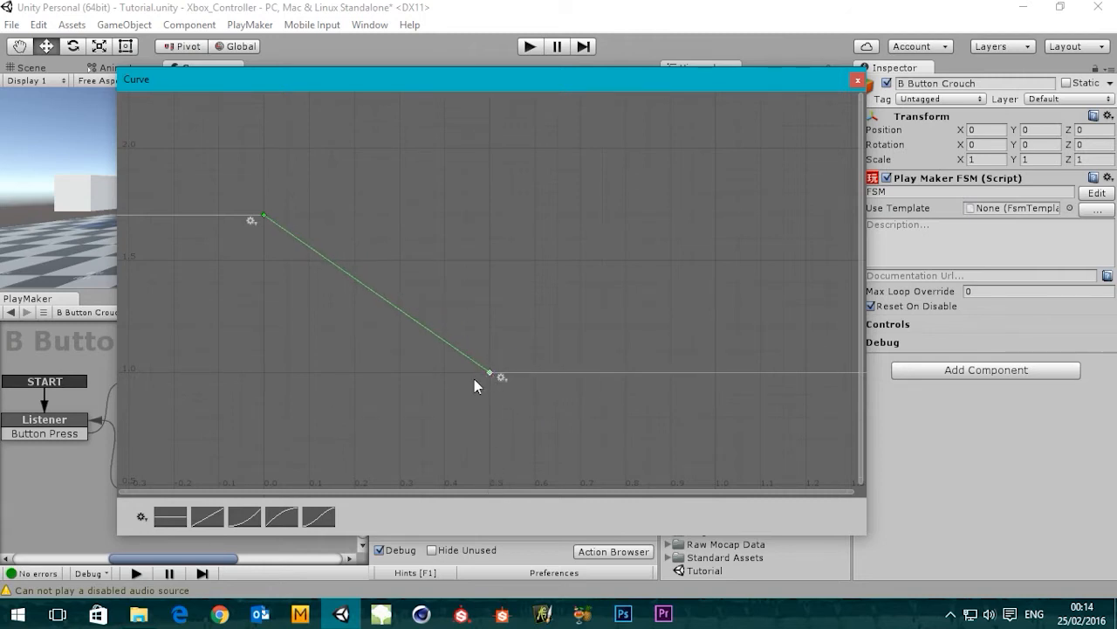
Examine the positions of the curve's start and end keys against the time and value grid
middle_drag(434, 404, 557, 392)
scroll(557, 390, up, 3)
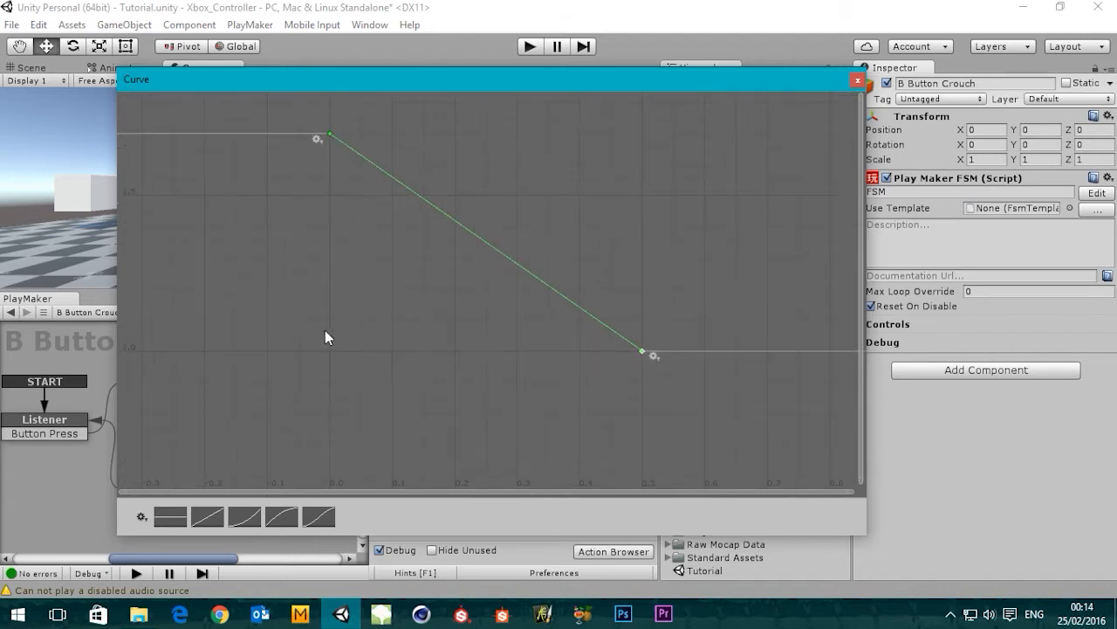
middle_drag(325, 337, 351, 353)
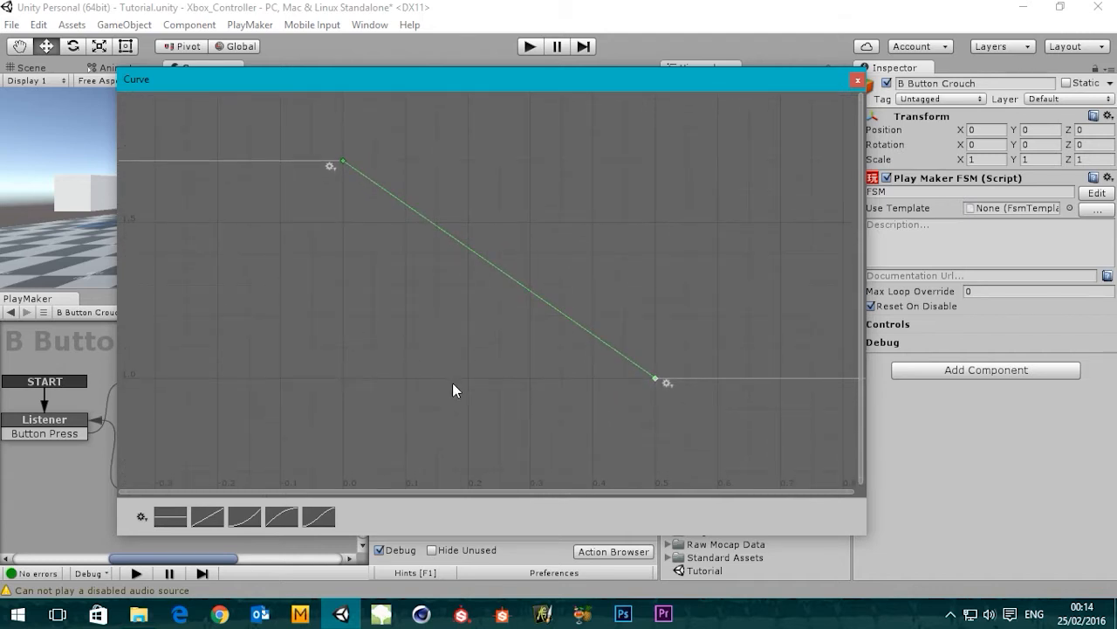
middle_drag(438, 361, 431, 375)
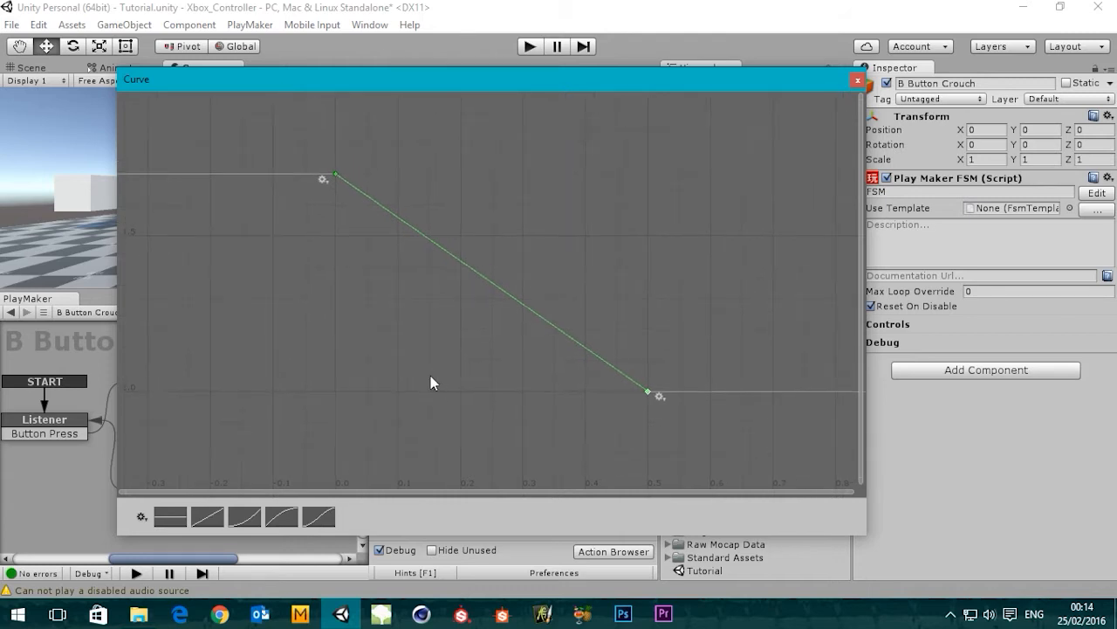
click(524, 394)
key(f)
scroll(530, 393, down, 5)
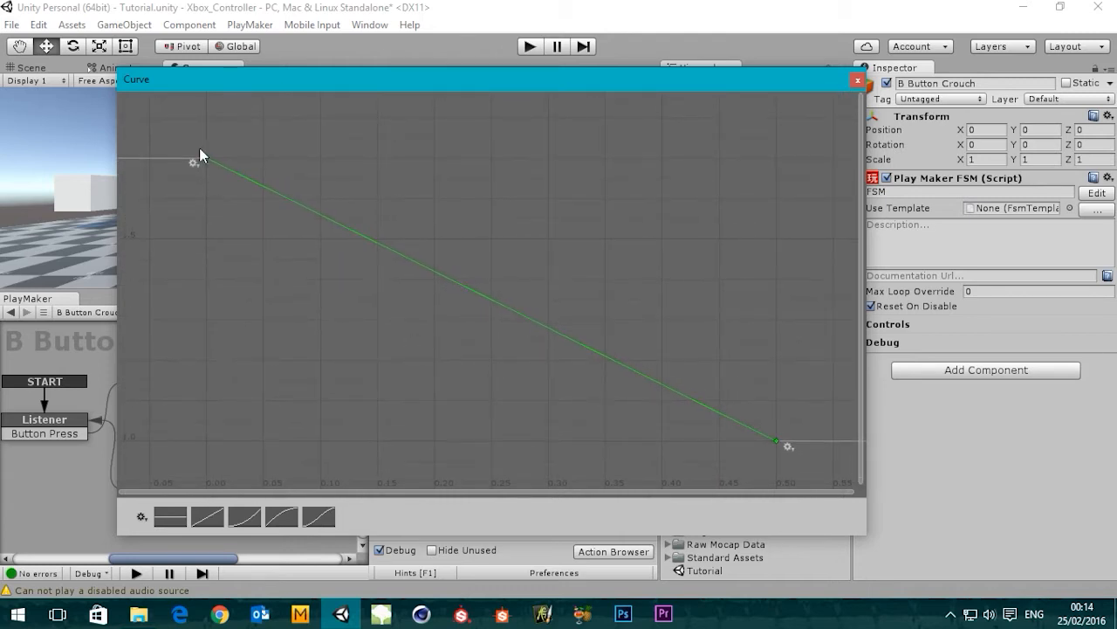
middle_drag(226, 220, 307, 266)
scroll(279, 251, up, 6)
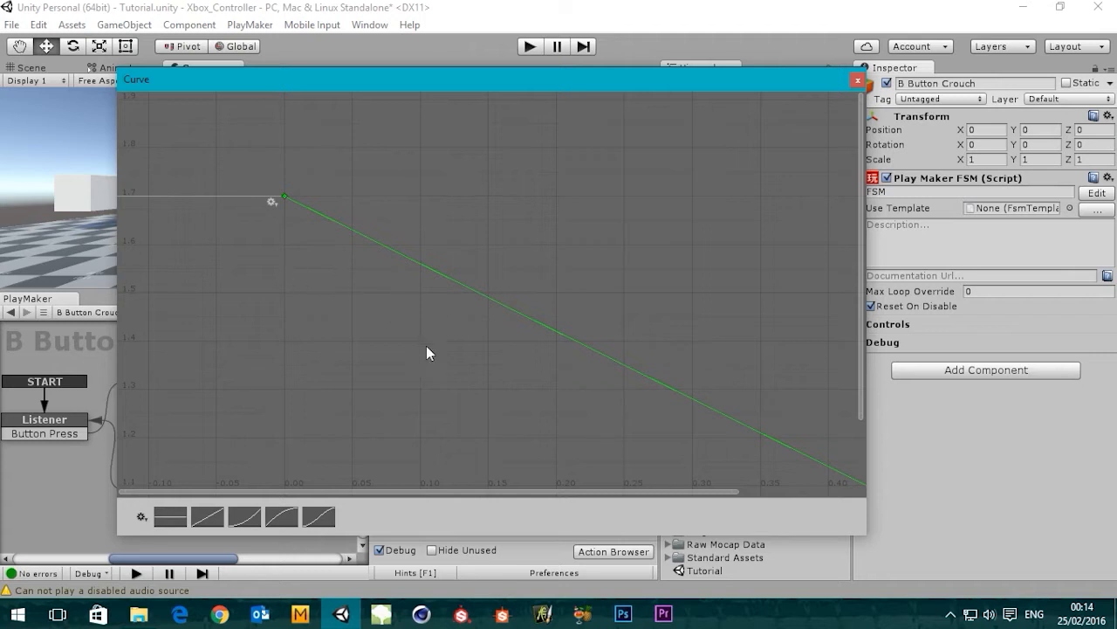
middle_drag(426, 346, 352, 280)
scroll(358, 284, down, 5)
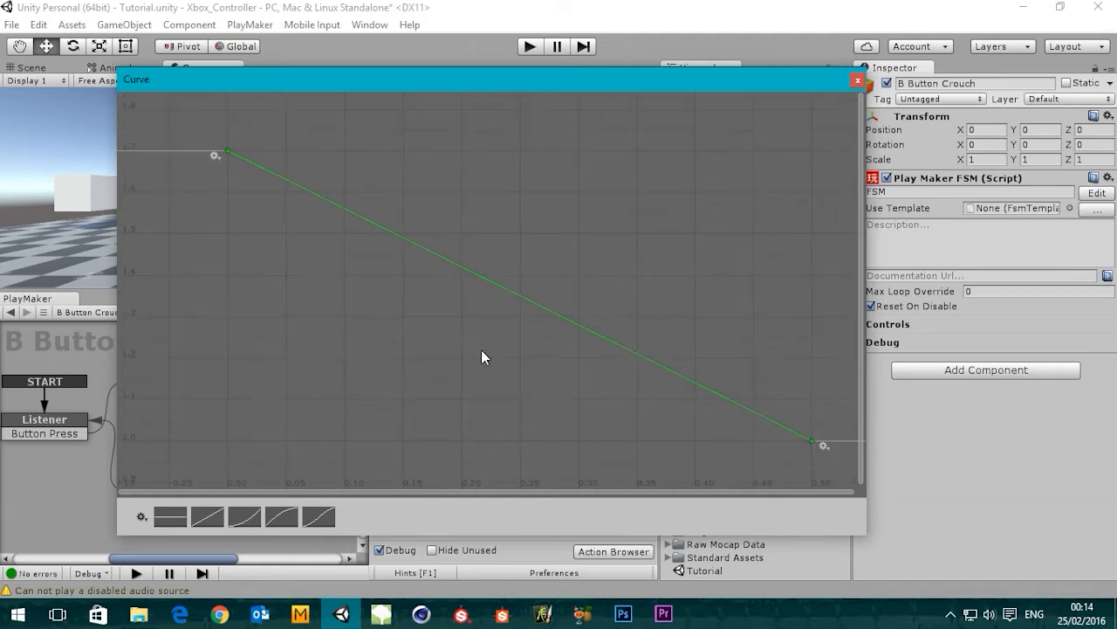
middle_drag(538, 365, 513, 363)
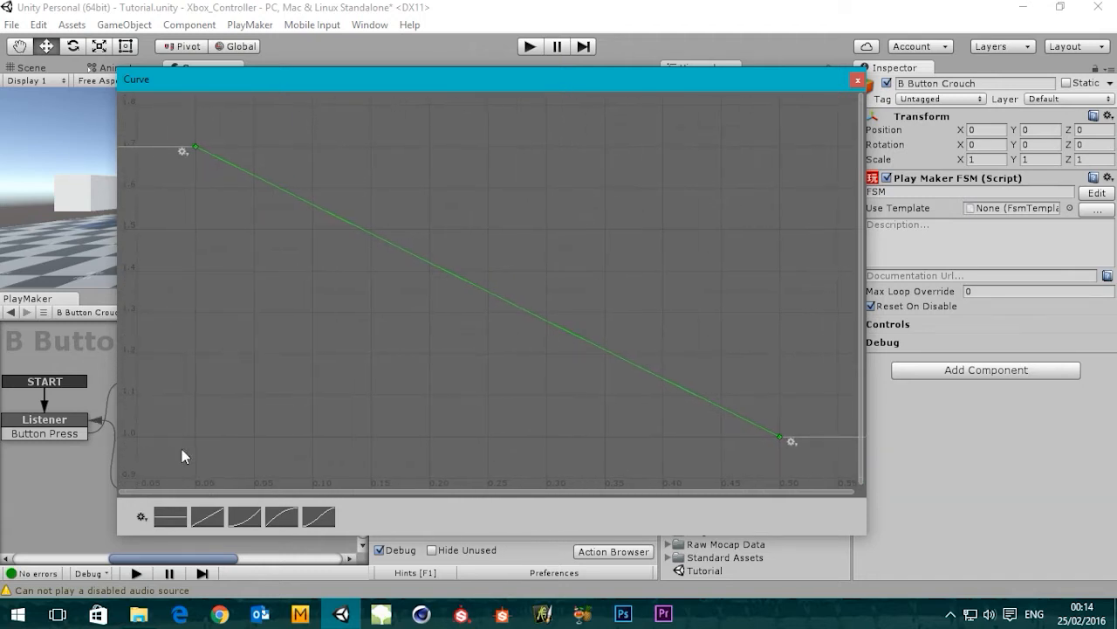
Lower the curve's end key to about 0.85 at time 0.5 and close the curve editor
middle_drag(251, 405, 276, 343)
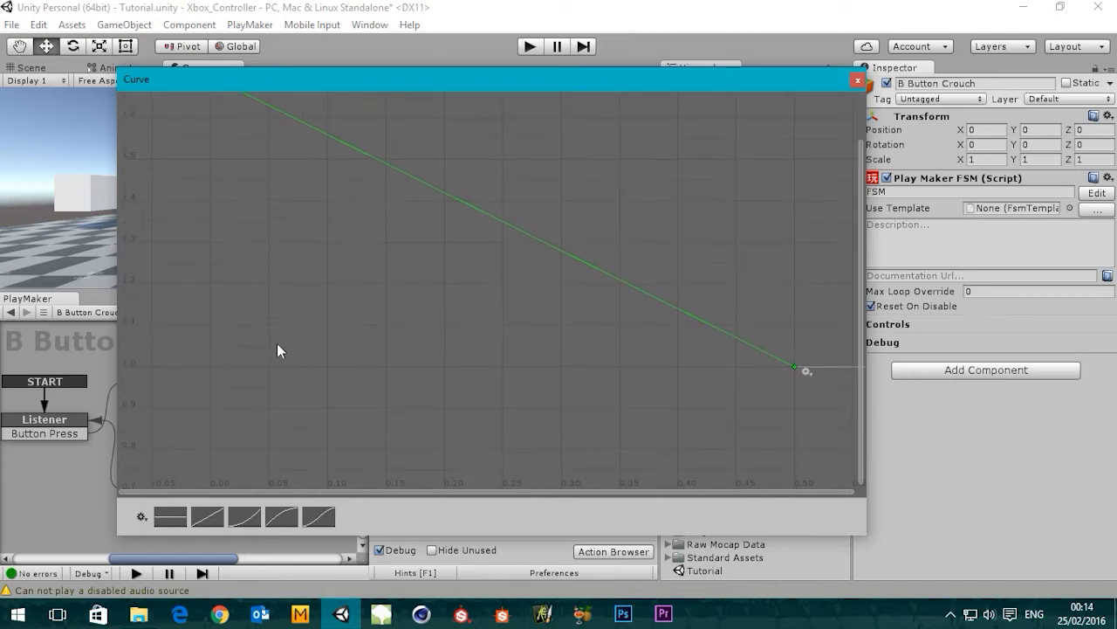
scroll(279, 346, down, 2)
scroll(285, 350, up, 1)
drag(793, 366, 795, 429)
middle_drag(511, 361, 515, 398)
scroll(513, 398, down, 1)
scroll(261, 220, up, 4)
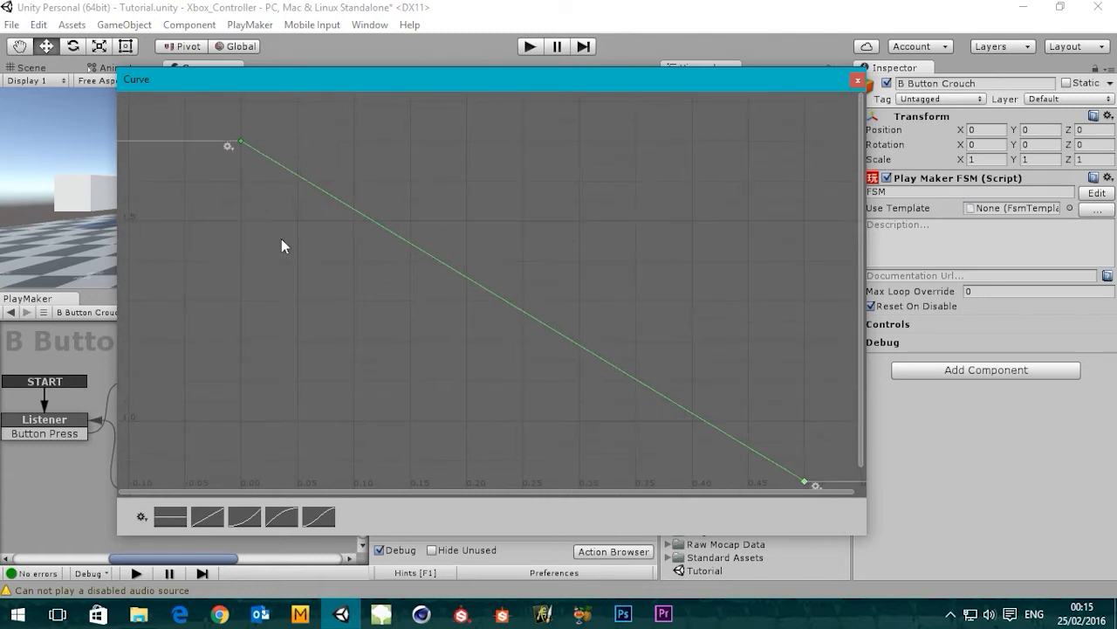
middle_drag(318, 260, 266, 239)
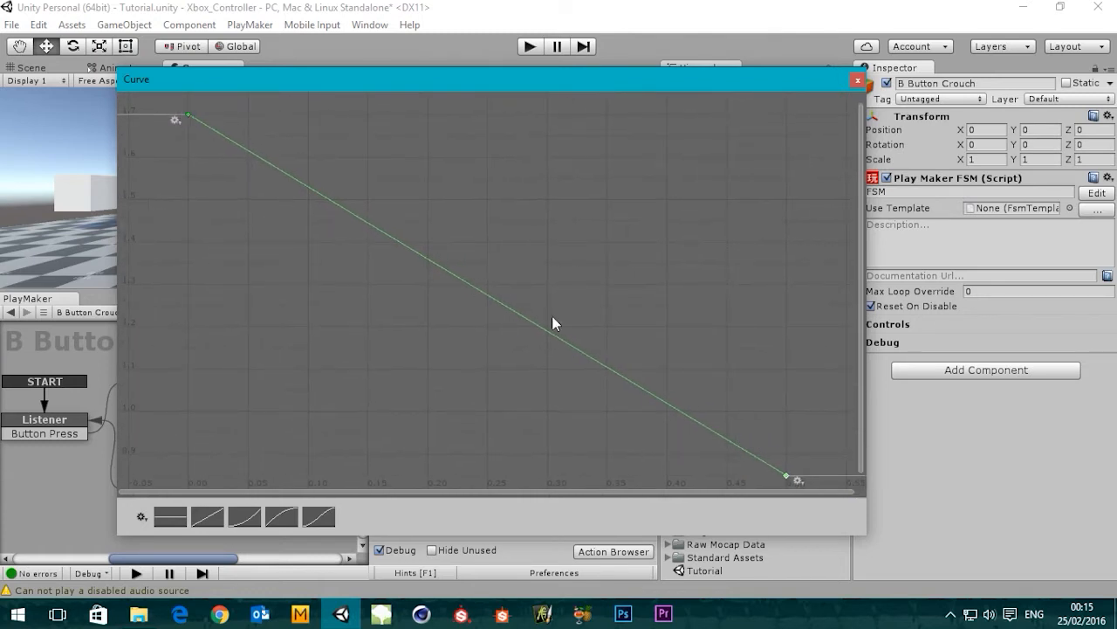
middle_drag(771, 404, 774, 362)
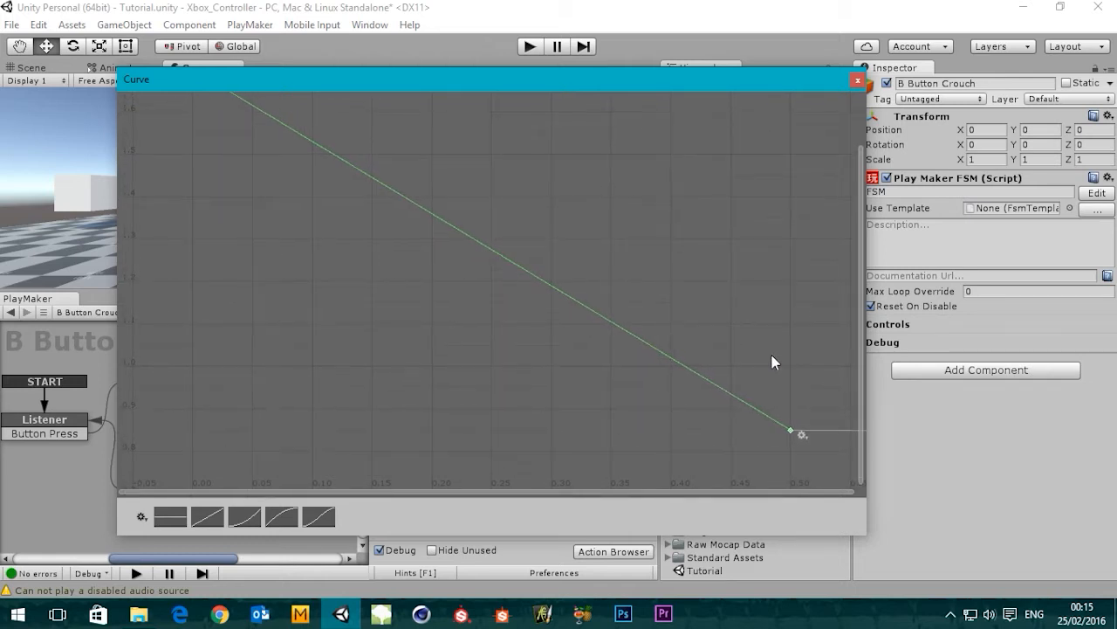
click(789, 429)
middle_drag(467, 413, 430, 396)
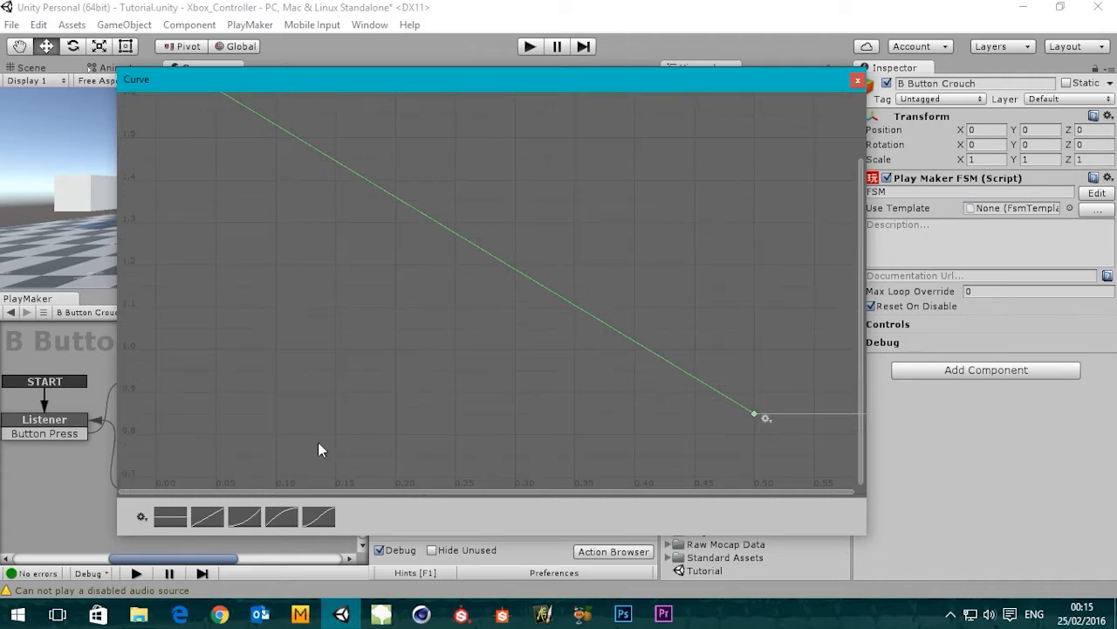
click(857, 80)
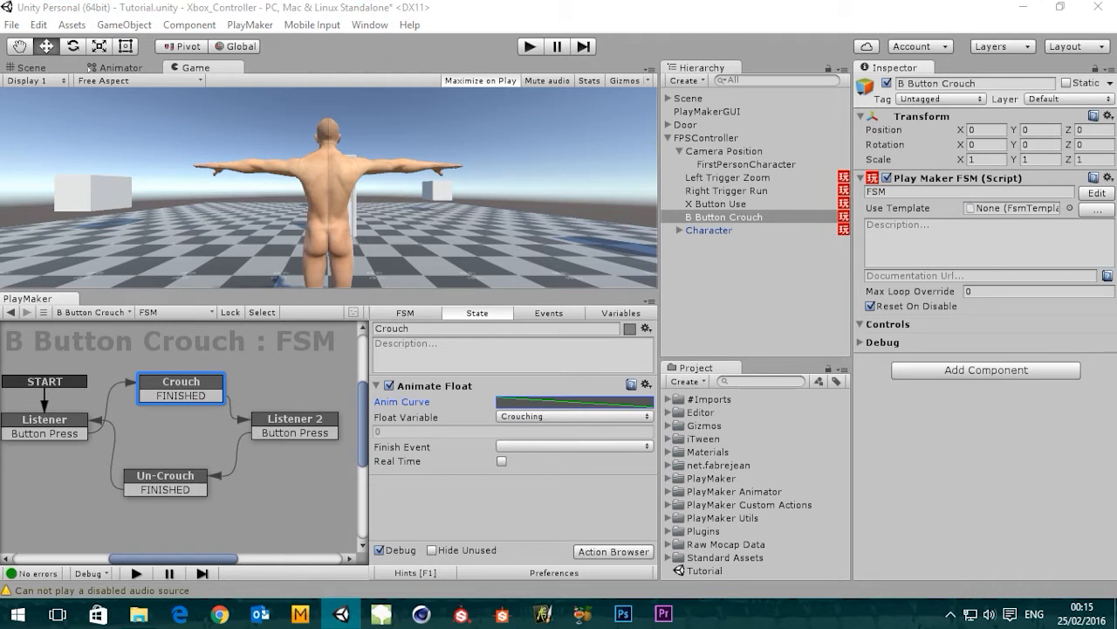
Find the Controller Settings action with the search "controller set" and add it to the Crouch state below Animate Float
click(591, 551)
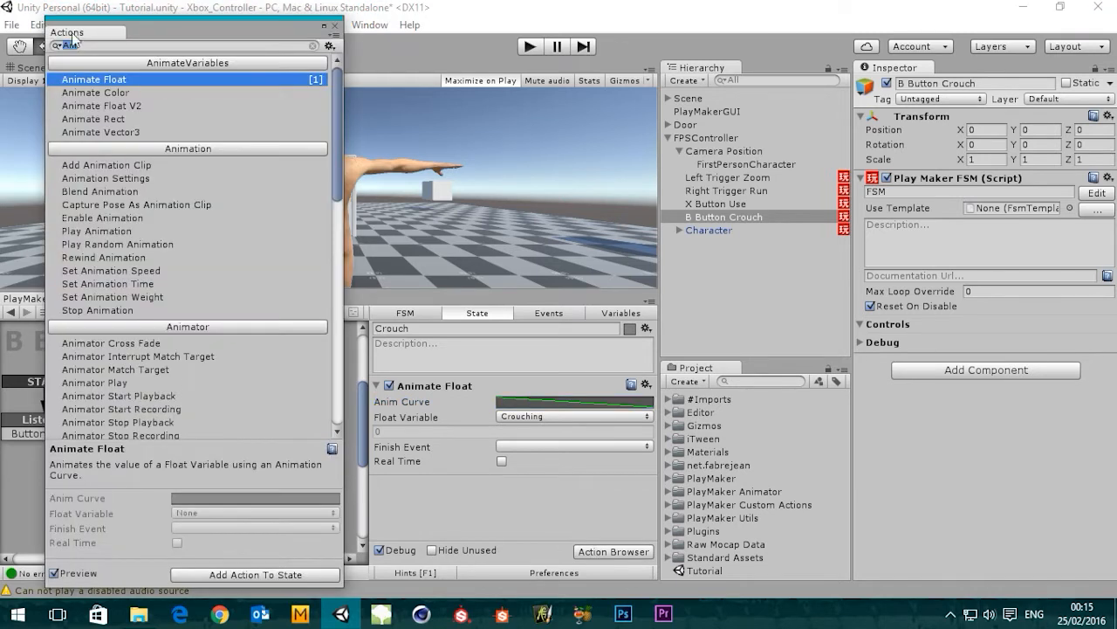
text(con)
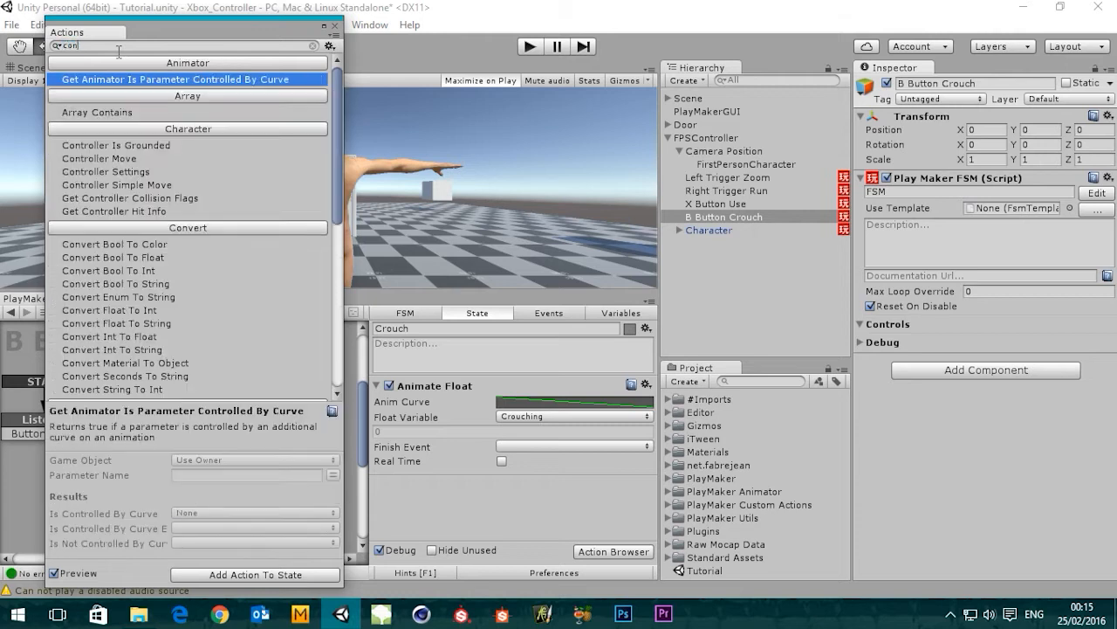
text(troll)
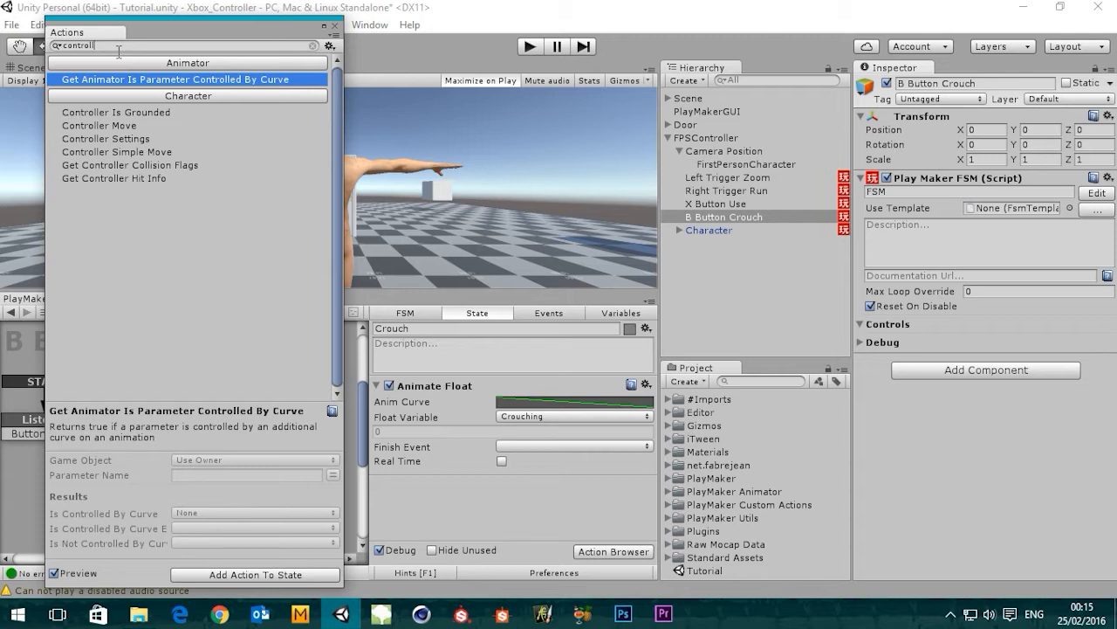
text(er)
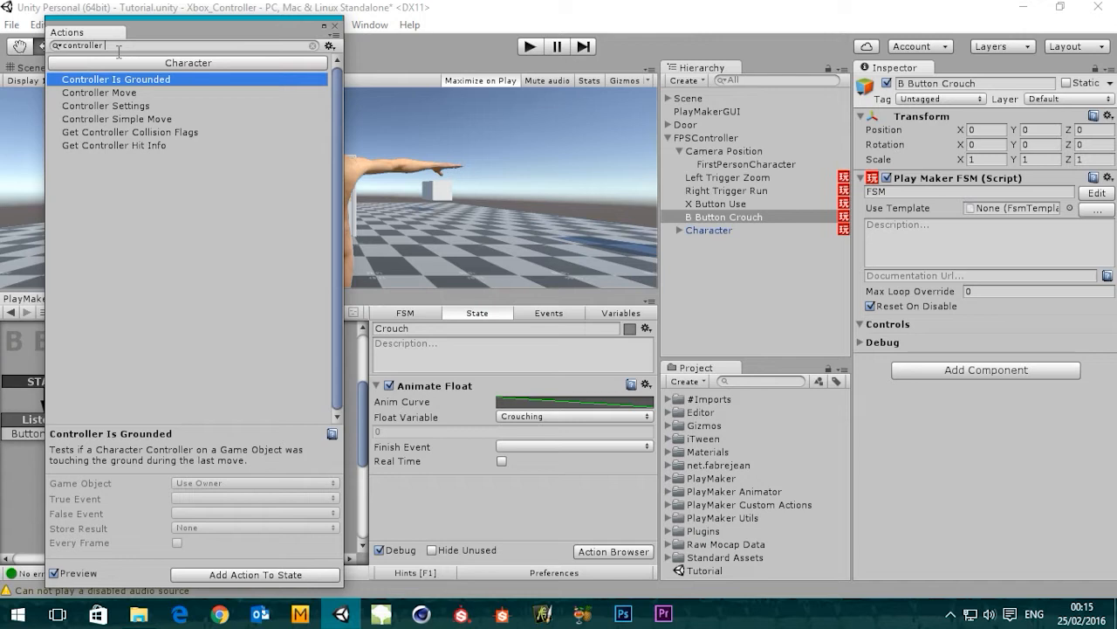
text( set)
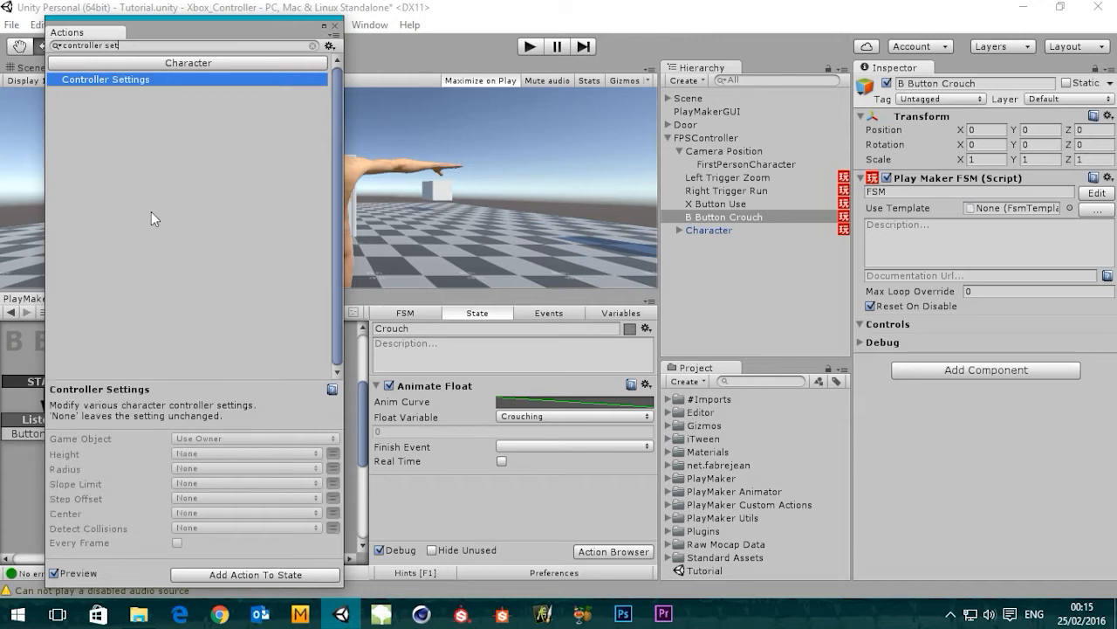
double_click(139, 80)
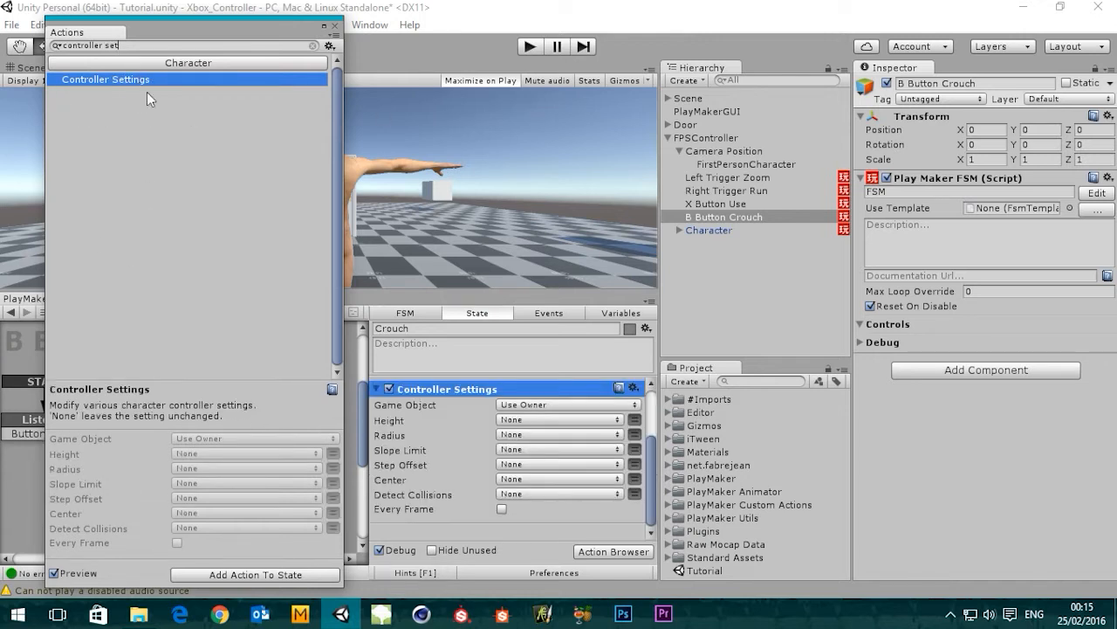
click(333, 26)
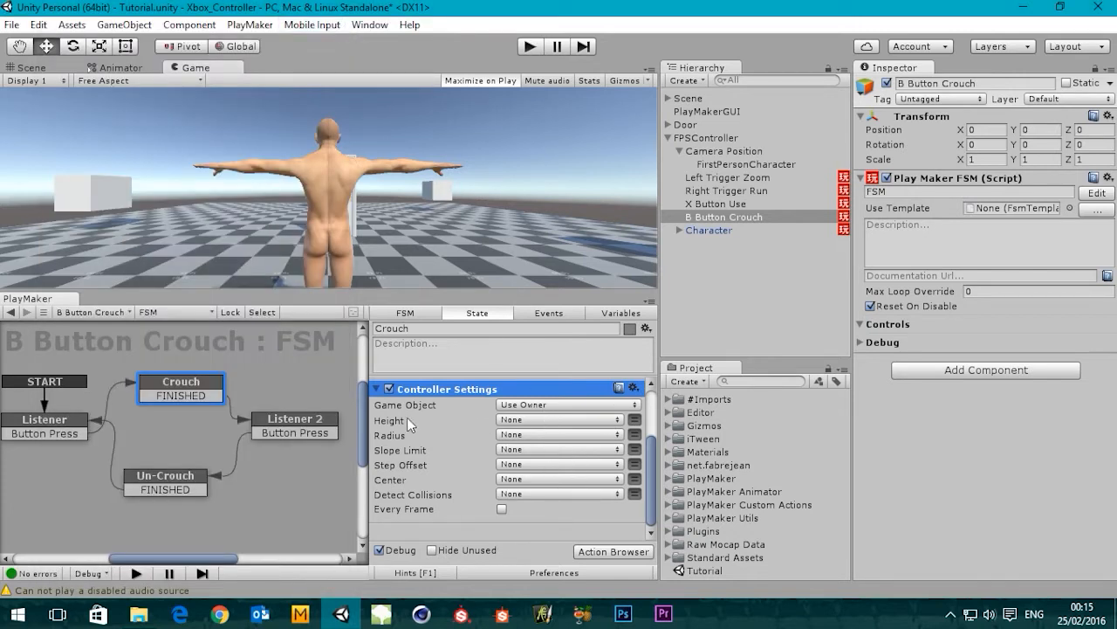
drag(650, 454, 648, 407)
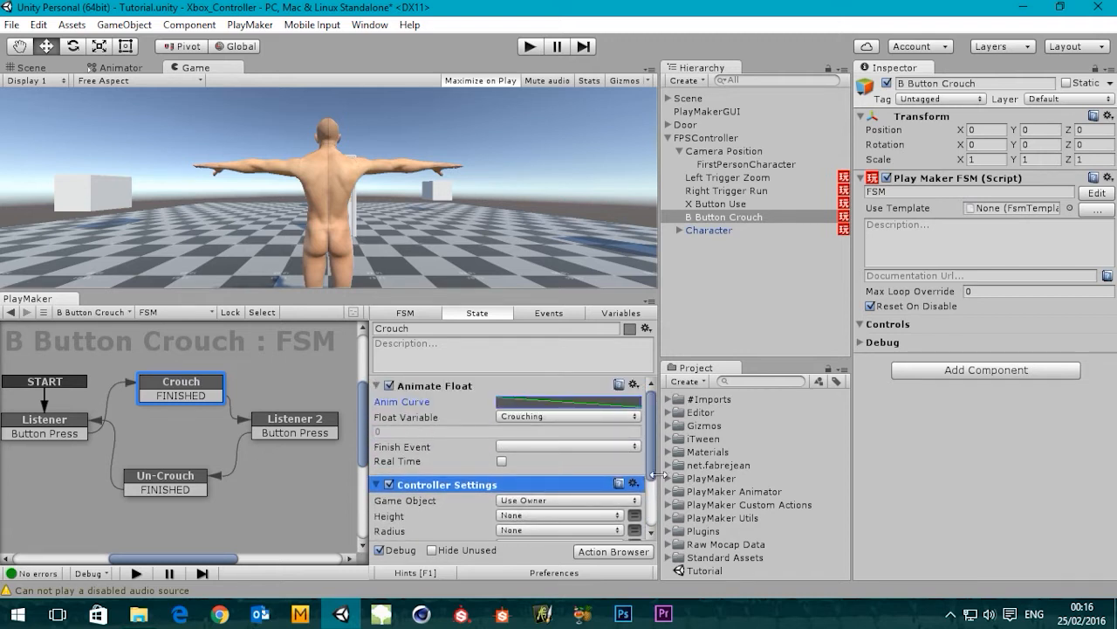
Assign the Crouching variable to the Height of the Crouch state's Controller Settings action
drag(652, 451, 647, 488)
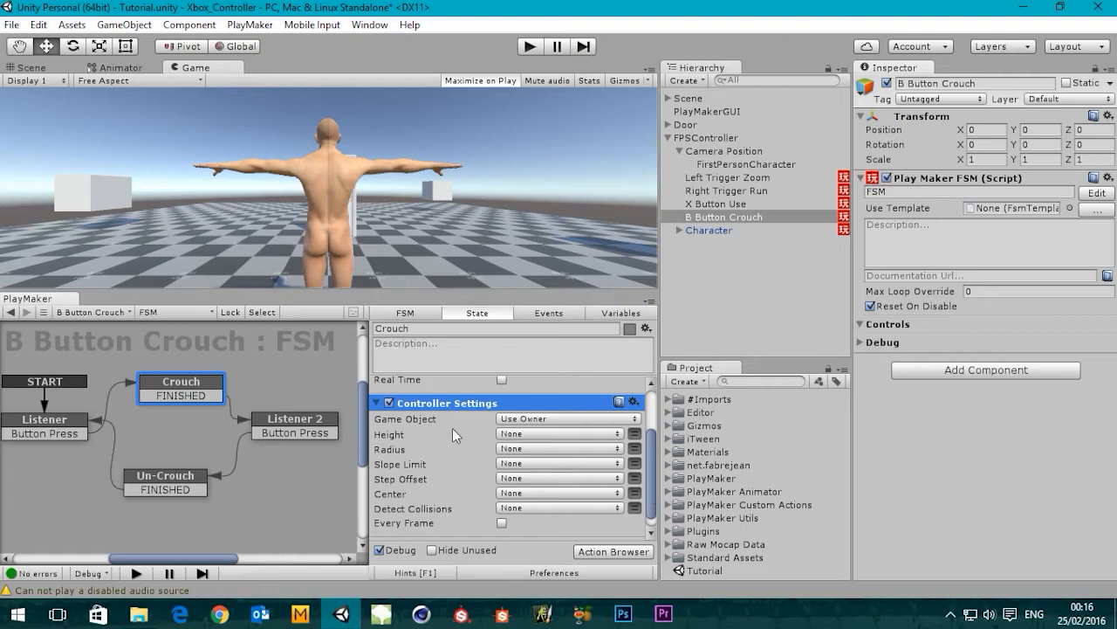
click(522, 434)
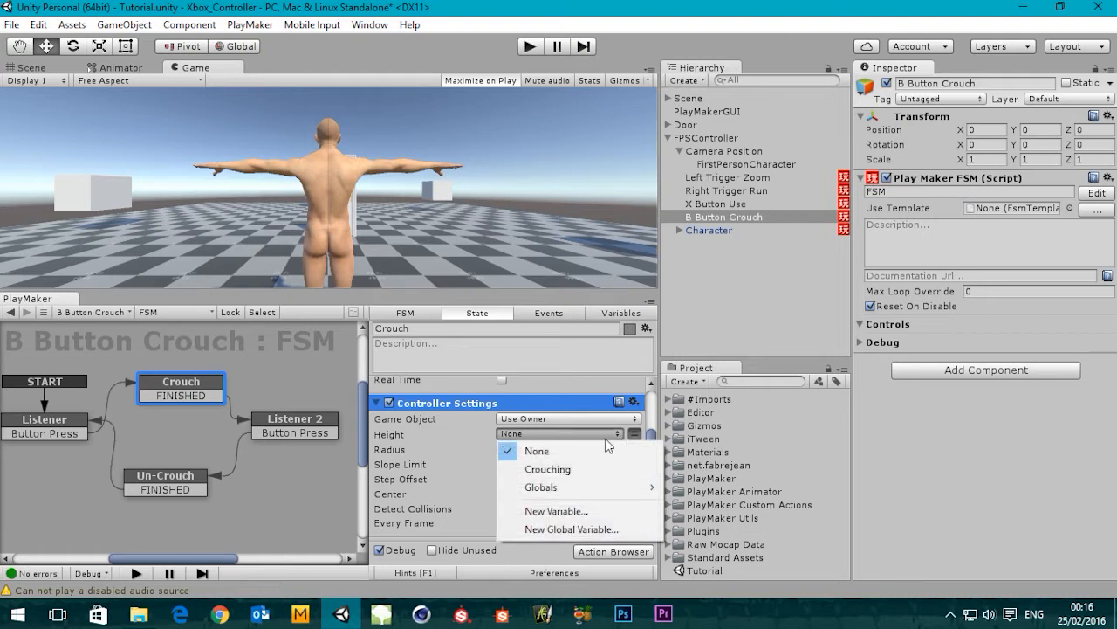
click(635, 434)
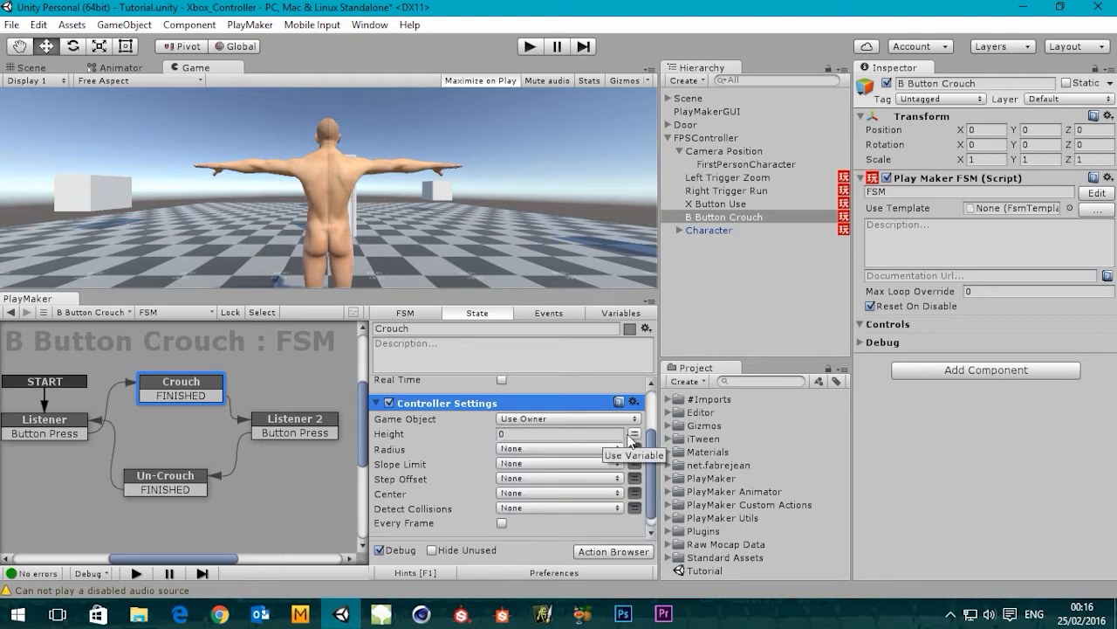
click(636, 435)
click(555, 436)
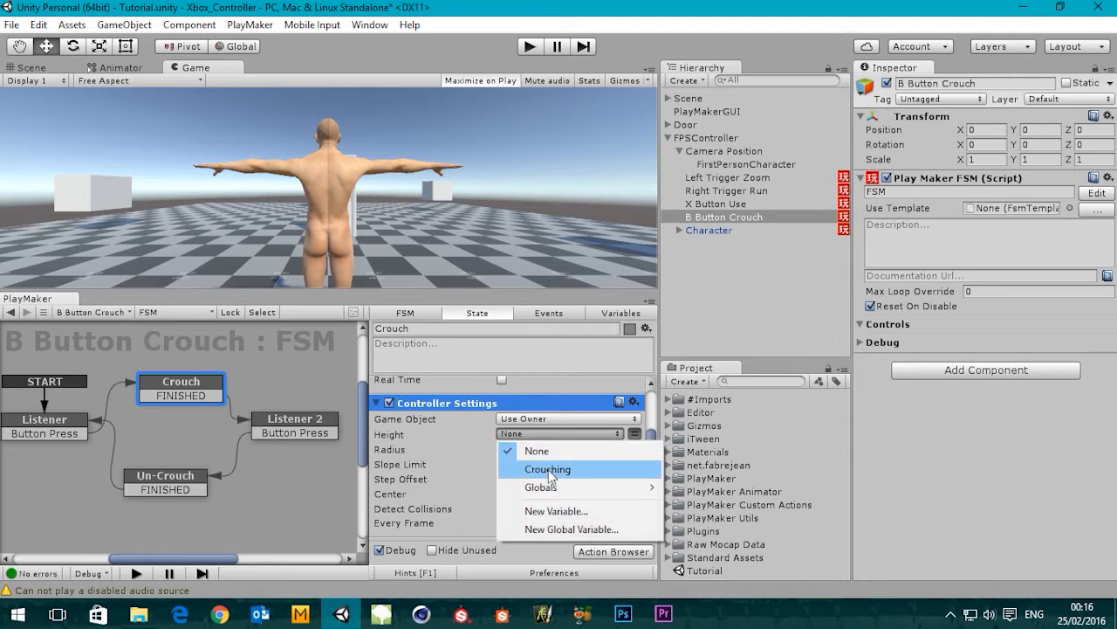
click(549, 469)
drag(652, 457, 651, 434)
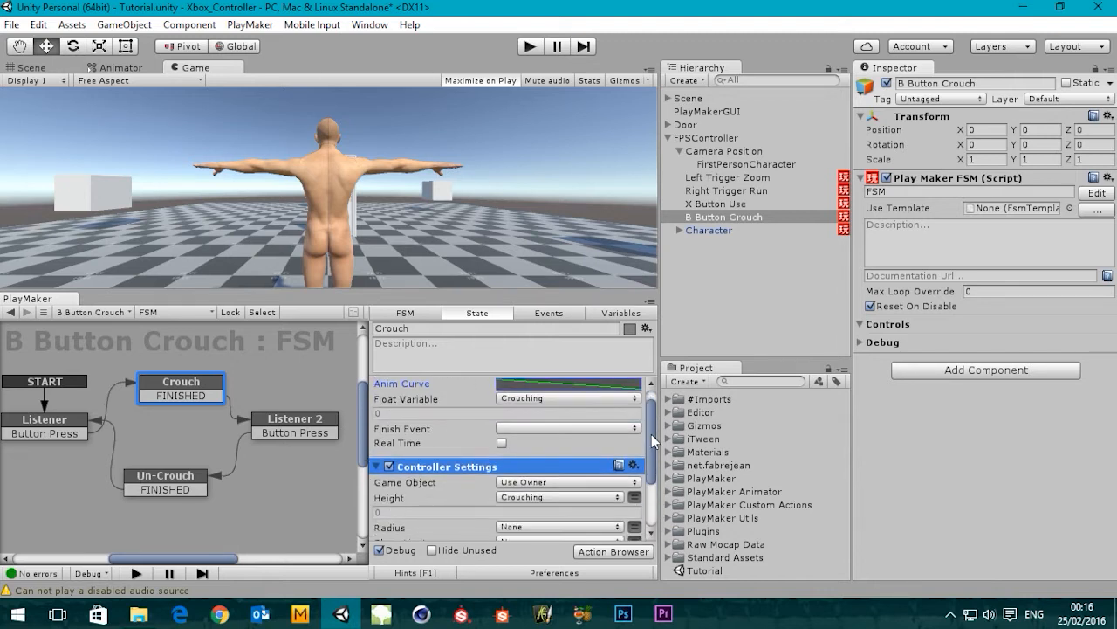
Play-test the B-button crouch twice, turning off Maximize on Play between the runs, and stop the game
click(526, 48)
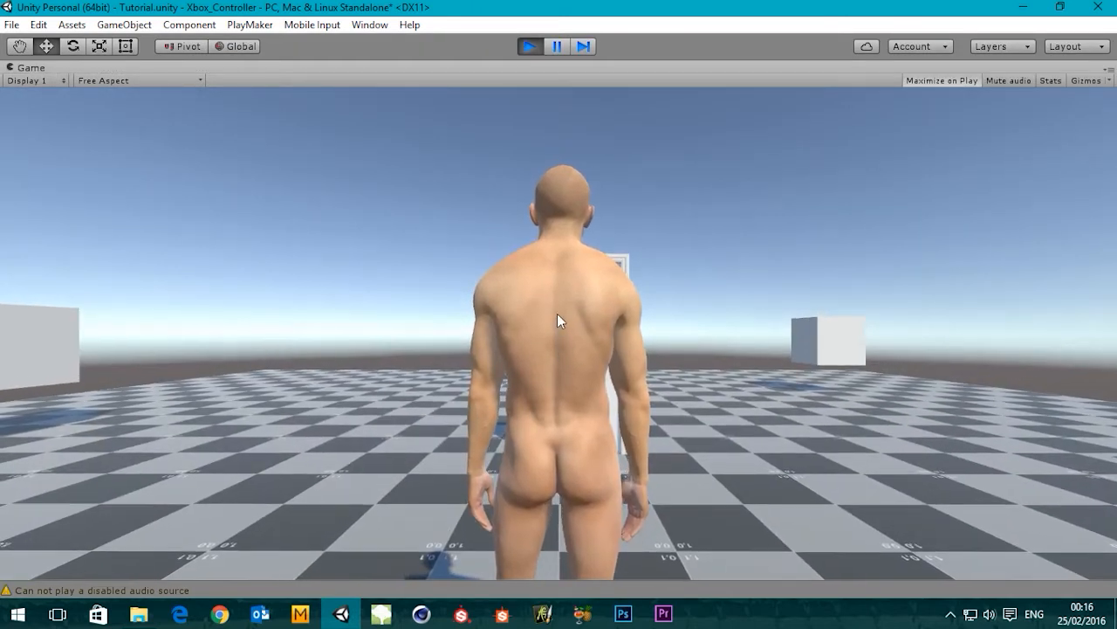
click(529, 47)
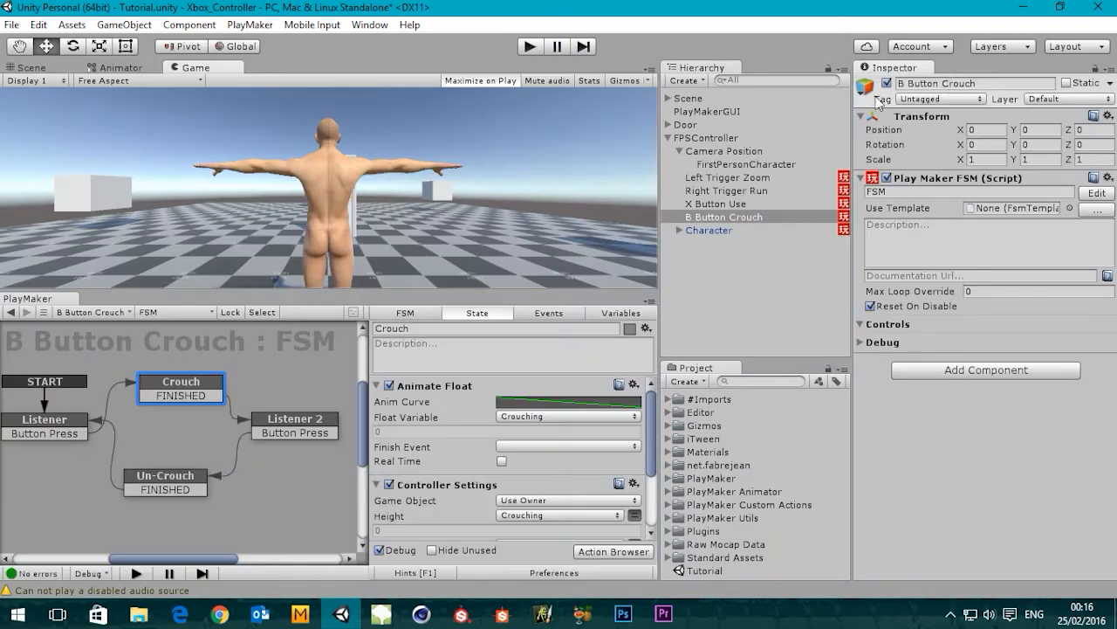
click(529, 48)
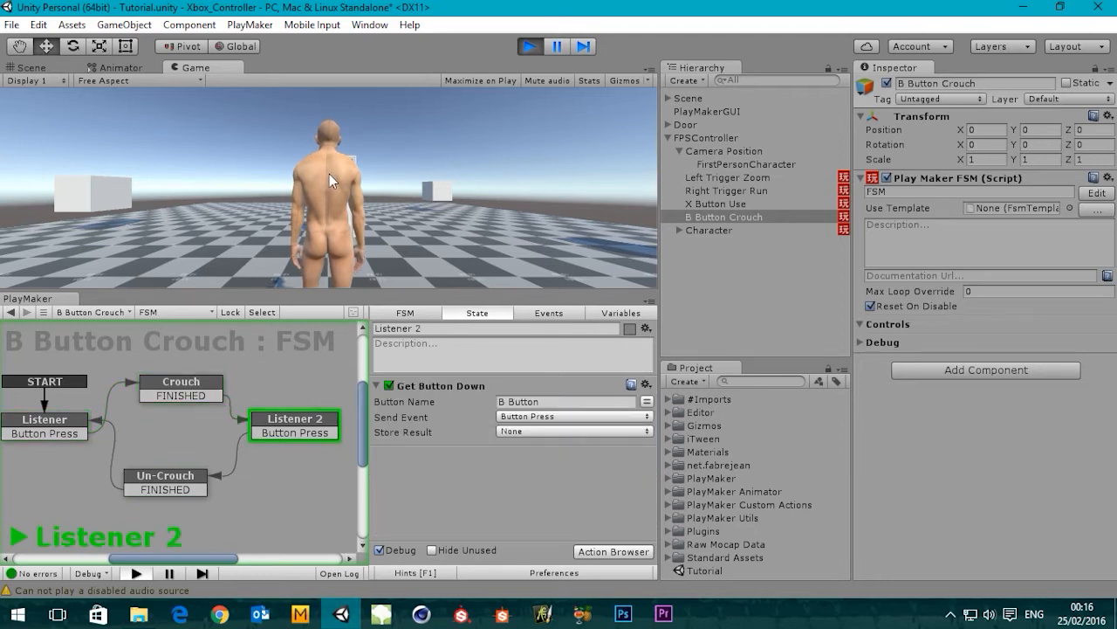
click(530, 47)
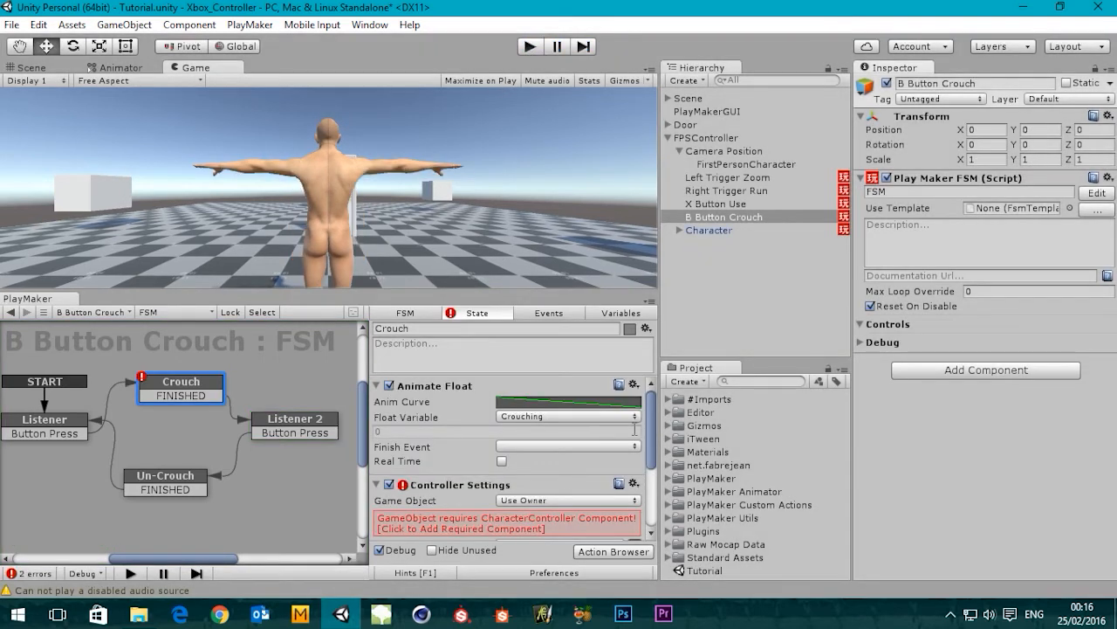
Point the Crouch state's Controller Settings action at the FPSController using Specify Game Object
drag(650, 434, 646, 466)
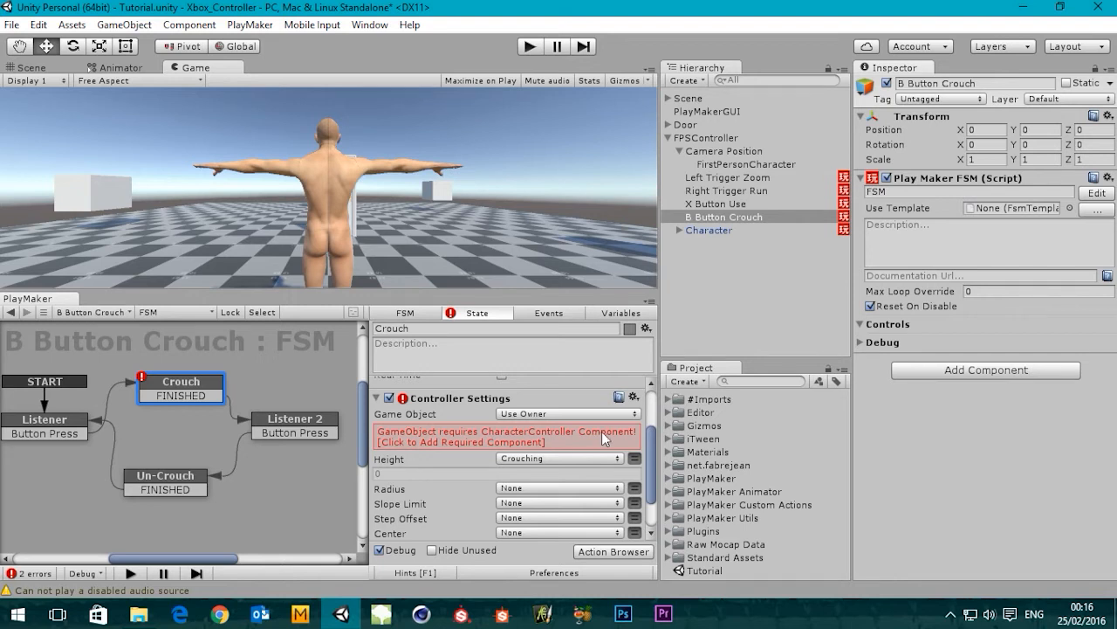
click(559, 415)
click(541, 452)
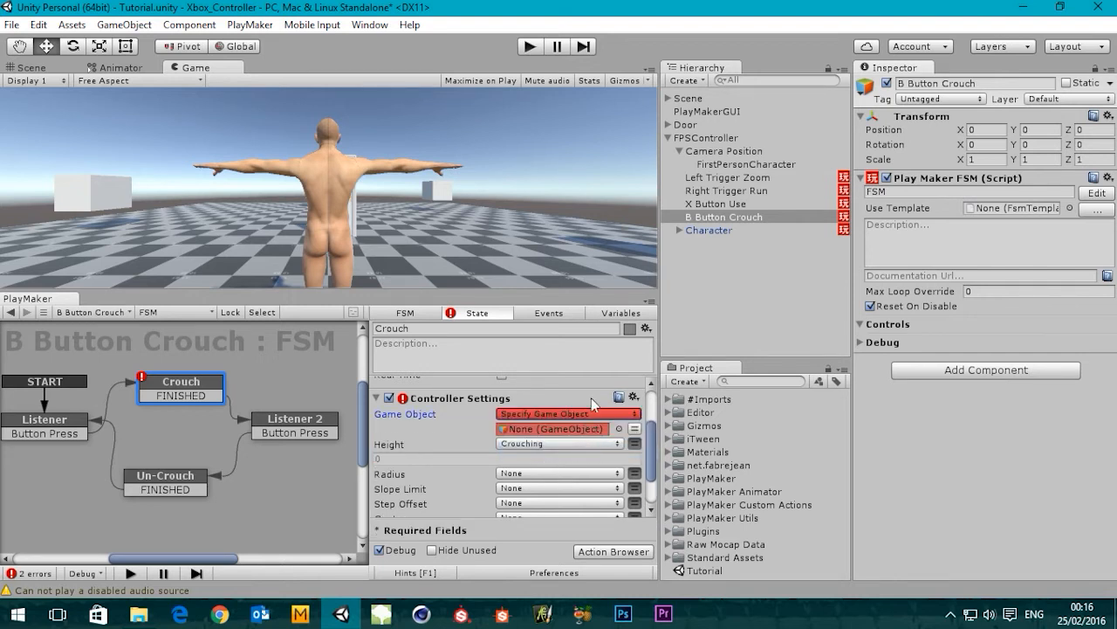
click(721, 139)
drag(721, 140, 555, 430)
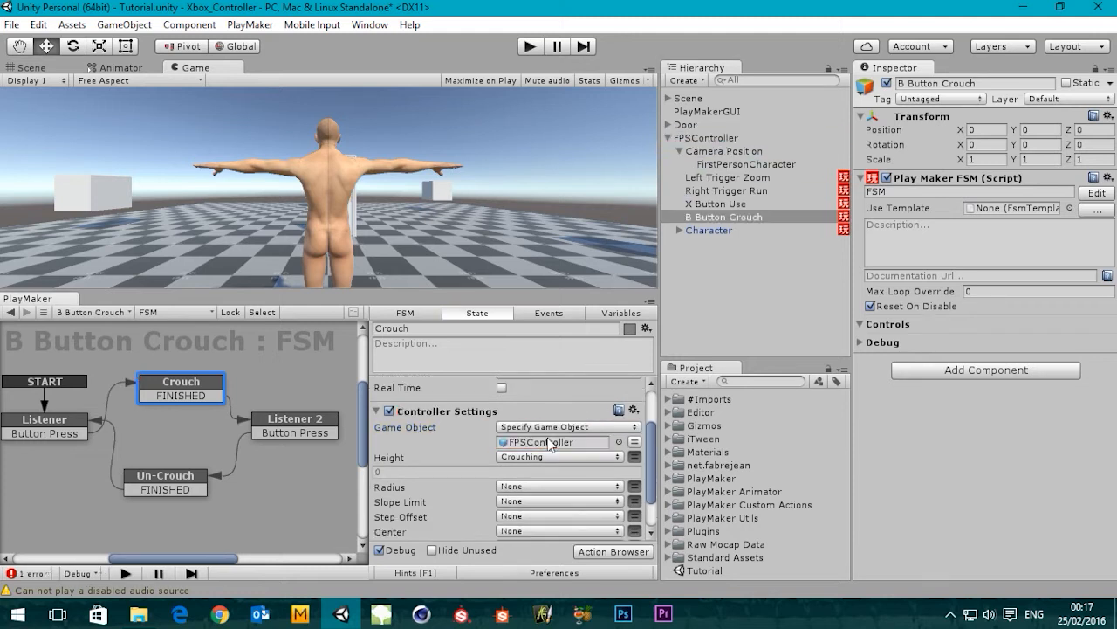
drag(652, 447, 650, 479)
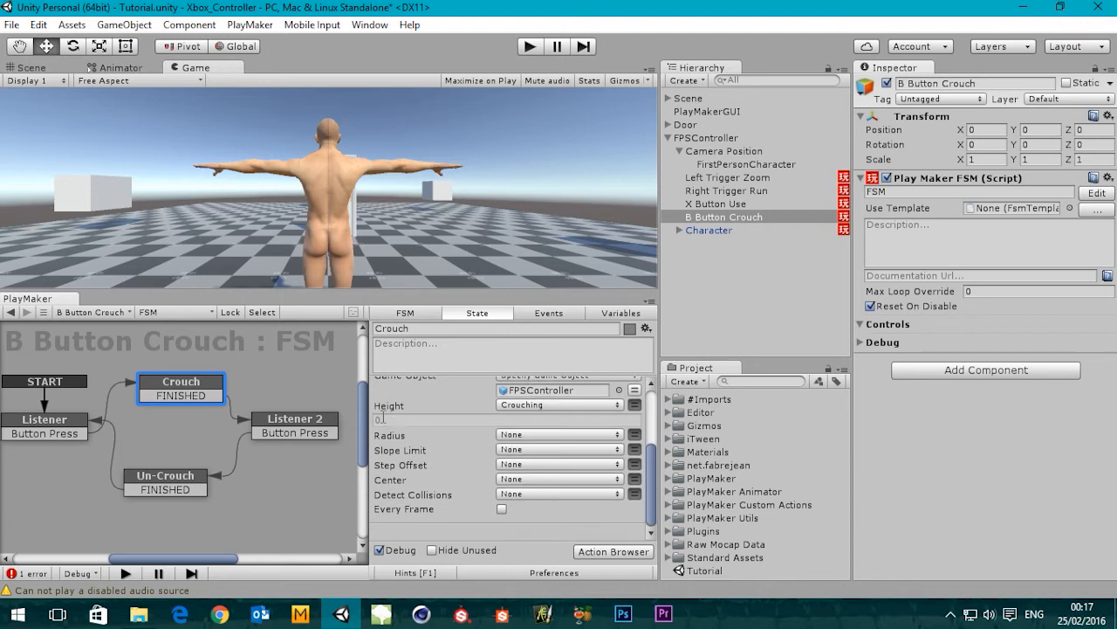
click(705, 140)
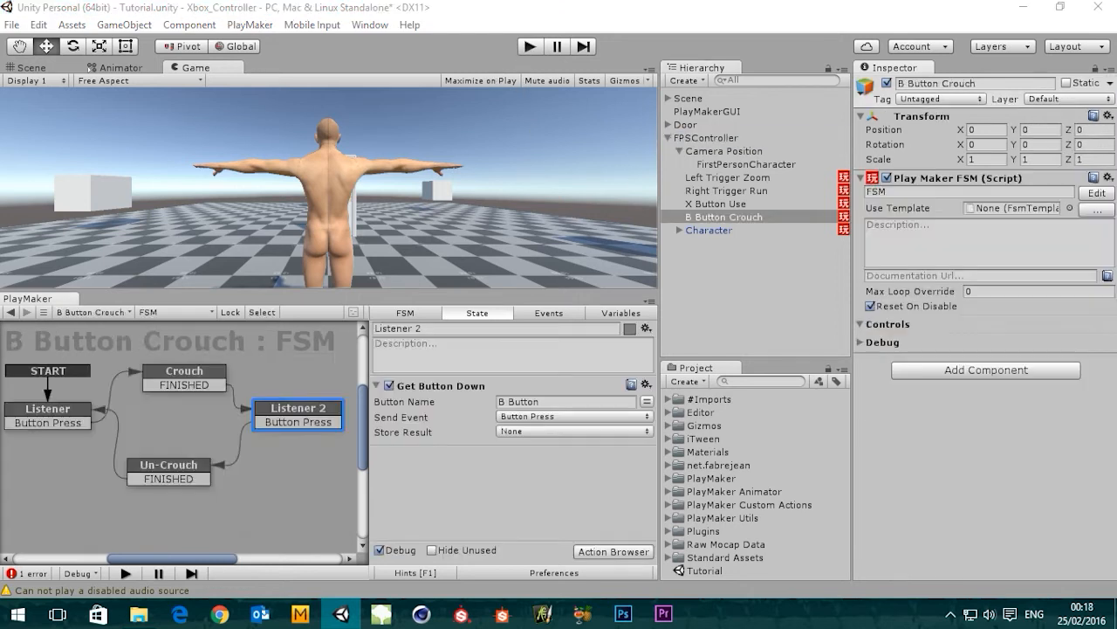
Copy the Animate Float and Controller Settings actions from the Crouch state and paste them into the Un-Crouch state
click(171, 381)
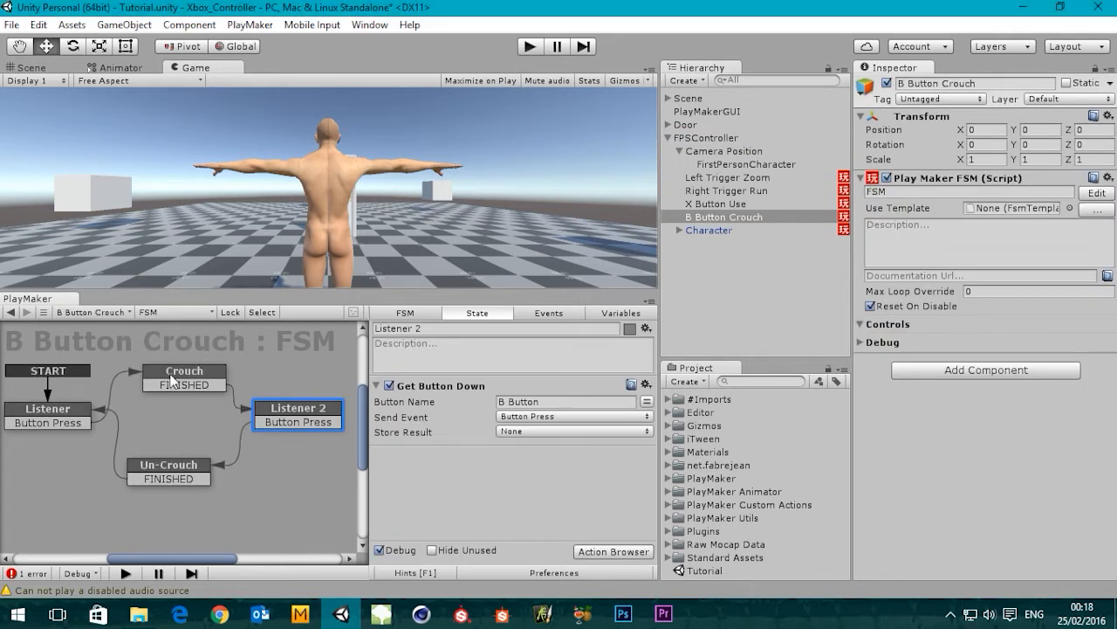
click(415, 390)
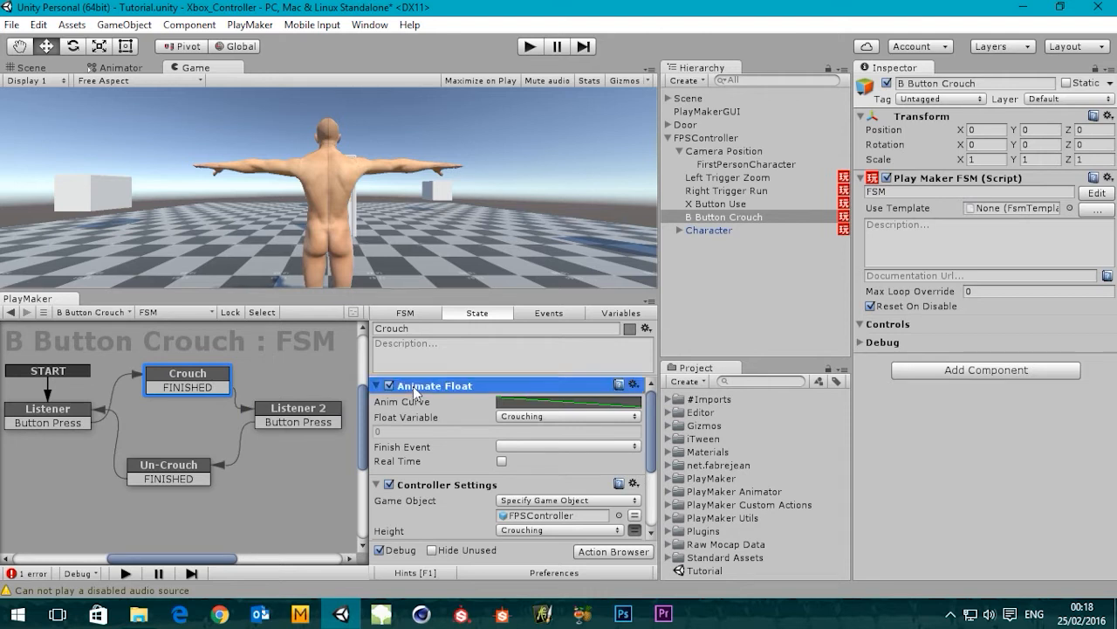
click(433, 485)
right_click(434, 485)
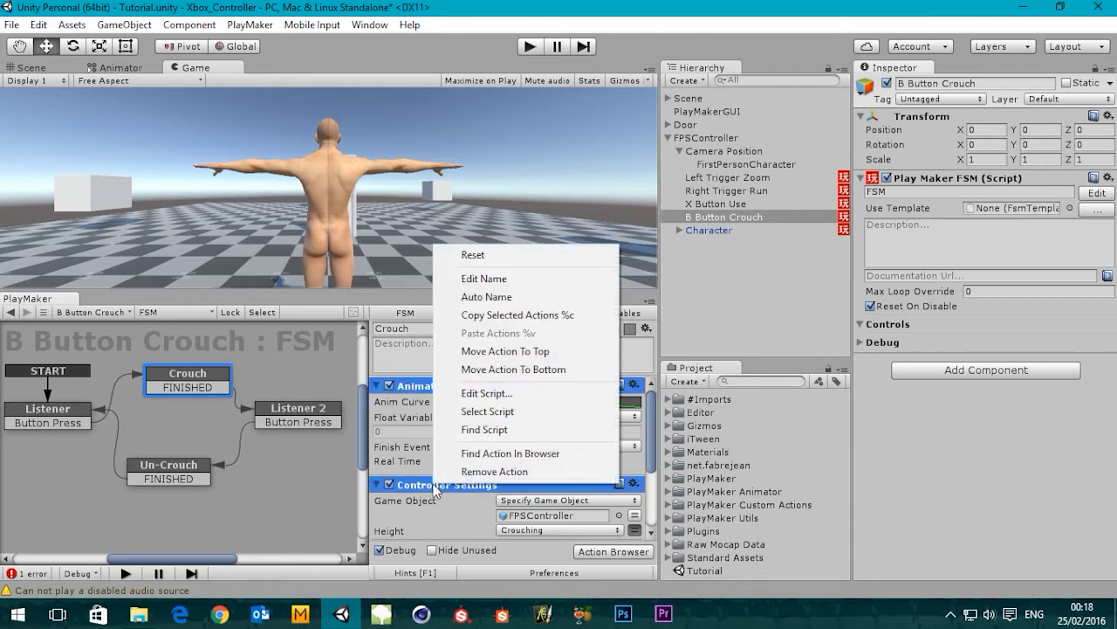
click(430, 4)
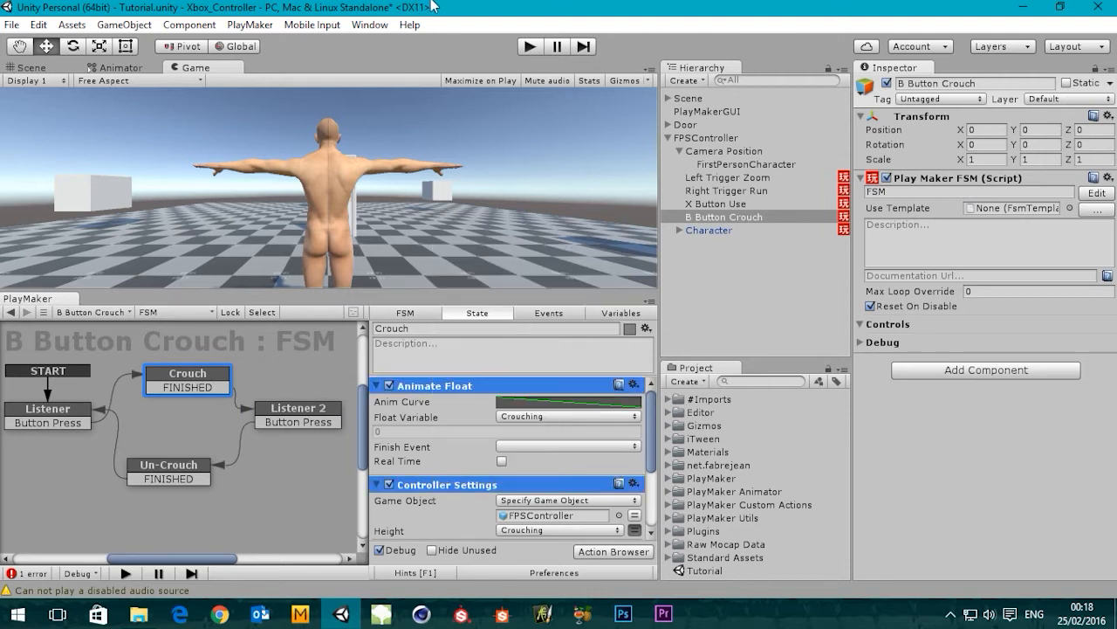
right_click(440, 392)
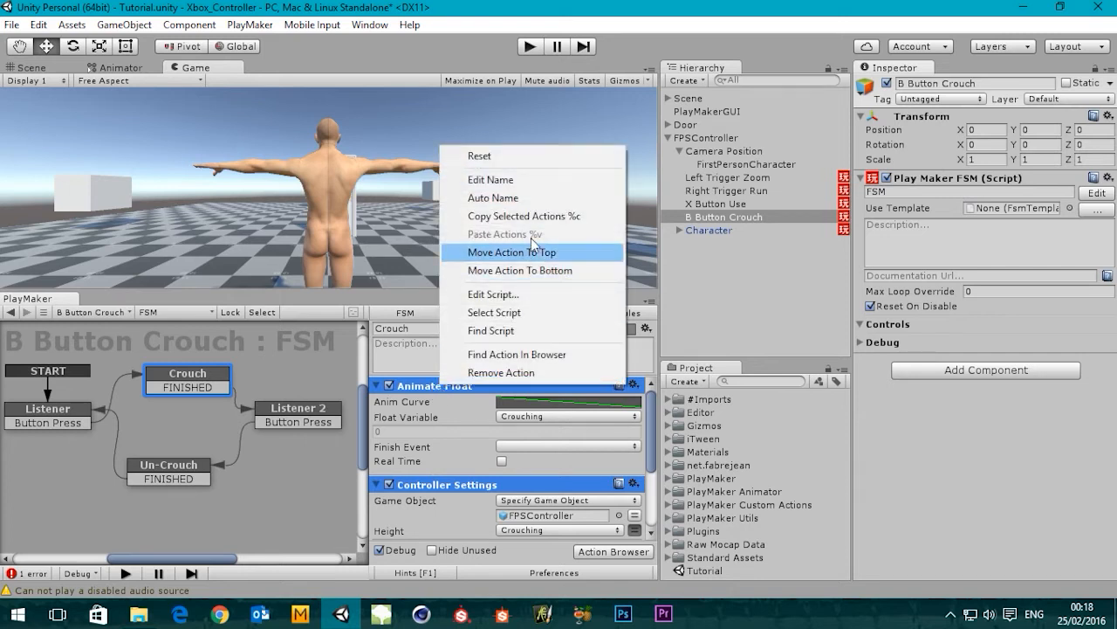
click(522, 217)
click(173, 467)
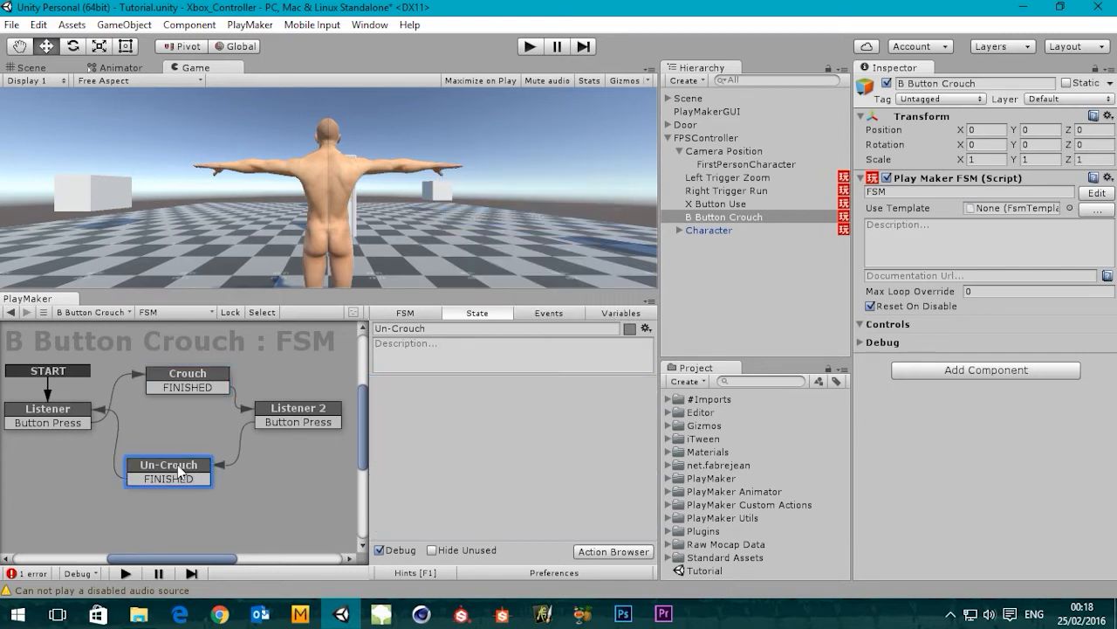
right_click(445, 420)
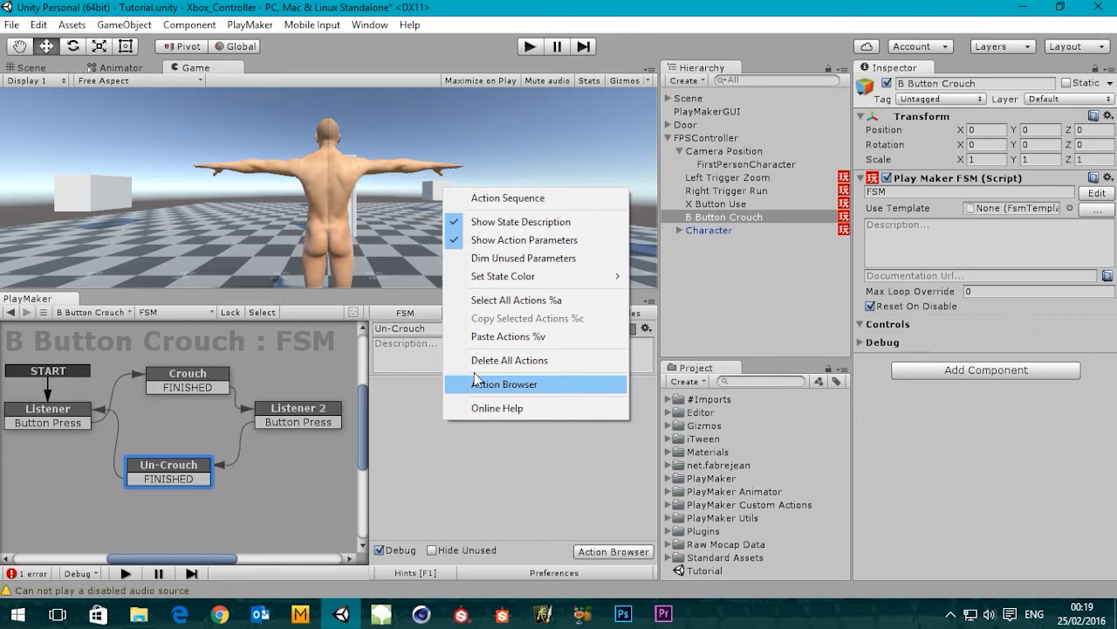
click(511, 339)
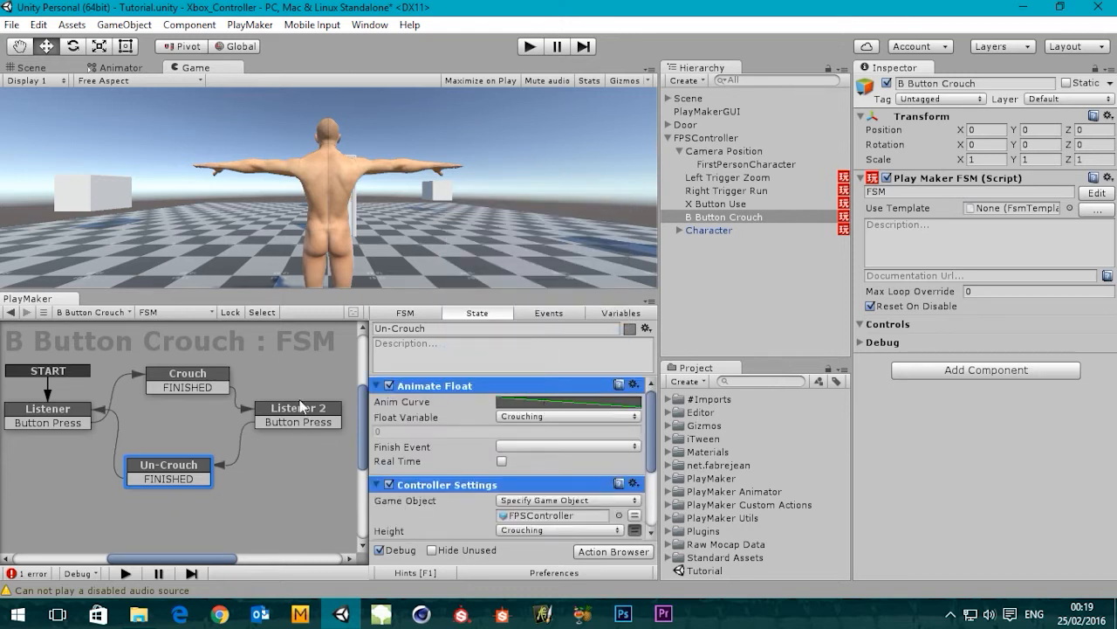
Reverse the Un-Crouch animation curve to rise from about 0.85 at time 0 to about 1.7 at time 0.5
click(551, 403)
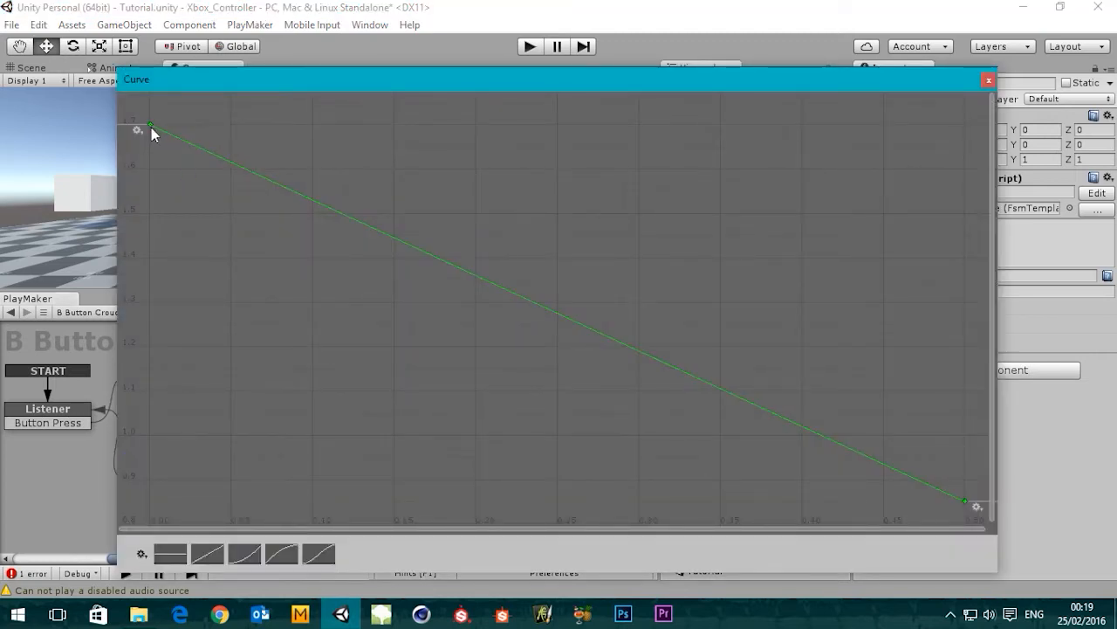
drag(151, 127, 154, 509)
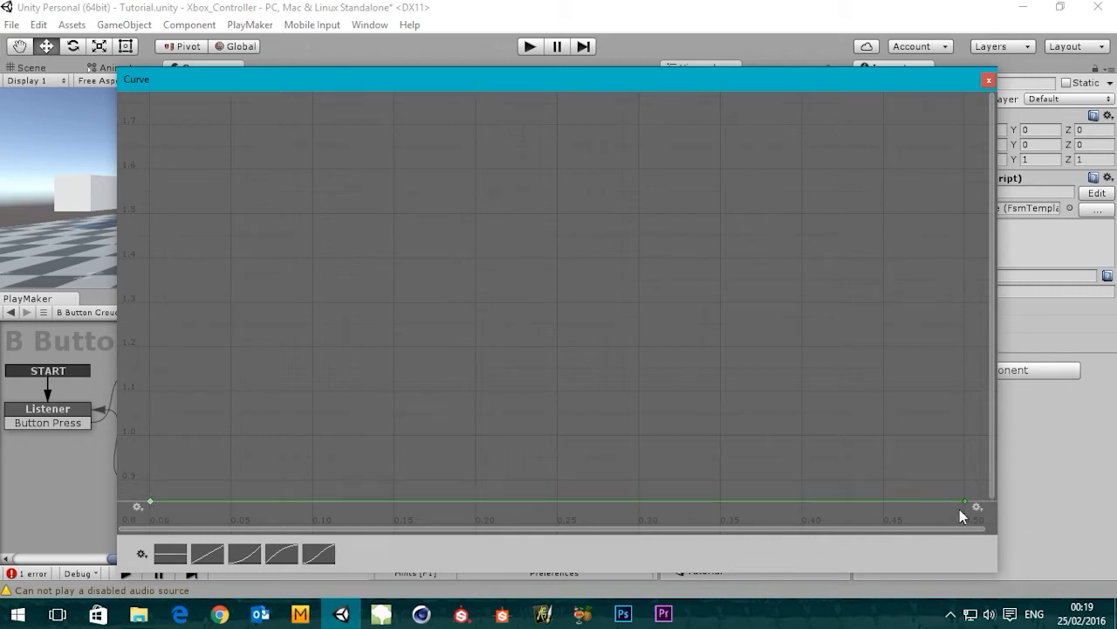
drag(965, 500, 960, 154)
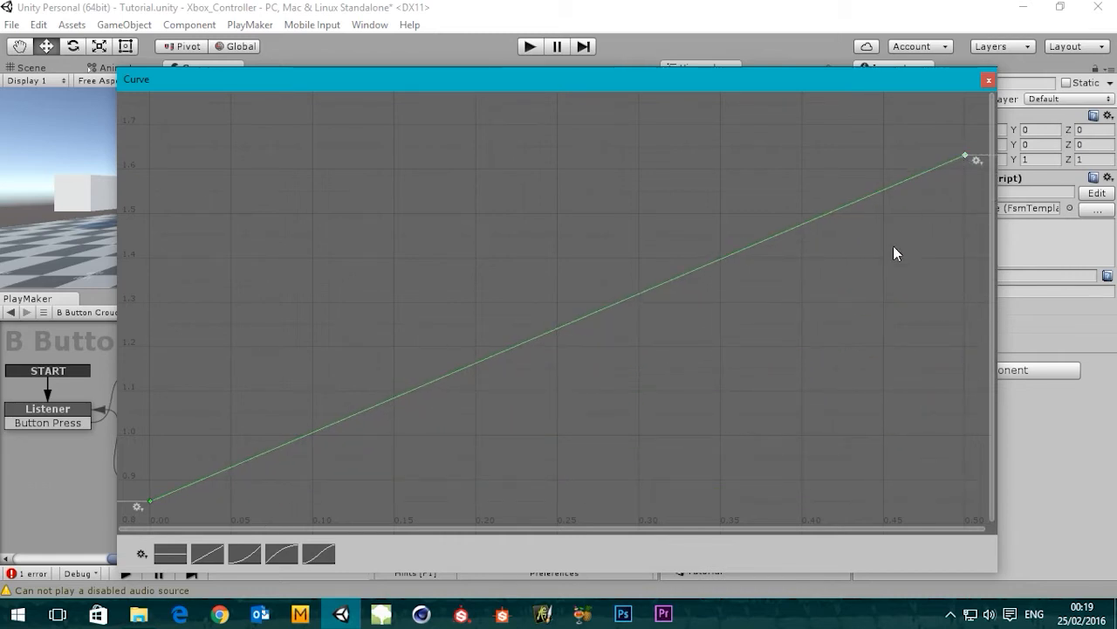
middle_drag(874, 246, 812, 252)
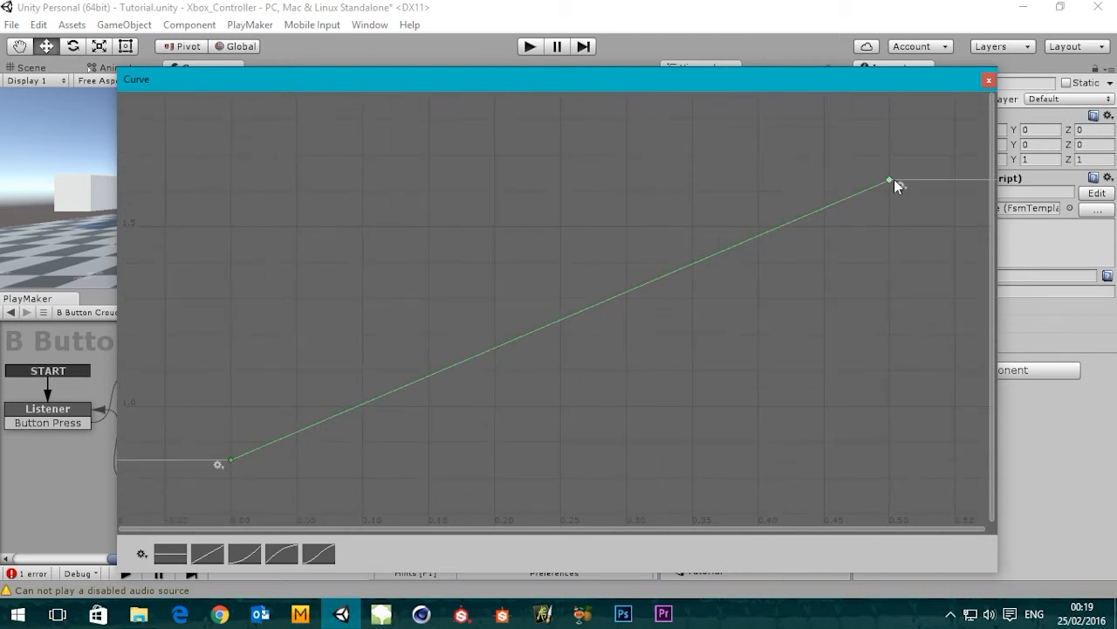
drag(891, 181, 888, 151)
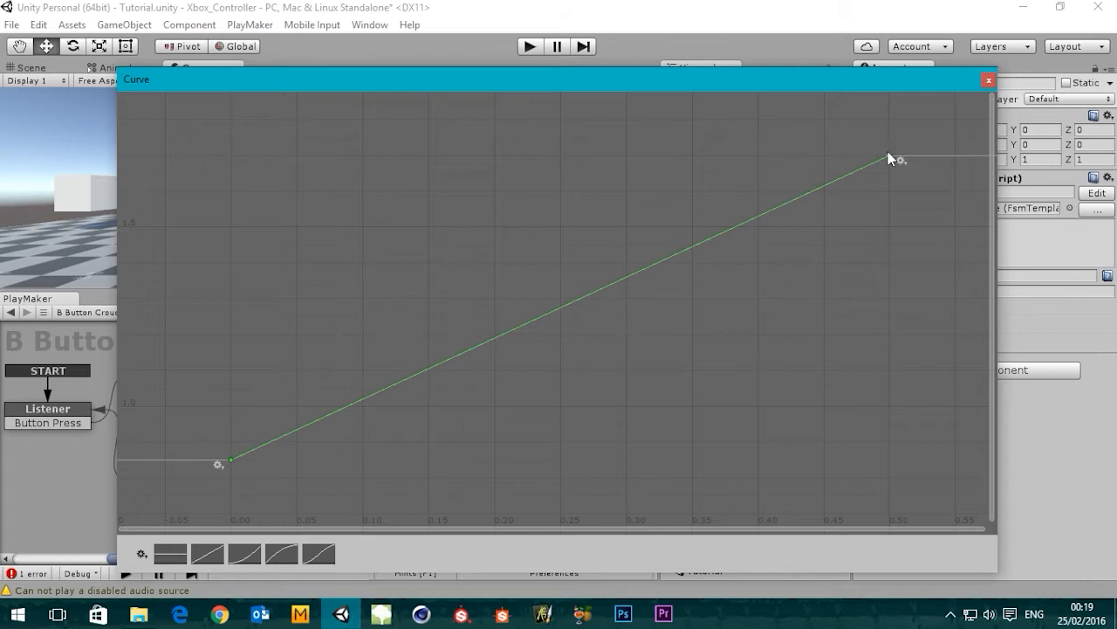
click(988, 81)
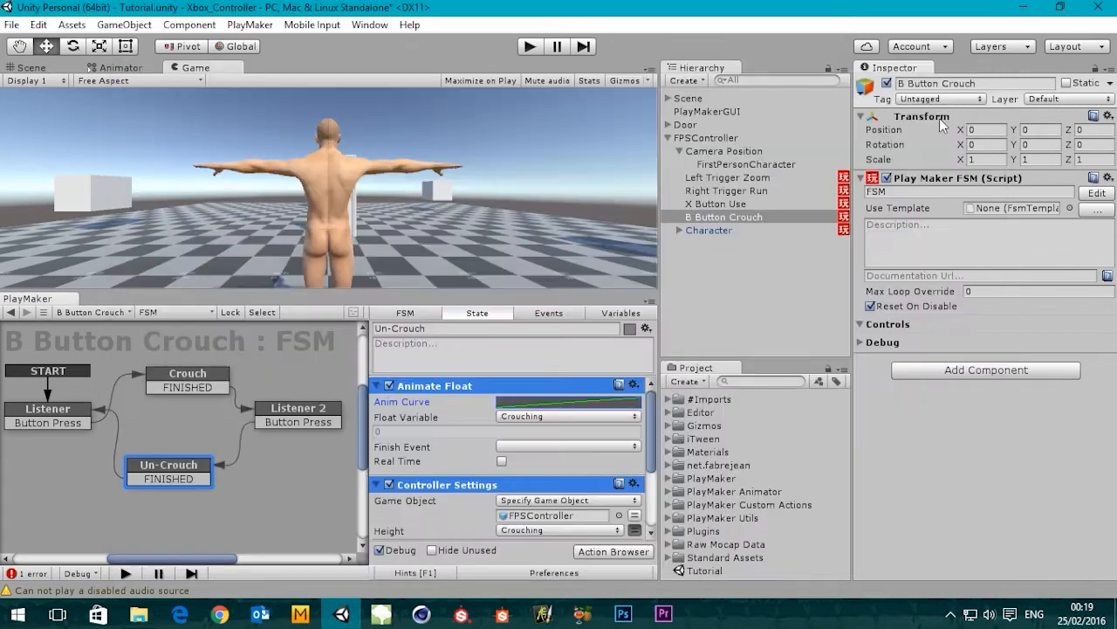
Enable Every Frame on the Controller Settings action in the Crouch state
mouse_move(651, 428)
mouse_down()
mouse_move(648, 482)
mouse_move(646, 422)
mouse_up()
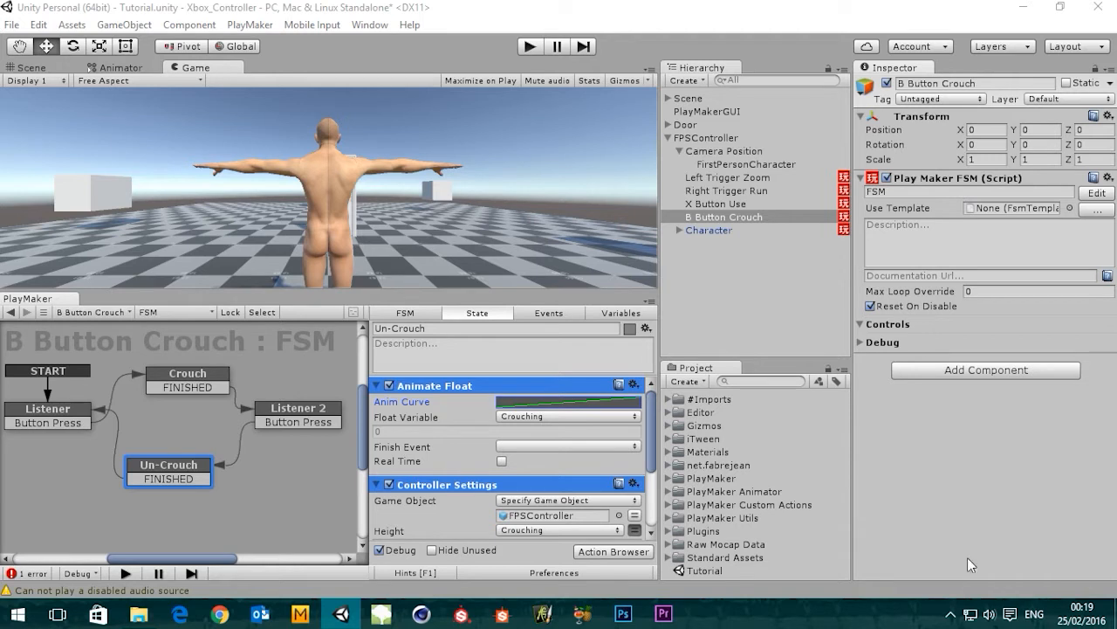
click(219, 378)
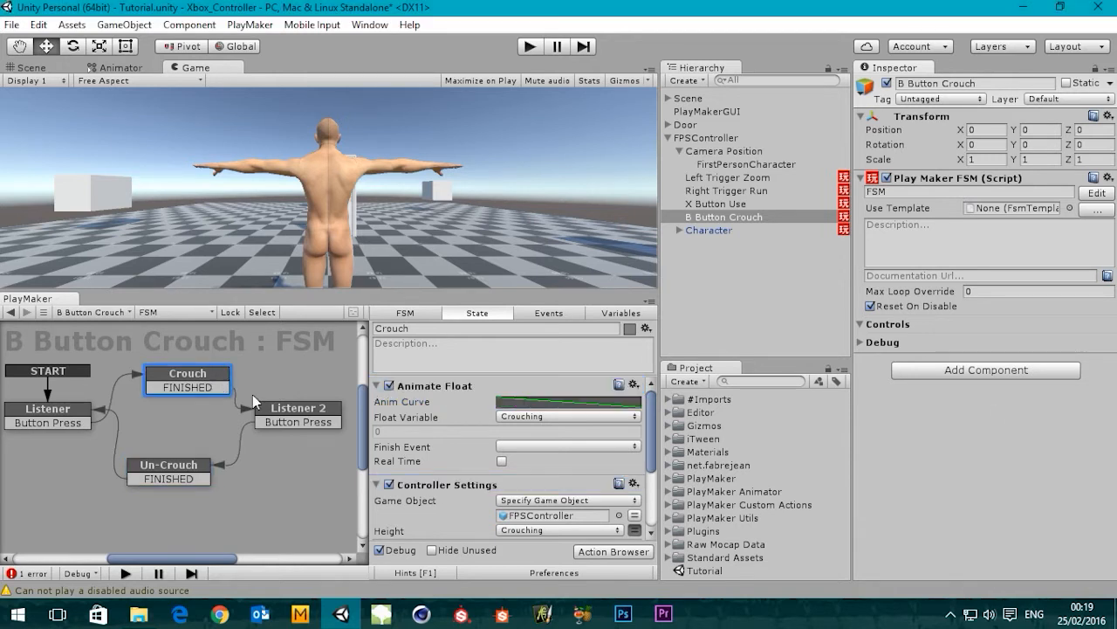
drag(653, 438, 650, 506)
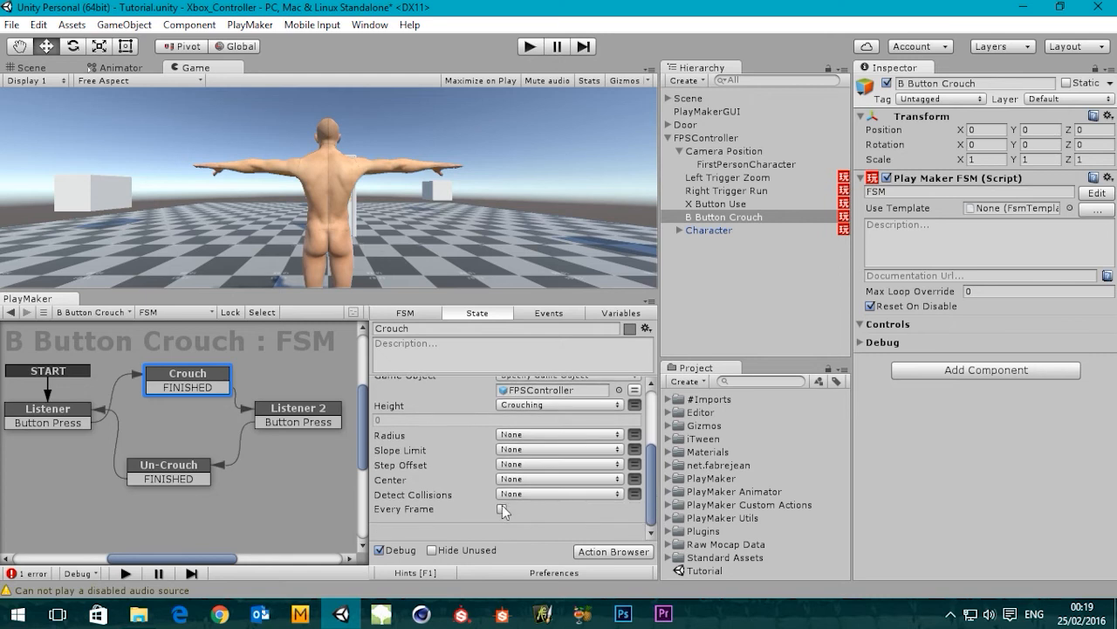
click(502, 509)
Enable Every Frame on the Un-Crouch state's Controller Settings action and play-test the crouch
click(179, 472)
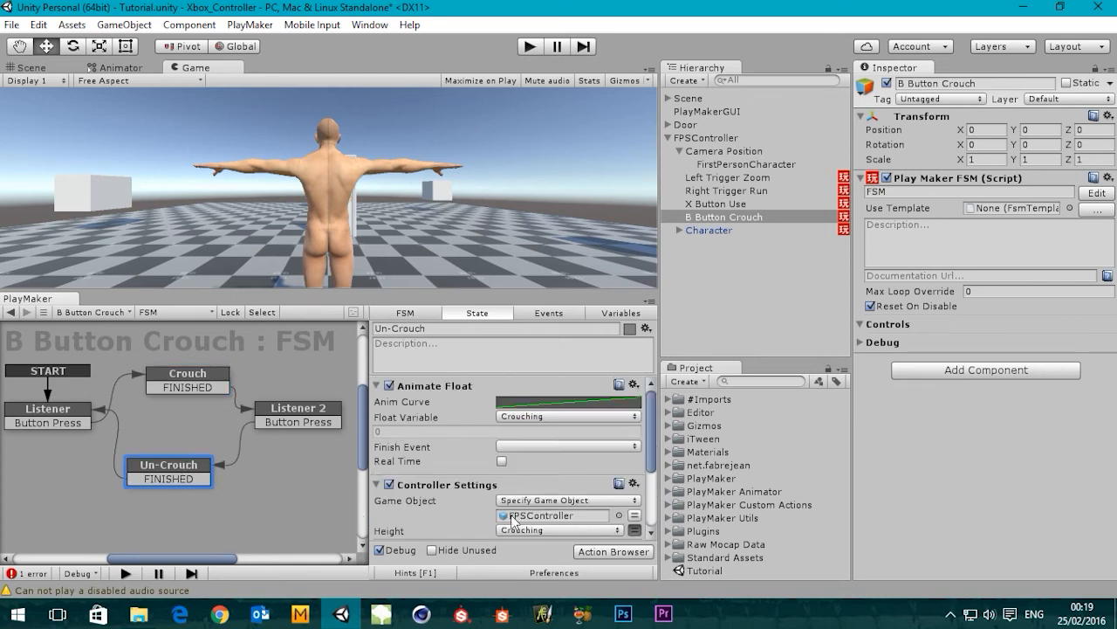
mouse_move(651, 446)
mouse_down()
mouse_move(650, 498)
mouse_move(656, 454)
mouse_up()
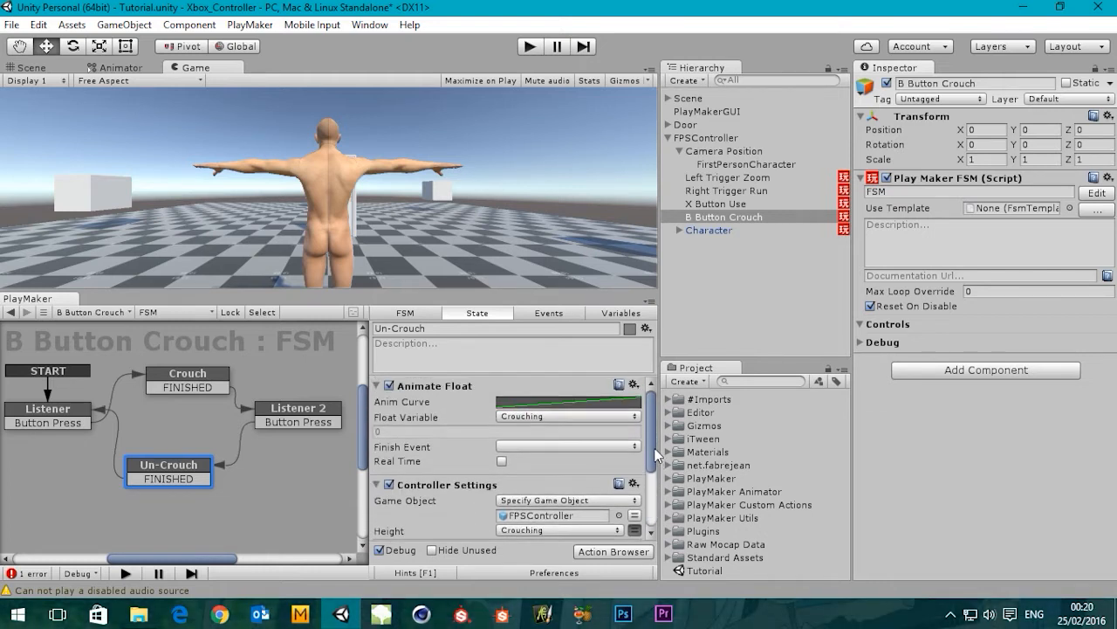
click(530, 47)
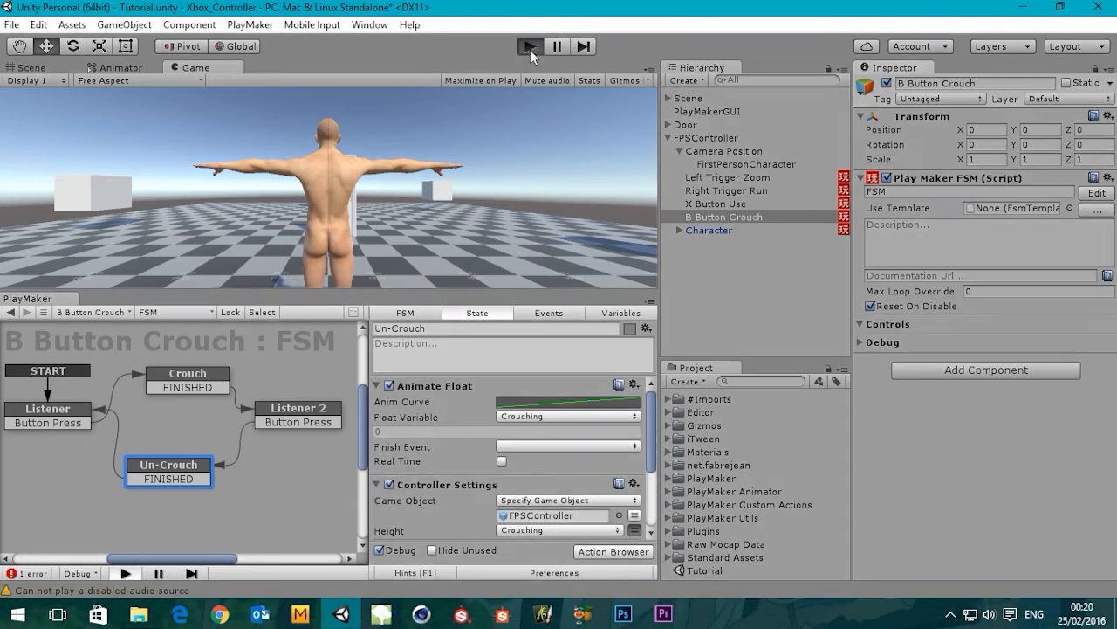
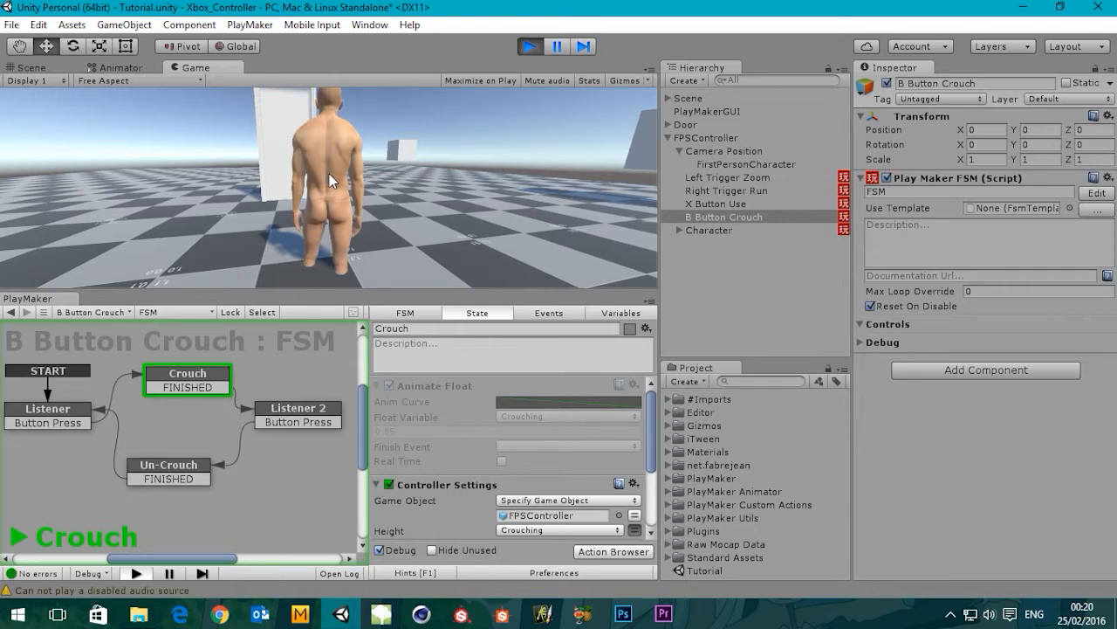
click(530, 46)
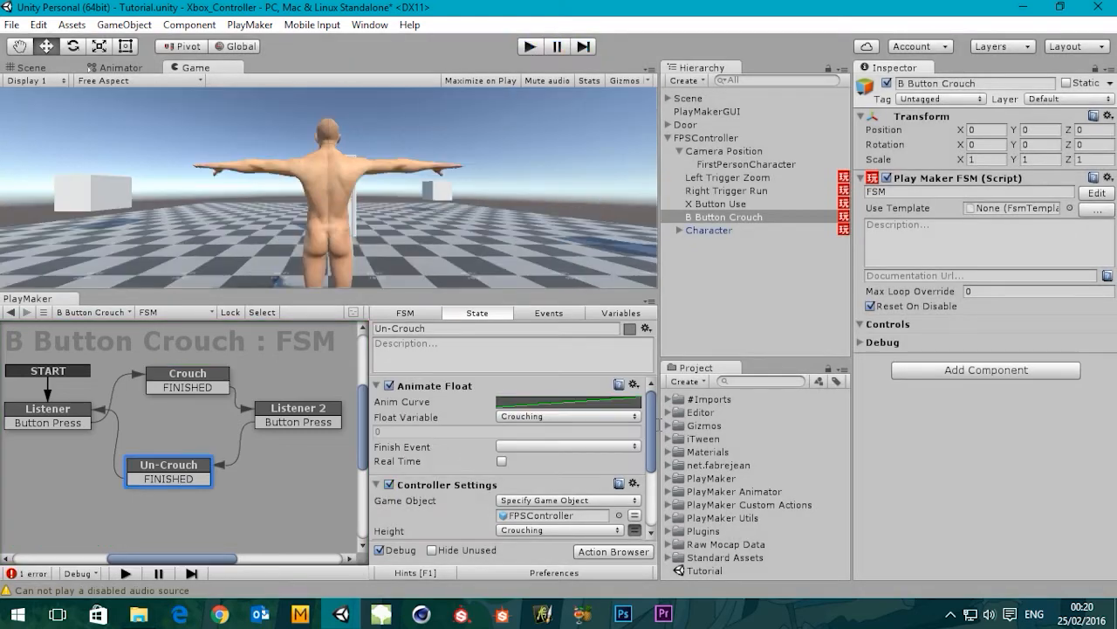
Review the Controller Settings actions in the Crouch and Un-Crouch states, plus the Listener state's button action
click(174, 379)
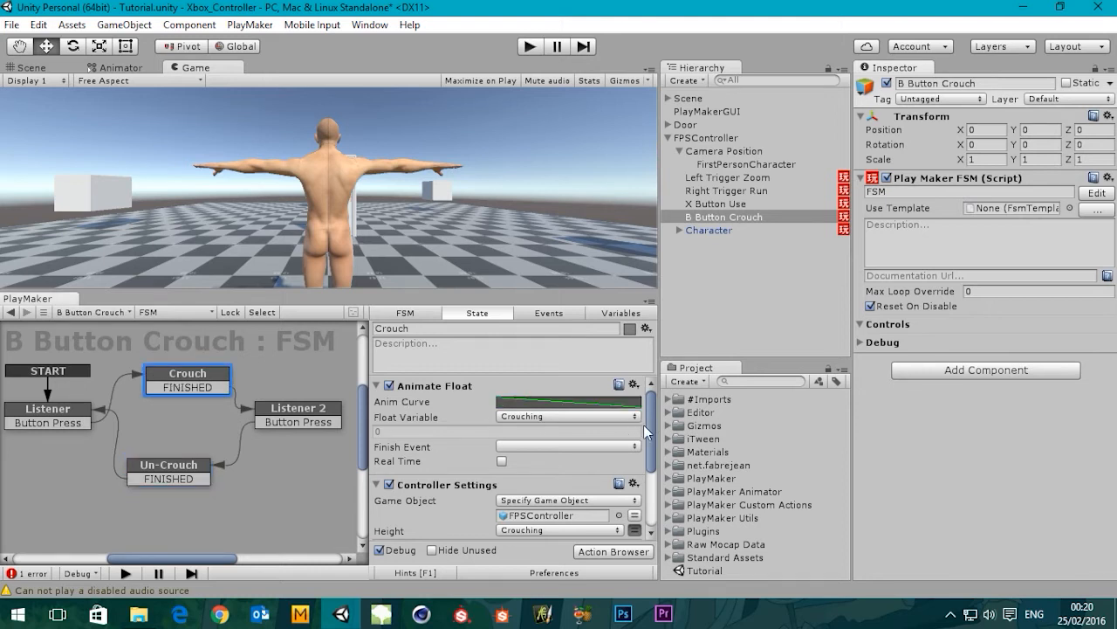
drag(651, 428, 644, 465)
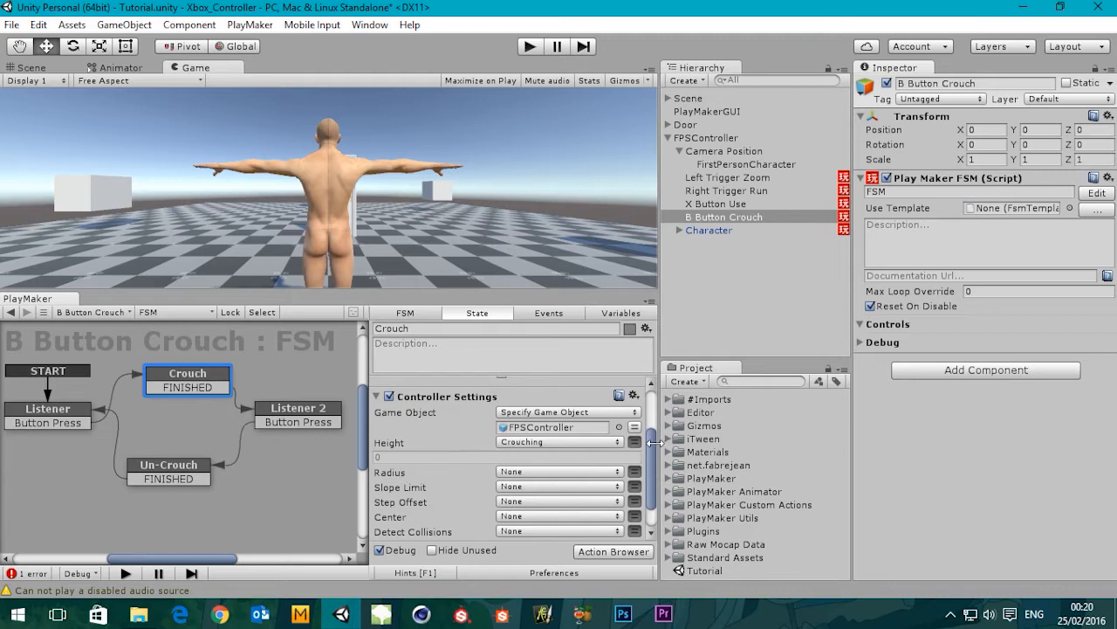
drag(648, 451, 648, 490)
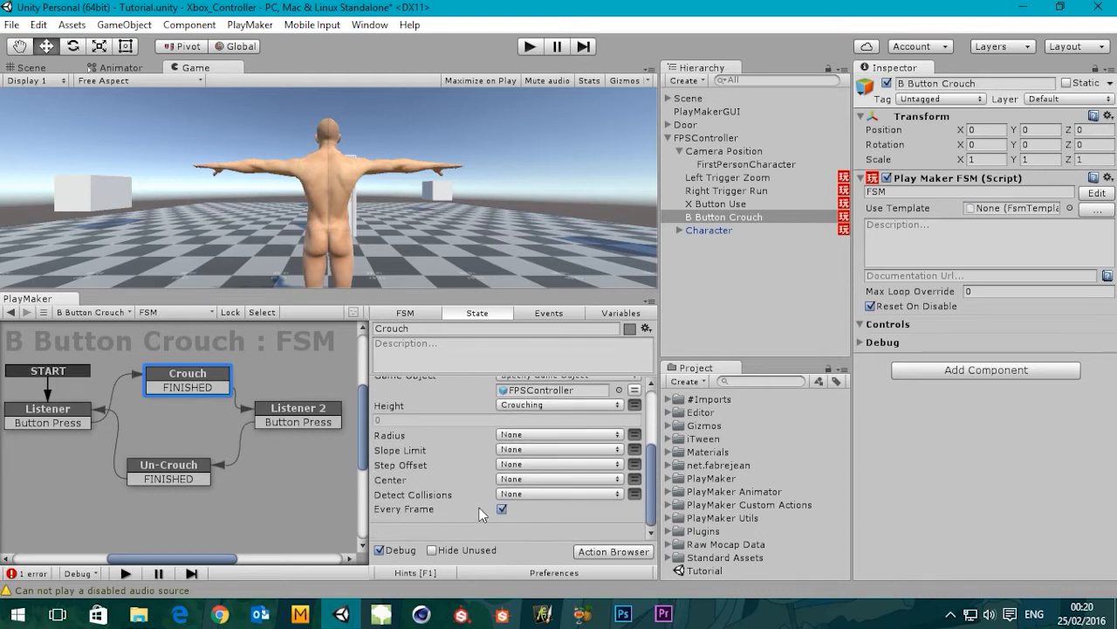
click(160, 470)
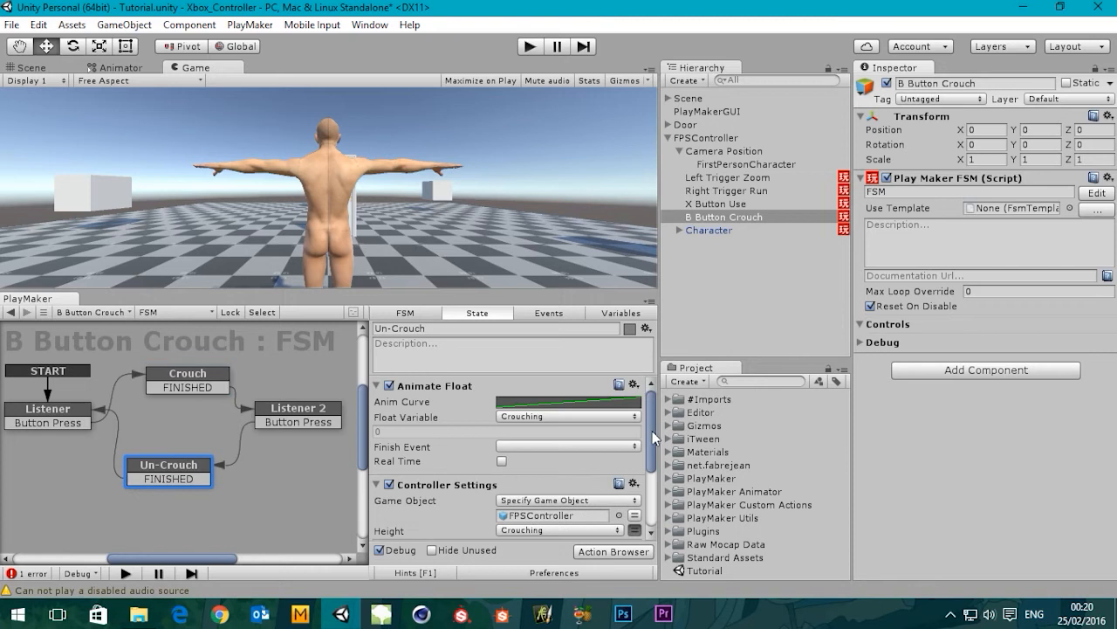
drag(652, 430, 646, 469)
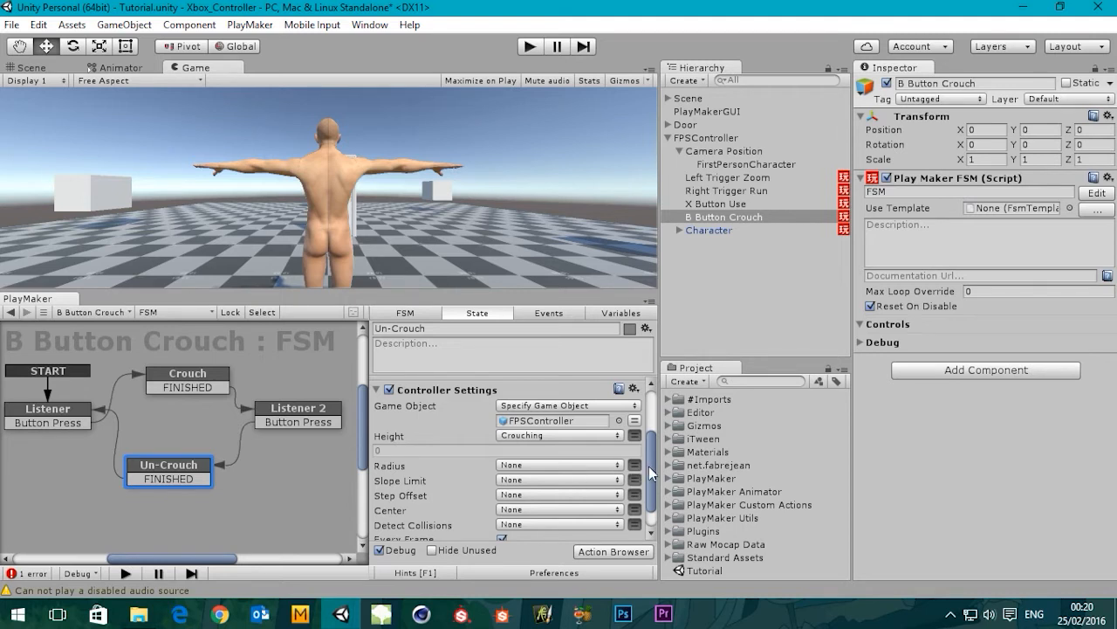
drag(649, 466, 651, 492)
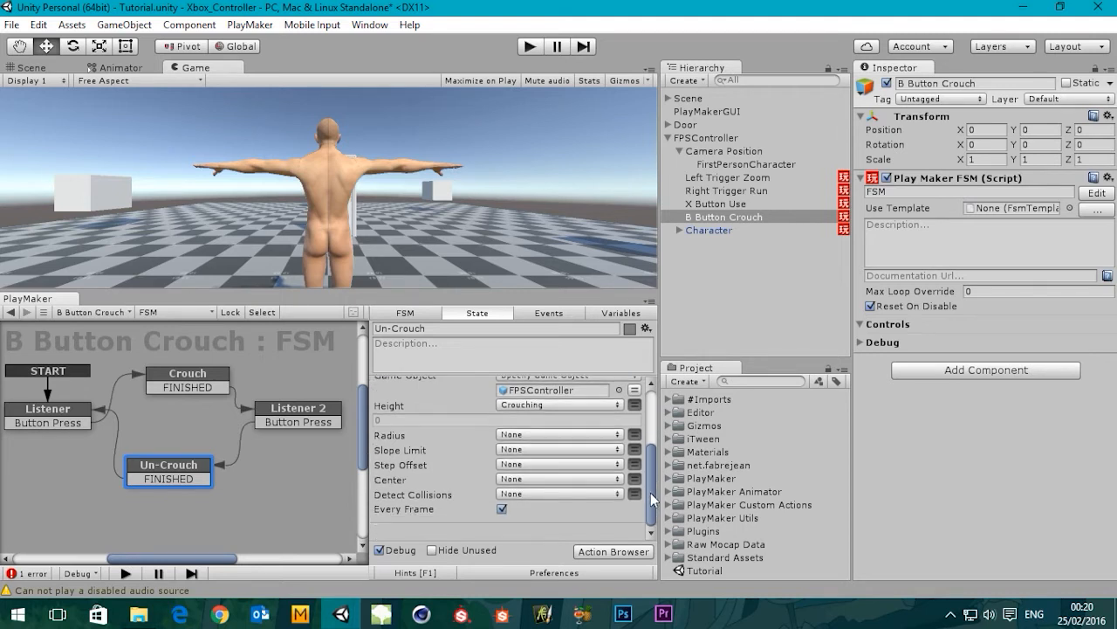
click(61, 410)
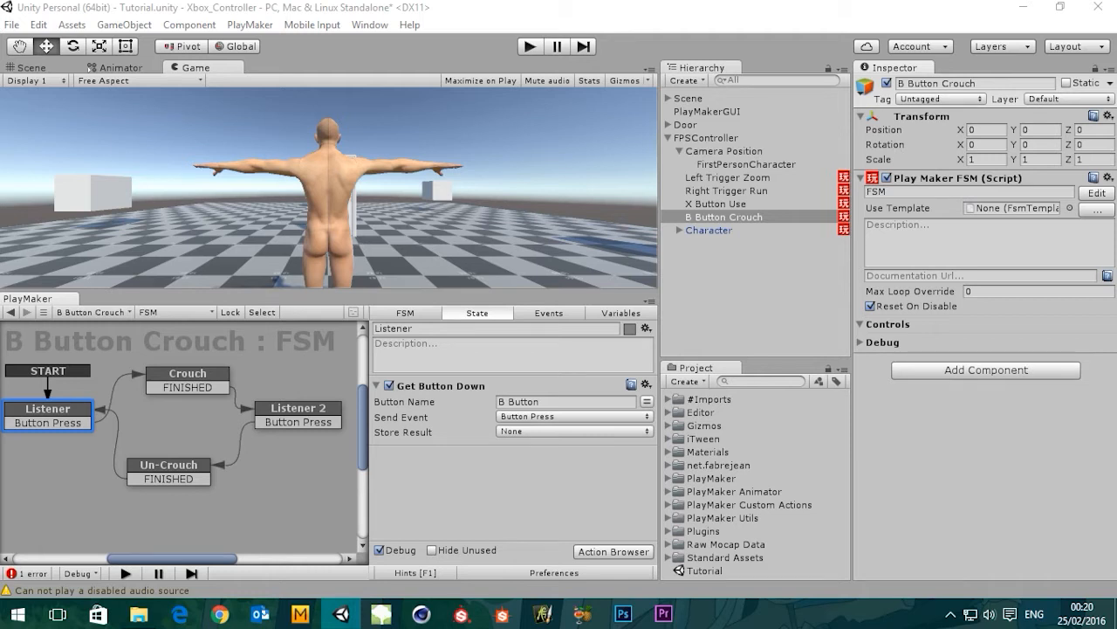
Compare the position values of the Character and its parent FPSController
click(711, 230)
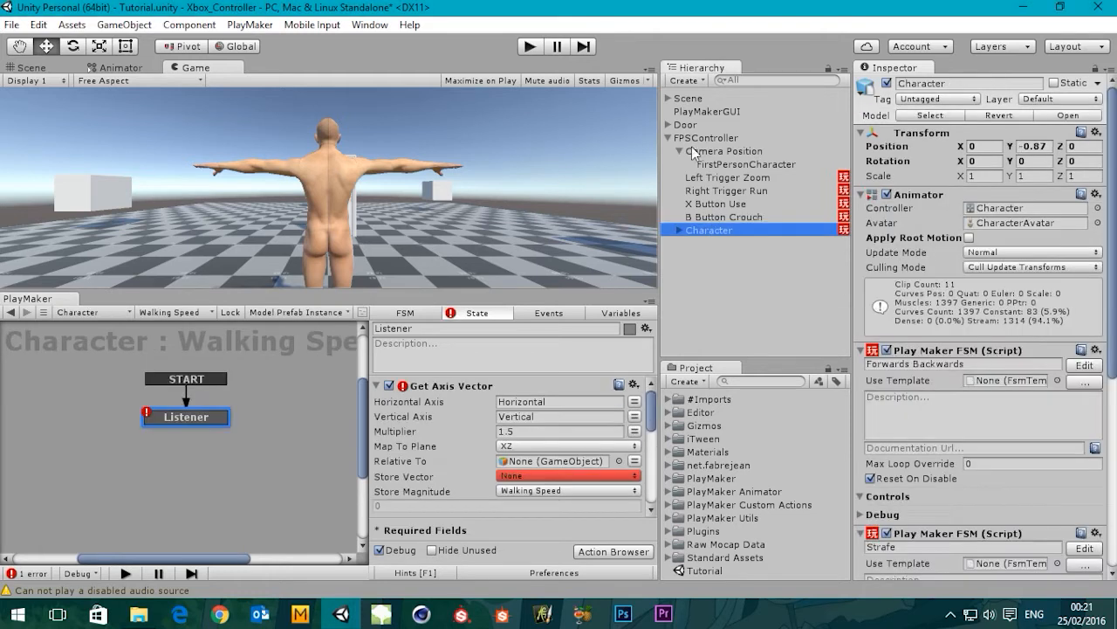
click(709, 138)
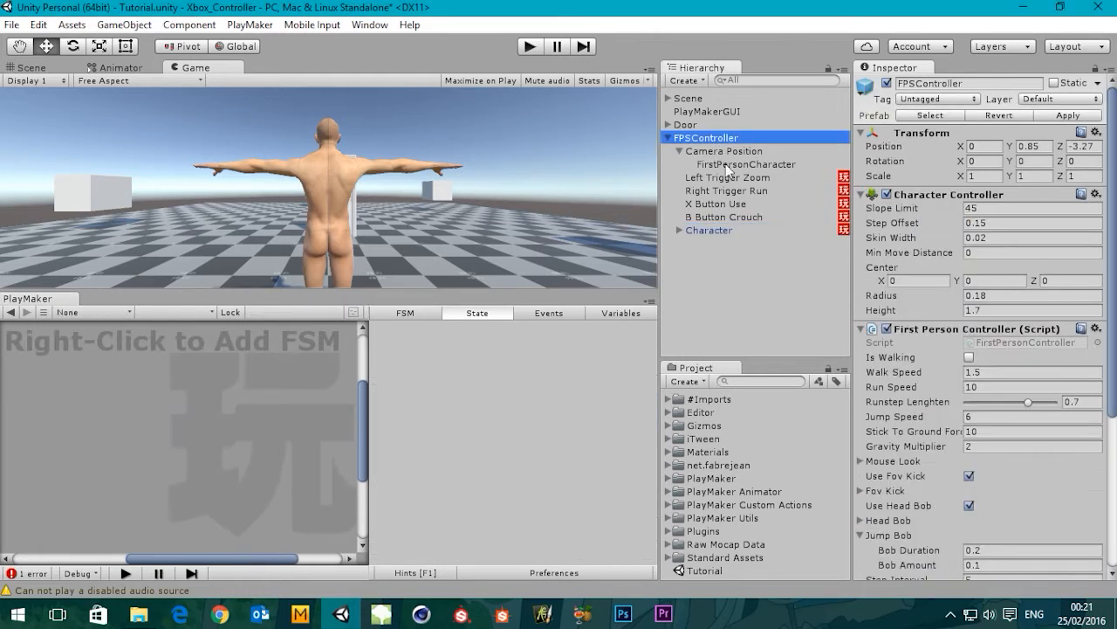
click(712, 231)
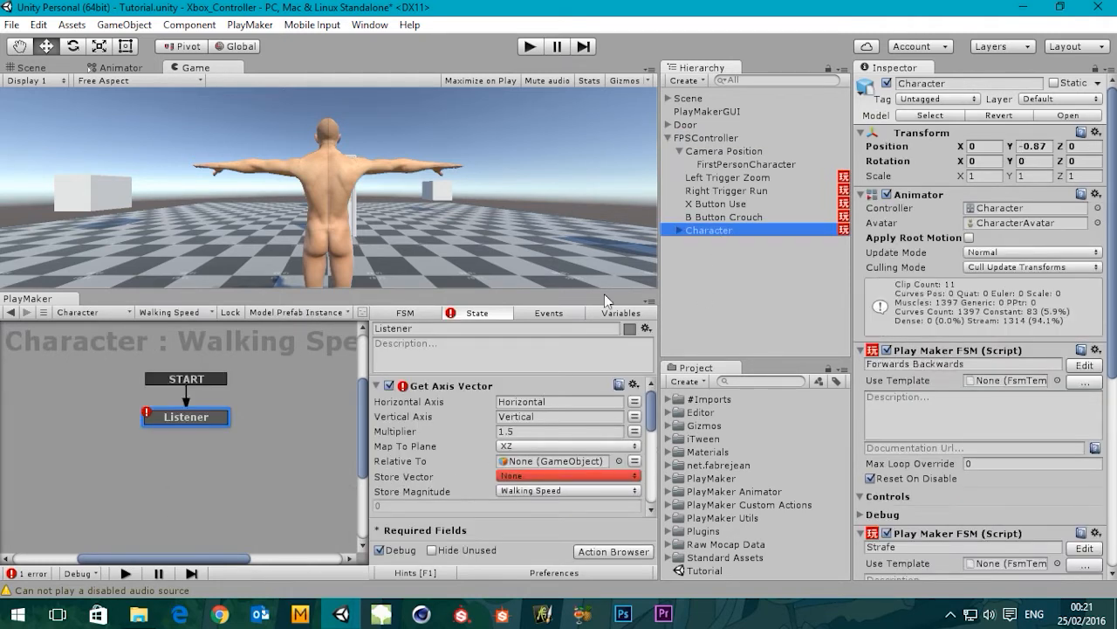
Search the actions for iTween and add I Tween Move To to the Crouch state of B Button Crouch
click(725, 217)
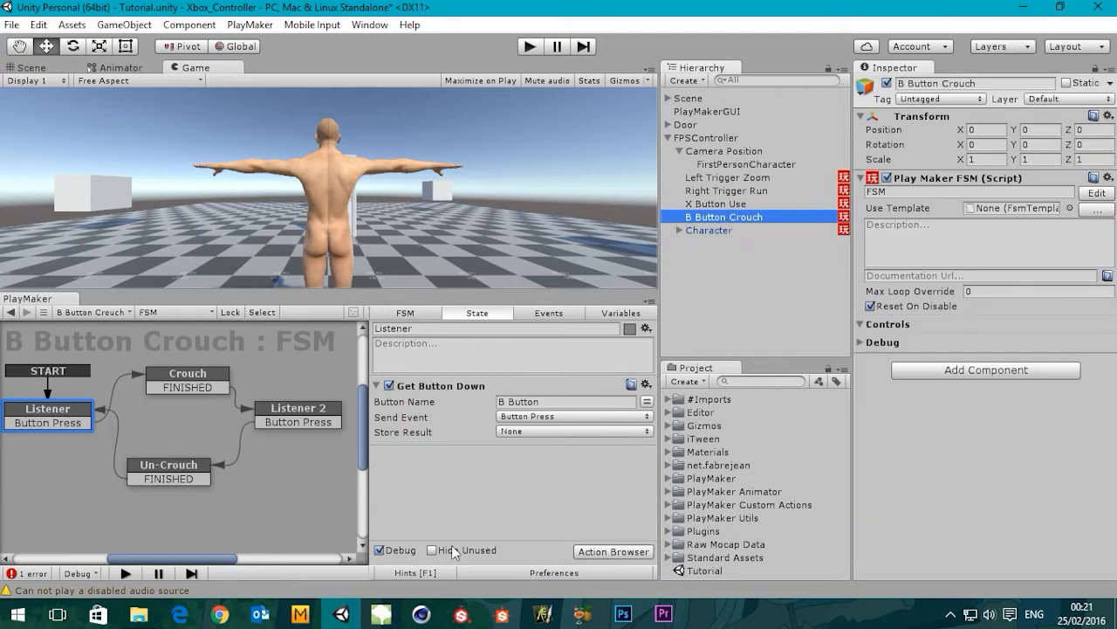
click(196, 376)
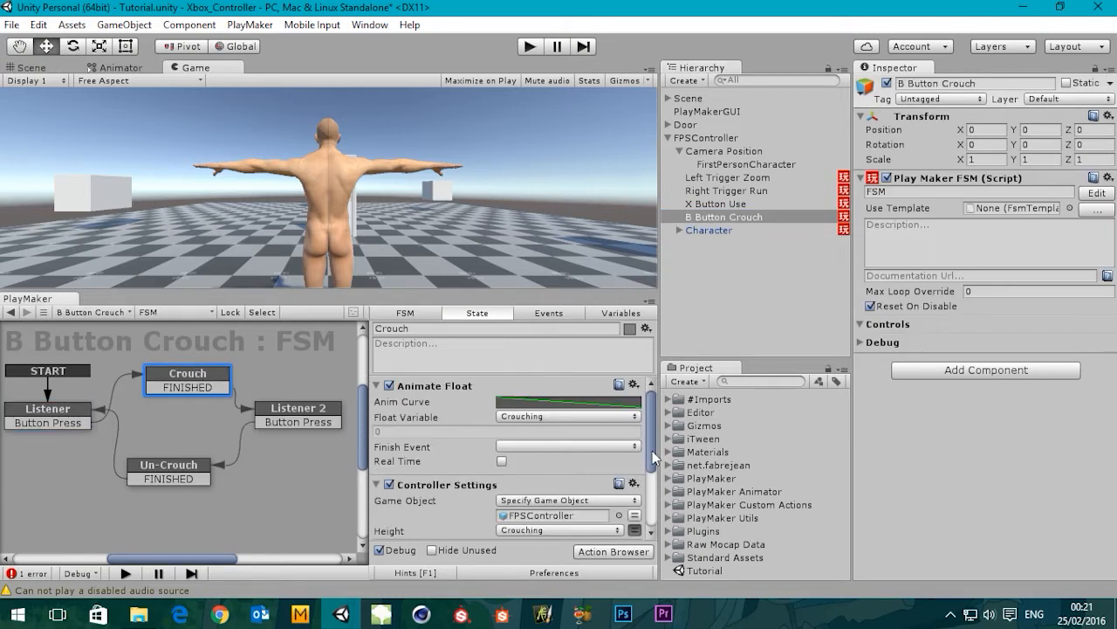
drag(652, 450, 658, 527)
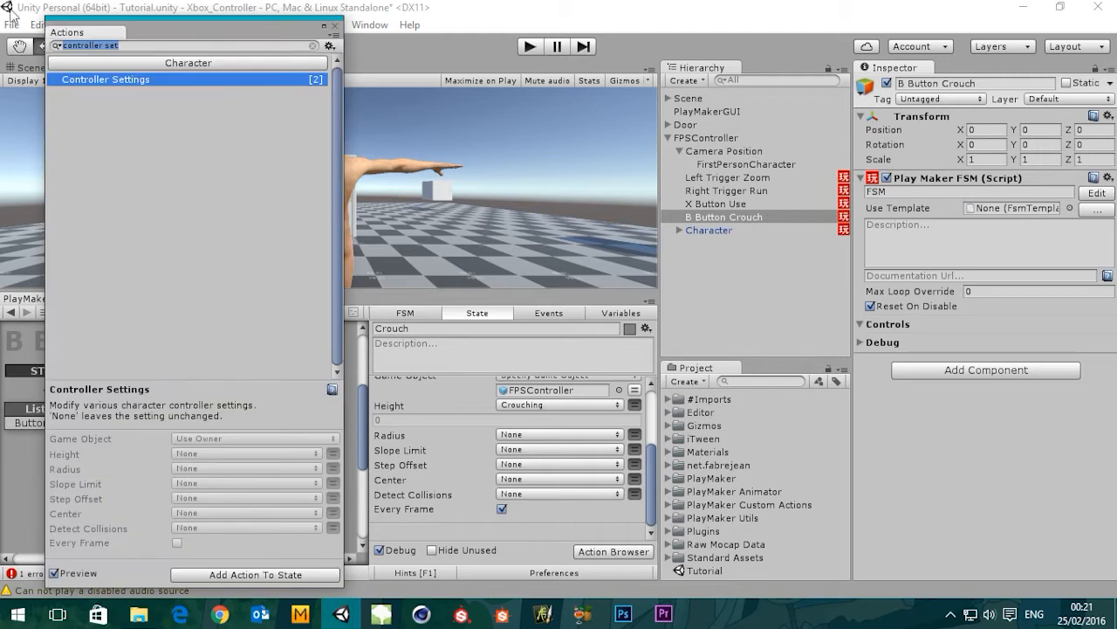
key(BackSpace)
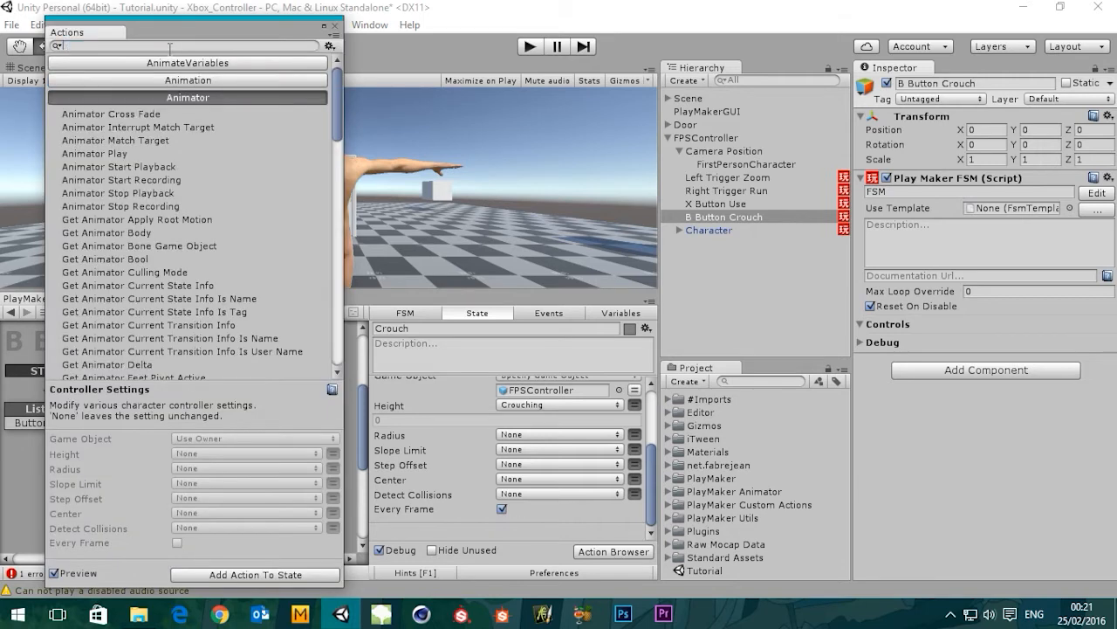
text(ITWEE)
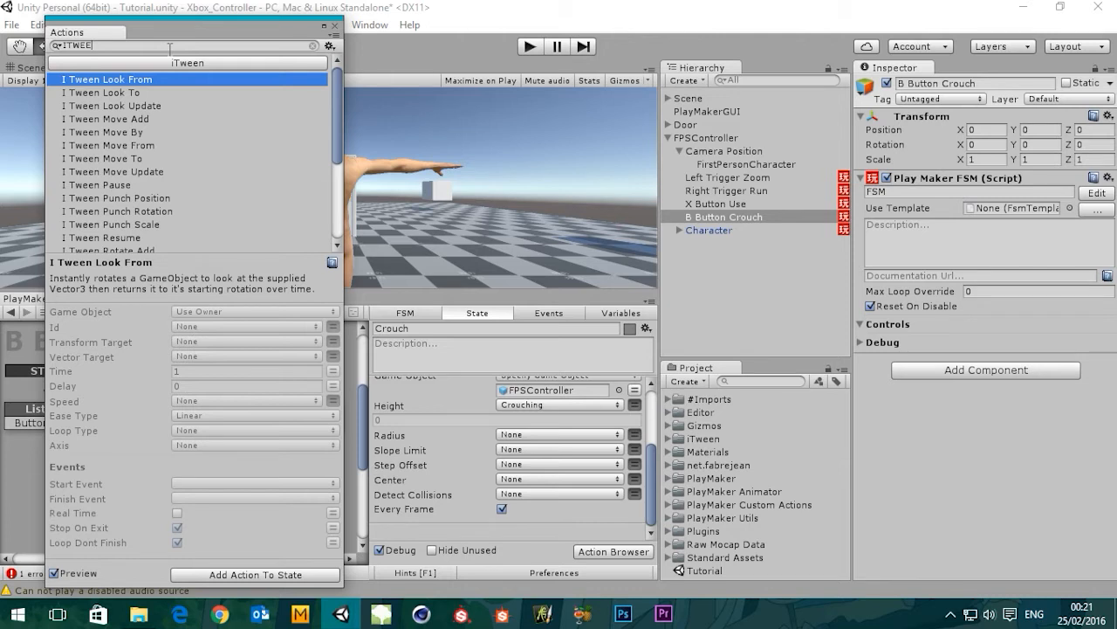
click(104, 158)
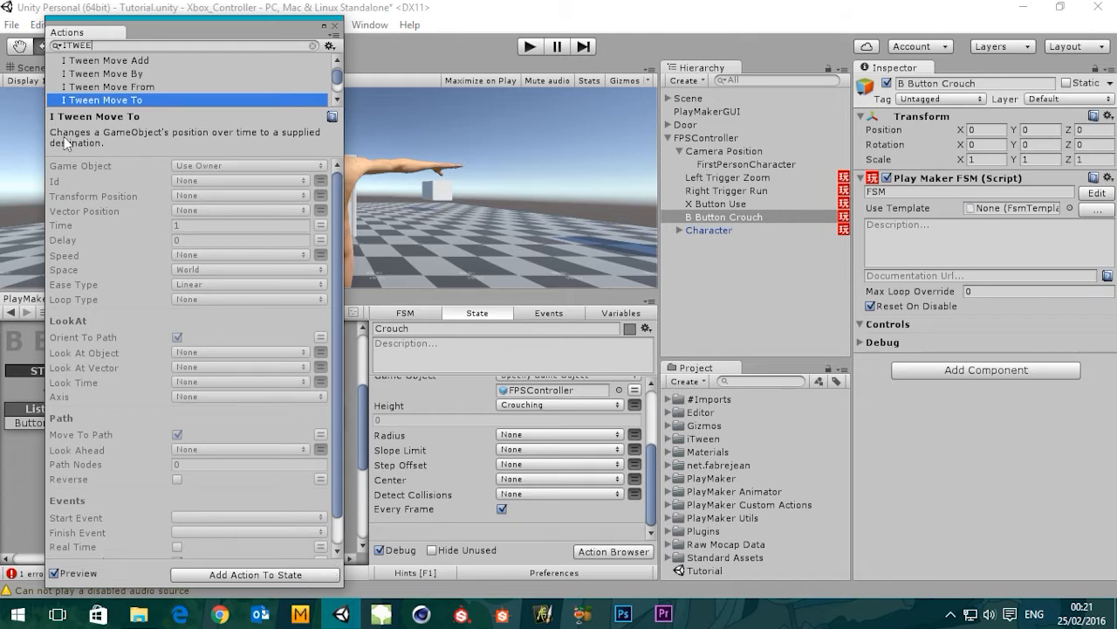
double_click(114, 98)
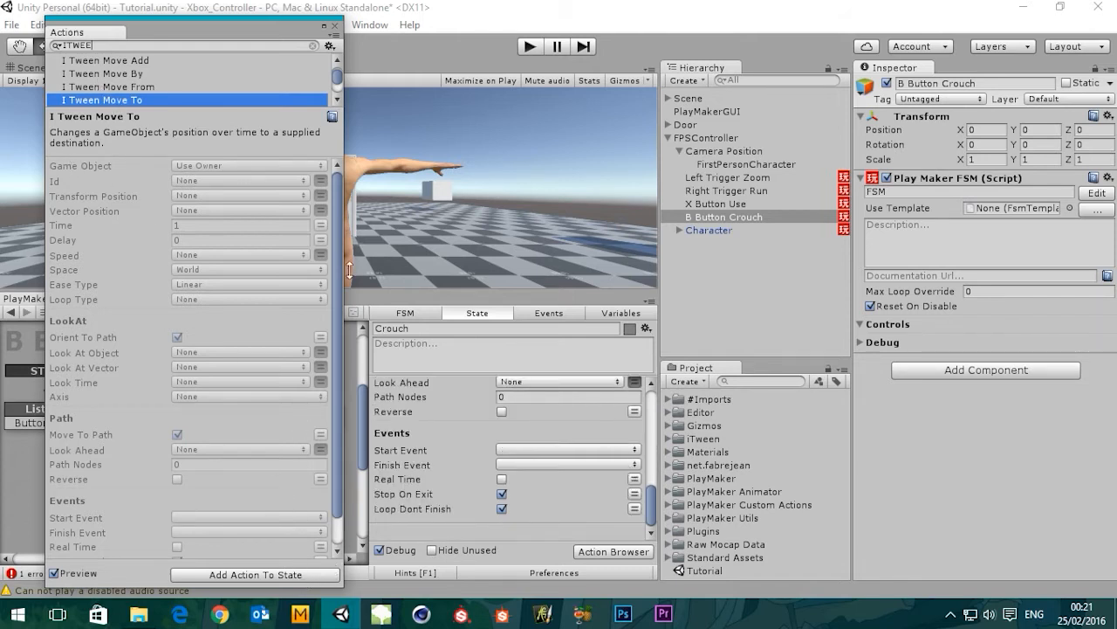
click(335, 27)
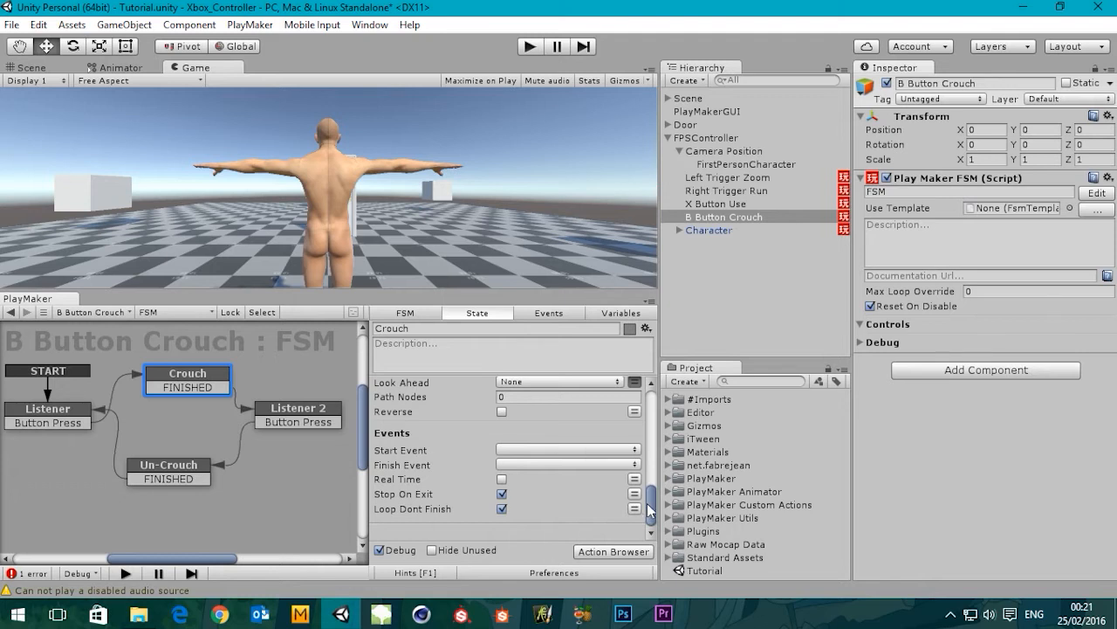
Point the I Tween Move To action at the Character using Specify Game Object
drag(647, 503, 657, 452)
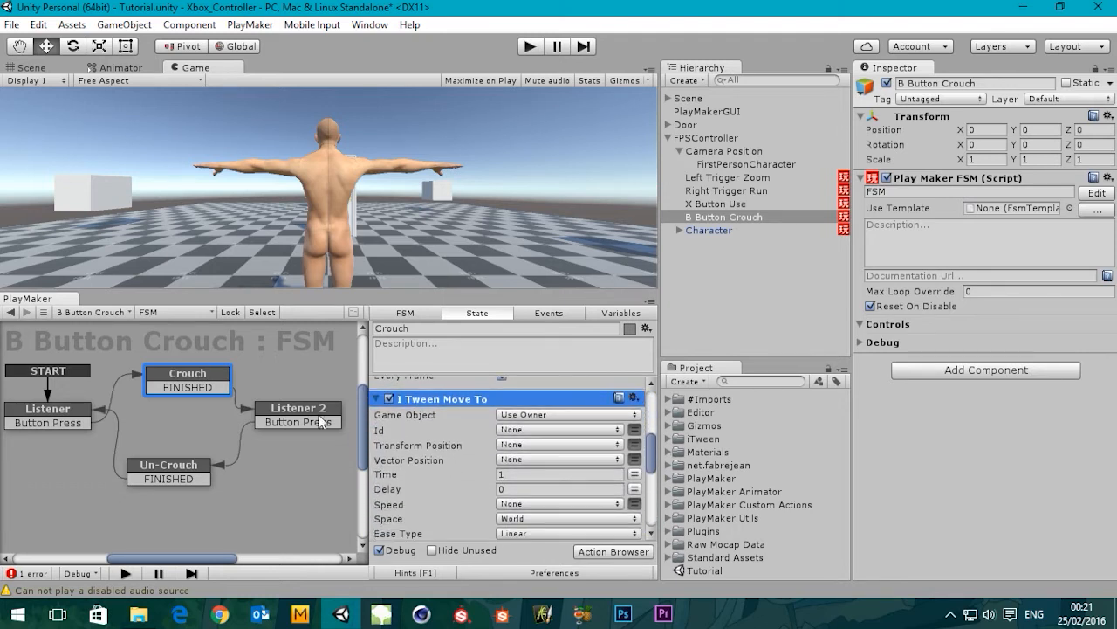
click(528, 415)
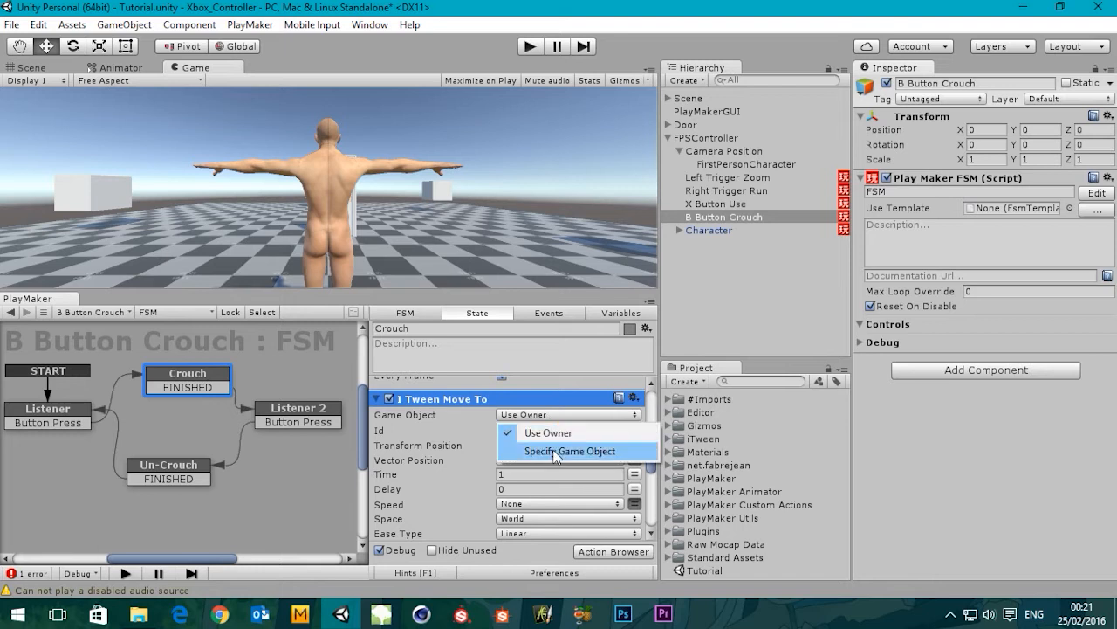
click(551, 449)
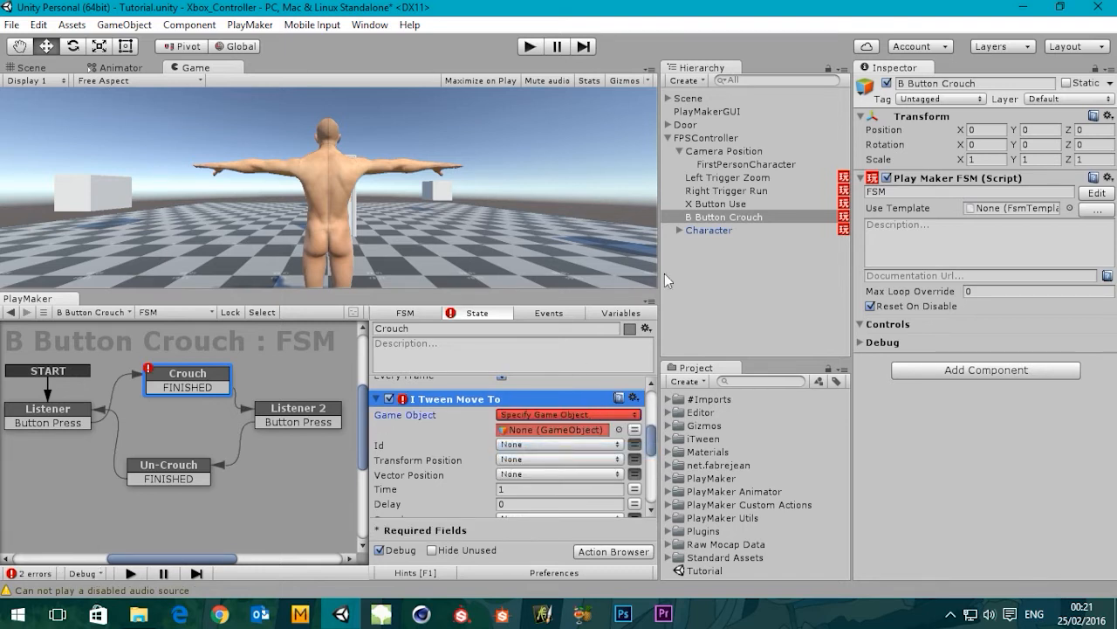
drag(707, 231, 536, 455)
Switch I Tween Move To's Vector Position to direct X, Y, Z values and set its Time to 0.5
drag(653, 453, 655, 469)
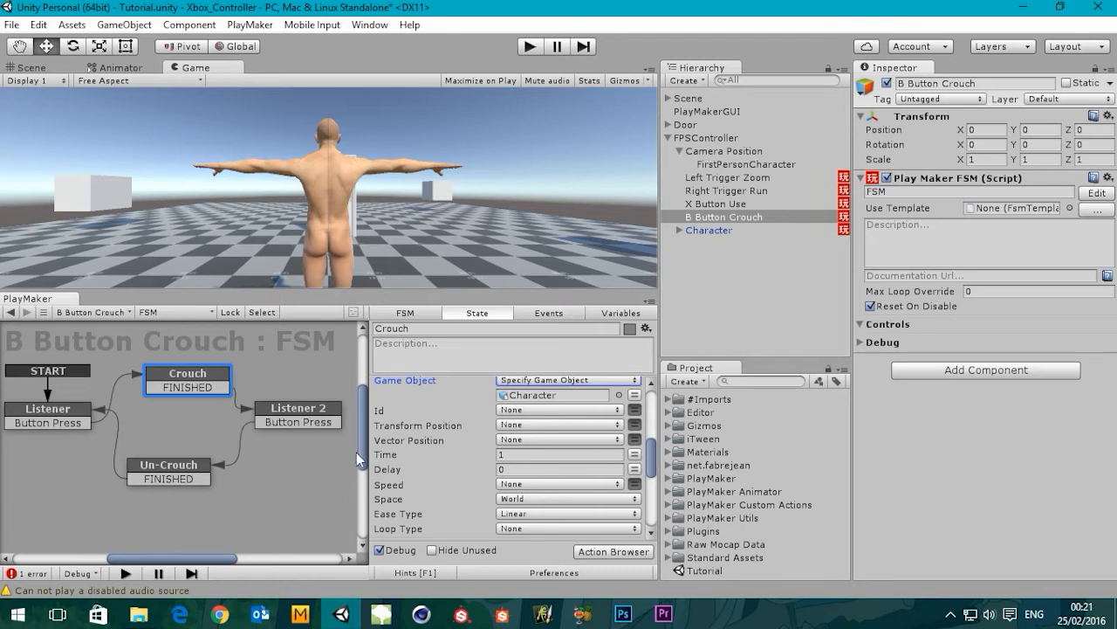
mouse_move(392, 453)
click(635, 440)
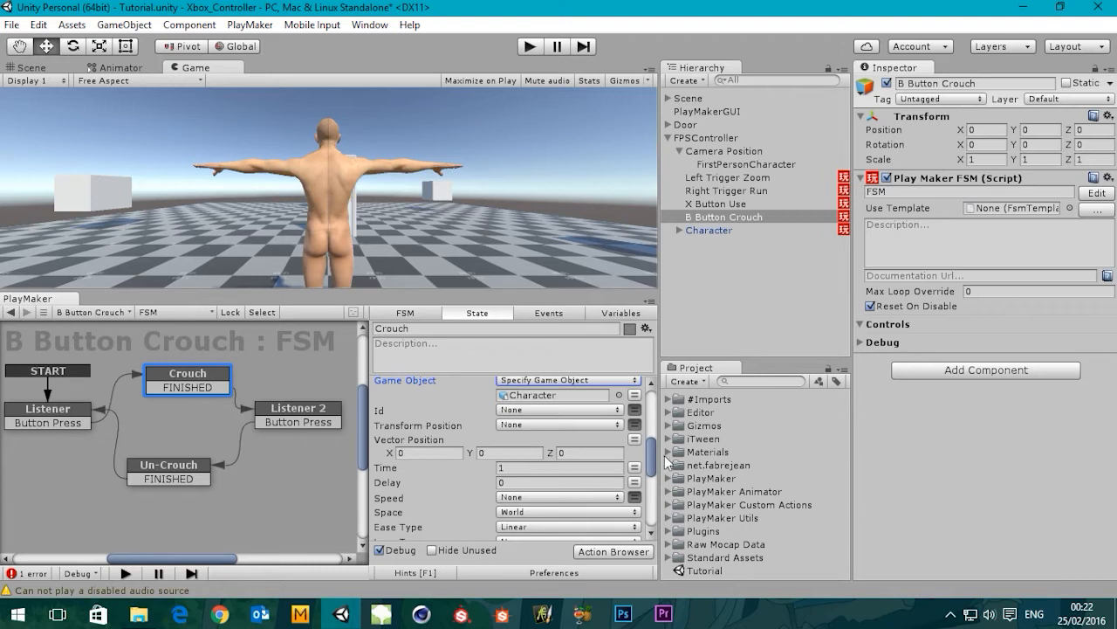
mouse_move(651, 462)
mouse_down()
mouse_move(644, 397)
mouse_move(653, 456)
mouse_up()
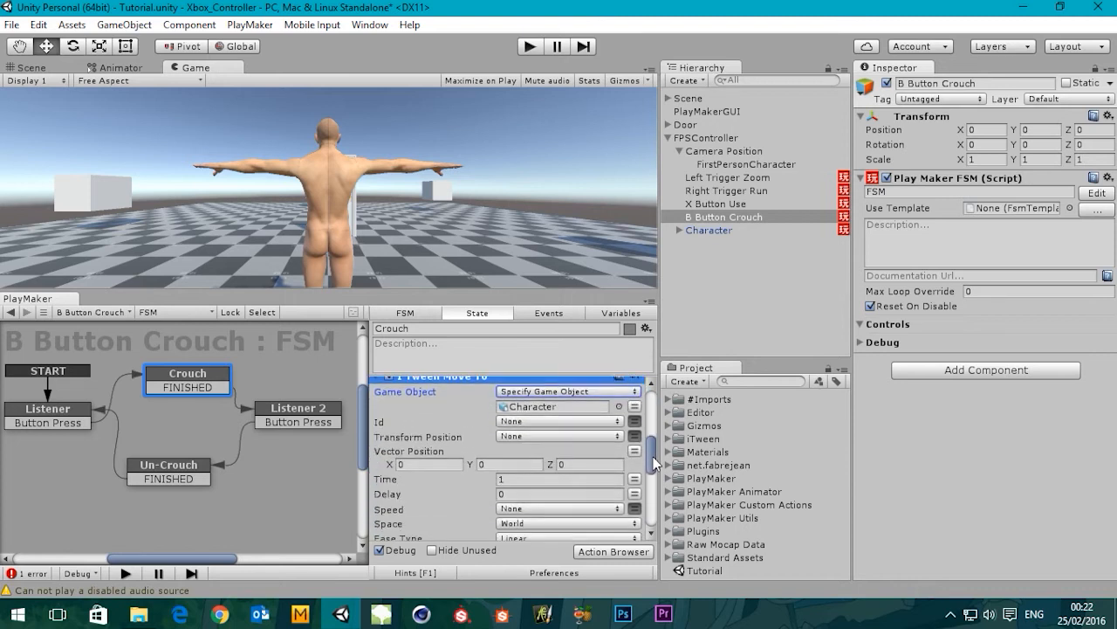
click(520, 479)
text(0.5)
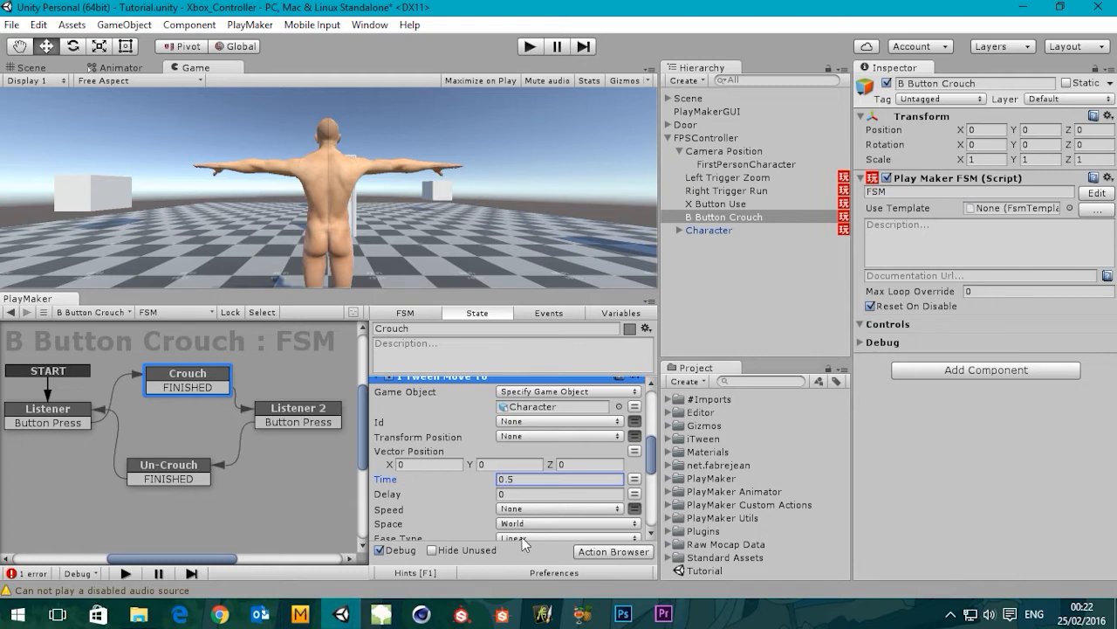
Set the Space of the I Tween Move To action to Self and review its LookAt and Path options
scroll(645, 469, down, 3)
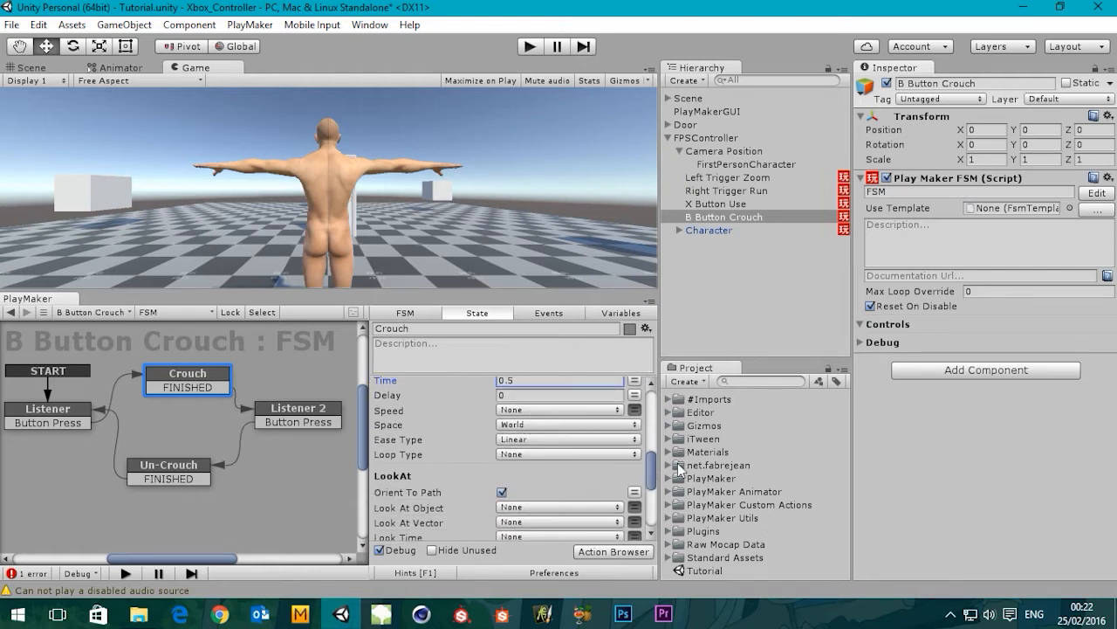
scroll(651, 483, up, 1)
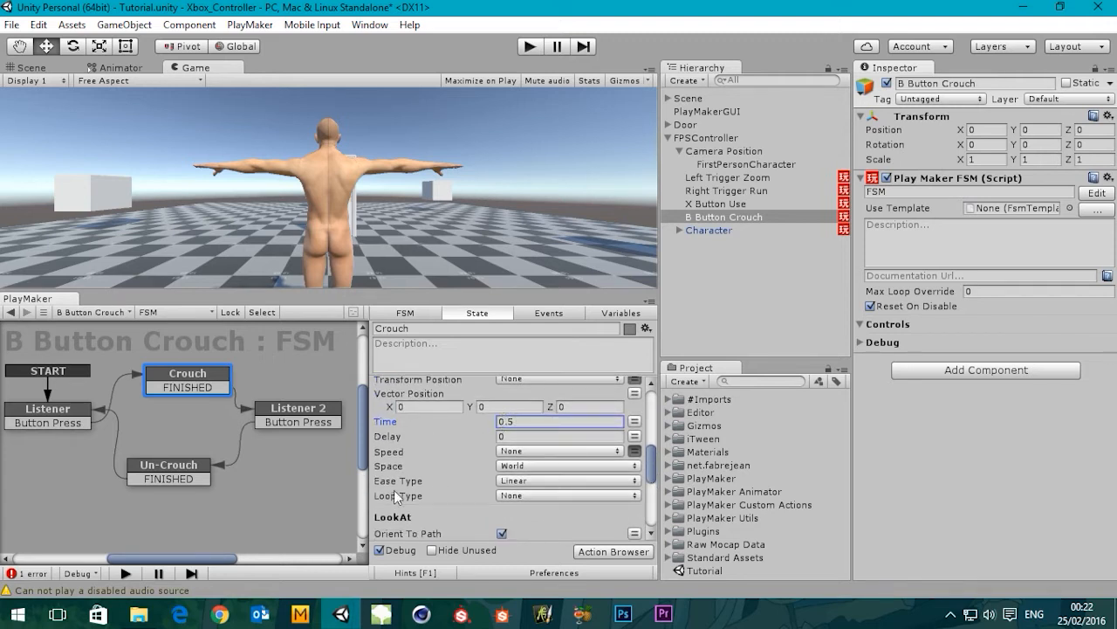
click(540, 466)
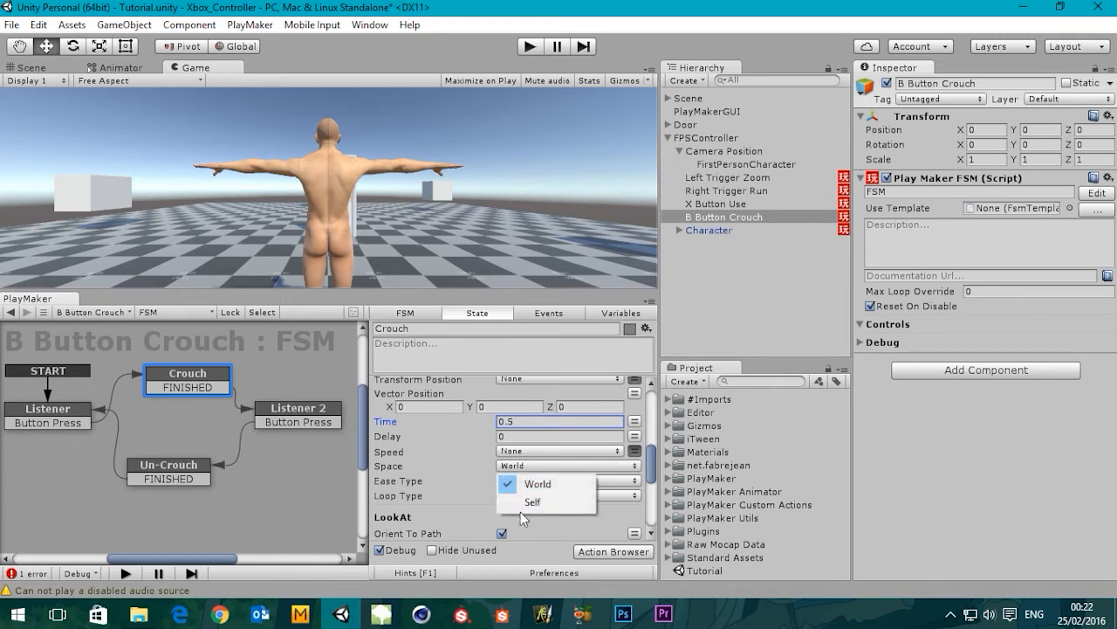
click(536, 504)
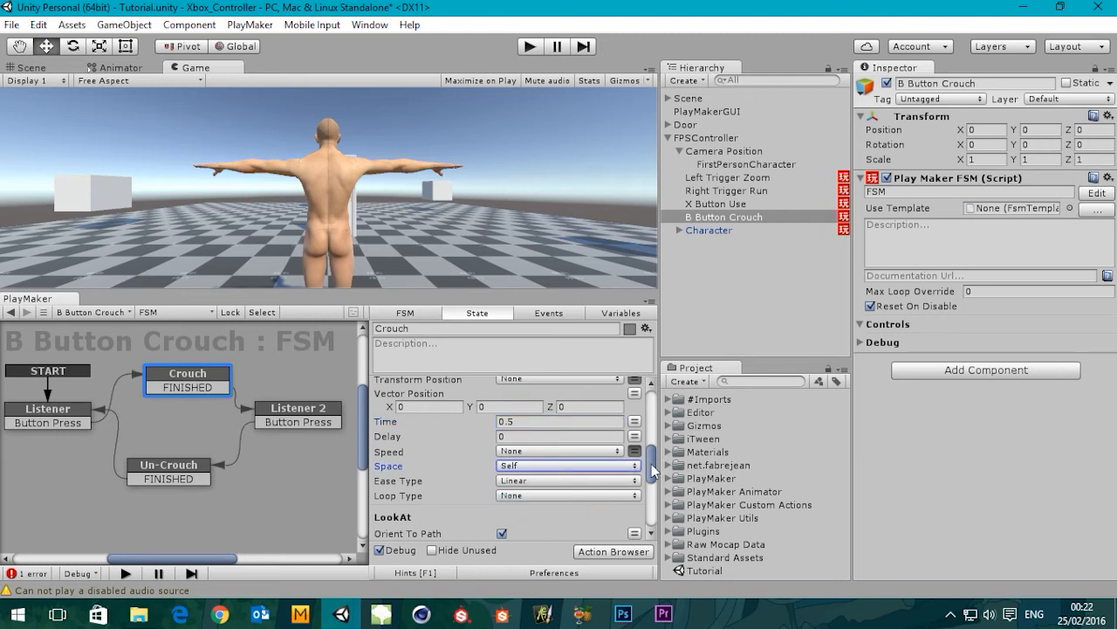
drag(651, 463, 651, 488)
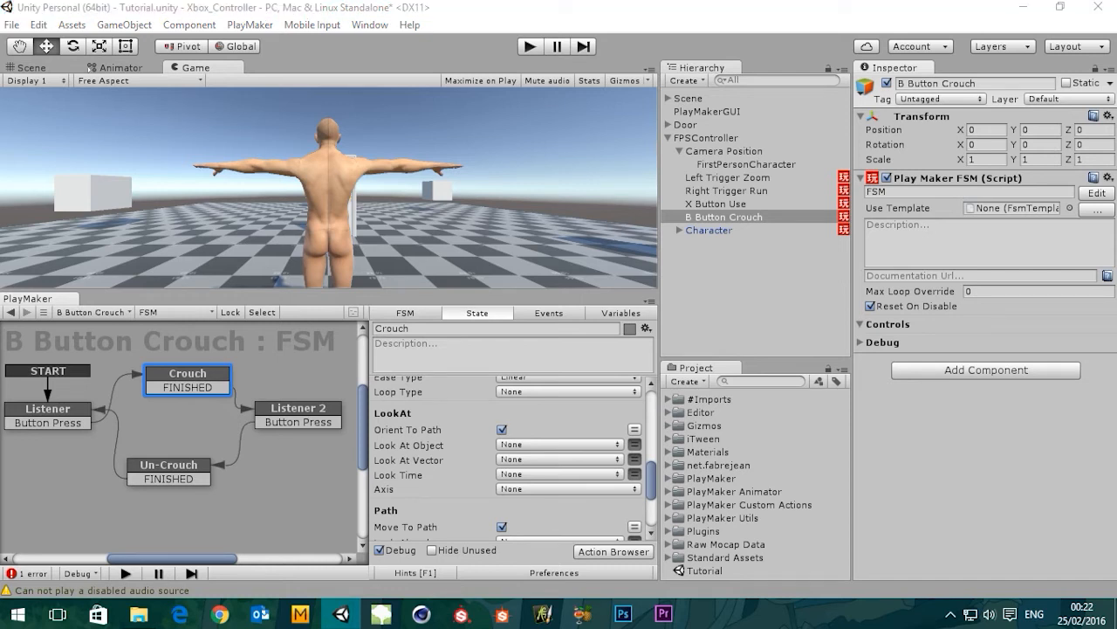
Turn off Move To Path and Orient To Path in the Crouch state's I Tween Move To action
mouse_move(649, 481)
mouse_down()
mouse_move(647, 510)
mouse_move(651, 484)
mouse_up()
click(500, 471)
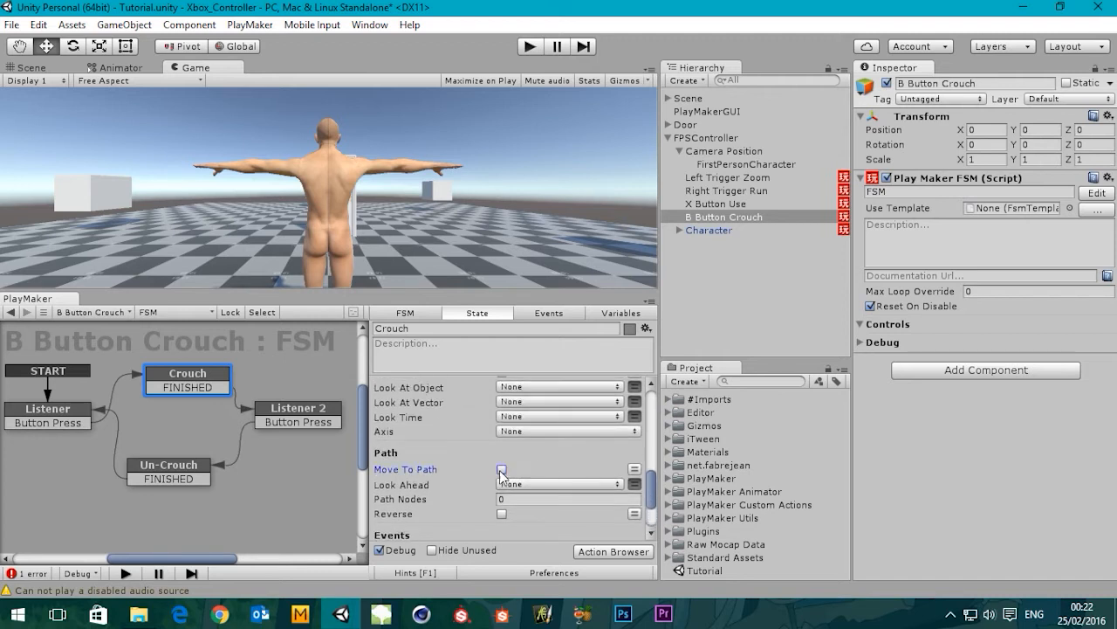
scroll(651, 481, up, 5)
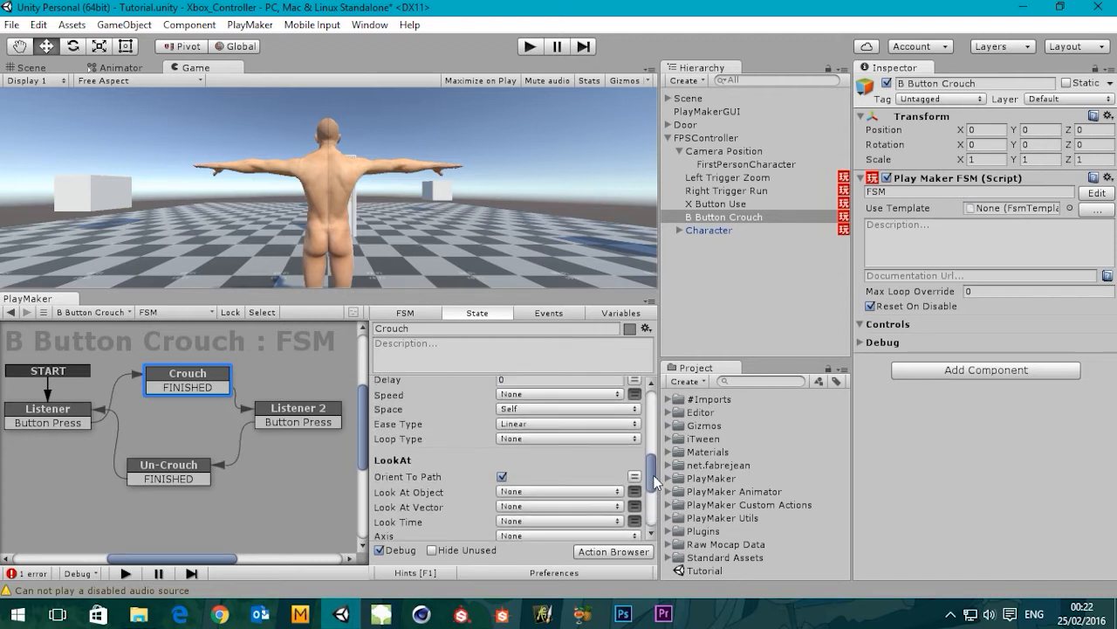
click(502, 477)
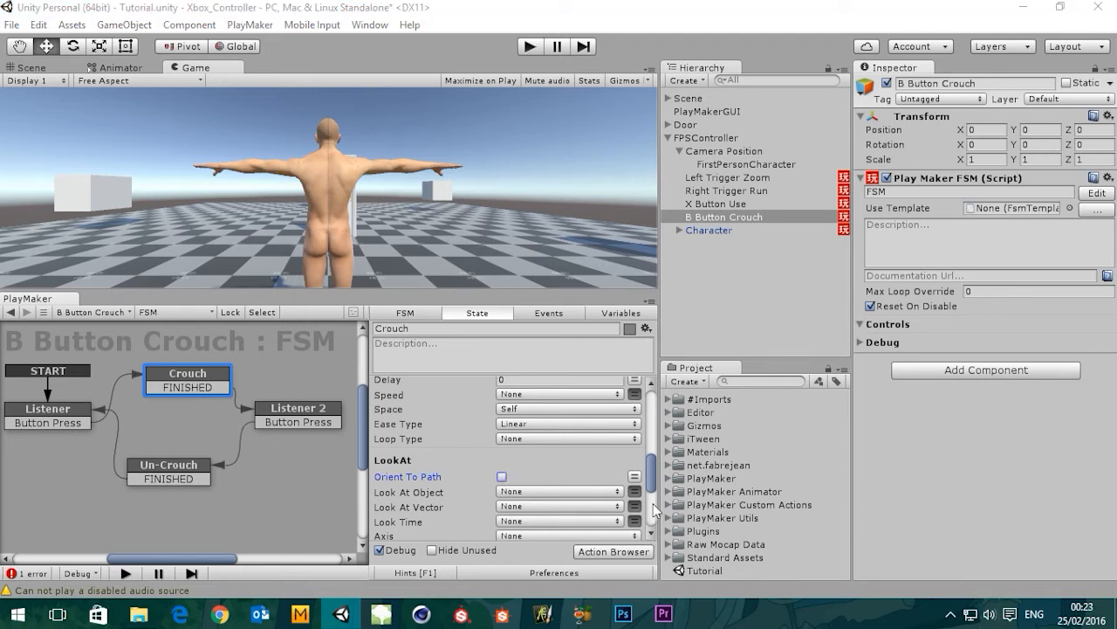
mouse_move(649, 480)
mouse_down()
mouse_move(651, 534)
mouse_move(643, 476)
mouse_move(644, 488)
mouse_up()
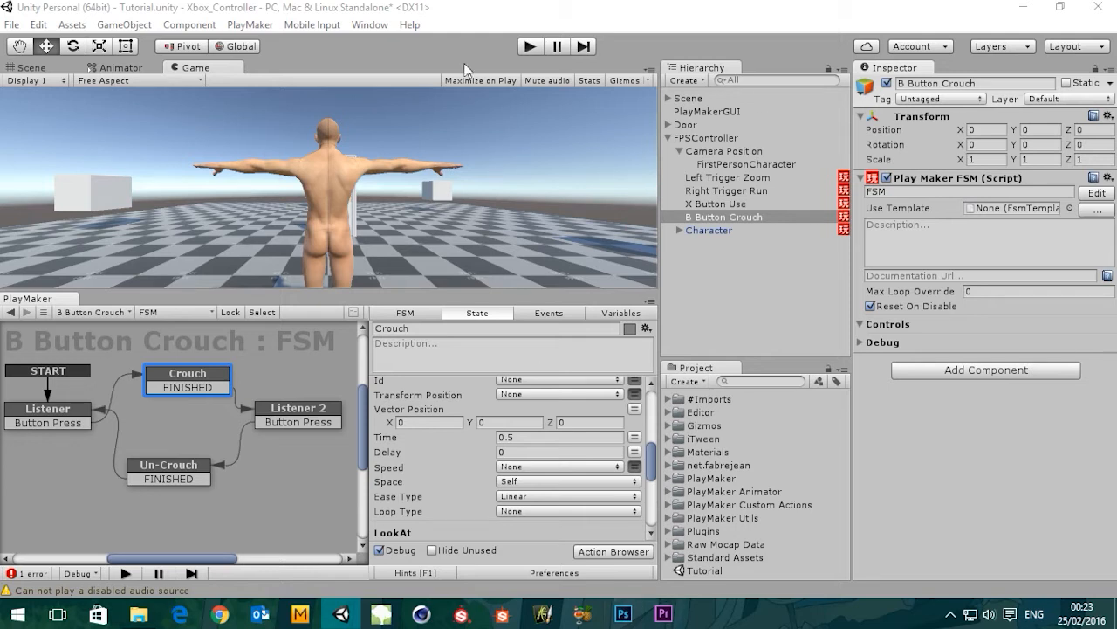
Try an FPSController height of 1.07 and a Y position of 0.531 in the Scene view, and undo both changes
click(43, 68)
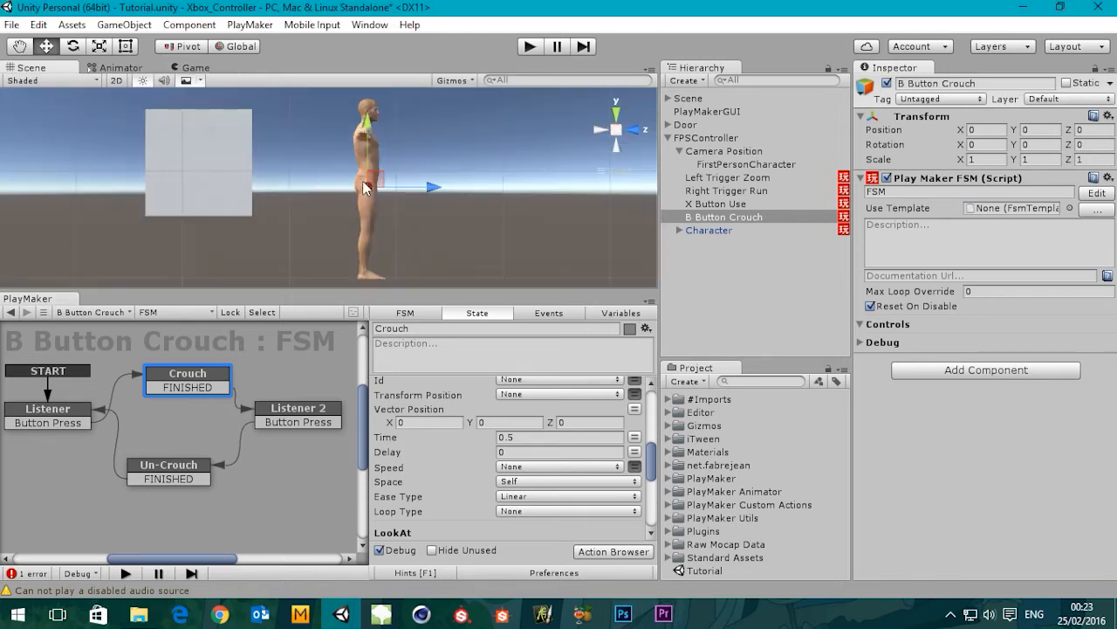
click(705, 139)
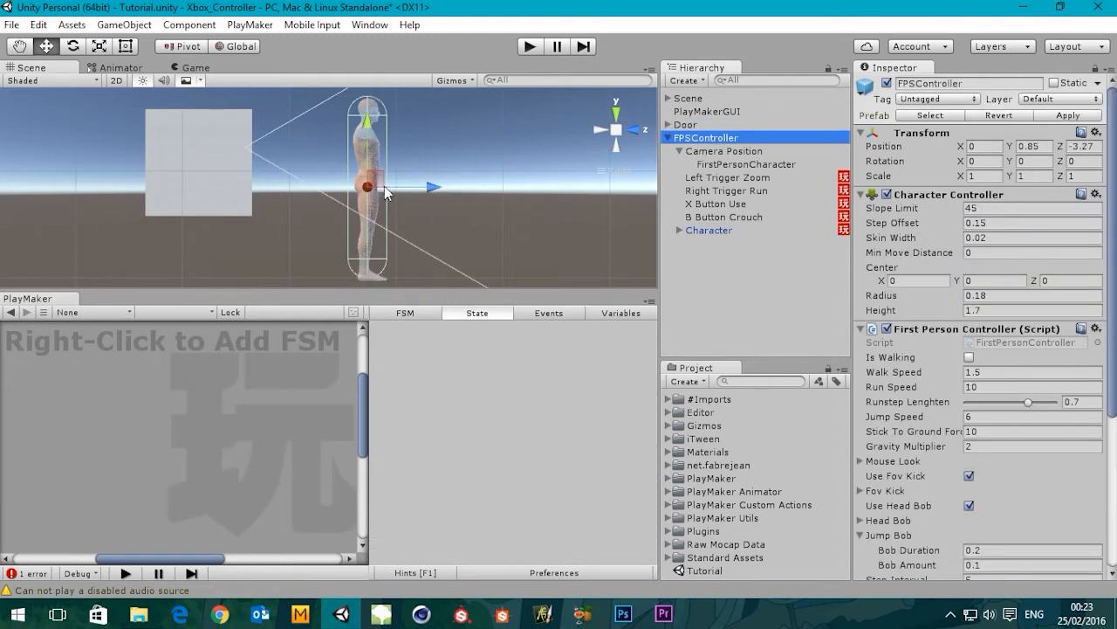
drag(880, 317, 864, 318)
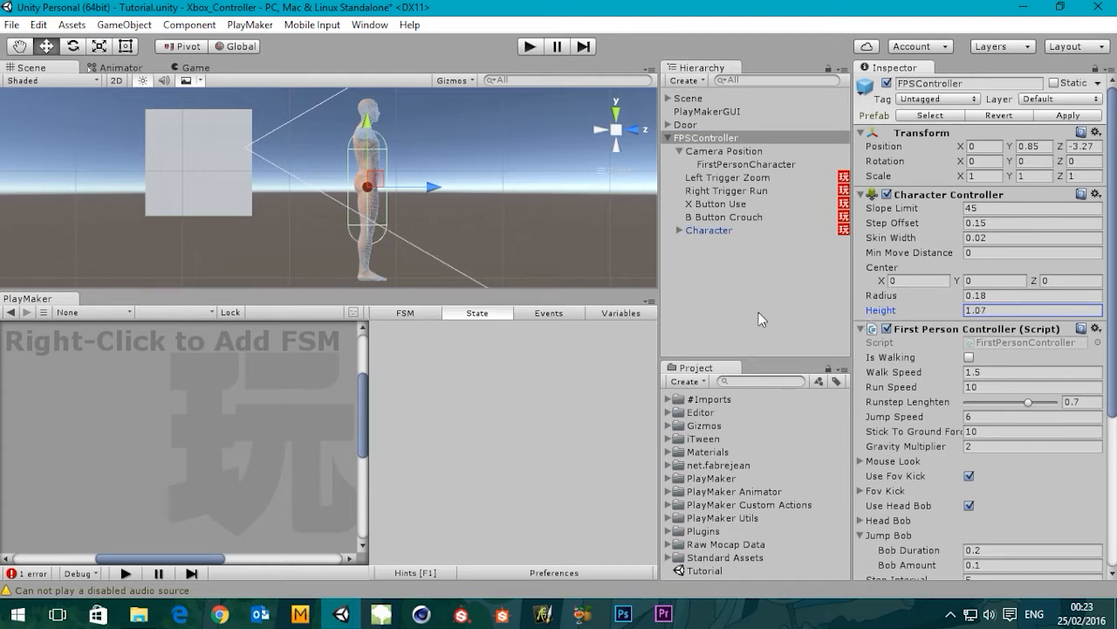
drag(369, 122, 370, 159)
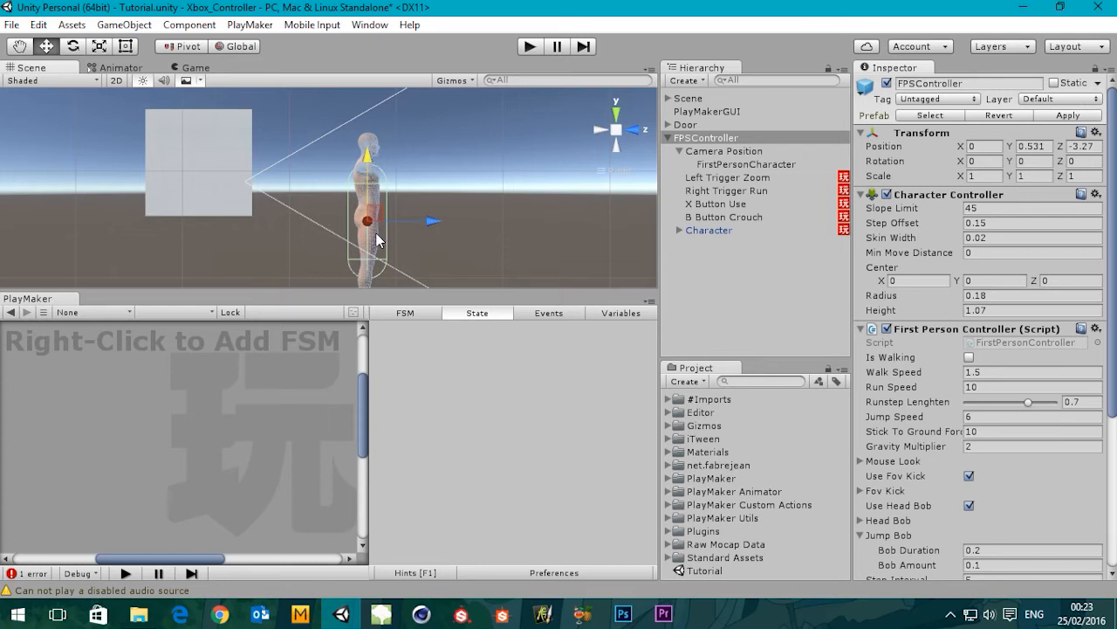
key(ctrl+z)
key(ctrl+z)
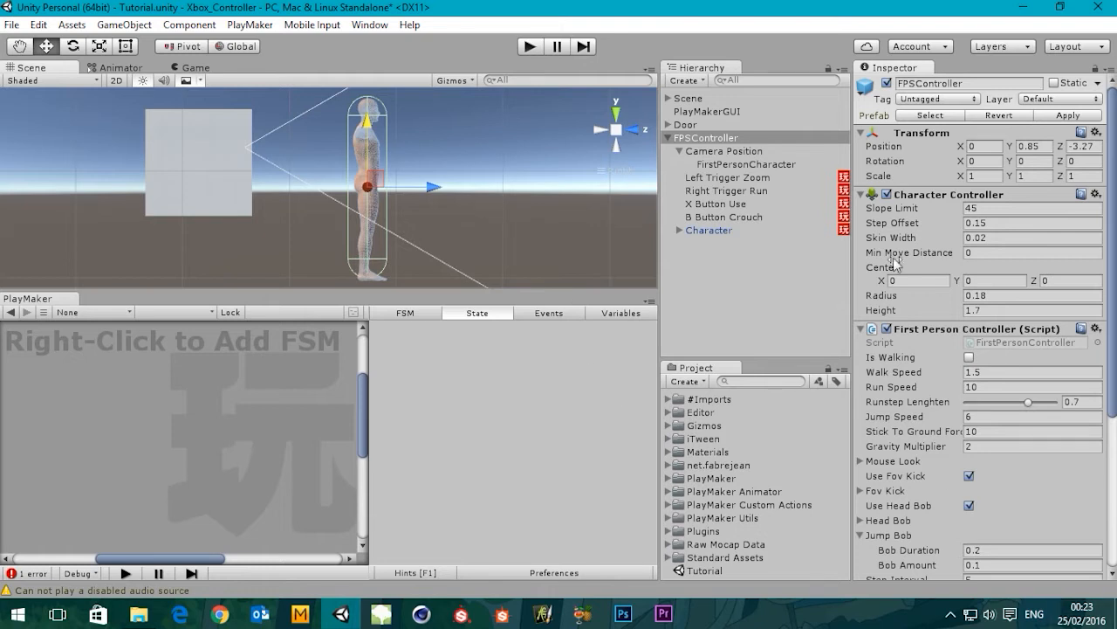
Set the Vector Position Y of the Crouch state's I Tween Move To action to 0.435
click(698, 217)
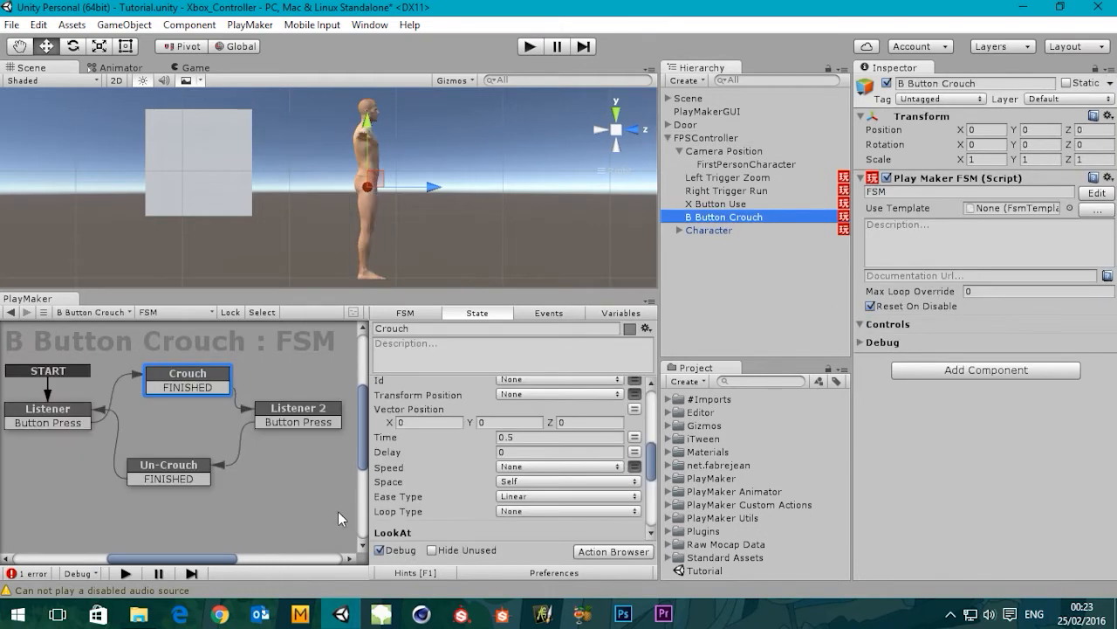
click(203, 375)
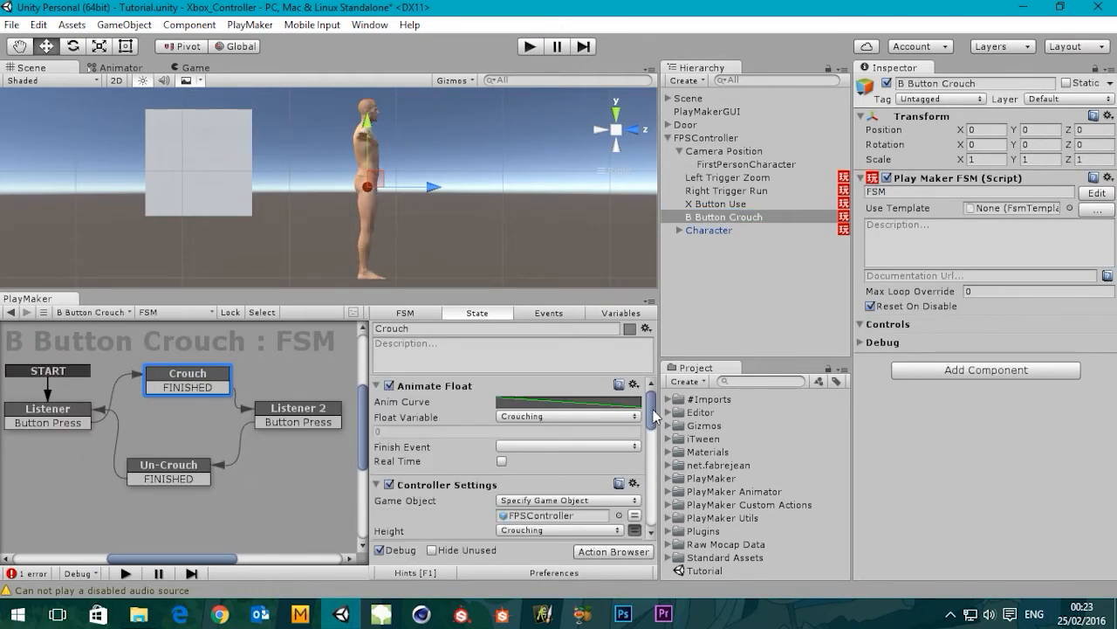
drag(653, 415, 644, 453)
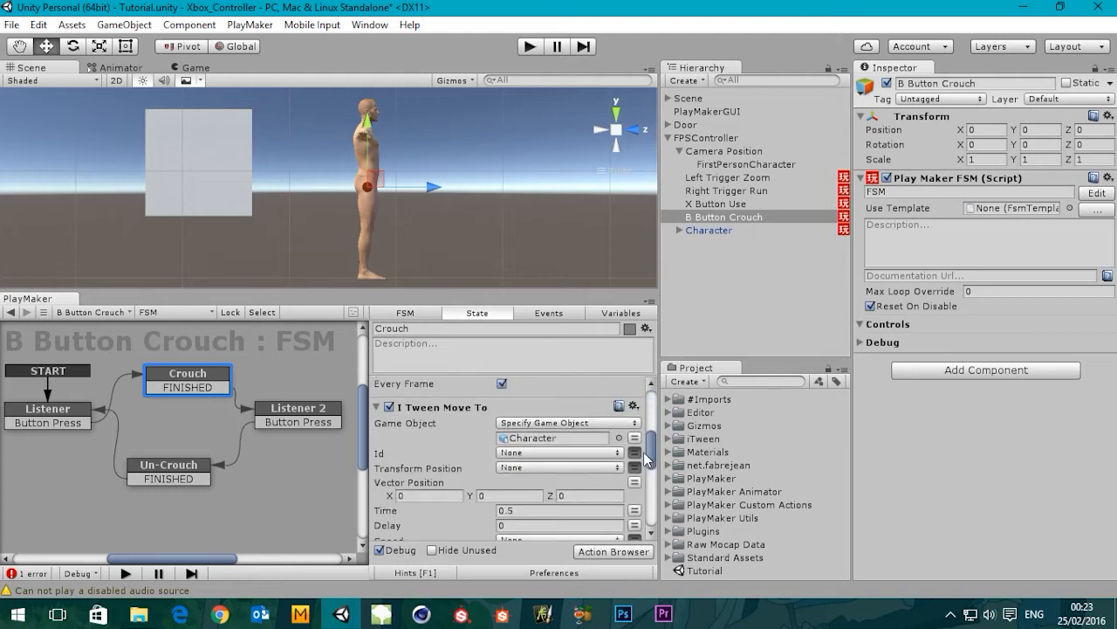
click(502, 495)
text(-)
drag(502, 500, 466, 500)
text(0.435)
Copy the I Tween Move To action from the Crouch state and paste it at the end of the Un-Crouch state
right_click(446, 405)
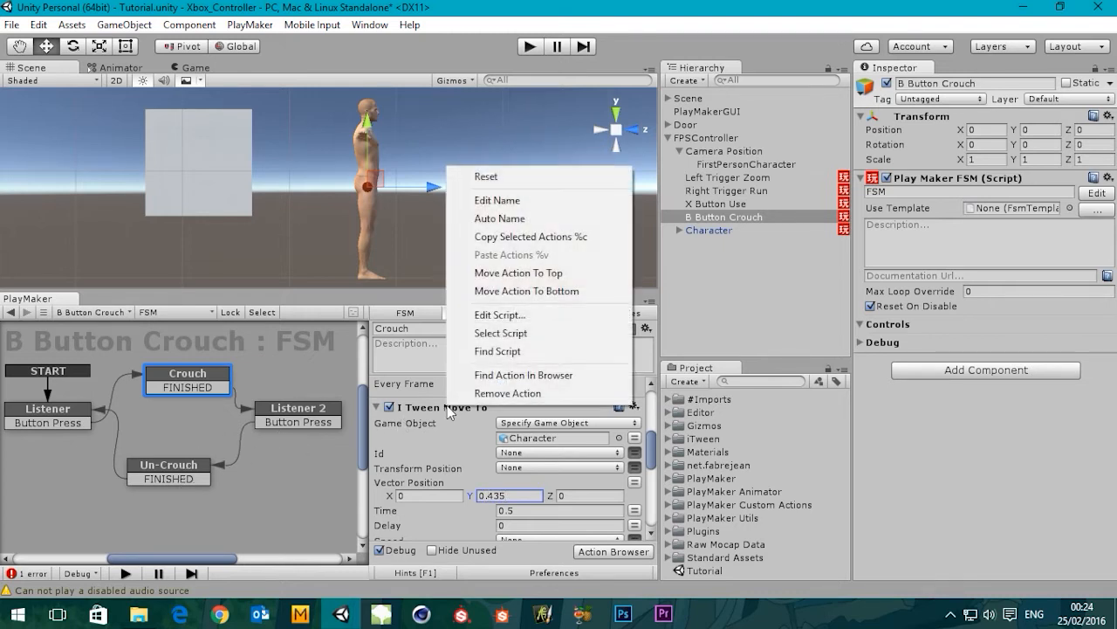
click(540, 240)
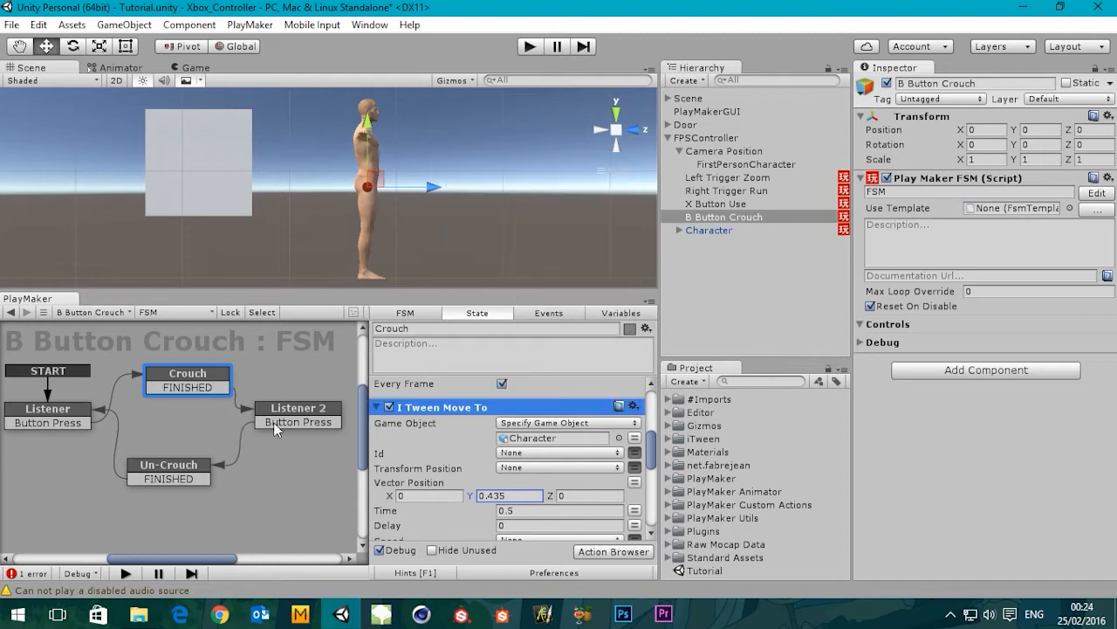
click(184, 473)
drag(651, 436, 653, 497)
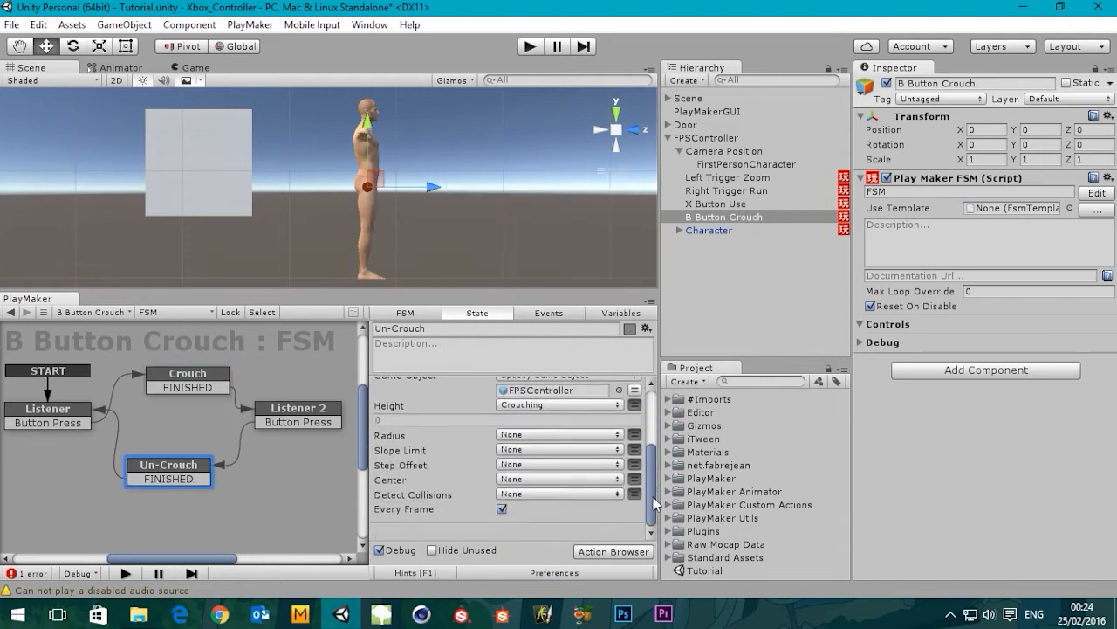
right_click(516, 525)
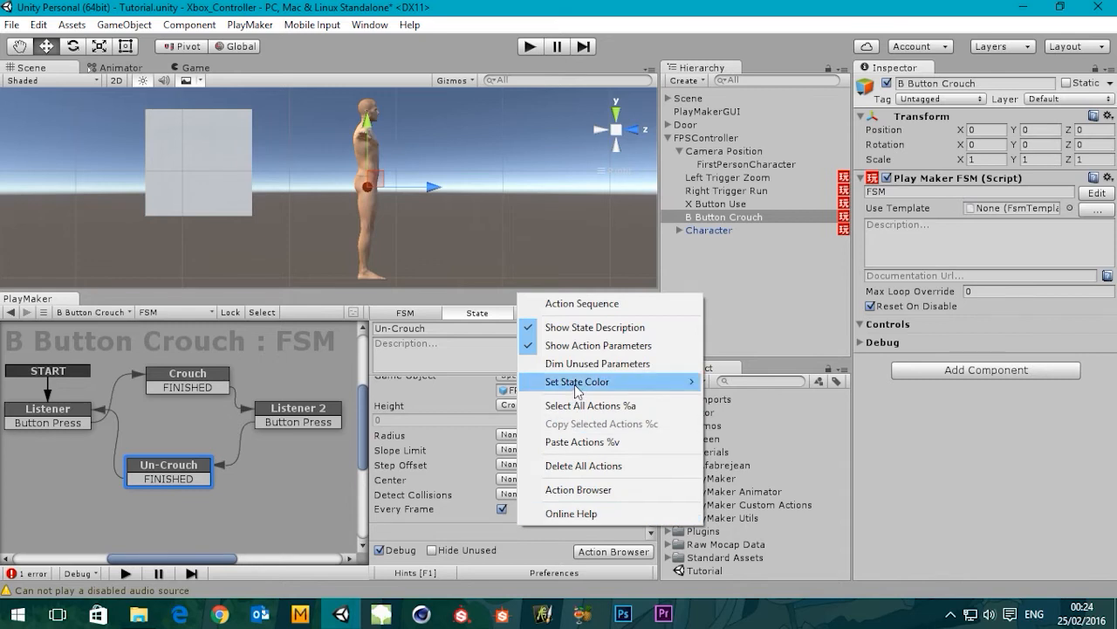
click(583, 441)
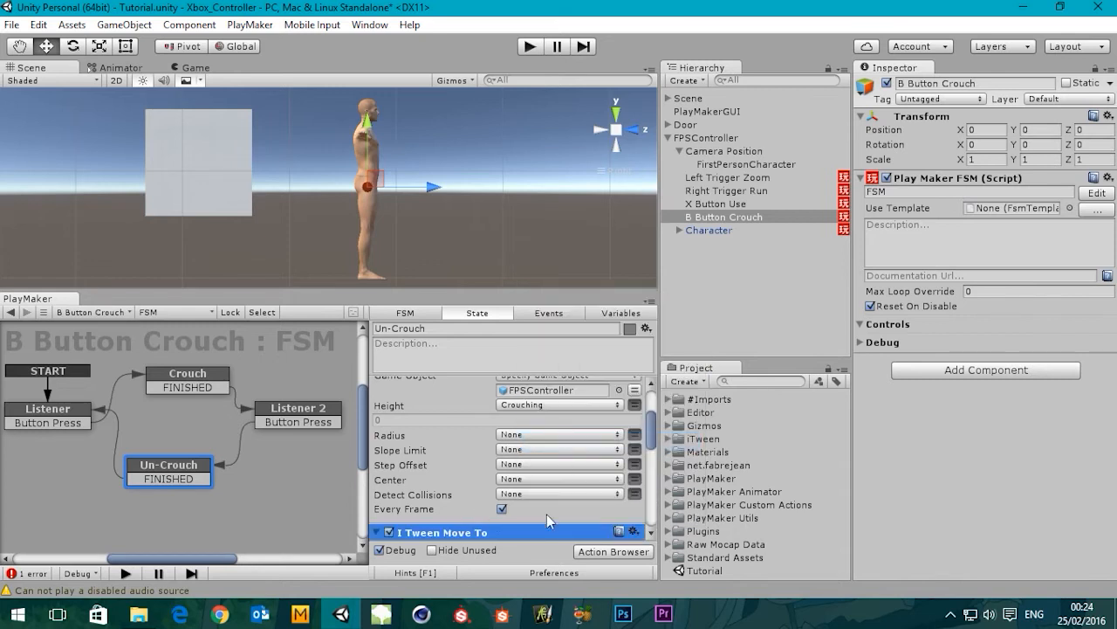
drag(650, 436, 647, 458)
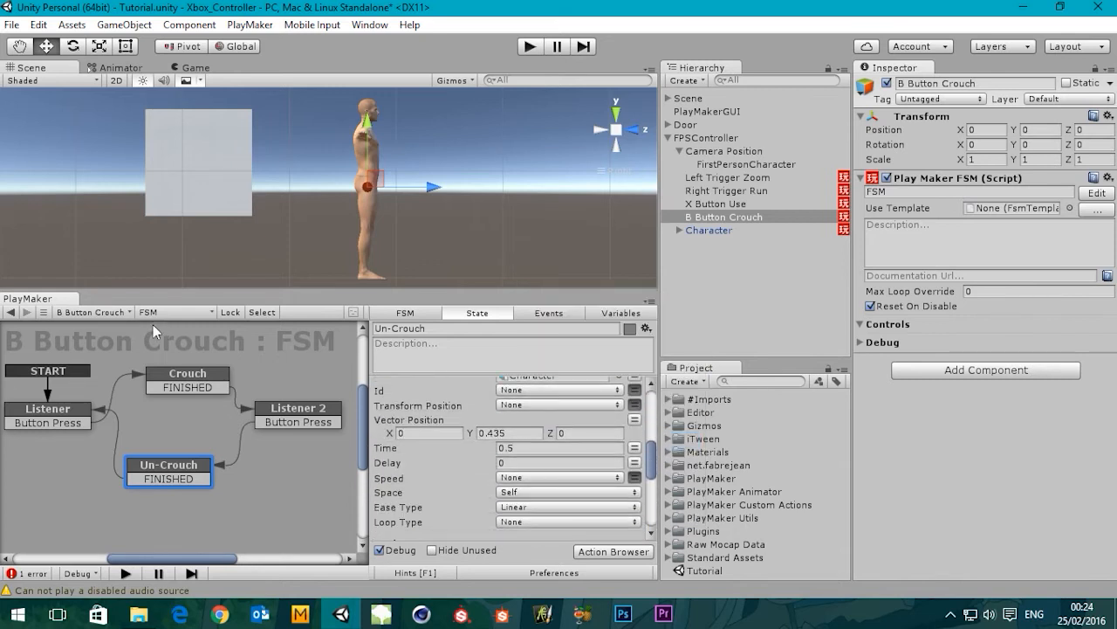
Make the Vector Position Y negative in Un-Crouch's I Tween Move To action and review the state's remaining settings
click(481, 433)
click(502, 433)
text(-)
drag(651, 467, 653, 522)
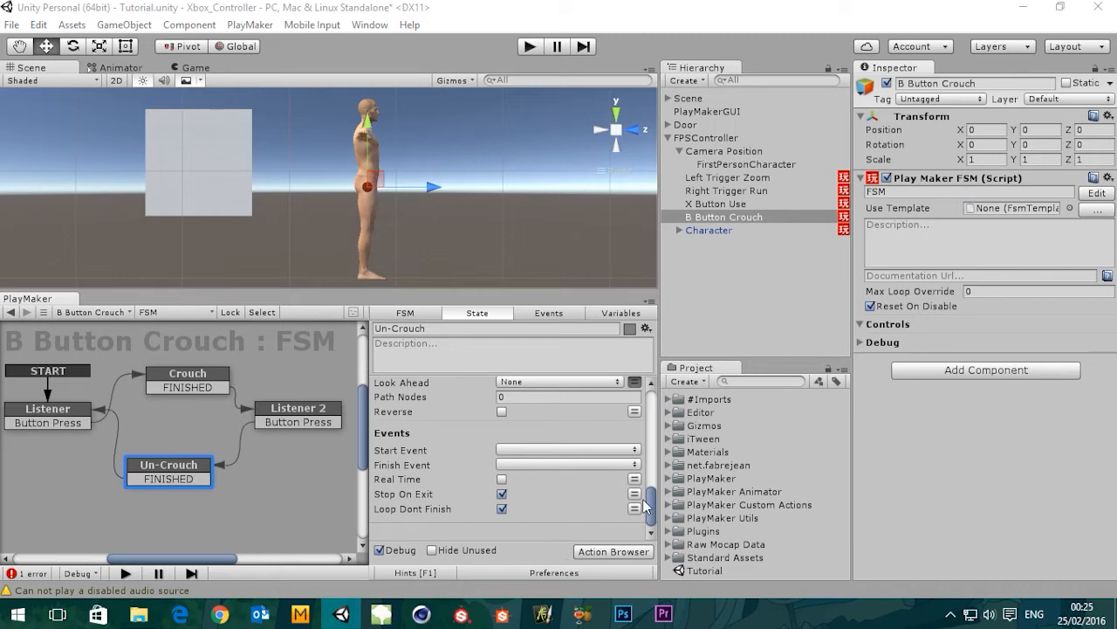
drag(653, 506, 658, 382)
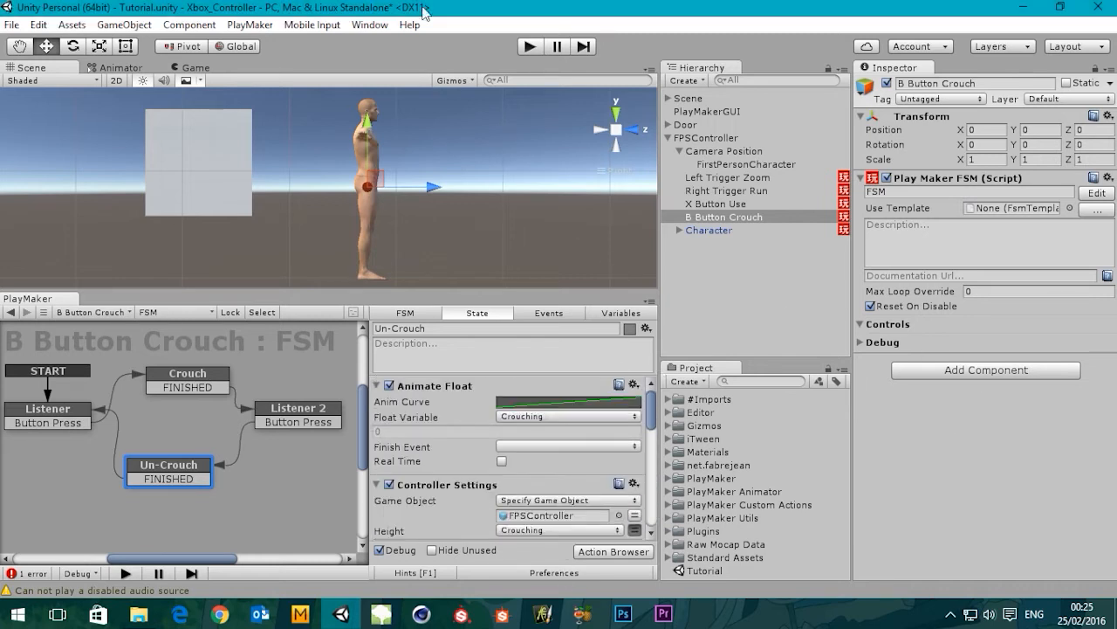
Run the game and watch the character from the side in the Scene view to test the crouch
click(529, 46)
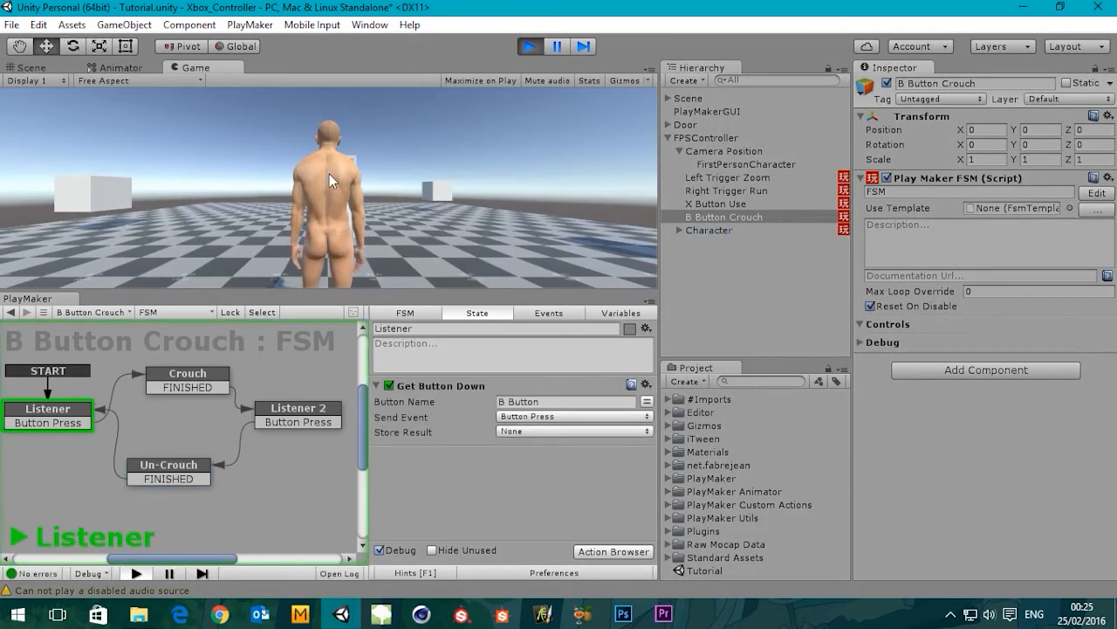
click(21, 69)
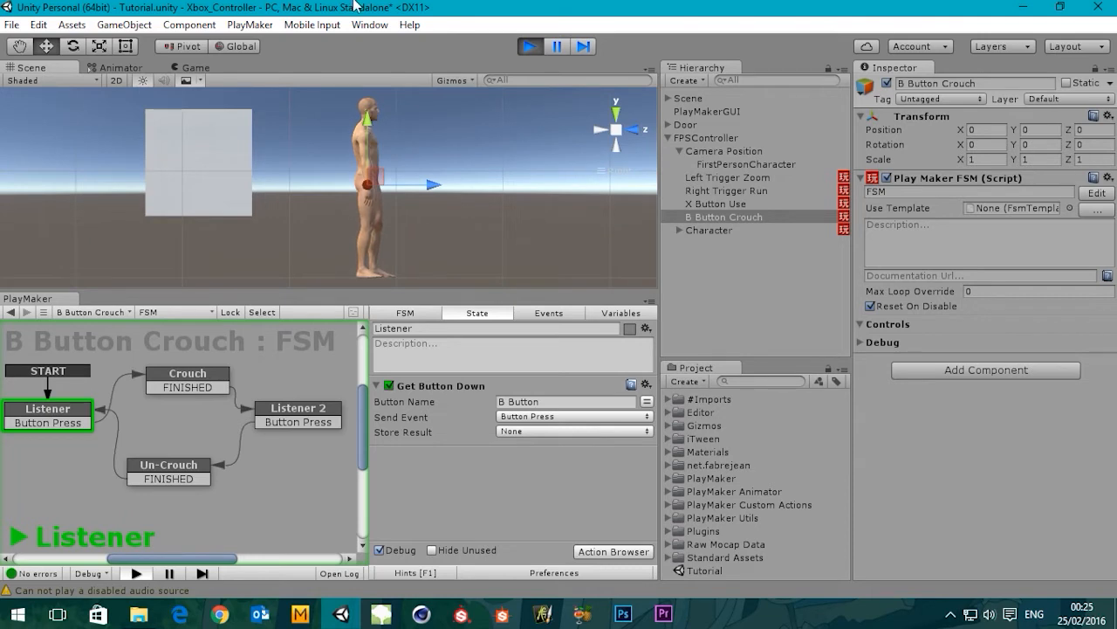
Dock the Game view beside the Scene view, watch the crouch in both views, and stop the running game
click(195, 68)
drag(203, 68, 532, 179)
drag(435, 195, 430, 195)
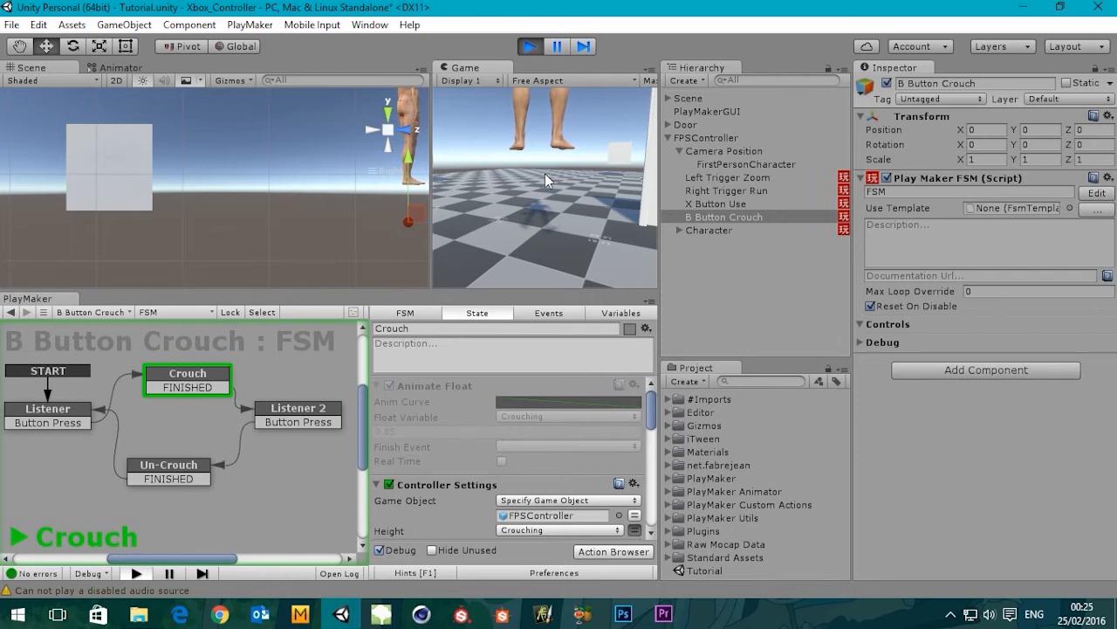
click(530, 48)
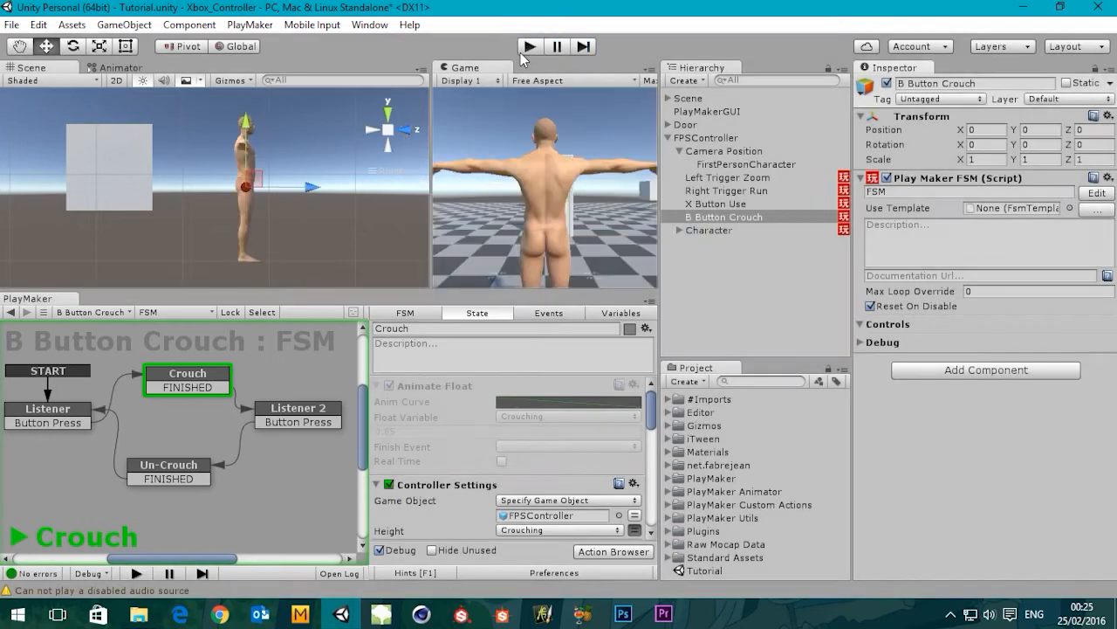
Set the finish event of the Crouch state's character movement action to FINISHED
click(184, 378)
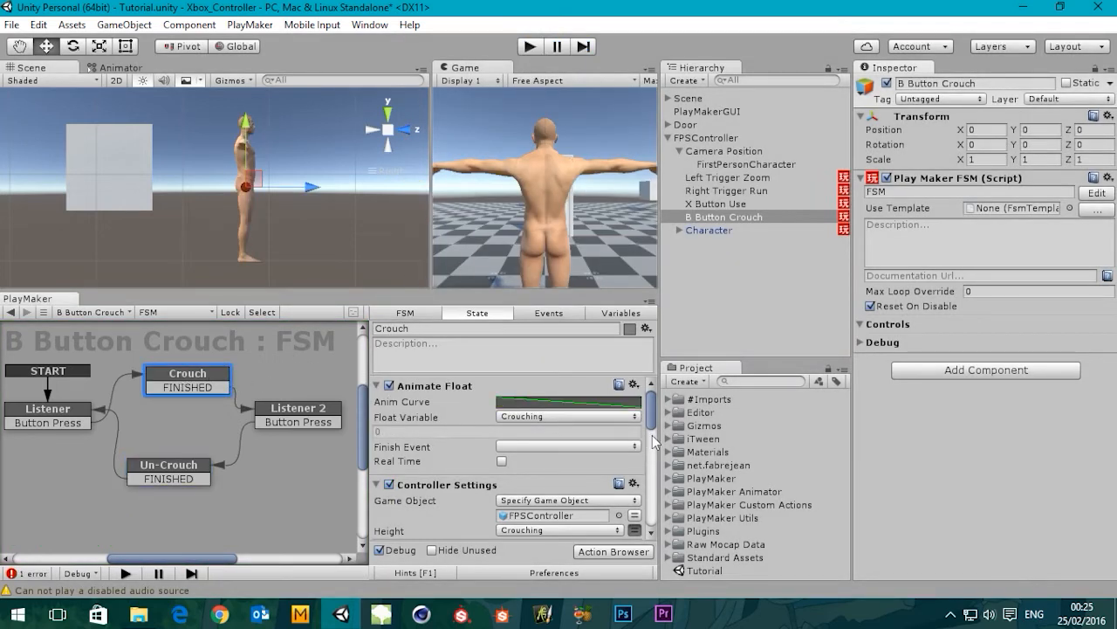
drag(654, 413, 642, 434)
drag(642, 439, 645, 511)
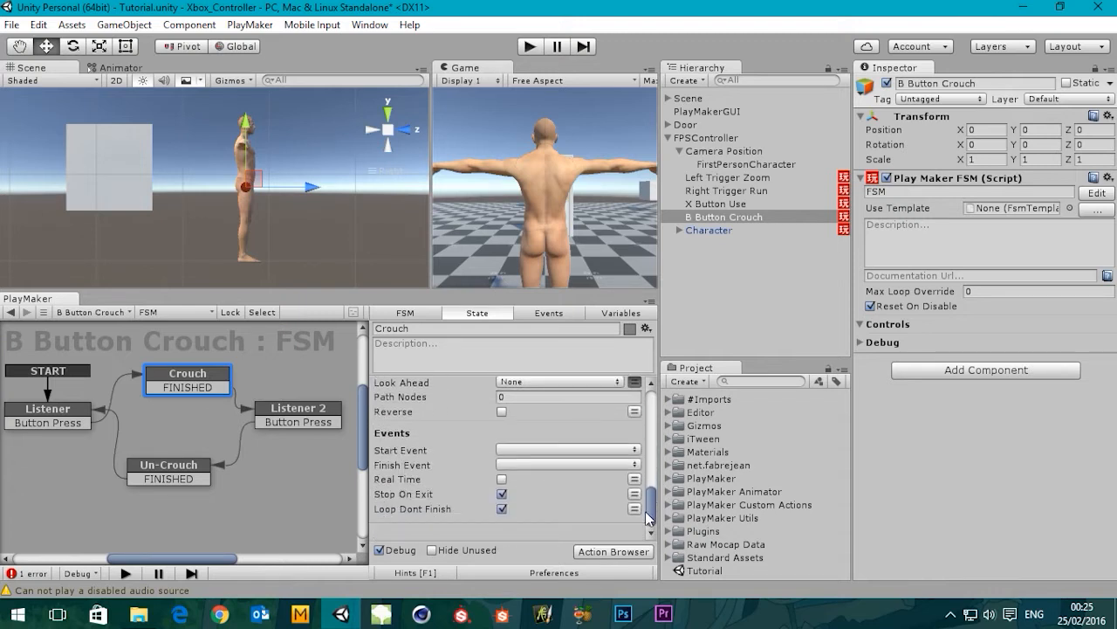
click(519, 464)
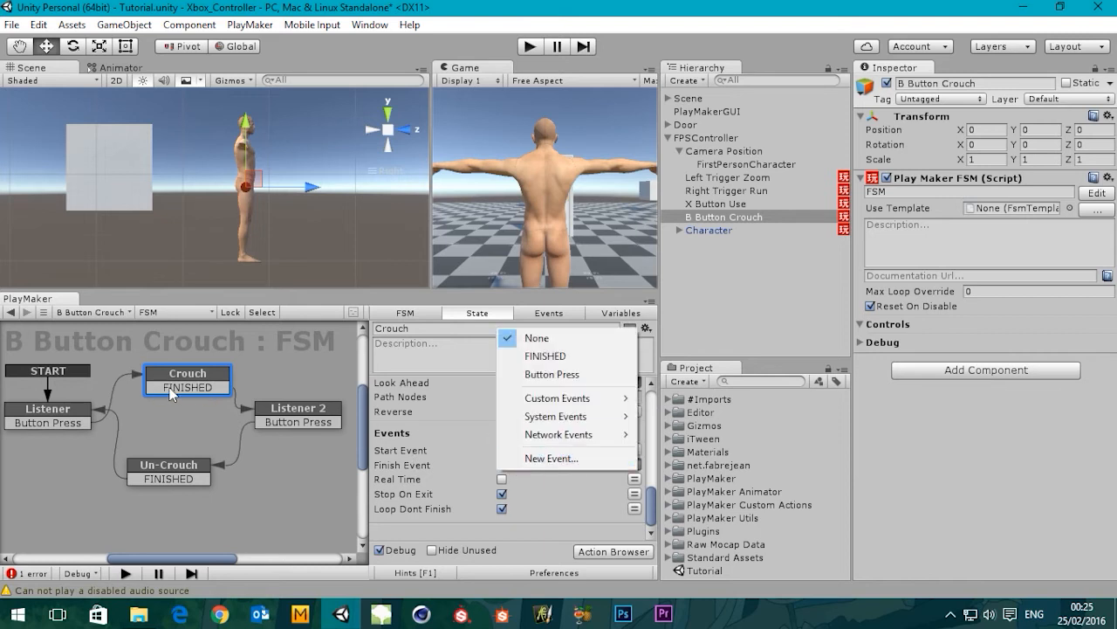
click(533, 356)
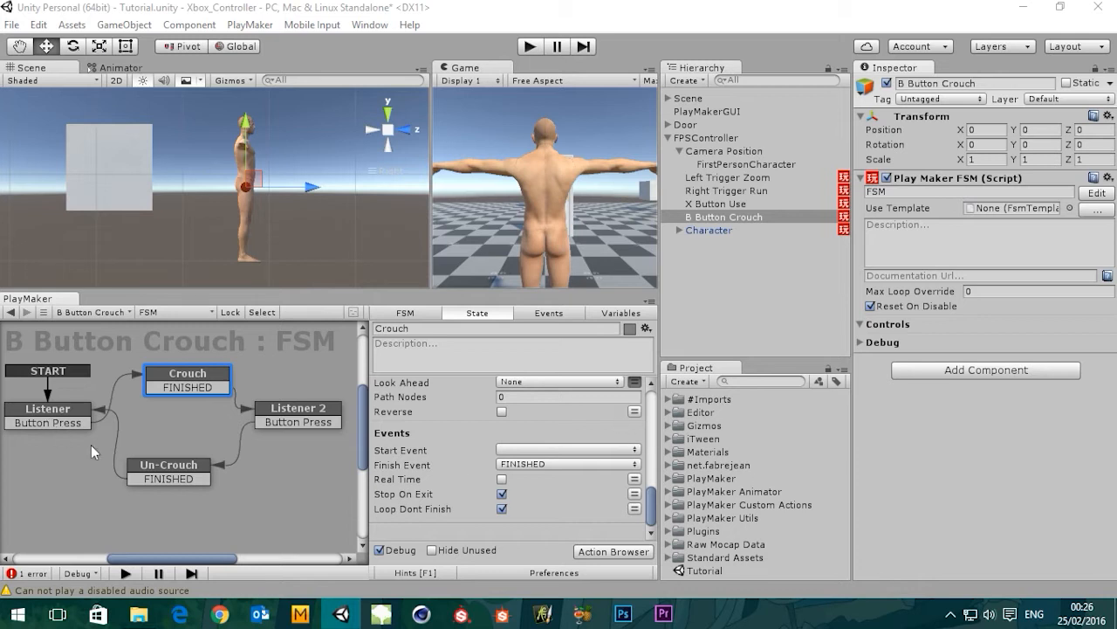
Set the finish event of the Un-Crouch state's movement action to FINISHED and playtest the game
click(169, 465)
drag(652, 414, 661, 513)
click(546, 461)
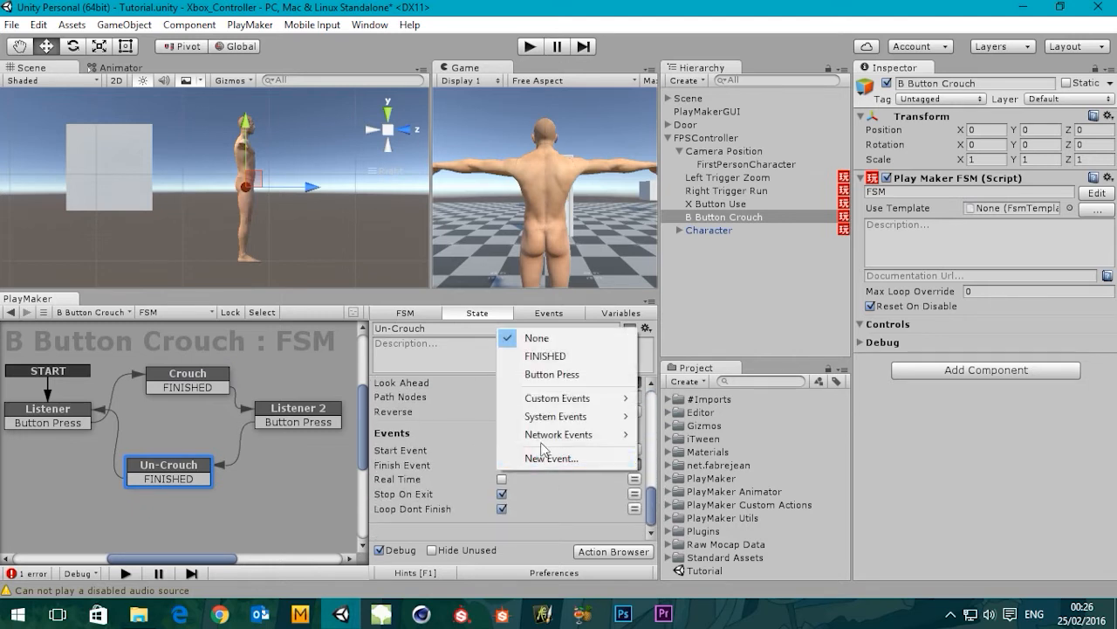
click(547, 356)
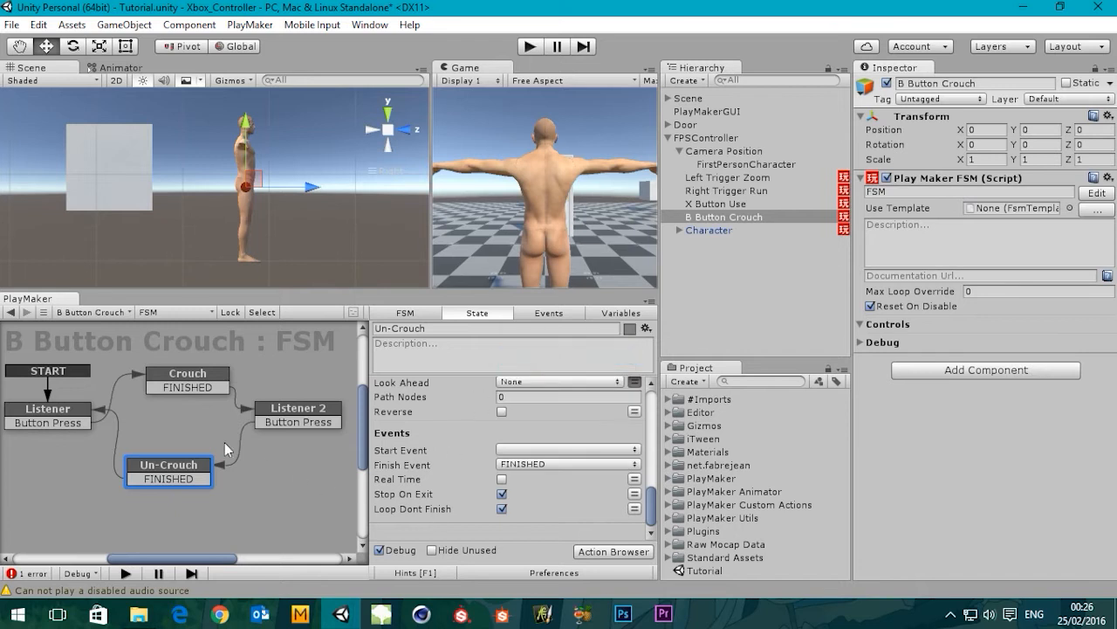
click(530, 47)
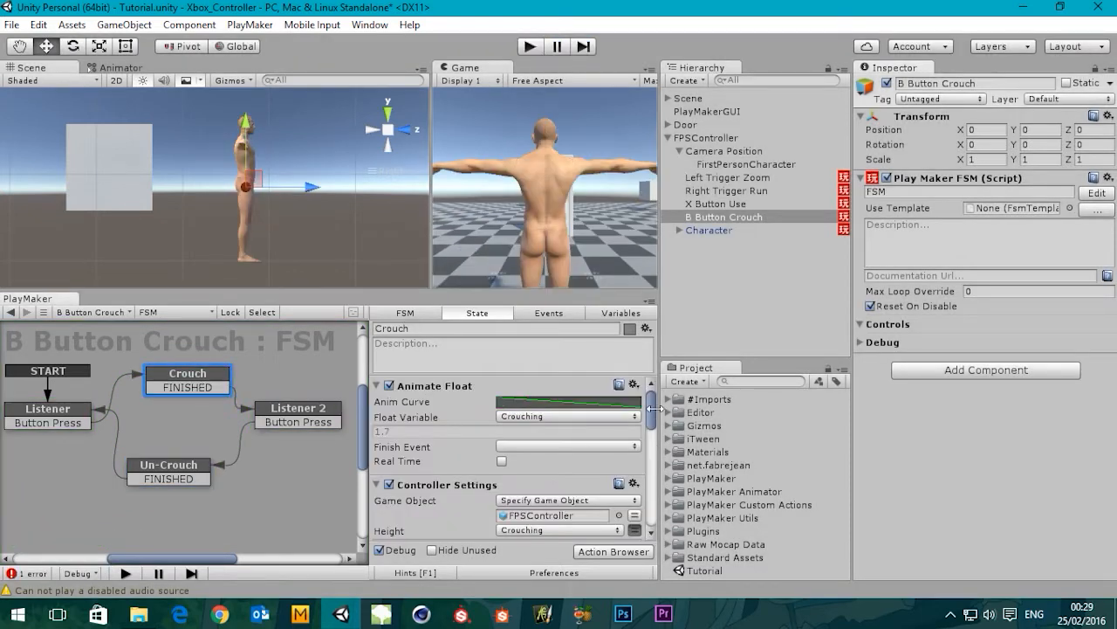
Set the Y vector position of the Un-Crouch state's Character movement action to -0.87
drag(654, 412, 648, 472)
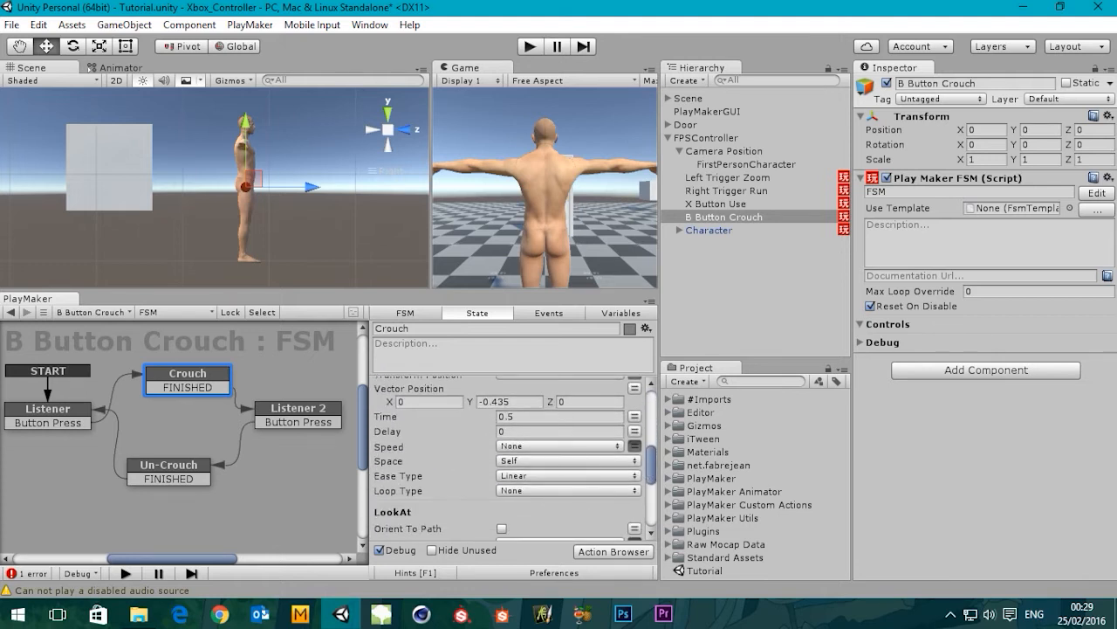
click(184, 469)
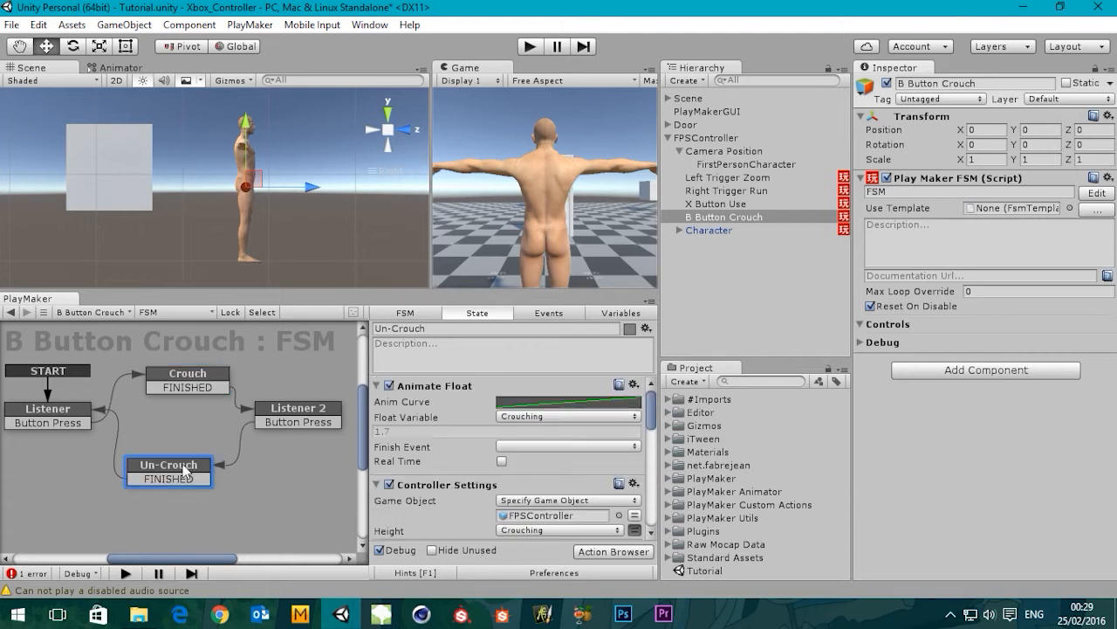
drag(649, 418, 651, 474)
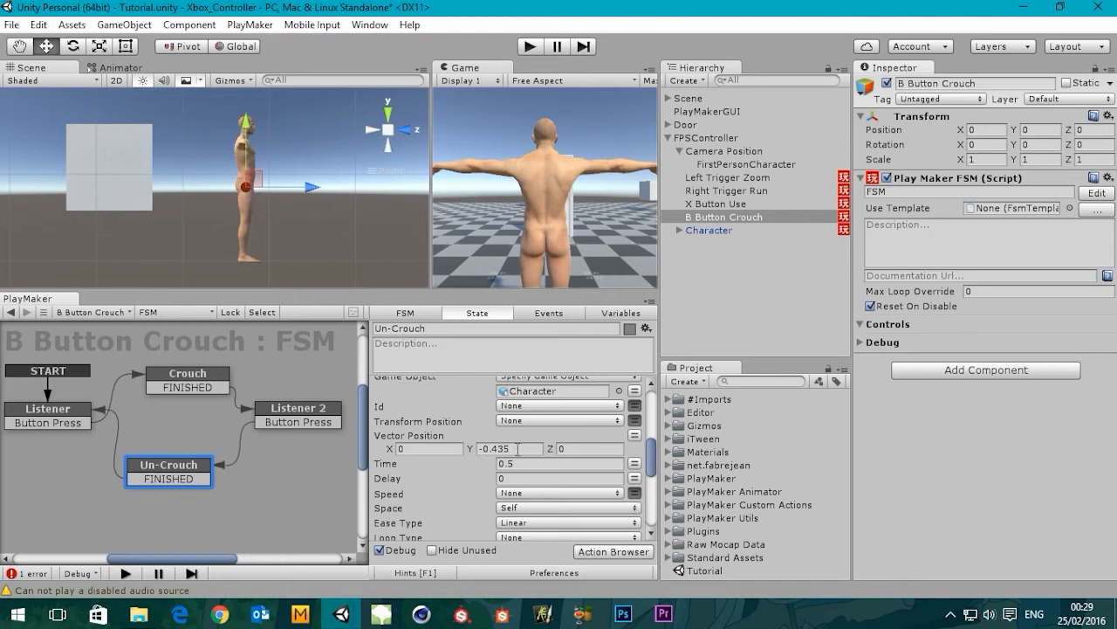
drag(520, 450, 380, 451)
text(-)
Playtest crouching and standing up while checking the Character object's transform, and stop the game
click(531, 48)
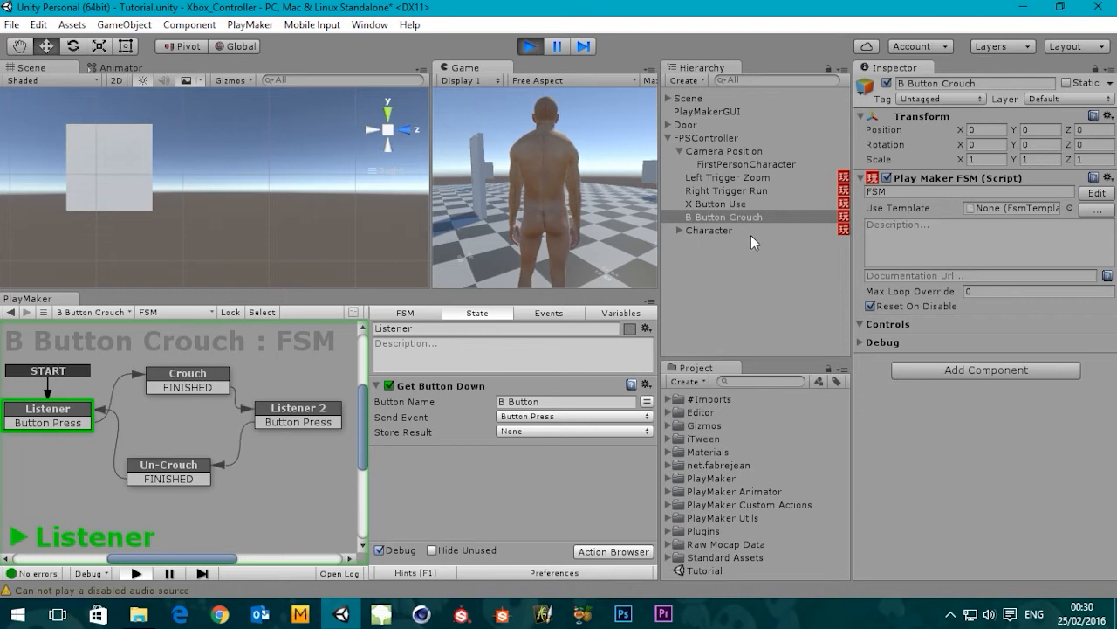
click(707, 230)
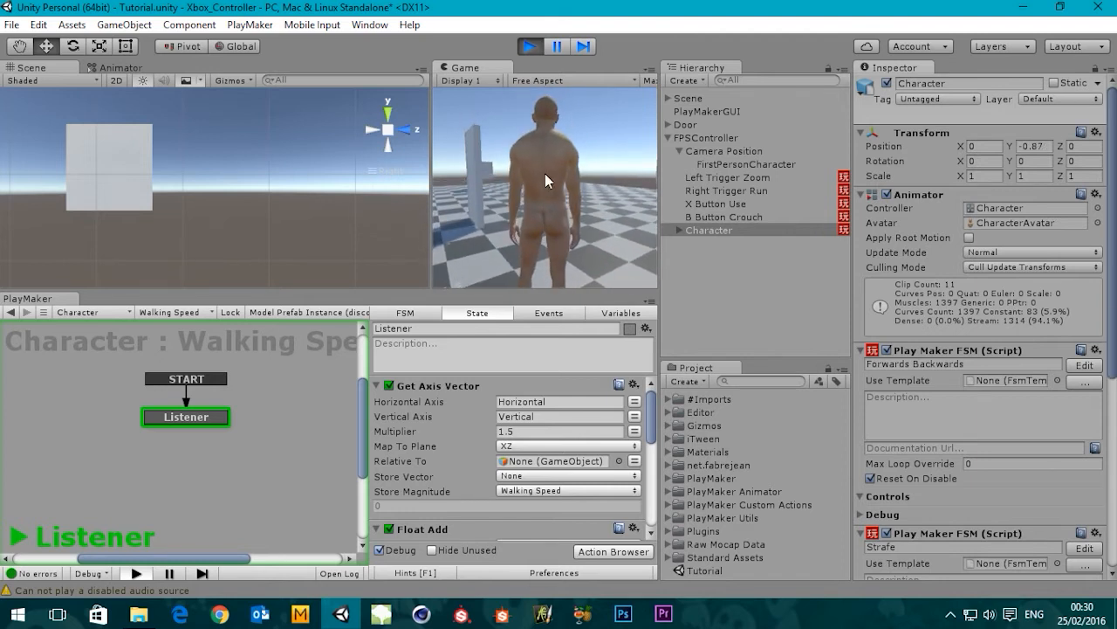
click(531, 46)
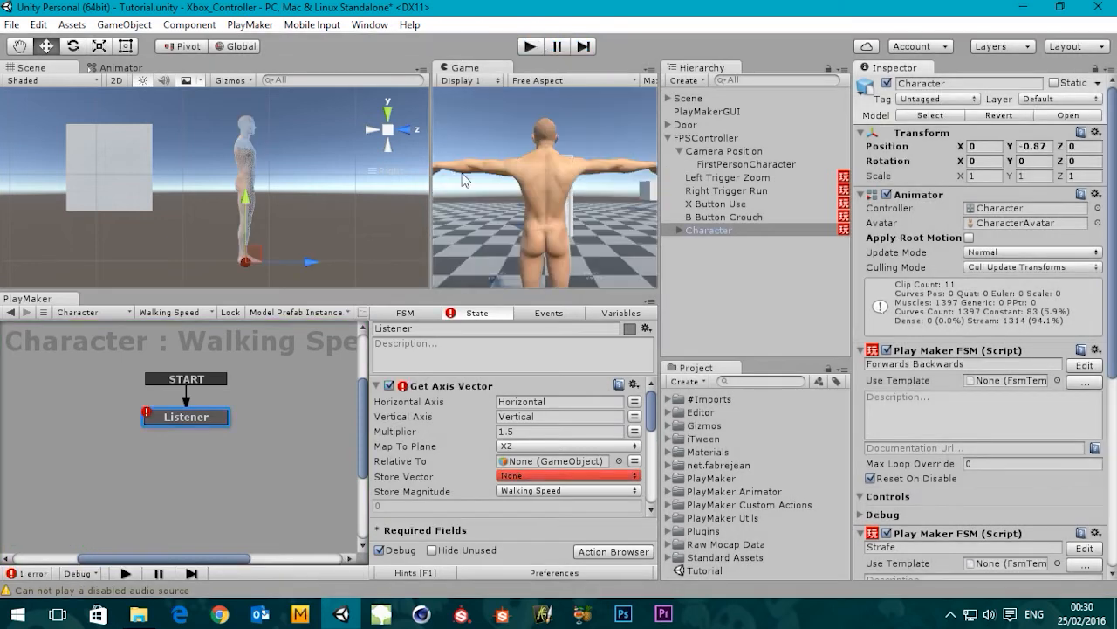
Compare the Character's Y position with the vector positions set in the Un-Crouch and Crouch states
click(718, 232)
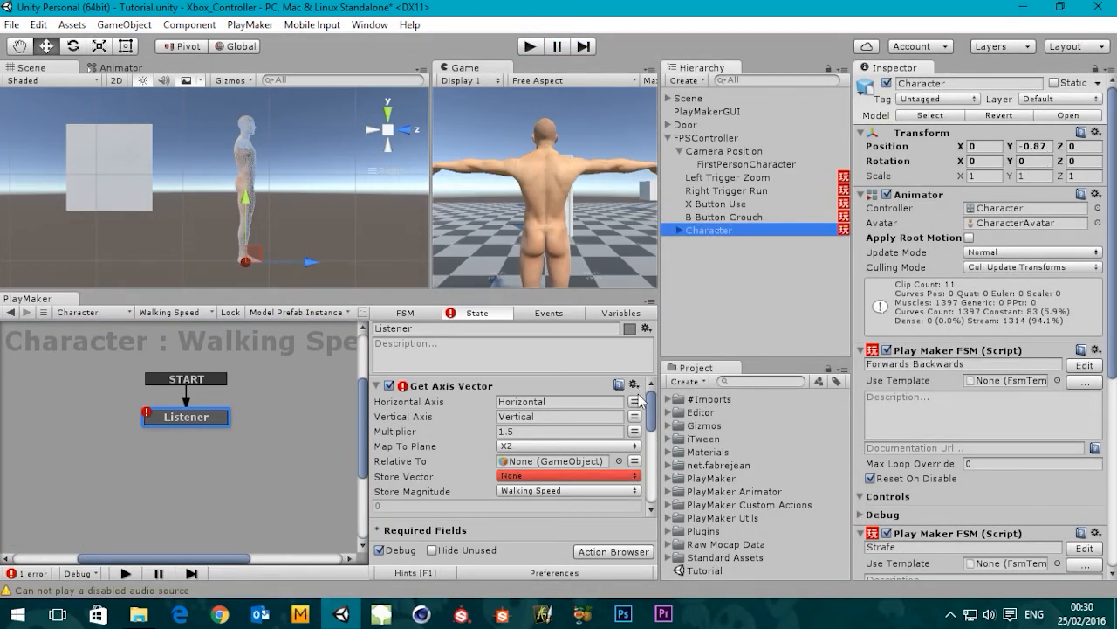
click(712, 219)
drag(651, 414, 649, 477)
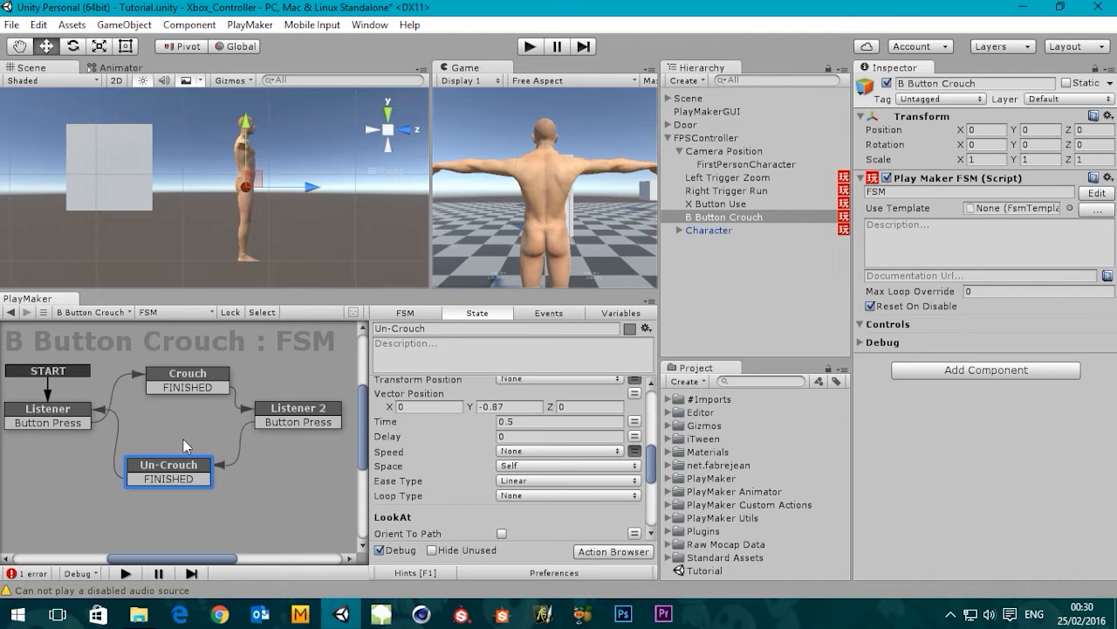
click(186, 470)
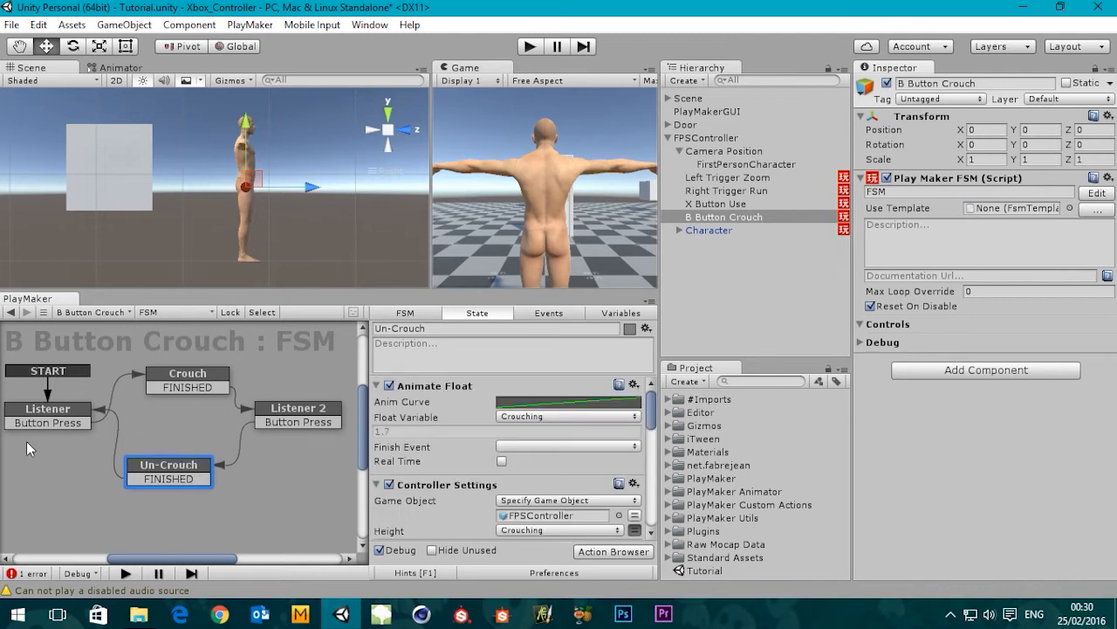
drag(651, 417, 649, 470)
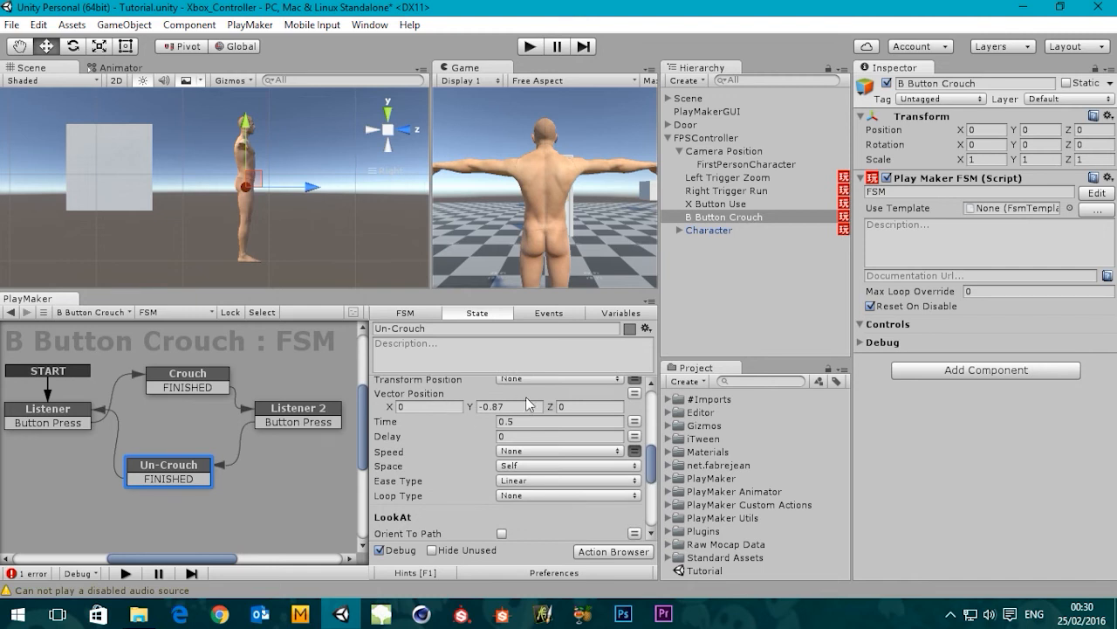
click(709, 230)
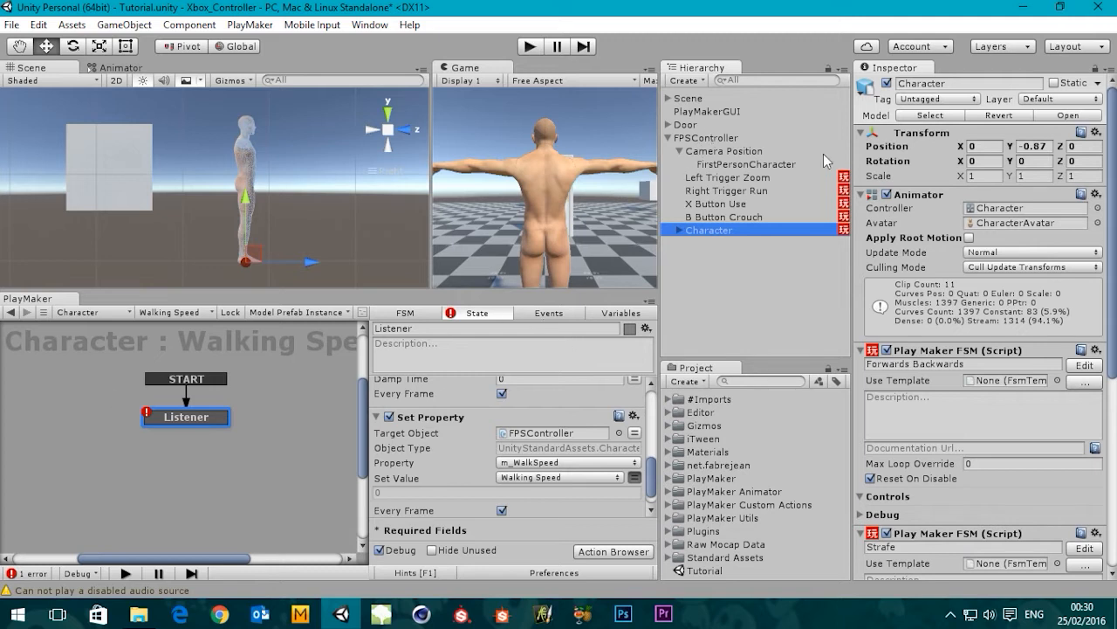
click(742, 217)
click(157, 377)
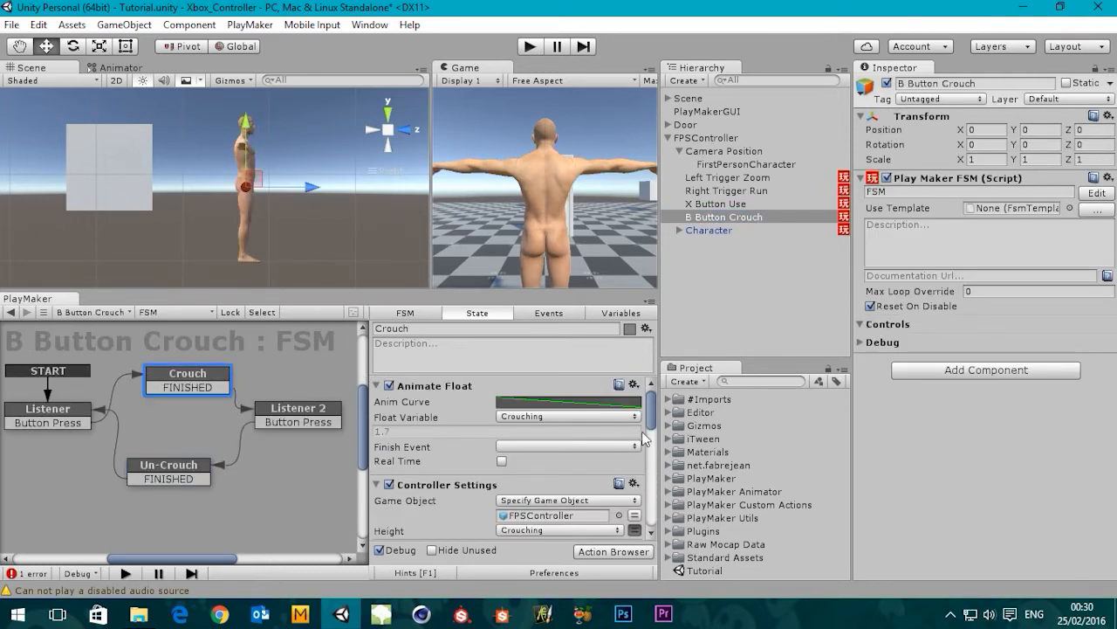
drag(650, 421, 648, 475)
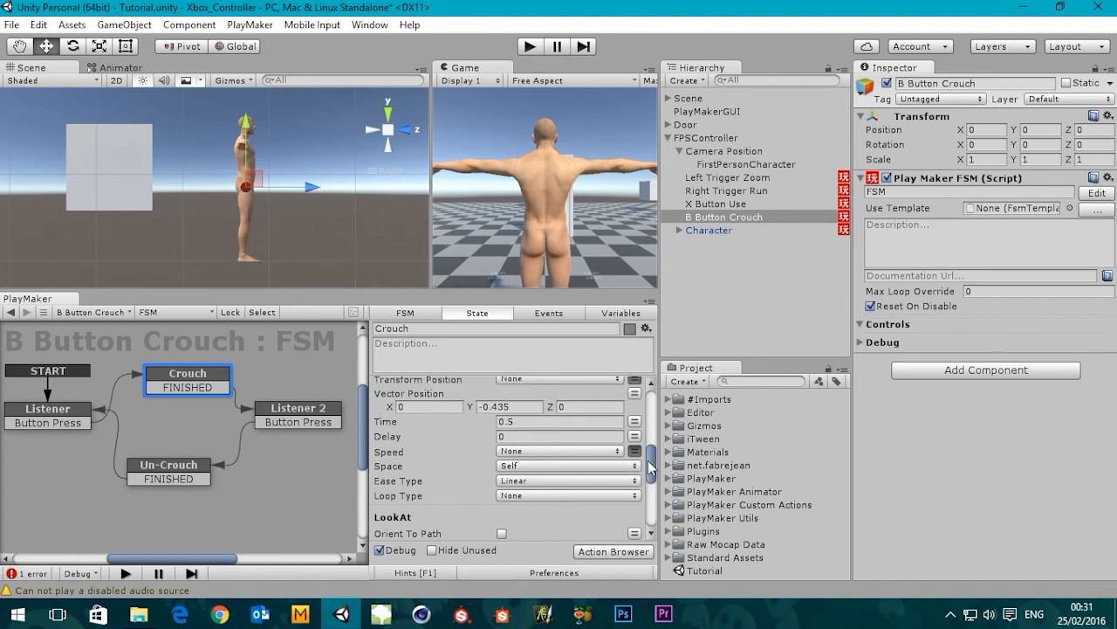
drag(650, 467, 651, 396)
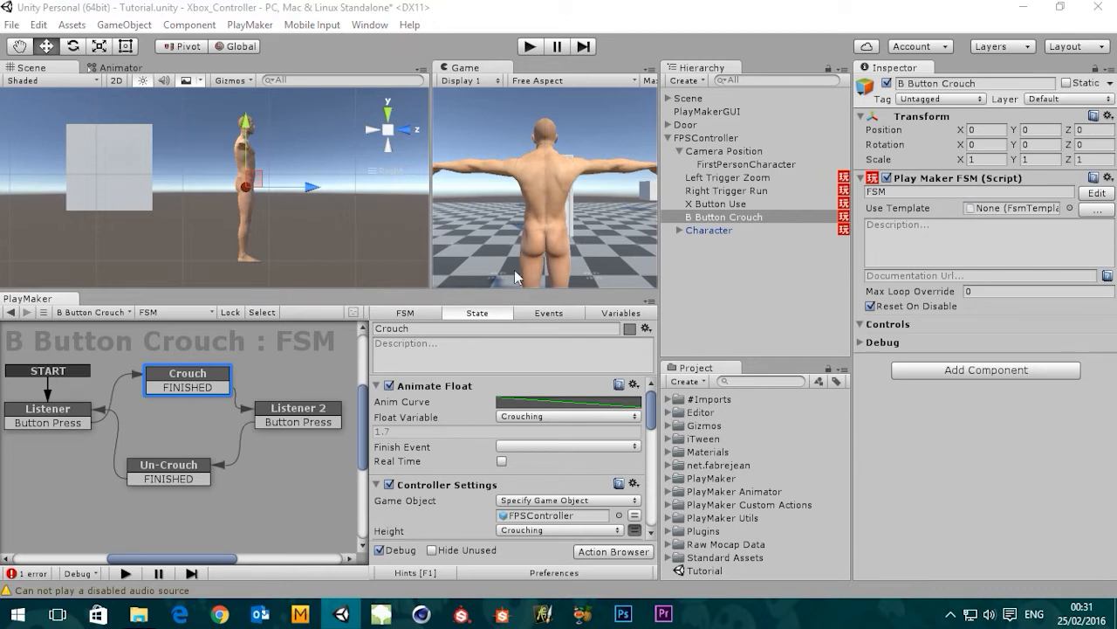
mouse_move(650, 414)
mouse_down()
mouse_move(636, 513)
mouse_move(636, 414)
mouse_up()
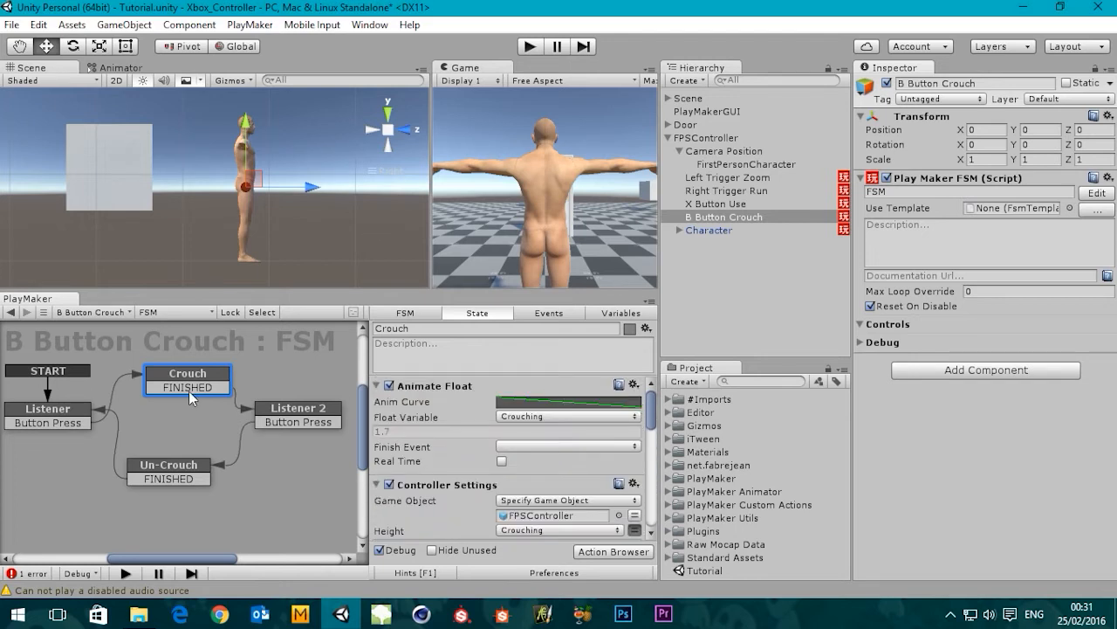
middle_drag(190, 391, 200, 407)
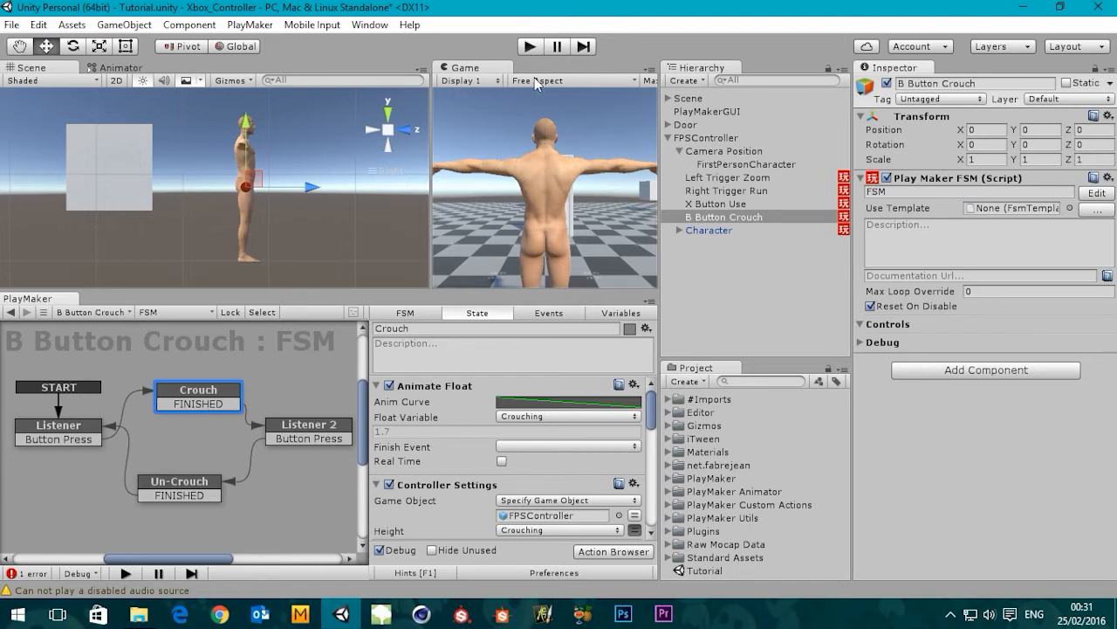
Dock the Game view back as a tab beside the Animator, run a crouch playtest, and stop it
drag(469, 68, 232, 83)
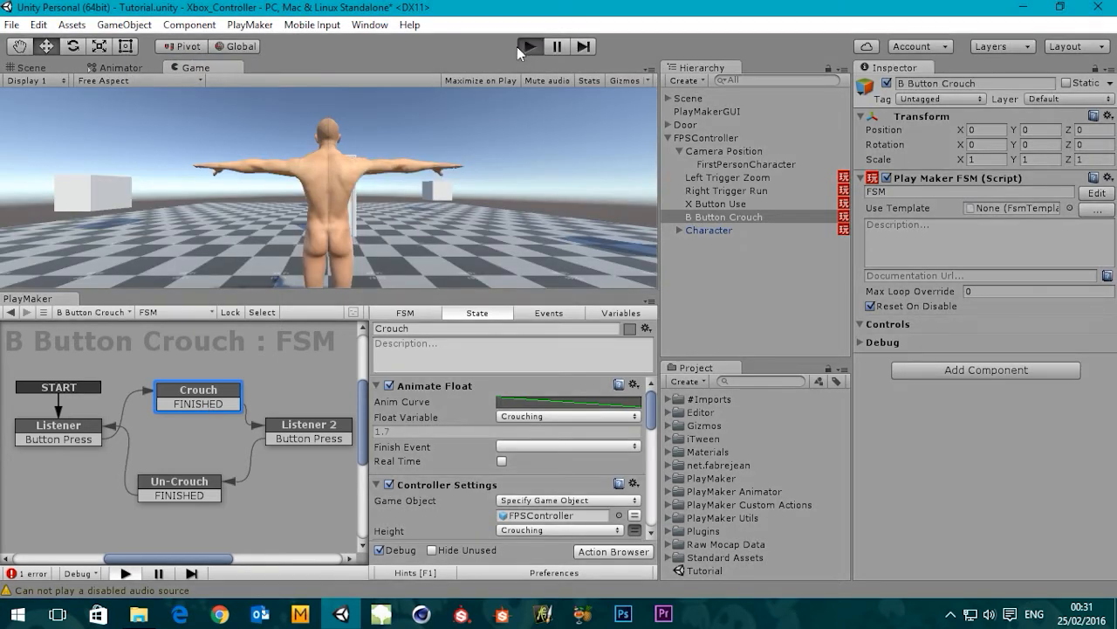
click(520, 48)
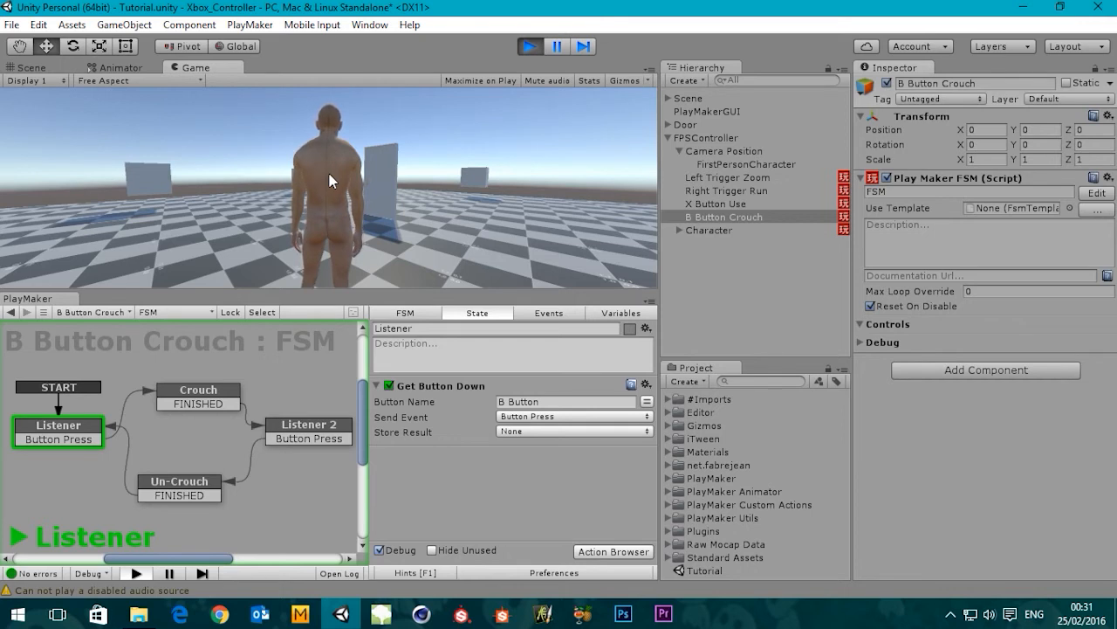
click(527, 48)
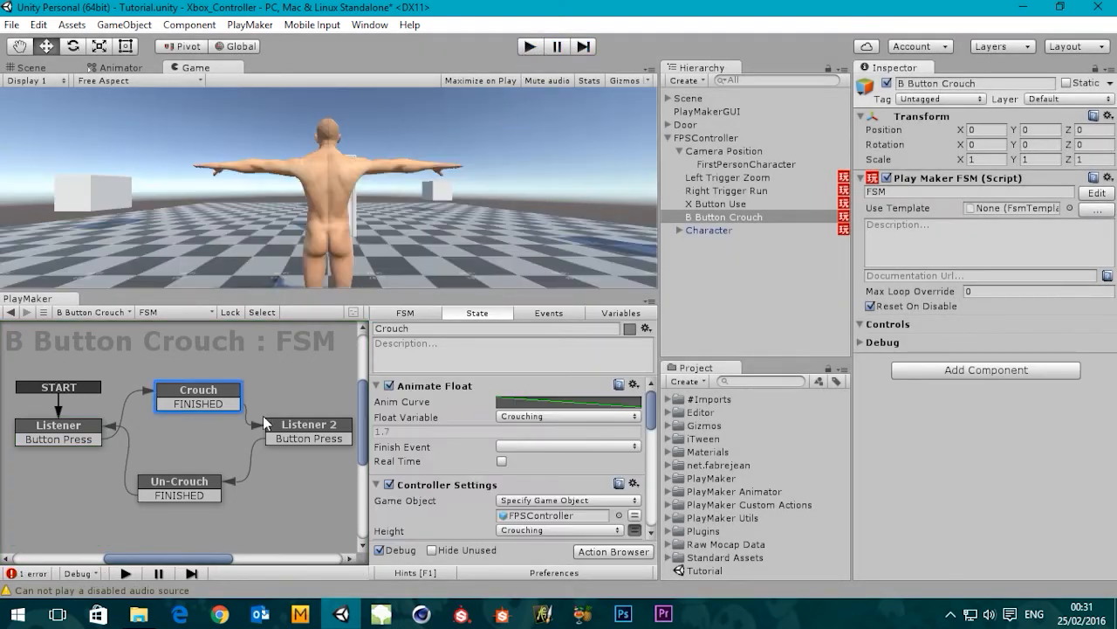
mouse_move(263, 408)
middle_down()
mouse_move(276, 392)
mouse_move(257, 428)
middle_up()
click(93, 433)
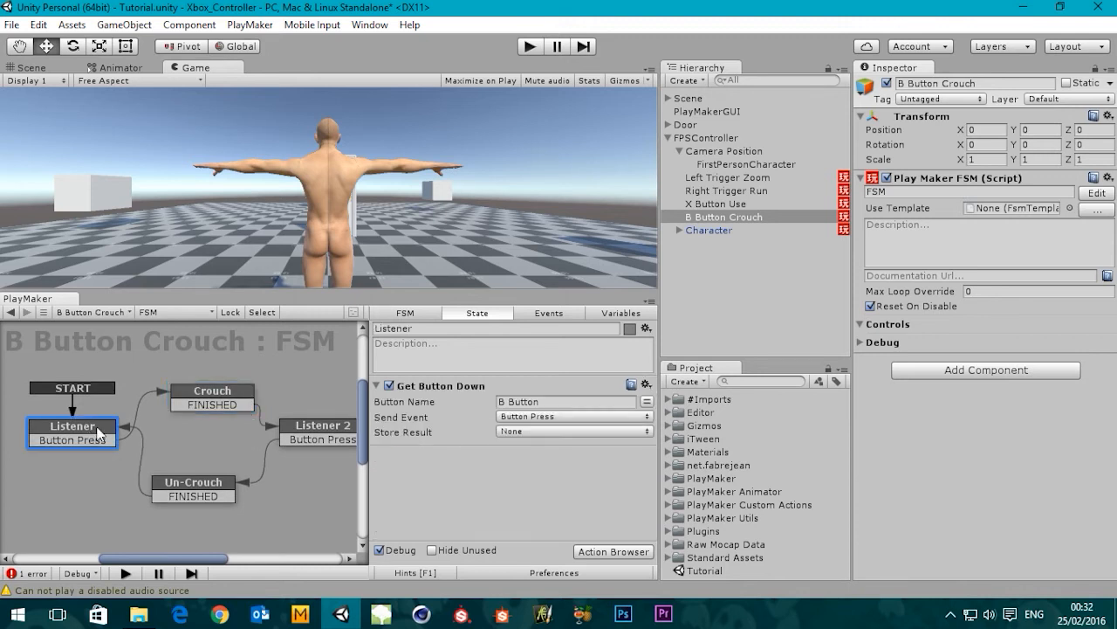
click(226, 397)
mouse_move(278, 419)
middle_down()
mouse_move(264, 399)
mouse_move(268, 418)
middle_up()
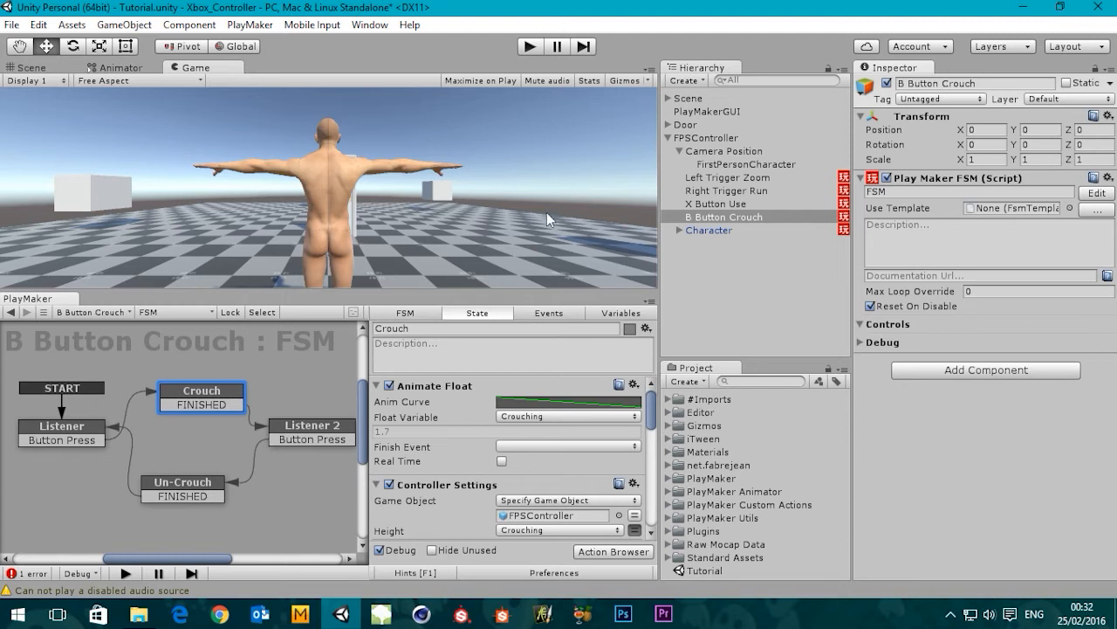
Add a Bool parameter named "Crouched?" to the Character animator controller
click(118, 68)
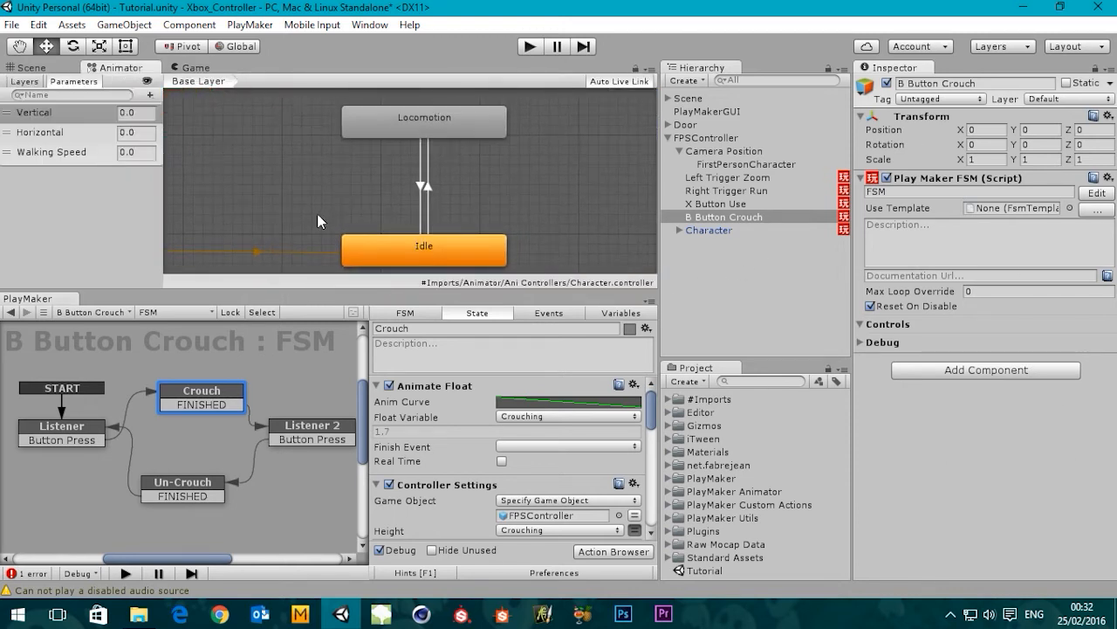
middle_drag(315, 203, 290, 197)
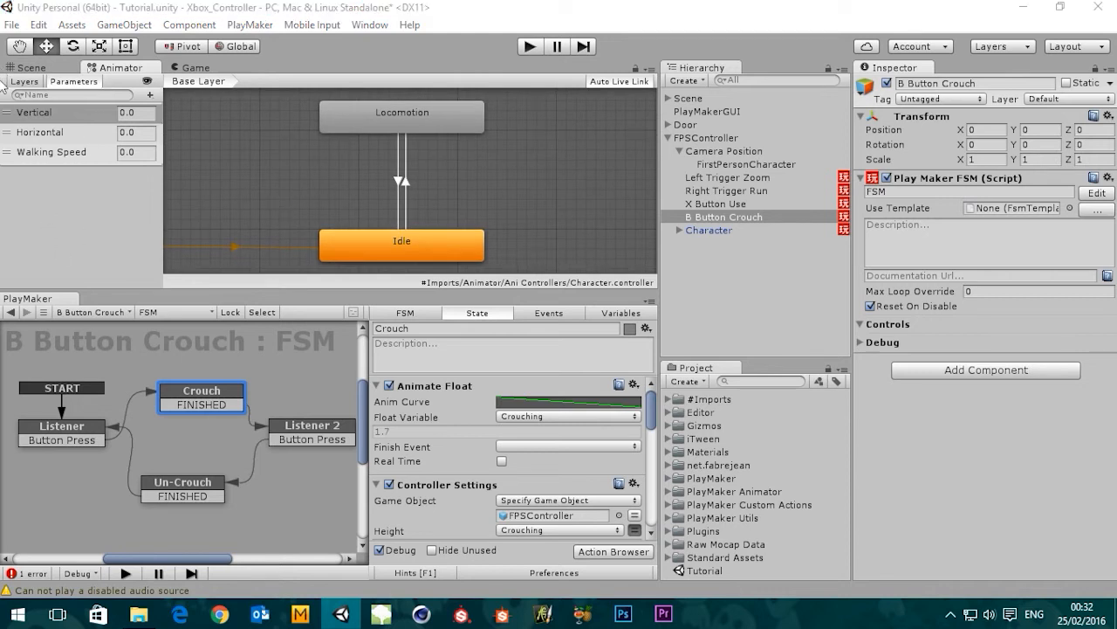
click(152, 95)
click(181, 151)
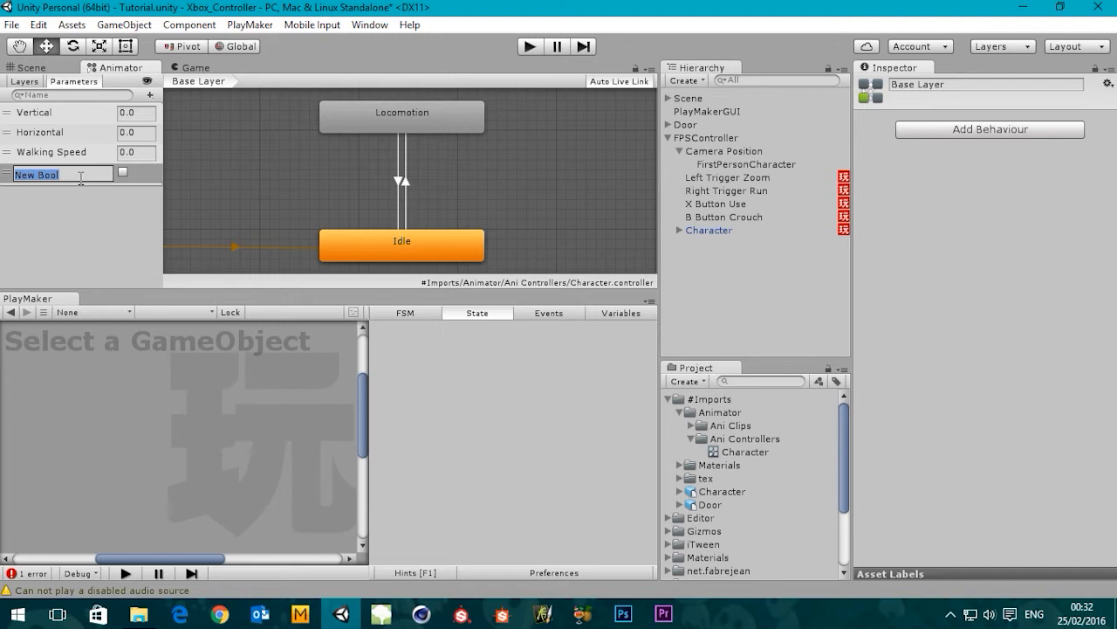
text(cROUCHE)
key(BackSpace)
key(BackSpace)
key(BackSpace)
key(BackSpace)
key(BackSpace)
key(BackSpace)
key(BackSpace)
text(Crouched?)
click(93, 222)
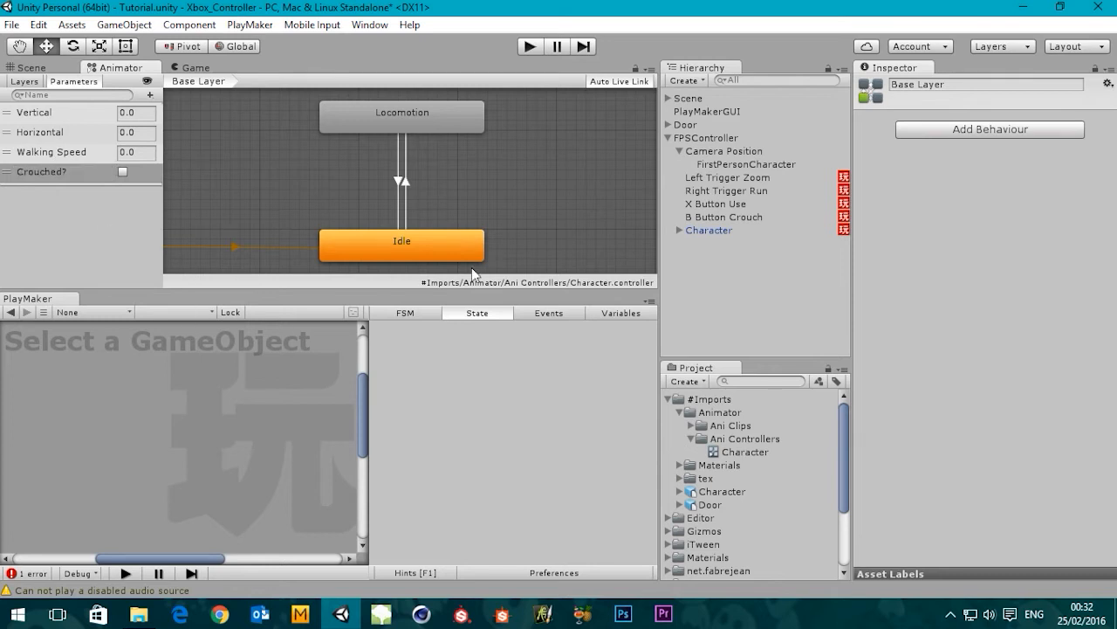
middle_drag(531, 226, 511, 225)
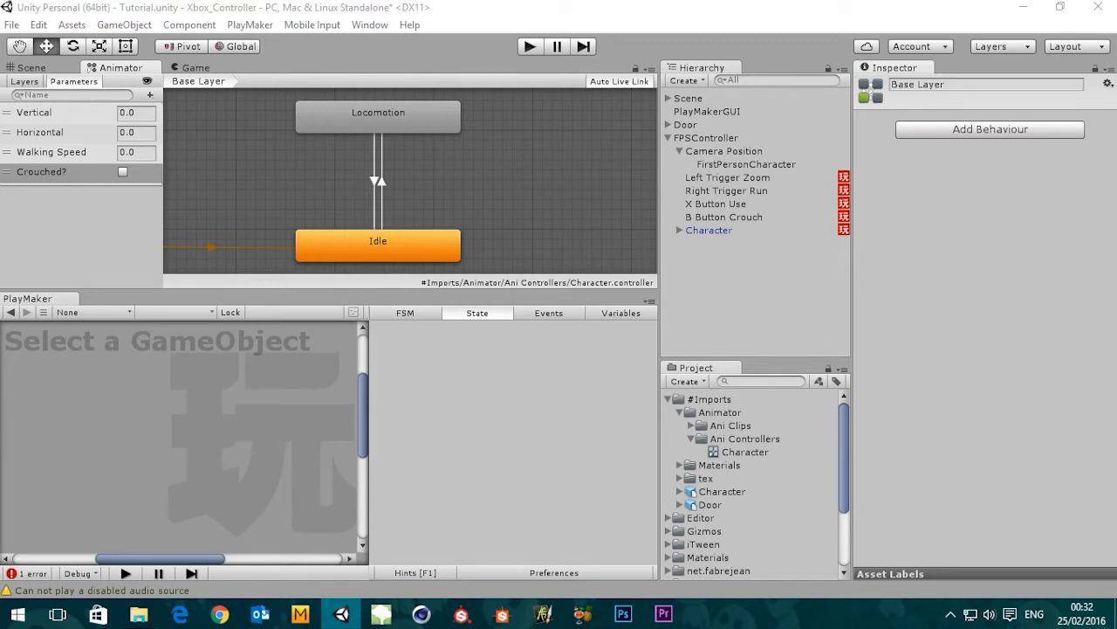
Open the B Button Crouch object's FSM and inspect its Listener state
click(712, 216)
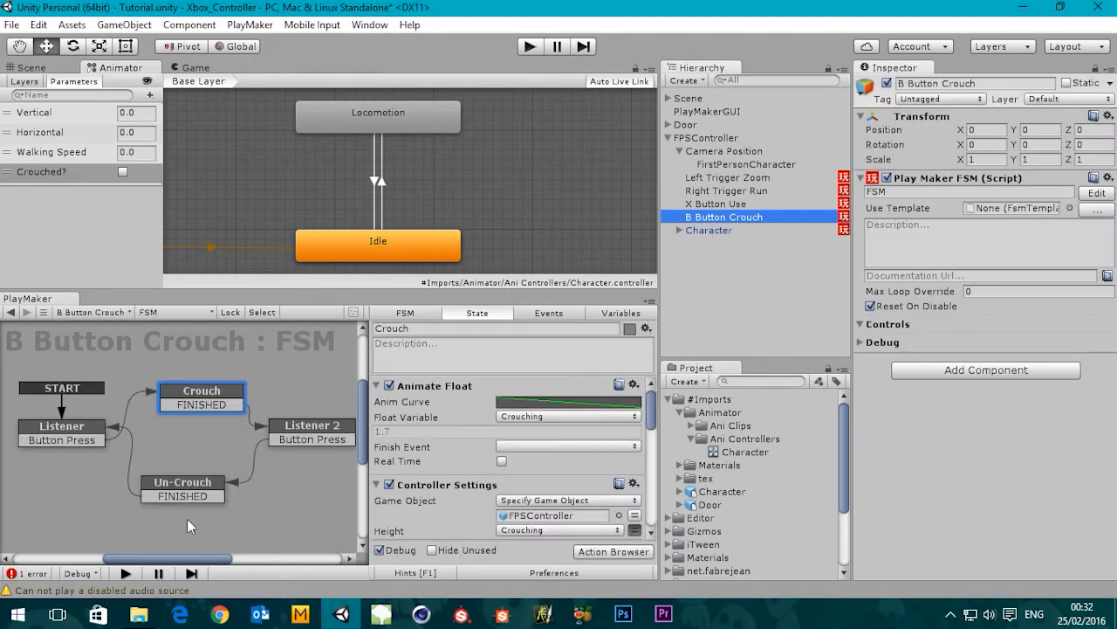
middle_drag(244, 416, 256, 409)
click(105, 423)
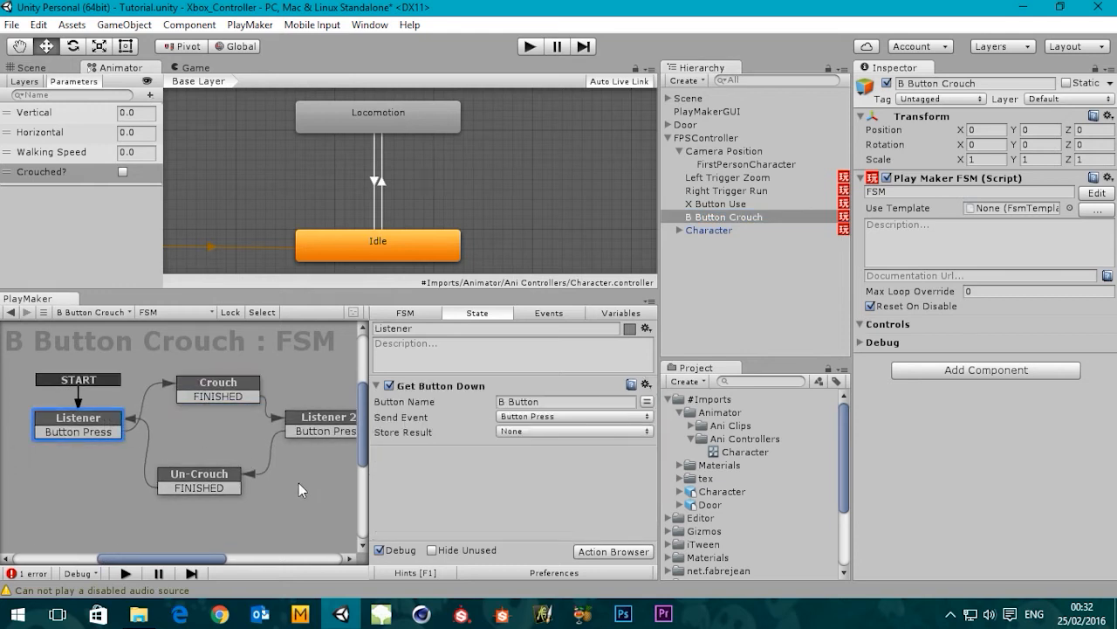
mouse_move(285, 482)
middle_down()
mouse_move(246, 484)
mouse_move(269, 475)
middle_up()
Add a Set Bool Value action to the Crouch state of the B Button Crouch FSM
click(212, 382)
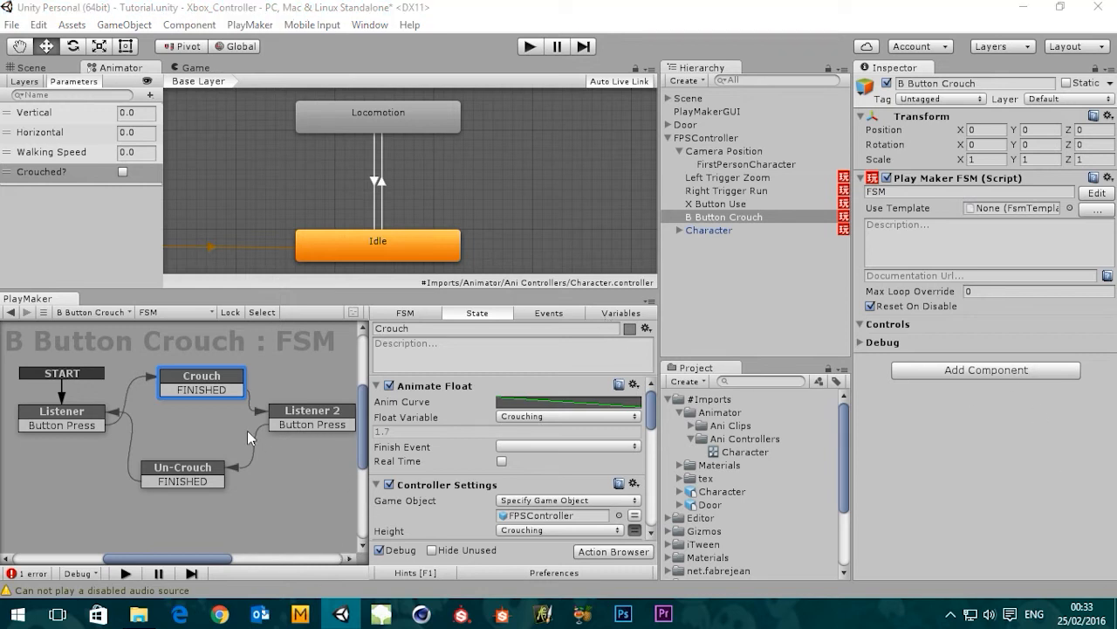
middle_drag(247, 431, 245, 439)
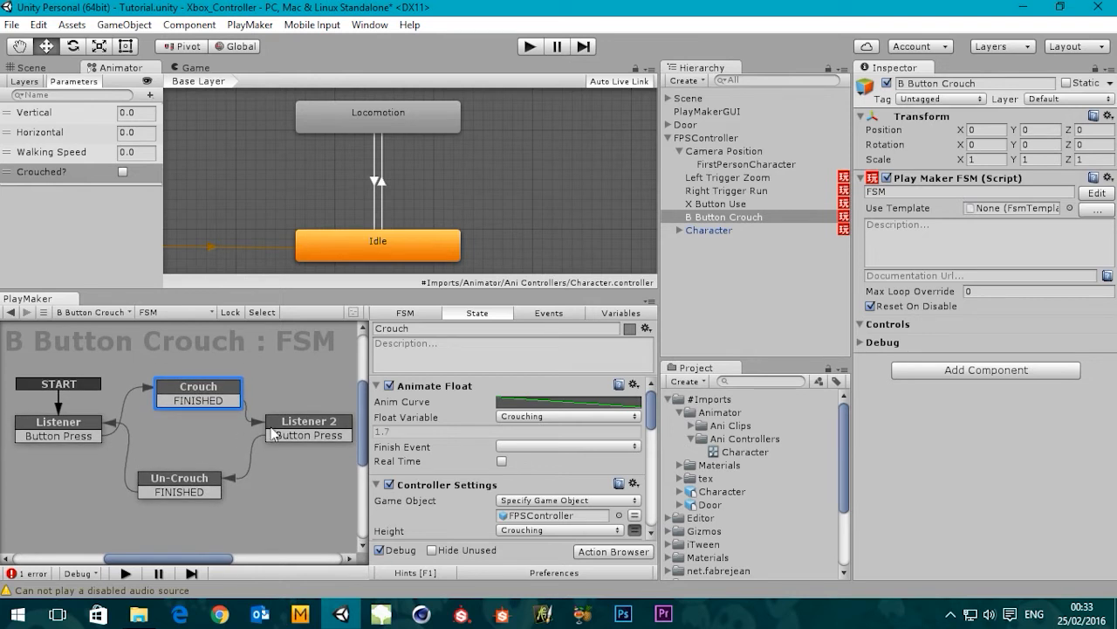
click(622, 314)
click(478, 314)
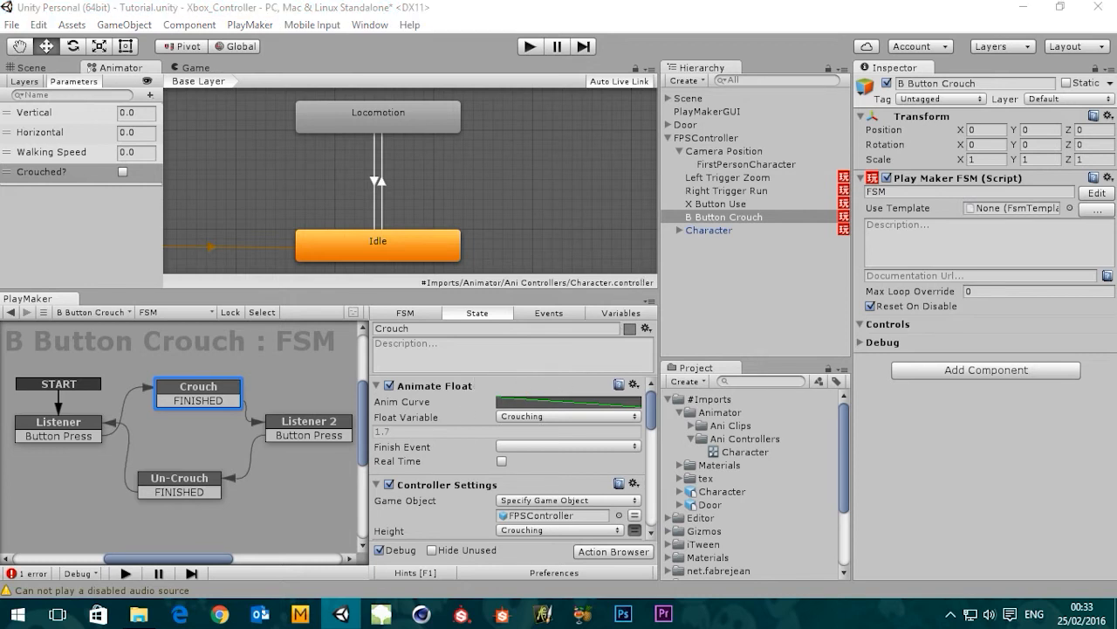
click(620, 552)
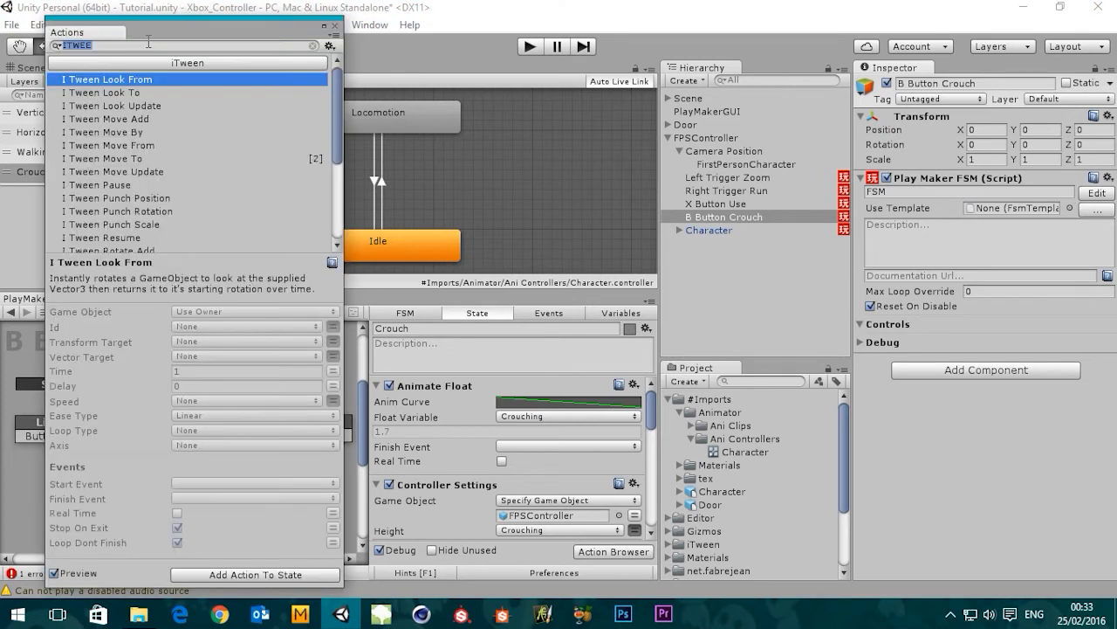
text(set bool)
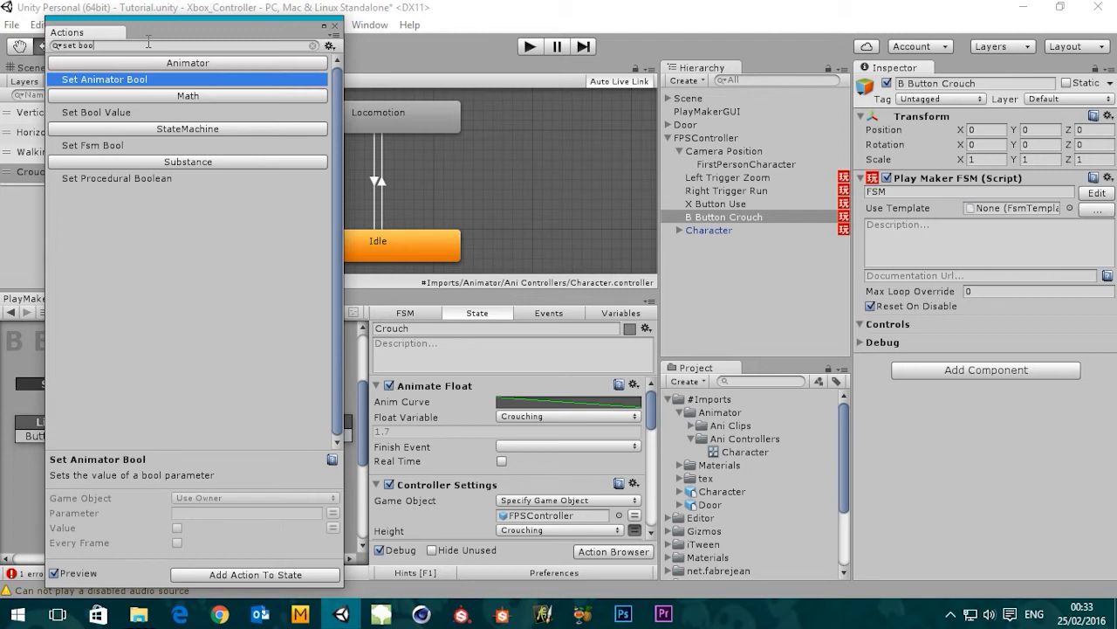
key(Down)
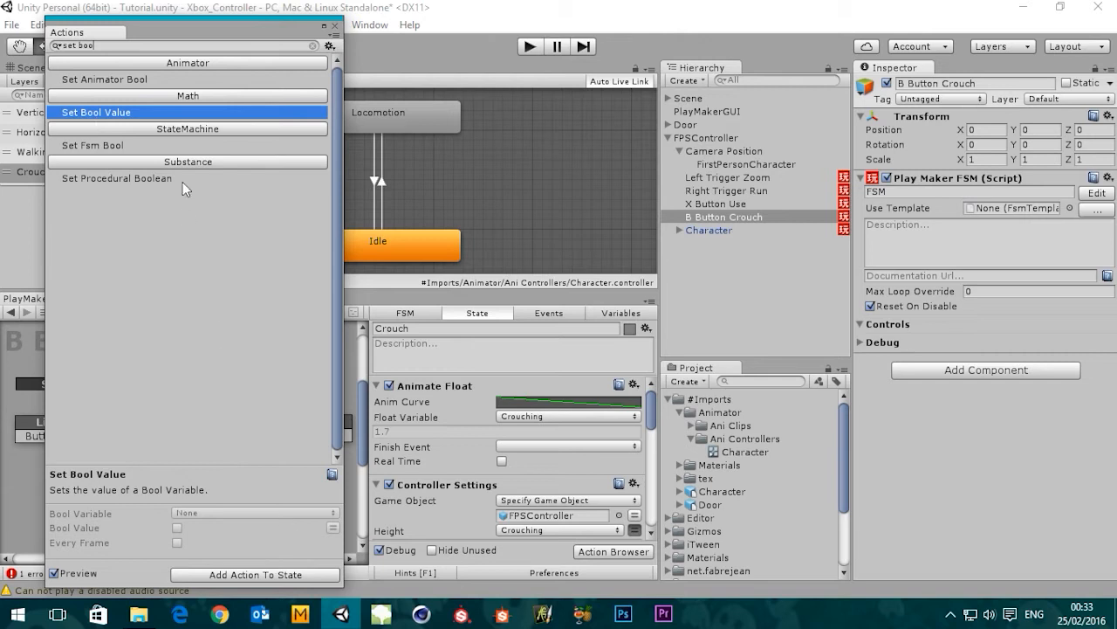
double_click(118, 117)
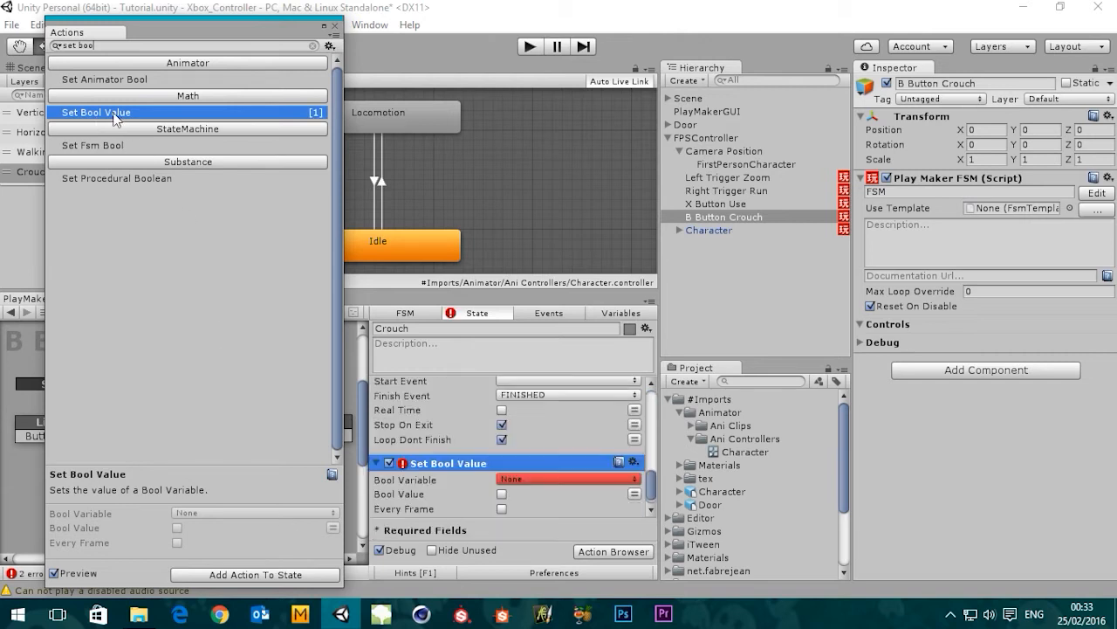
click(336, 28)
Move the Set Bool Value action above Animate Float so it comes first among the Crouch state's actions
drag(468, 462, 454, 369)
scroll(455, 375, up, 10)
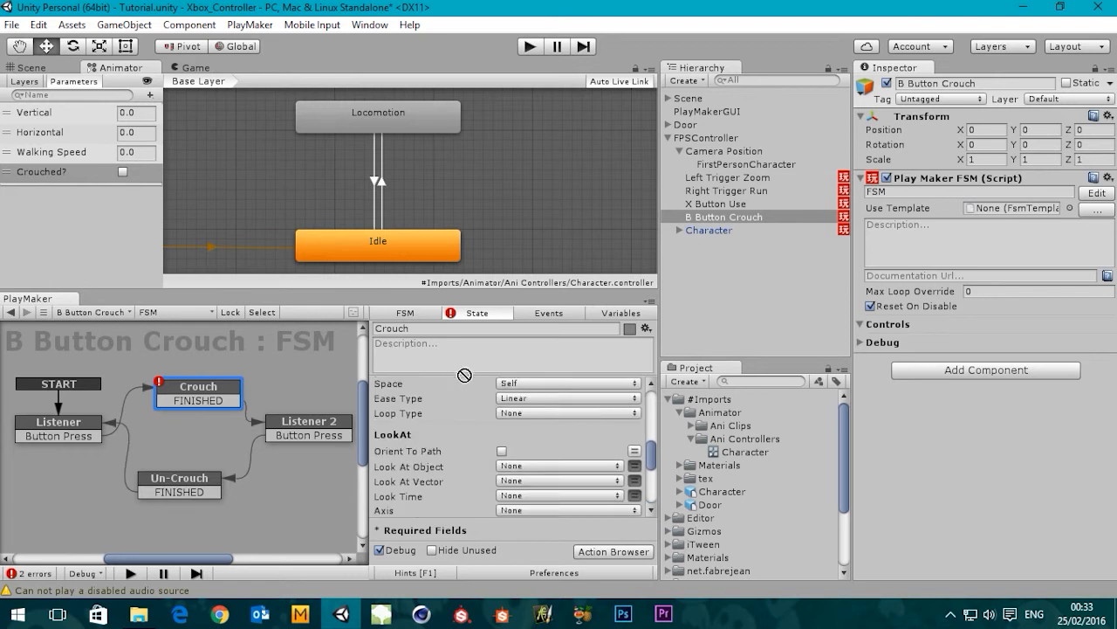
scroll(456, 380, up, 8)
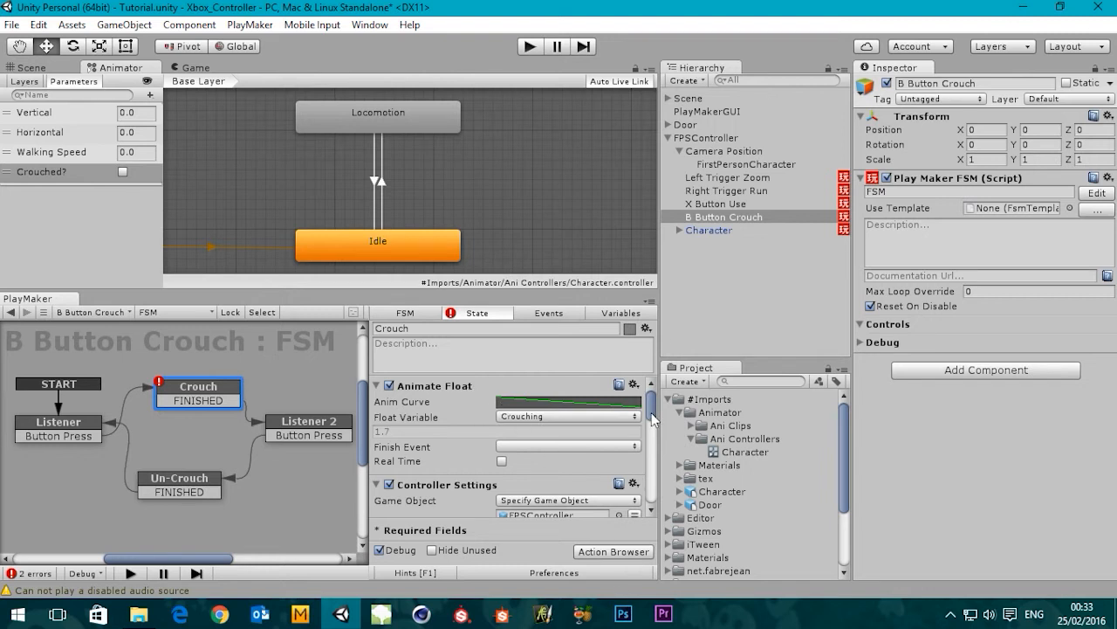
drag(657, 419, 647, 545)
scroll(451, 384, up, 4)
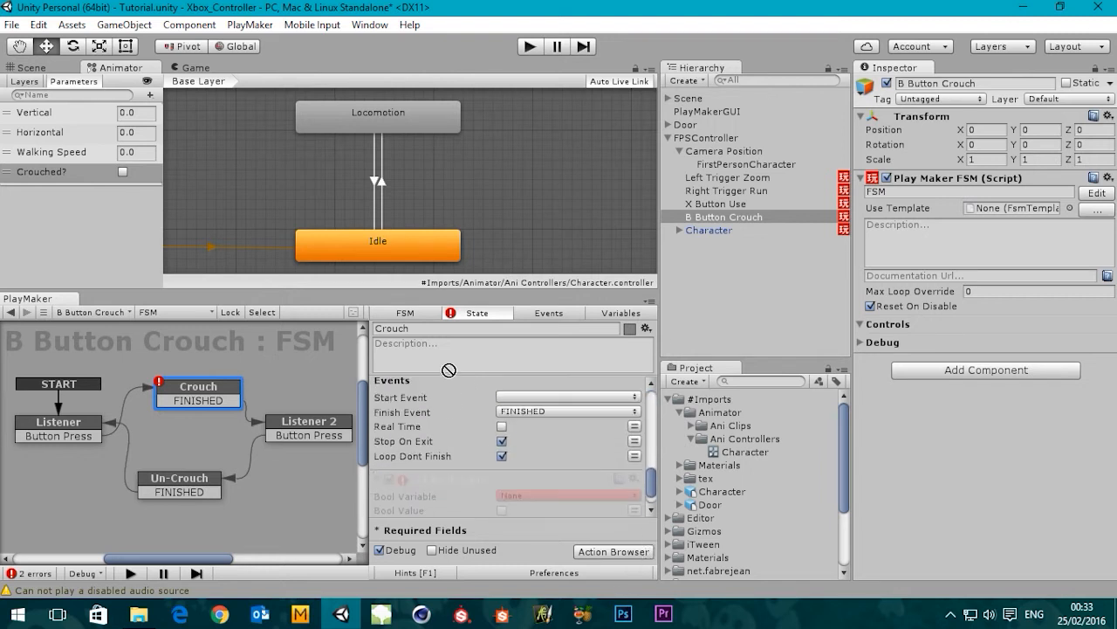
scroll(451, 384, up, 8)
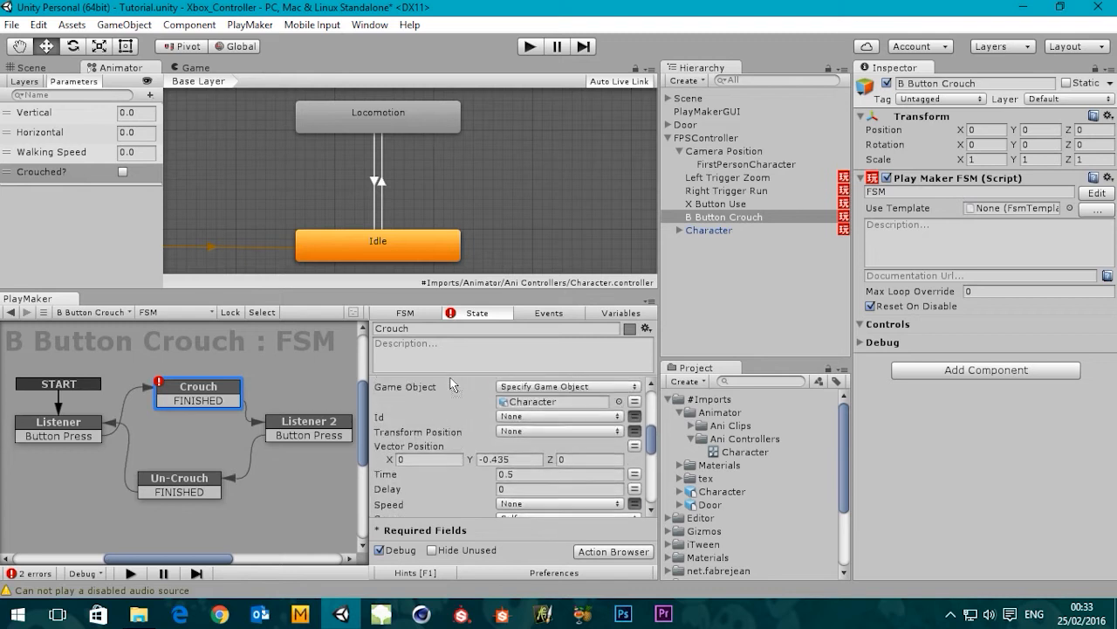
scroll(451, 384, up, 6)
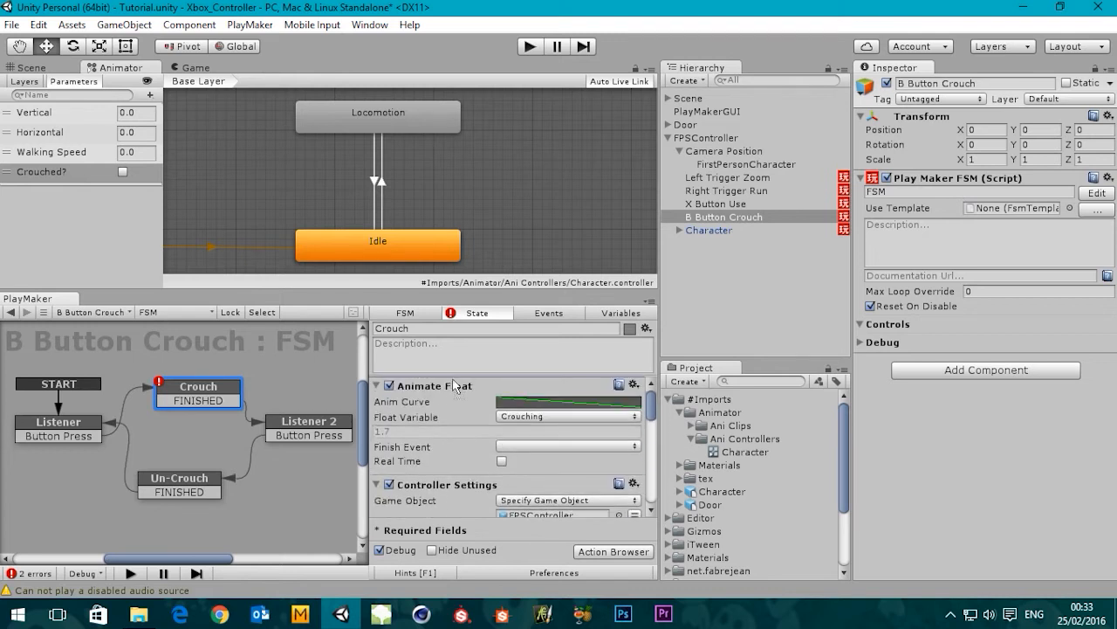
drag(456, 381, 458, 381)
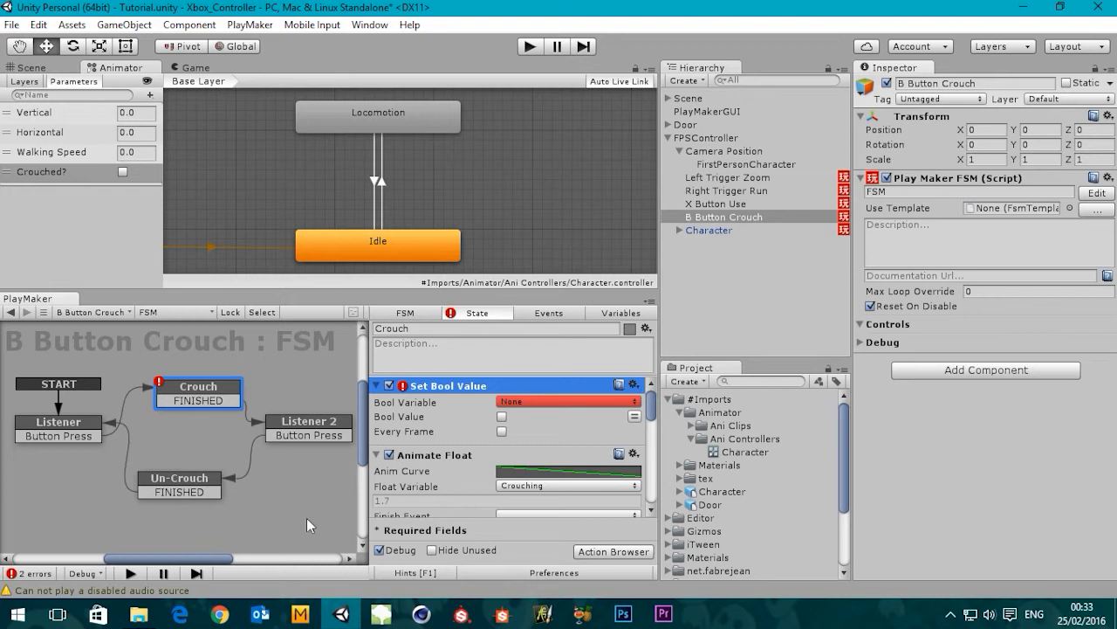
Create a new variable named "Crouched?" as the Bool Variable of the Set Bool Value action
click(548, 403)
click(555, 443)
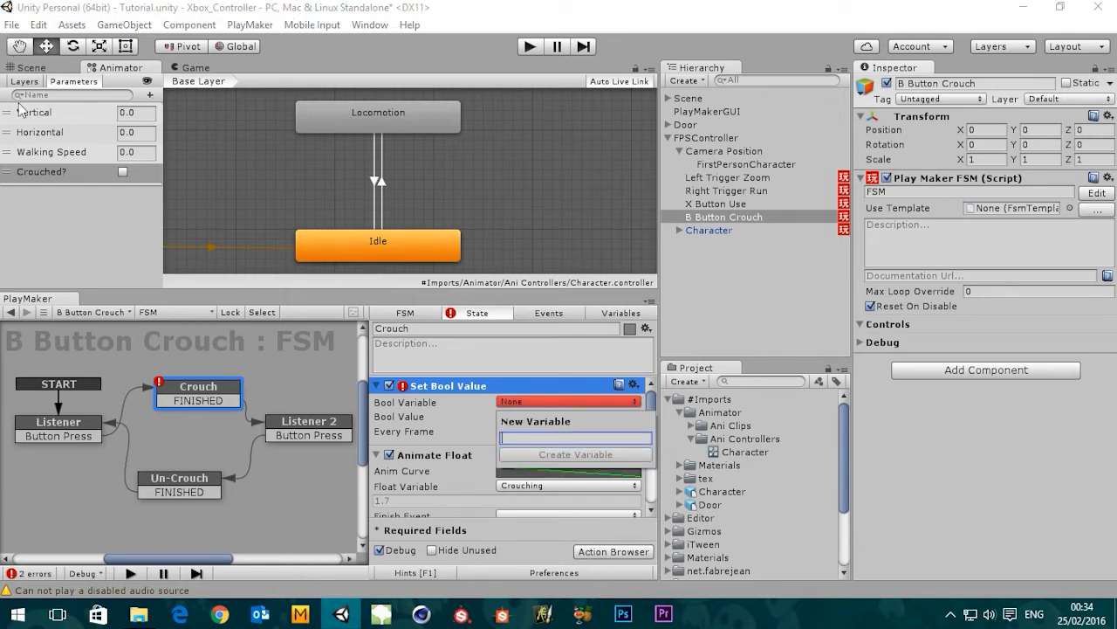
text(C)
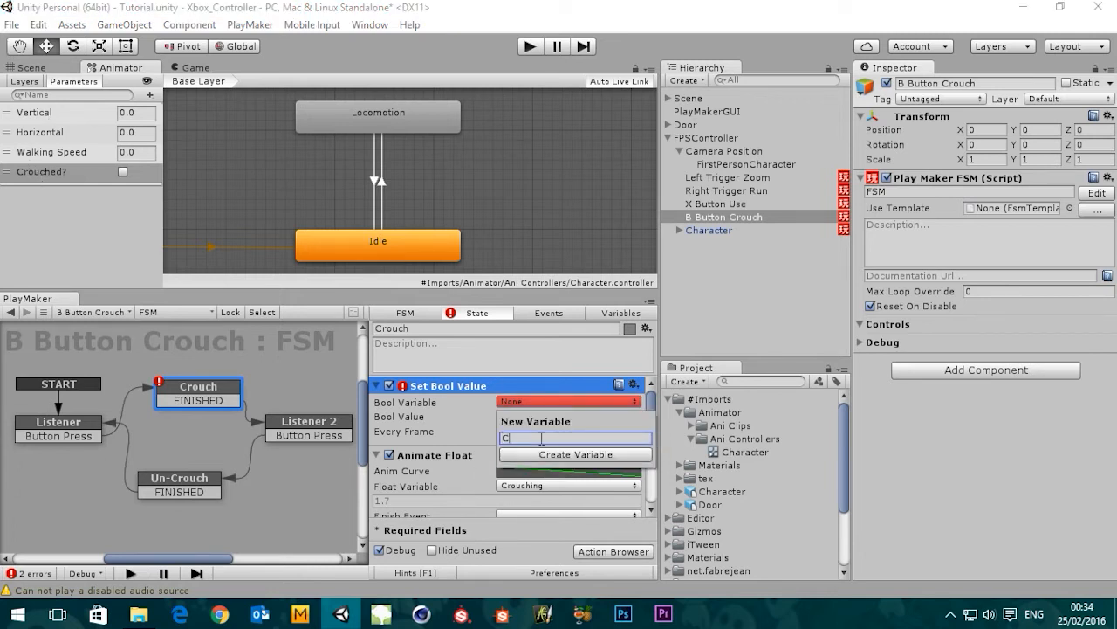
text(rouched?)
key(Return)
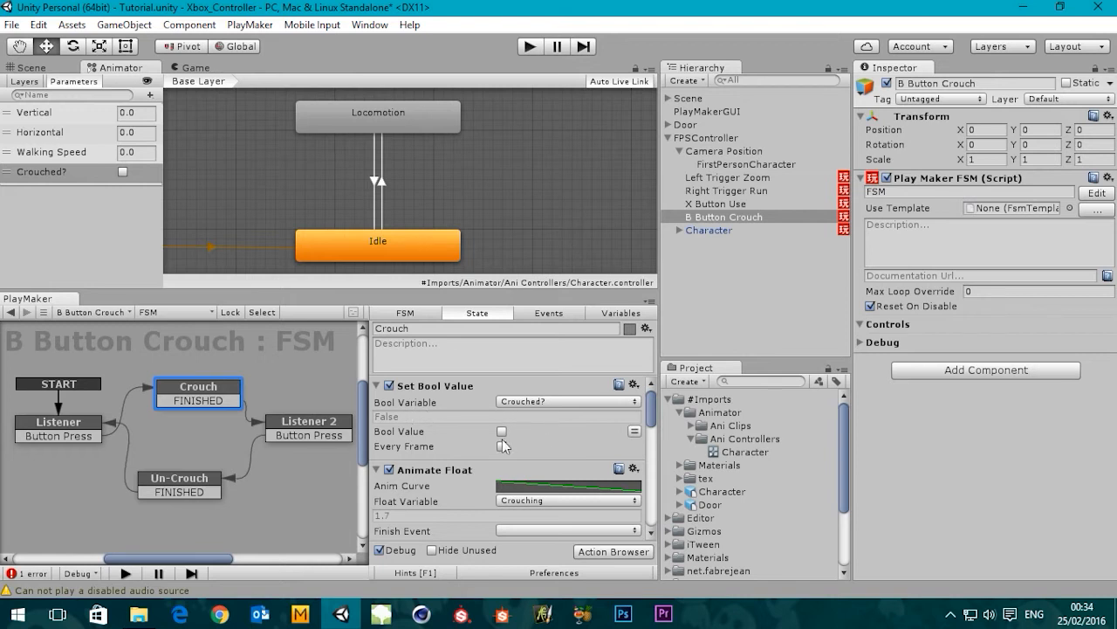
Check the "Crouched?" variable's default value and enable Bool Value in the Crouch state's Set Bool Value action
click(608, 318)
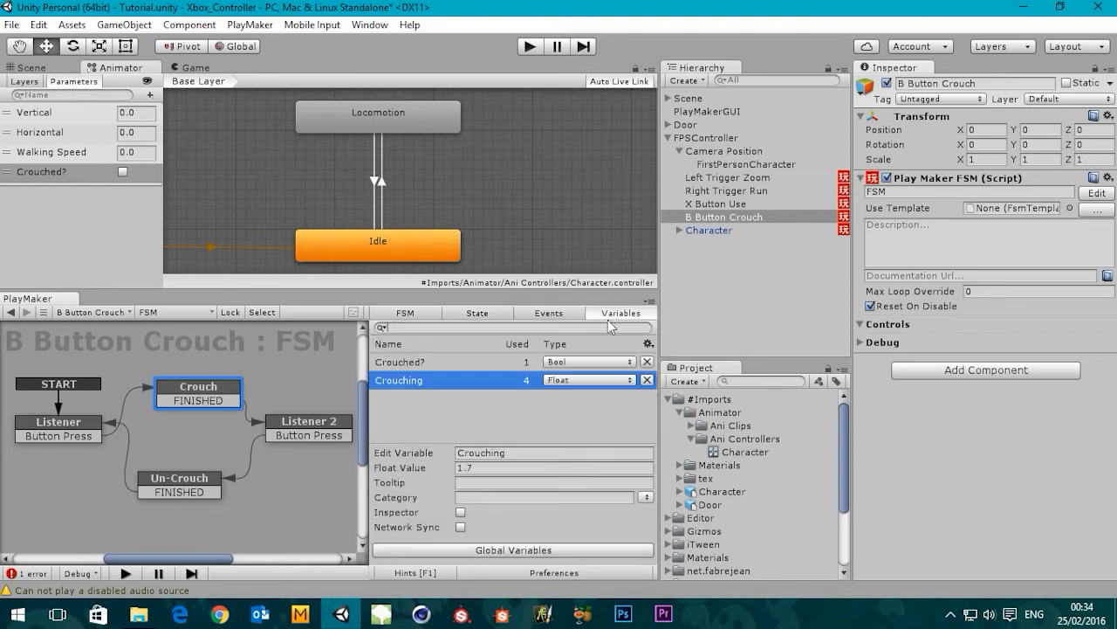
click(401, 361)
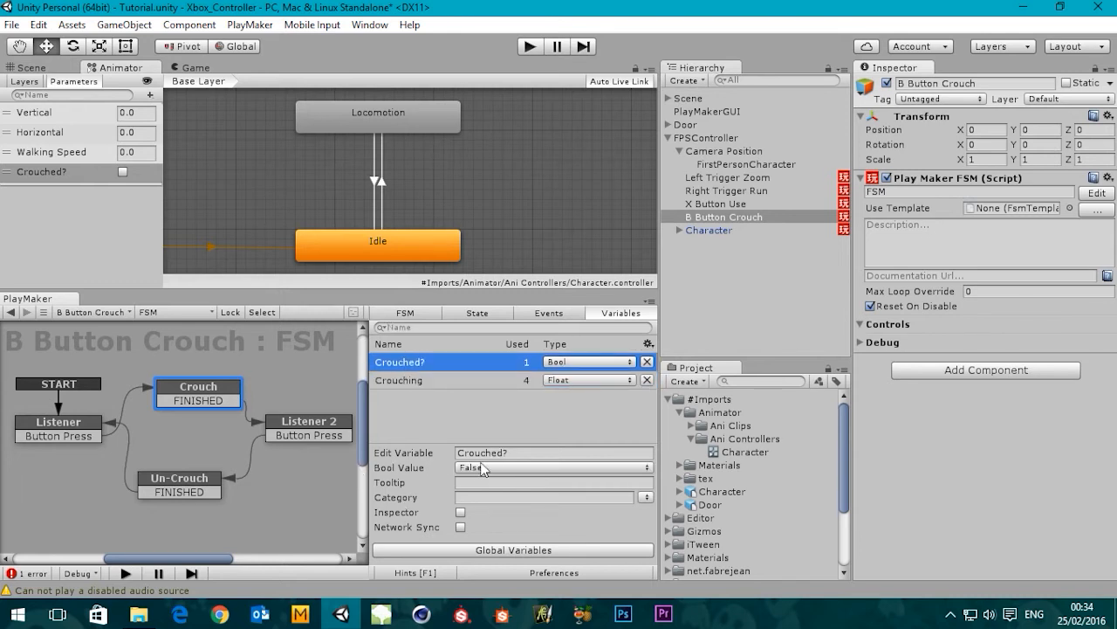
click(476, 313)
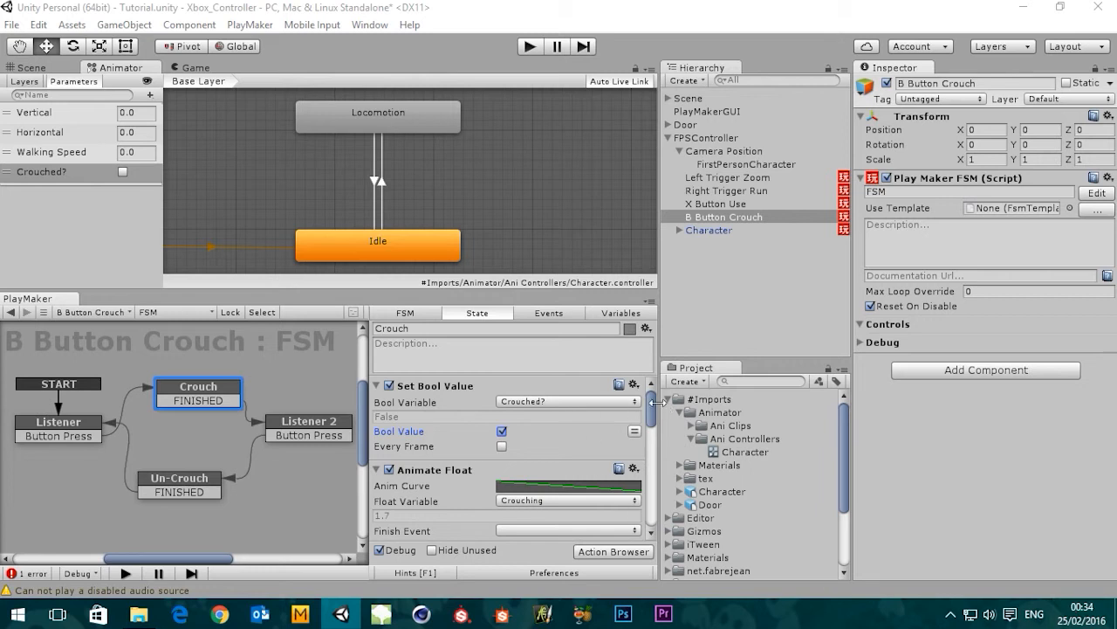
Add a Set Animator Bool action at the end of the Crouch state's actions
drag(652, 411, 653, 400)
drag(653, 409, 656, 548)
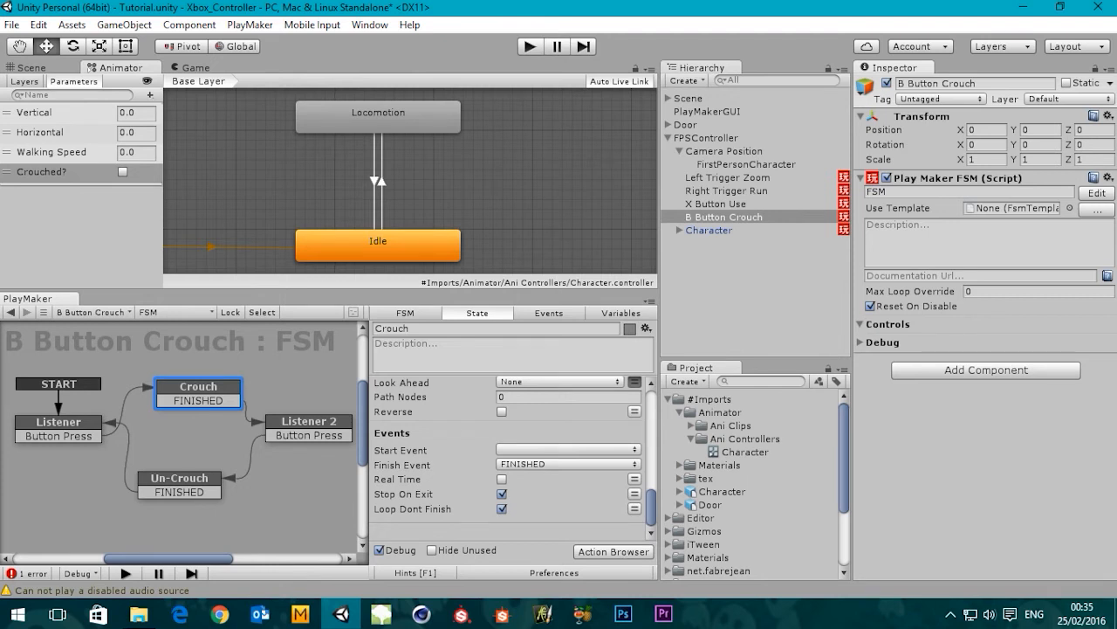
click(611, 550)
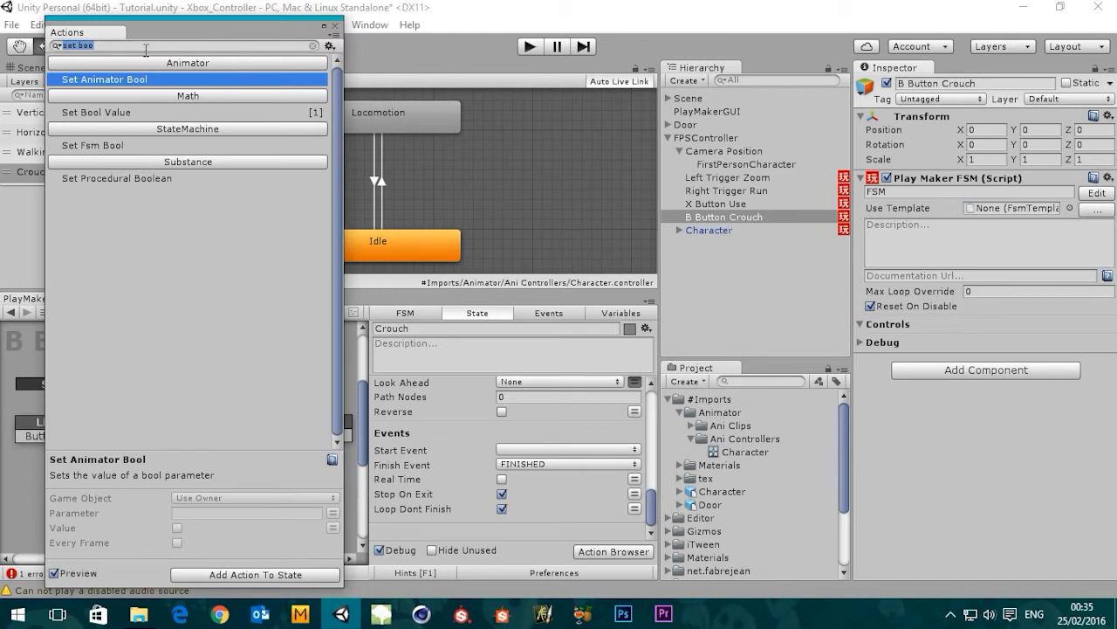
text(et boole)
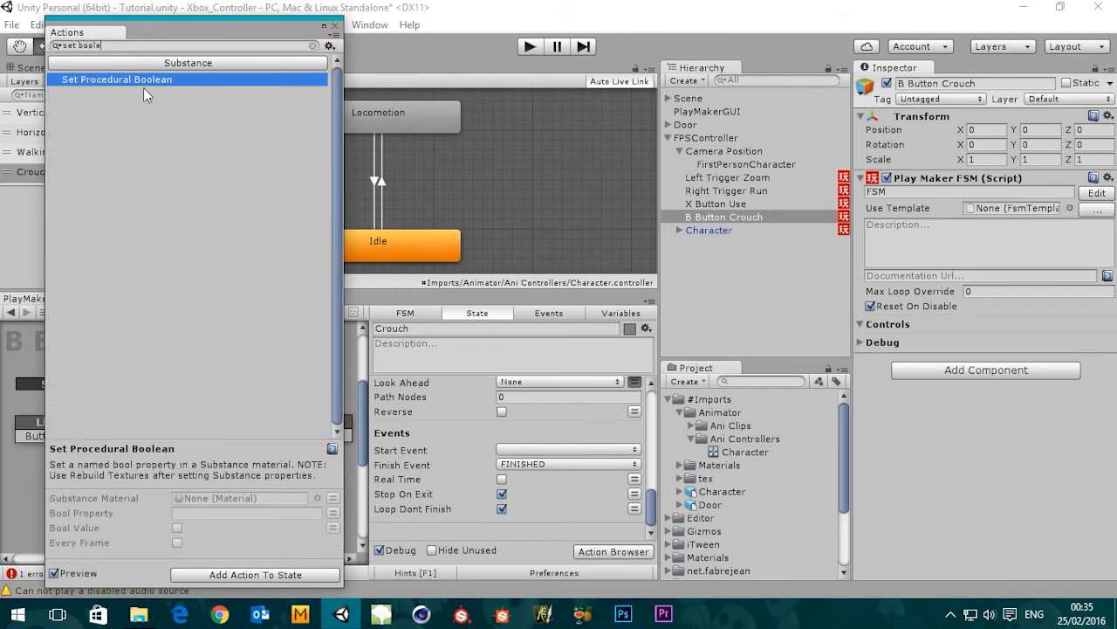
key(BackSpace)
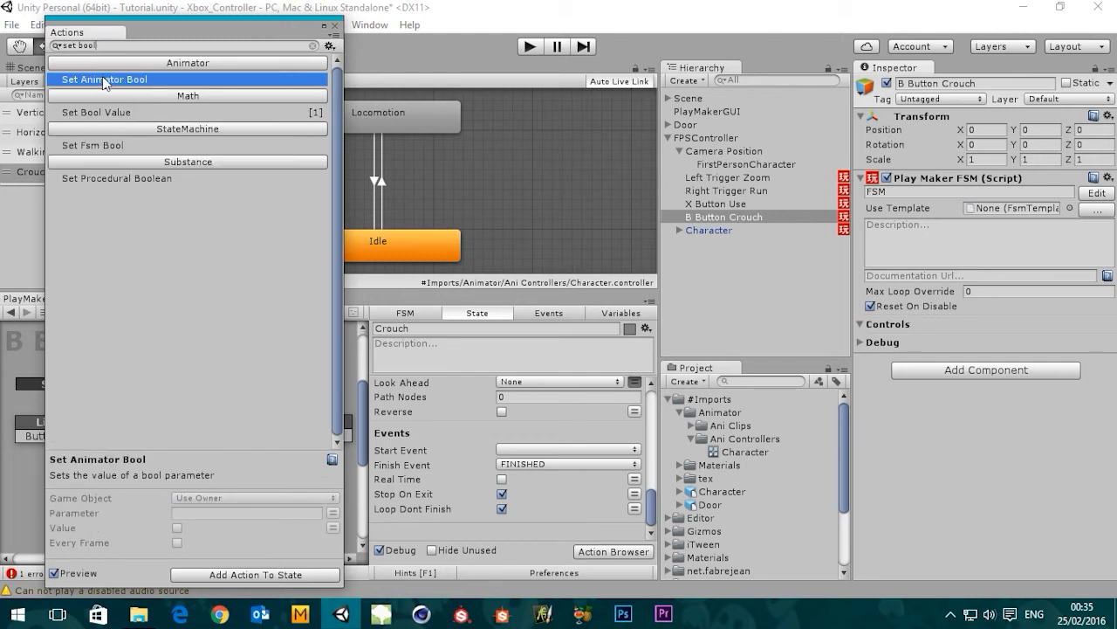
double_click(103, 80)
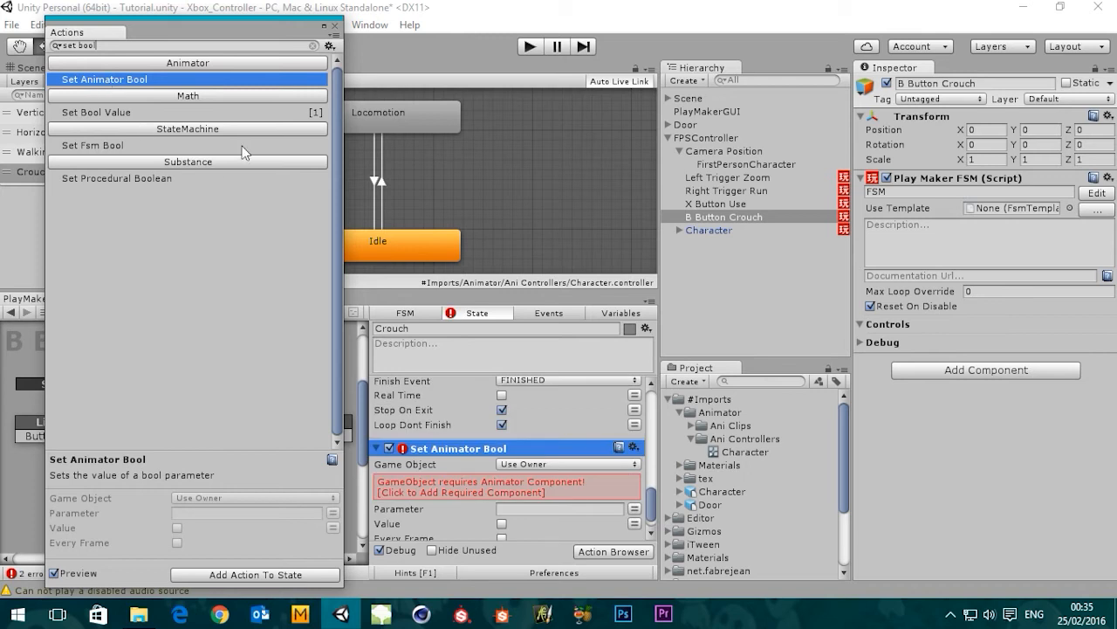
click(334, 25)
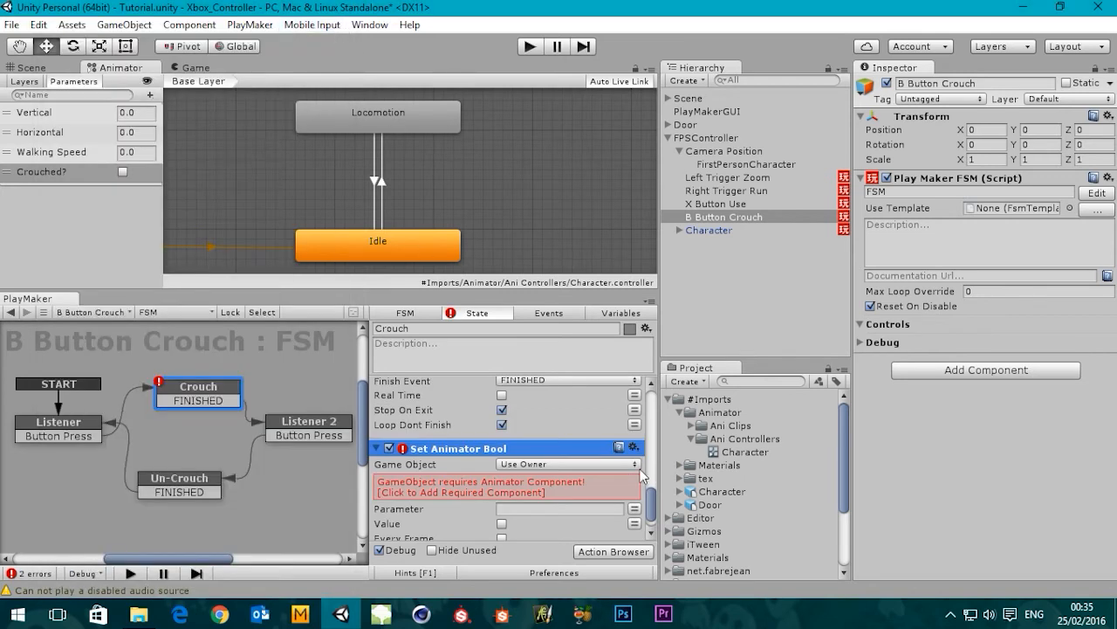
Specify the Character object as the Set Animator Bool action's game object and set its parameter to "Crouched?"
scroll(655, 504, down, 1)
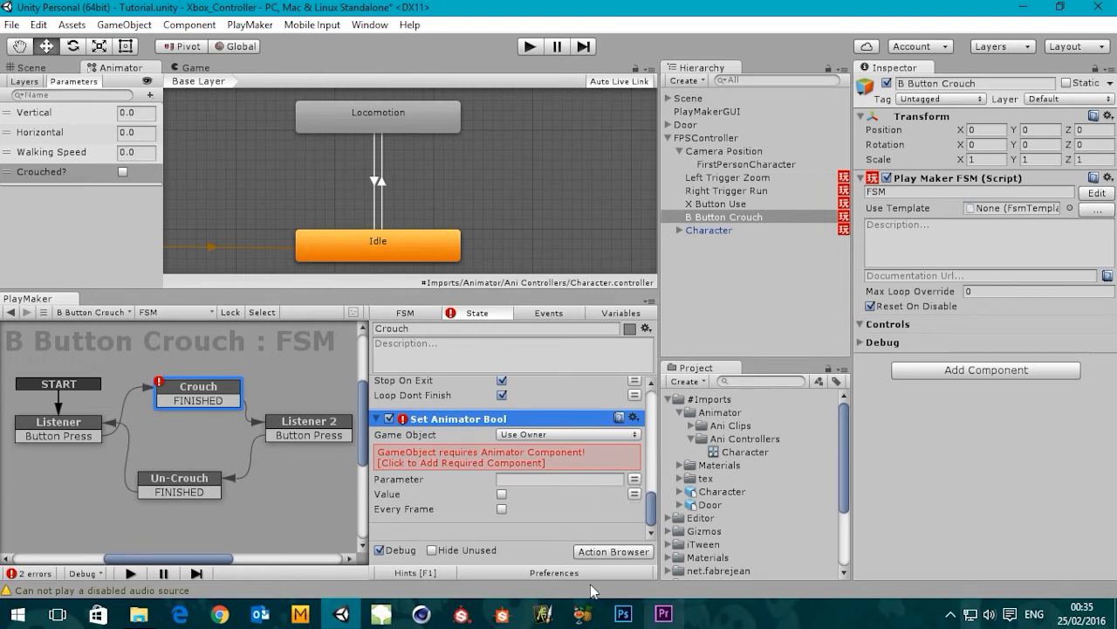
click(528, 435)
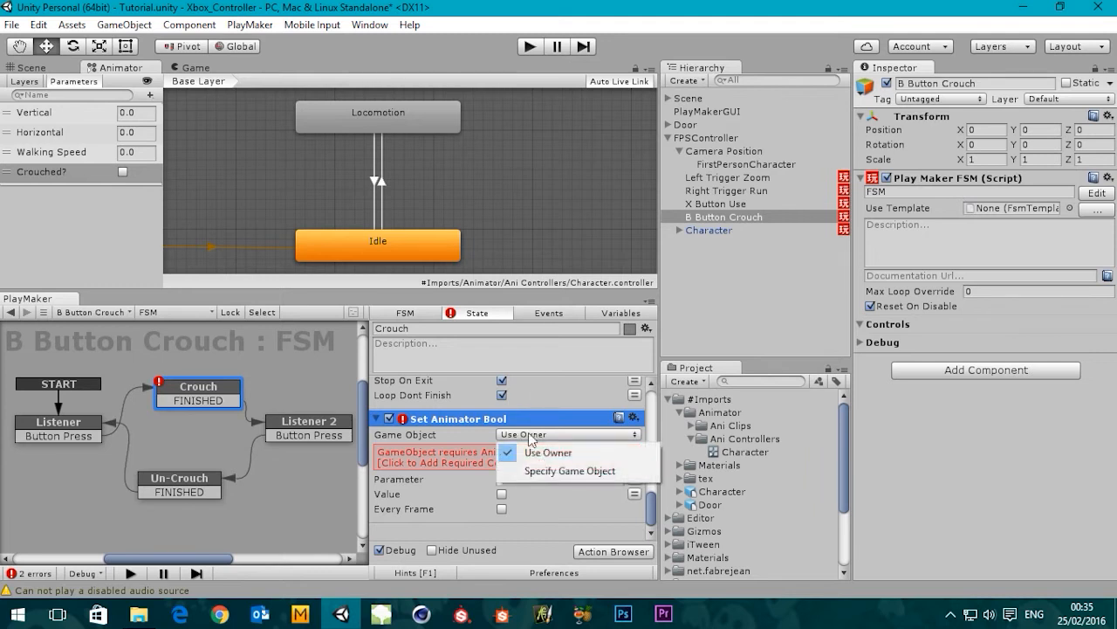
click(558, 471)
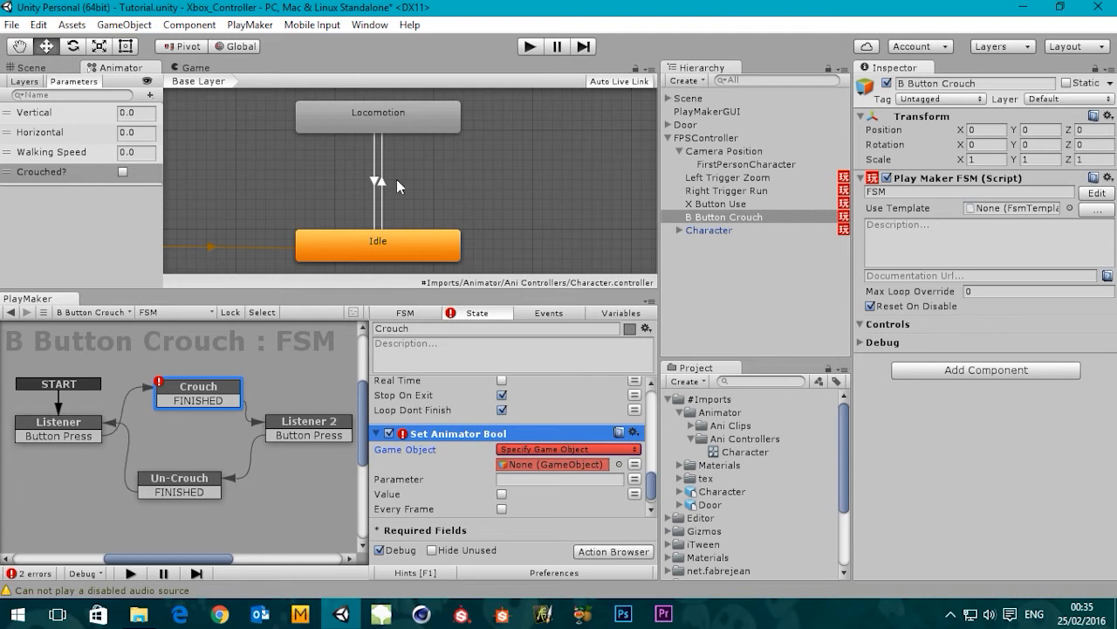
click(708, 230)
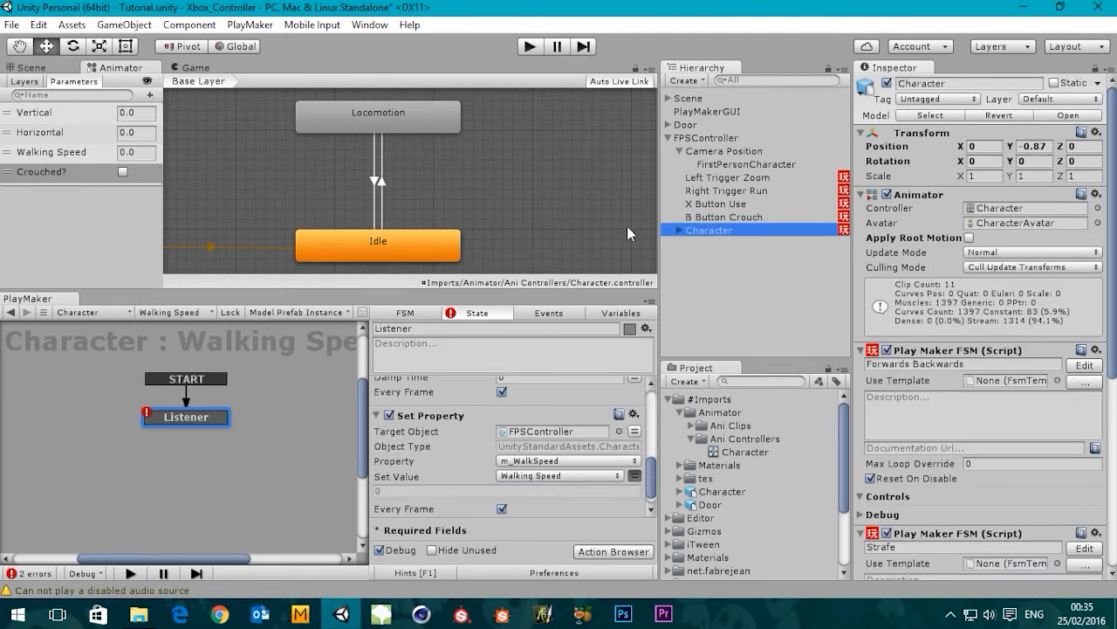
click(725, 216)
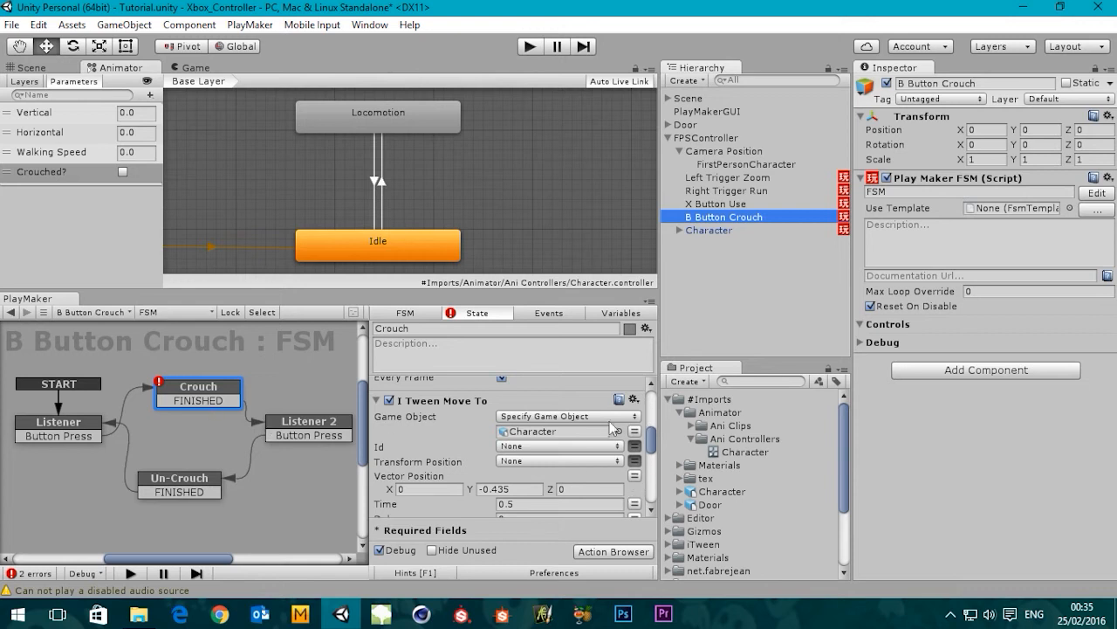
drag(653, 440, 651, 506)
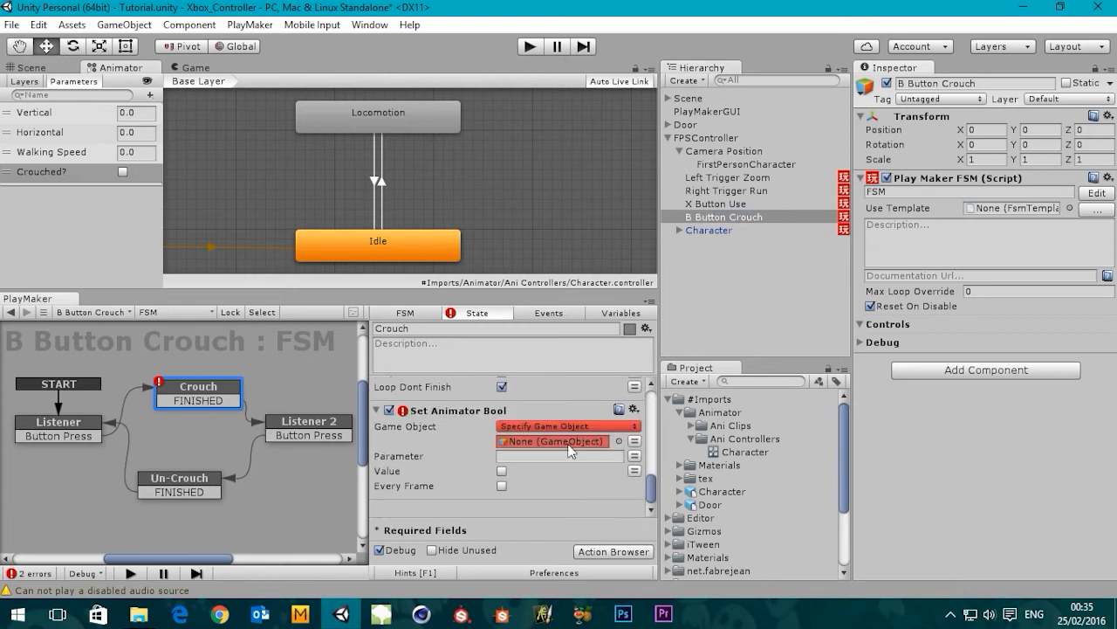
drag(713, 229, 551, 465)
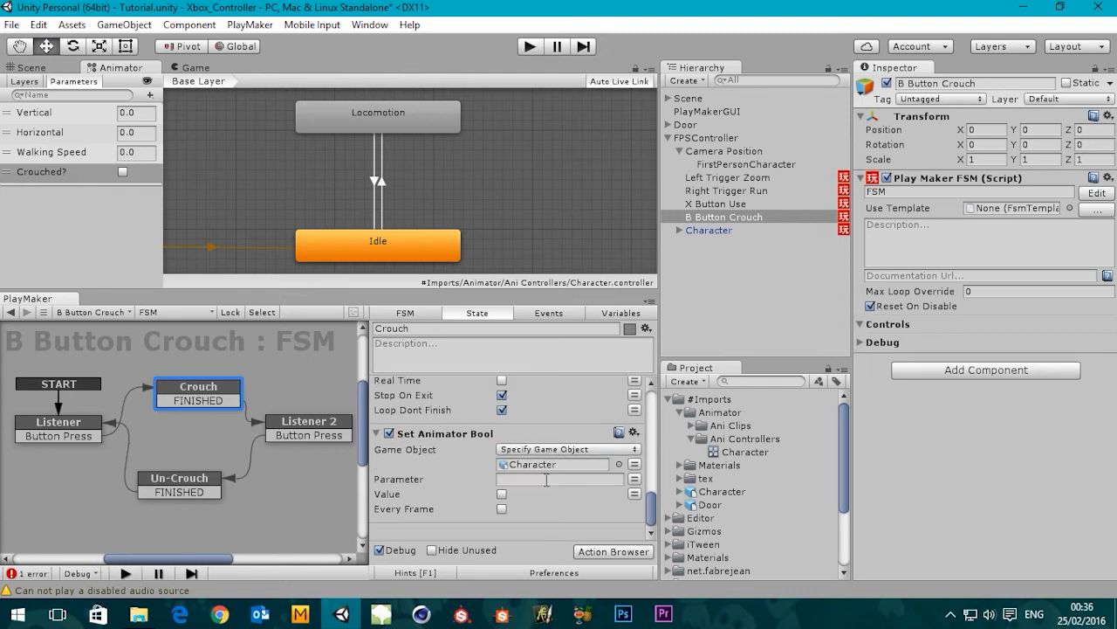
click(526, 479)
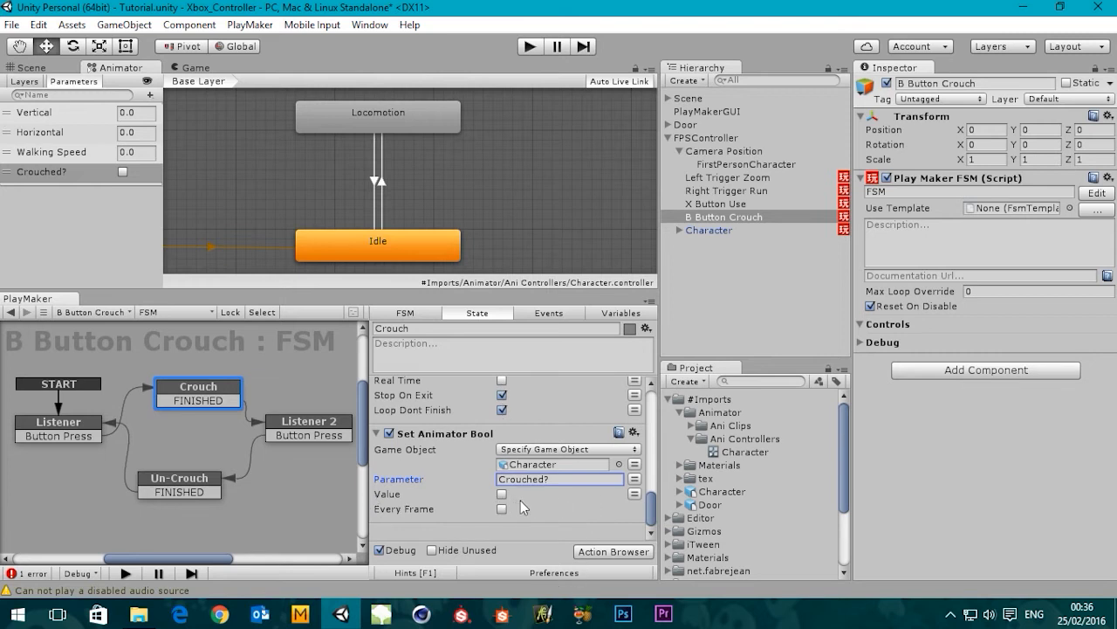
Use the "Crouched?" variable as the Value of the Crouch state's Set Animator Bool action
click(635, 494)
click(567, 494)
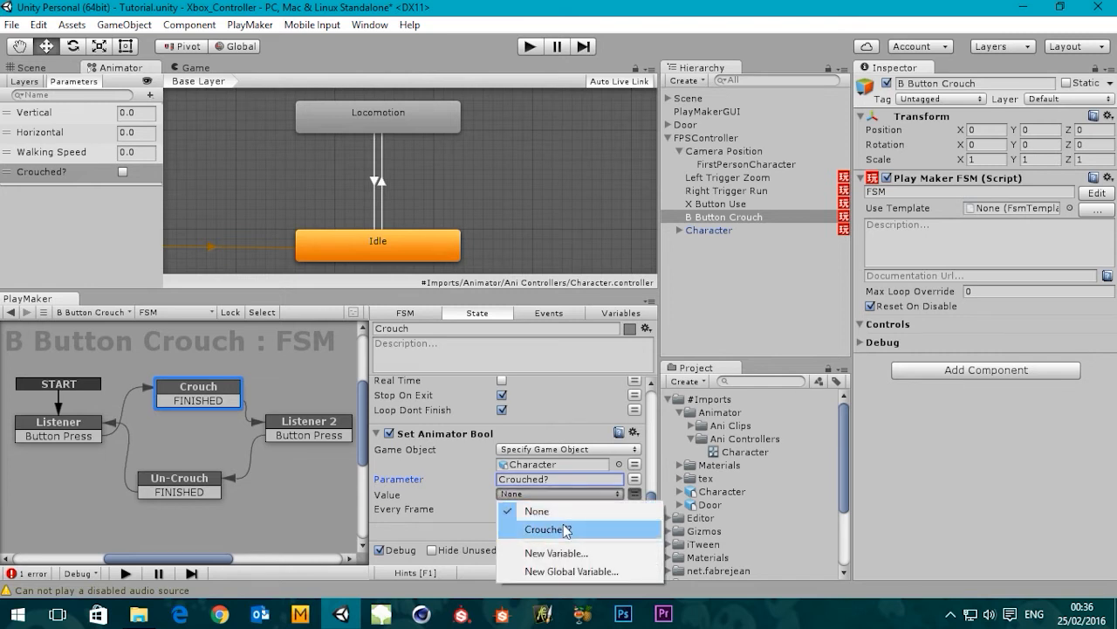
click(560, 530)
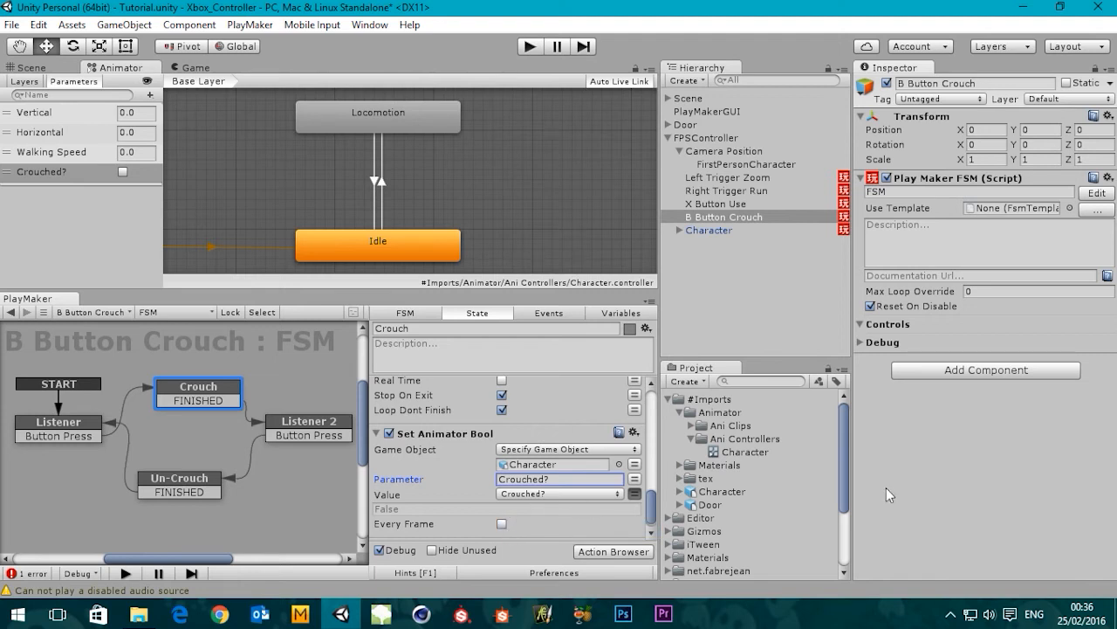
Copy the Crouch state's Set Bool Value action and paste it into the Un-Crouch state
scroll(502, 506, up, 8)
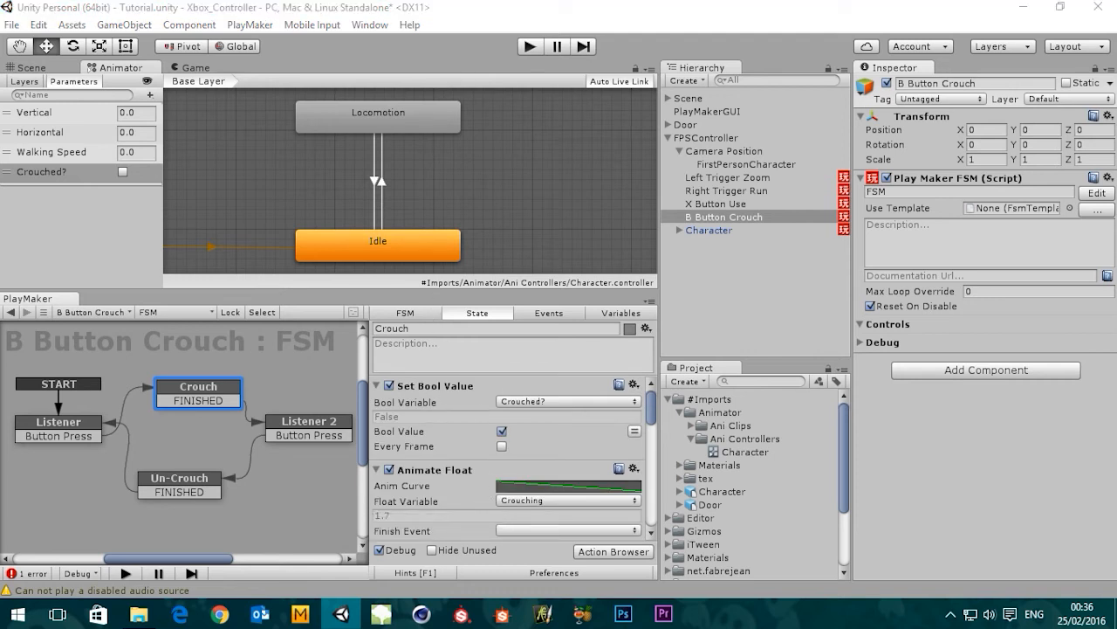
right_click(449, 389)
click(439, 388)
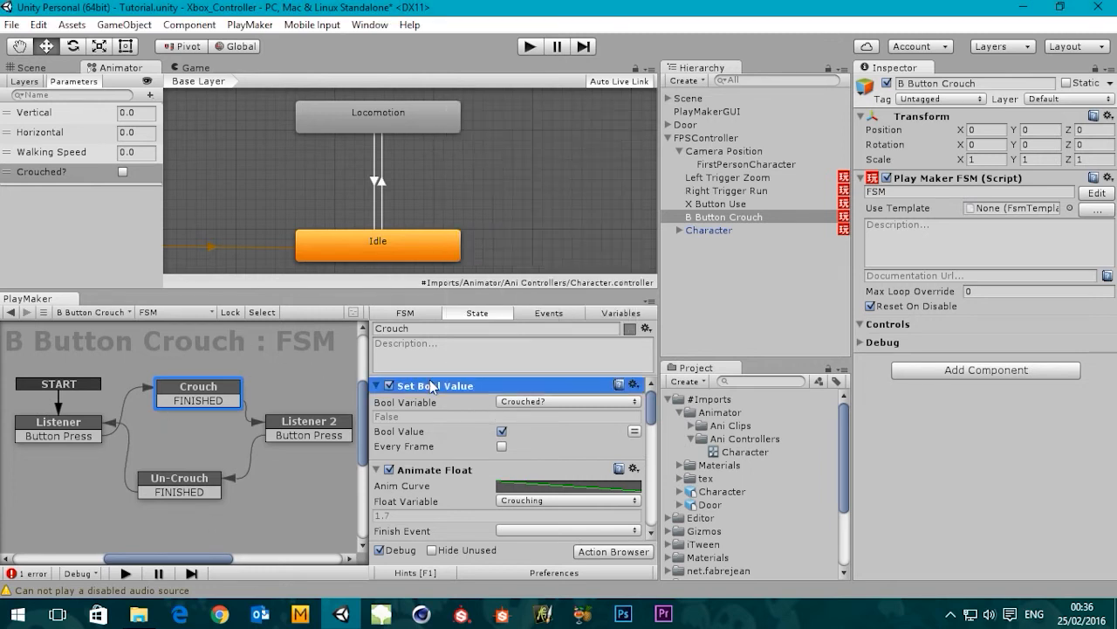
right_click(442, 389)
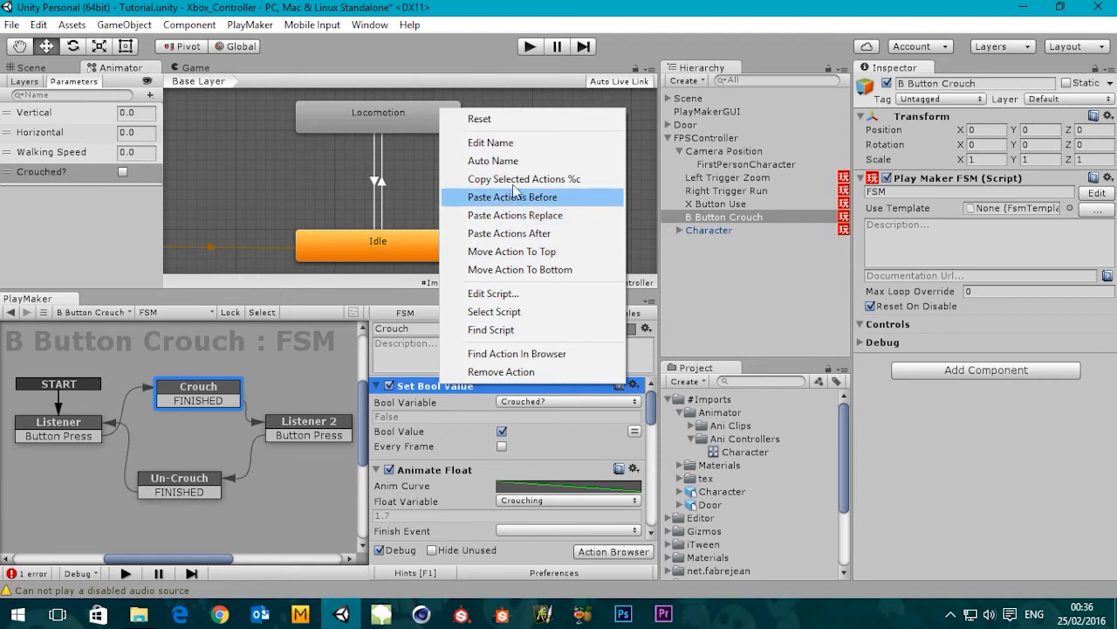
click(515, 179)
click(192, 479)
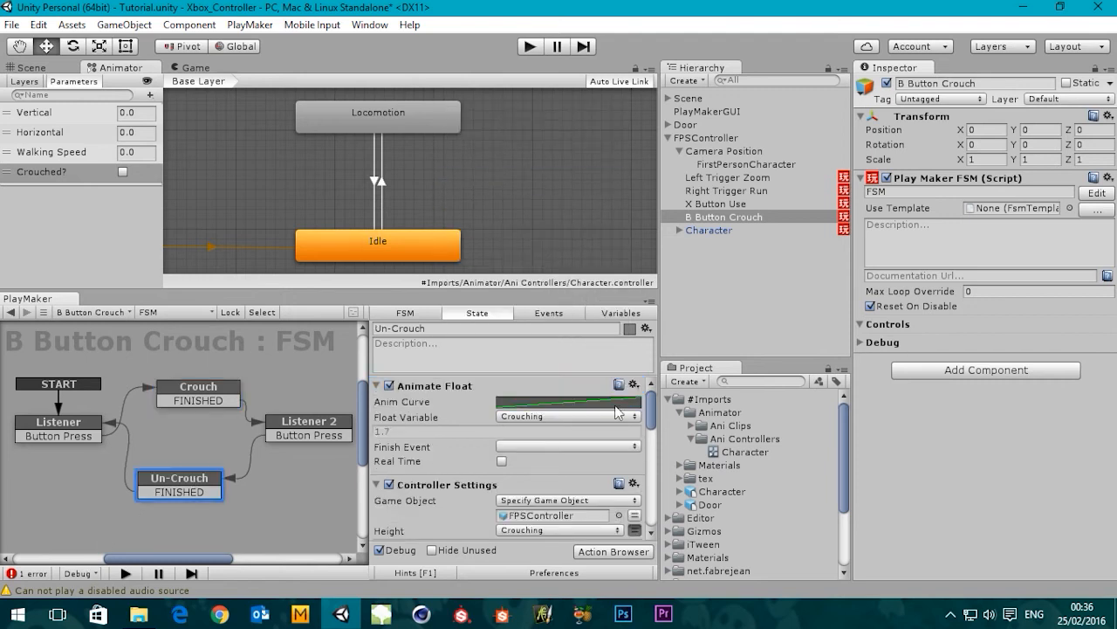
right_click(509, 384)
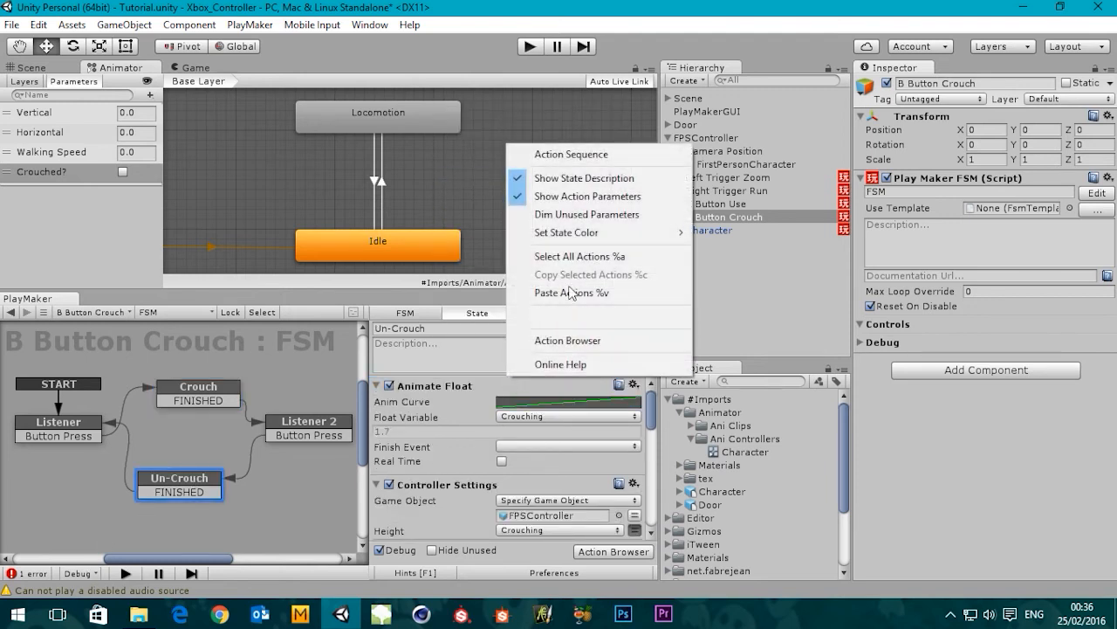
click(559, 294)
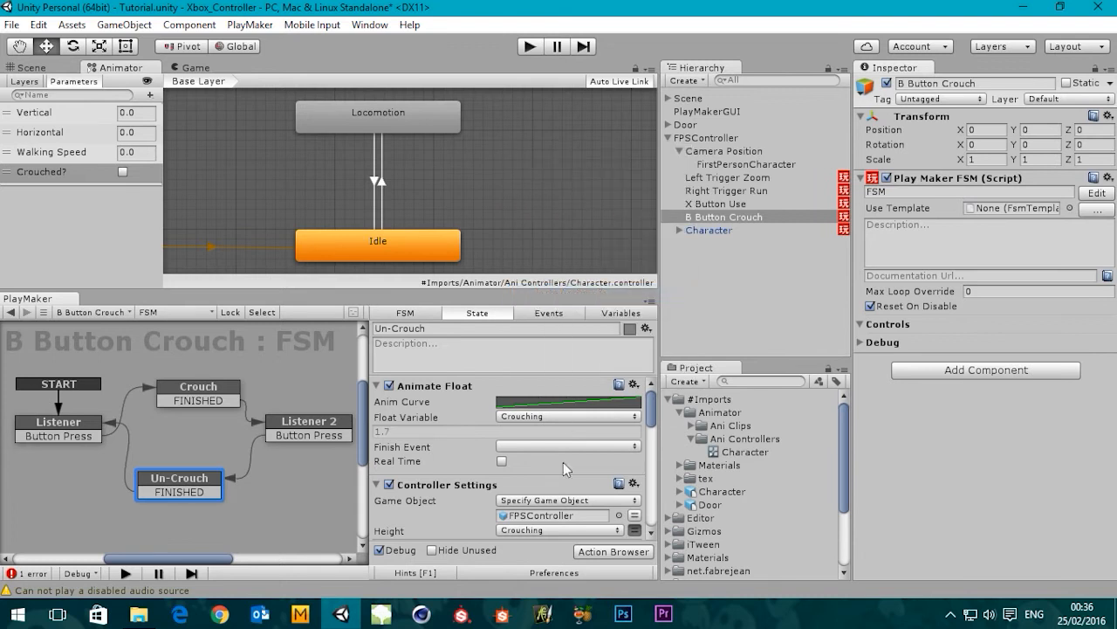
Move the Un-Crouch state's Set Bool Value action above all other actions and disable its Bool Value
drag(650, 429, 646, 549)
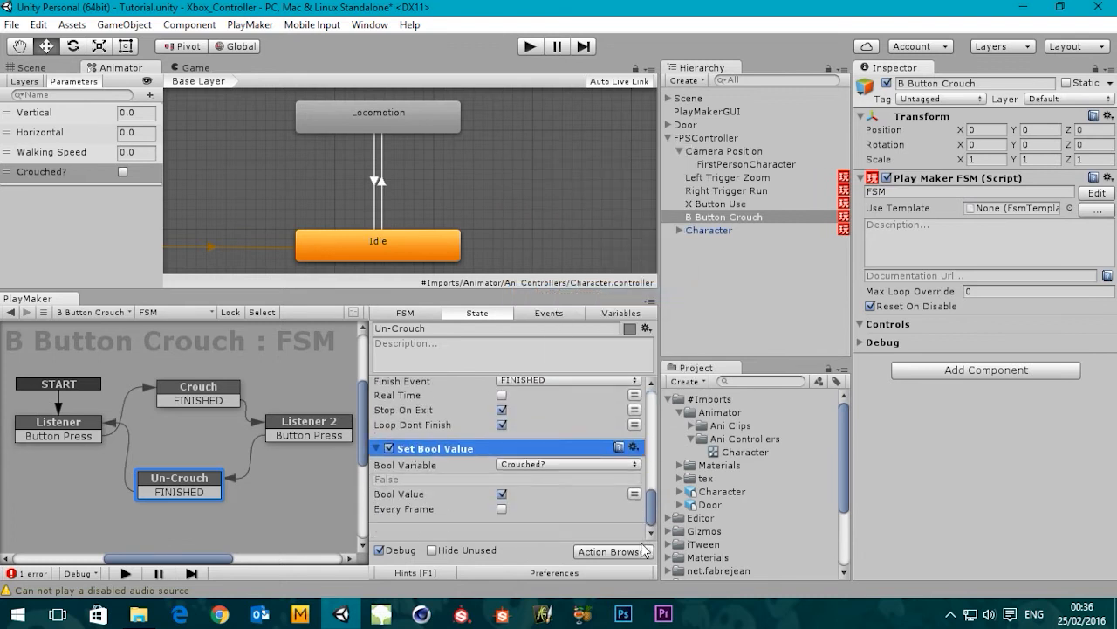
drag(433, 450, 447, 385)
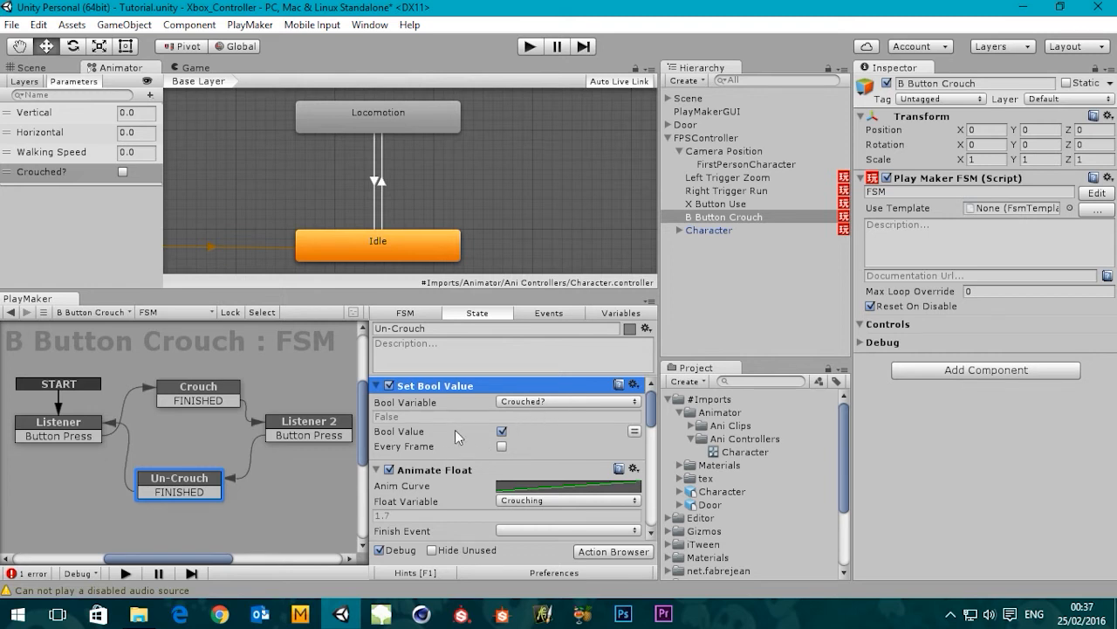
click(502, 431)
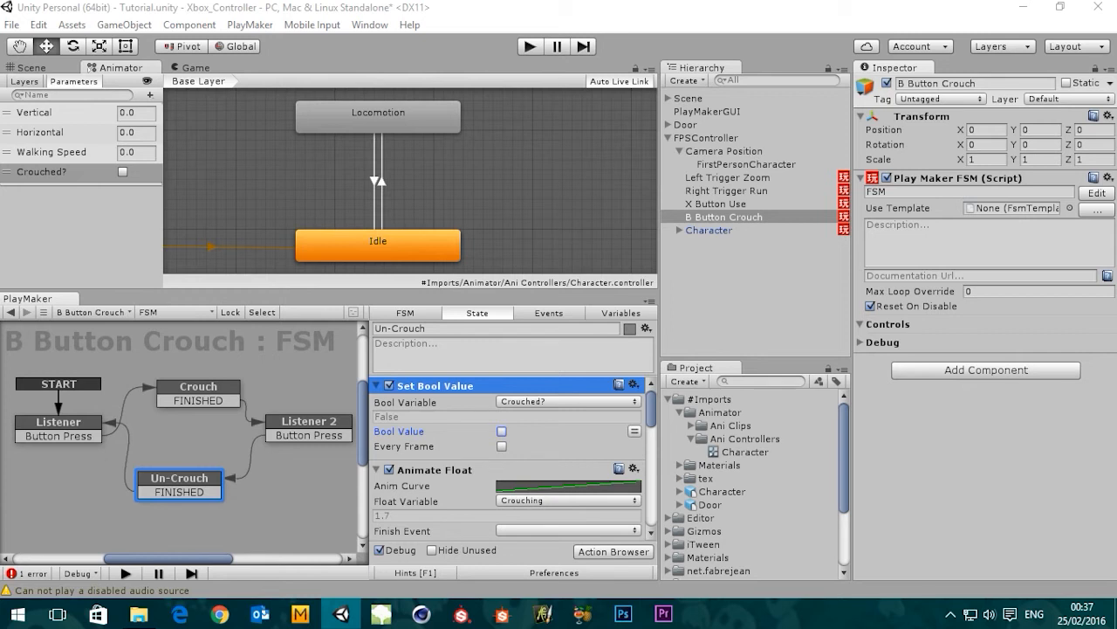
Copy the Crouch state's Set Animator Bool action and paste it at the end of the Un-Crouch state's actions
click(190, 390)
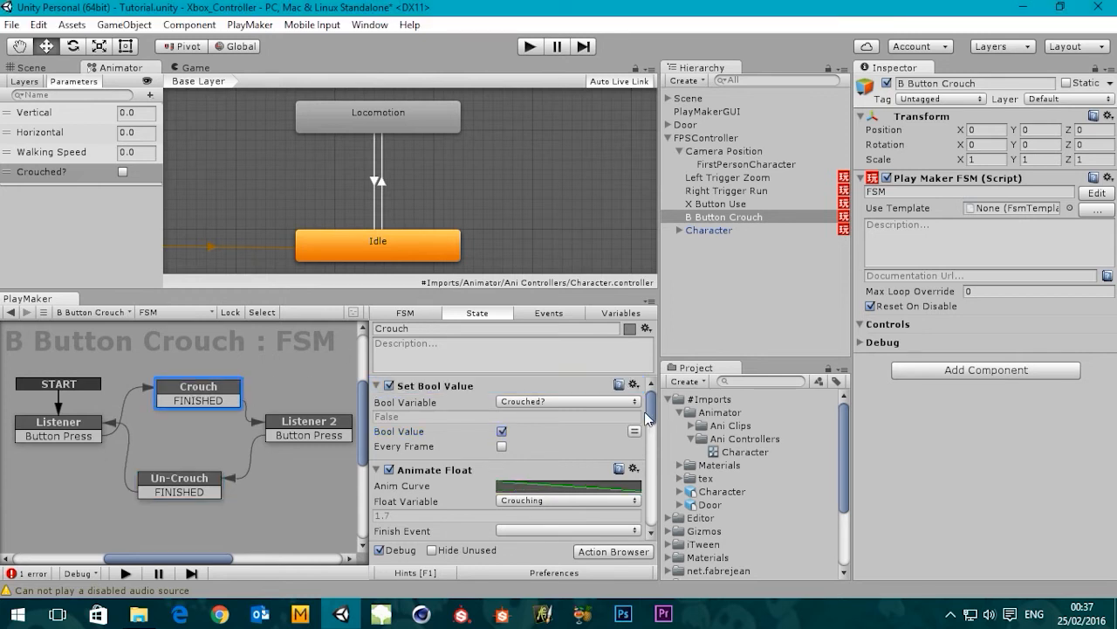
drag(650, 412, 653, 550)
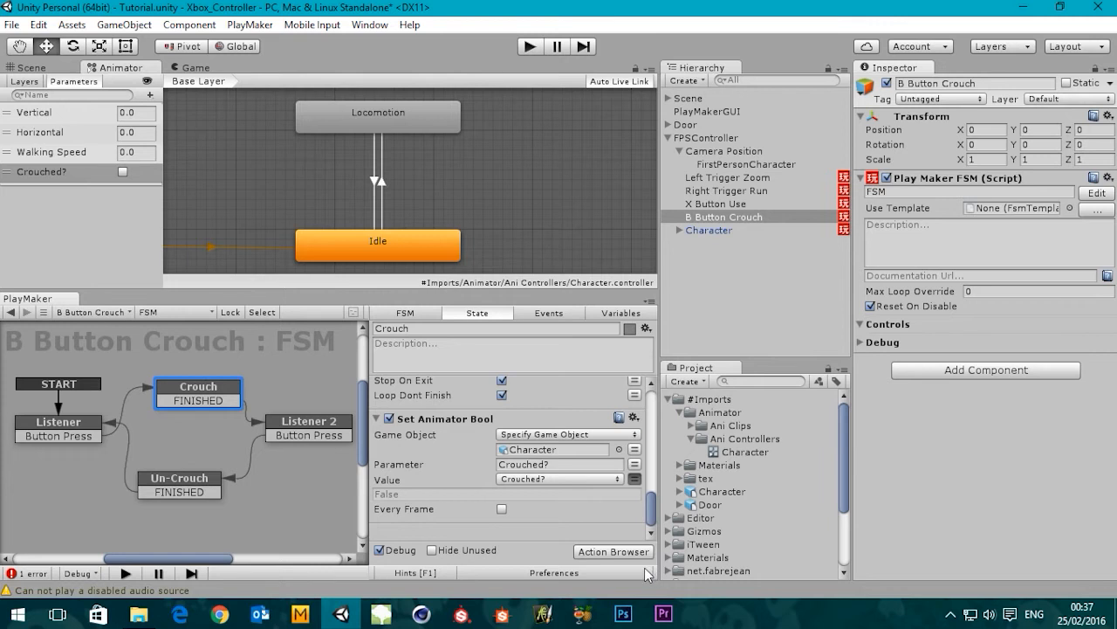
right_click(458, 421)
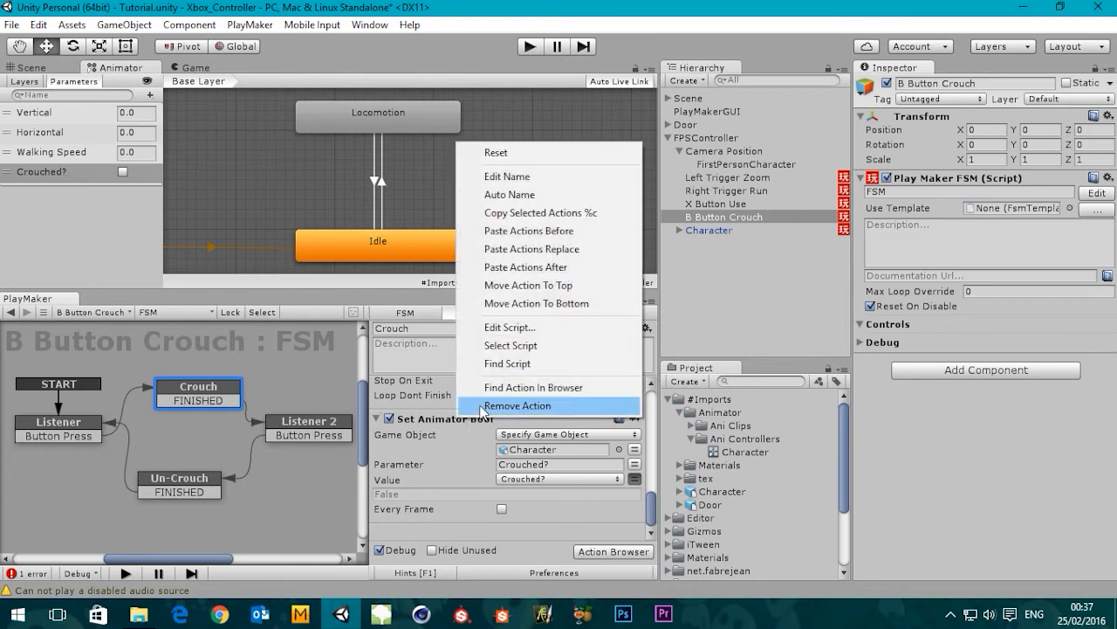
click(538, 213)
click(195, 484)
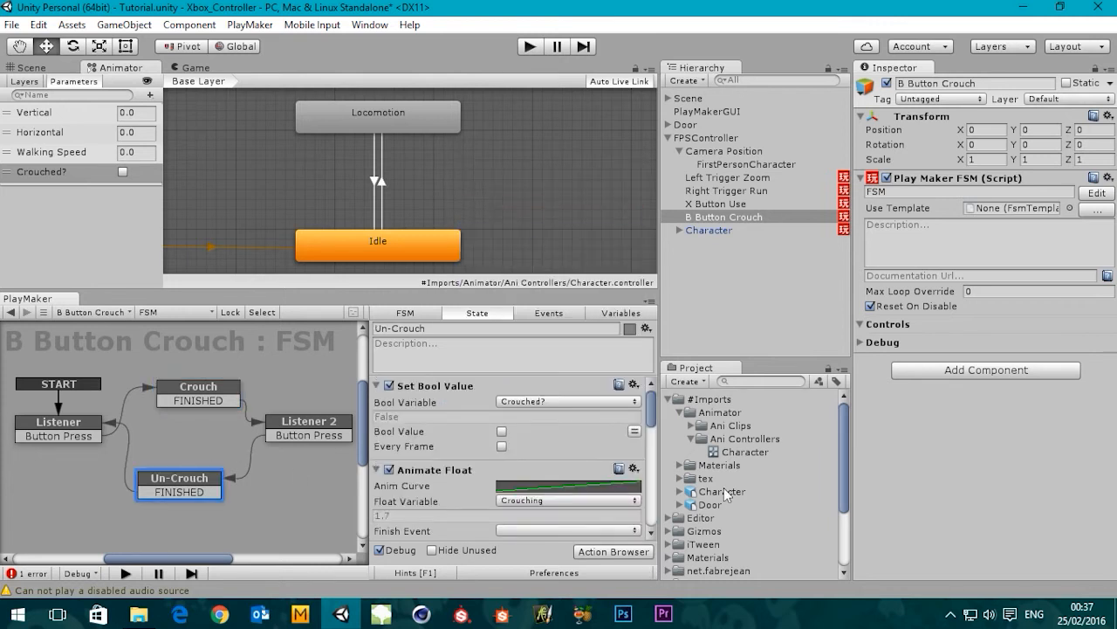
drag(650, 421, 651, 502)
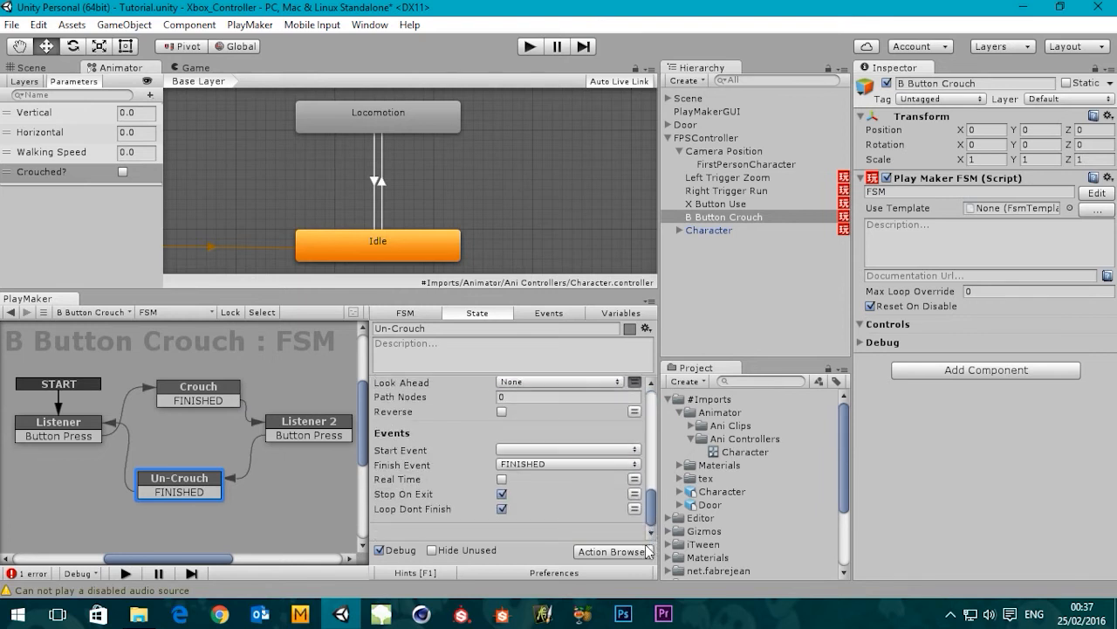
right_click(472, 530)
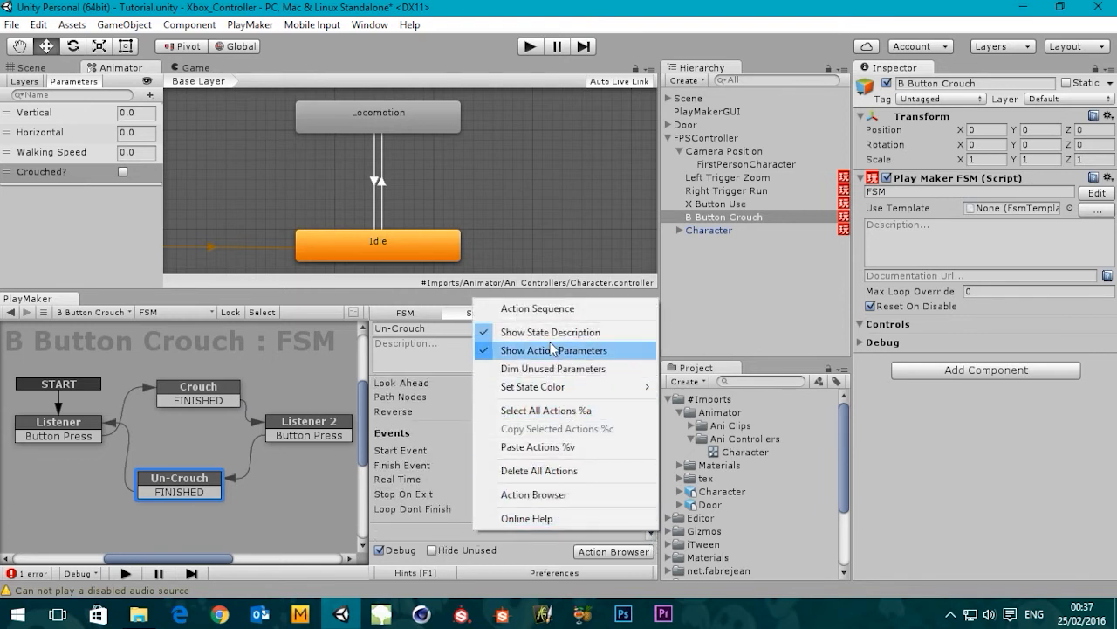
click(540, 447)
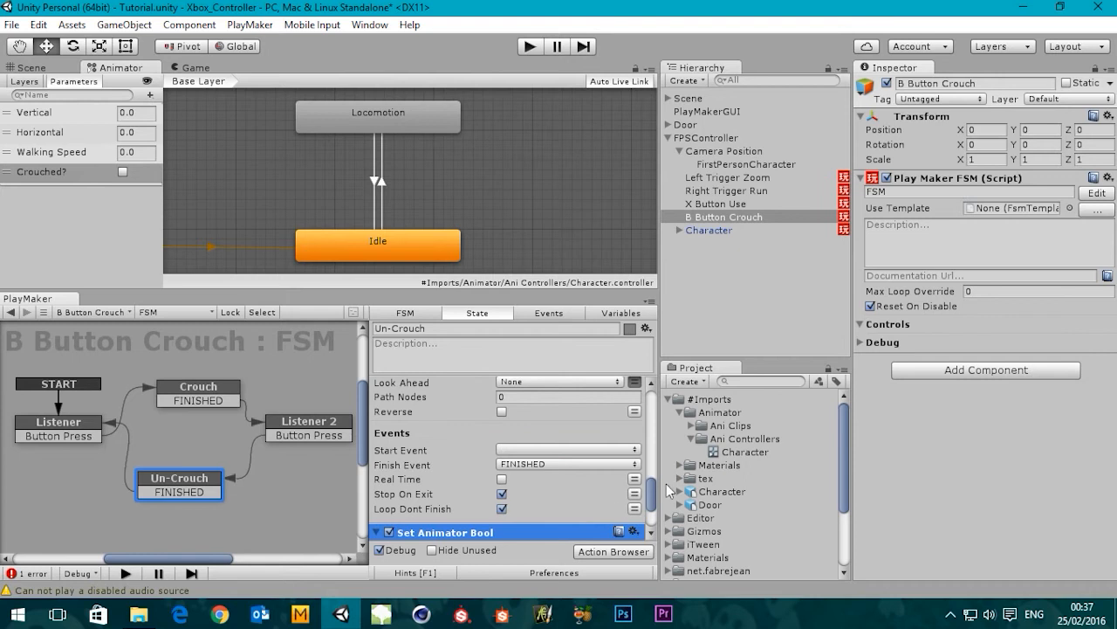
scroll(659, 535, down, 3)
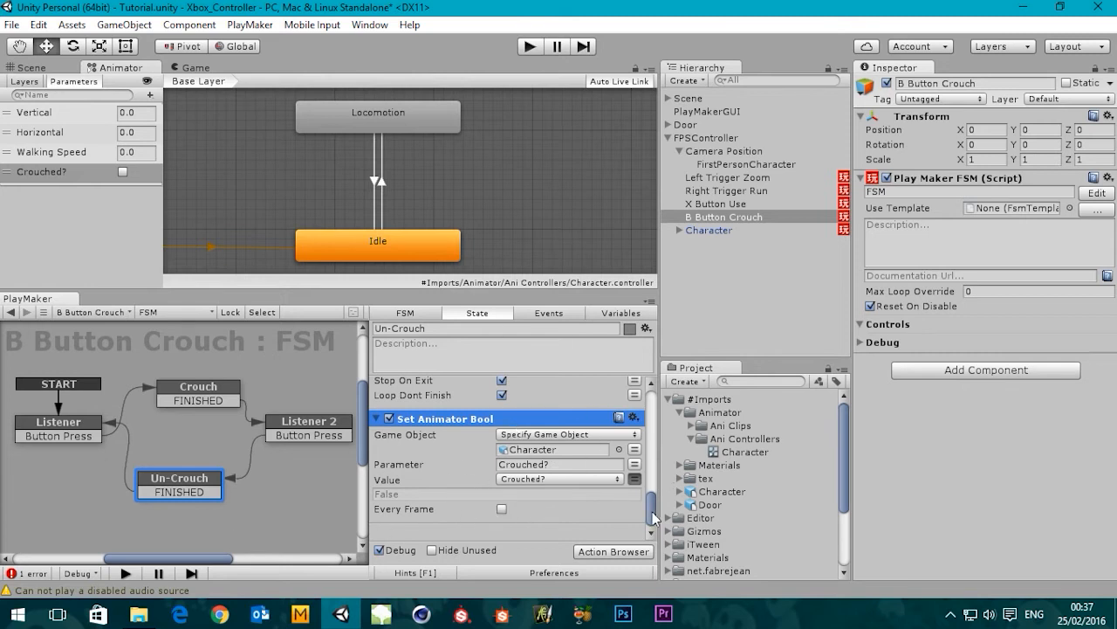
drag(652, 511, 652, 410)
Dock the Game view beside the Animator and play-test the scene to check the "Crouched?" parameter, ending play mode when done
click(190, 67)
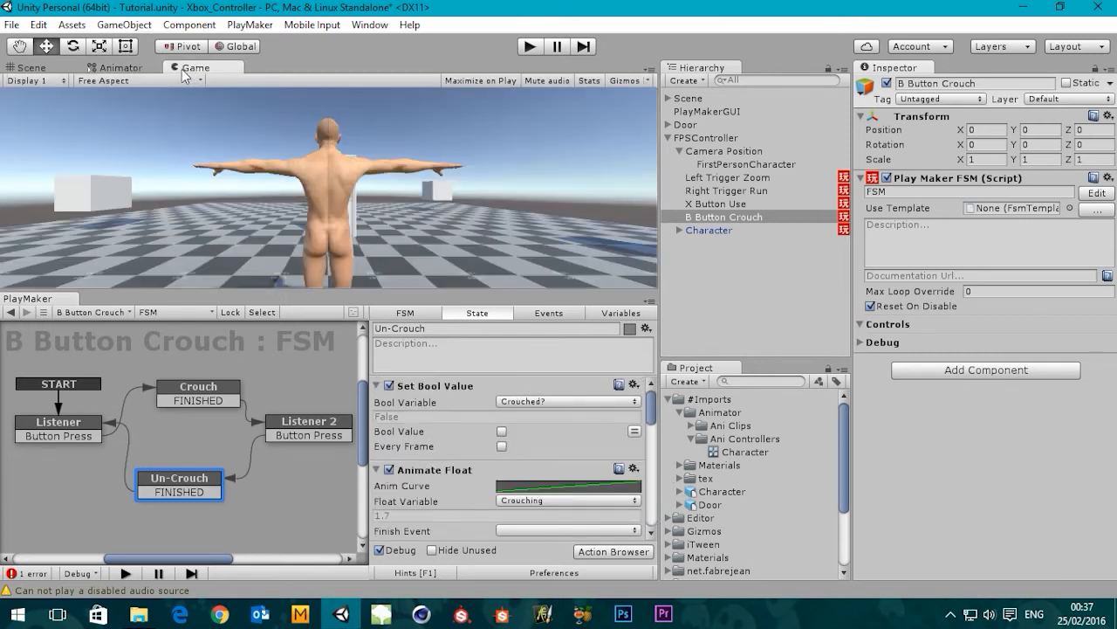
drag(185, 69, 542, 183)
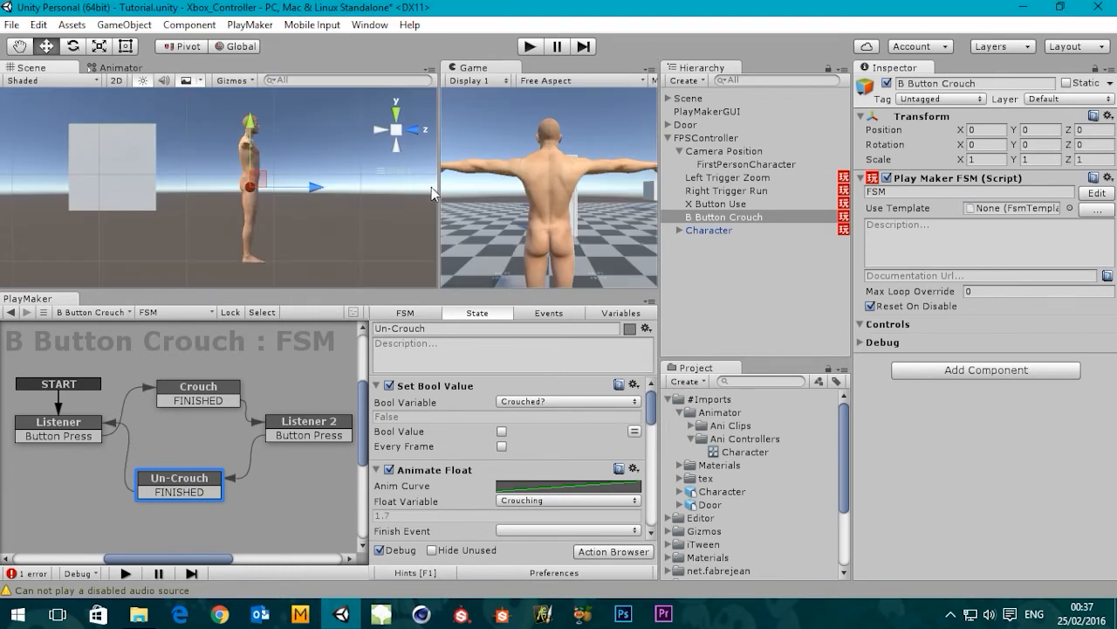
drag(432, 192, 331, 192)
click(126, 68)
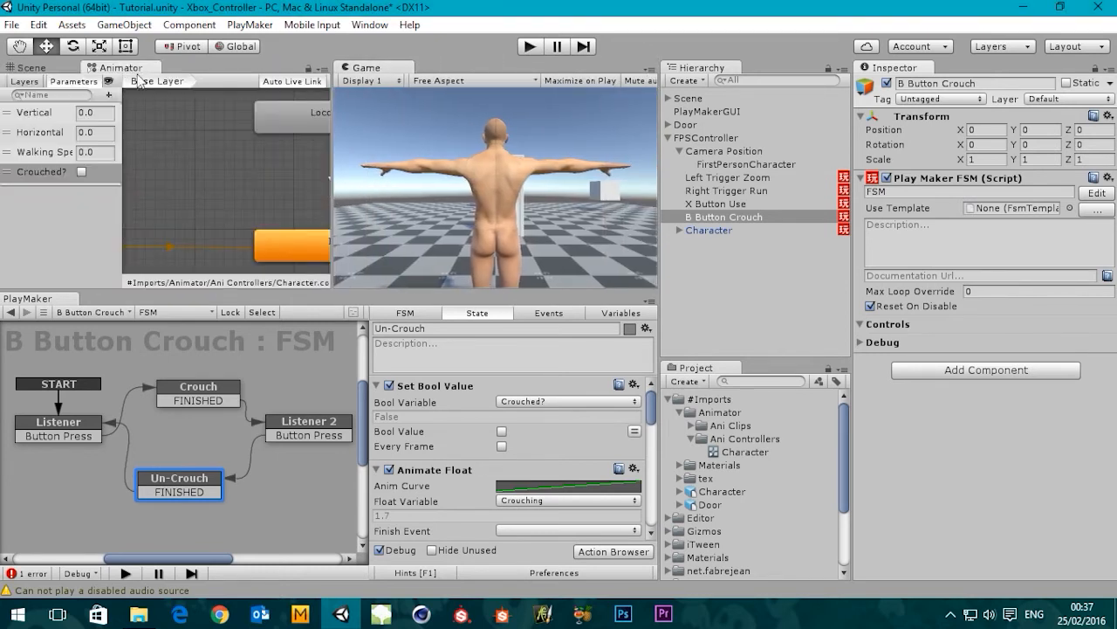
click(530, 47)
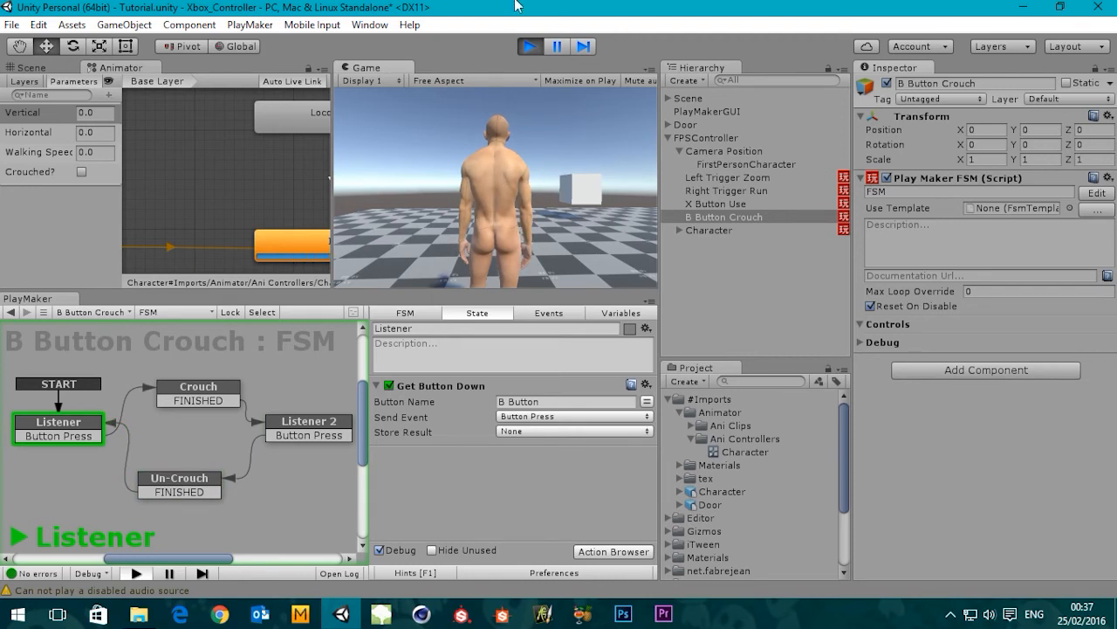
click(527, 47)
Dock the Game view back with the Scene and Animator views and enlarge the Animator's area over PlayMaker
drag(367, 68, 185, 71)
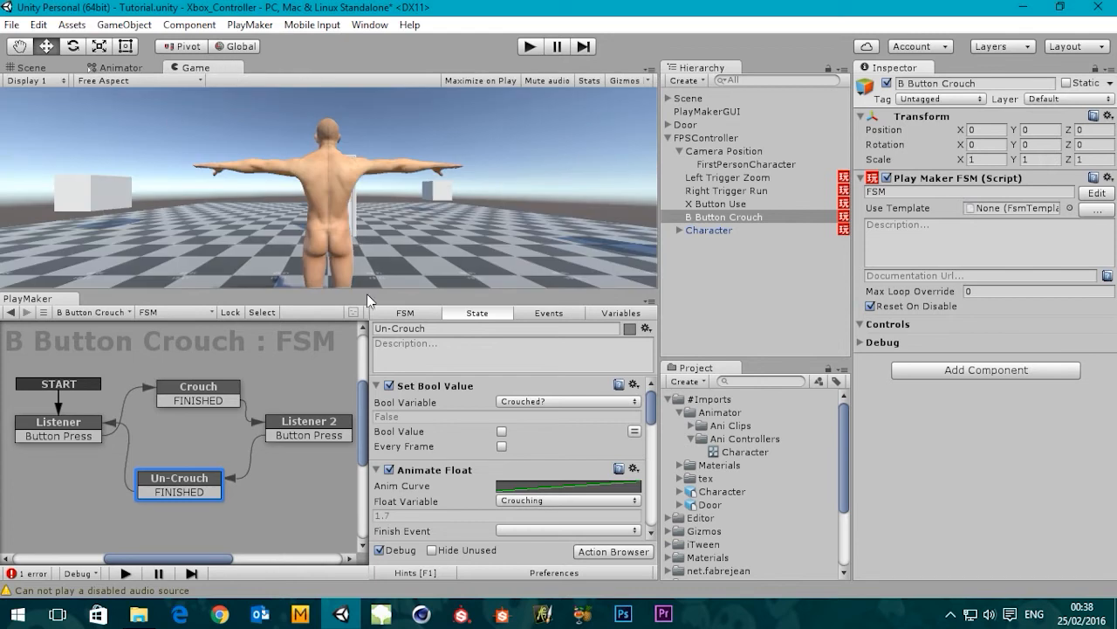
drag(367, 293, 365, 287)
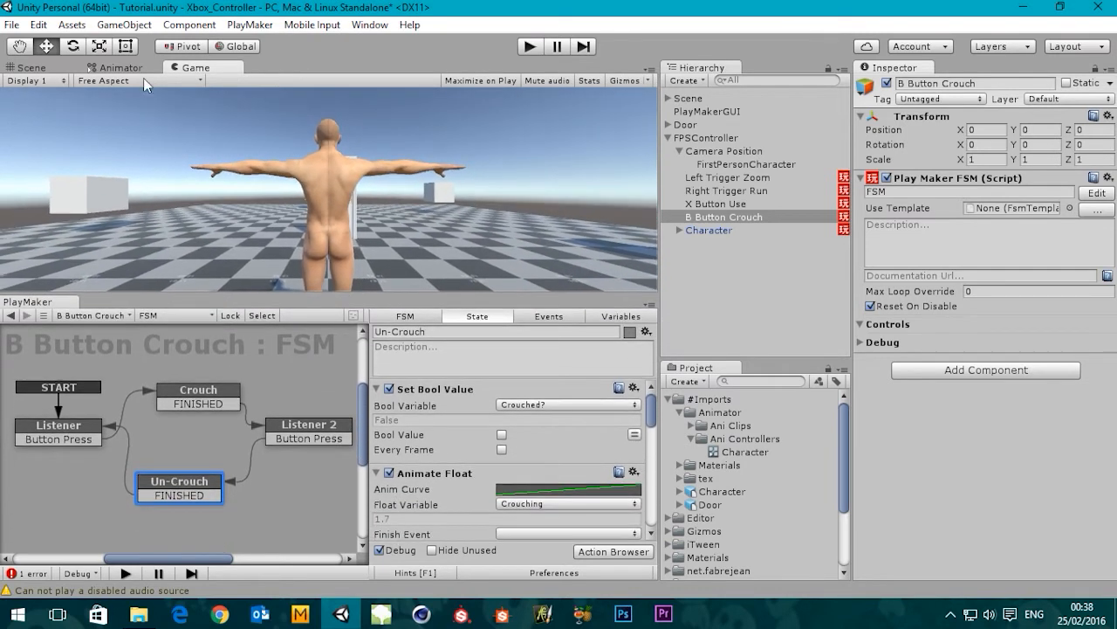
click(140, 68)
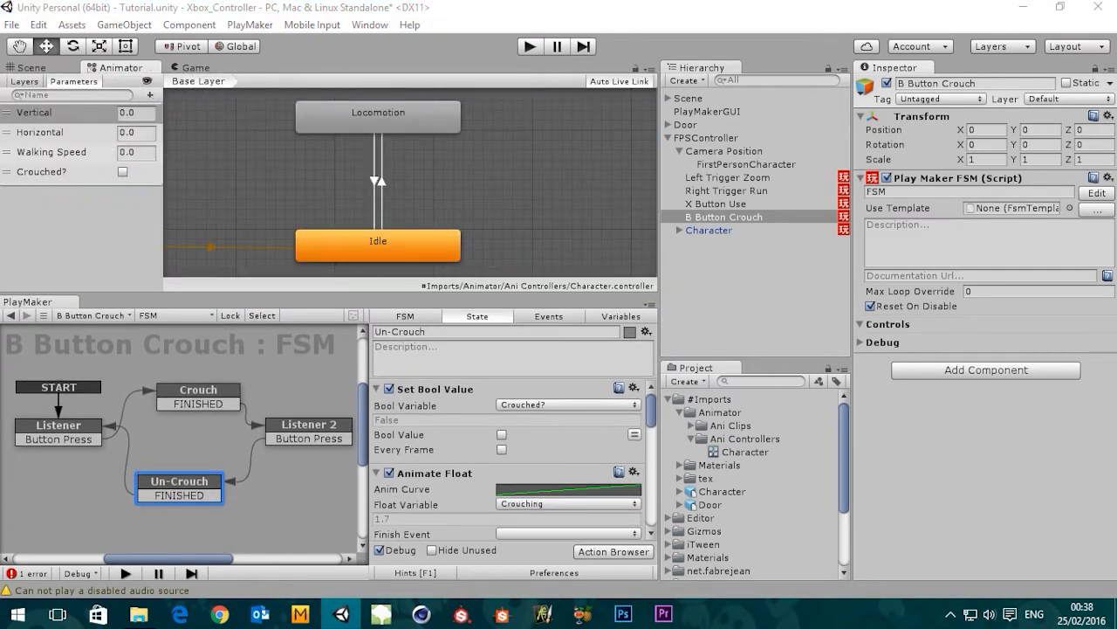
middle_drag(562, 181, 484, 179)
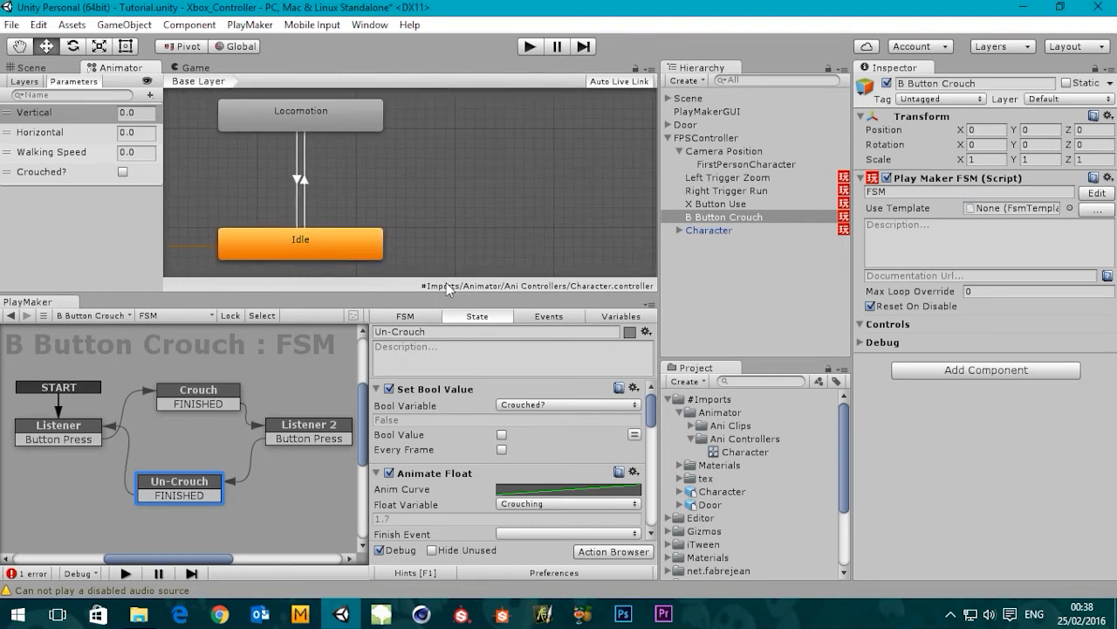
drag(451, 302, 450, 408)
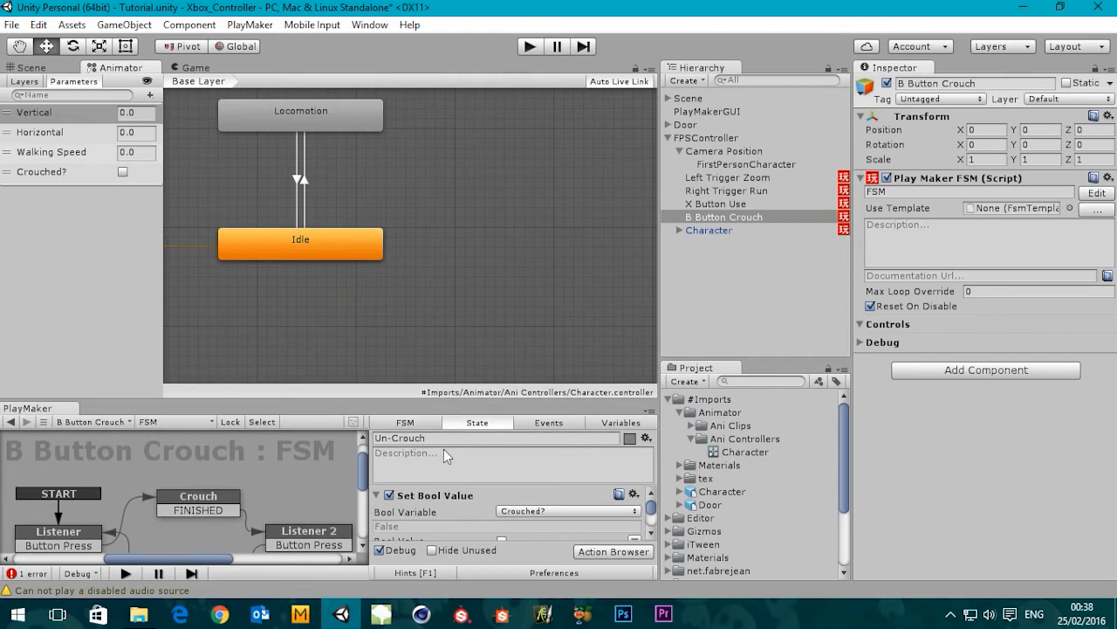
Create a new blend tree state beside Locomotion and Idle in the Animator and name it "Crouching"
middle_drag(454, 253, 464, 309)
right_click(467, 220)
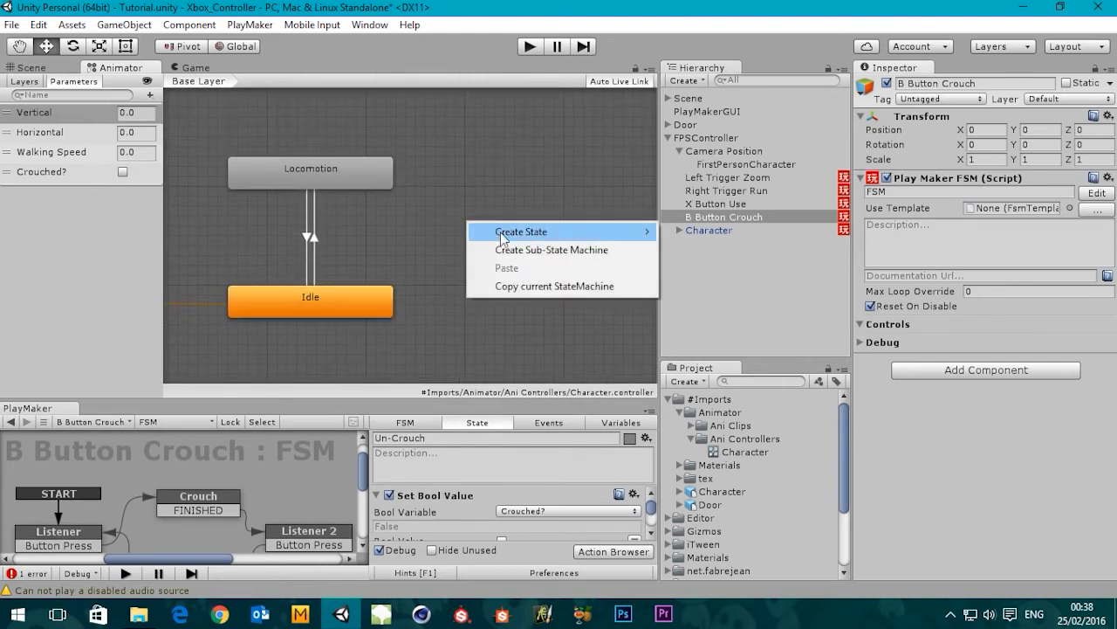
mouse_move(504, 232)
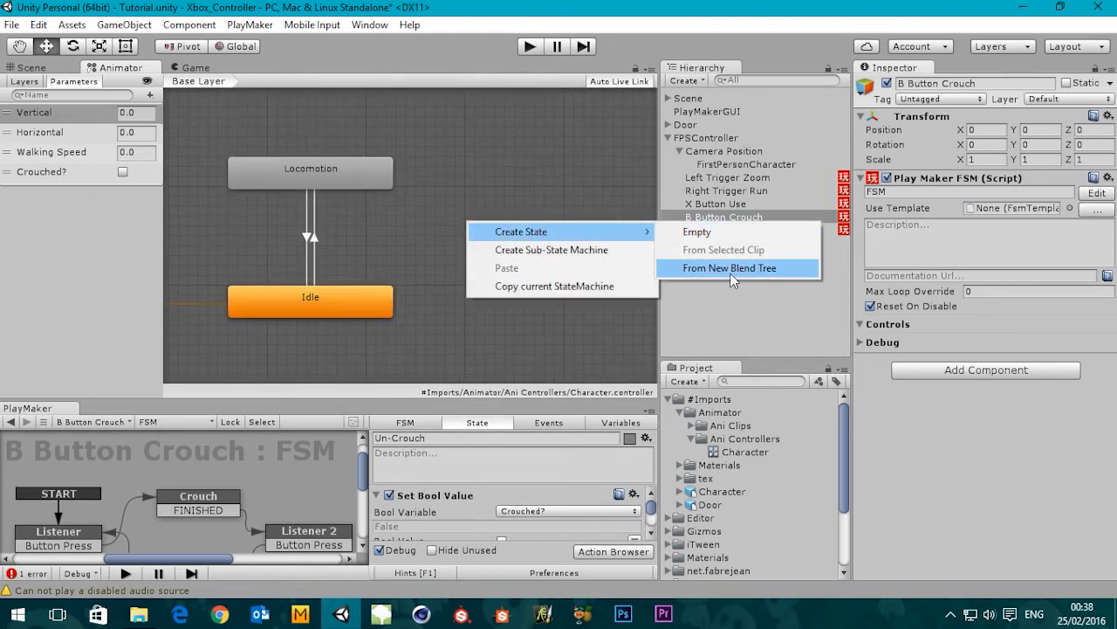
click(729, 269)
click(529, 237)
drag(529, 237, 549, 239)
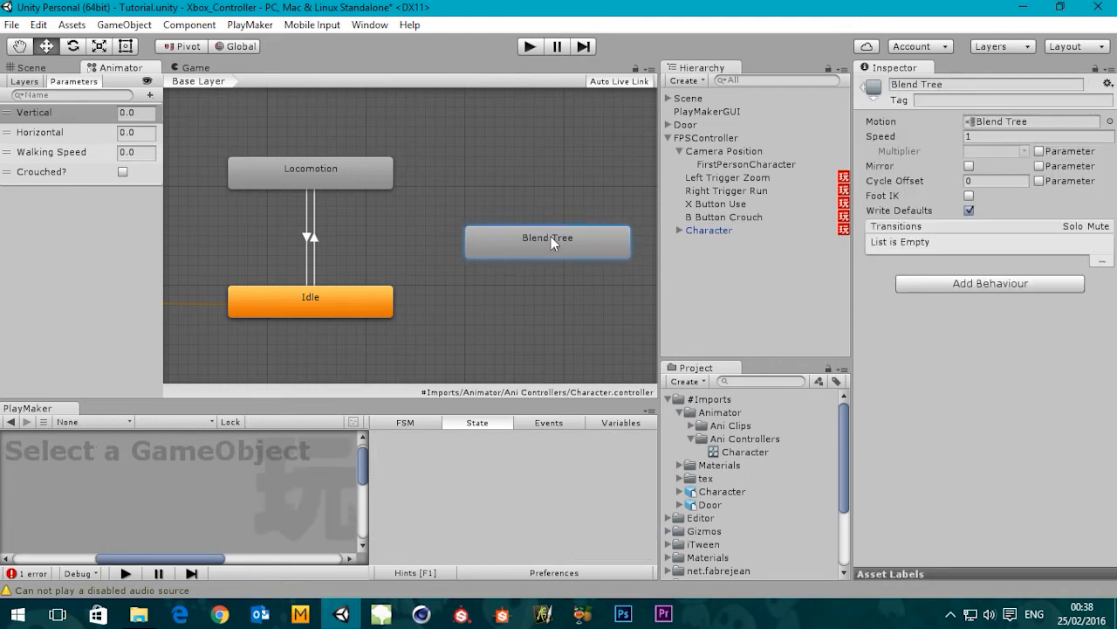
click(952, 84)
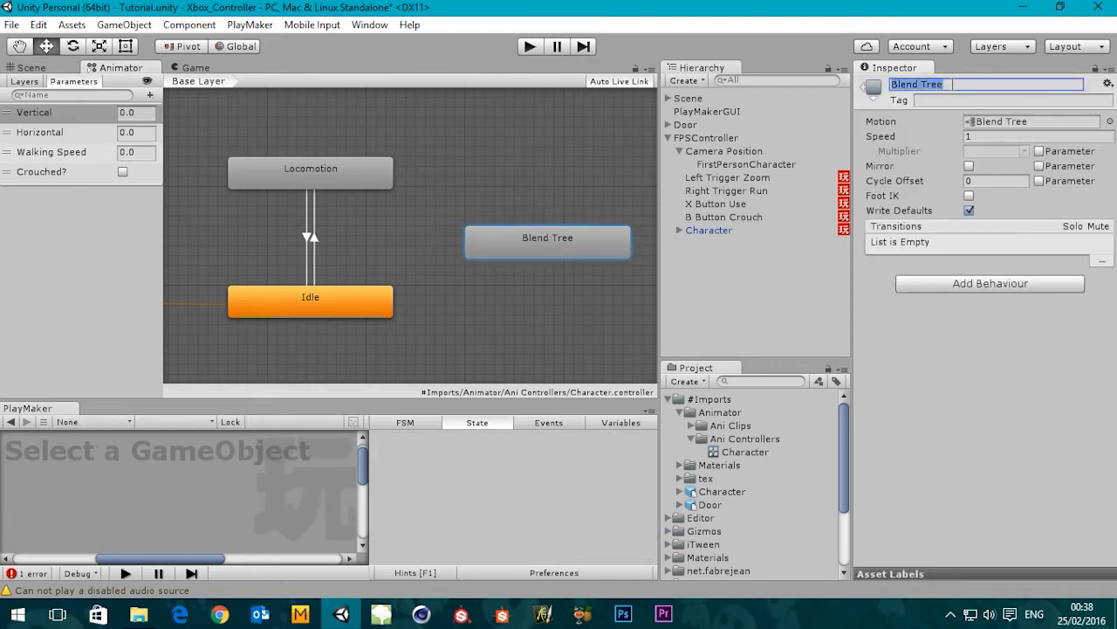
text(Crouching)
key(Return)
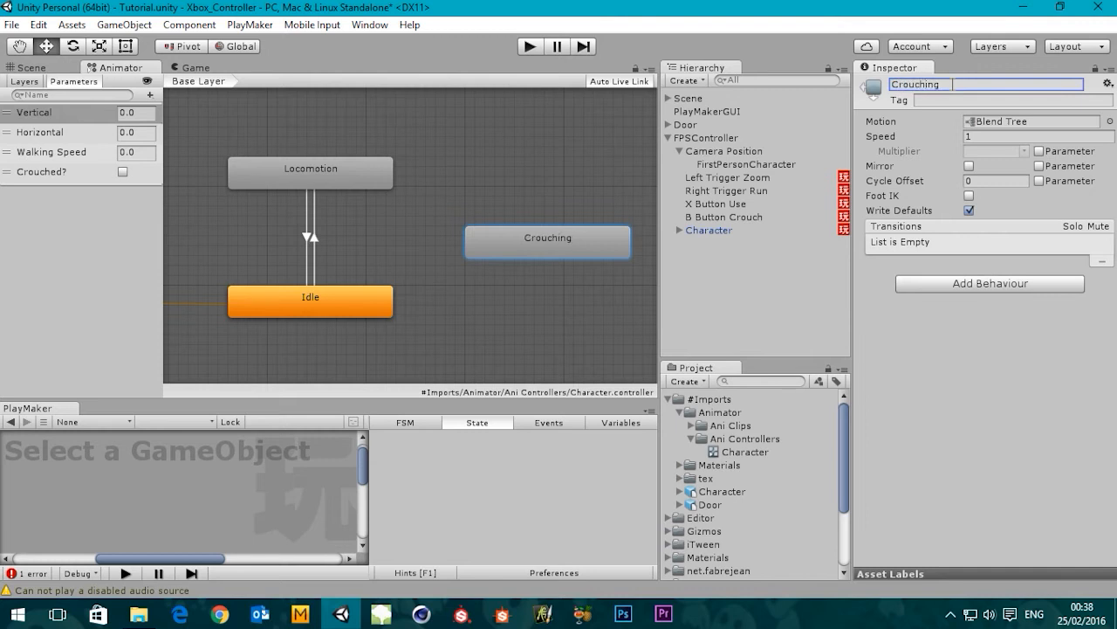
Open the Crouching state's blend tree in the Animator and rename the inner blend tree node "Crouching"
double_click(548, 241)
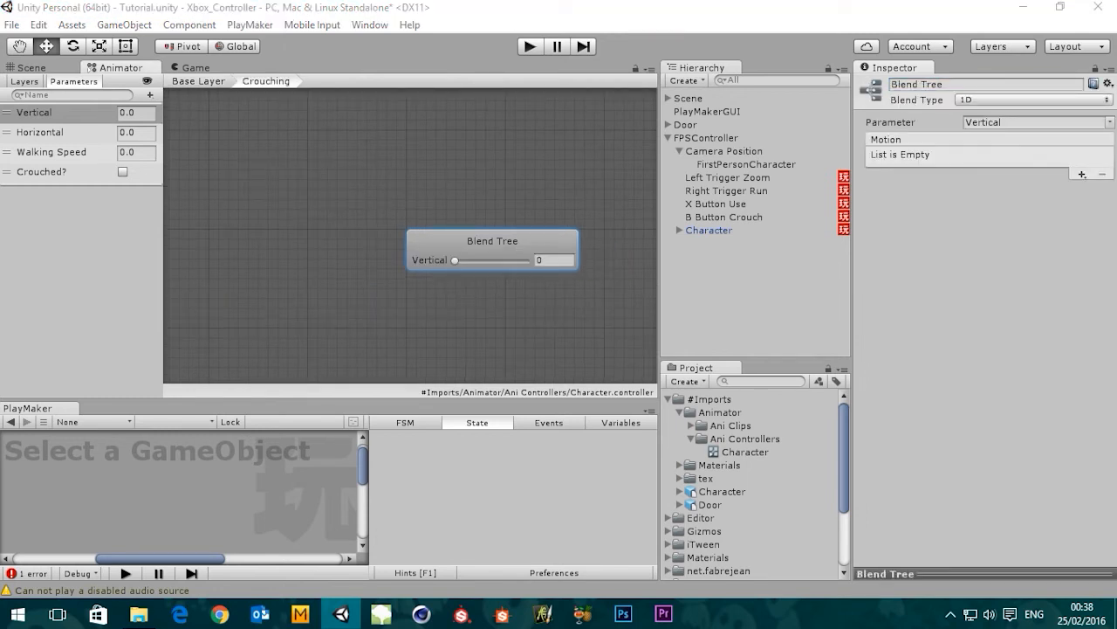
click(460, 243)
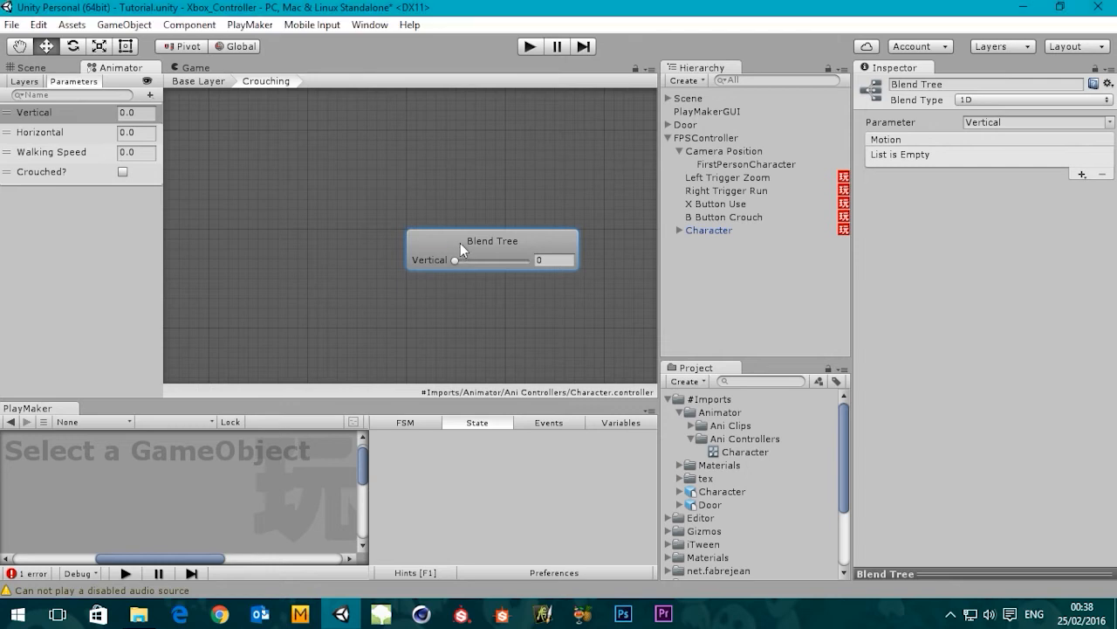
click(934, 88)
text(Crouching)
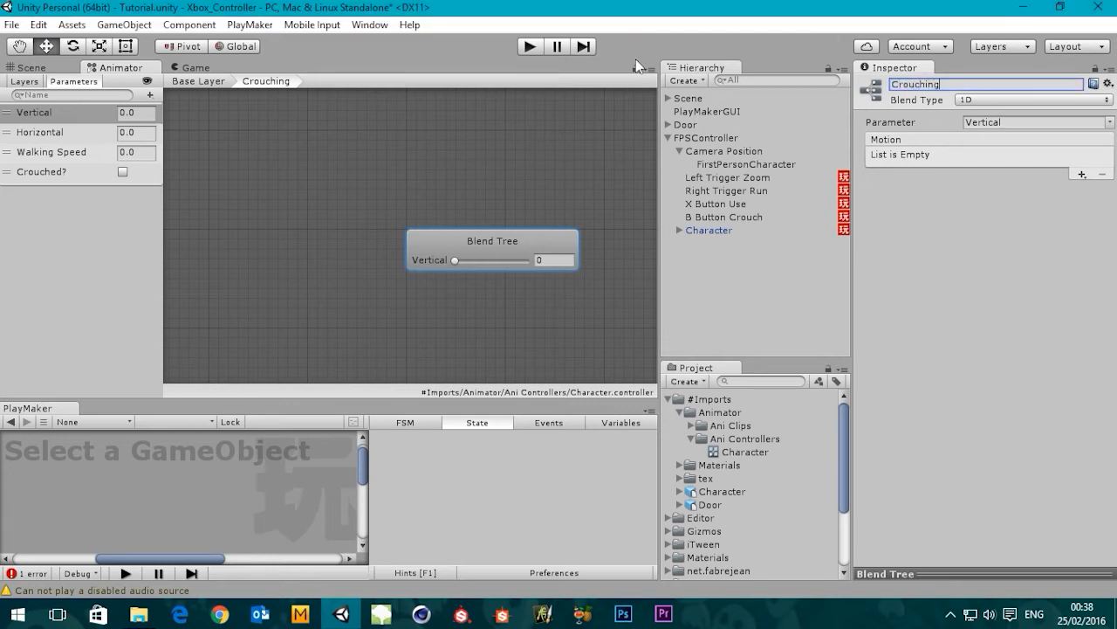
key(Return)
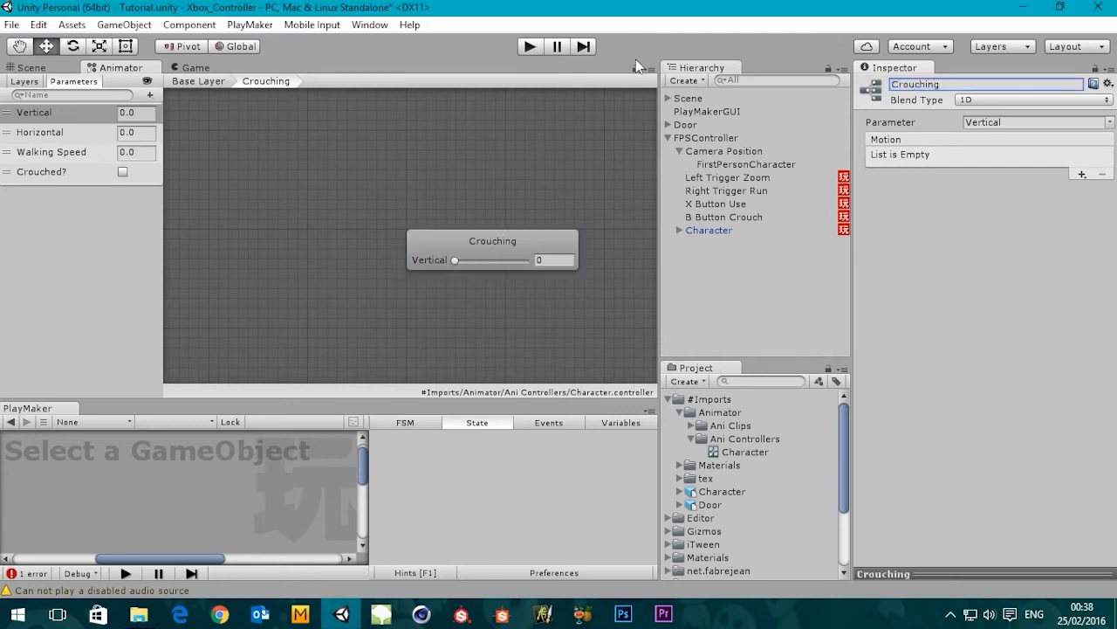
drag(501, 236, 390, 229)
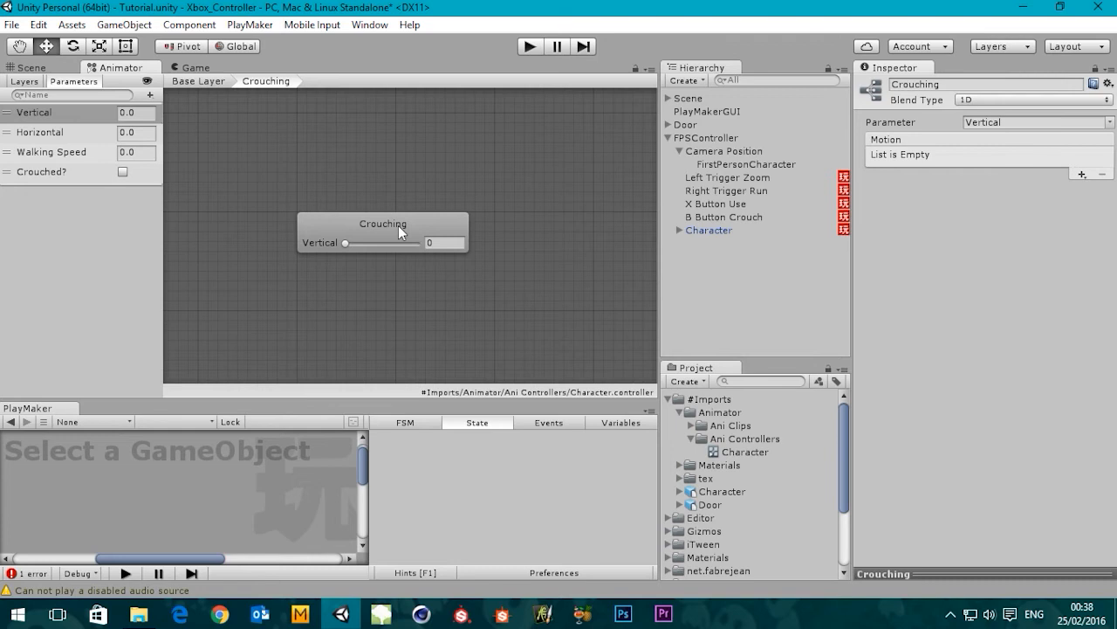
click(398, 223)
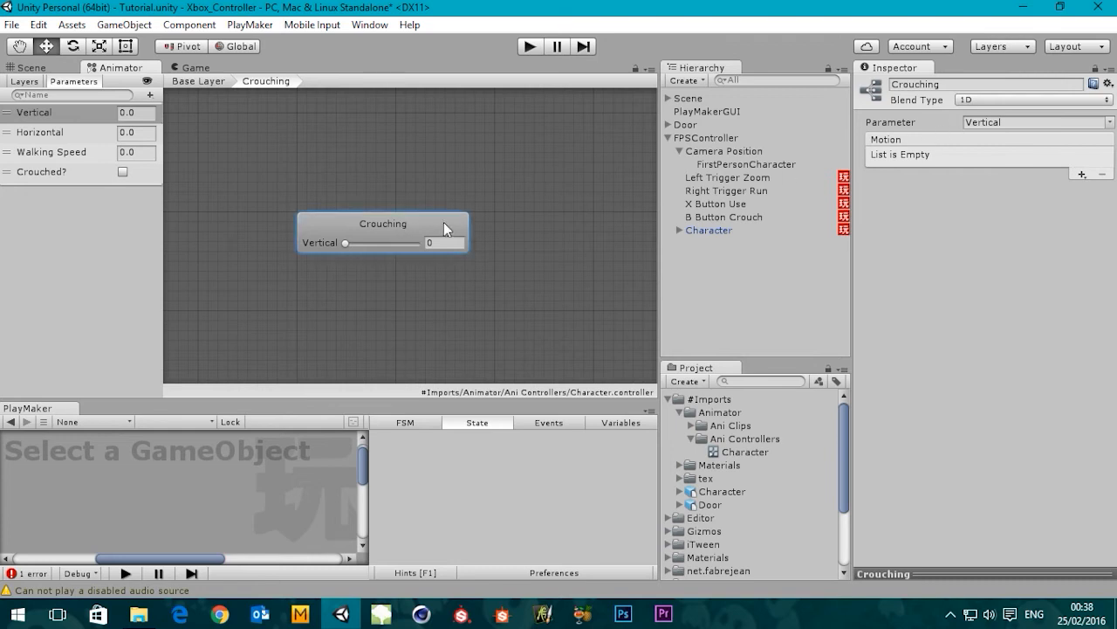
Examine the Walk blend tree inside Locomotion for its blend type, parameters and motion positions, ending back at the Base Layer
double_click(519, 237)
double_click(531, 185)
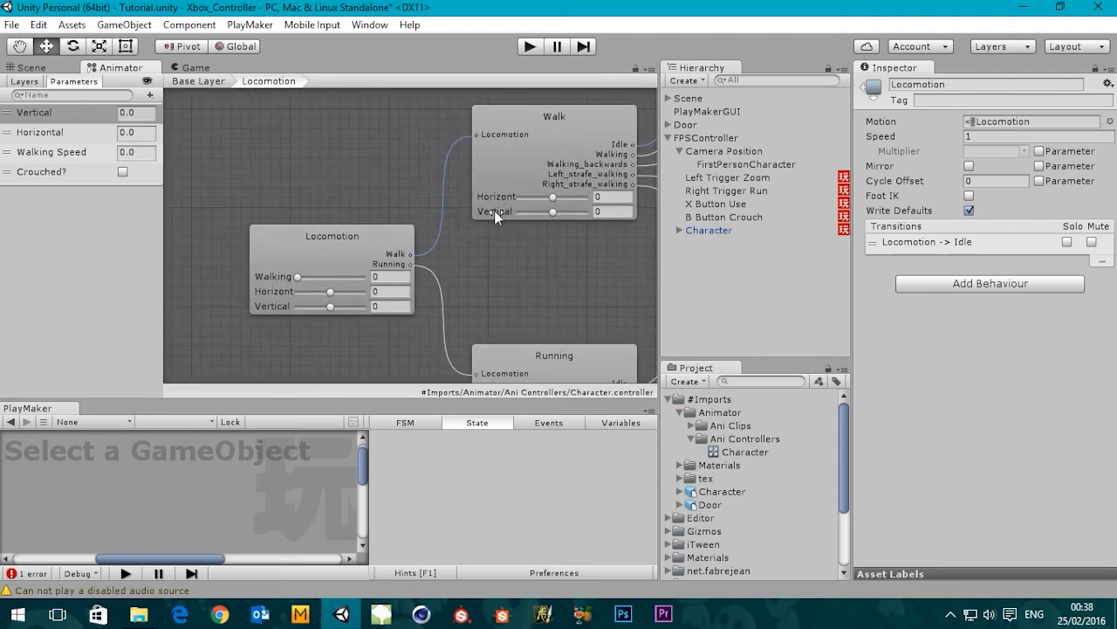
click(563, 141)
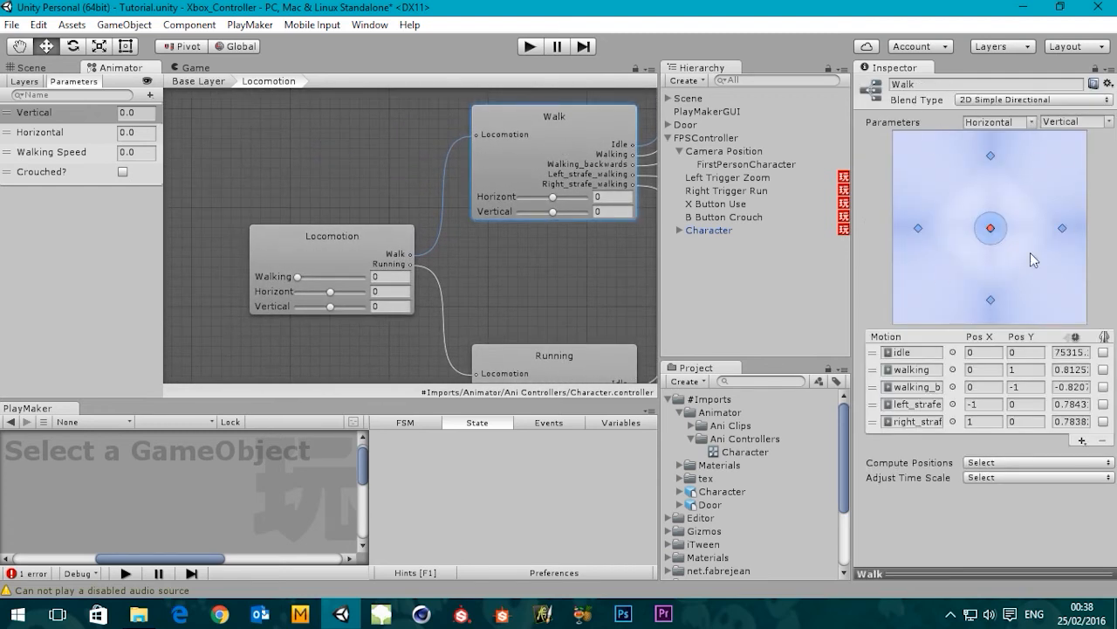
middle_drag(613, 211, 504, 230)
double_click(465, 294)
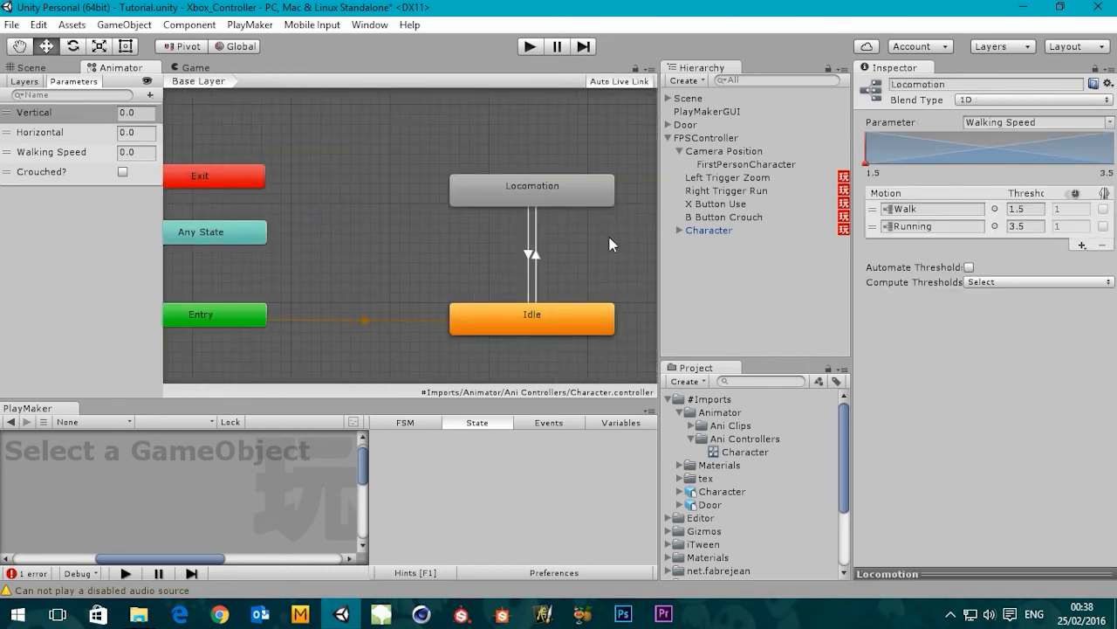
middle_drag(607, 237, 364, 228)
Set the Crouching blend tree's blend type to 2D Simple Directional, with Horizontal and Vertical as its parameters
double_click(491, 244)
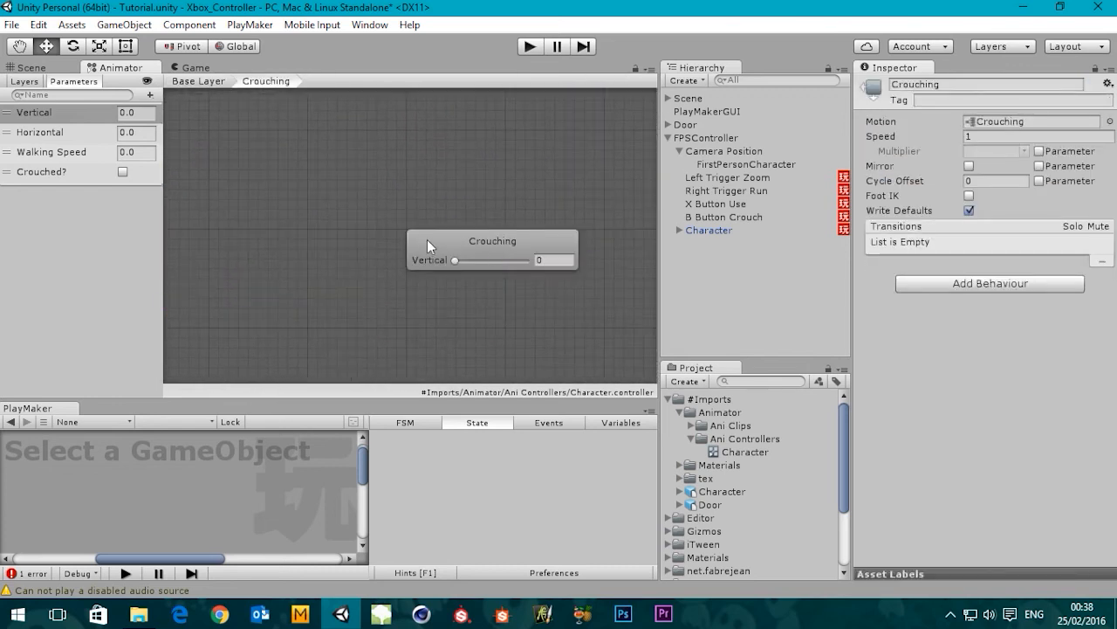
click(427, 239)
middle_drag(588, 277, 542, 274)
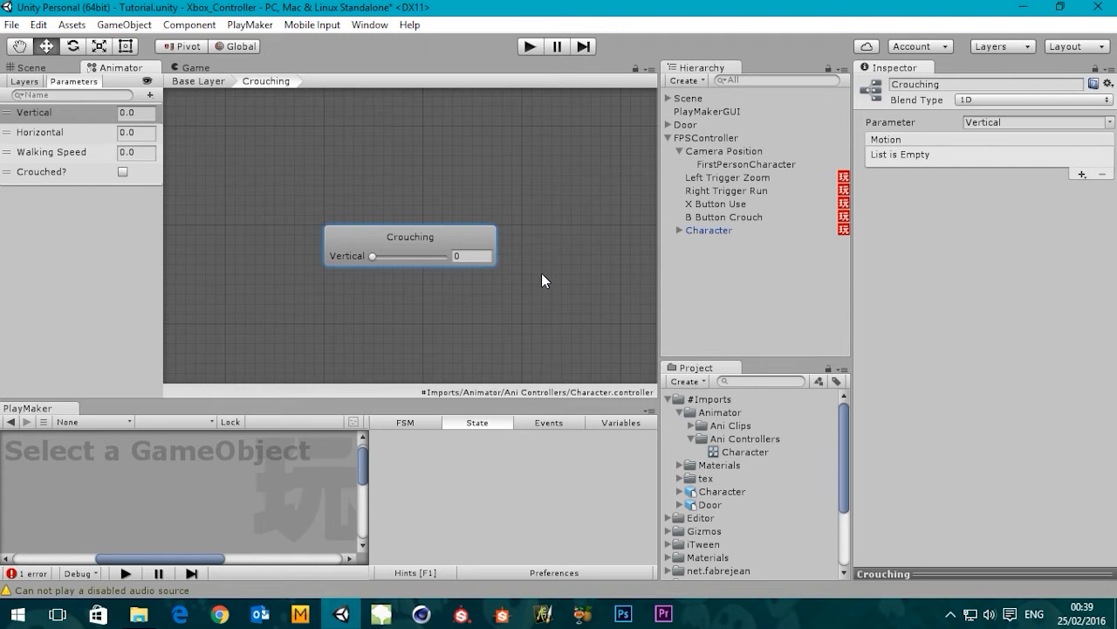
click(989, 102)
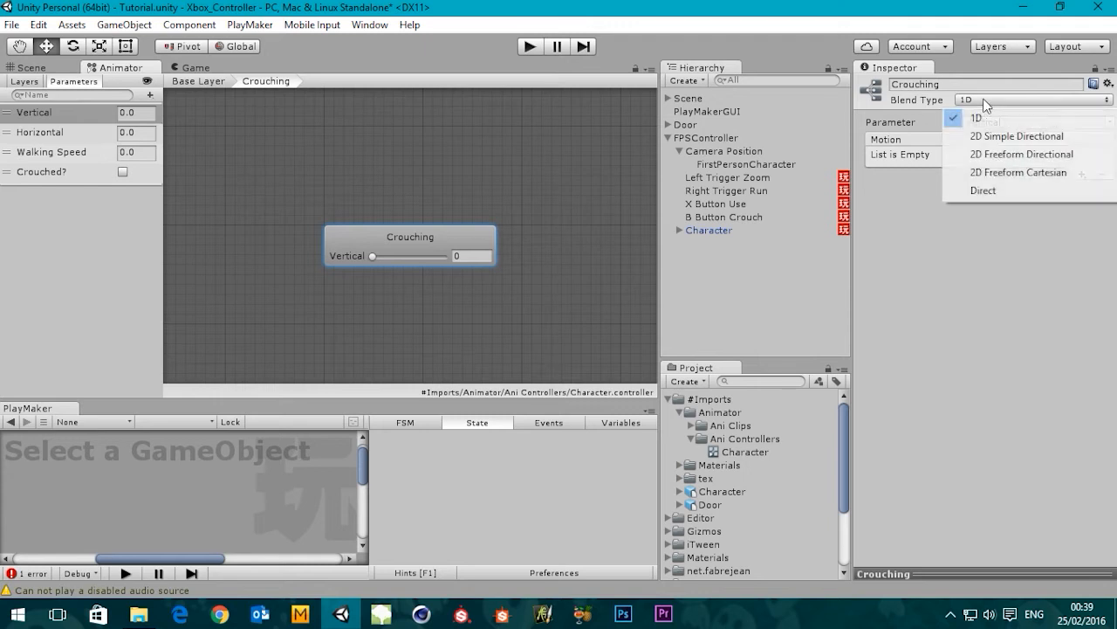
click(1007, 138)
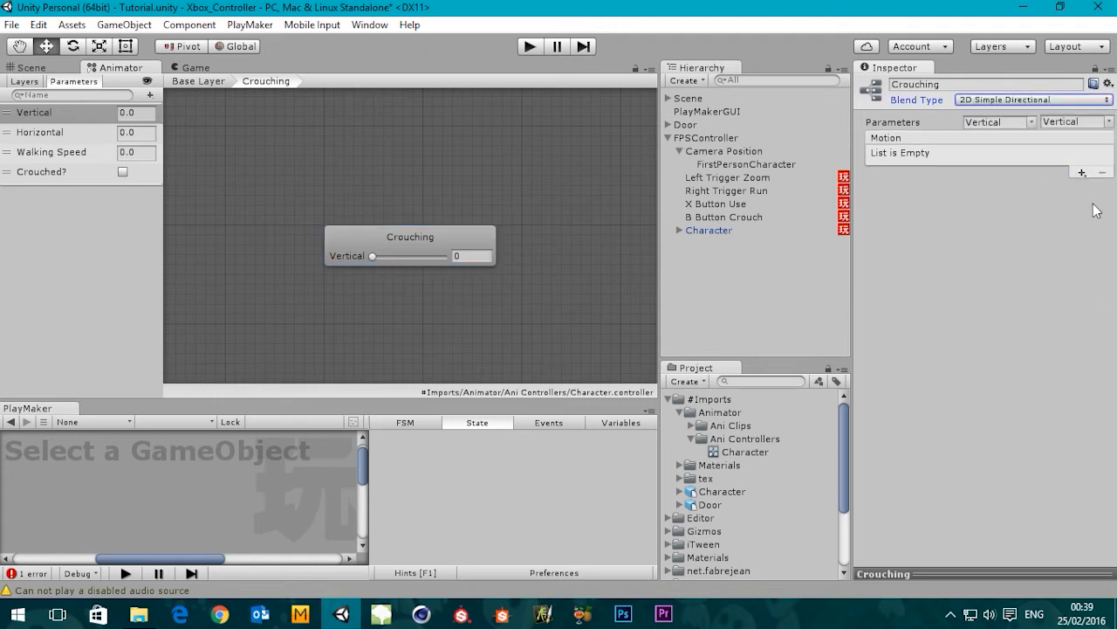
click(1032, 121)
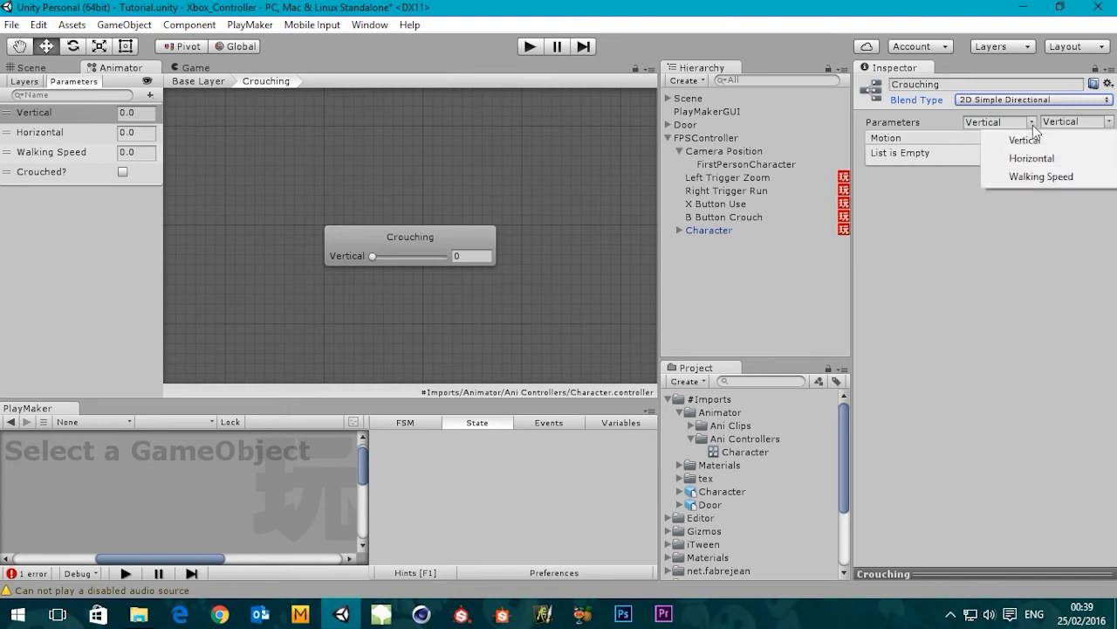
click(1029, 162)
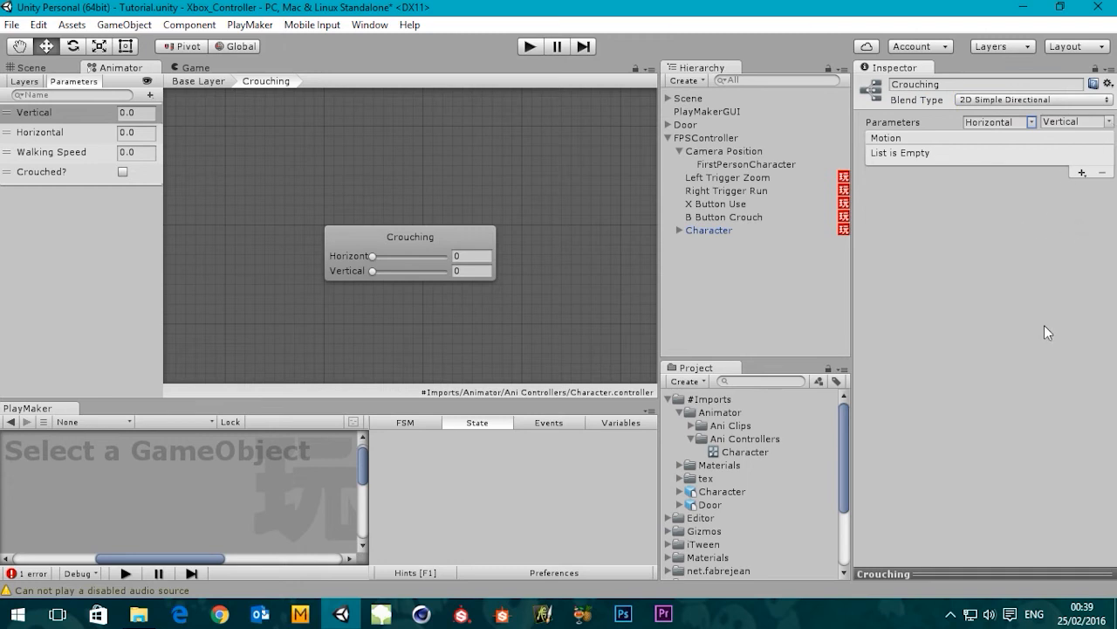
Add five empty motion fields to the Crouching blend tree
click(1081, 174)
click(1024, 187)
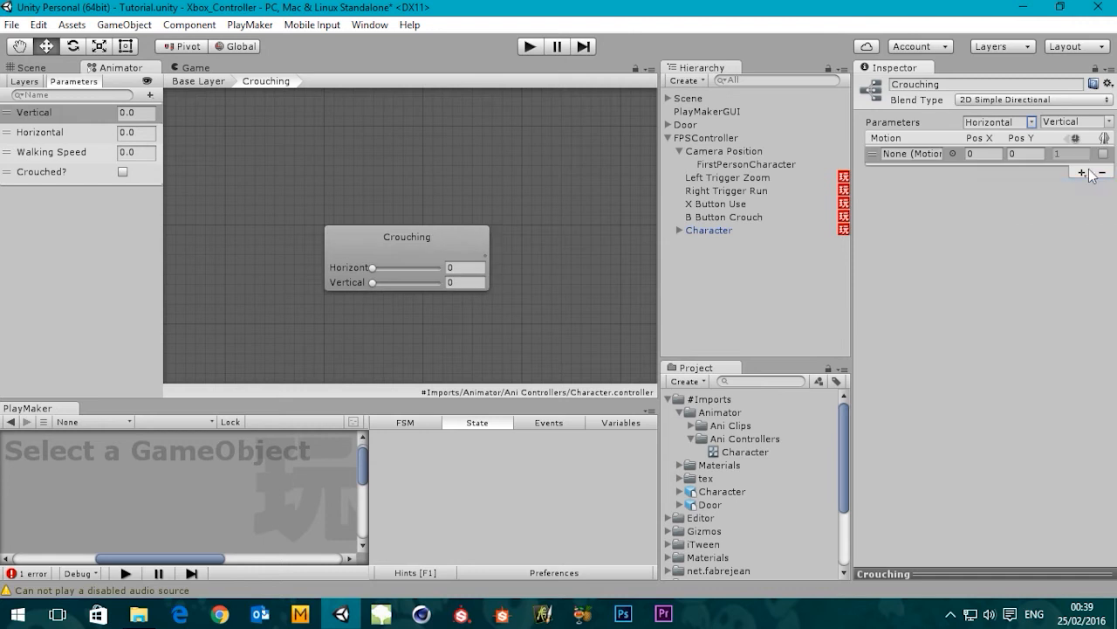
click(1083, 172)
click(1026, 187)
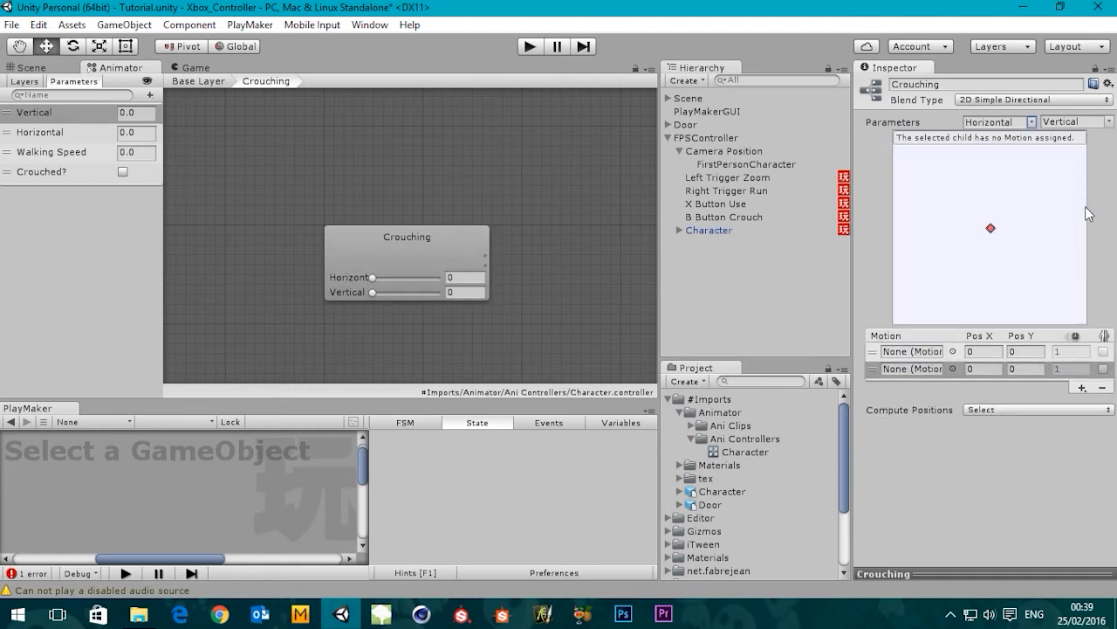
click(1082, 388)
click(1030, 403)
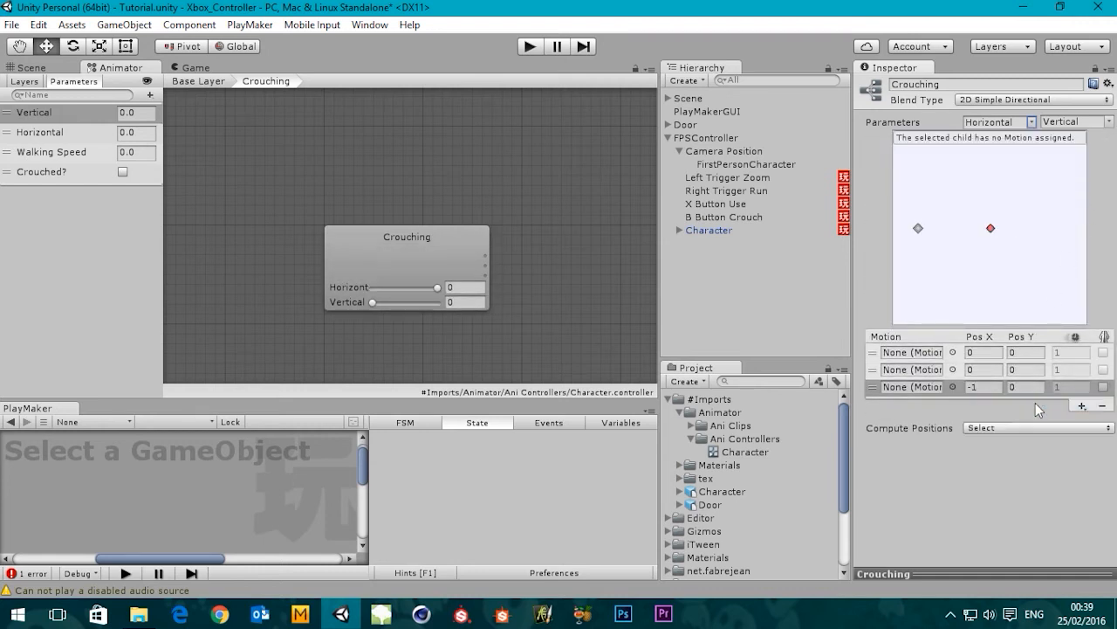
click(1083, 406)
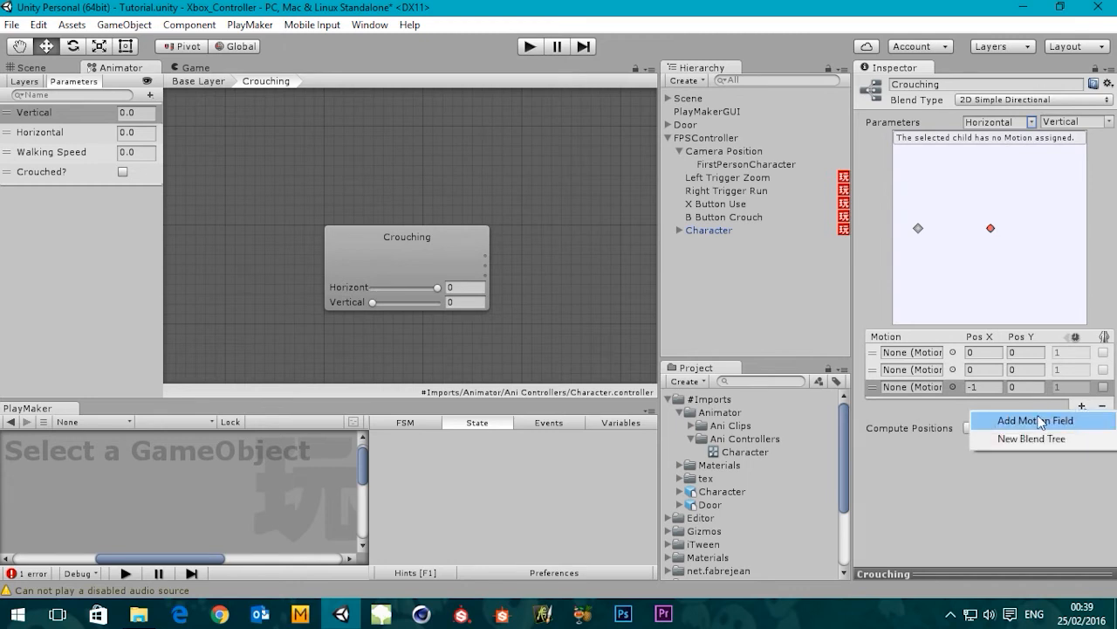
click(1039, 421)
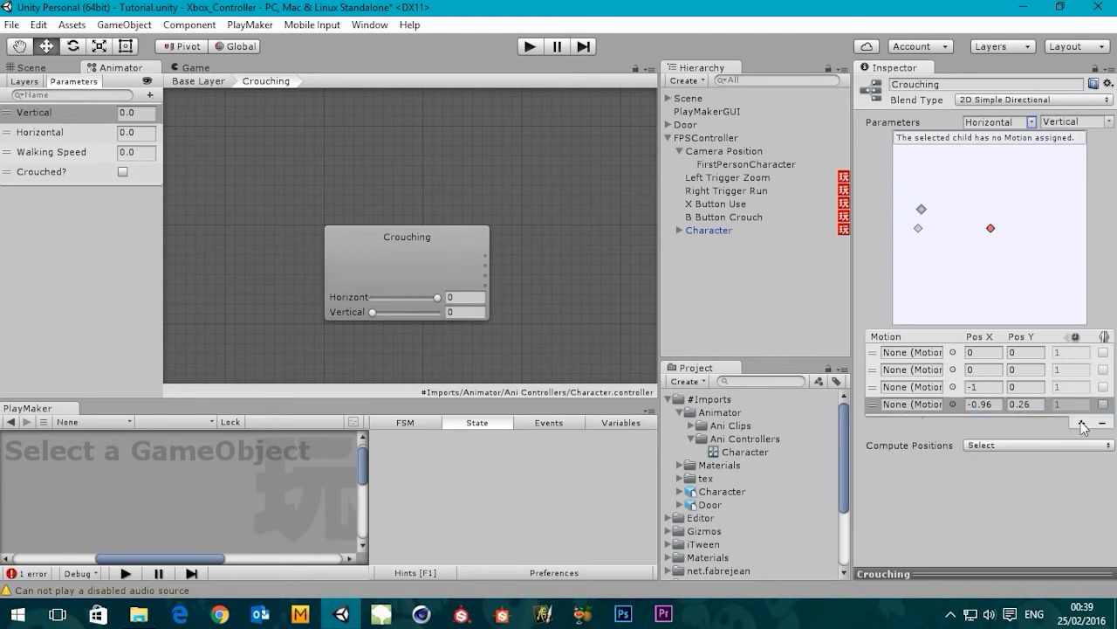
click(1082, 423)
click(1037, 435)
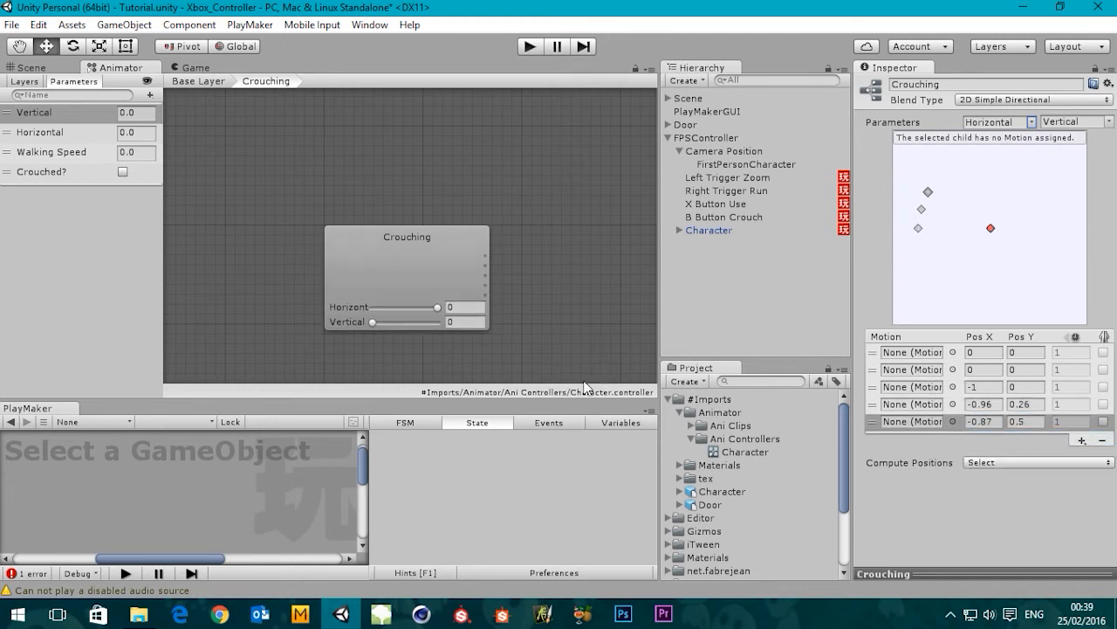
middle_drag(424, 252, 390, 204)
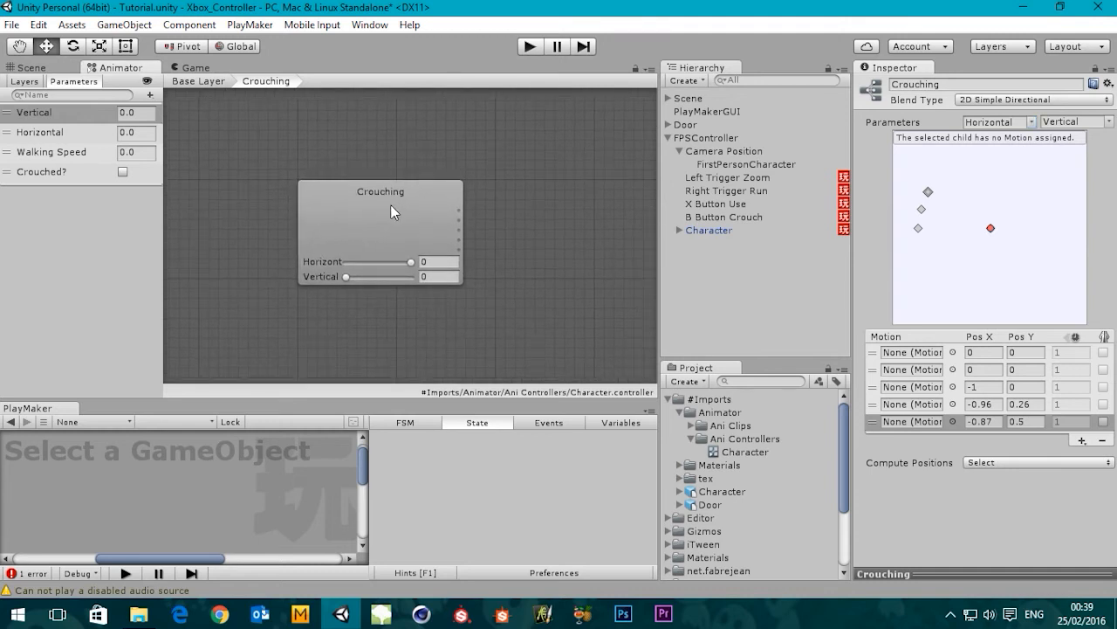
Expand the Ani Clips folder, then close the PlayMaker view and enlarge the Project view so the full clip names are readable
click(692, 426)
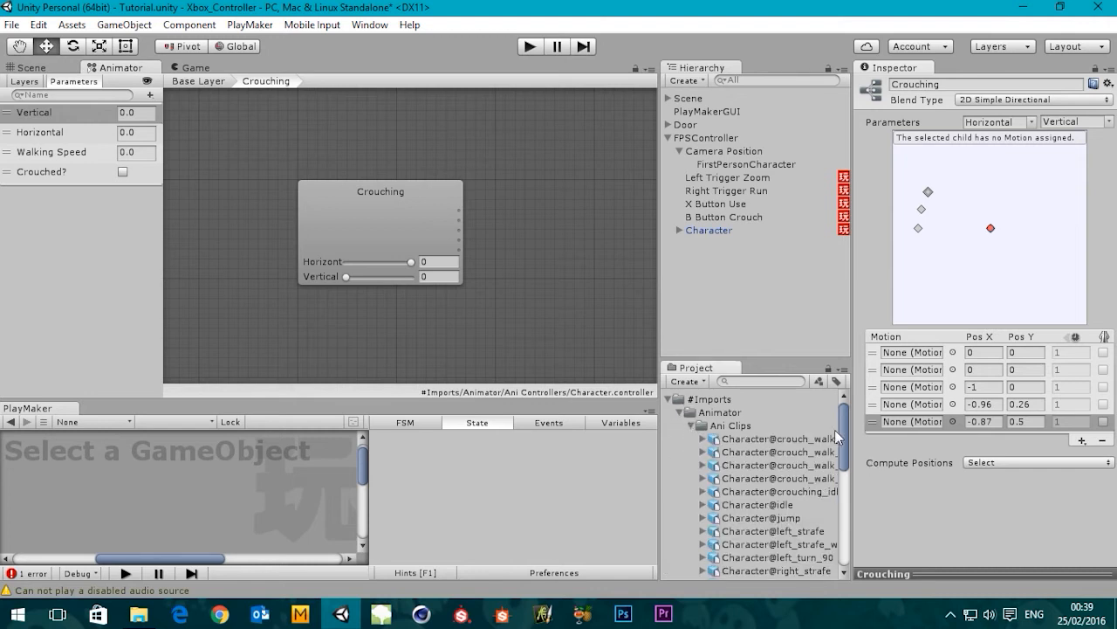
drag(835, 430, 850, 460)
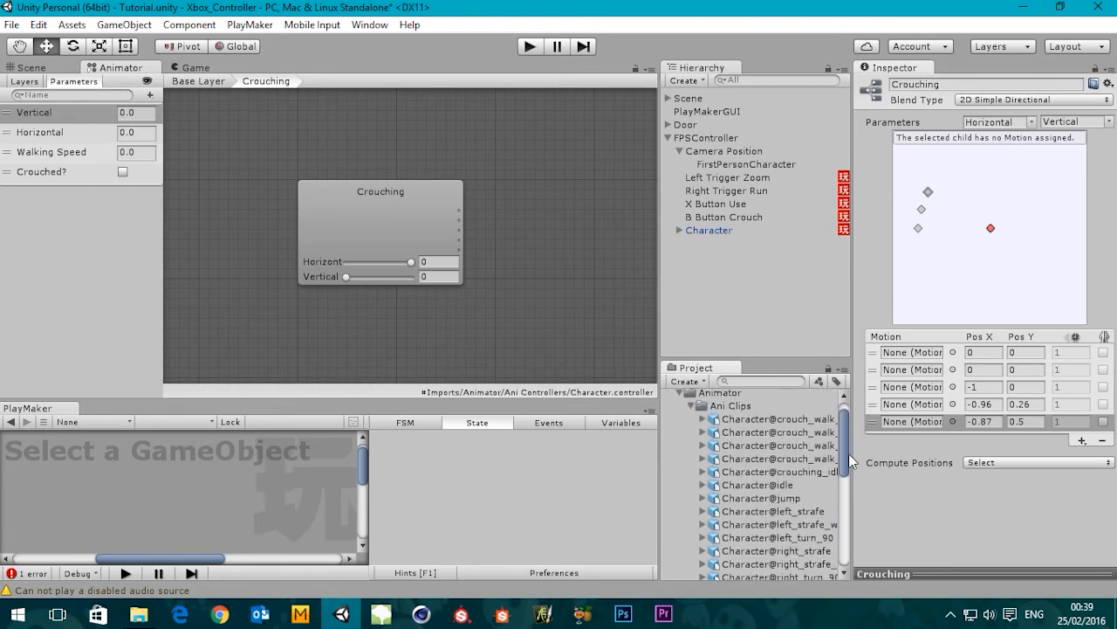
click(651, 411)
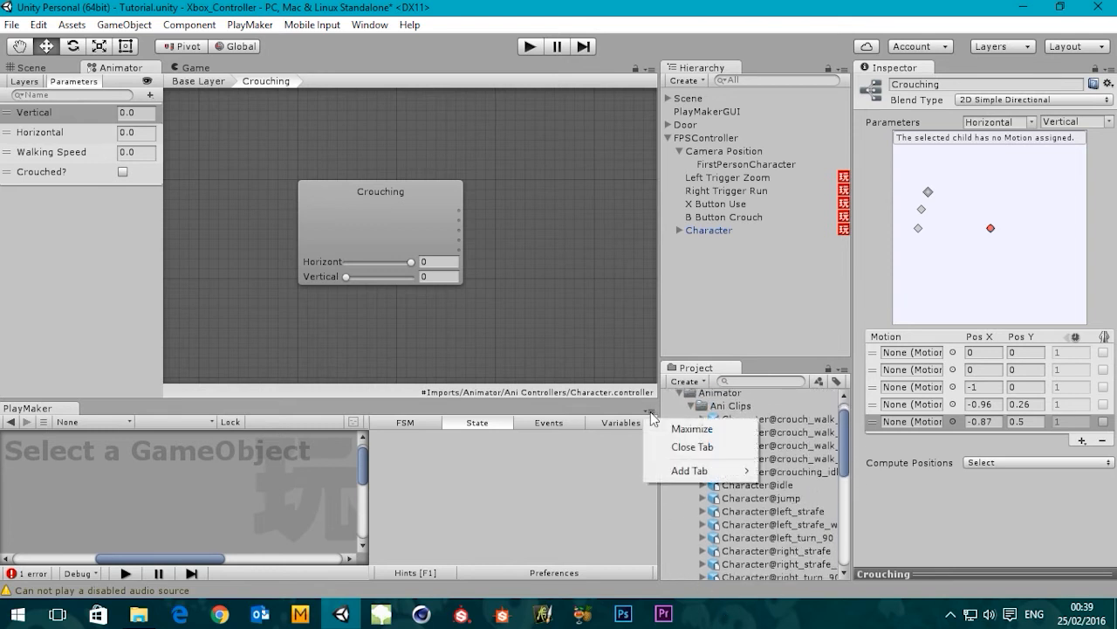
click(695, 447)
drag(659, 384, 534, 404)
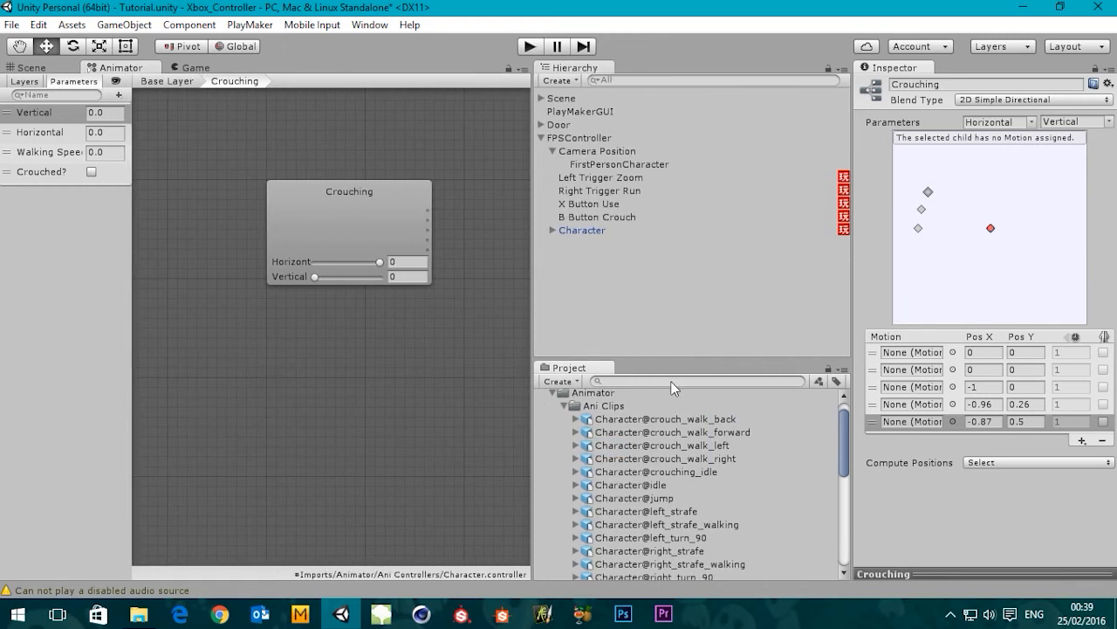
drag(669, 353, 663, 286)
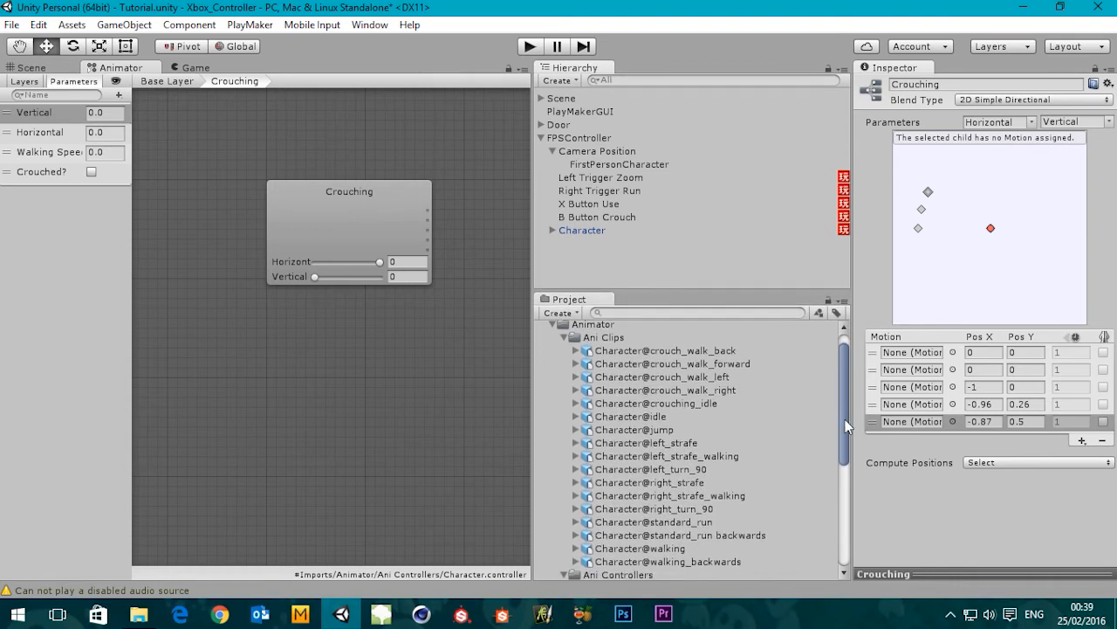
mouse_move(845, 419)
mouse_down()
mouse_move(843, 445)
mouse_move(846, 417)
mouse_up()
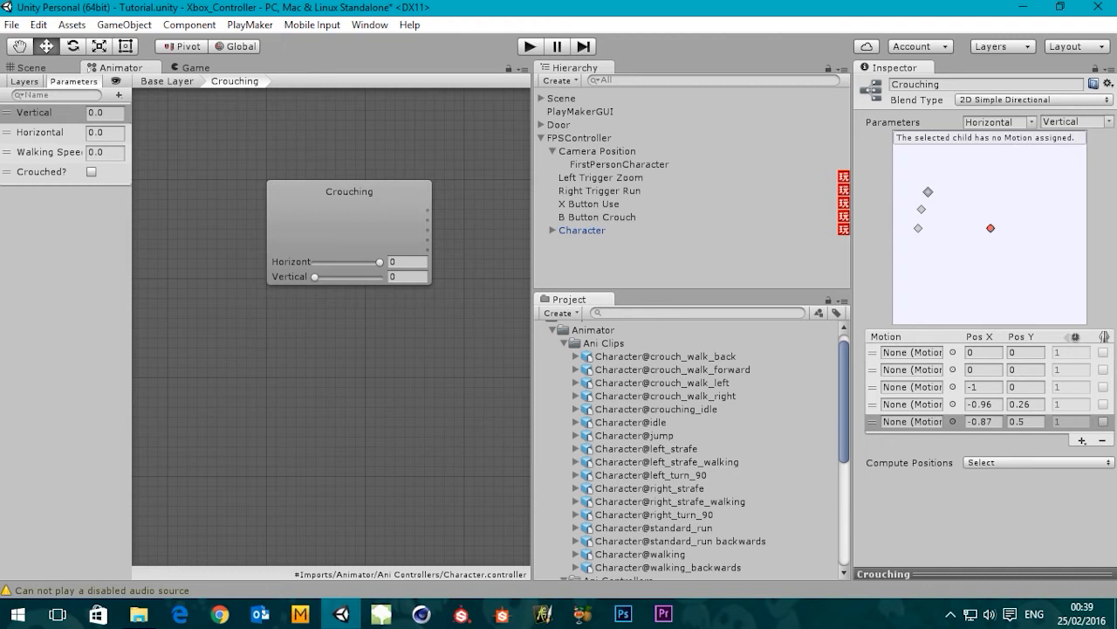
Turn animation compression off in the import settings of Character@crouching_idle
click(636, 410)
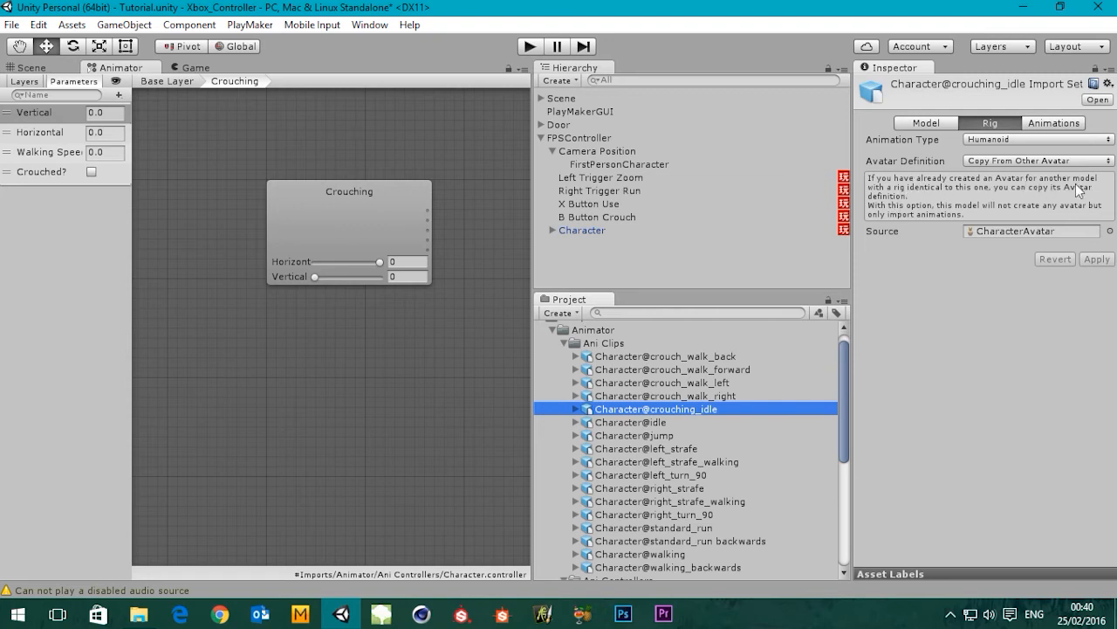
drag(843, 404, 841, 476)
click(552, 447)
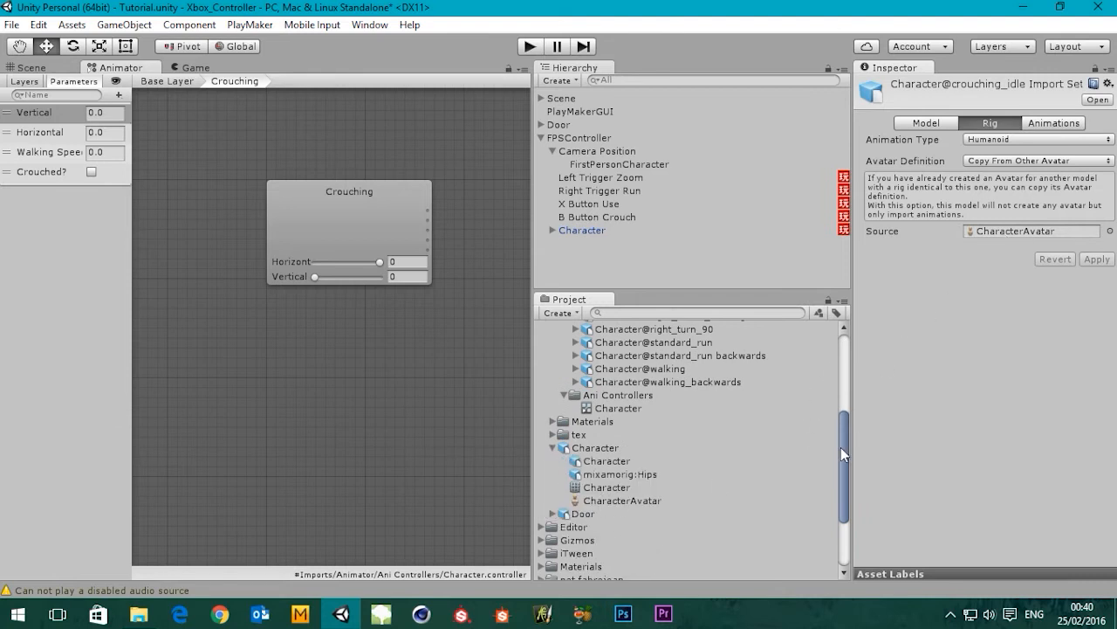
drag(843, 447, 756, 393)
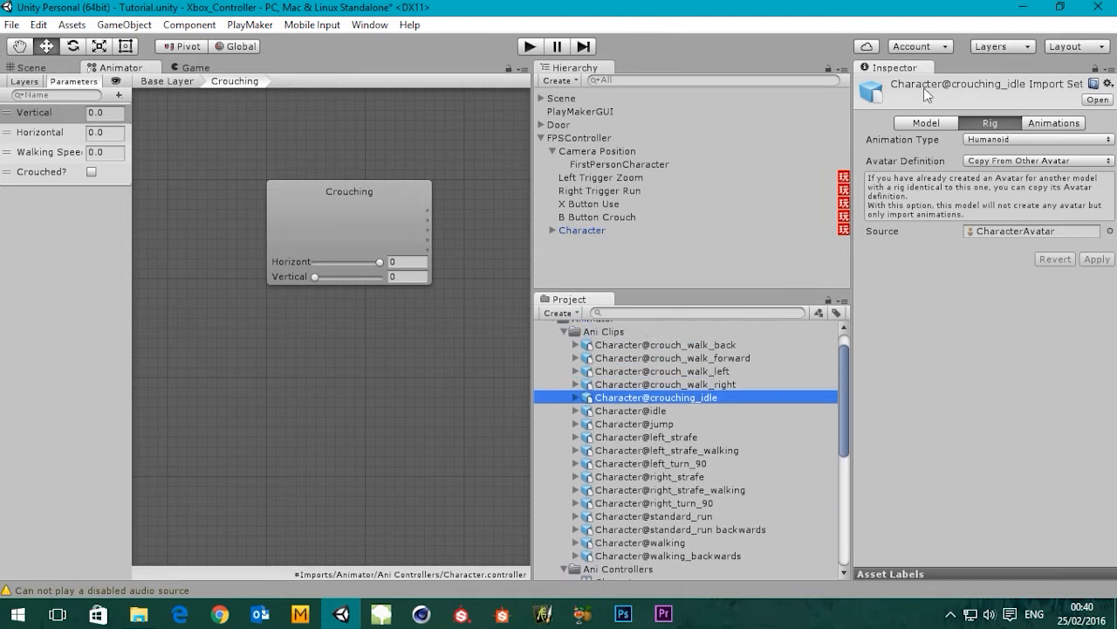
click(1042, 124)
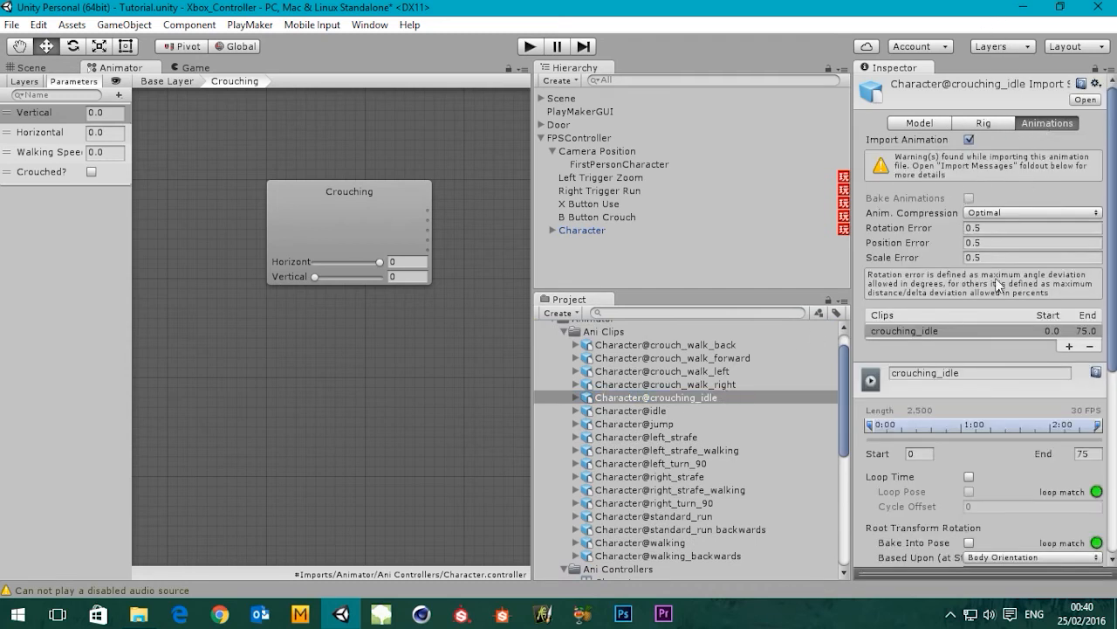
click(1004, 213)
click(982, 230)
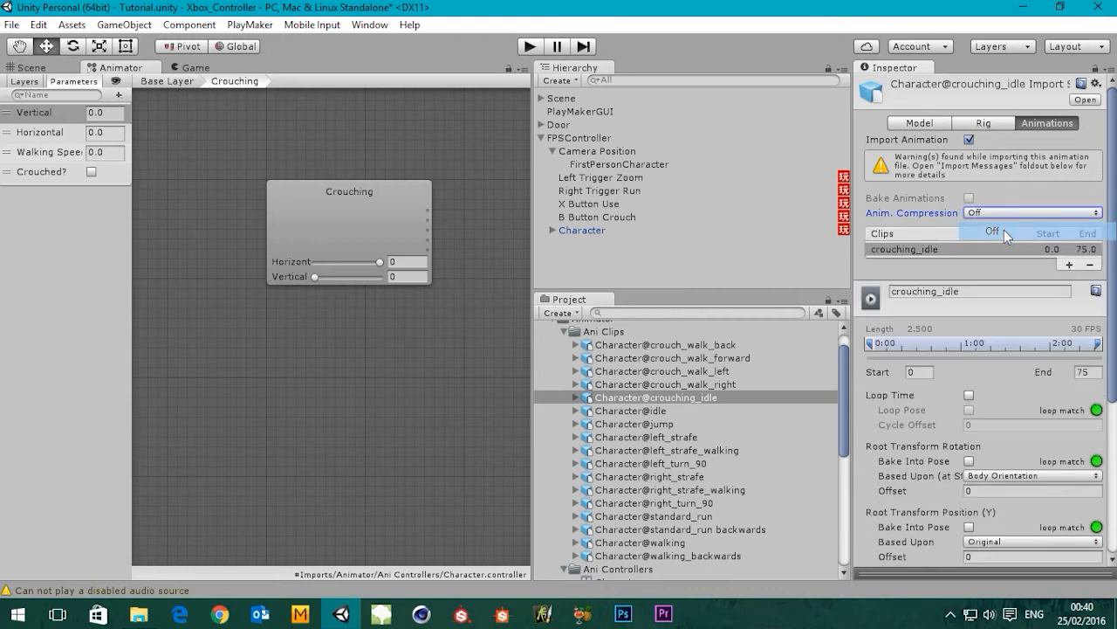
Enable Loop Time for crouching_idle, base root rotation and XZ position on Original, bake Y position into the pose, and apply the import settings
scroll(1114, 300, down, 5)
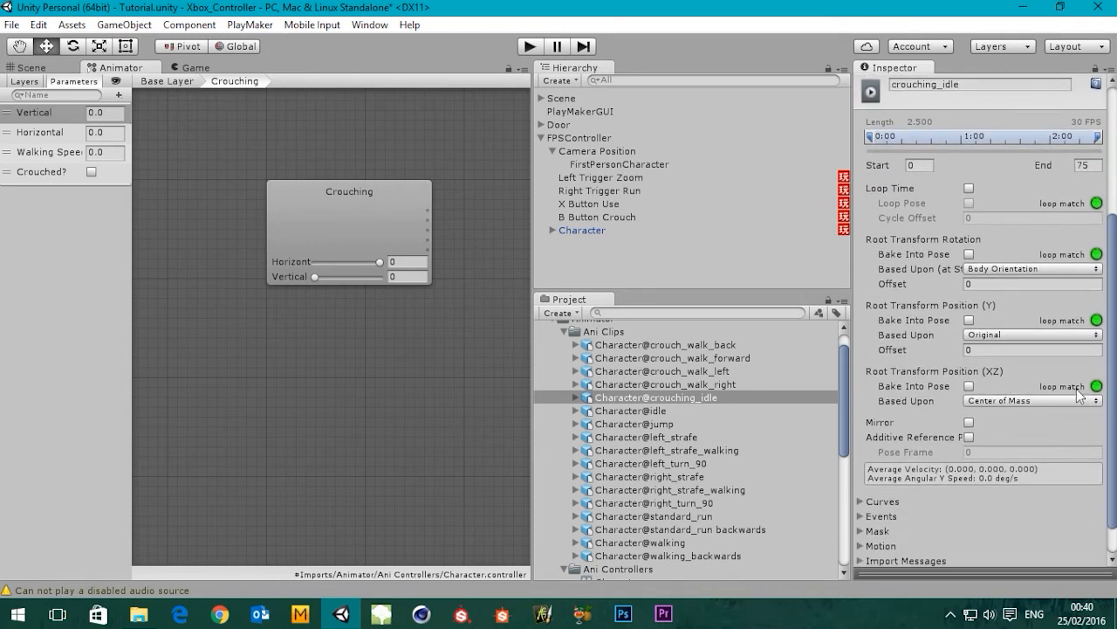
click(968, 189)
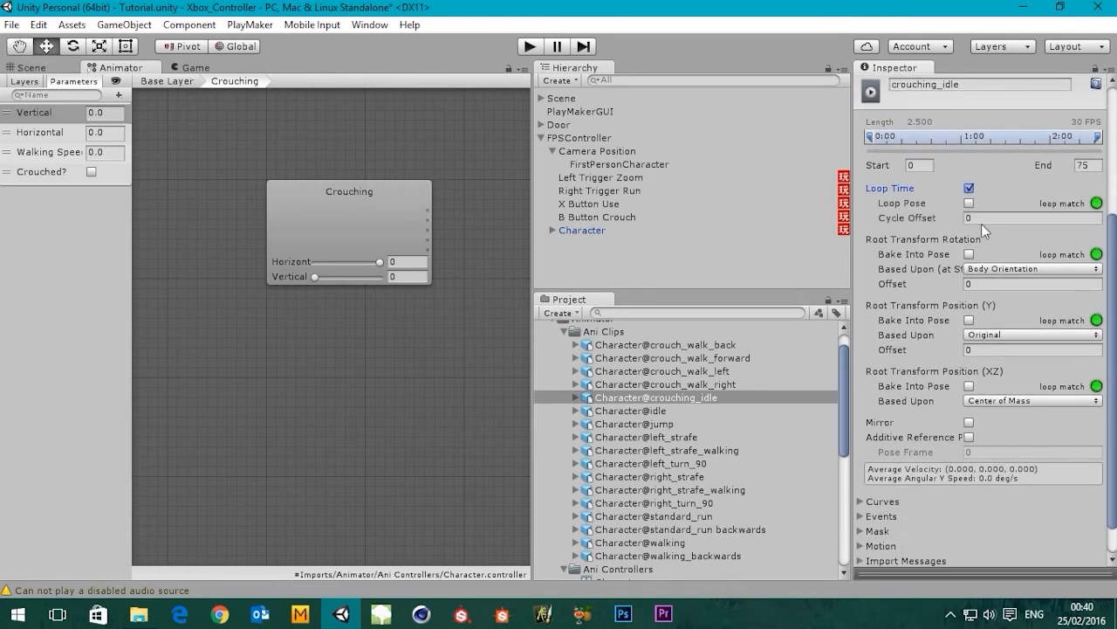
click(987, 270)
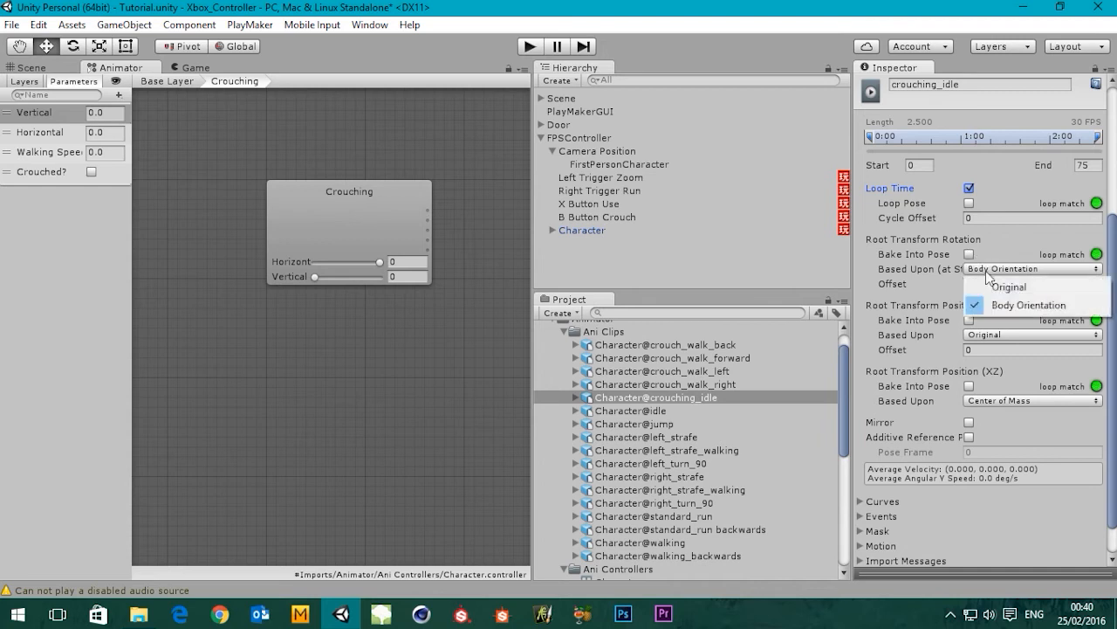
click(1004, 286)
click(995, 401)
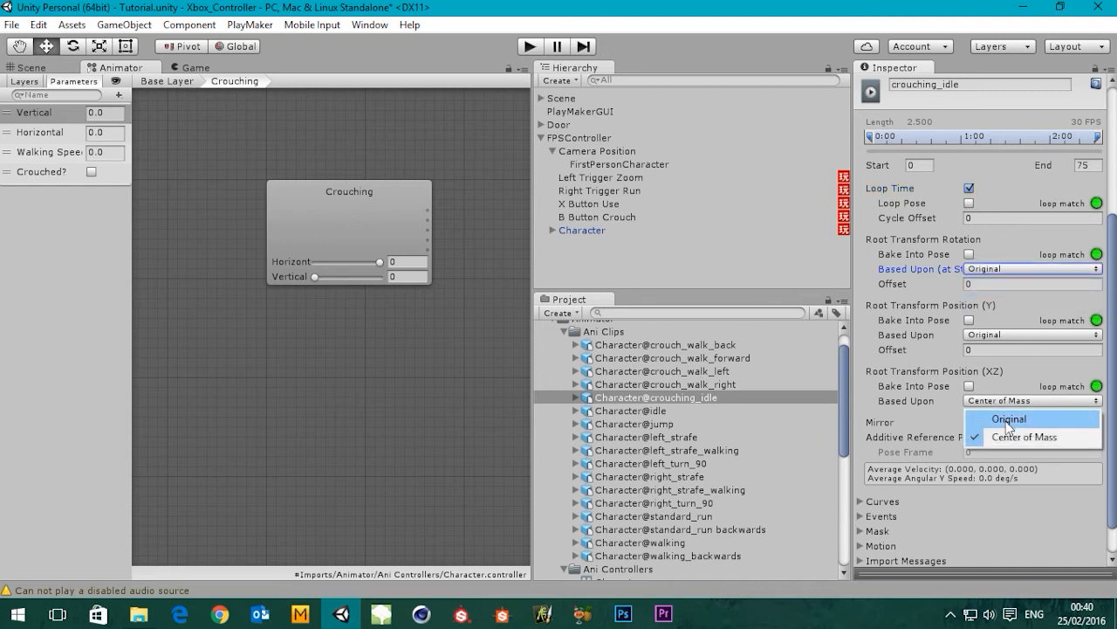
click(1009, 419)
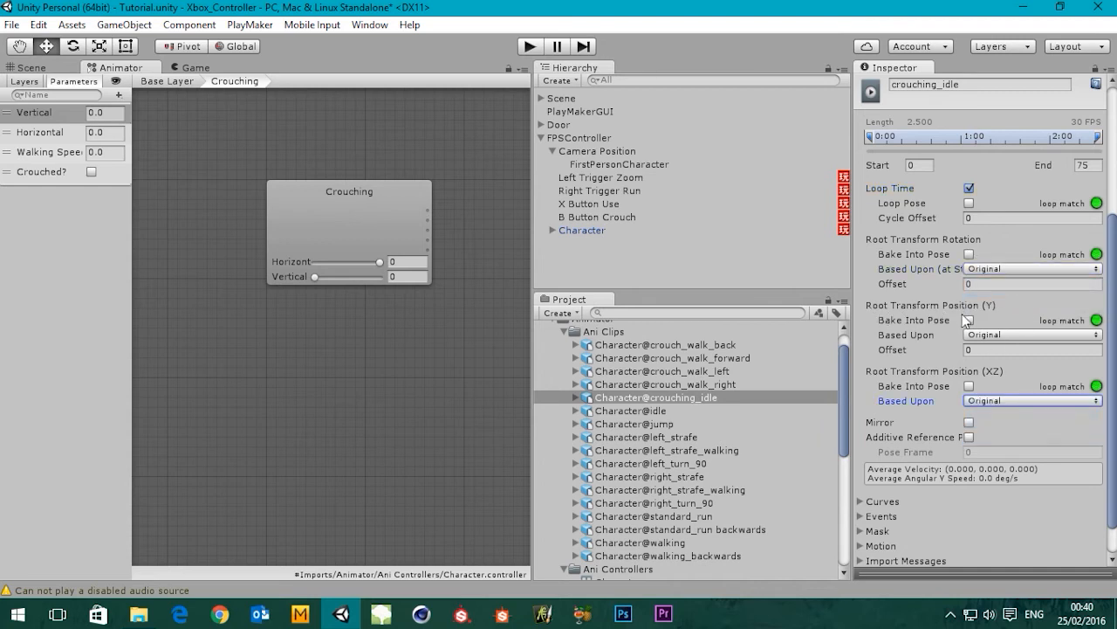
click(968, 321)
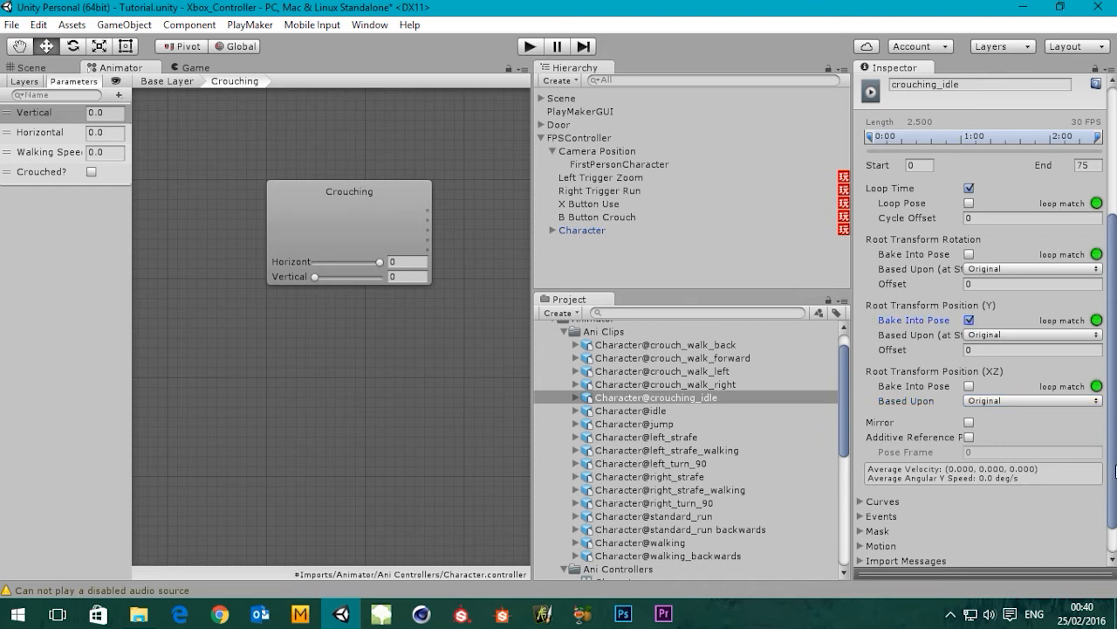
scroll(1109, 460, down, 2)
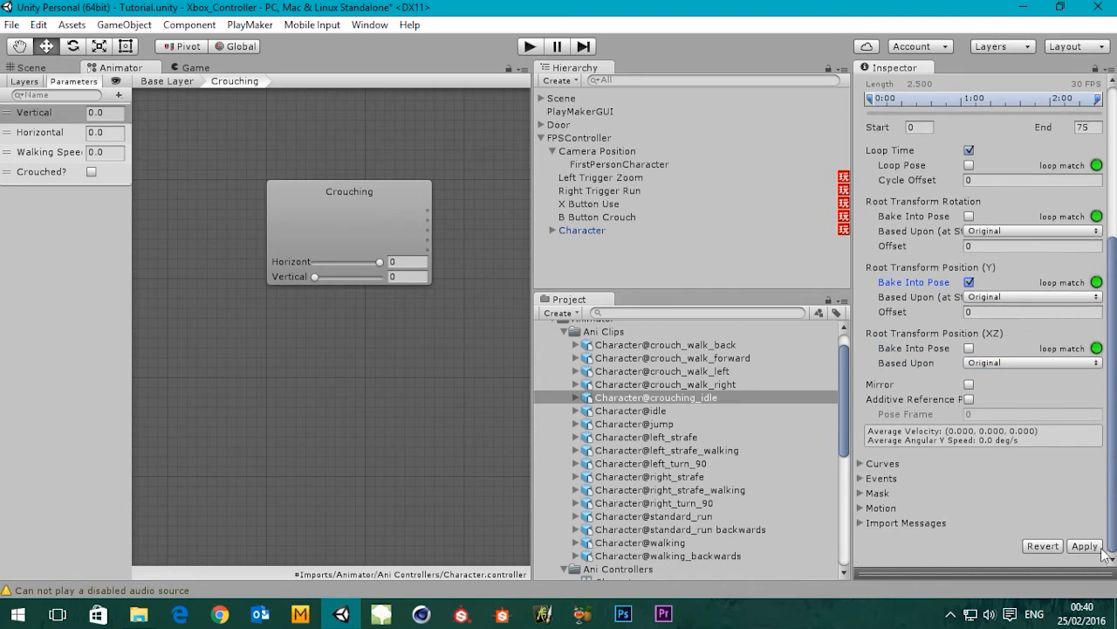
click(1083, 546)
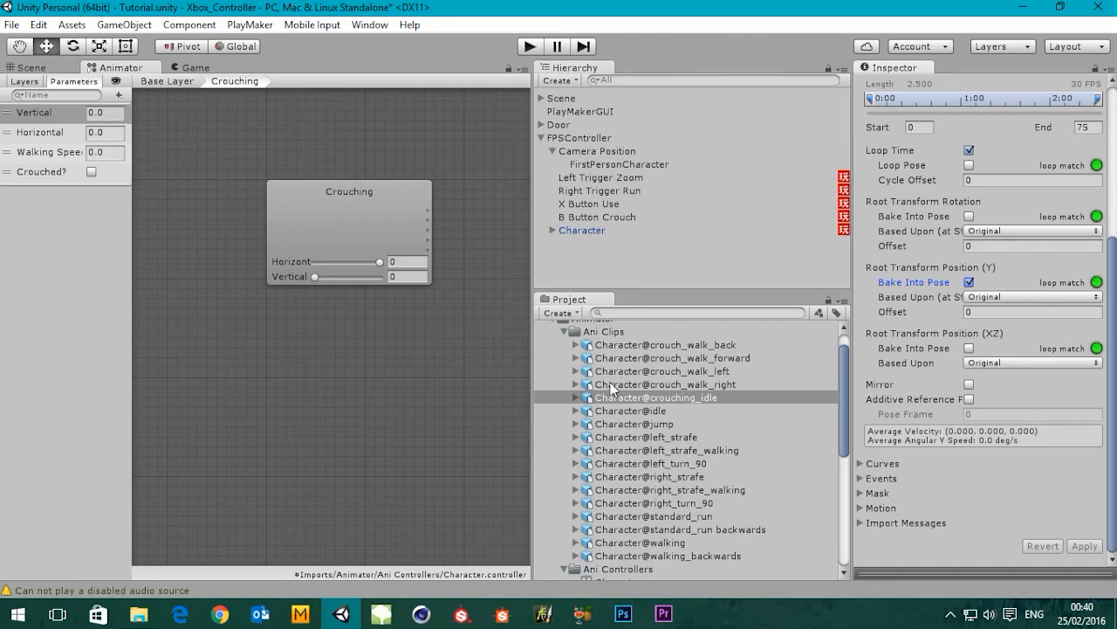
Assign the crouching_idle clip to the first motion field of the Crouching blend tree, then collapse its asset
click(577, 397)
click(404, 225)
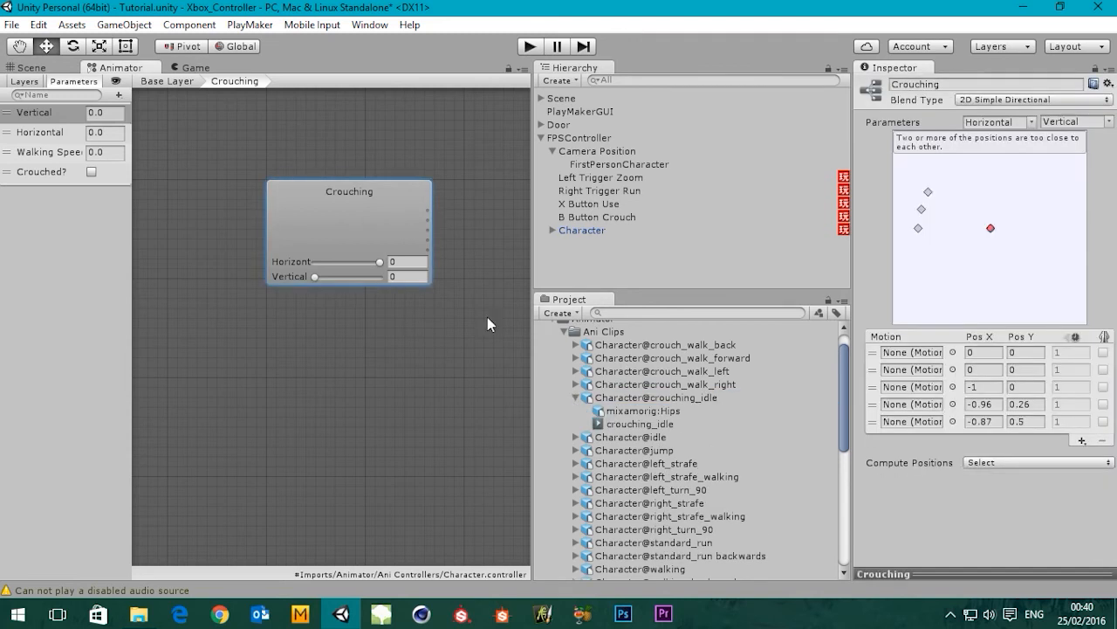
drag(639, 423, 908, 353)
click(577, 398)
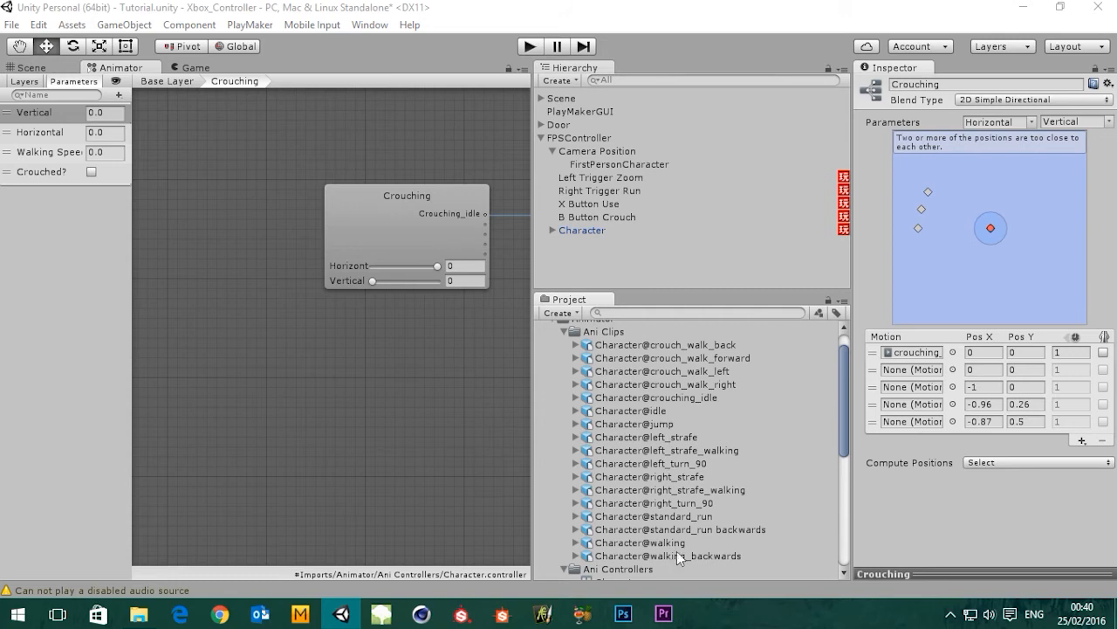
Turn animation compression off in the import settings of Character@crouch_walk_forward
click(667, 360)
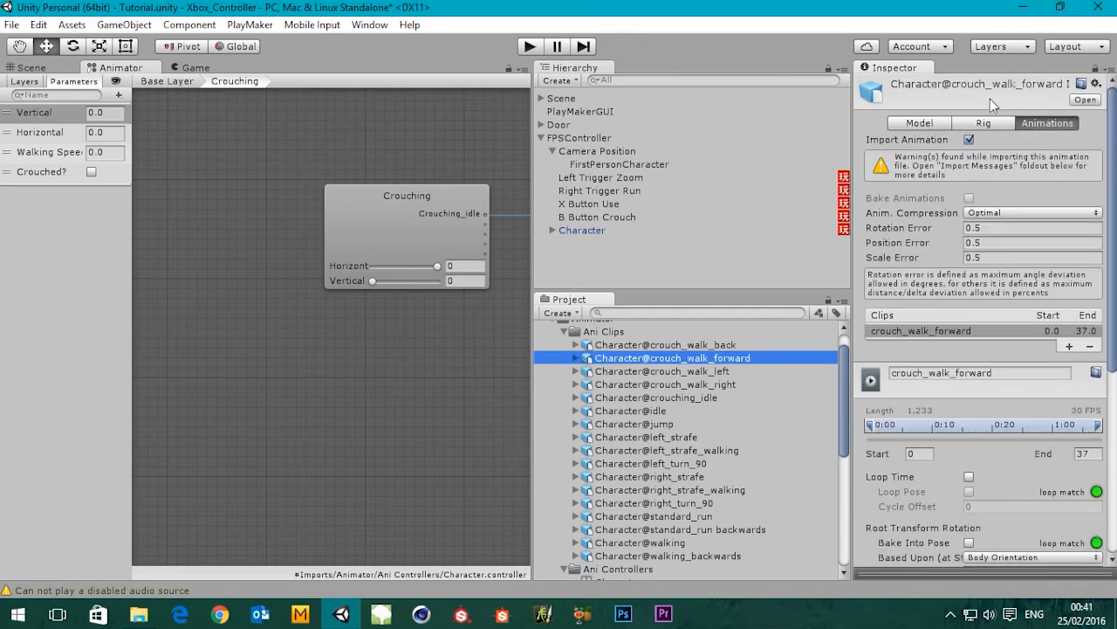
click(984, 124)
click(1052, 126)
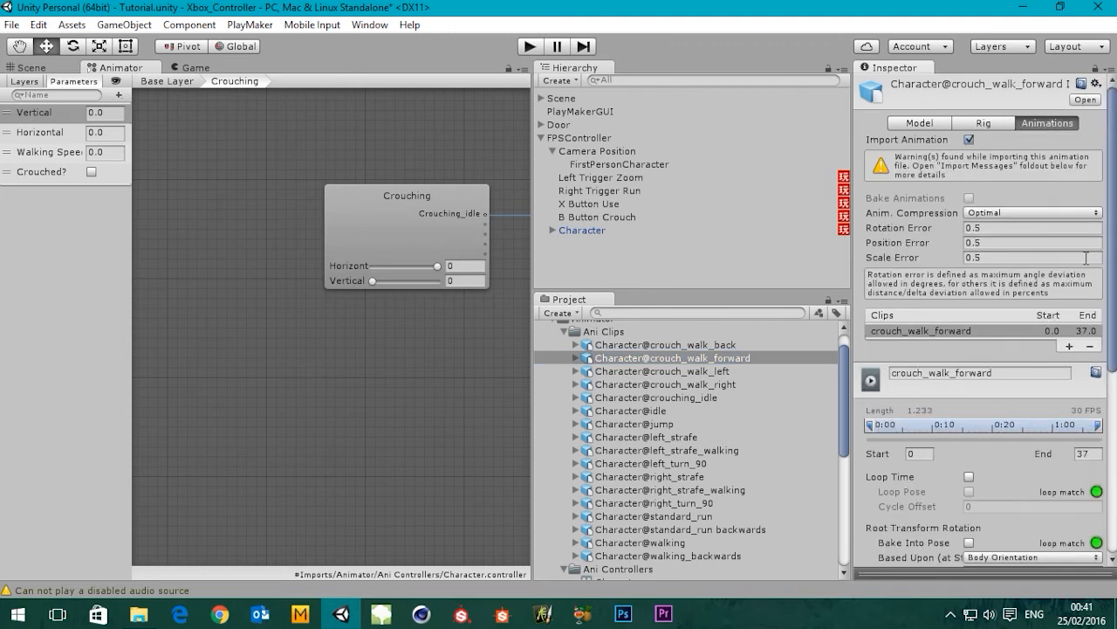
click(1001, 215)
click(991, 229)
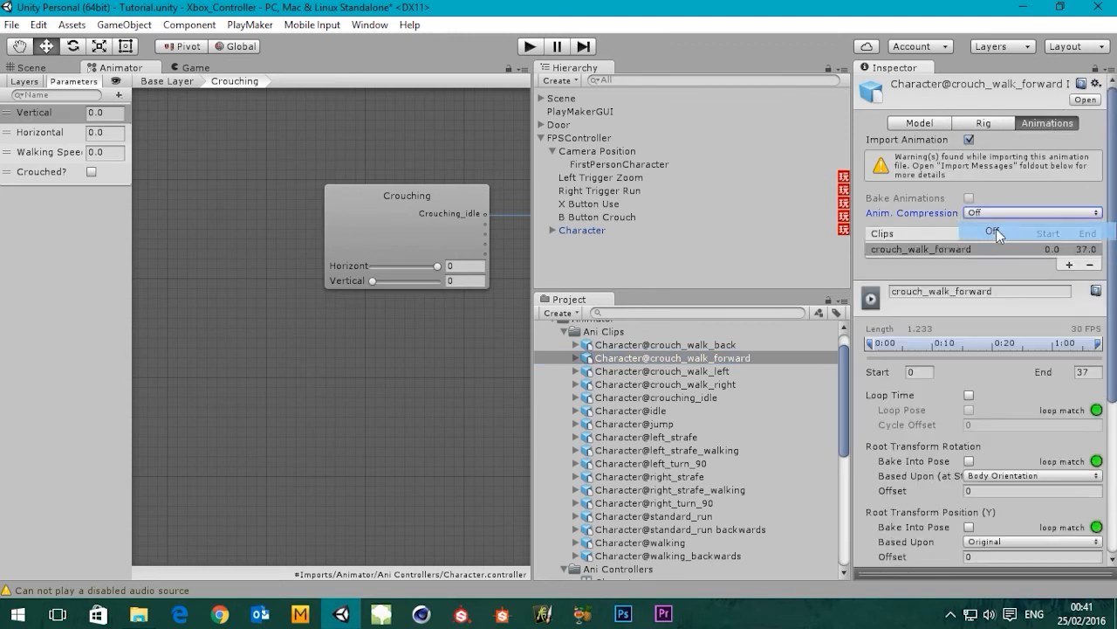
Enable Loop Time for crouch_walk_forward, base root rotation and XZ position on Original, bake Y position into the pose, and apply the import settings
scroll(1115, 313, down, 1)
scroll(1115, 313, down, 5)
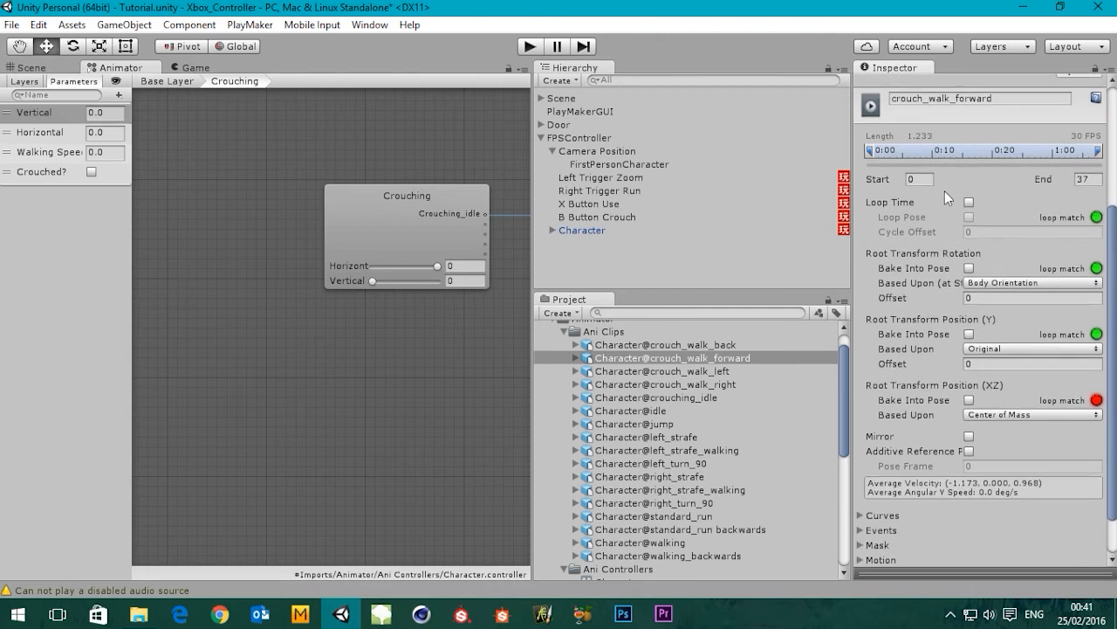
click(970, 201)
click(999, 282)
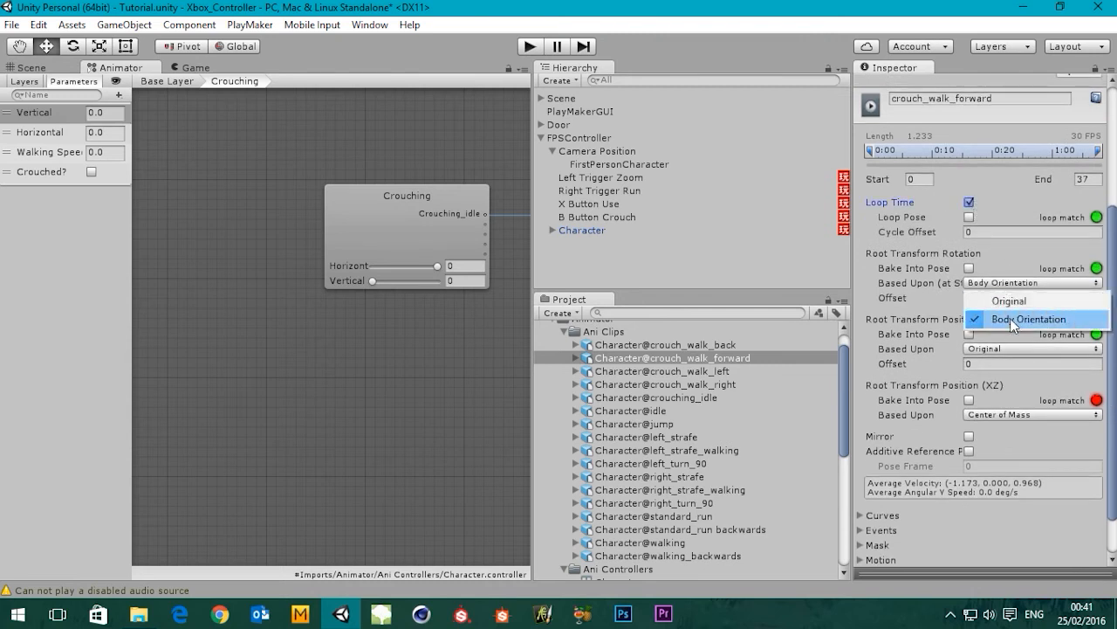
click(1003, 300)
click(1002, 414)
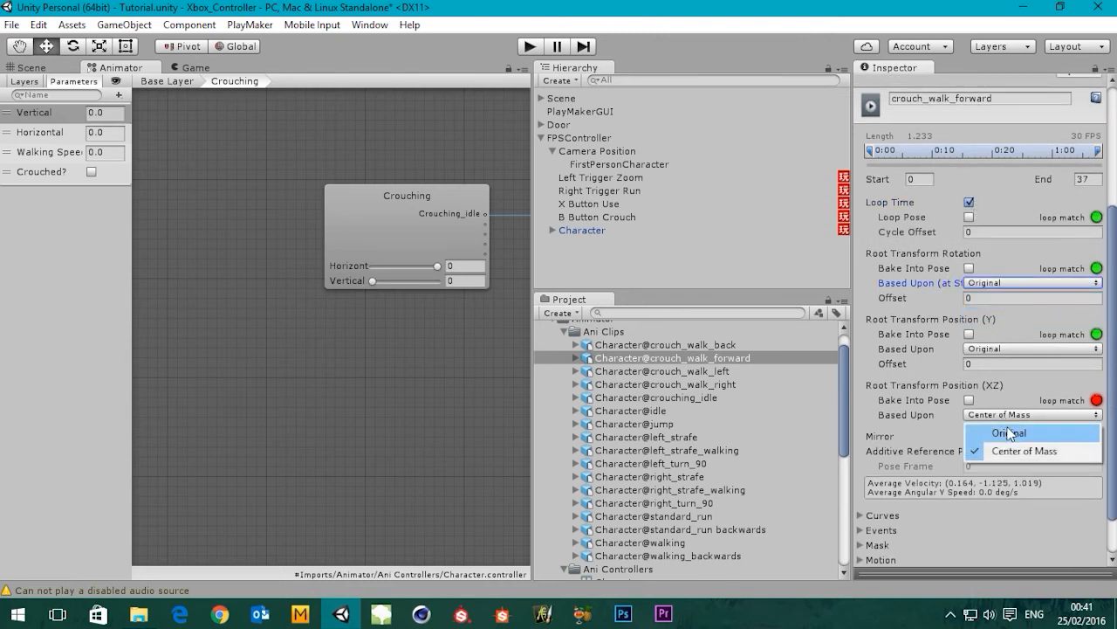
click(1004, 429)
click(969, 335)
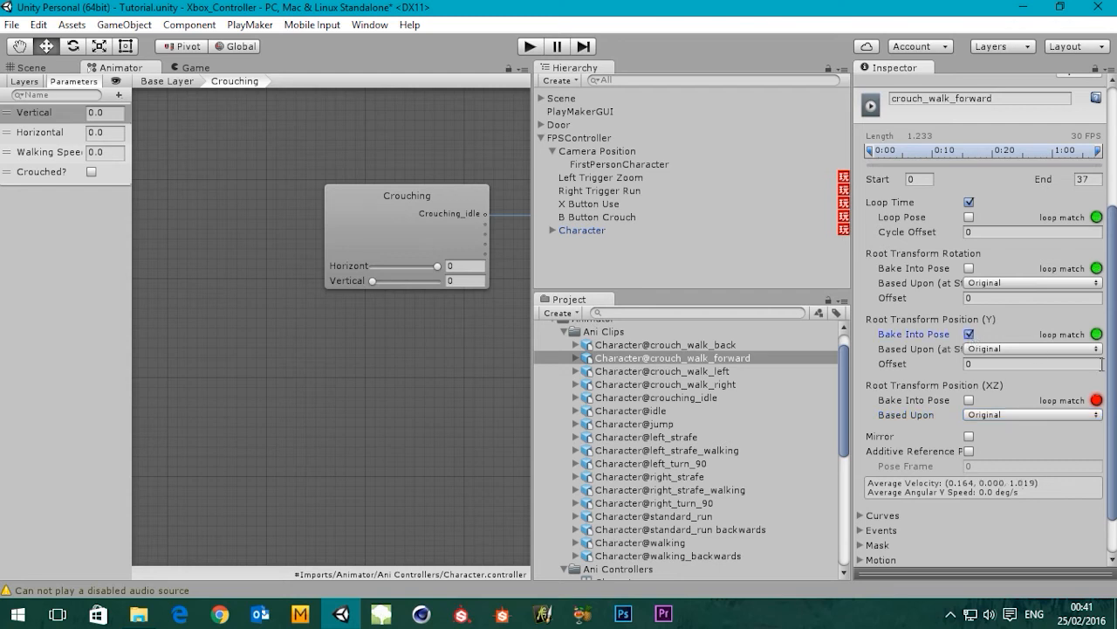
scroll(1112, 371, down, 3)
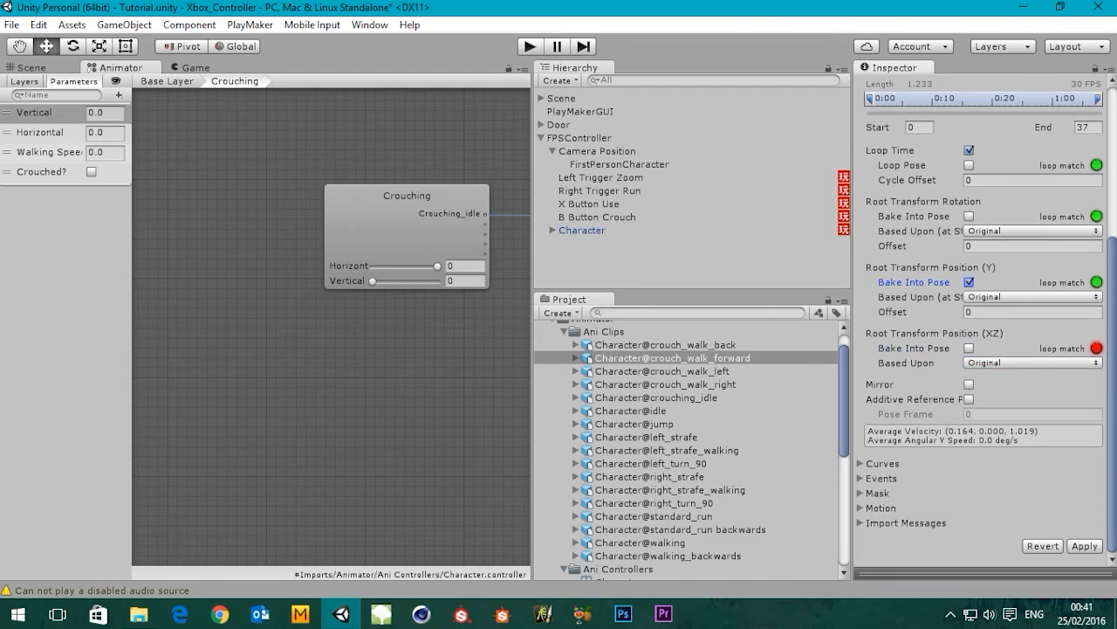
click(1075, 544)
Assign the crouch_walk_forward clip to the second motion field of the Crouching blend tree, then collapse its asset
click(421, 215)
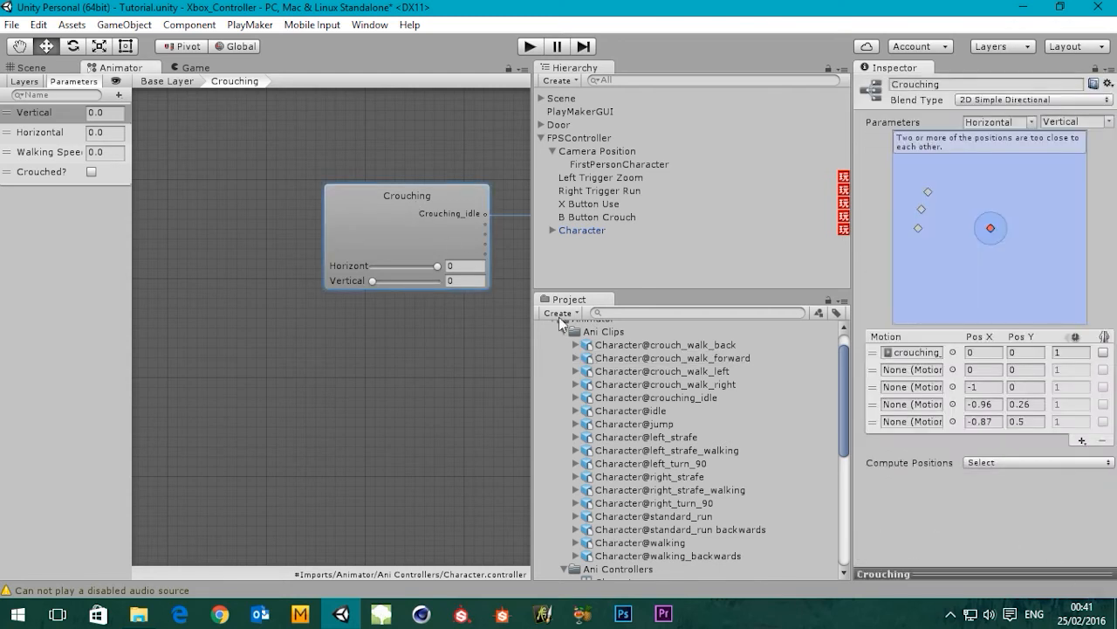
click(575, 358)
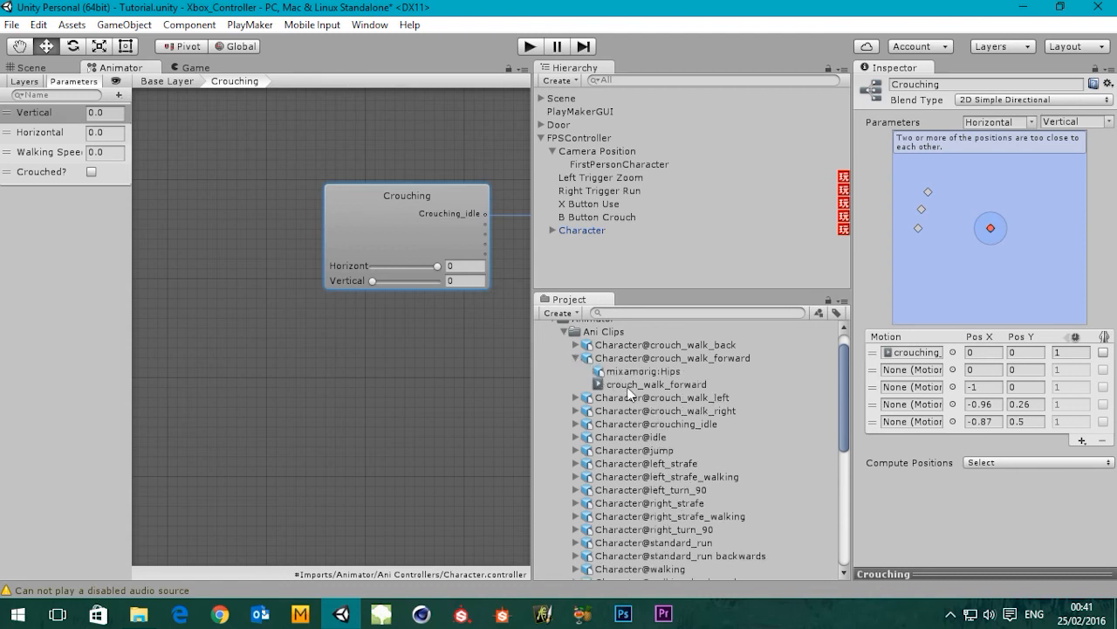
drag(642, 384, 908, 371)
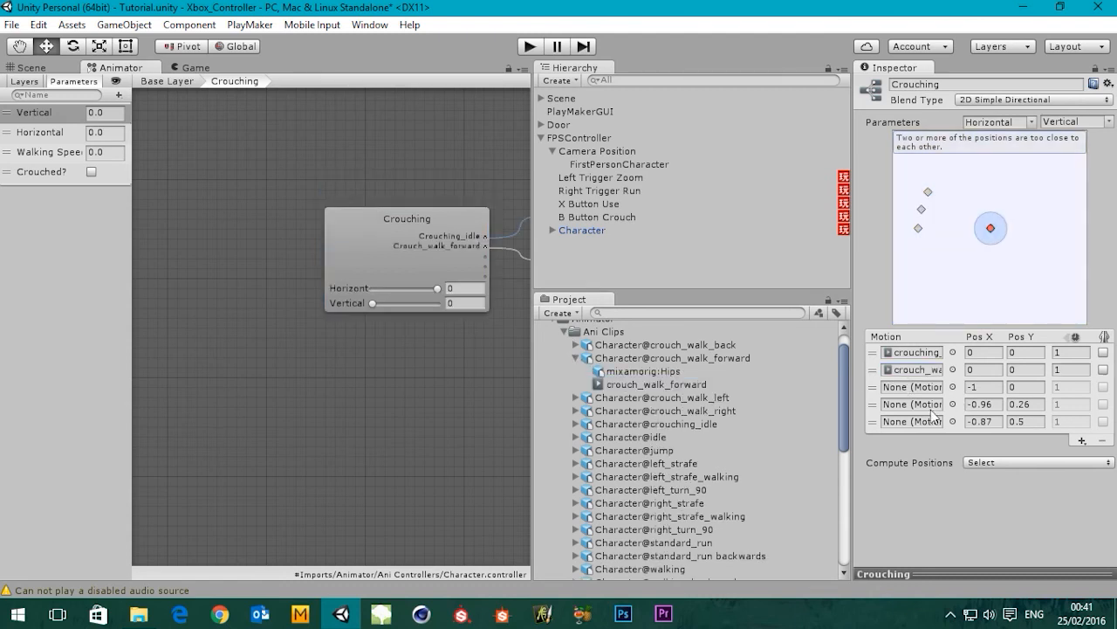
middle_drag(405, 259, 249, 285)
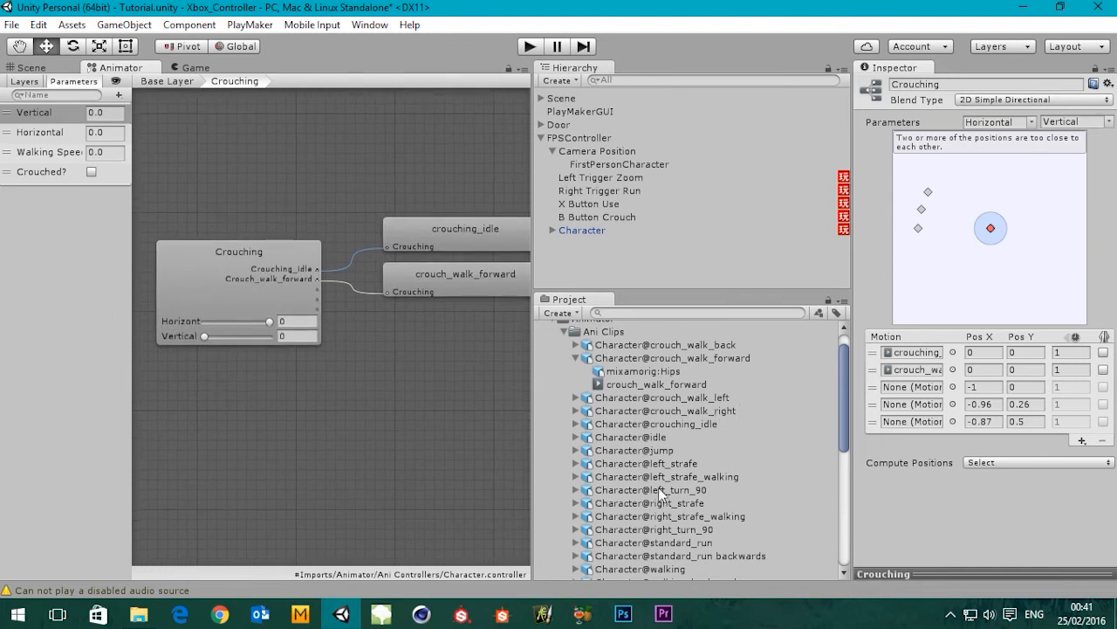
click(576, 358)
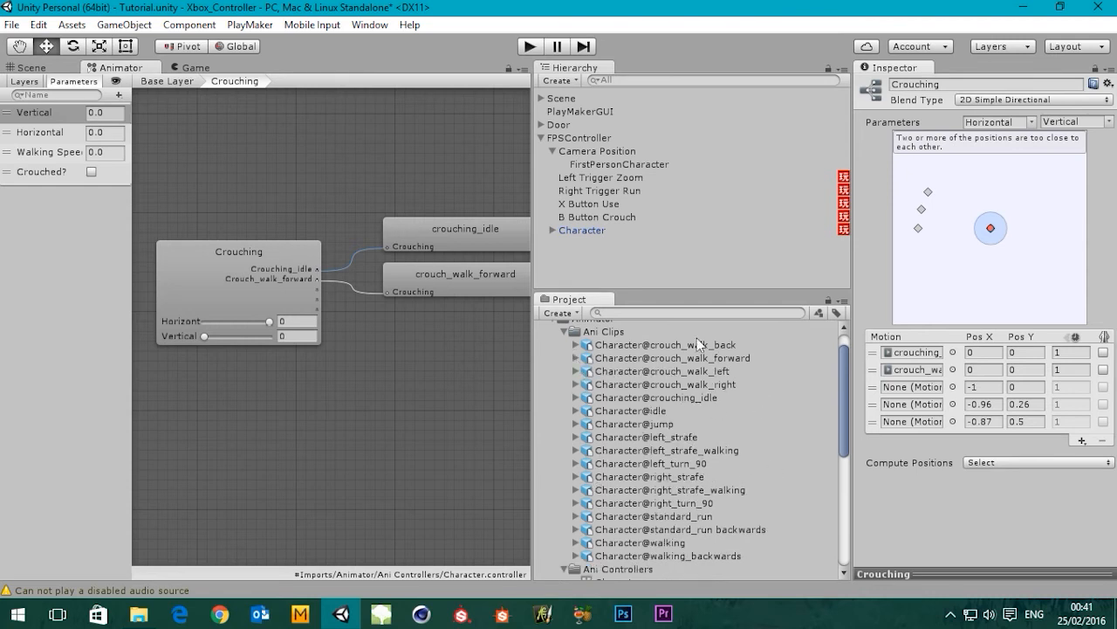
Turn animation compression off in the import settings of Character@crouch_walk_back
click(587, 346)
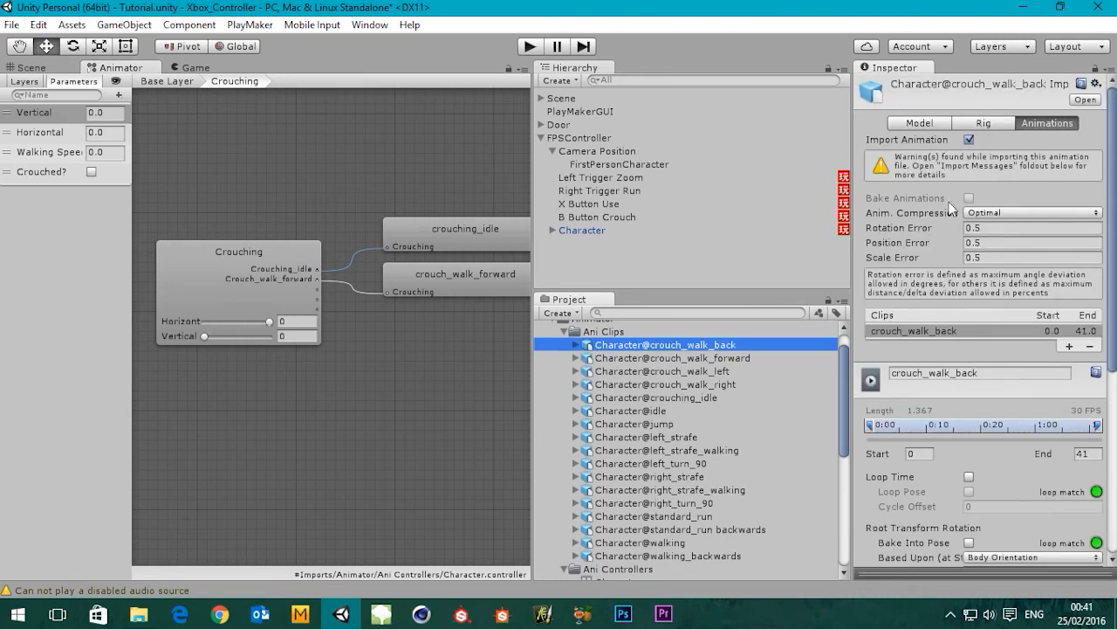
click(989, 213)
click(993, 231)
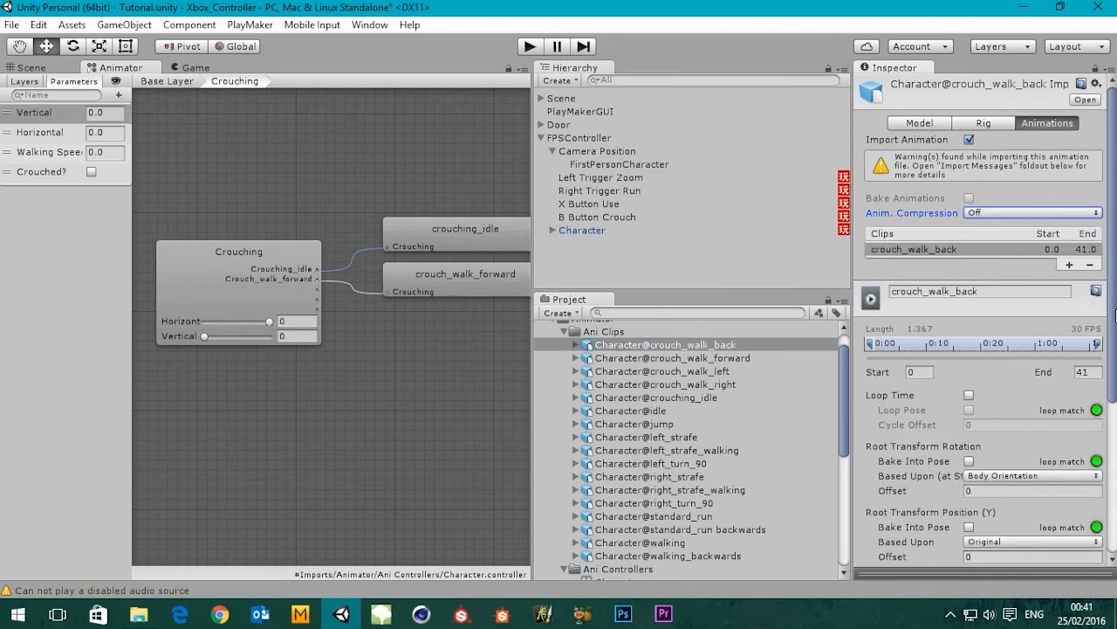
Enable Loop Time for crouch_walk_back, base root rotation and XZ position on Original, bake Y position into the pose, and apply the import settings
scroll(997, 276, down, 6)
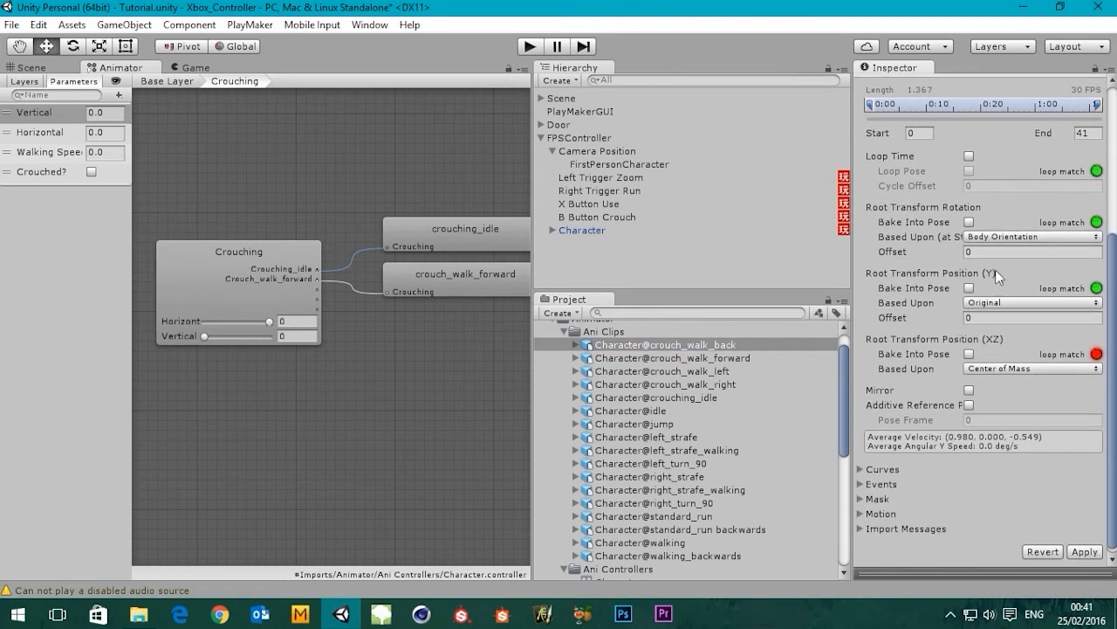
click(969, 155)
click(985, 237)
click(1004, 255)
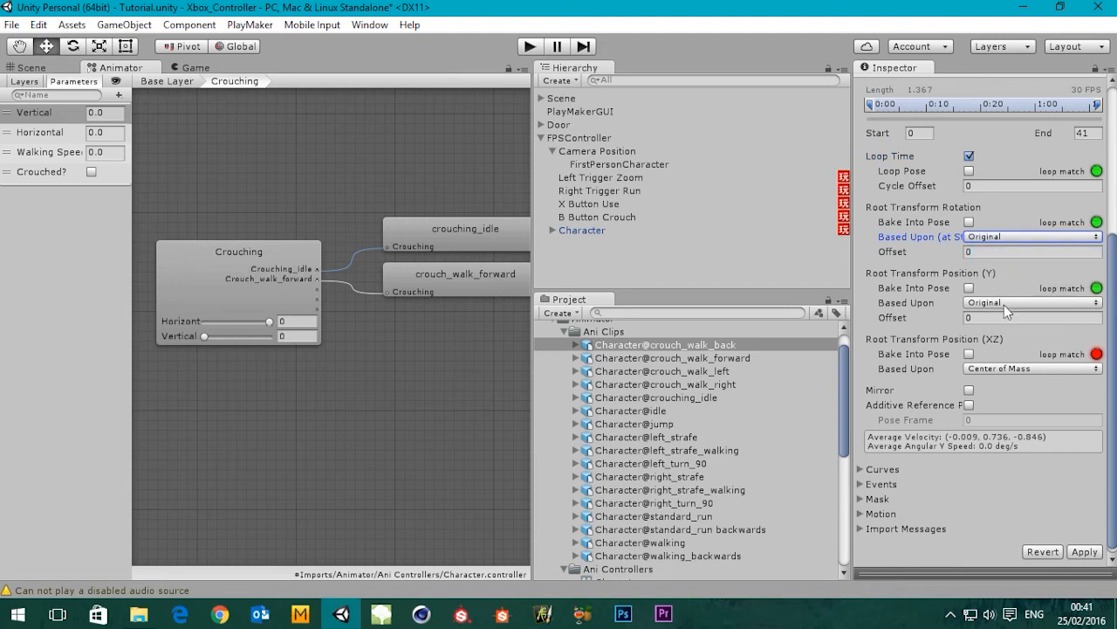
click(1002, 370)
click(1007, 387)
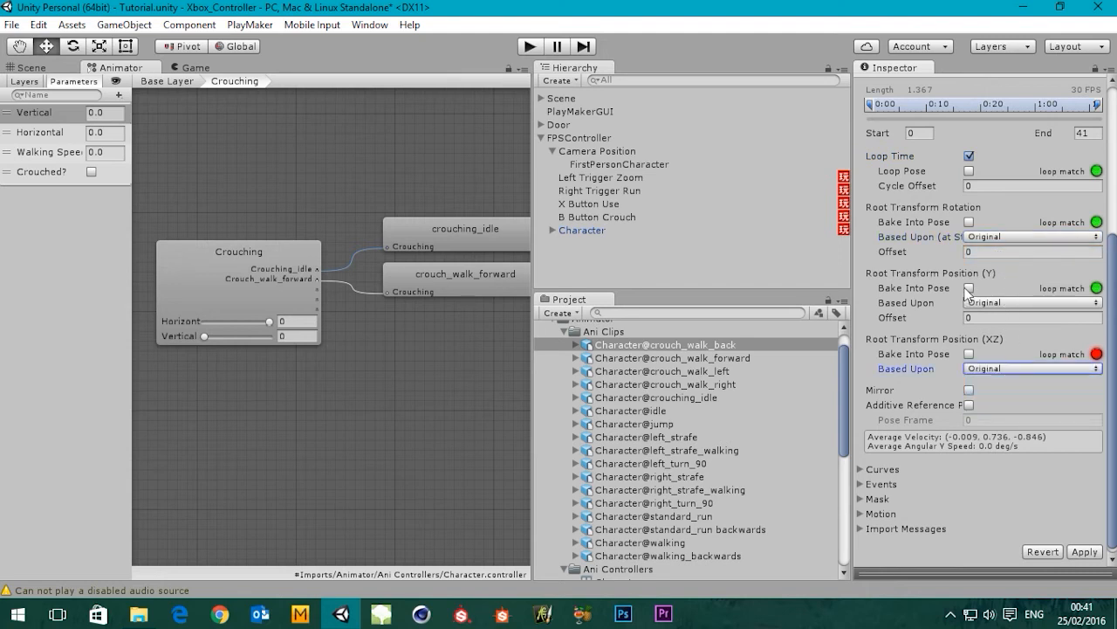
click(969, 288)
click(1085, 553)
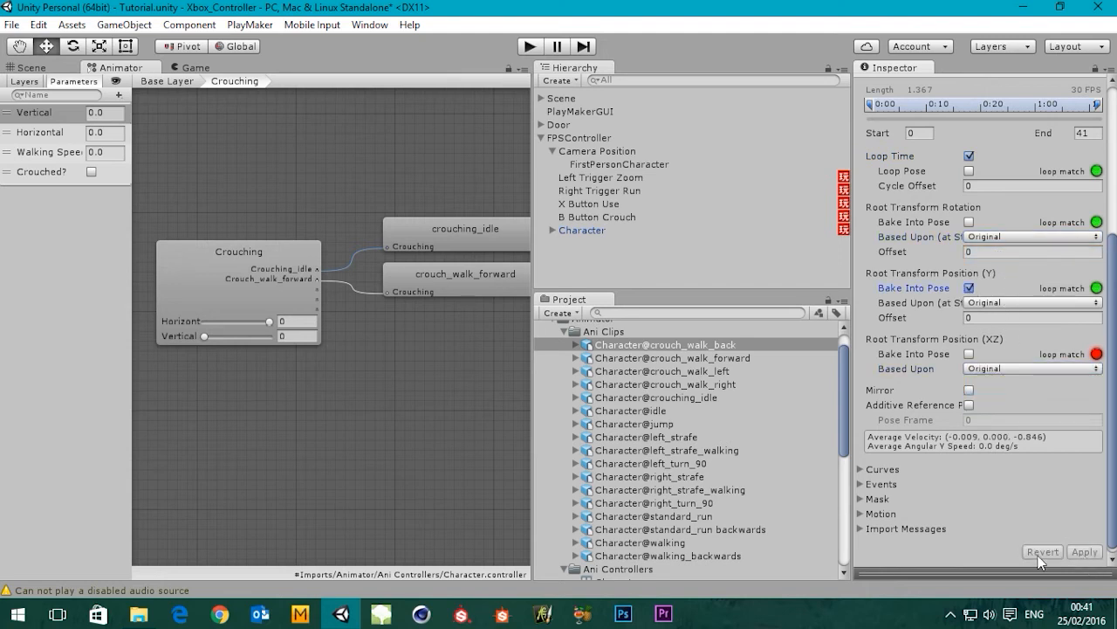
Assign the crouch_walk_back clip to the third motion field of the Crouching blend tree, then collapse its asset
click(576, 347)
click(575, 346)
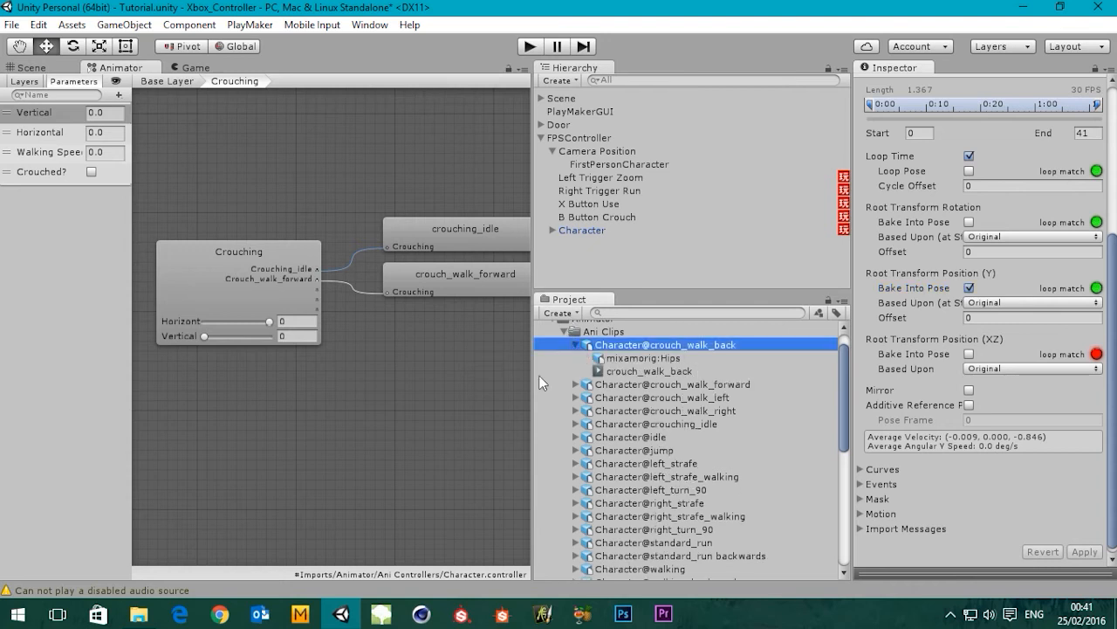
click(293, 290)
drag(648, 369, 908, 387)
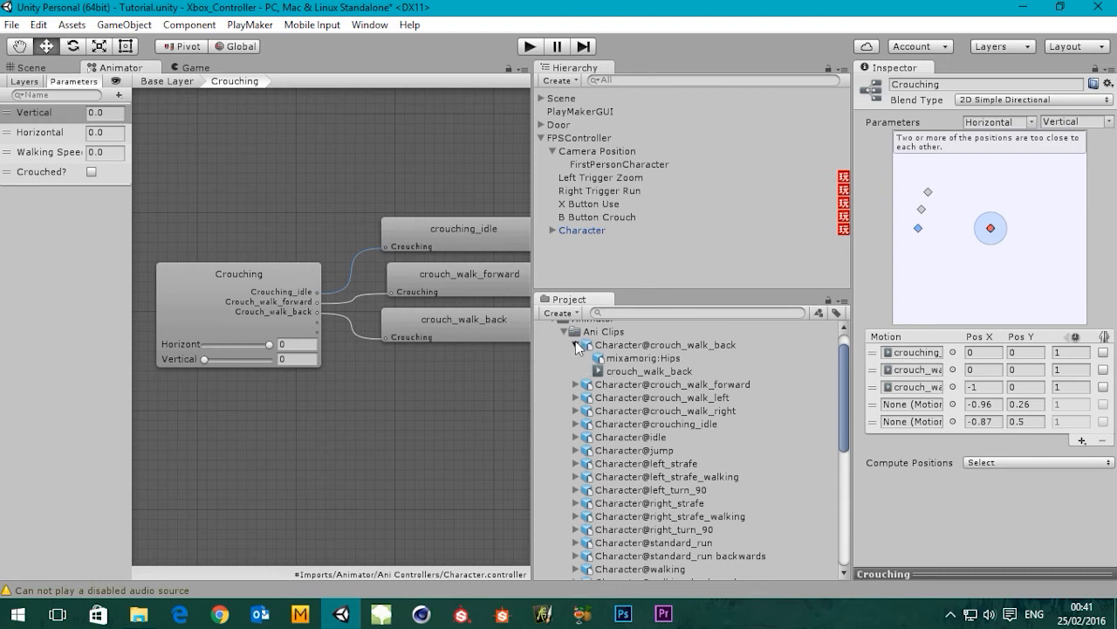
click(576, 345)
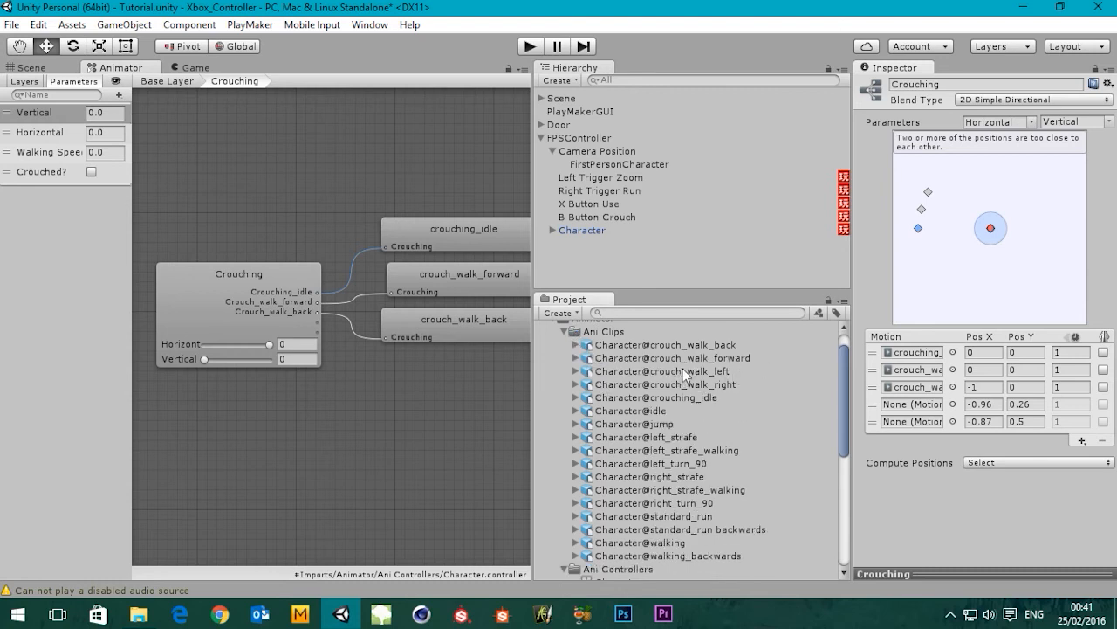
Turn animation compression off in the import settings of Character@crouch_walk_left
click(683, 371)
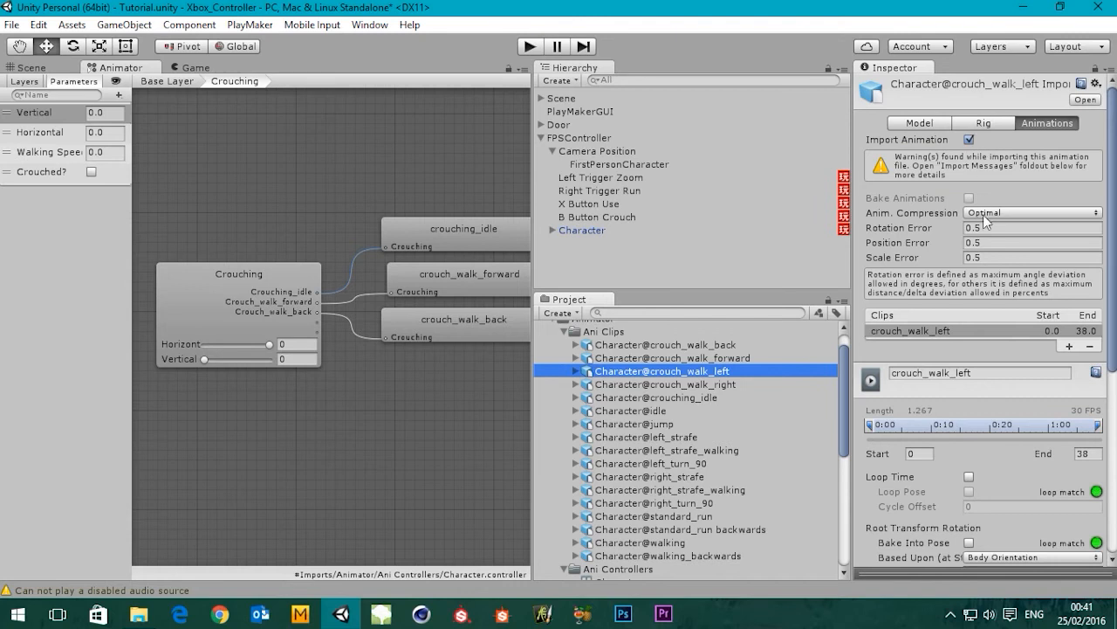
click(985, 220)
click(987, 226)
Enable Loop Time for crouch_walk_left, base root rotation and XZ position on Original, bake Y position into the pose, and apply the import settings
scroll(1113, 450, down, 5)
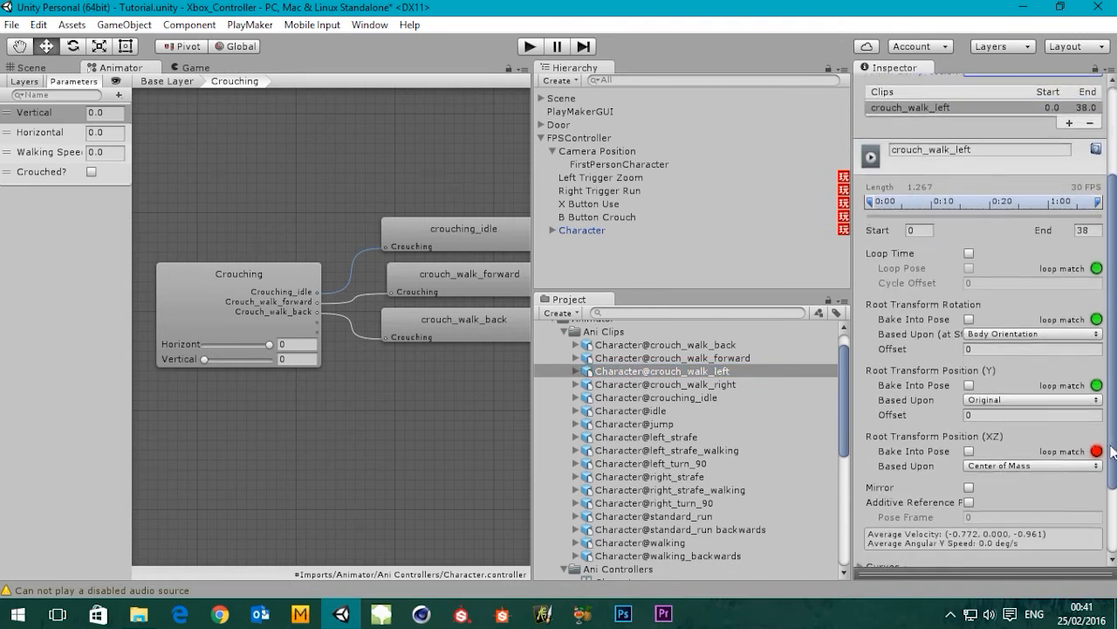
scroll(1113, 450, down, 3)
click(1000, 230)
click(1004, 249)
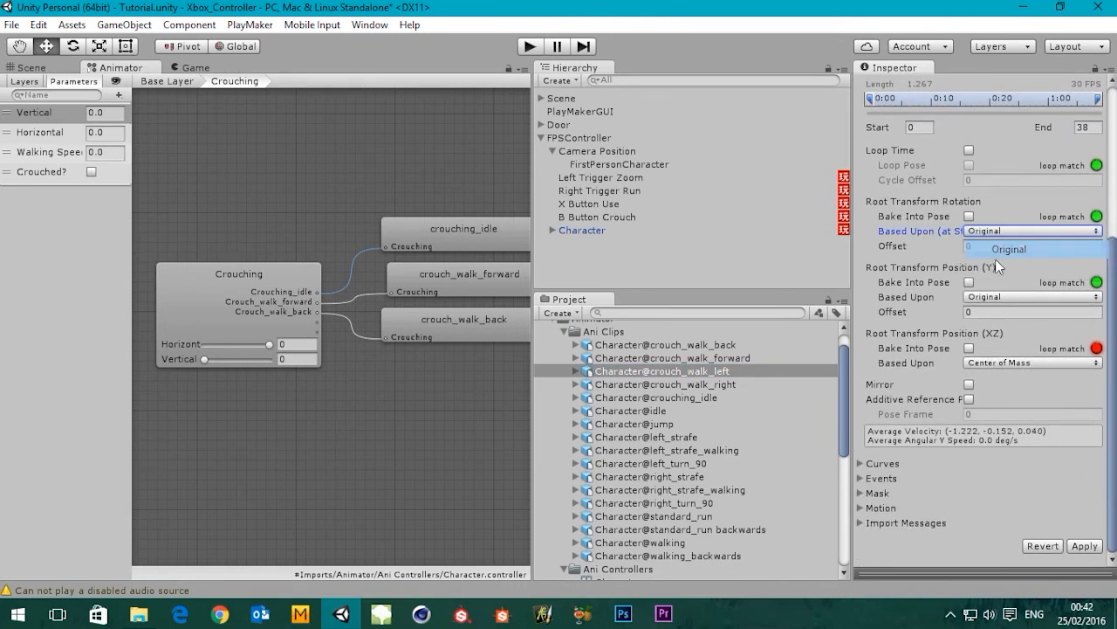
click(995, 362)
click(1012, 380)
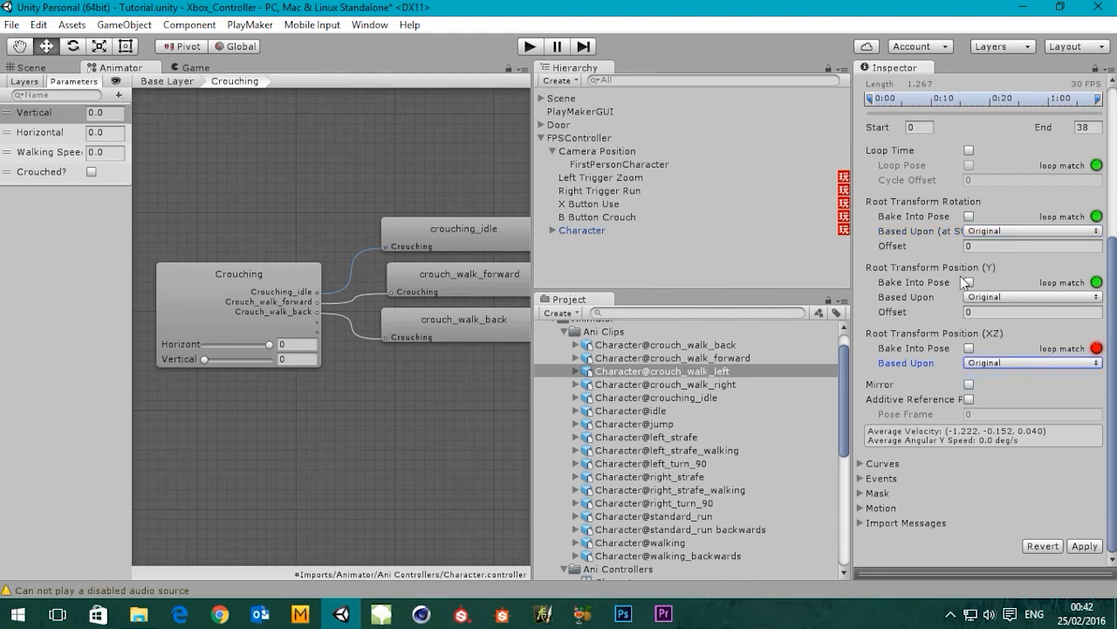
click(969, 282)
click(971, 152)
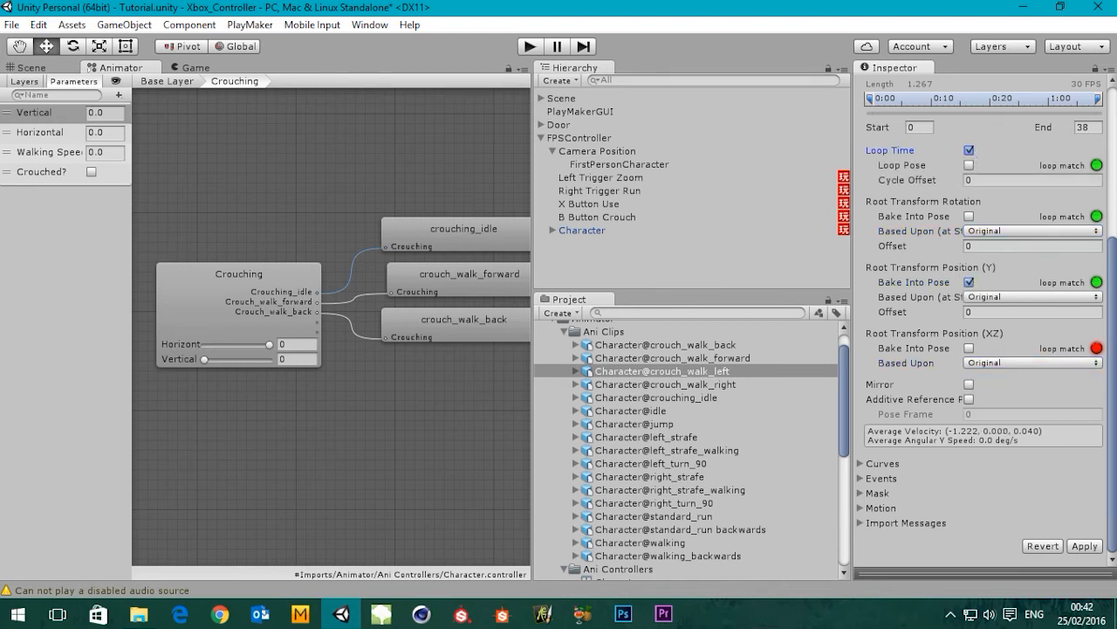
click(1080, 548)
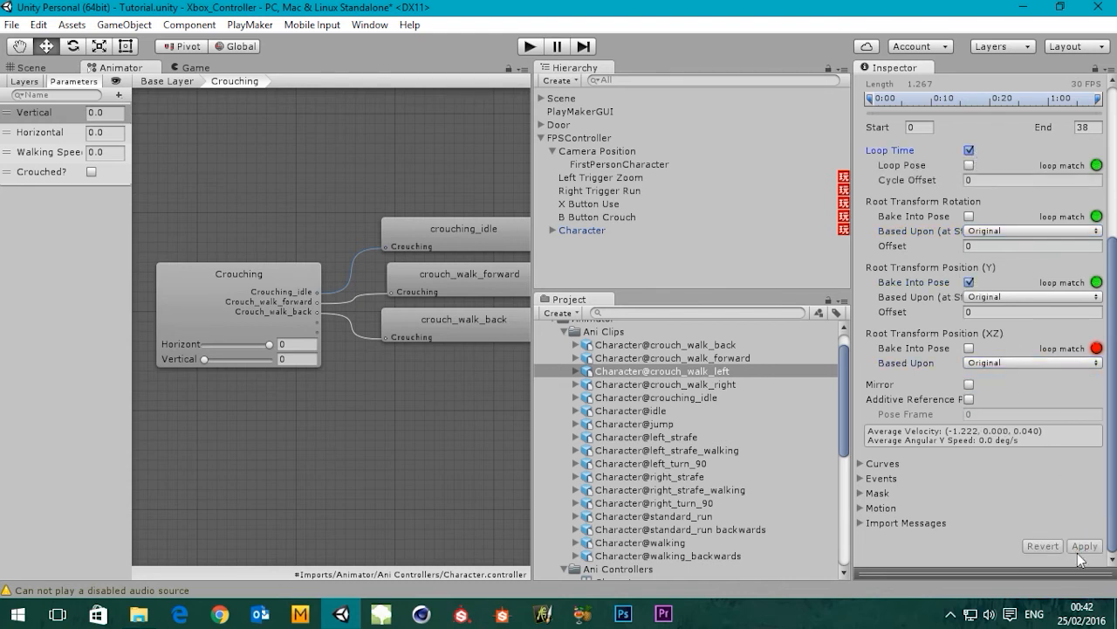
Assign the crouch_walk_left clip to the fourth motion field of the Crouching blend tree, then collapse its asset
click(563, 368)
click(576, 371)
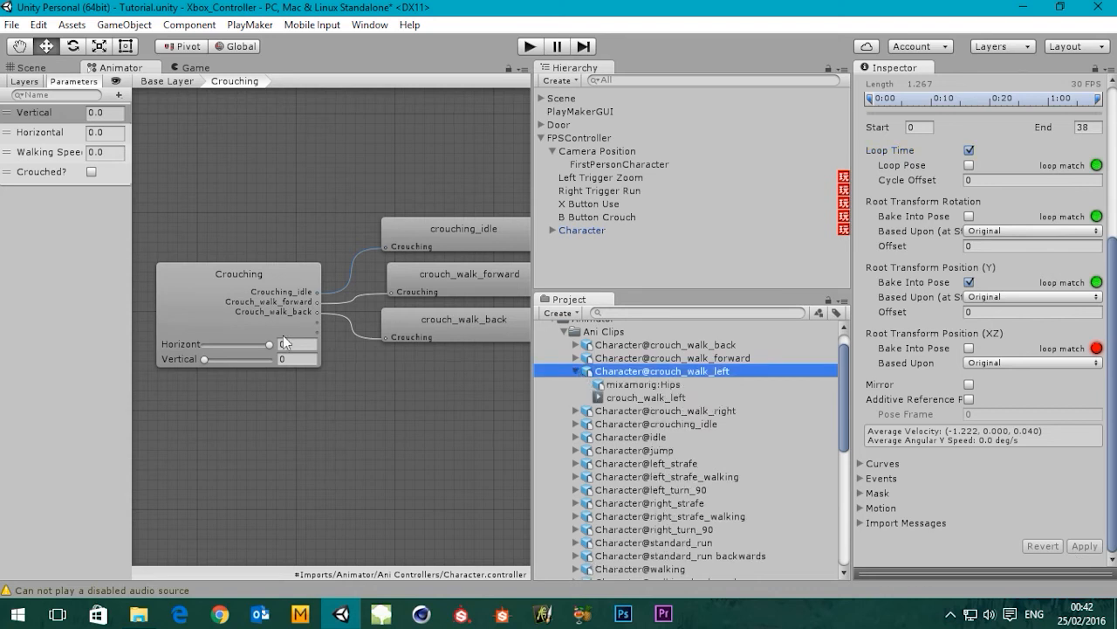
click(283, 335)
drag(646, 398, 912, 405)
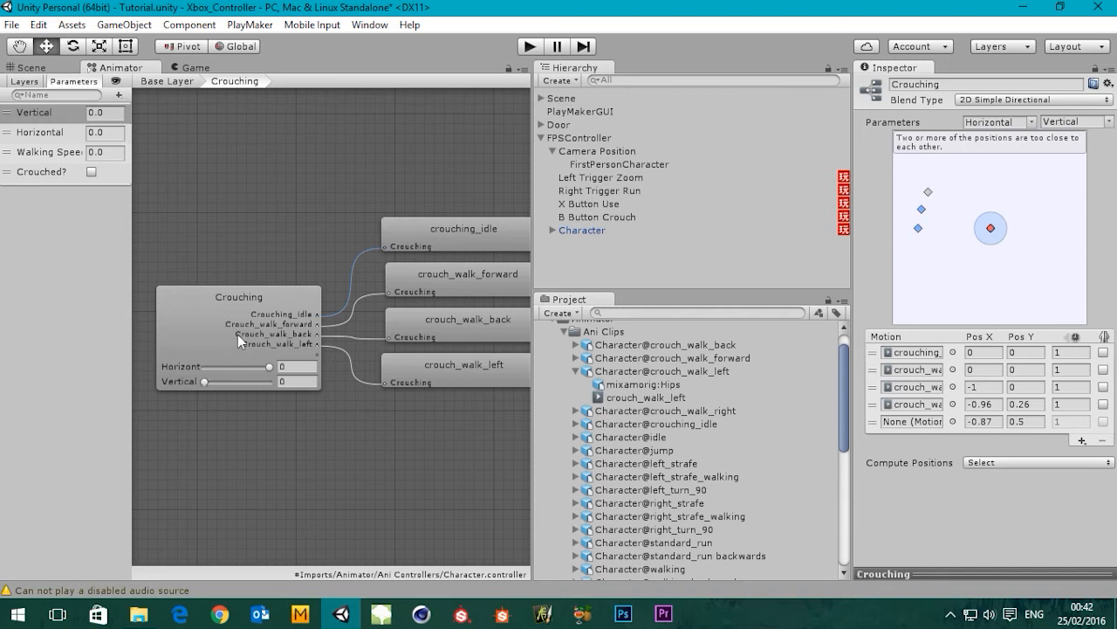
click(237, 334)
click(576, 371)
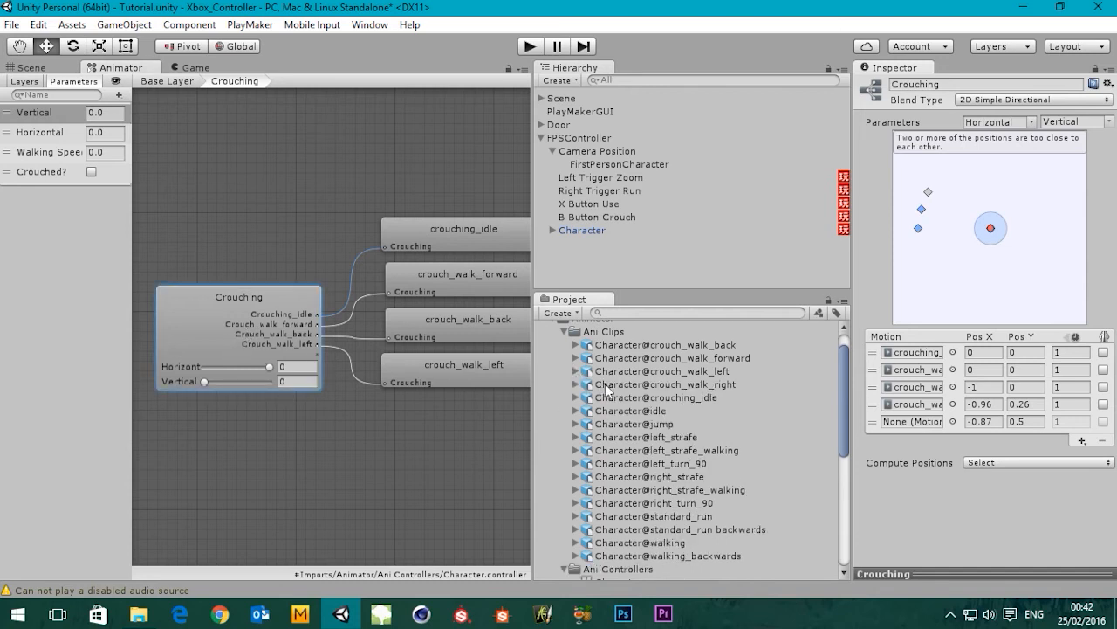
Turn animation compression off in the import settings of Character@crouch_walk_right
click(608, 386)
click(577, 384)
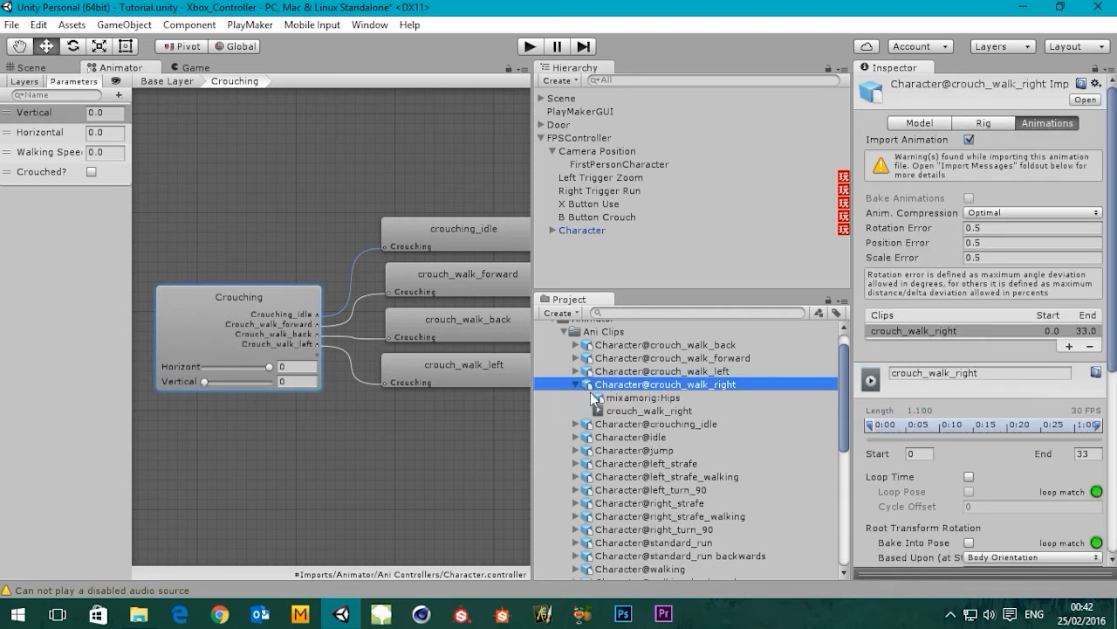
click(653, 384)
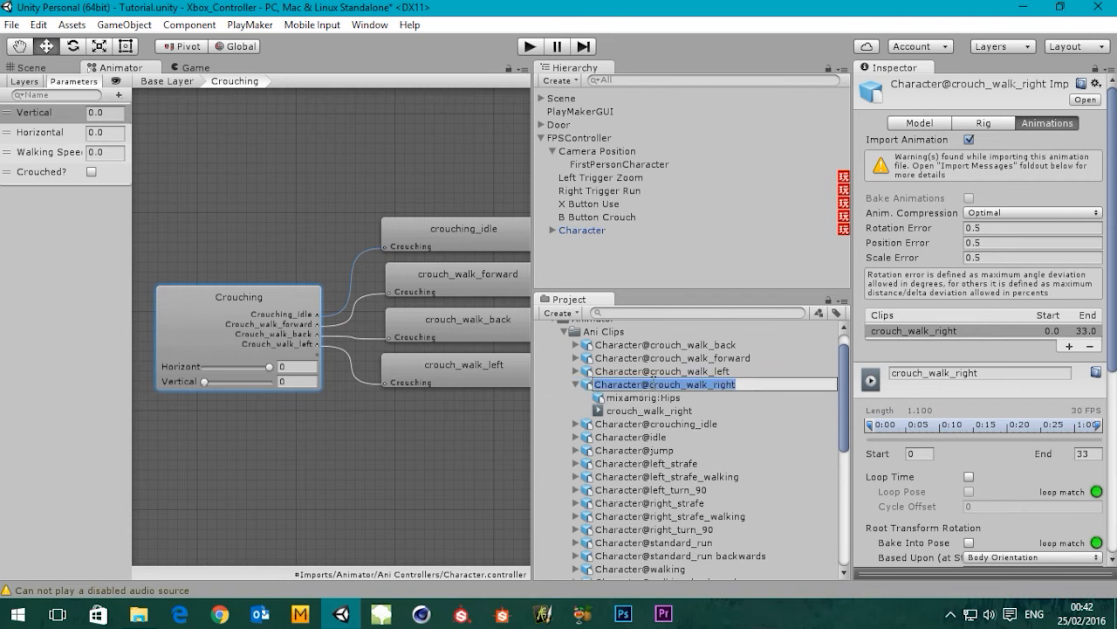
click(644, 398)
click(643, 385)
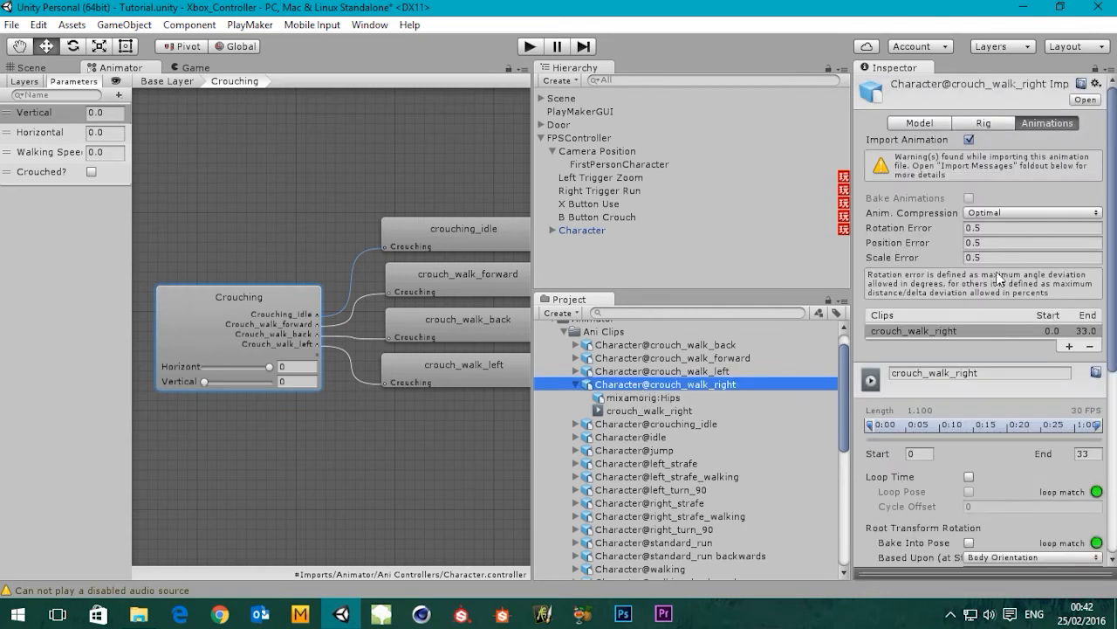
click(1022, 213)
click(1011, 231)
Enable Loop Time for crouch_walk_right, base root rotation and XZ position on Original, bake Y position into the pose, and apply the import settings
drag(1113, 301, 1115, 443)
click(969, 173)
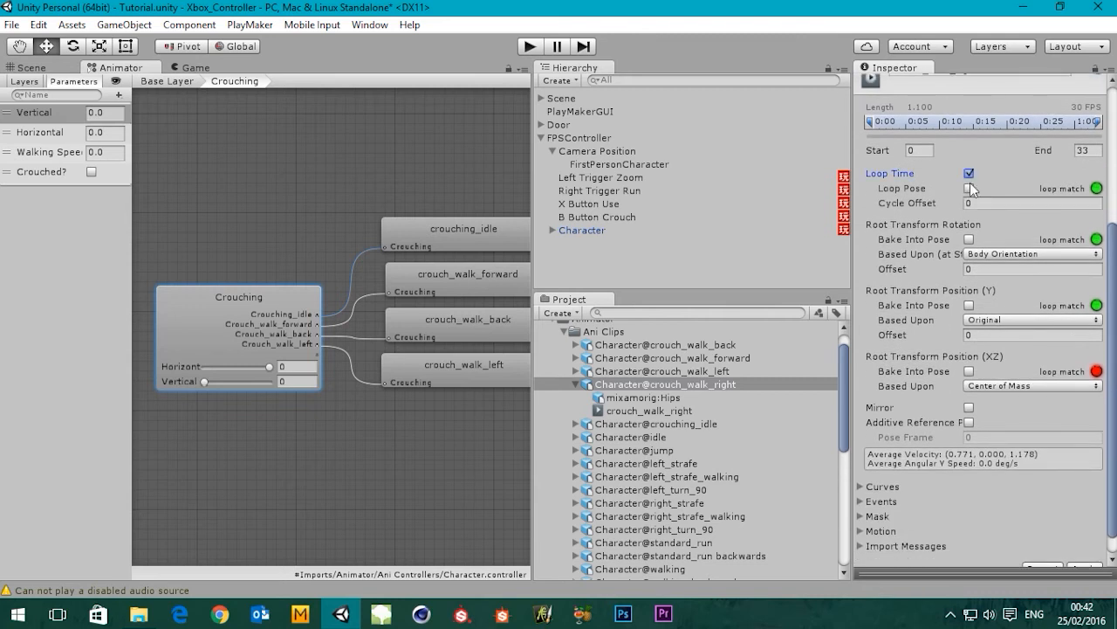
click(991, 258)
click(1004, 273)
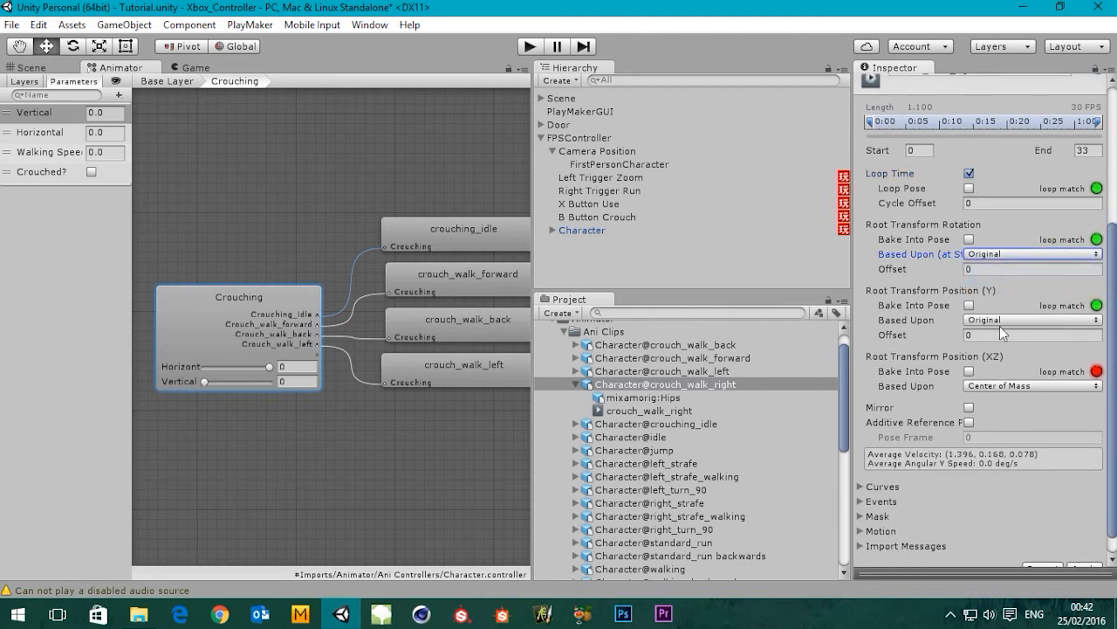
click(1004, 386)
click(997, 397)
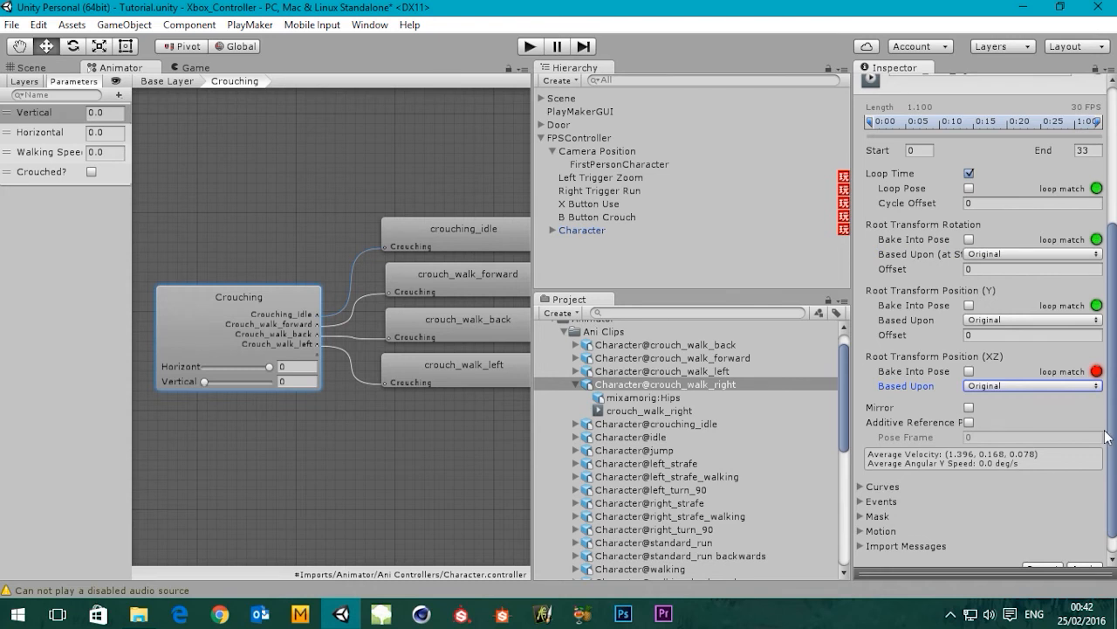
scroll(1107, 435, down, 1)
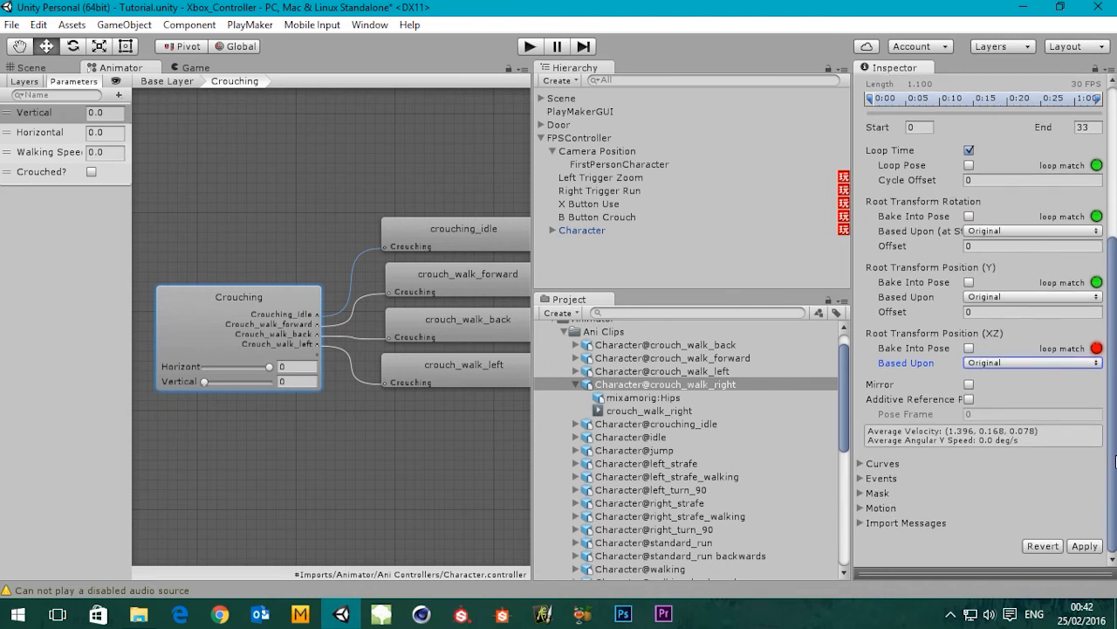
click(969, 283)
click(1084, 547)
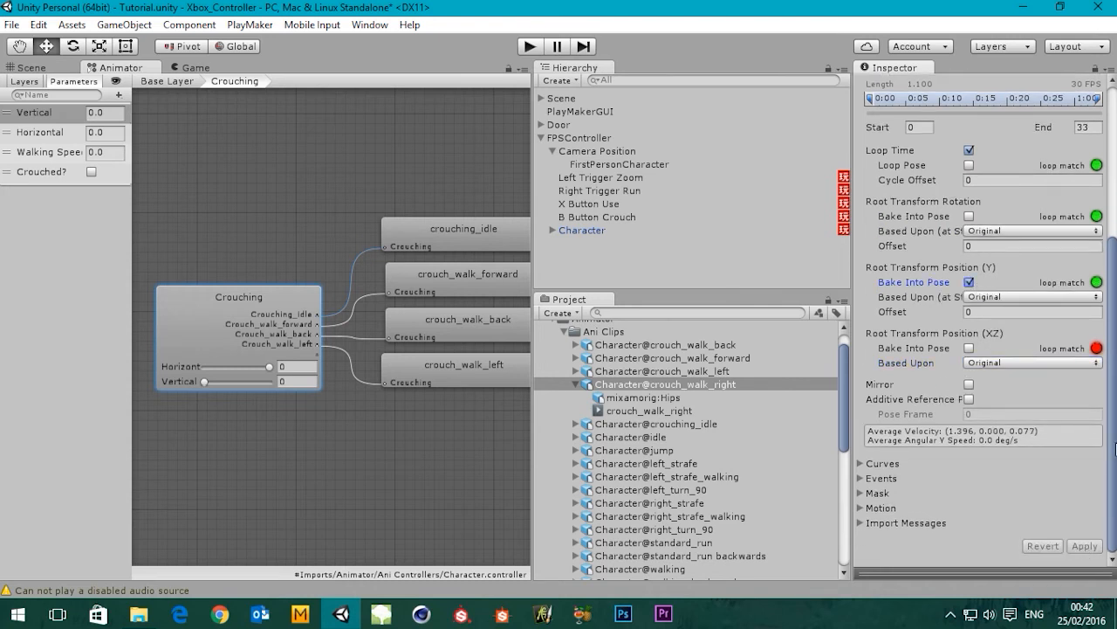
Assign the crouch_walk_right clip to the fifth motion field of the Crouching blend tree, then collapse its asset
mouse_move(1114, 428)
mouse_down()
mouse_move(1114, 250)
mouse_move(1115, 429)
mouse_up()
click(246, 325)
drag(646, 411, 755, 427)
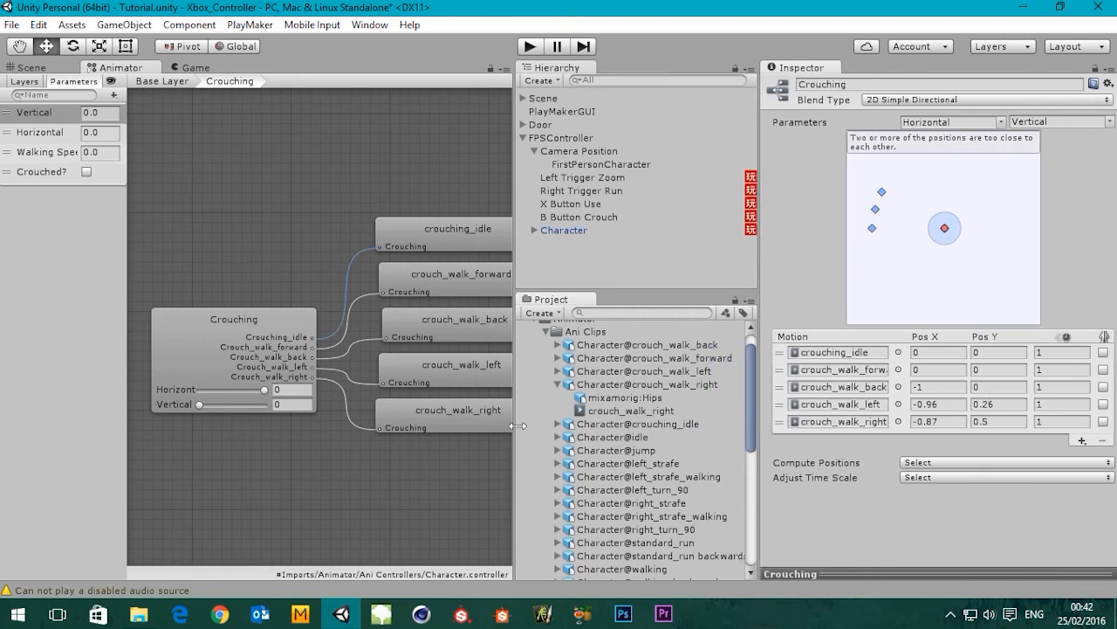
middle_drag(398, 313, 320, 293)
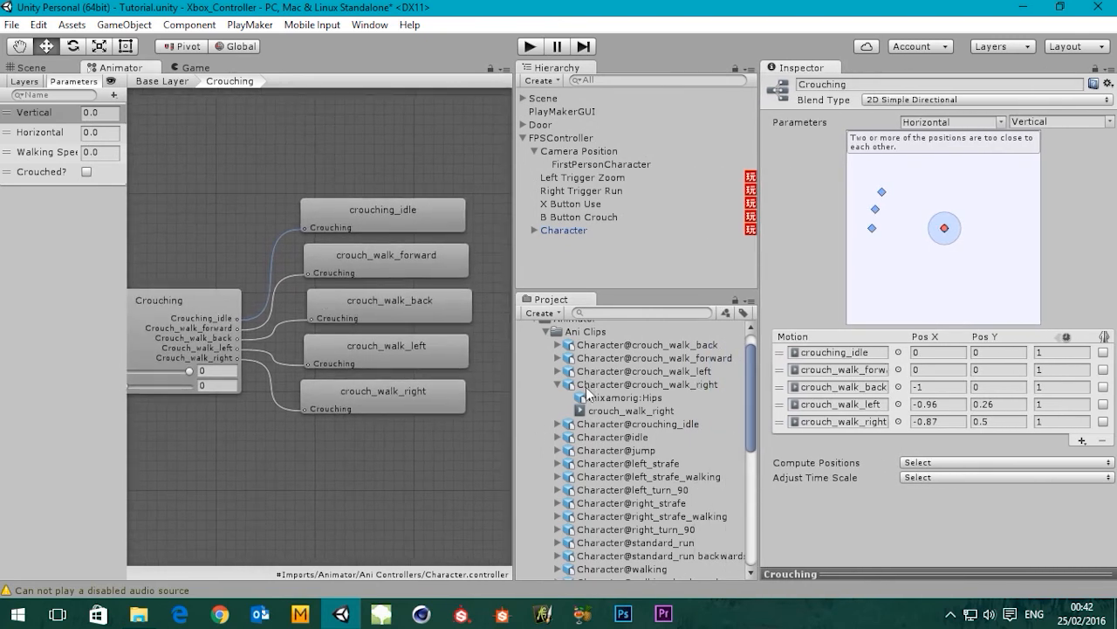
click(558, 384)
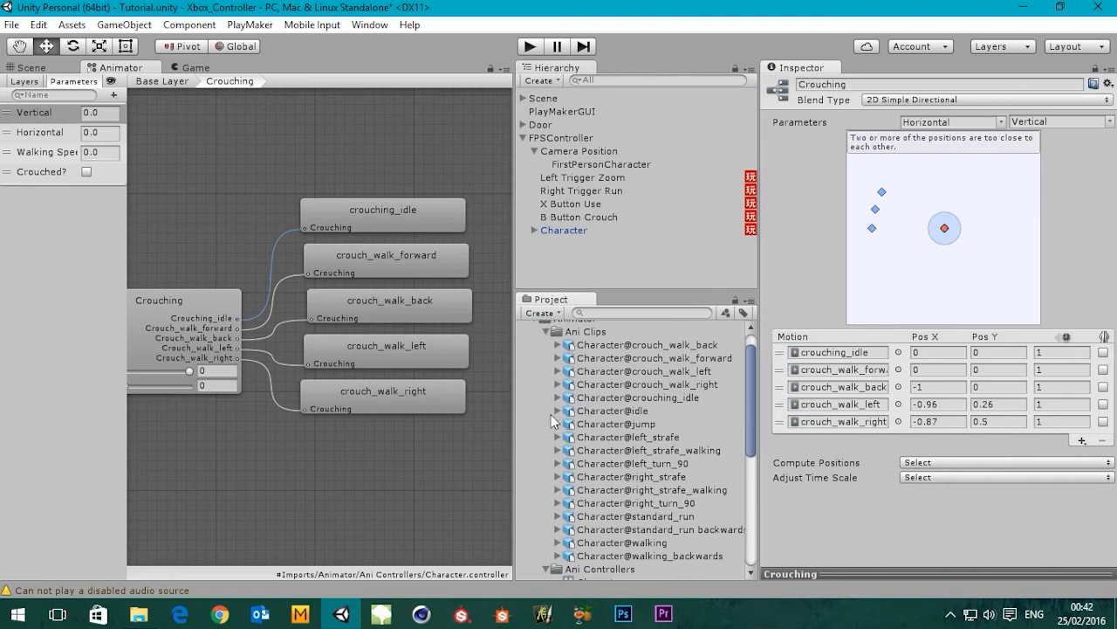
Collapse the Animator folder and the Character model inside the #Imports folder
scroll(535, 365, up, 1)
click(534, 344)
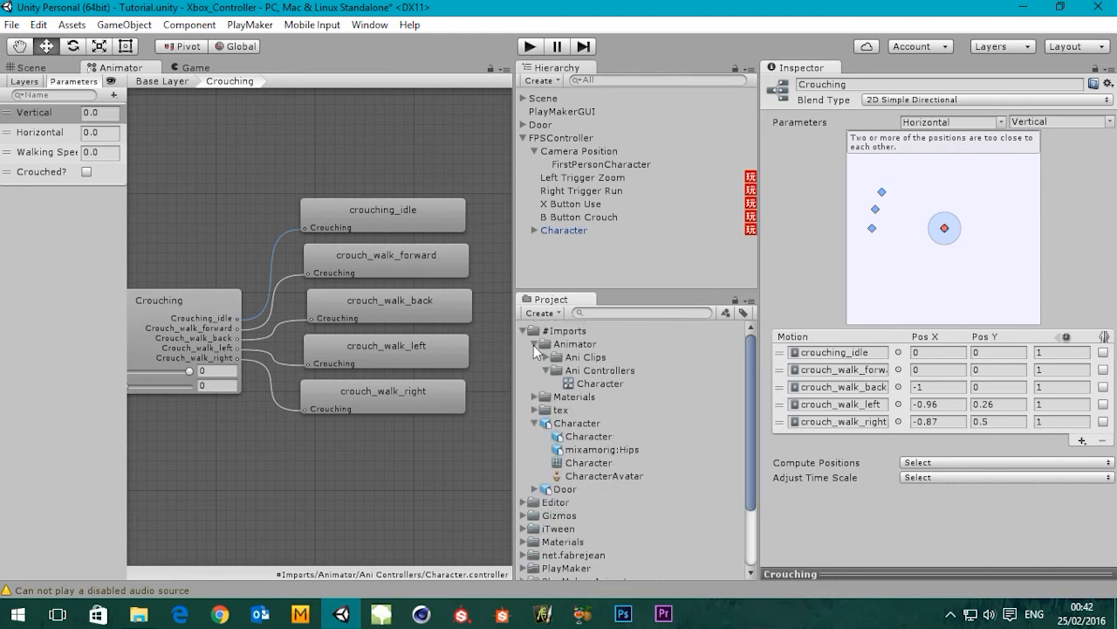
click(534, 379)
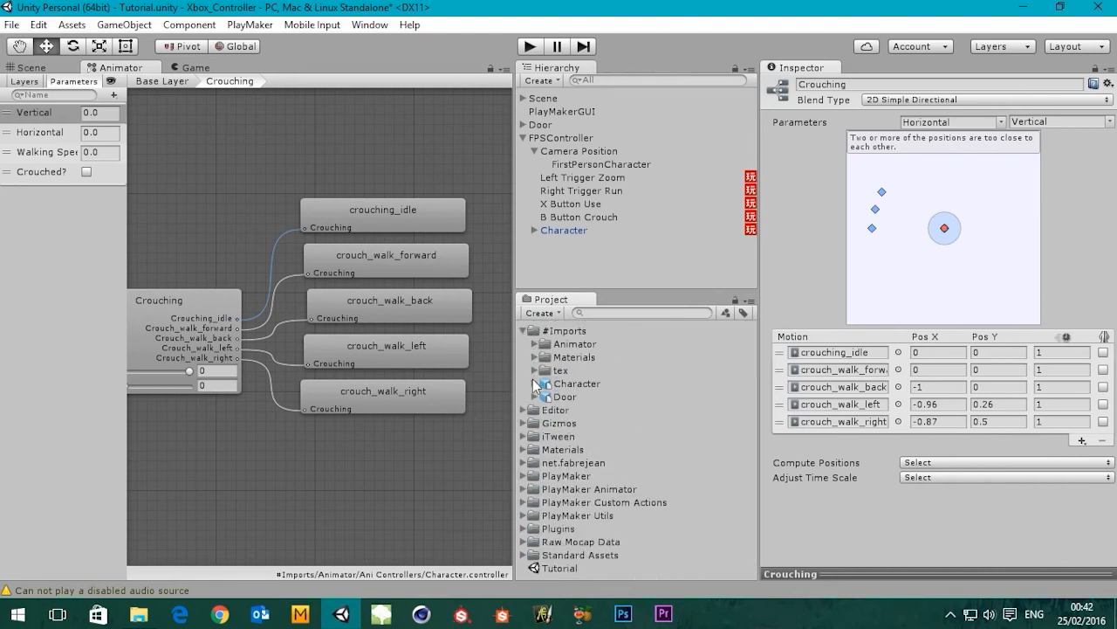
Position crouch_walk_forward at Pos X 0, Pos Y 1 and crouch_walk_back at Pos X 0, Pos Y -1 in the Crouching blend tree
click(939, 354)
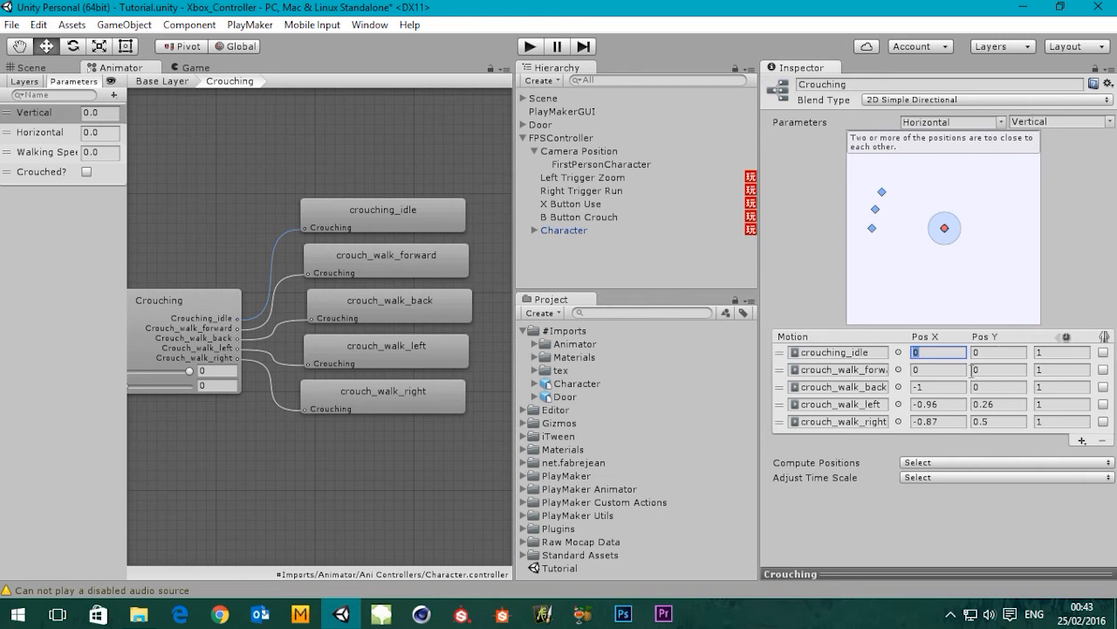
click(934, 369)
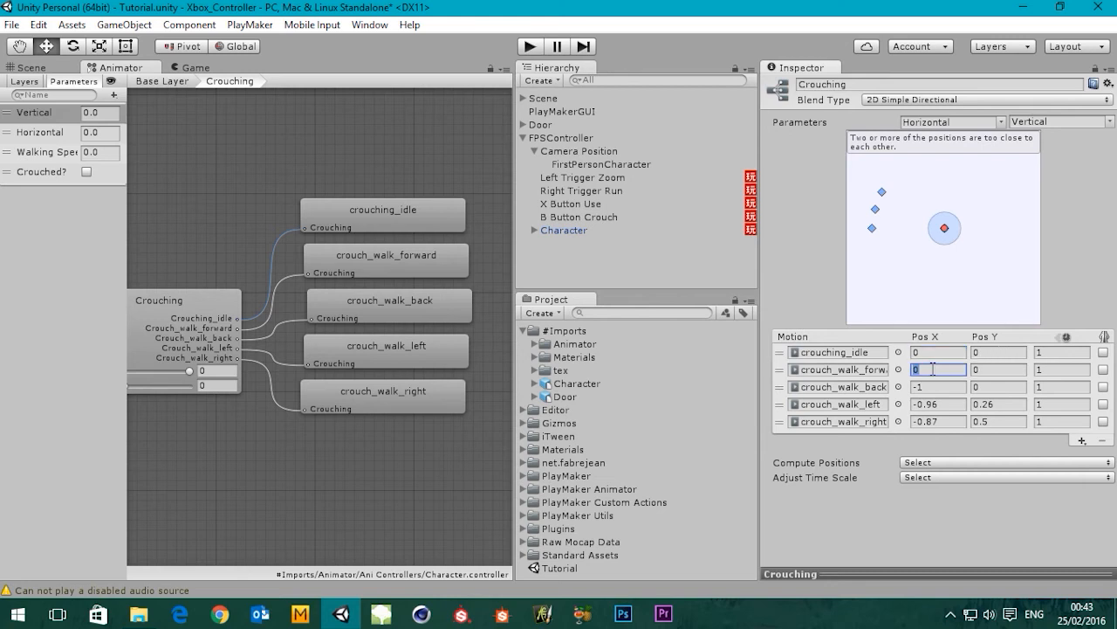
click(995, 369)
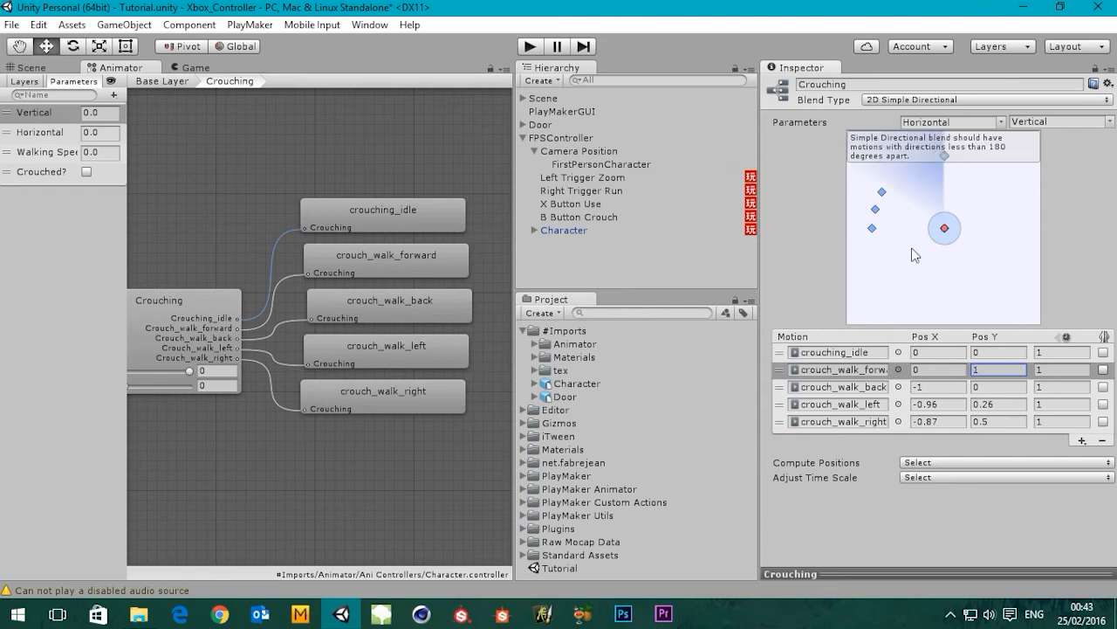
click(938, 389)
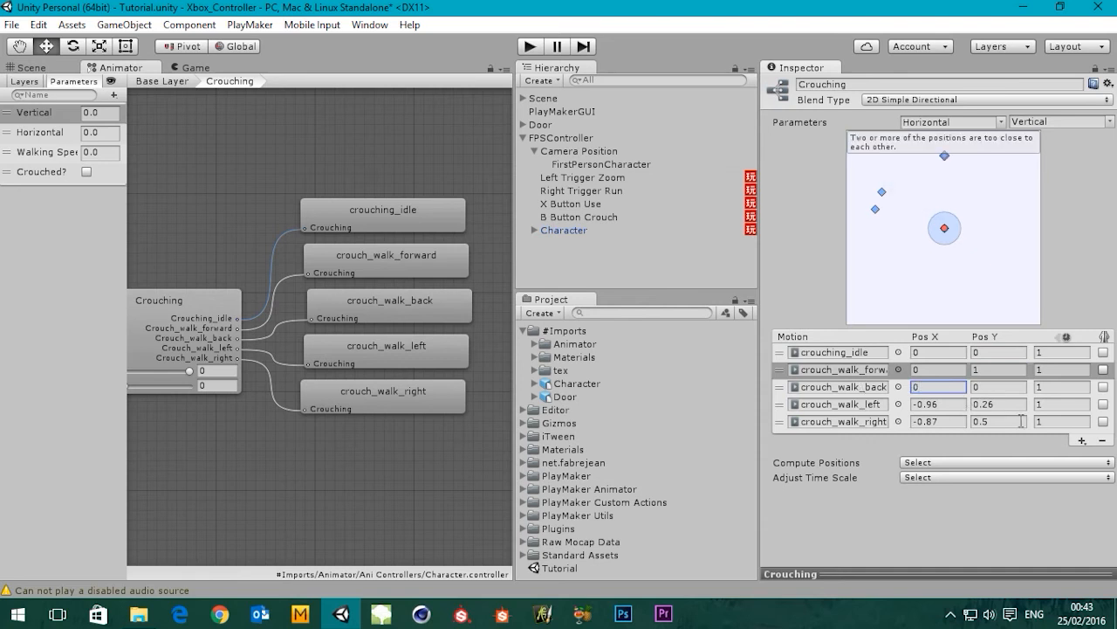
key(Tab)
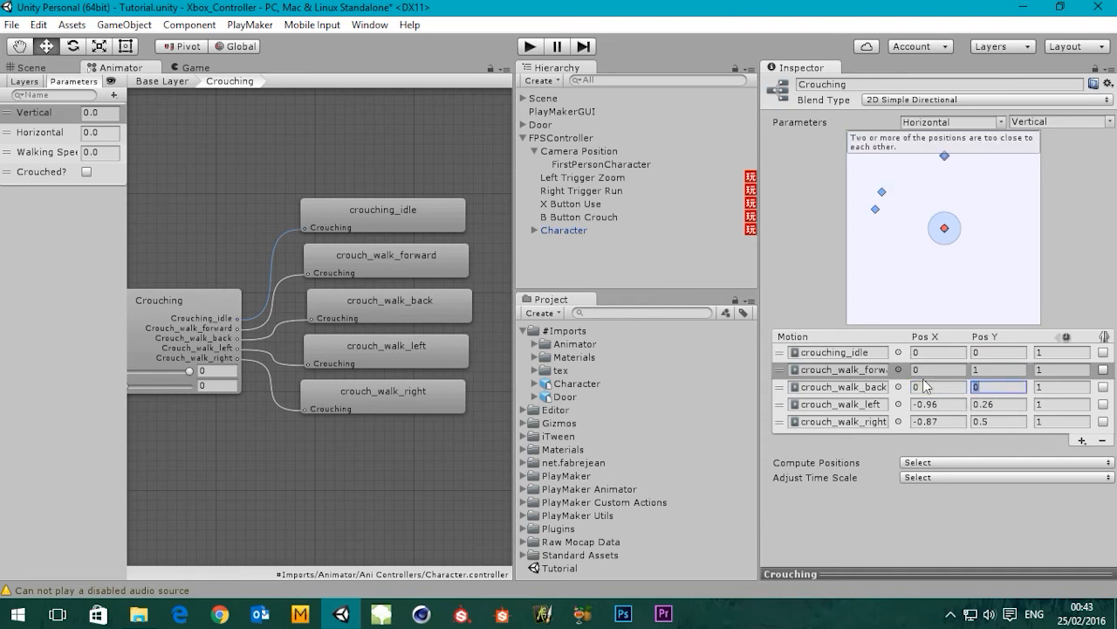
key(Return)
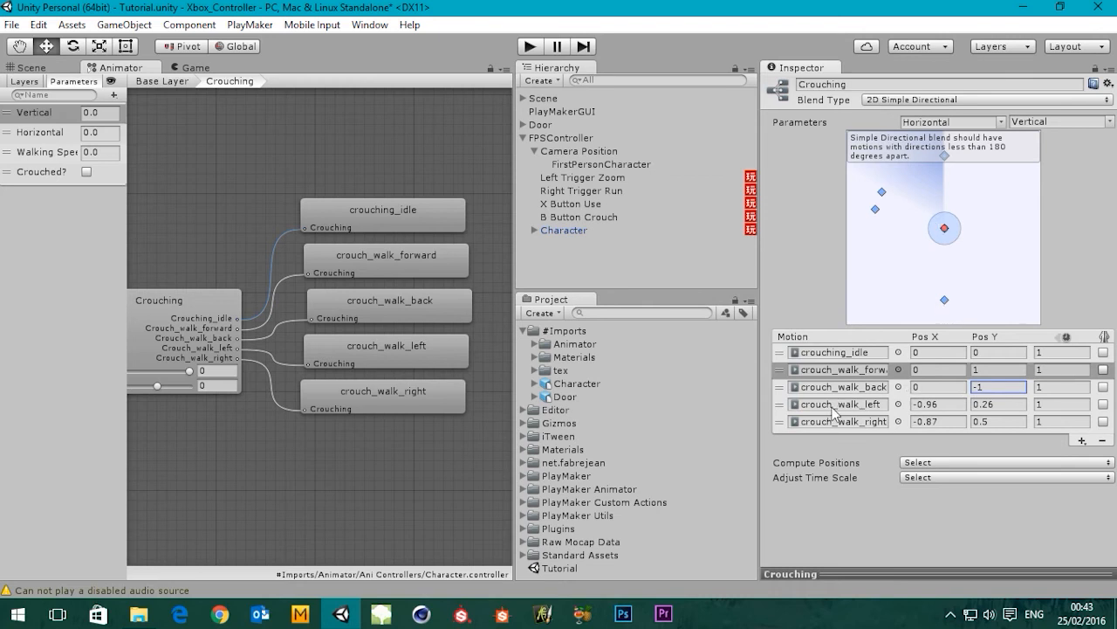
Position the crouch_walk_left motion at Pos X -1, Pos Y 0
click(950, 402)
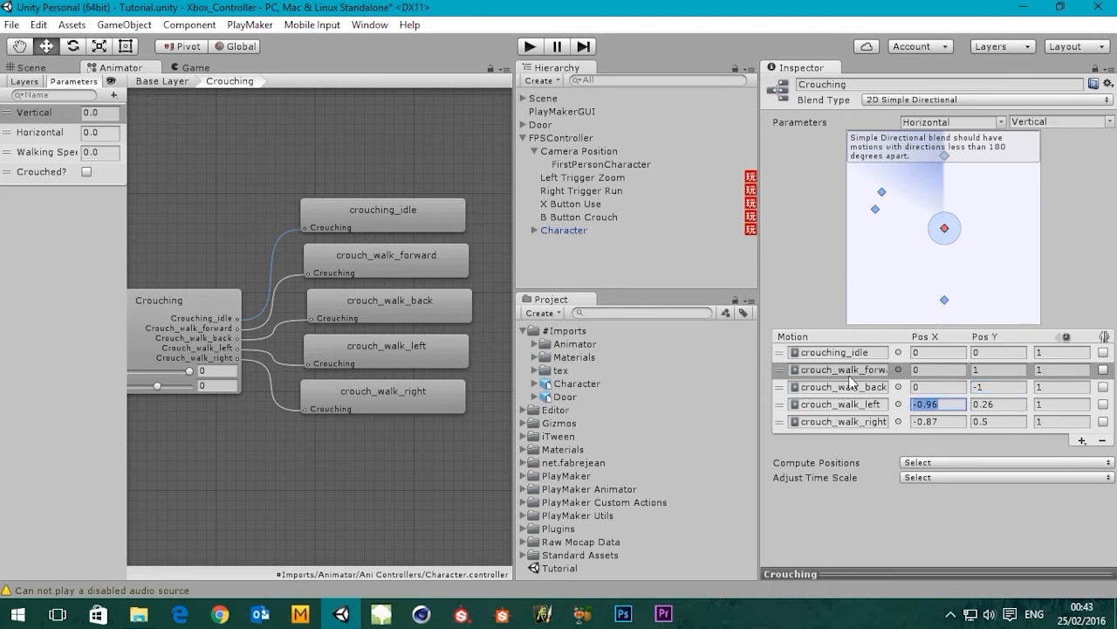
text(-1)
key(Tab)
text(0)
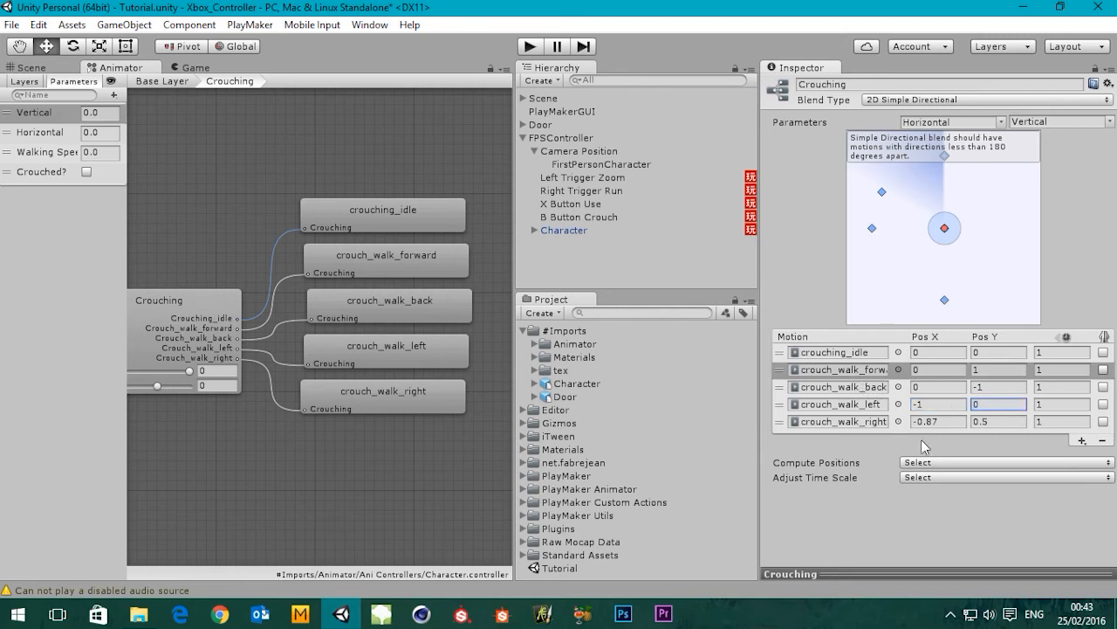
Position the crouch_walk_right motion at Pos X 1, Pos Y 0 in the Crouching blend tree
click(958, 423)
text(0)
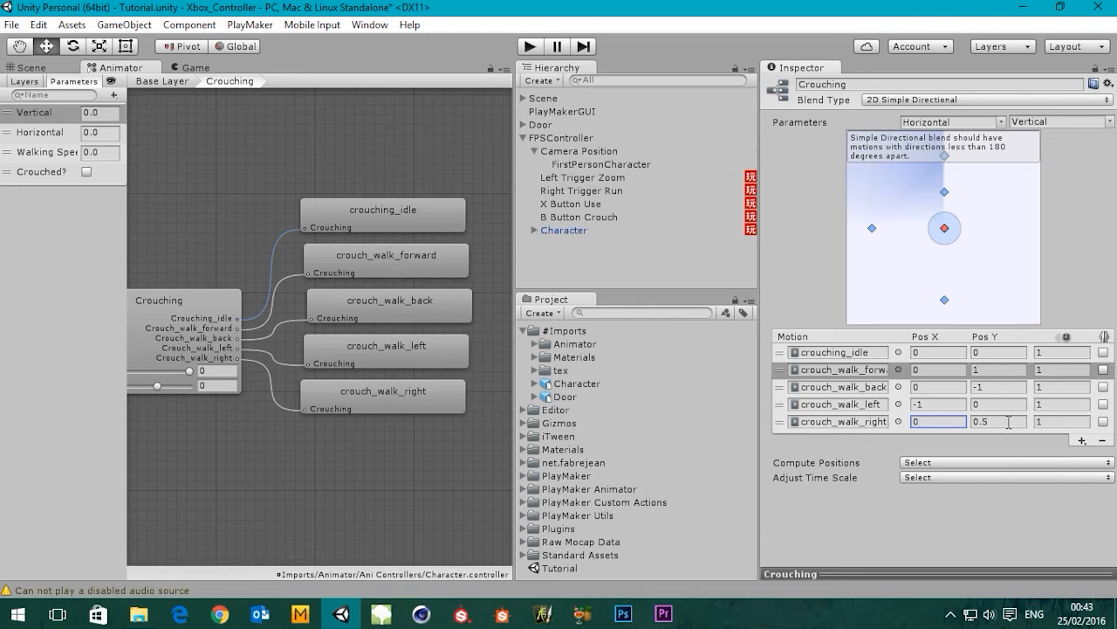
key(Return)
text(1)
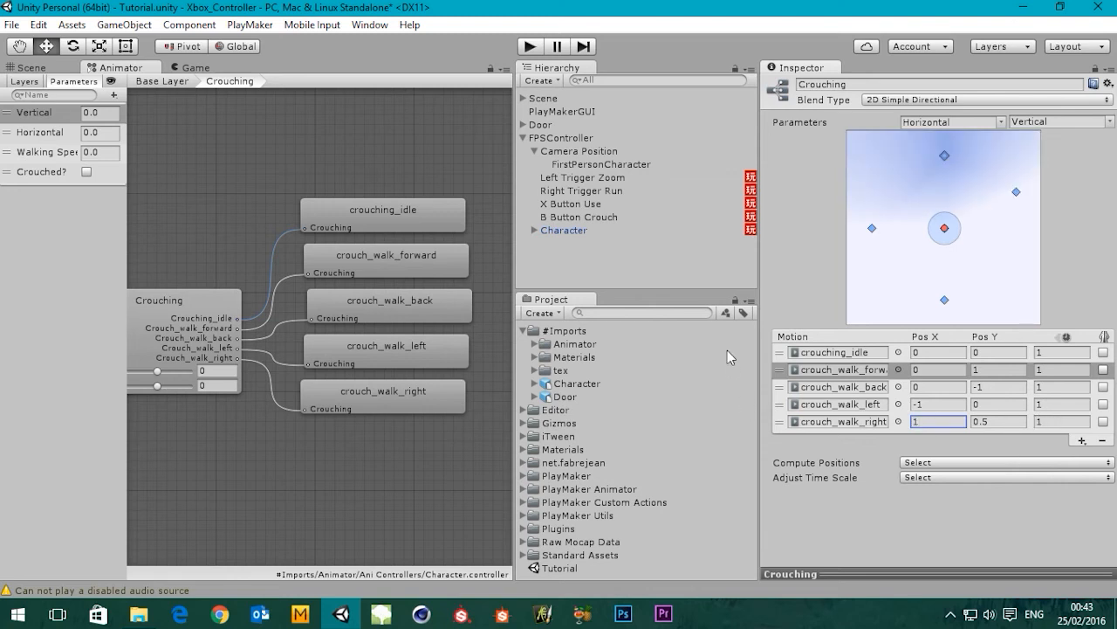
click(976, 423)
text(0)
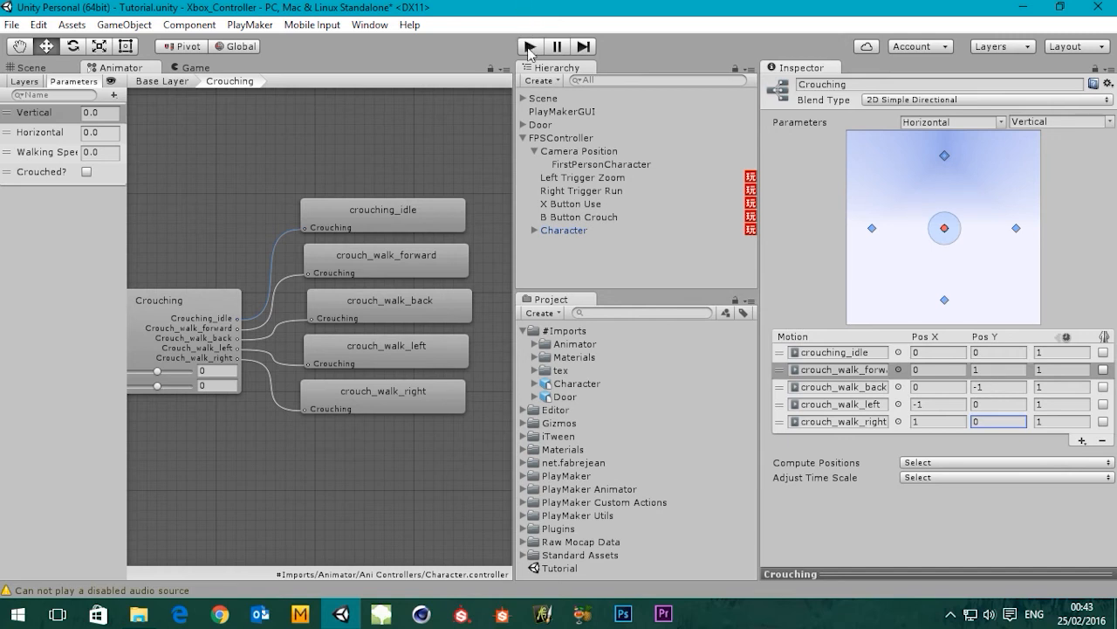
Return to the Base Layer and widen the Animator view so the Locomotion, Idle and Crouching states all fit
middle_drag(400, 308, 461, 294)
middle_drag(382, 271, 363, 268)
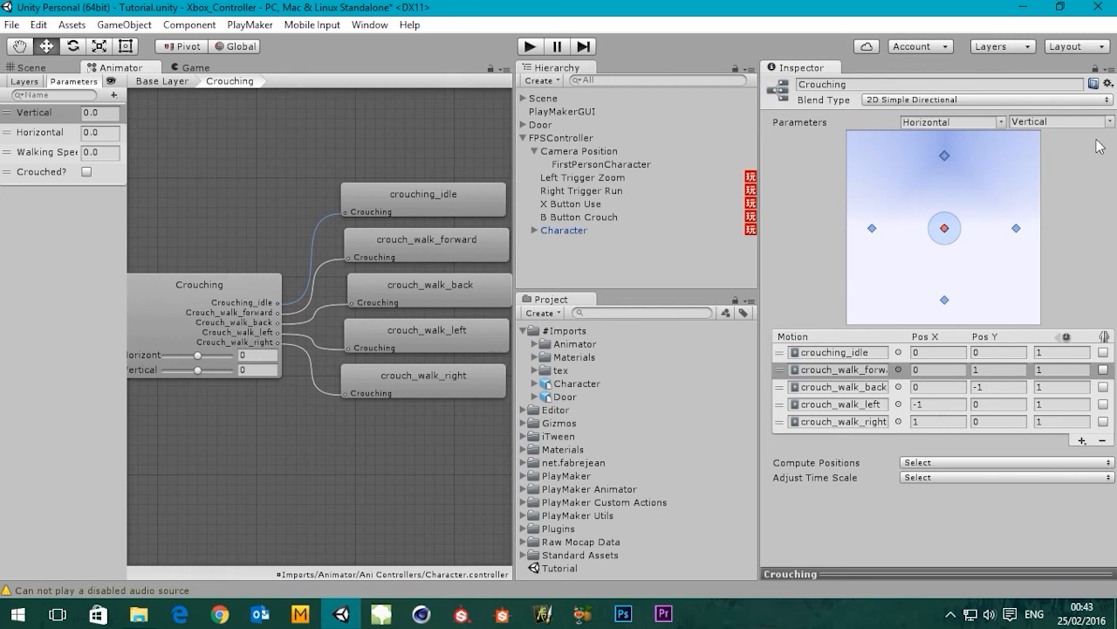
double_click(375, 144)
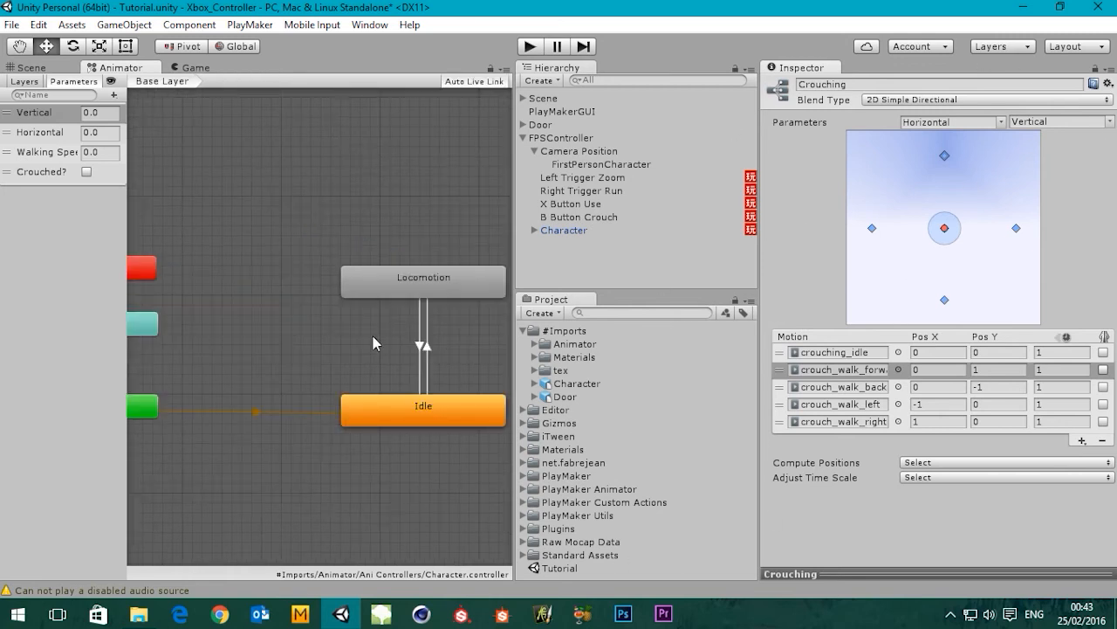
middle_drag(384, 371, 222, 359)
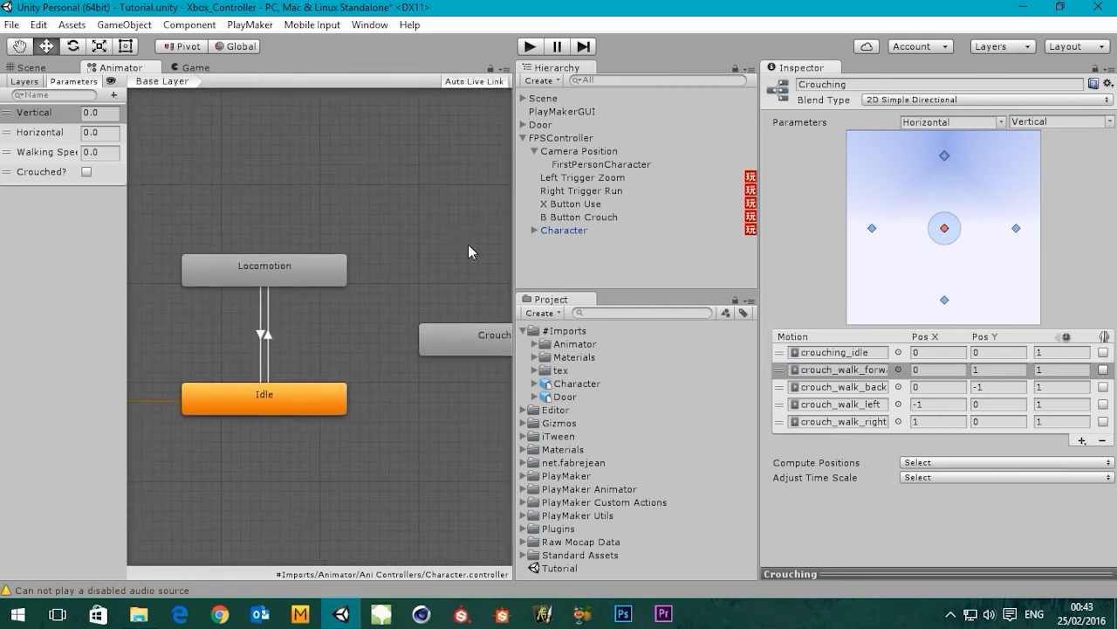
drag(513, 266, 702, 264)
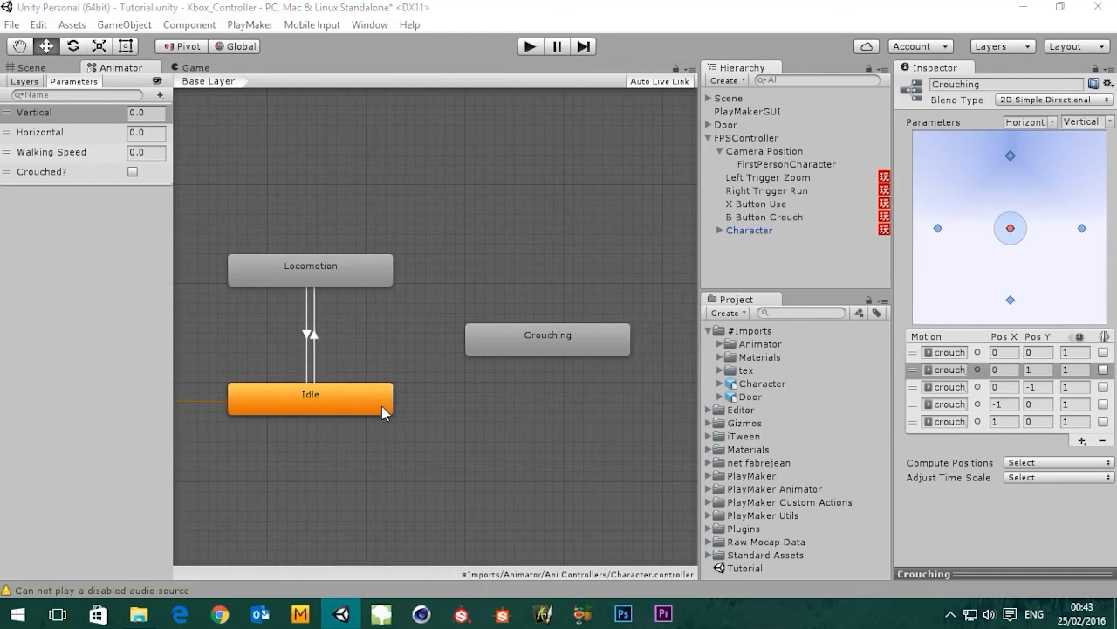
middle_drag(407, 407, 467, 387)
middle_drag(565, 365, 532, 378)
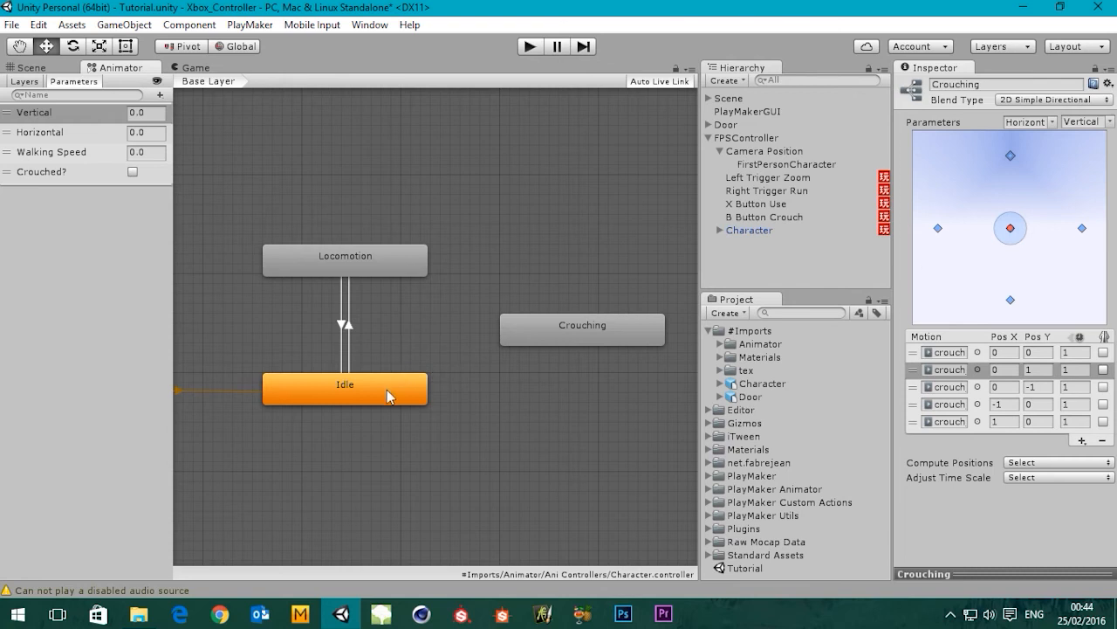
middle_drag(458, 392, 453, 395)
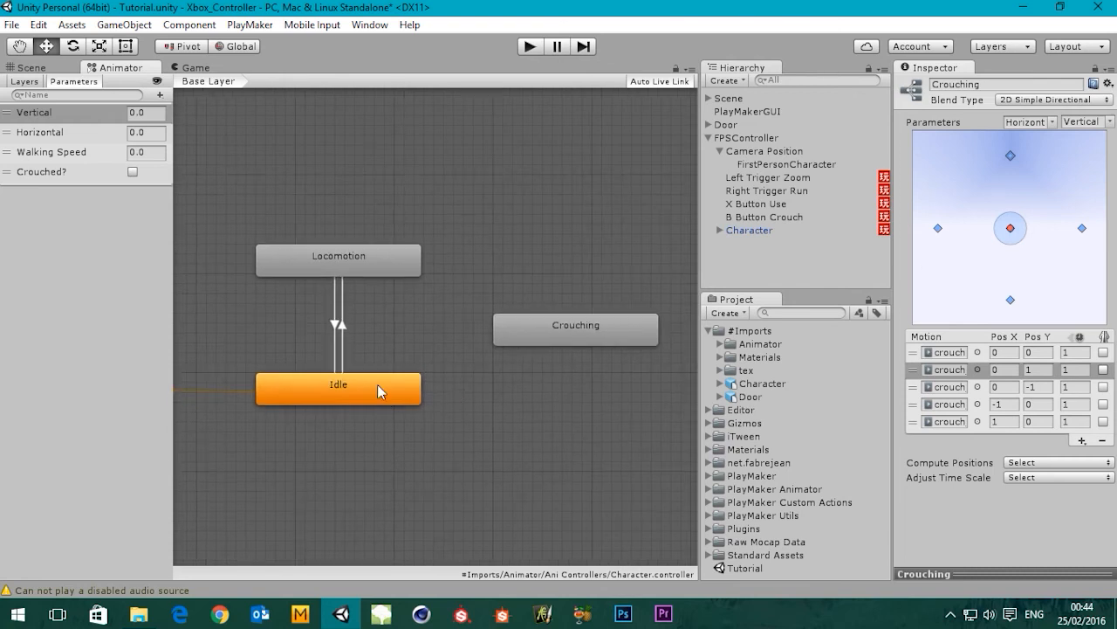
Make transitions in both directions between the Idle and Crouching states
click(377, 385)
right_click(377, 386)
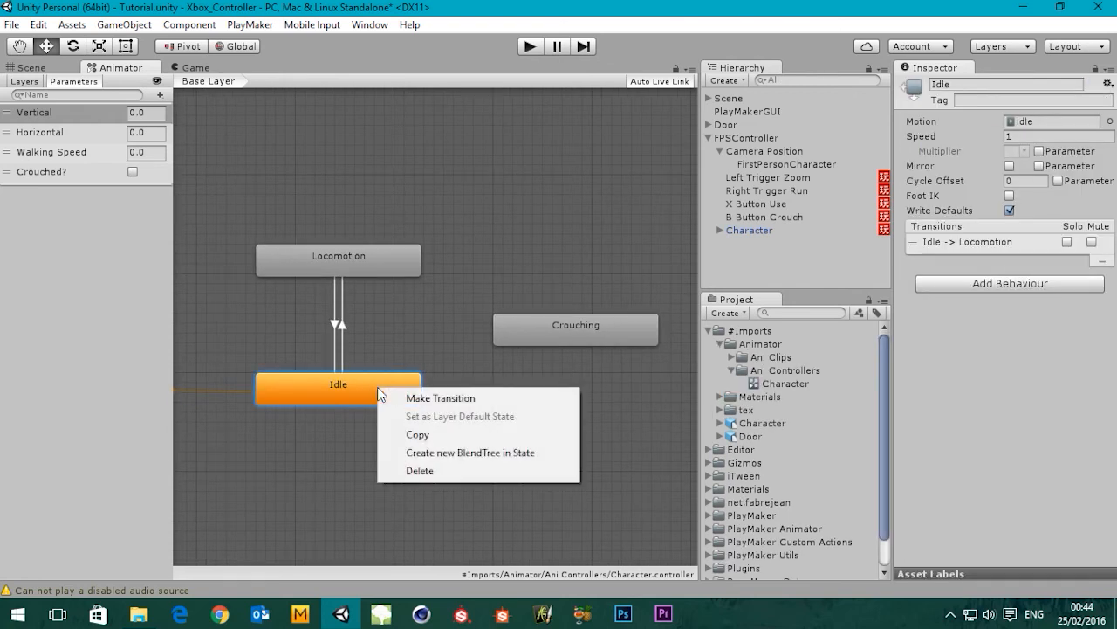
click(428, 395)
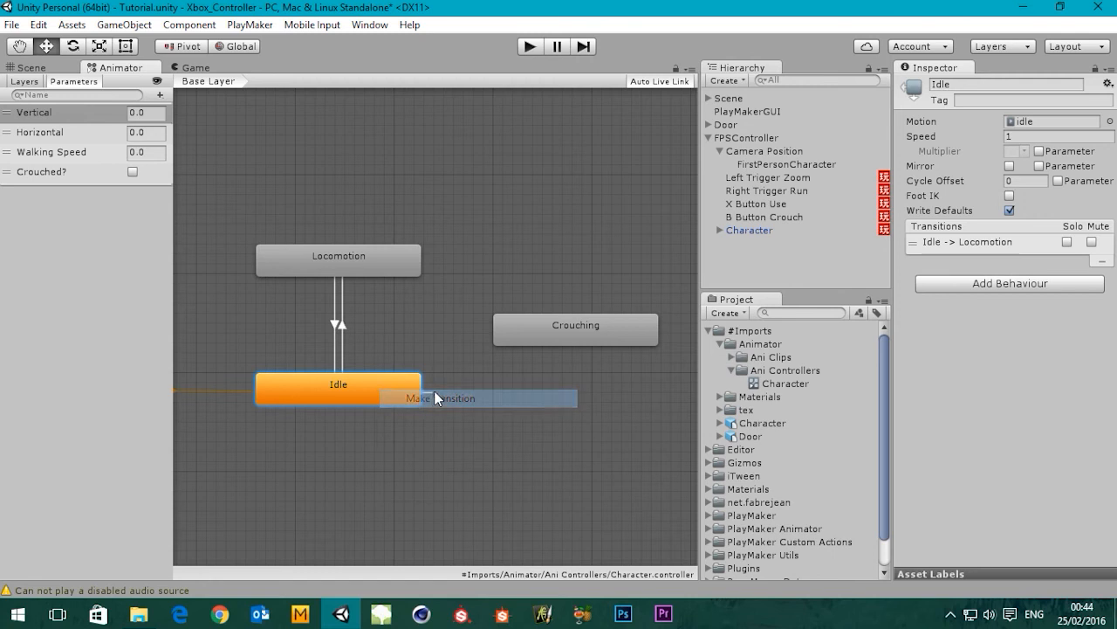
click(576, 335)
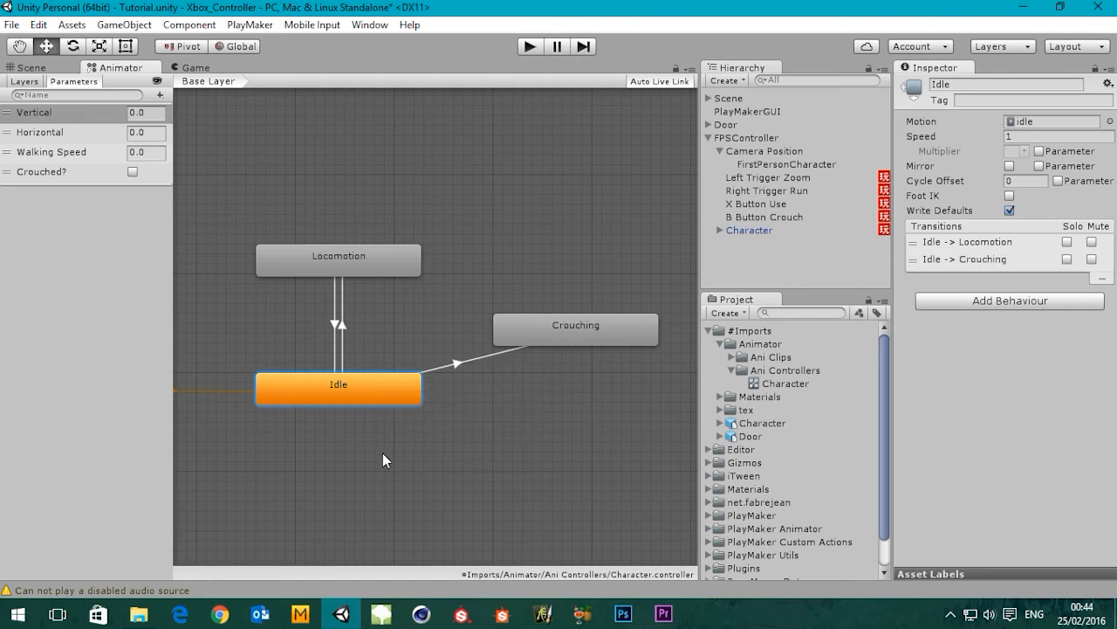
right_click(584, 326)
click(631, 333)
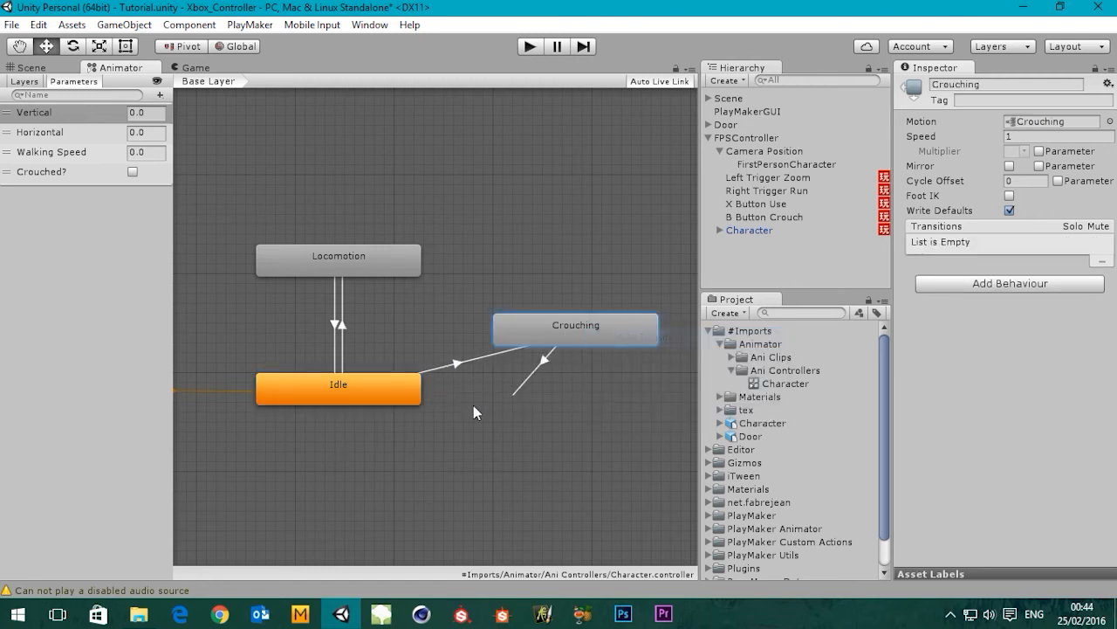
click(354, 395)
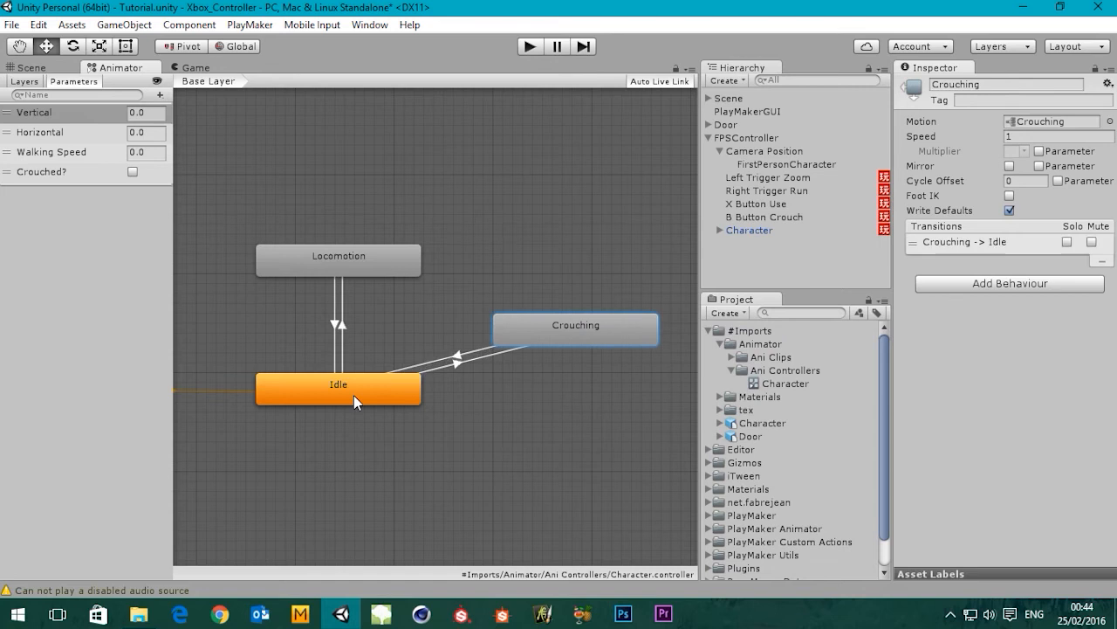
Make transitions in both directions between the Locomotion and Crouching states
right_click(369, 261)
click(432, 273)
click(552, 343)
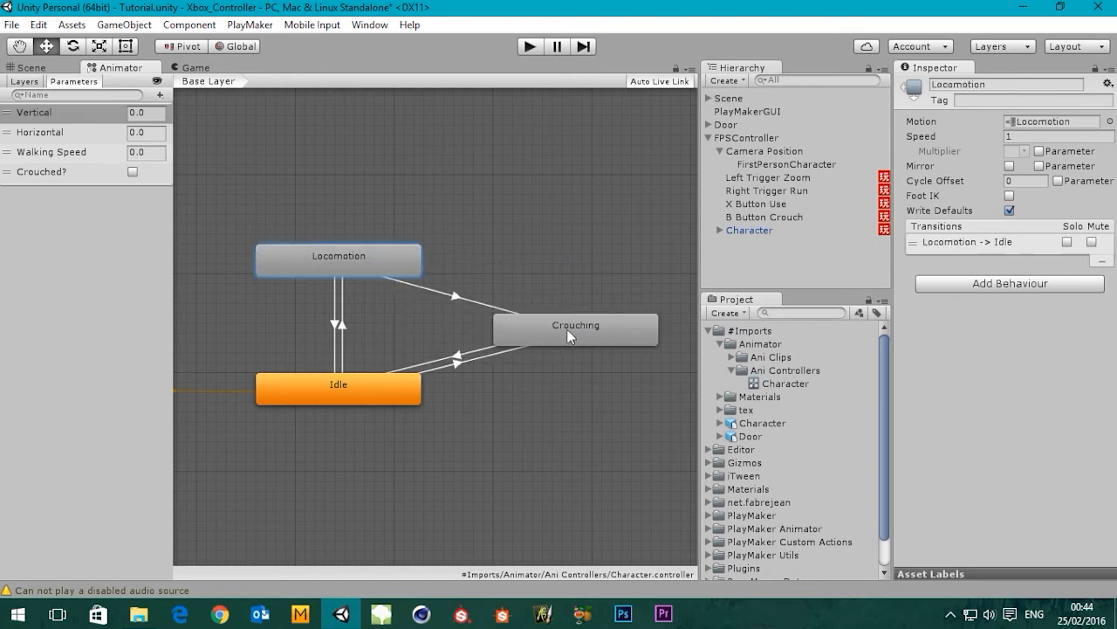
right_click(592, 323)
click(623, 332)
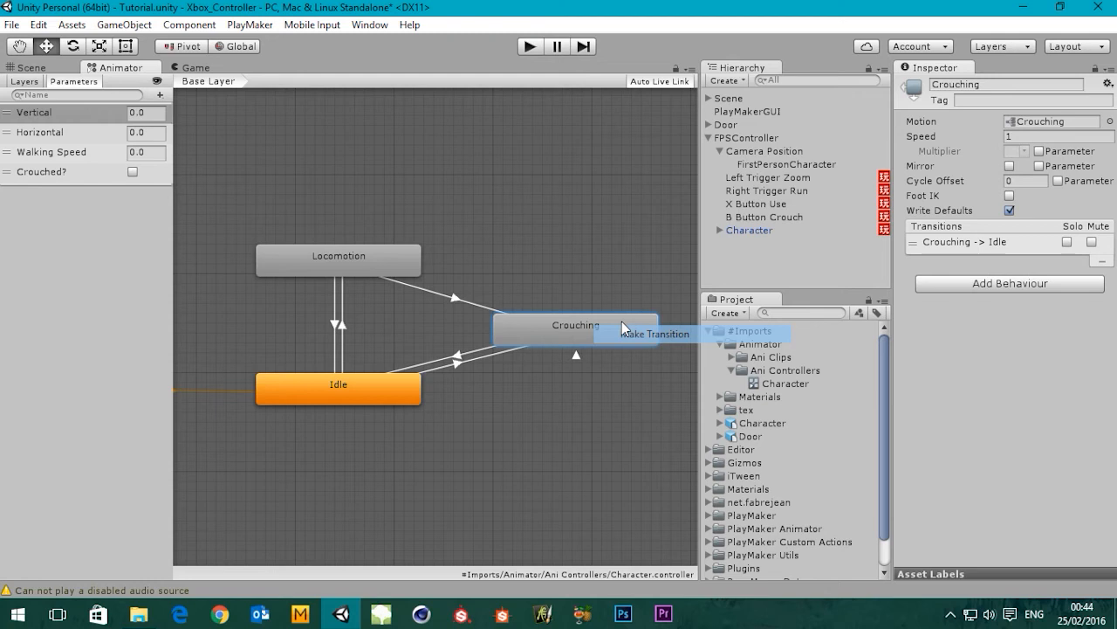
click(389, 254)
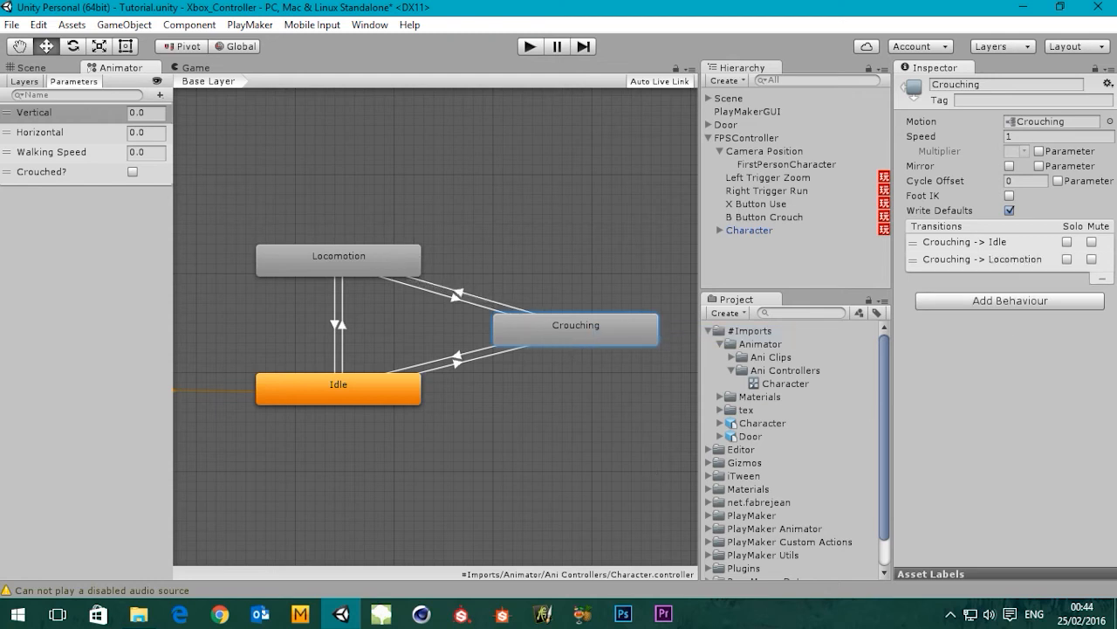
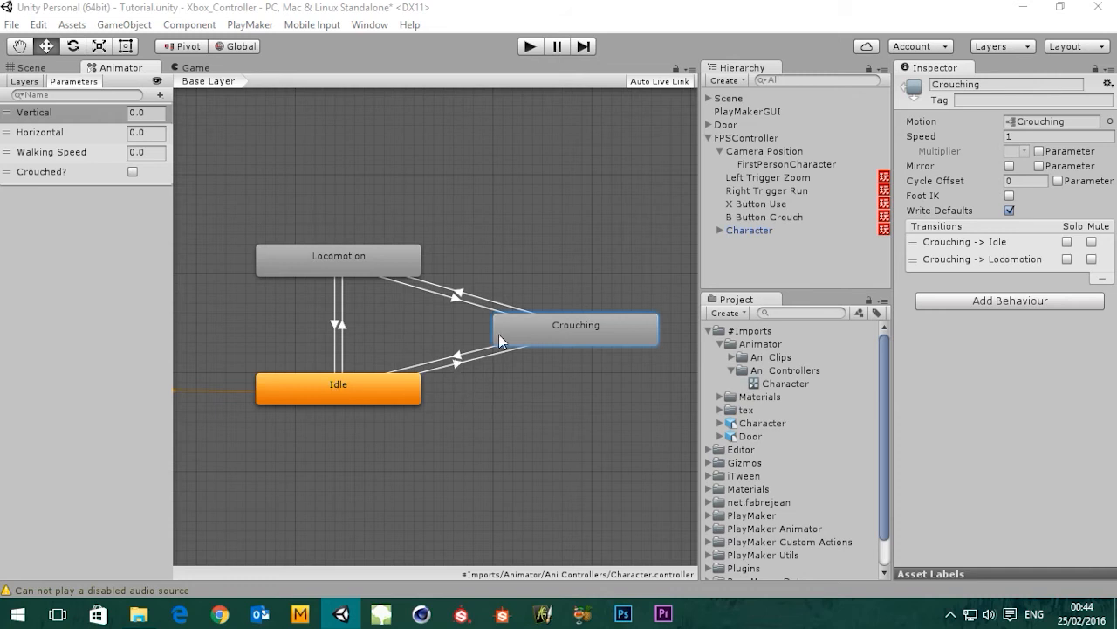
Disable Has Exit Time on the Idle -> Crouching and Crouching -> Idle transitions
click(455, 361)
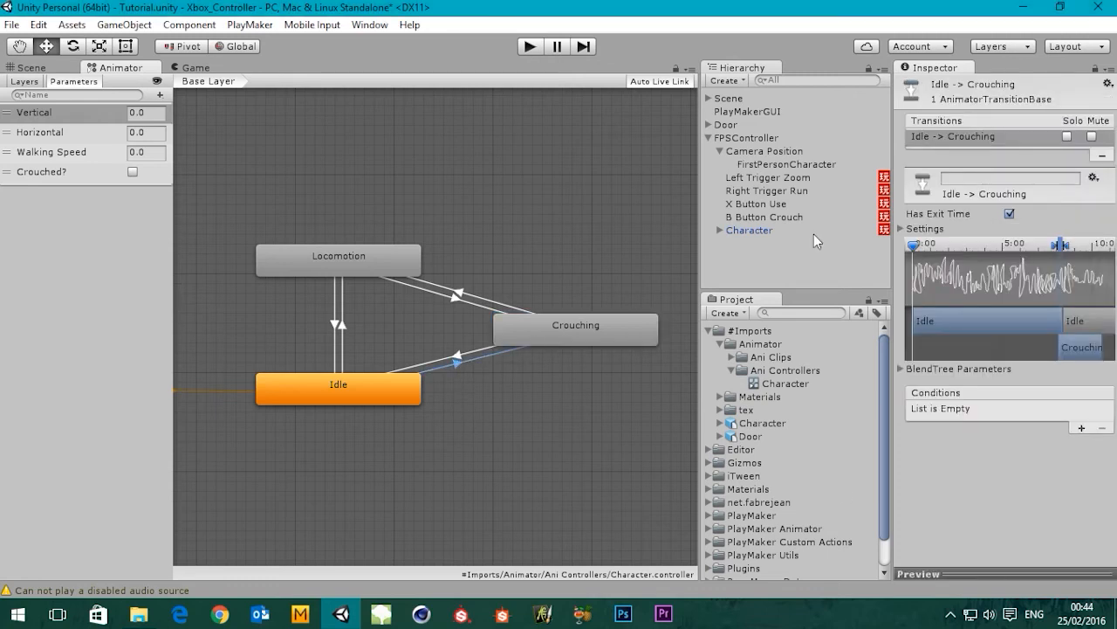
click(1009, 213)
click(451, 356)
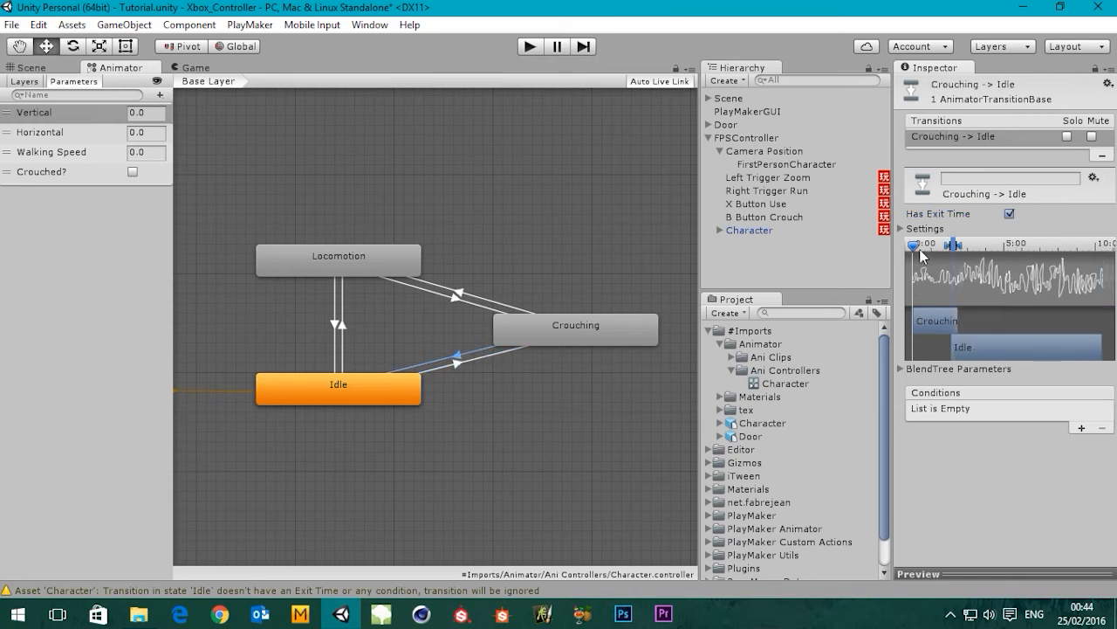
click(1009, 213)
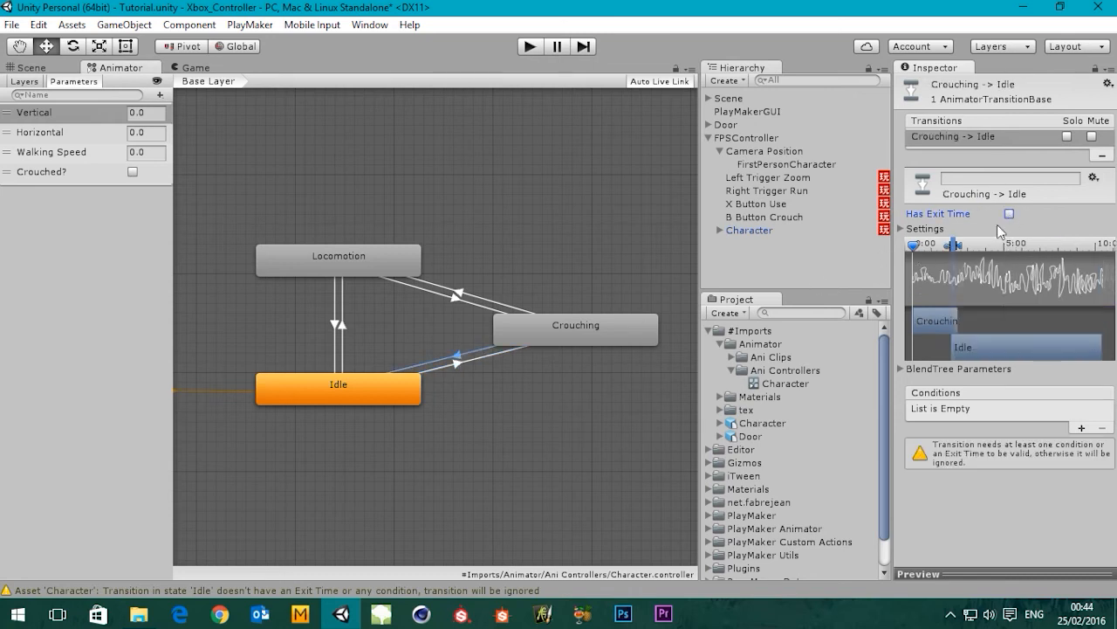
Disable Has Exit Time on the Crouching -> Locomotion and Locomotion -> Crouching transitions, then deselect them
click(457, 296)
click(464, 291)
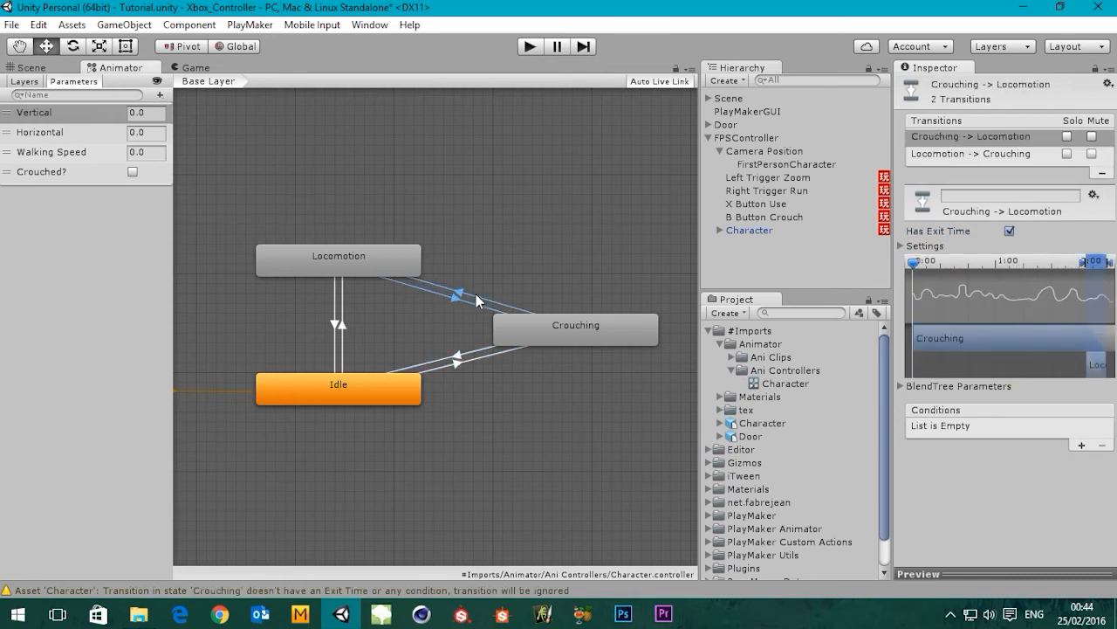
click(1009, 230)
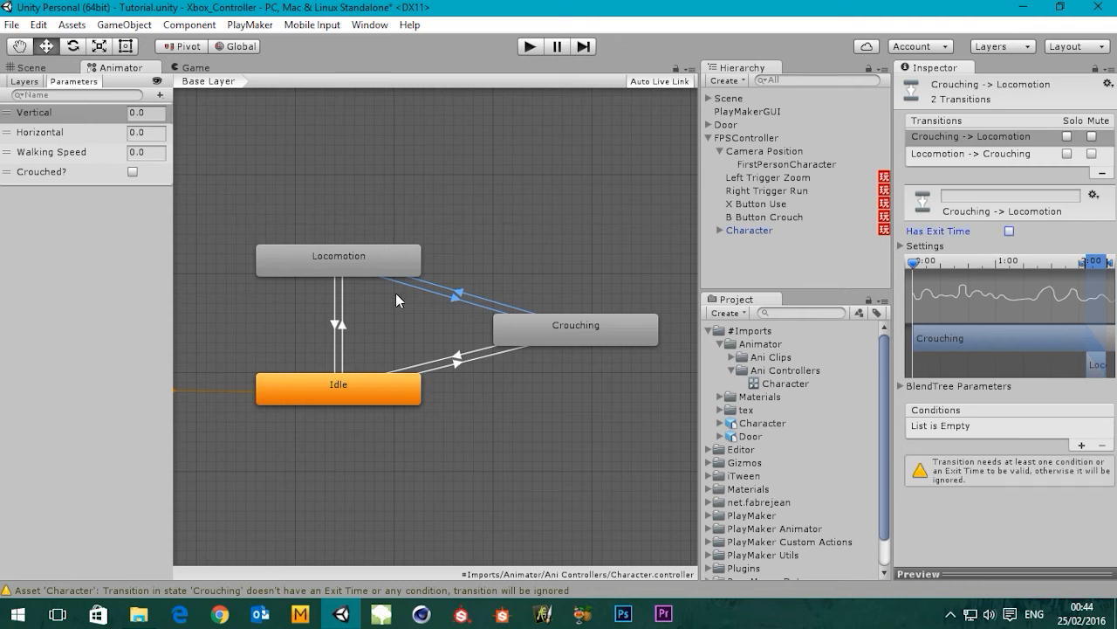
click(462, 290)
click(456, 297)
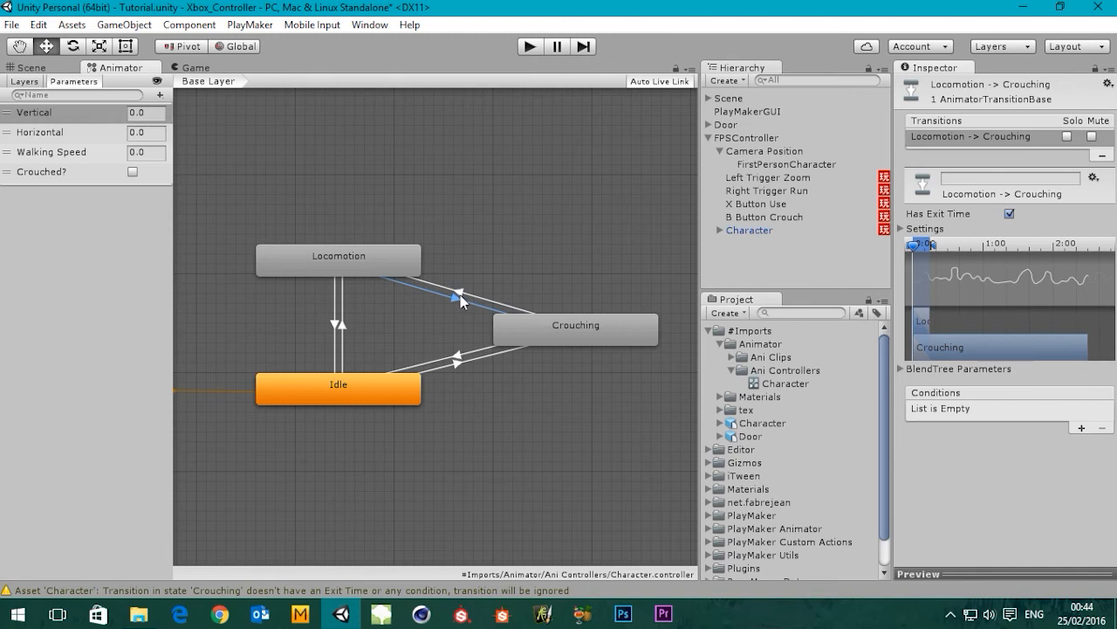
click(1010, 213)
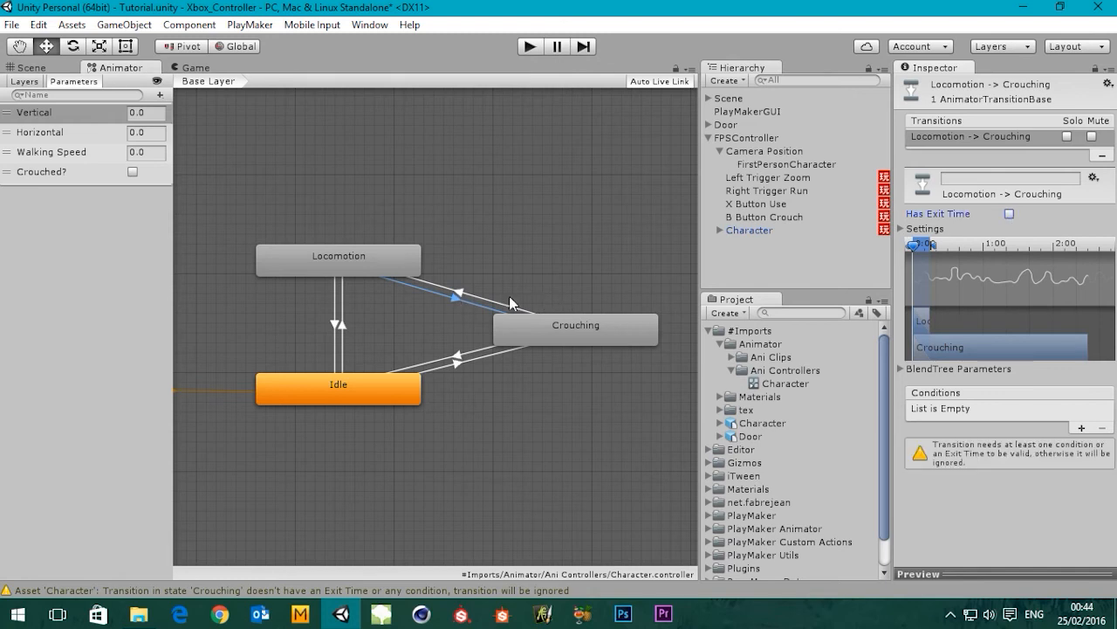
click(463, 292)
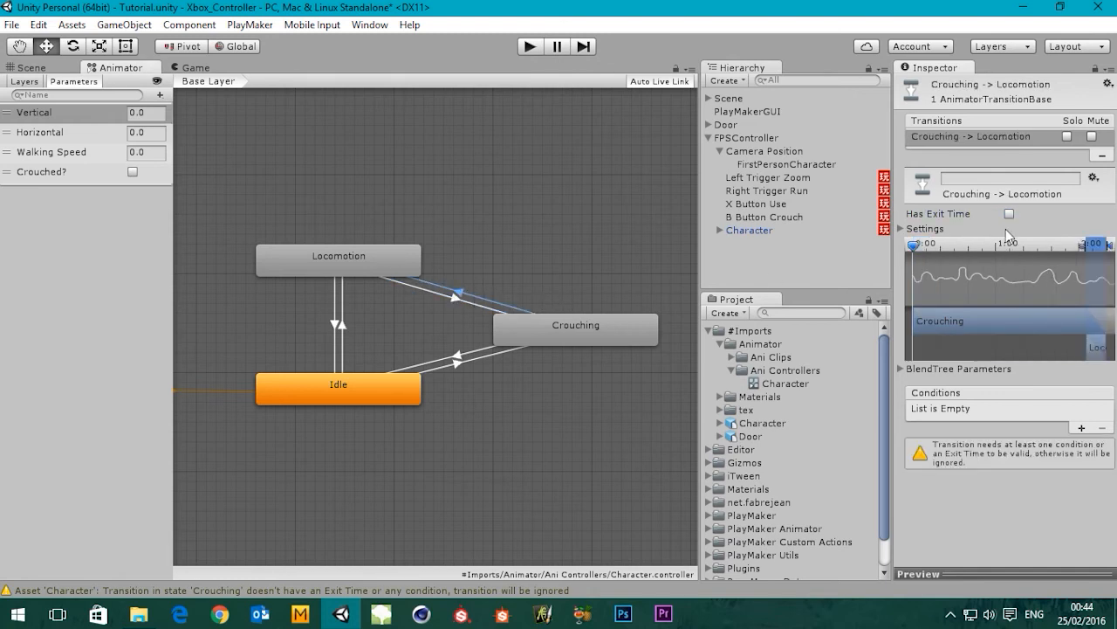
click(422, 495)
mouse_move(490, 467)
middle_down()
mouse_move(514, 466)
mouse_move(493, 464)
middle_up()
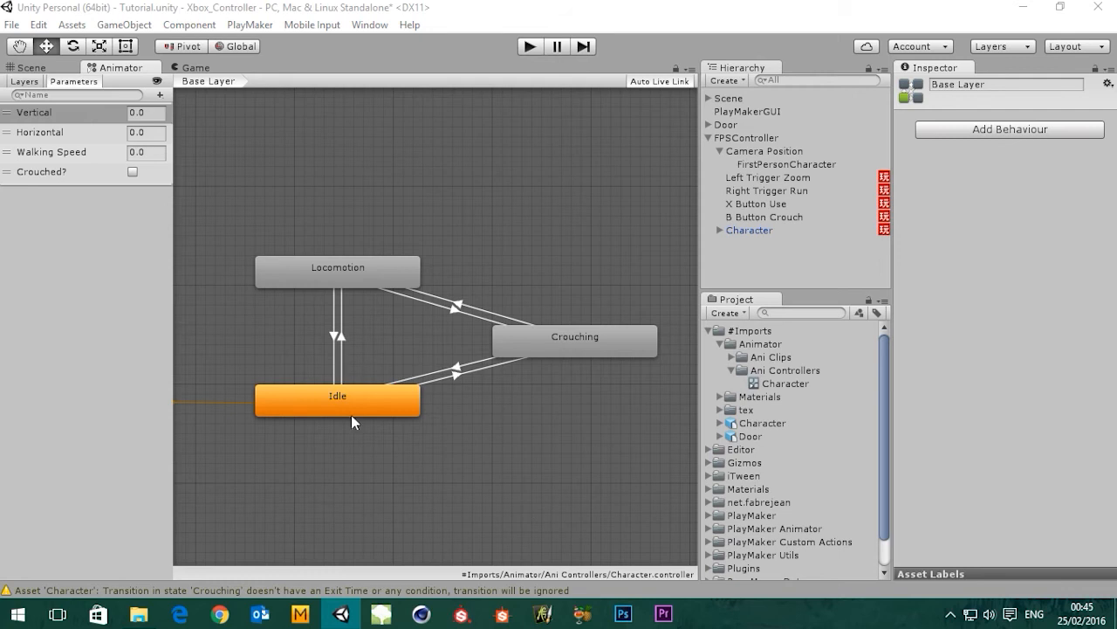
Add a condition to the Idle -> Crouching transition requiring Crouched? to be true
click(455, 374)
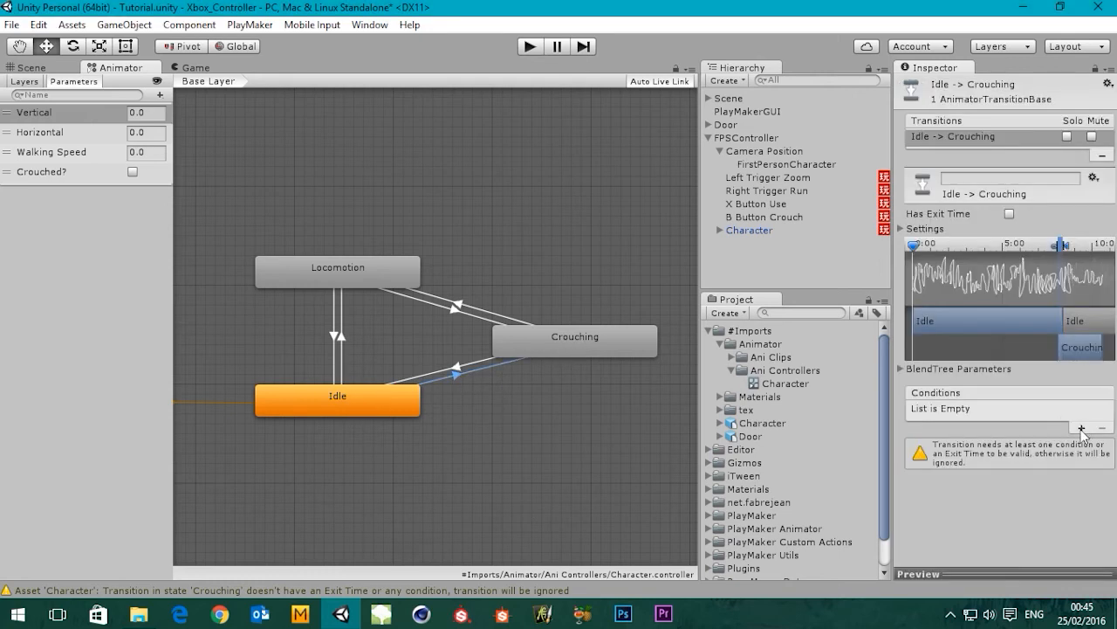
click(1082, 428)
click(1009, 410)
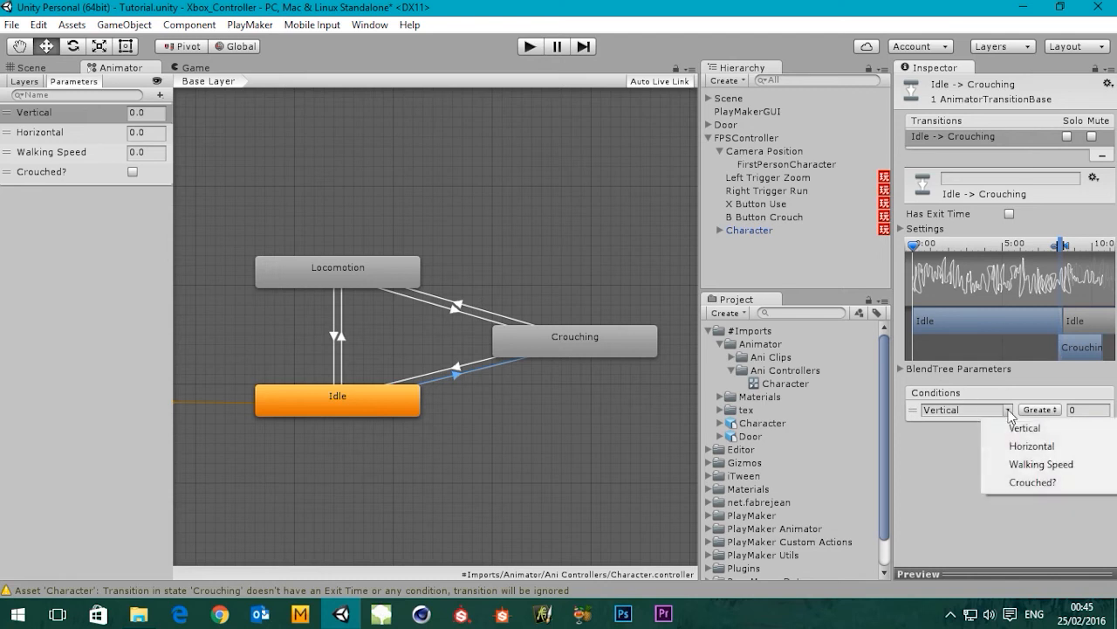
click(1033, 481)
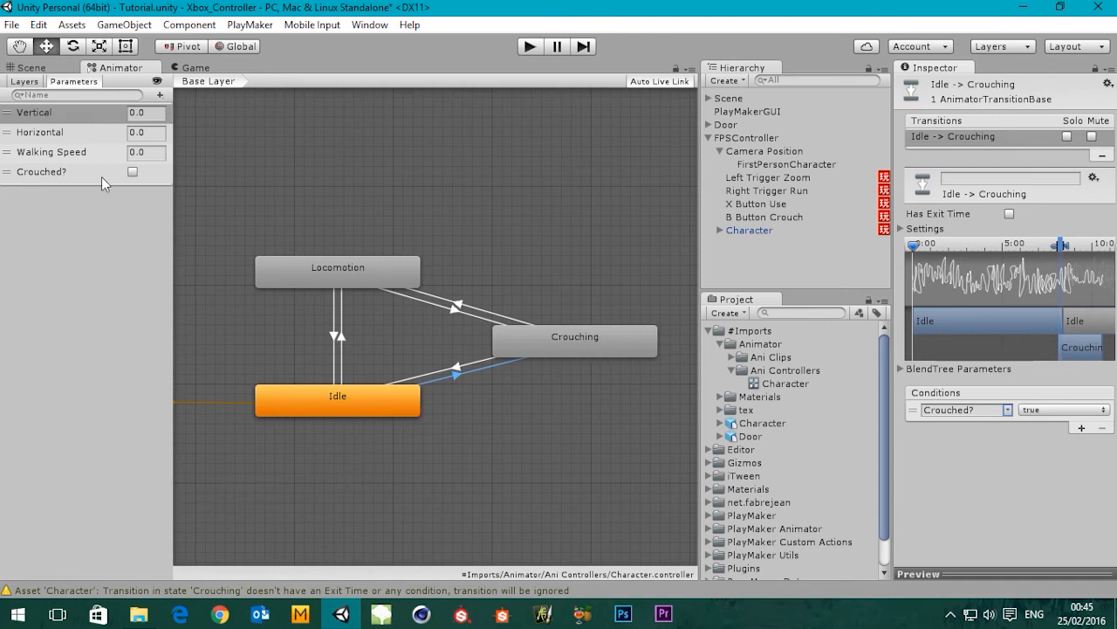
click(570, 333)
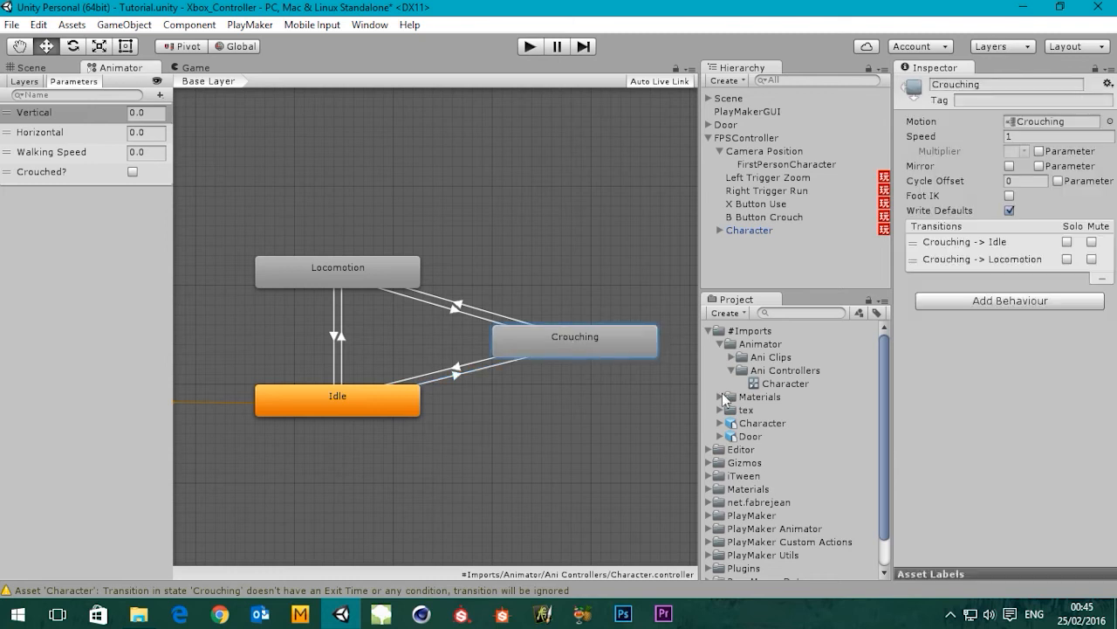
click(351, 413)
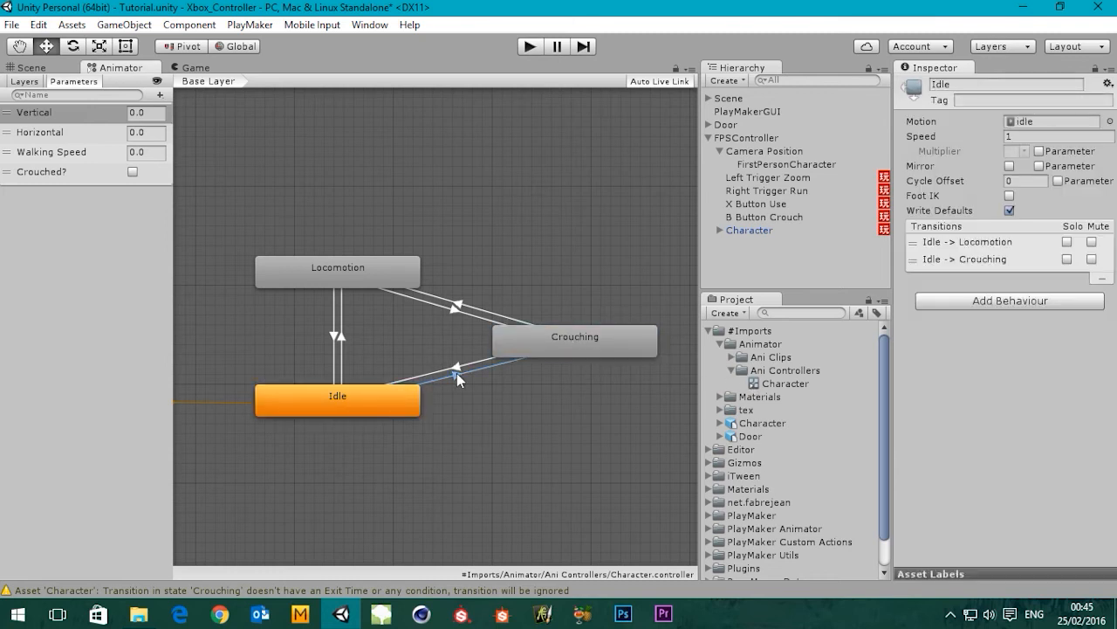
click(457, 374)
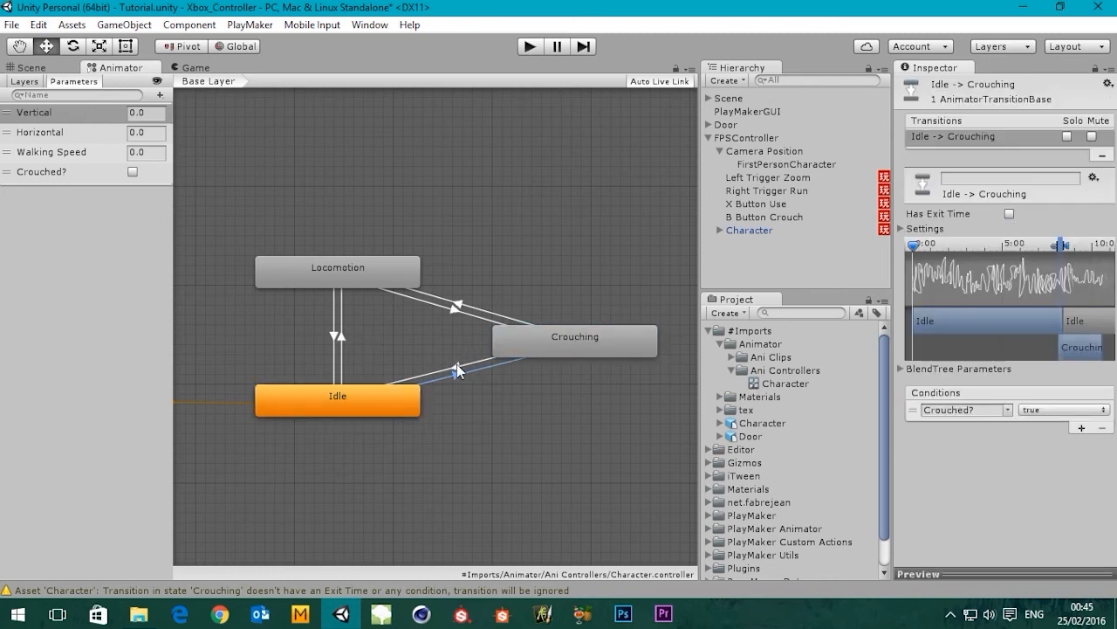
Add a condition to the Crouching -> Idle transition requiring Crouched? to be false
click(457, 365)
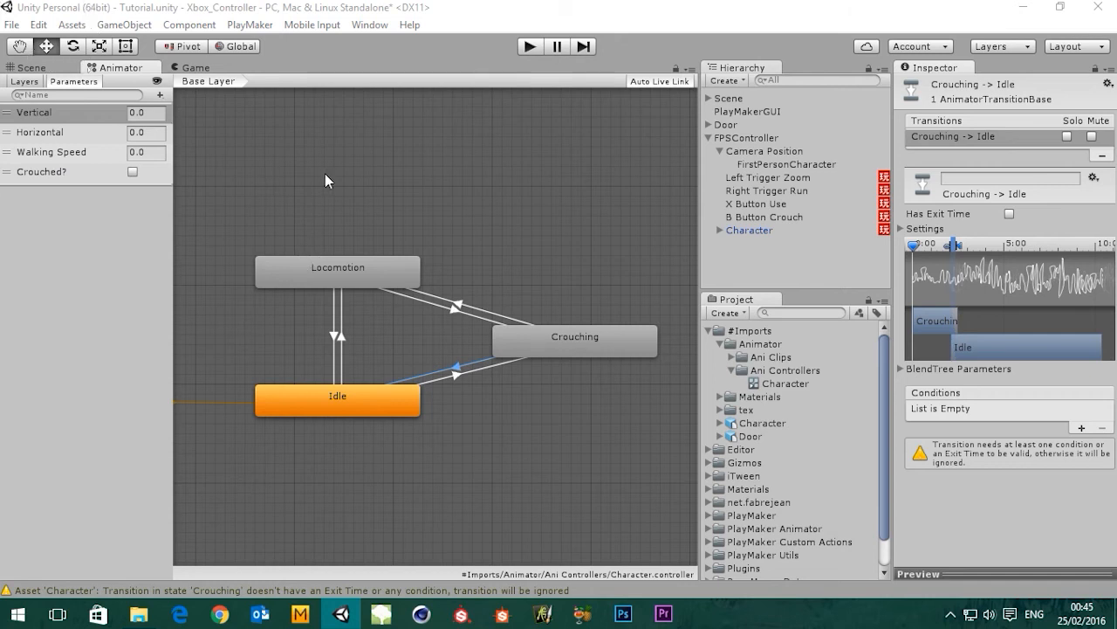
click(1082, 429)
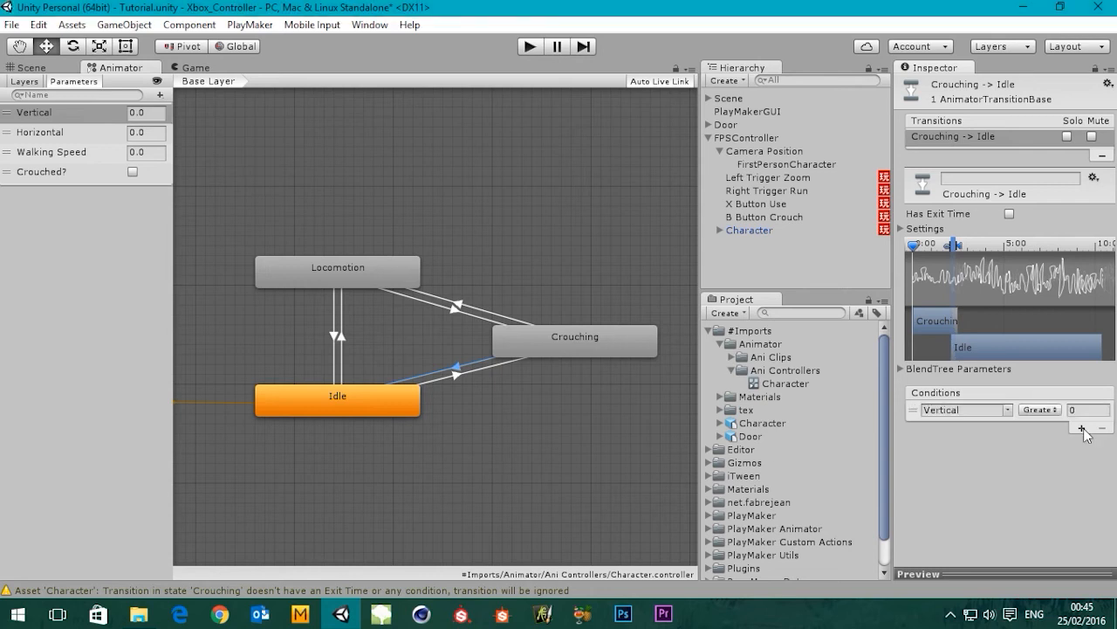
click(1009, 410)
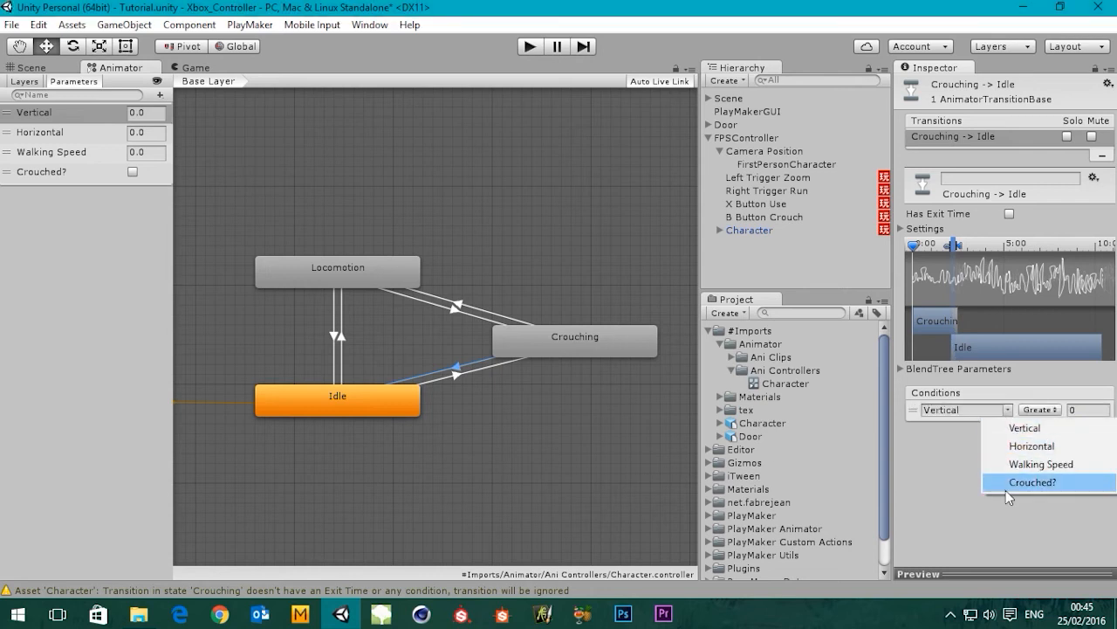
click(1008, 486)
click(1031, 410)
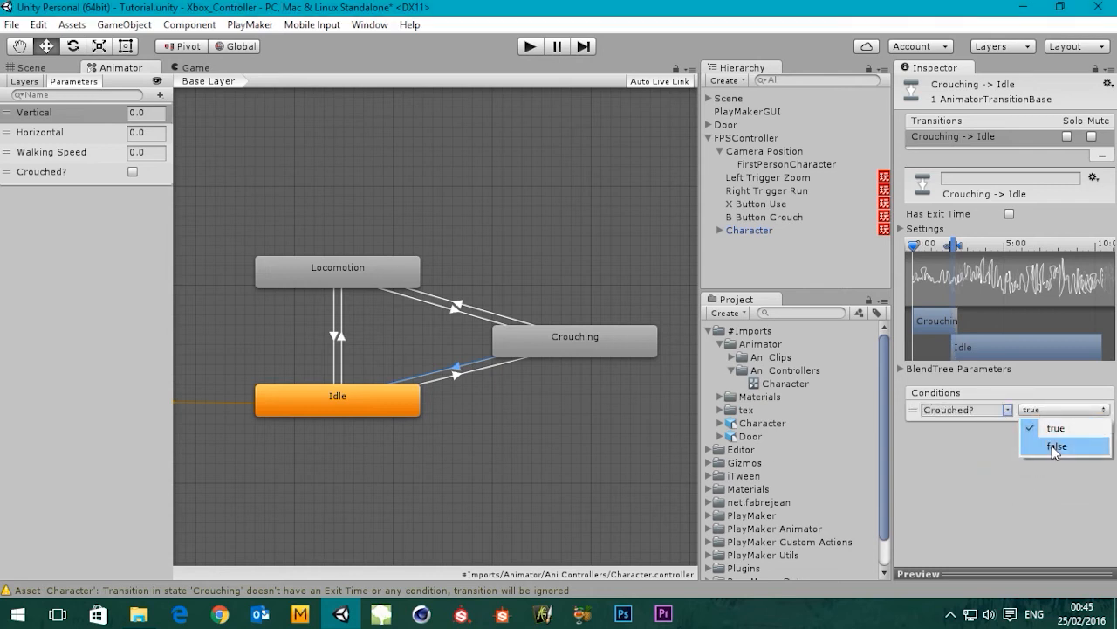
click(1055, 448)
middle_drag(517, 438, 534, 436)
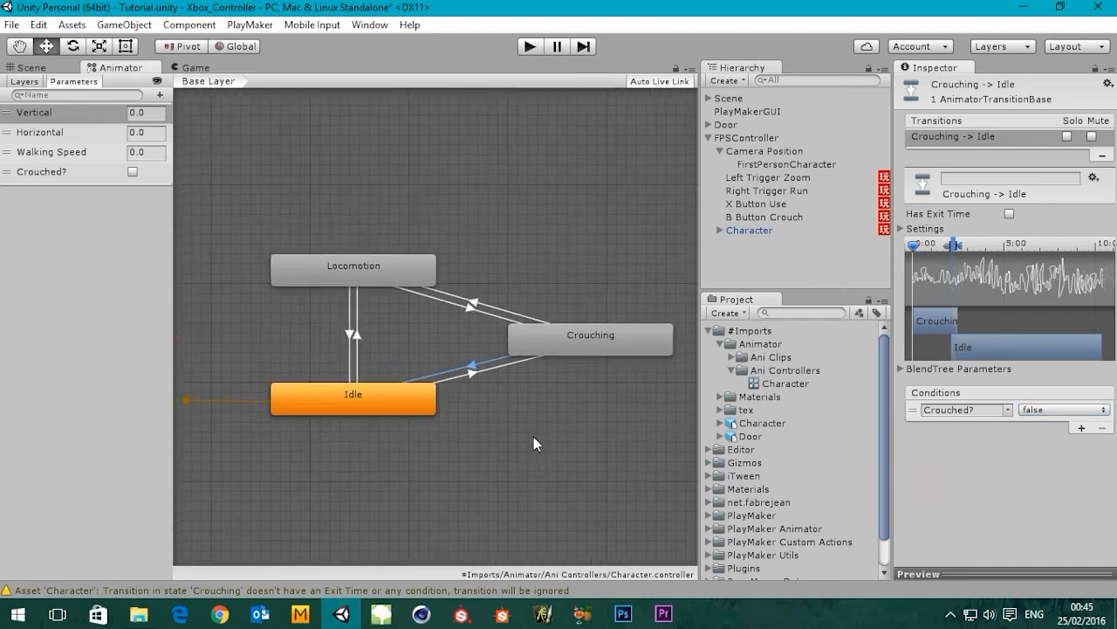
Play-test crouching and standing up from idle, then stop the game and return to the animator graph
click(529, 47)
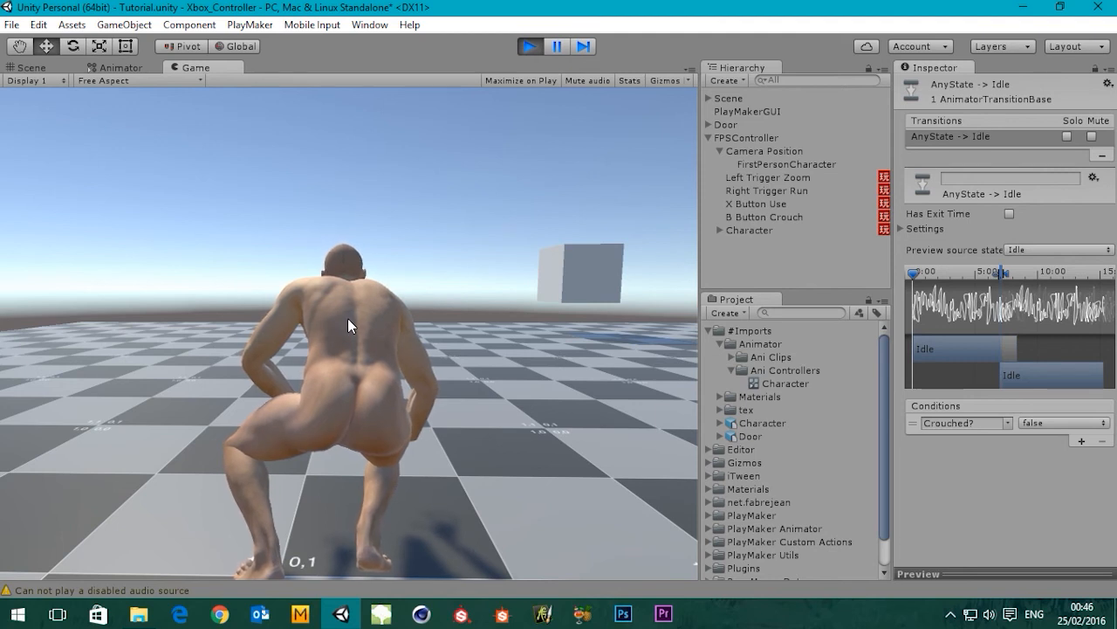
click(530, 47)
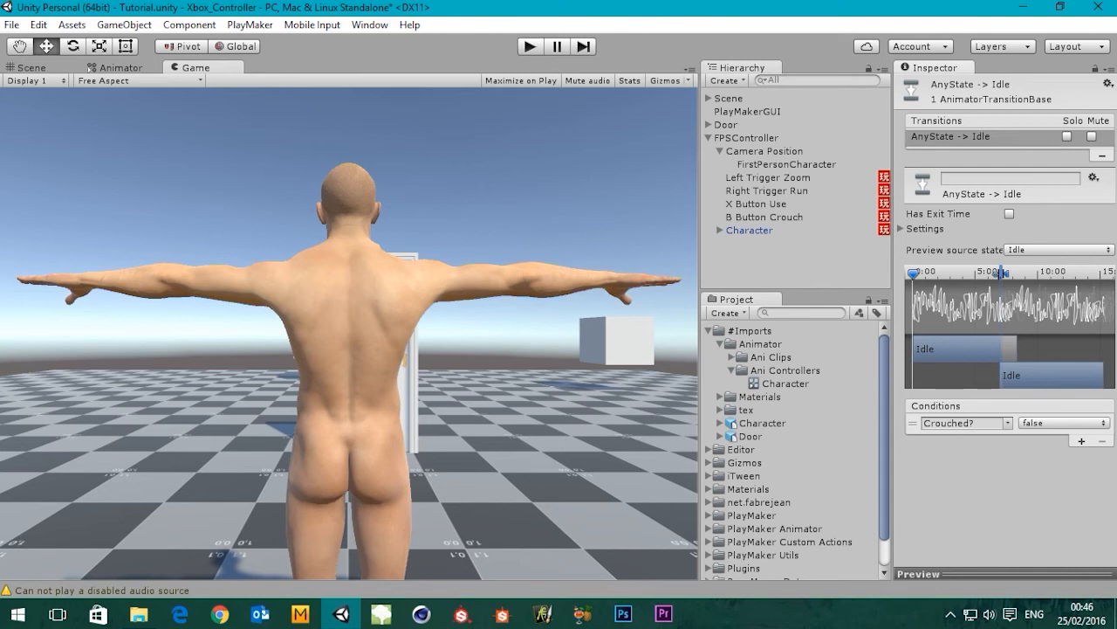
click(132, 66)
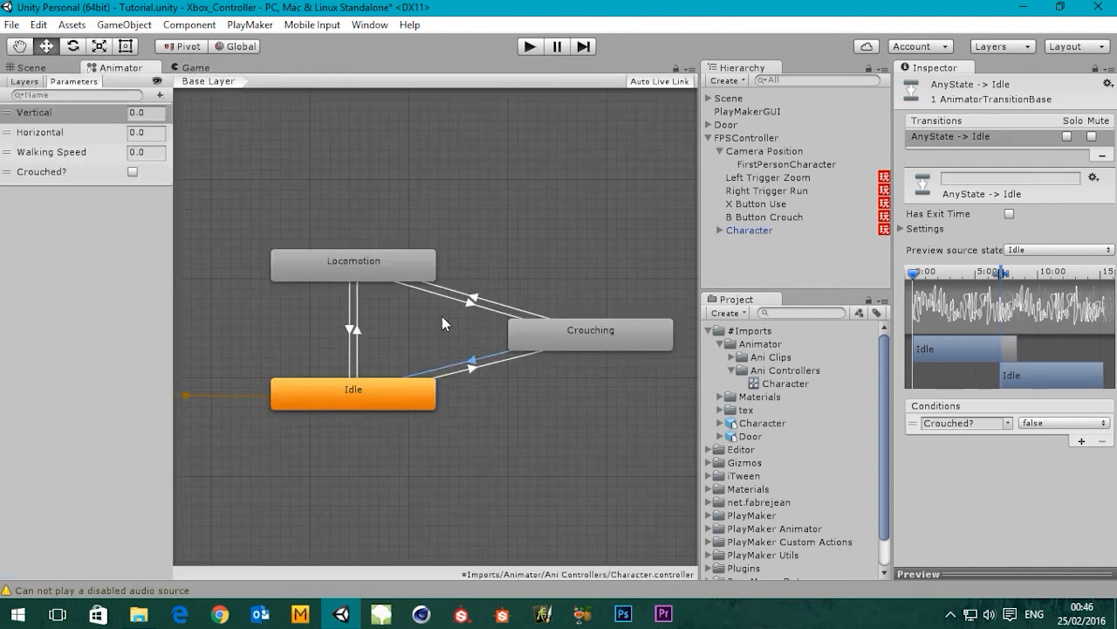
middle_drag(442, 316, 396, 317)
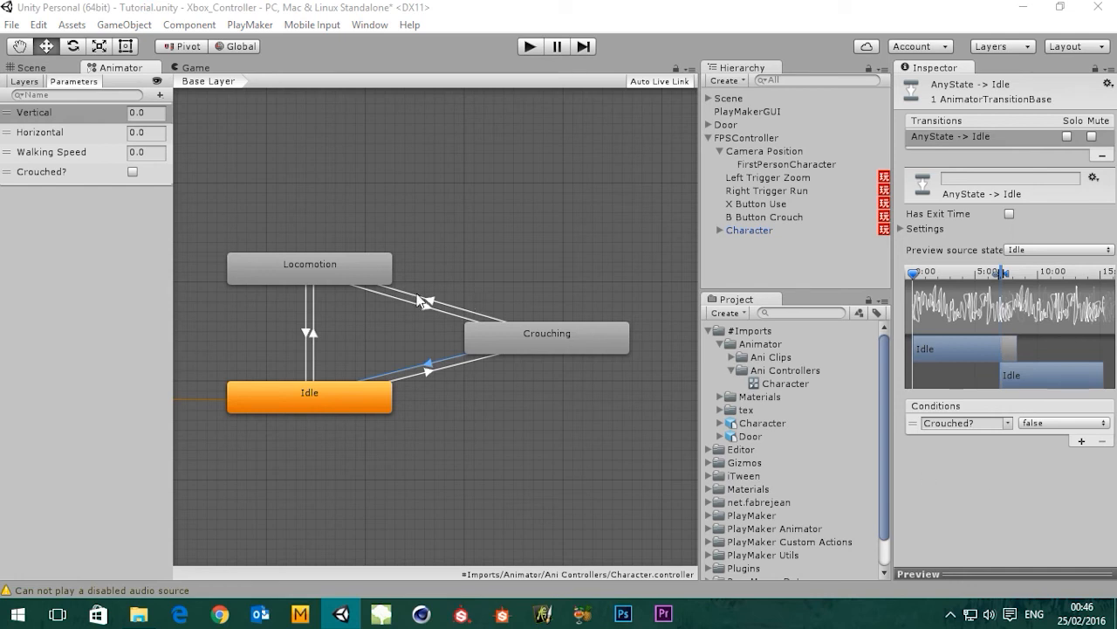
Add a condition to the Locomotion -> Crouching transition requiring Crouched? to be true
click(346, 274)
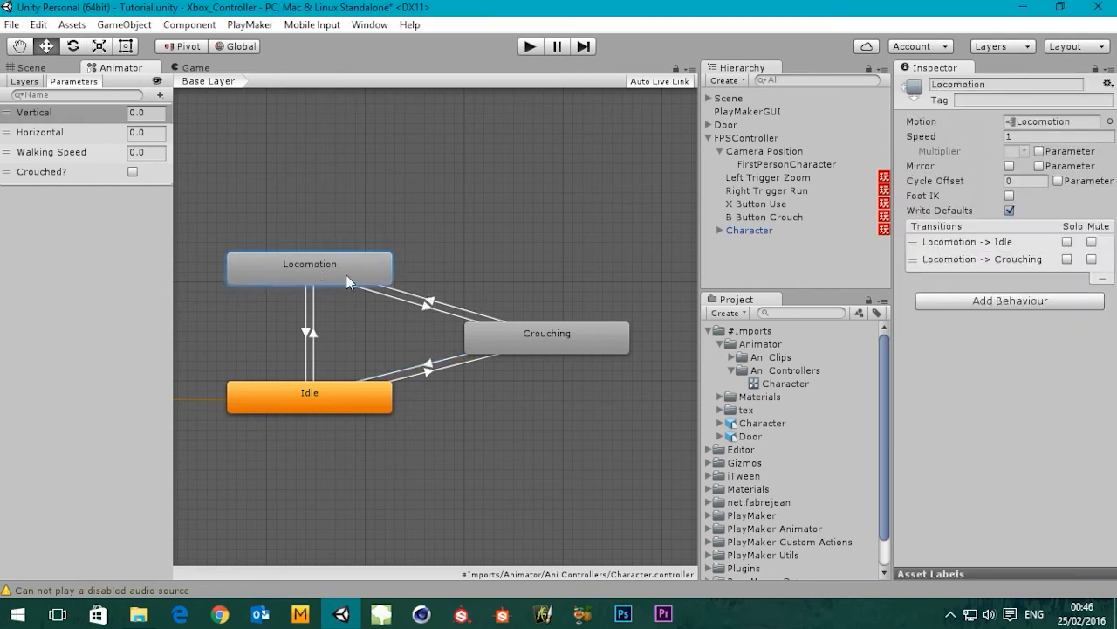
click(428, 308)
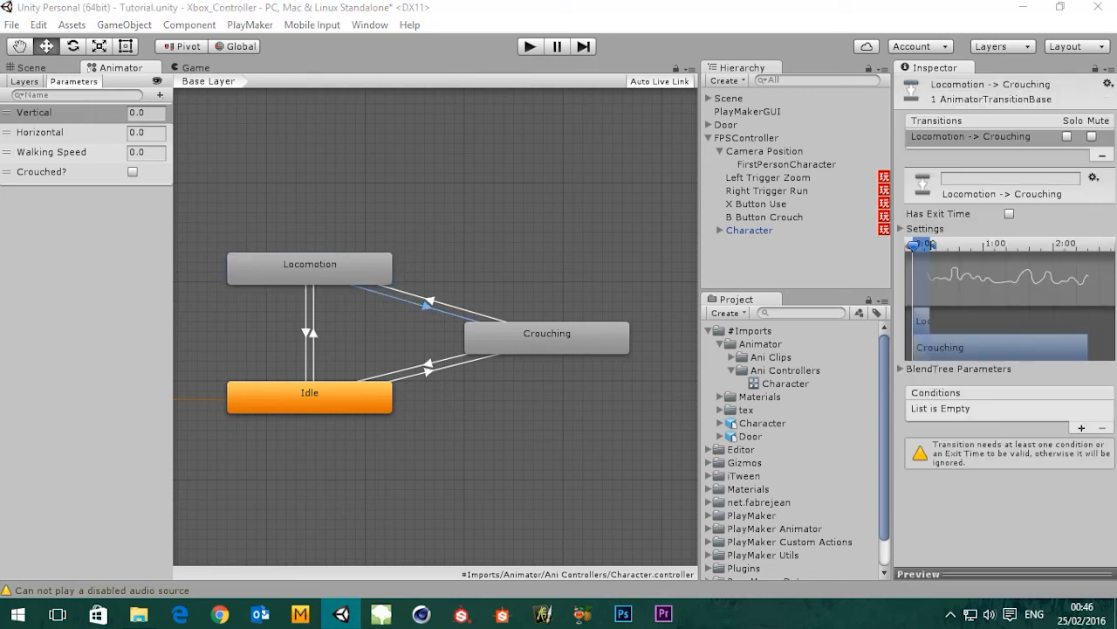
click(1082, 428)
click(1011, 411)
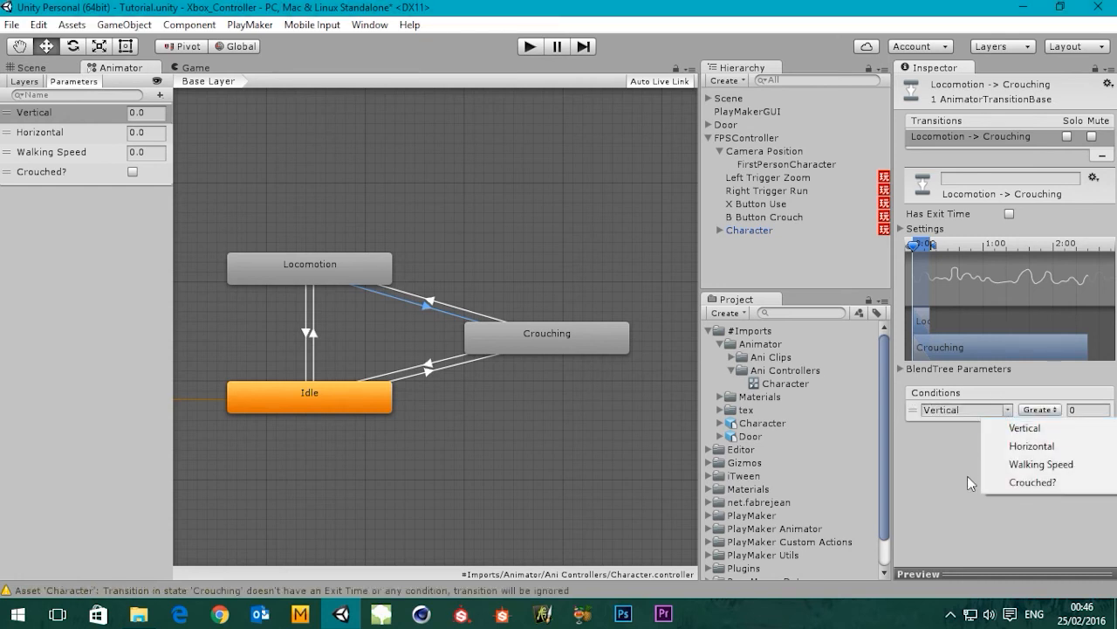
click(1019, 482)
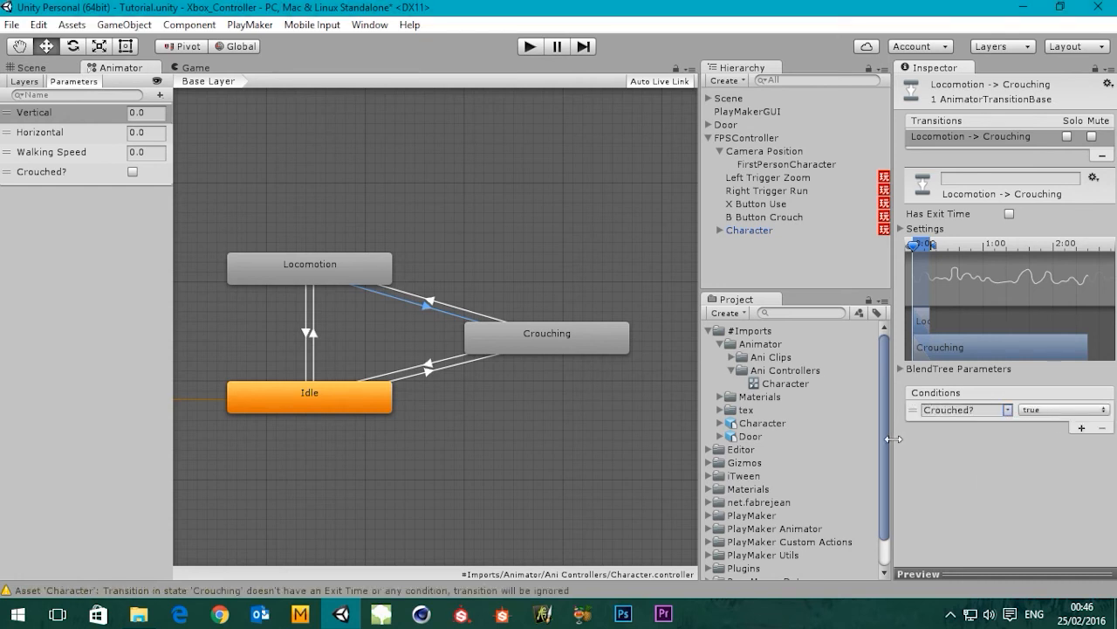
drag(890, 441, 840, 450)
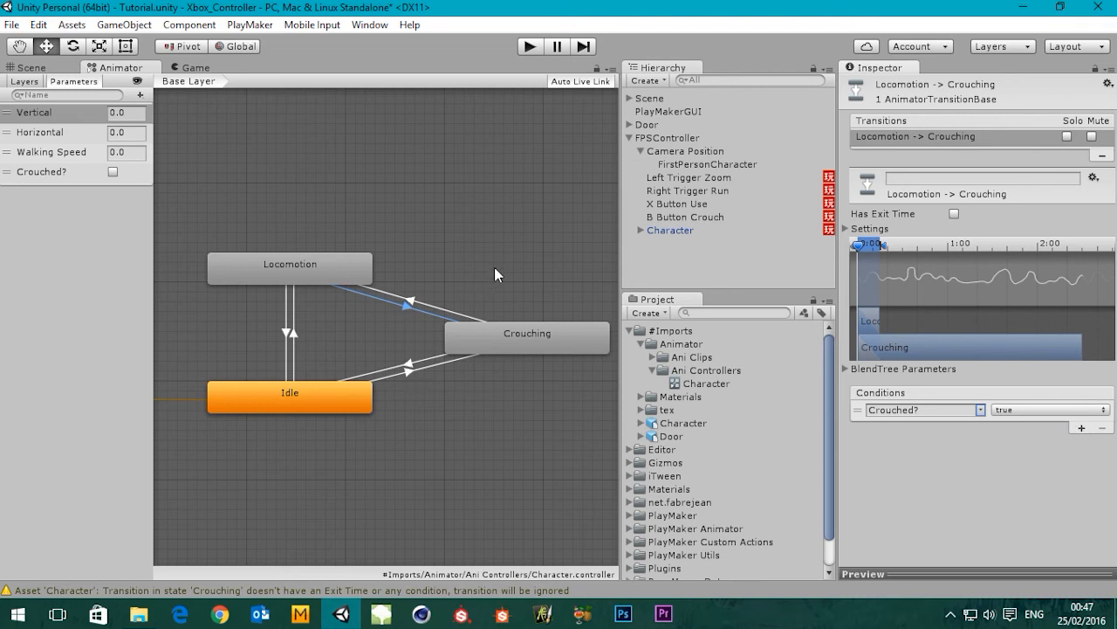
mouse_move(494, 268)
middle_down()
mouse_move(481, 275)
mouse_move(490, 265)
middle_up()
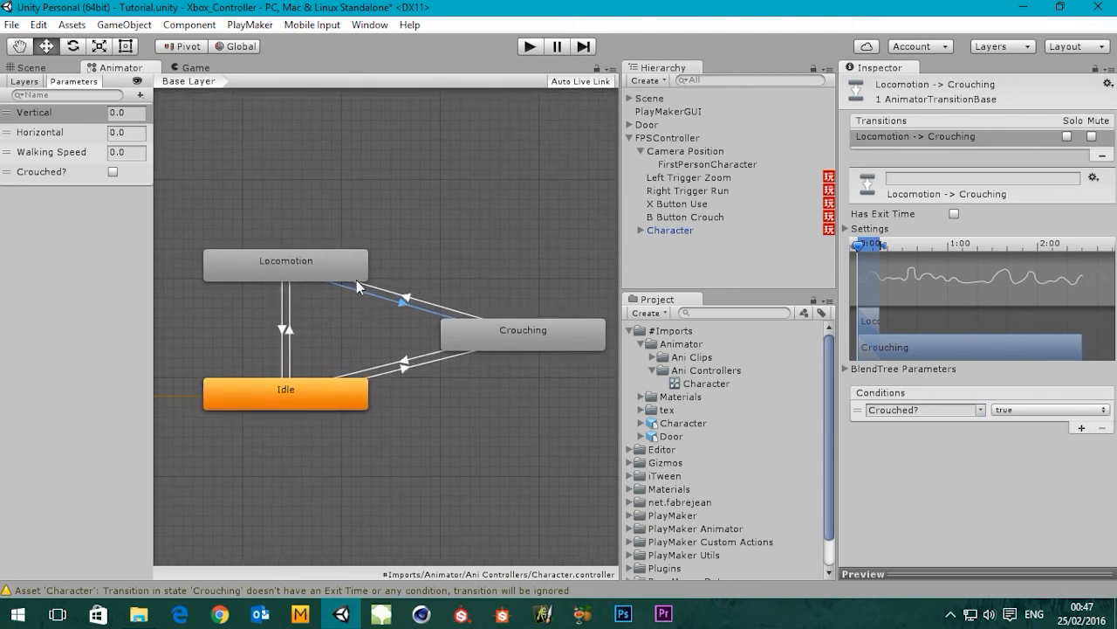
Add a condition to the Crouching -> Locomotion transition requiring Crouched? to be false
click(407, 298)
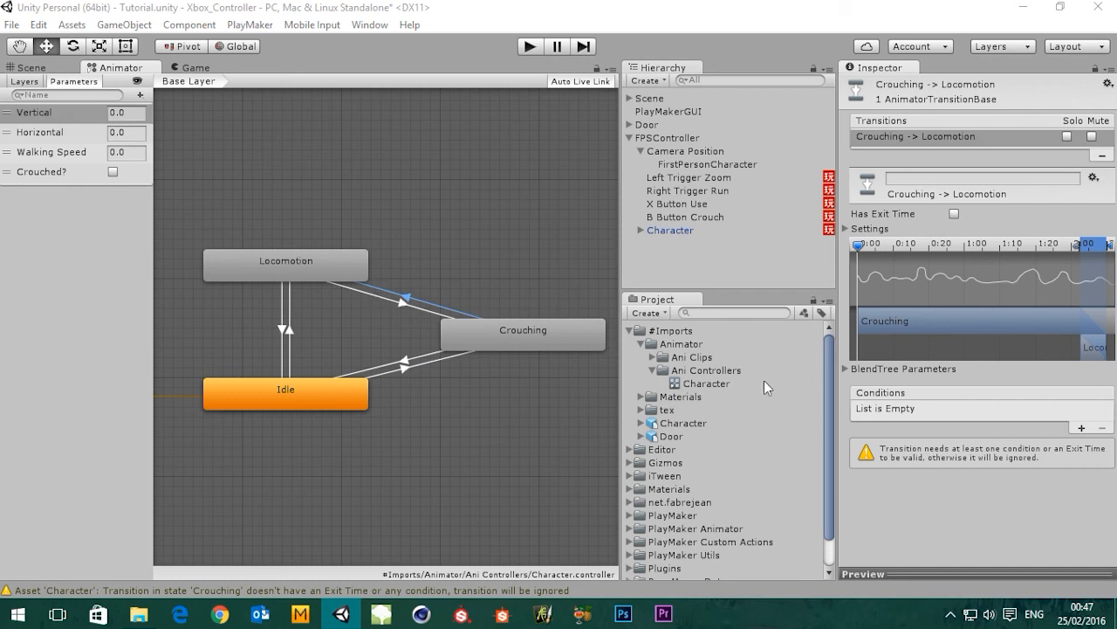
click(1081, 427)
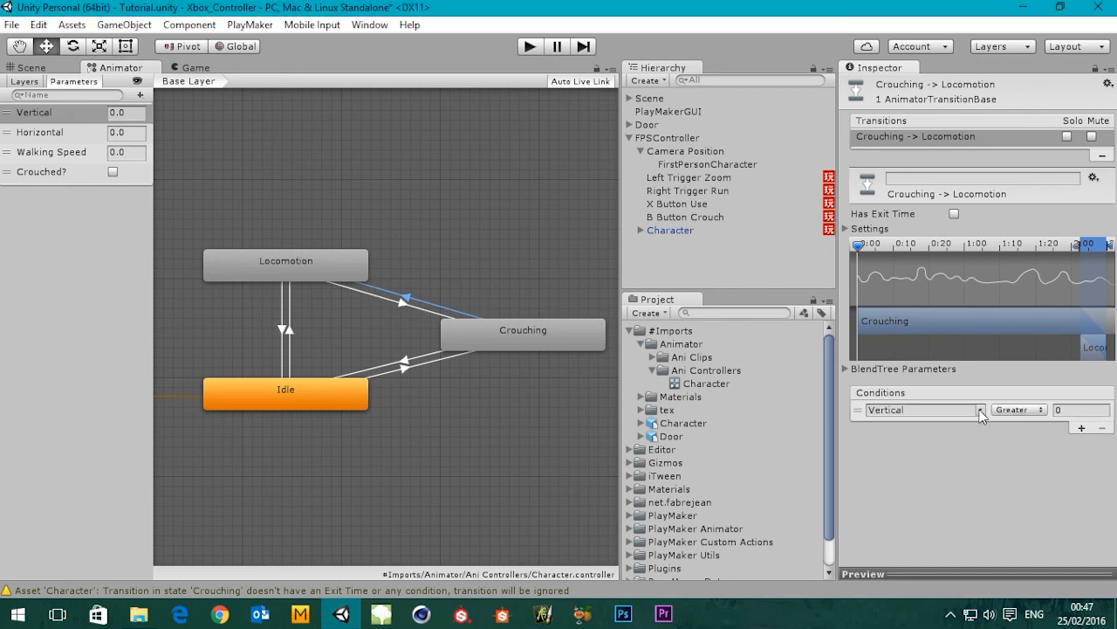
click(980, 410)
click(1020, 484)
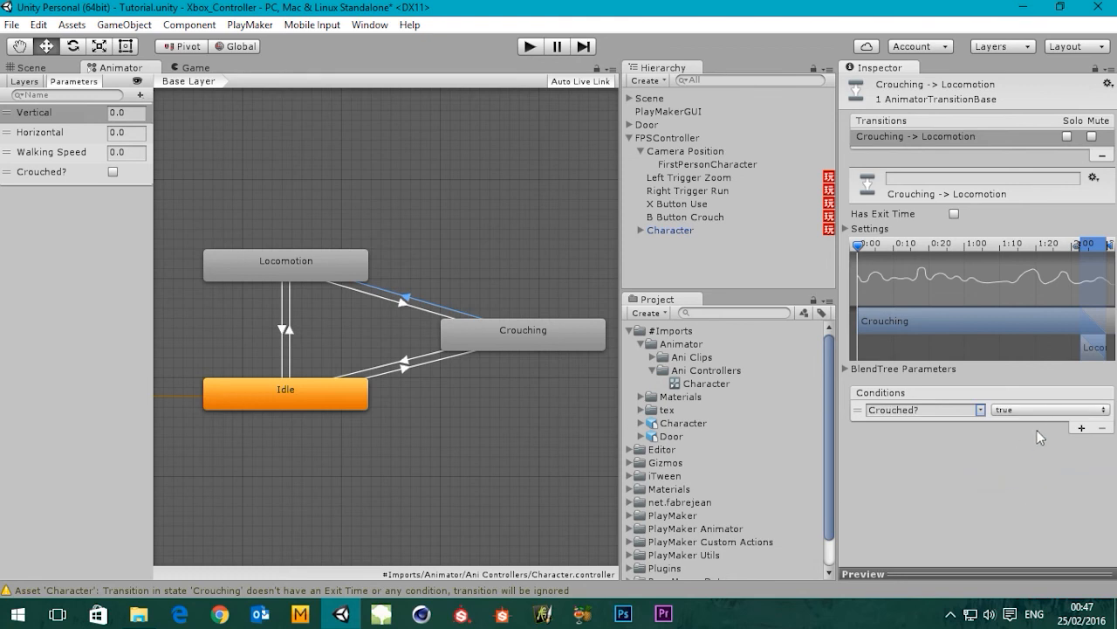
click(1048, 409)
click(1024, 448)
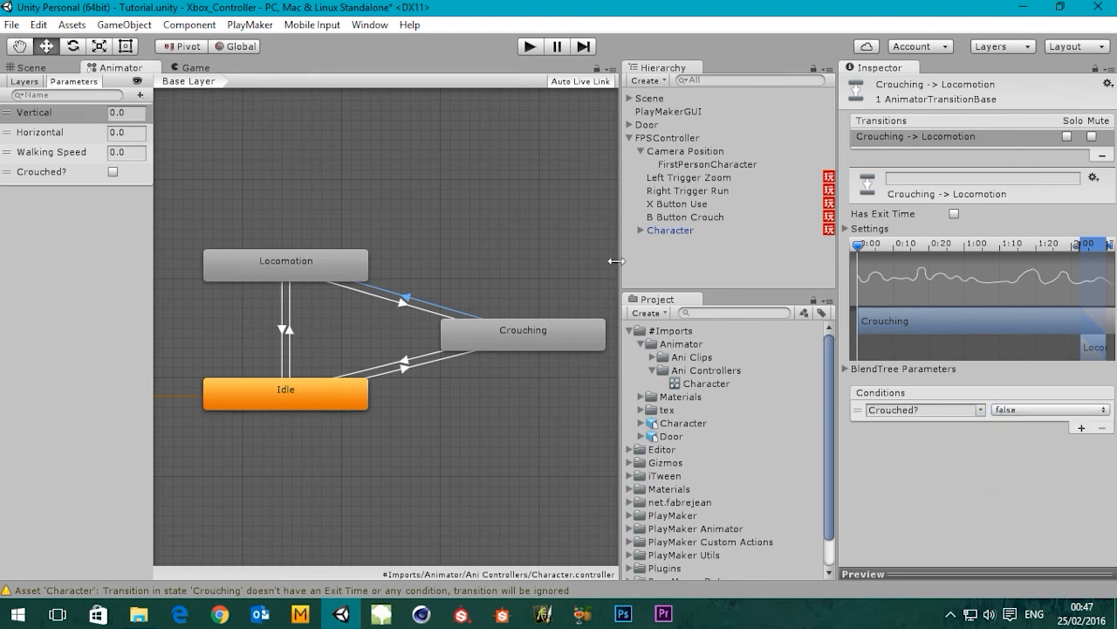
drag(620, 262, 703, 262)
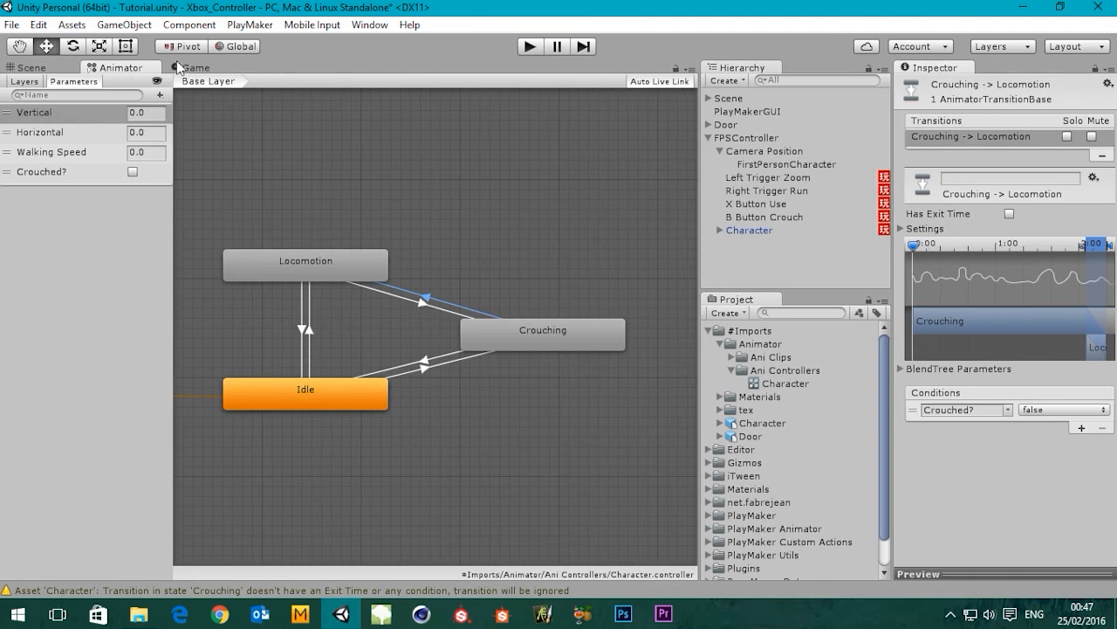
Dock the Game view beneath the Animator and size both so the state graph and character are visible together
drag(196, 68, 338, 534)
click(119, 68)
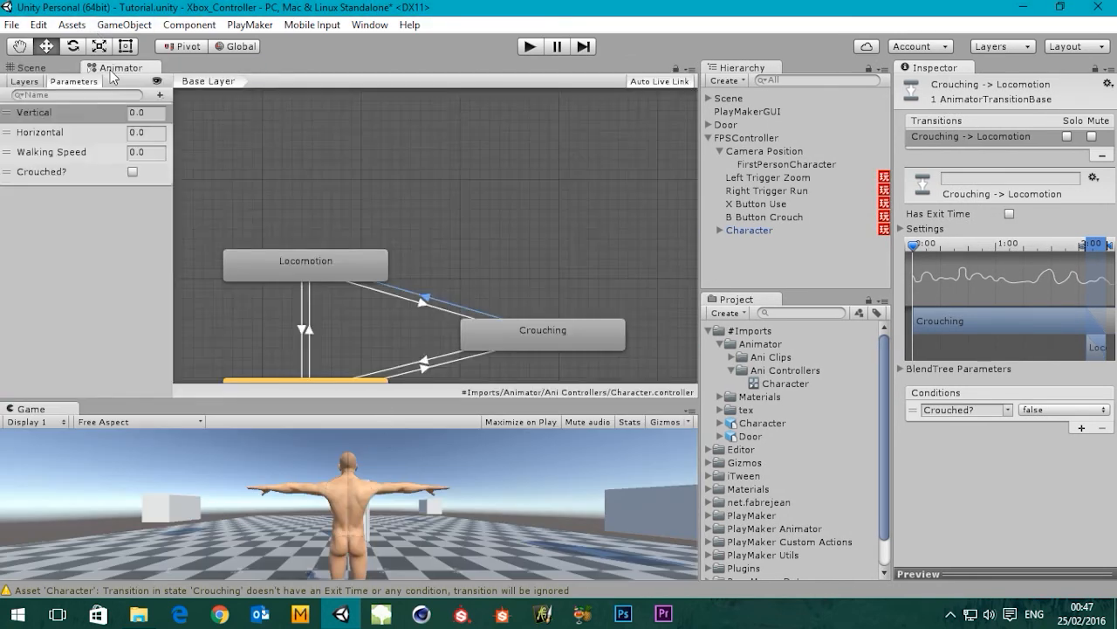
drag(373, 399, 380, 322)
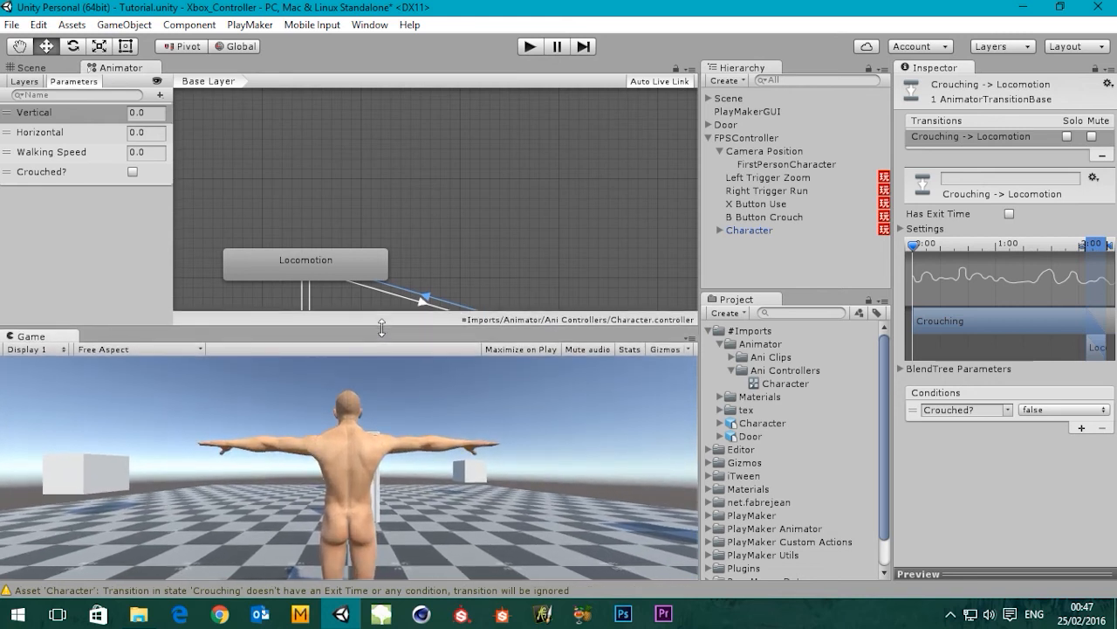
middle_drag(440, 253, 466, 120)
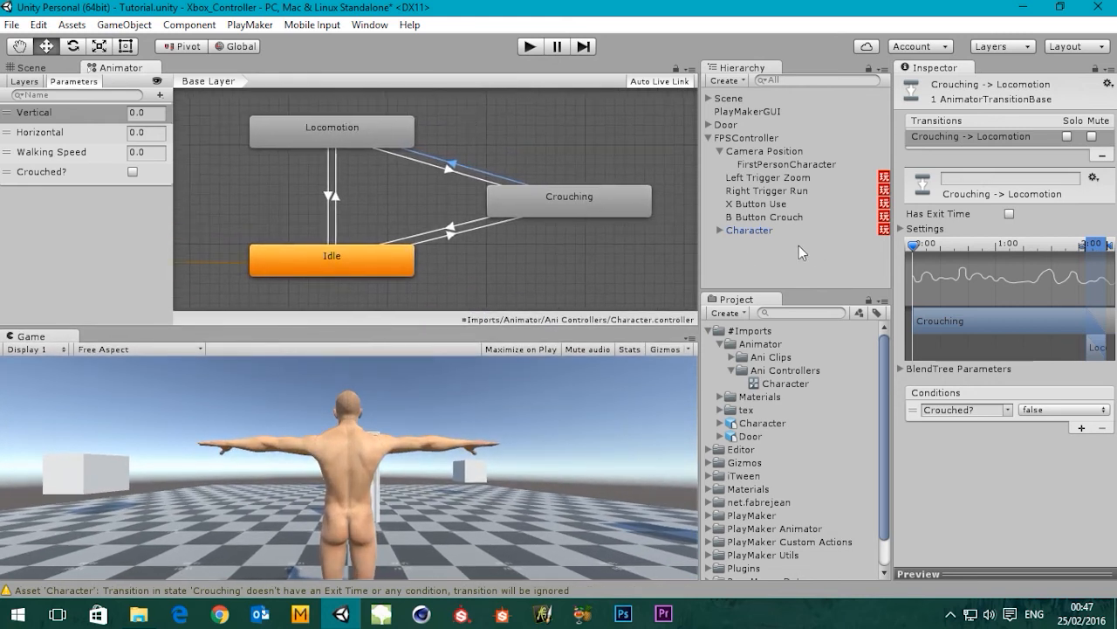
Play-test the crouch transitions with the Character object selected to watch its live animator states, then stop the game
click(752, 231)
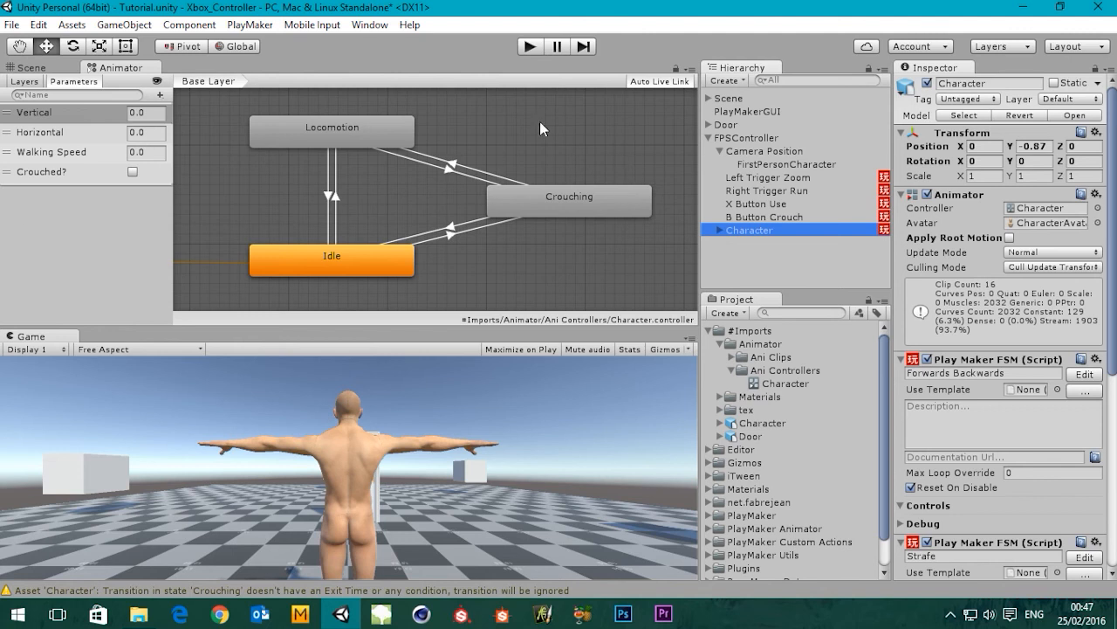
click(529, 46)
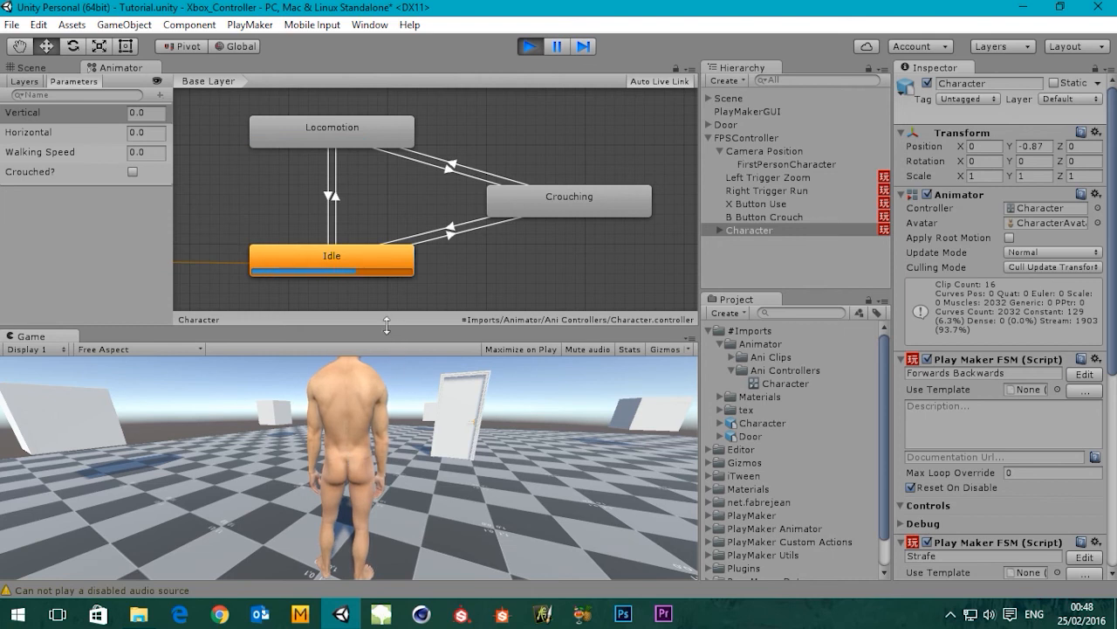
drag(386, 325, 402, 273)
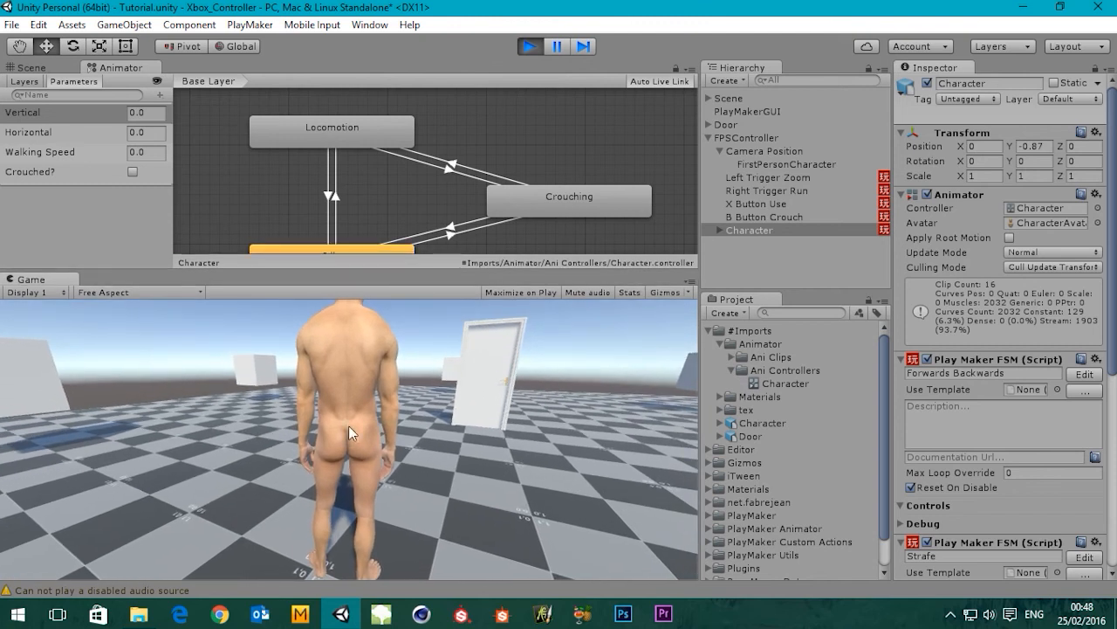
click(530, 47)
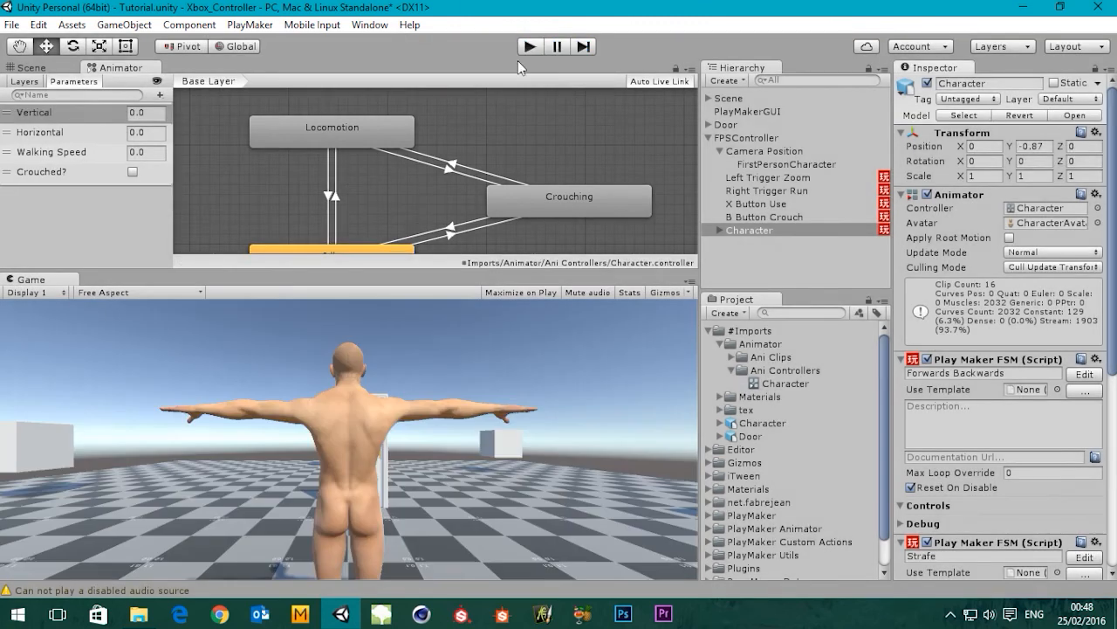
Raise the Camera Position object in the scene to a Y position of about 0.594
click(40, 67)
drag(414, 273, 415, 419)
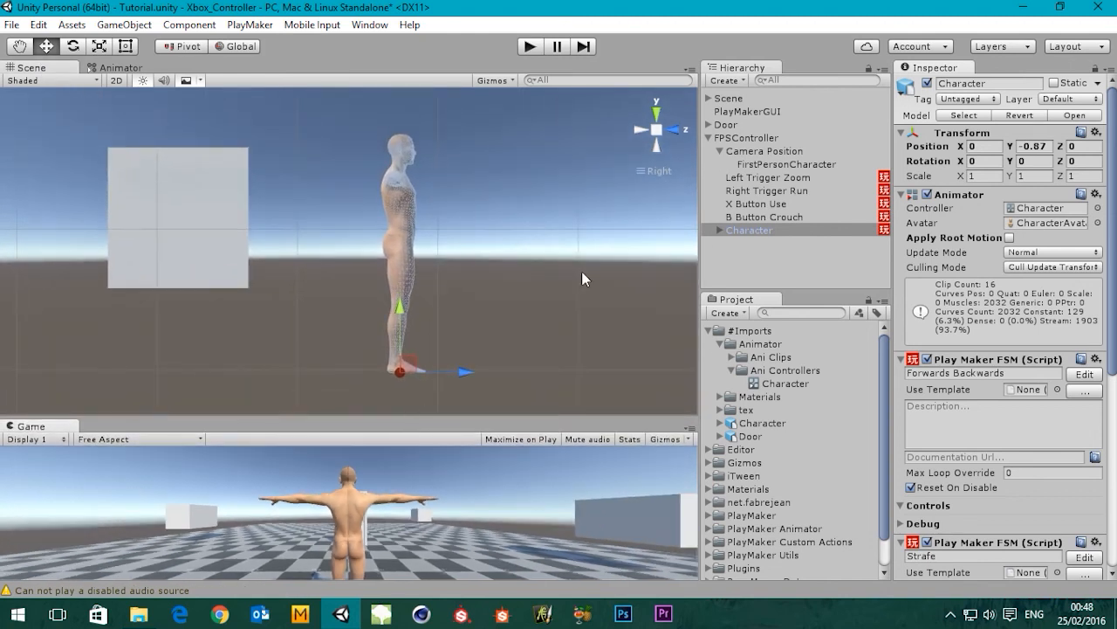
click(755, 153)
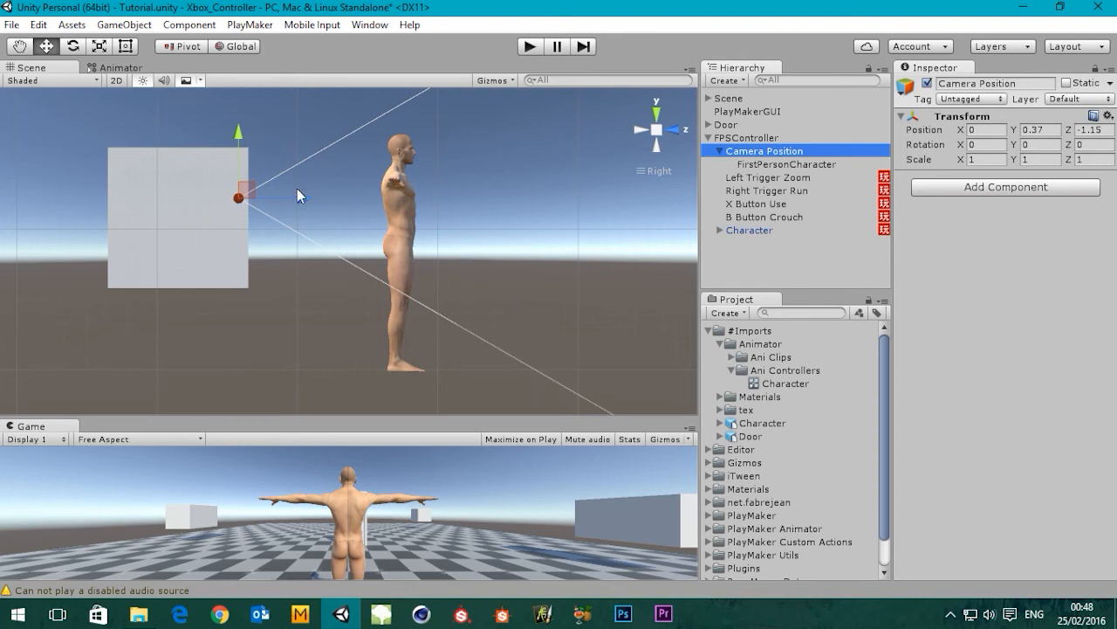
drag(239, 146, 234, 110)
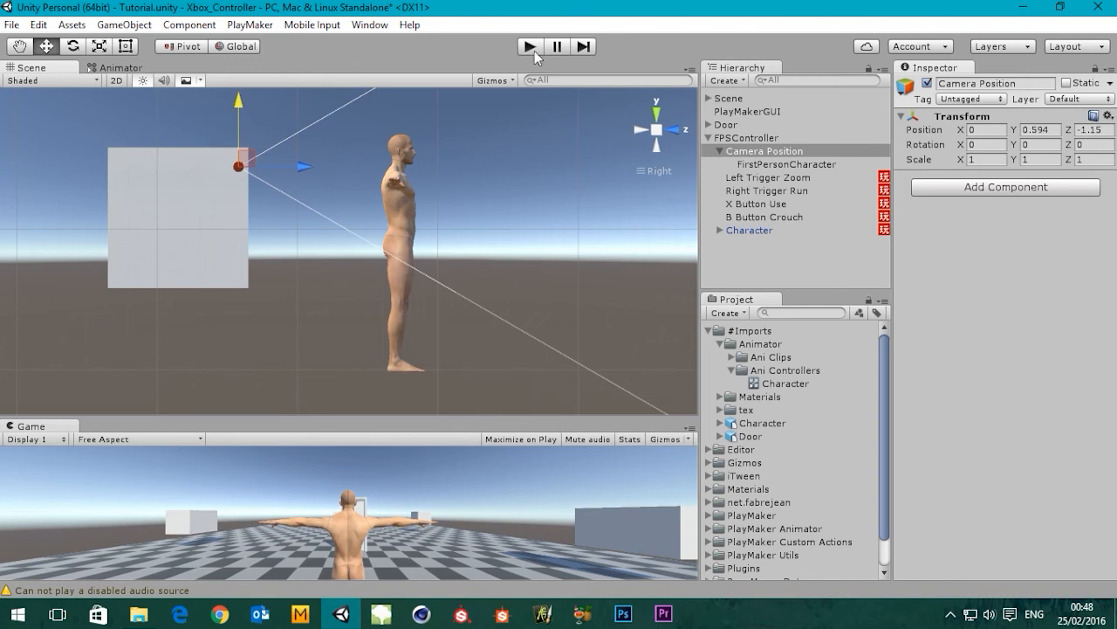
Play-test the character with the raised camera beside the animator graph, then stop the game and enlarge the graph area
drag(435, 413, 447, 255)
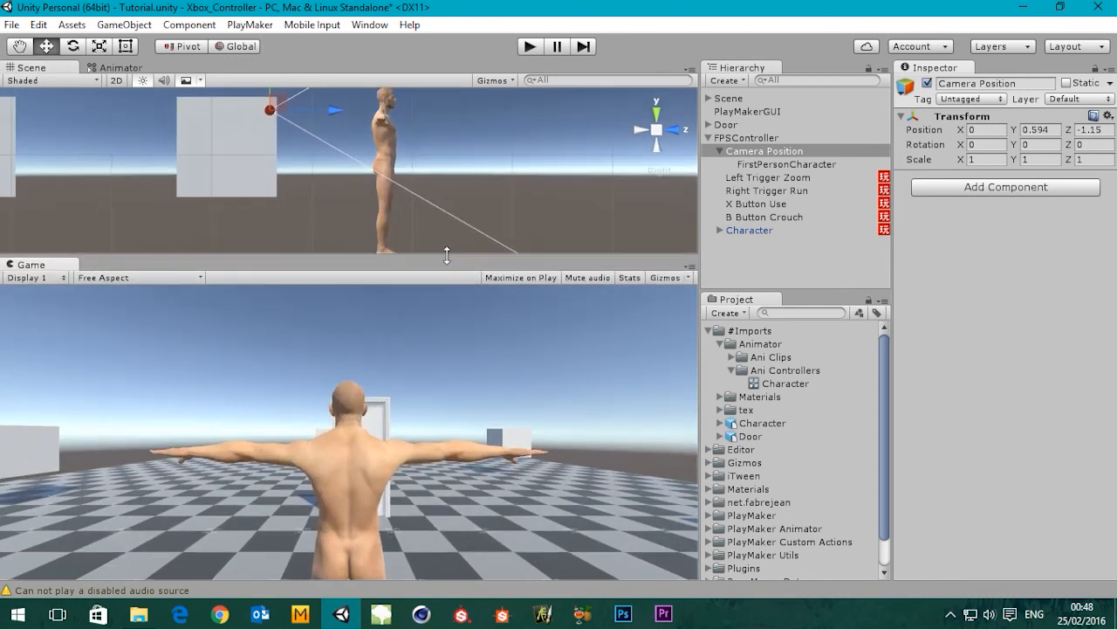
click(118, 68)
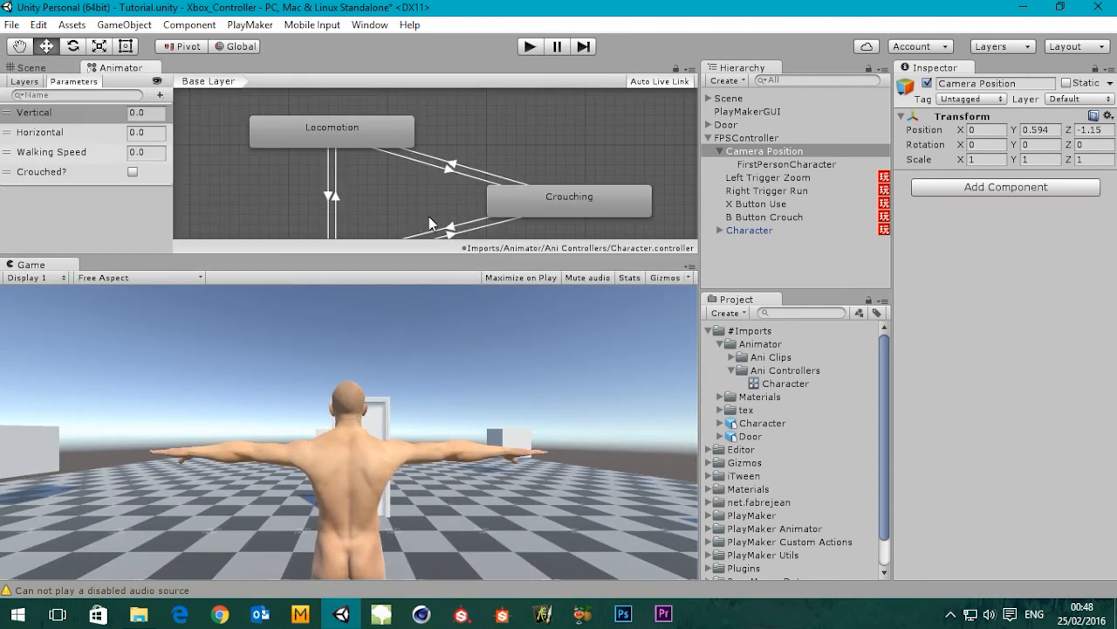
middle_drag(428, 216, 442, 180)
click(532, 46)
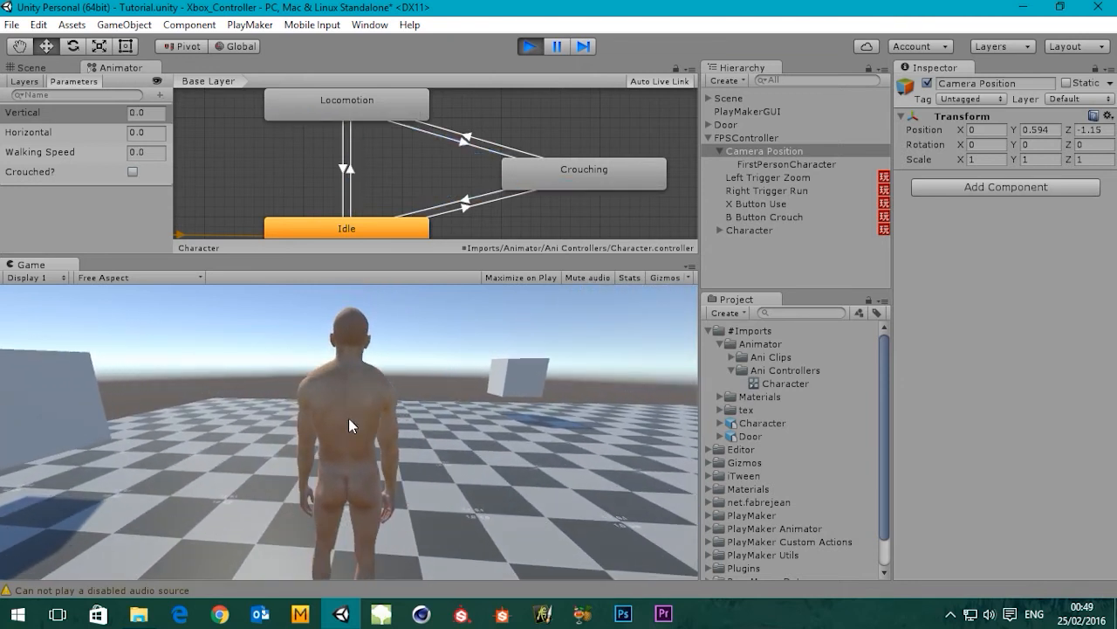
click(529, 46)
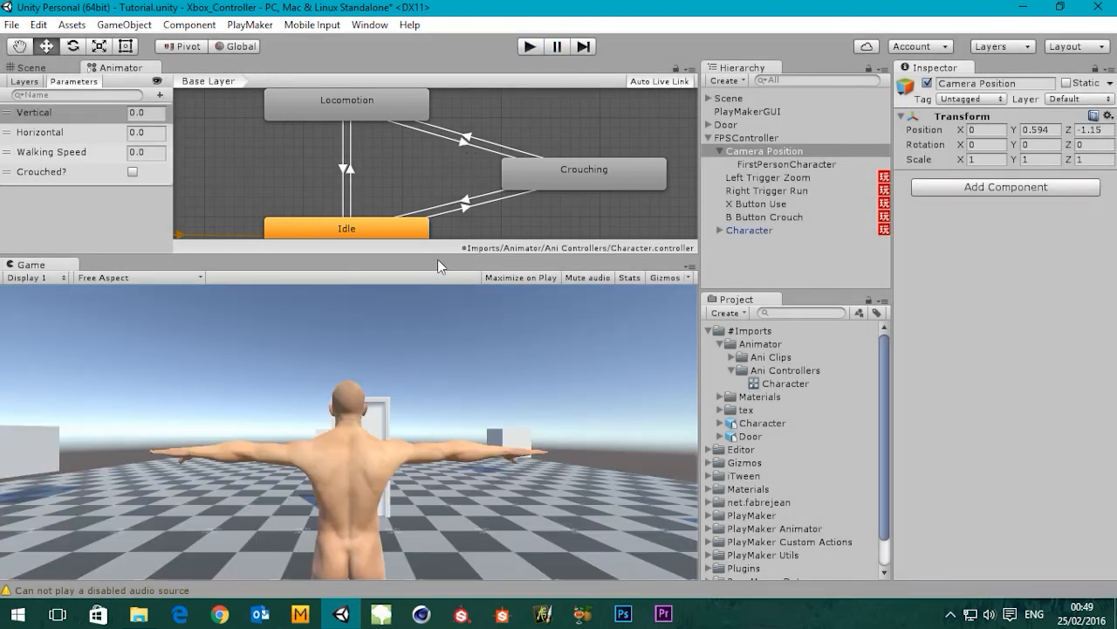
drag(437, 258, 446, 417)
middle_drag(455, 307, 437, 388)
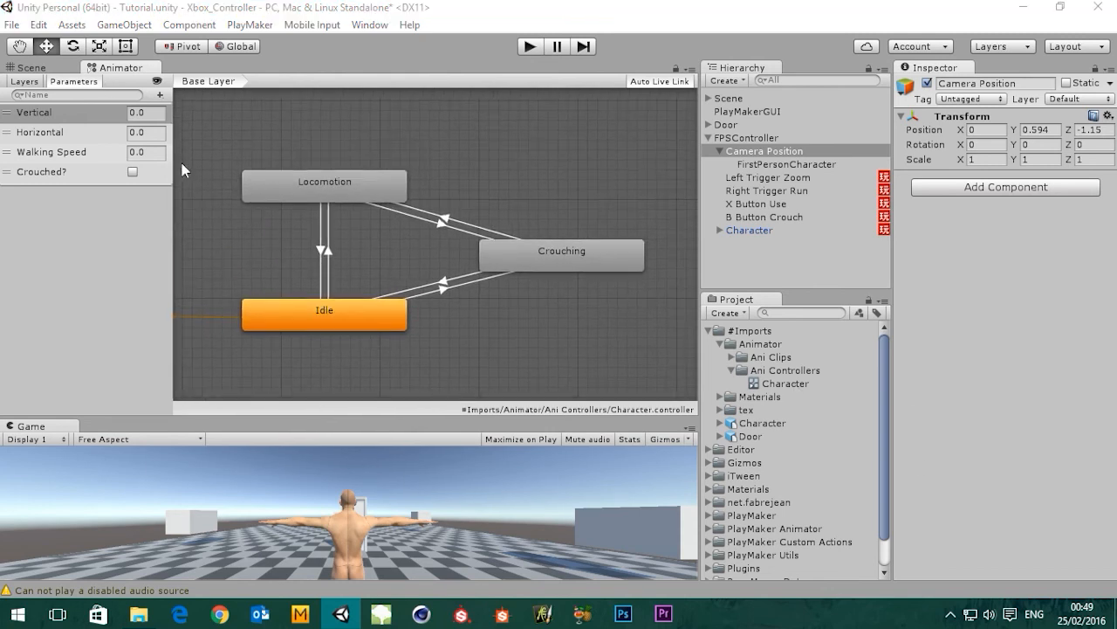
Add a second condition, Walking Speed Greater 0.1, to the Locomotion to Crouching transition, widening the Inspector for room
click(440, 225)
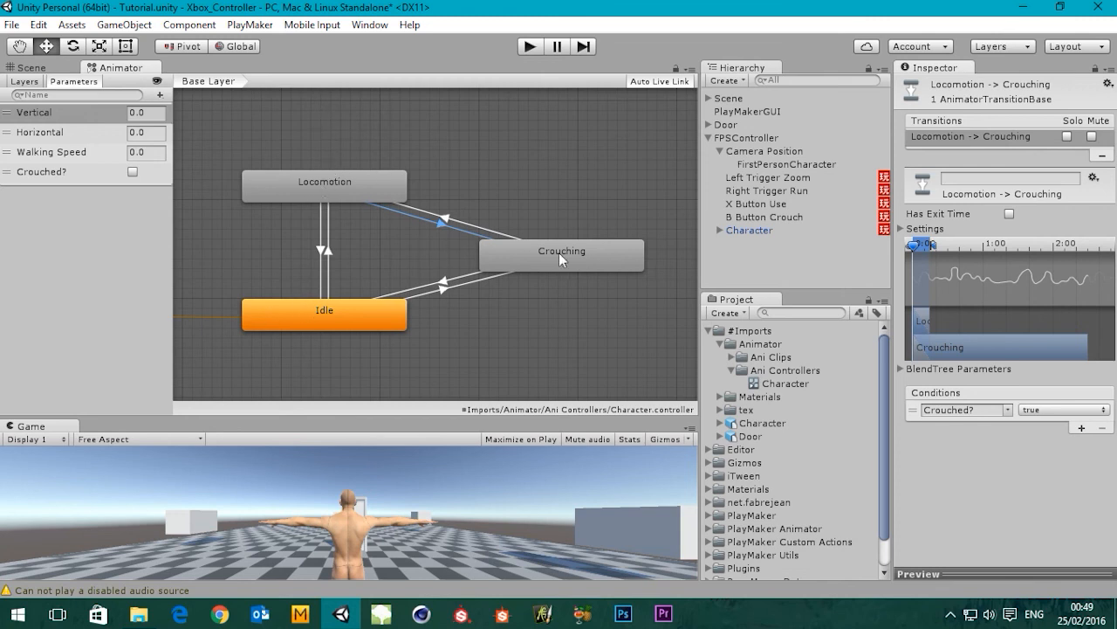
drag(893, 427, 821, 438)
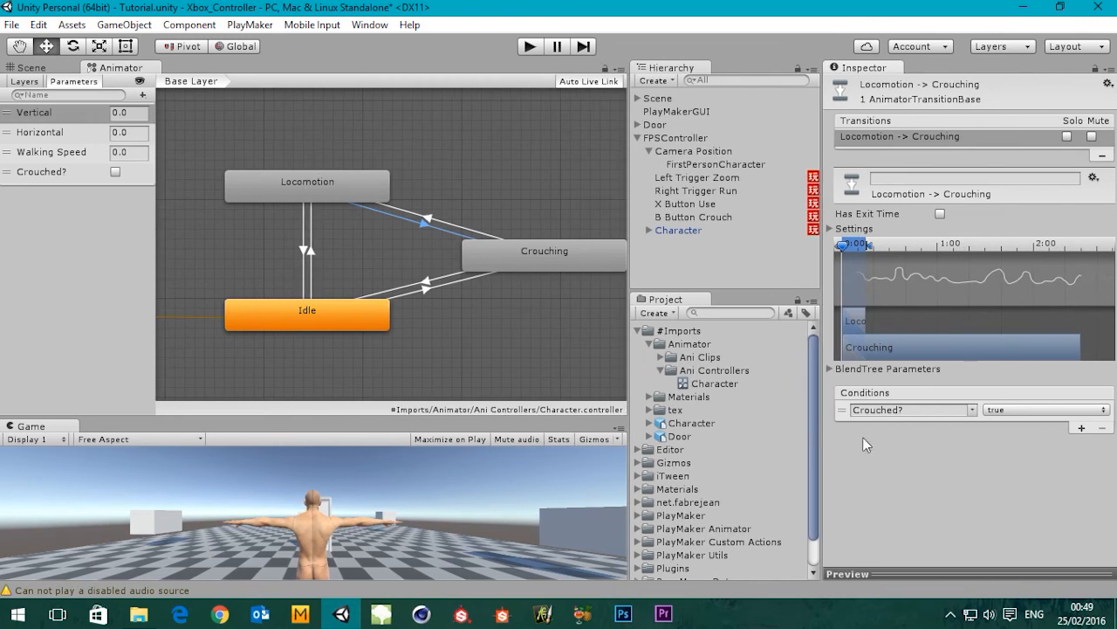
click(1081, 427)
click(971, 428)
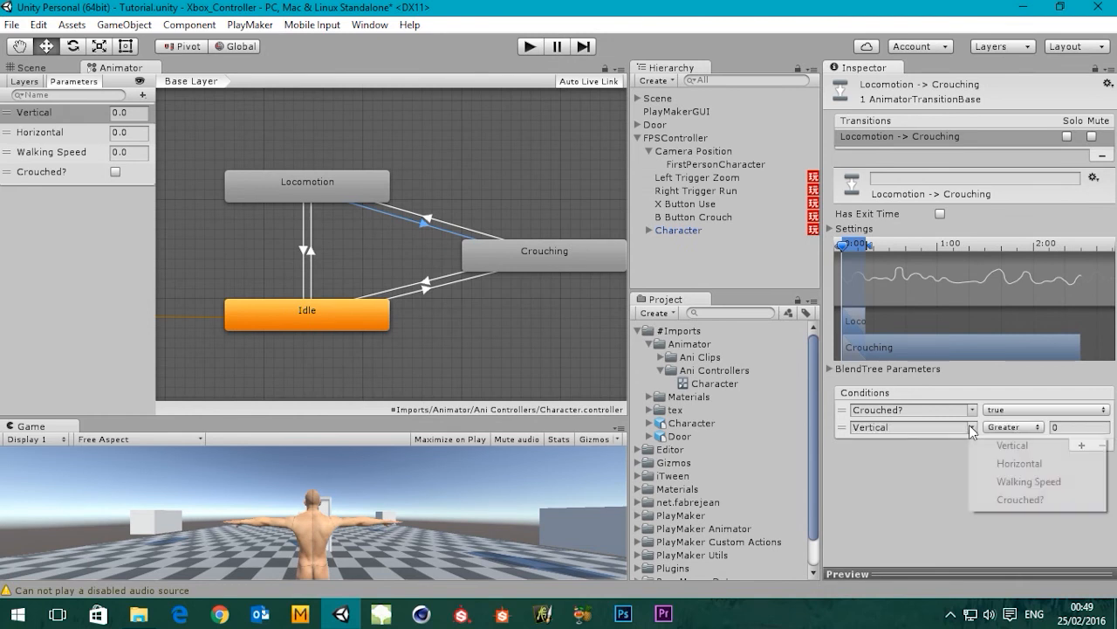
click(1012, 481)
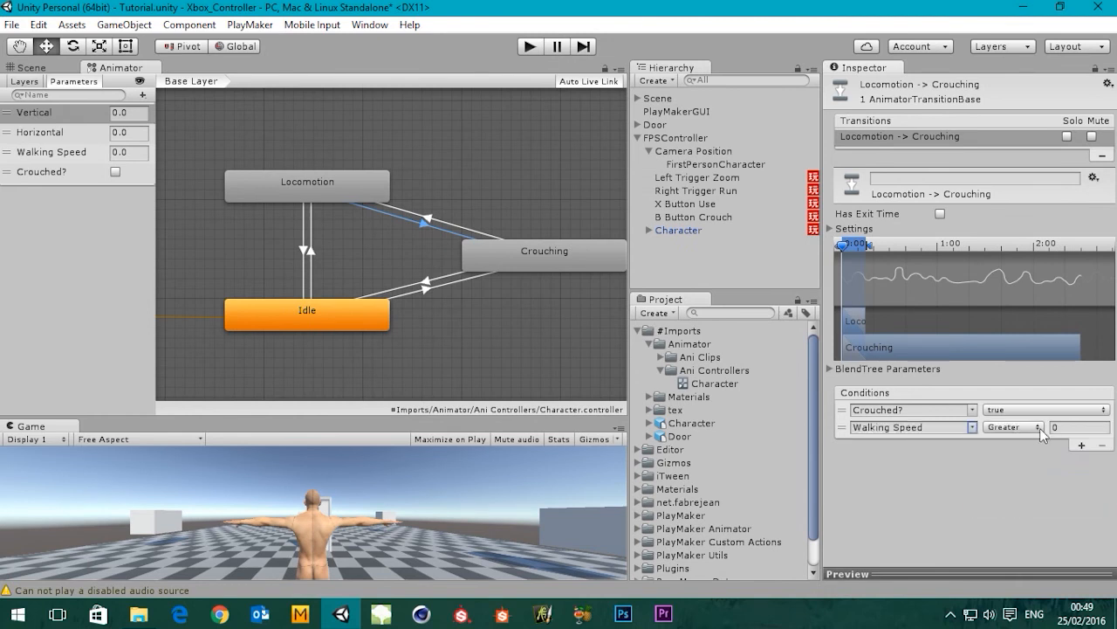
click(1066, 426)
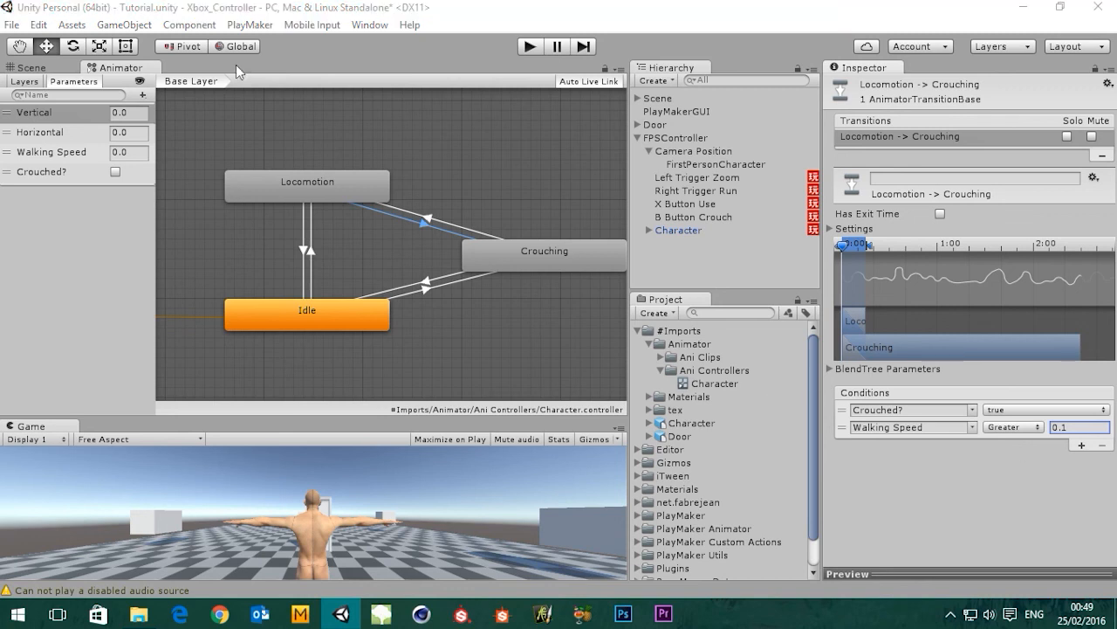
Add a Walking Speed Greater 0.1 condition to the Crouching to Locomotion transition
click(427, 218)
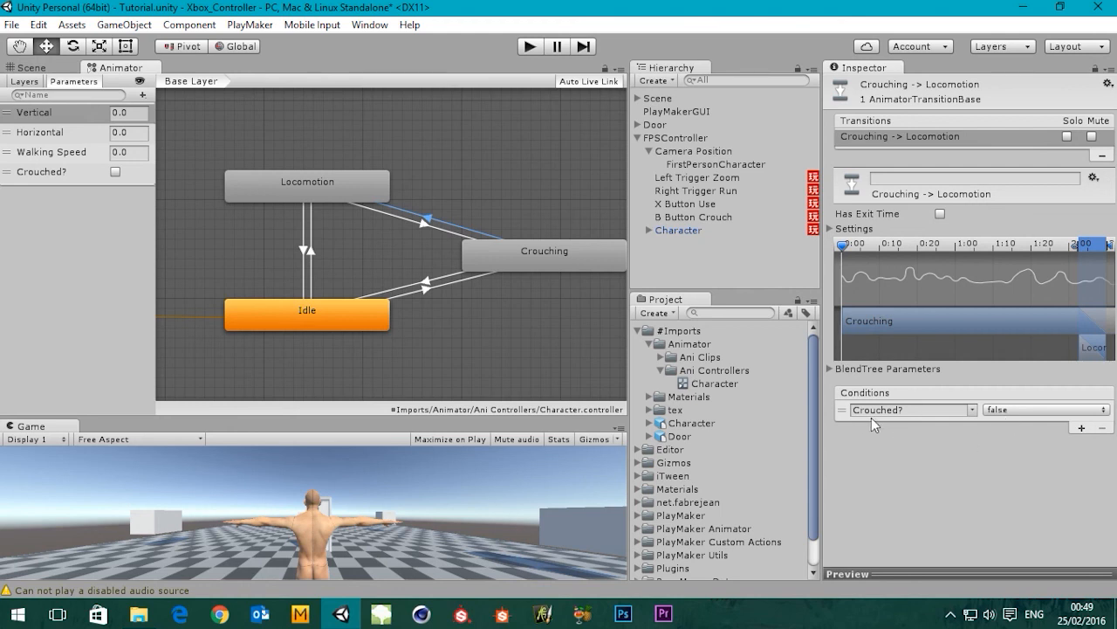
click(1082, 428)
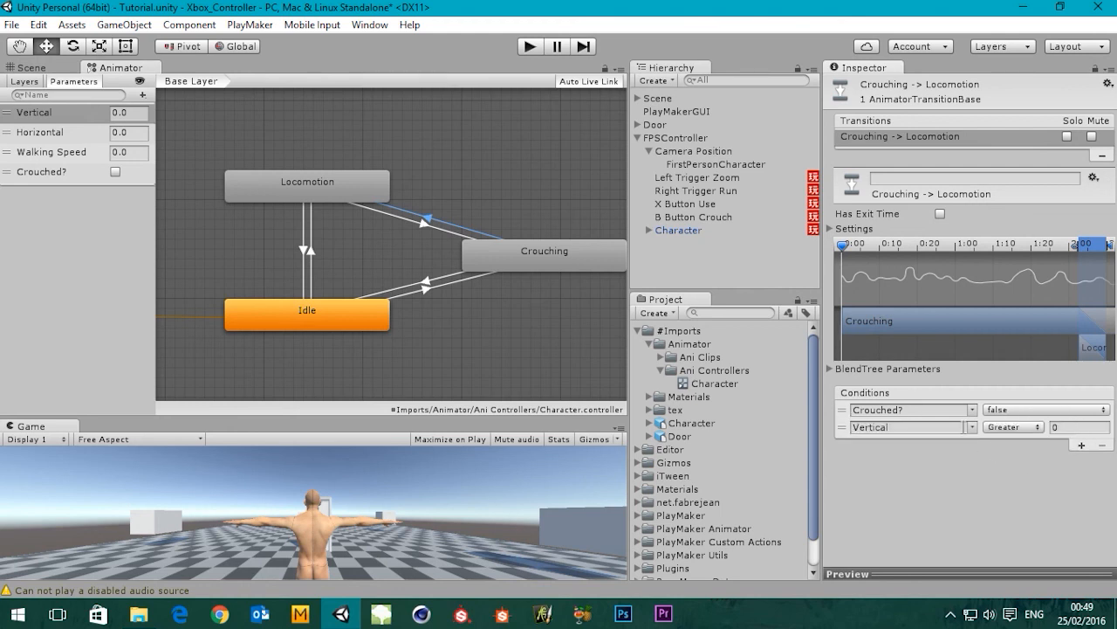
click(972, 426)
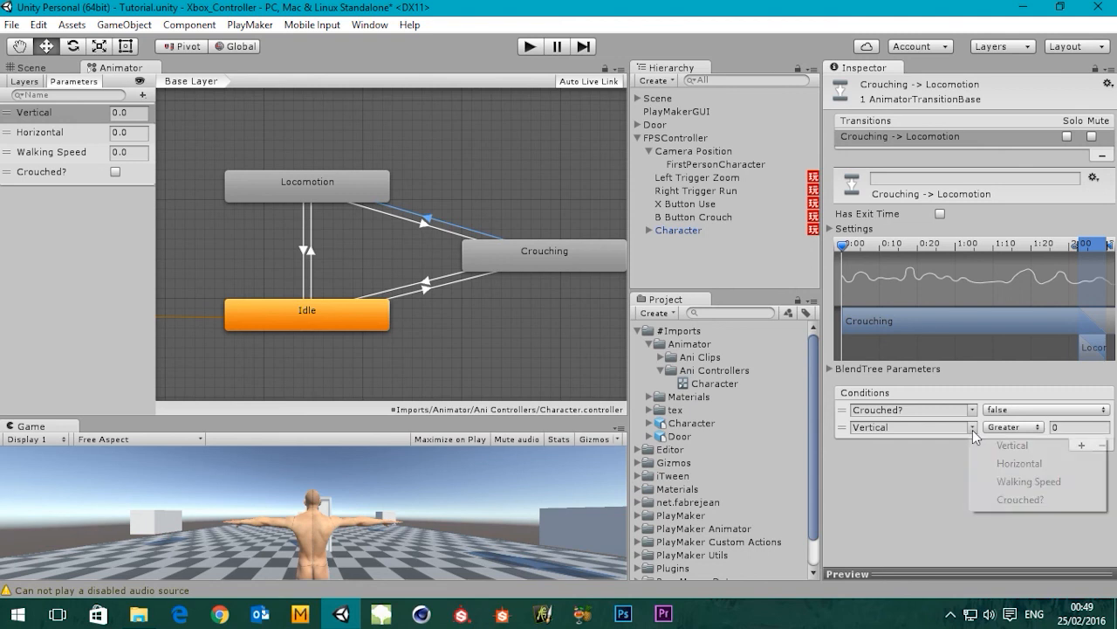
click(1015, 483)
click(1017, 426)
click(1072, 427)
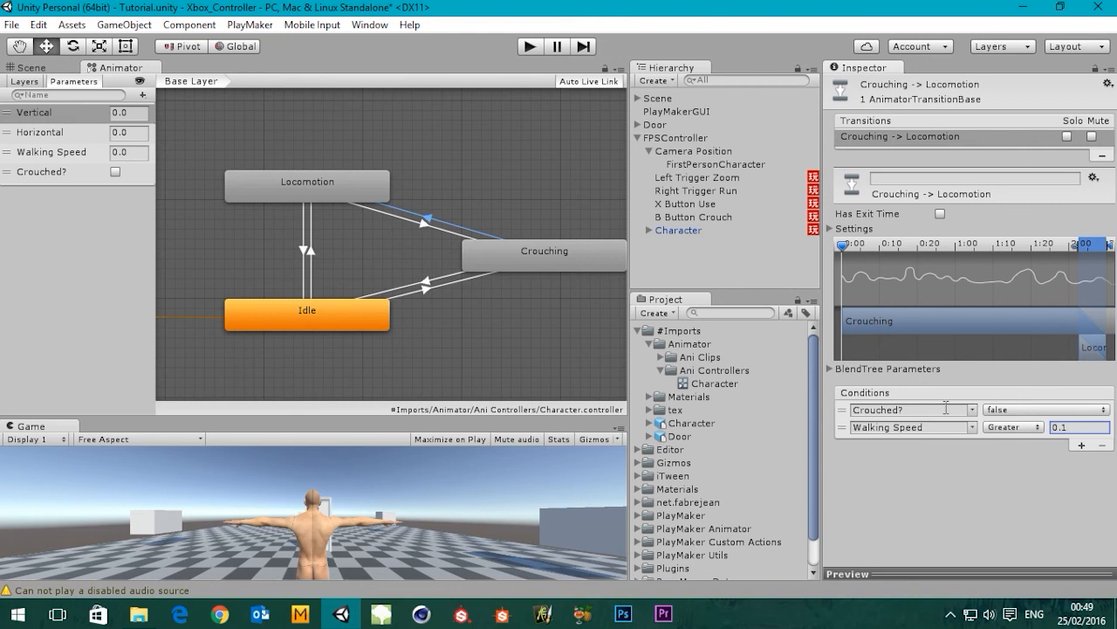
Enlarge the Game view beneath the state graph, play-test the Locomotion and Crouching transitions, and stop the game
middle_drag(390, 200, 368, 172)
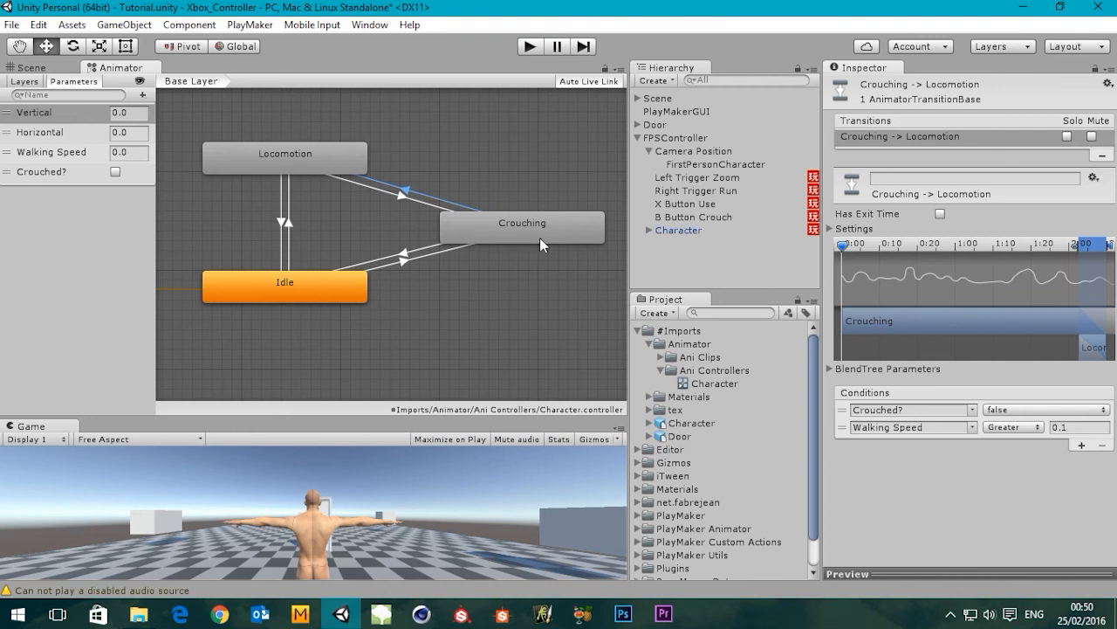
middle_drag(462, 216, 475, 212)
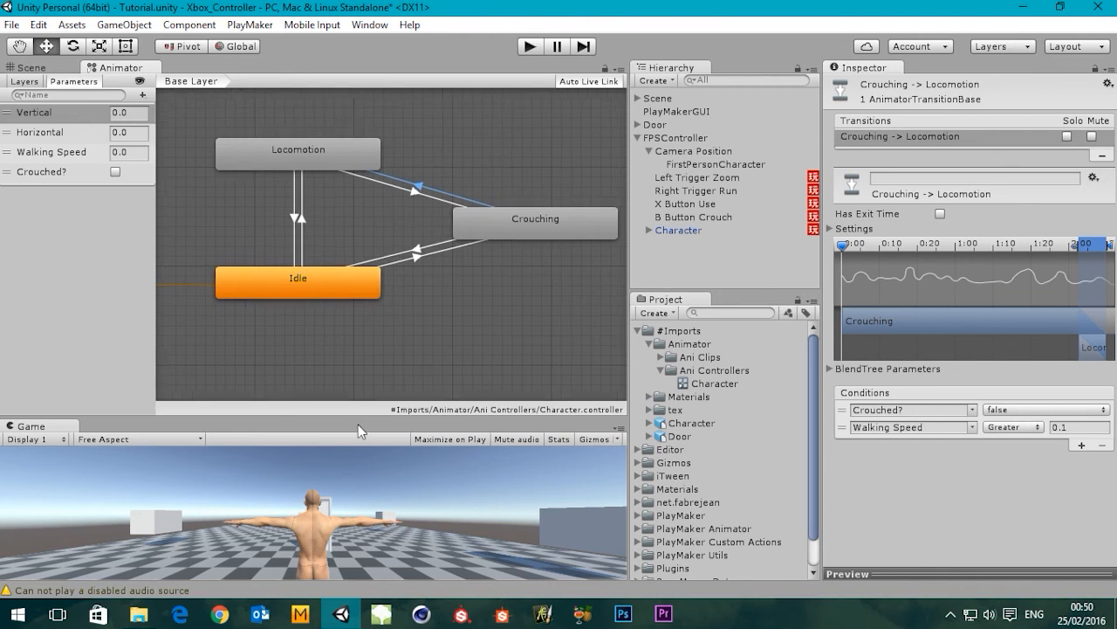
drag(358, 424, 366, 316)
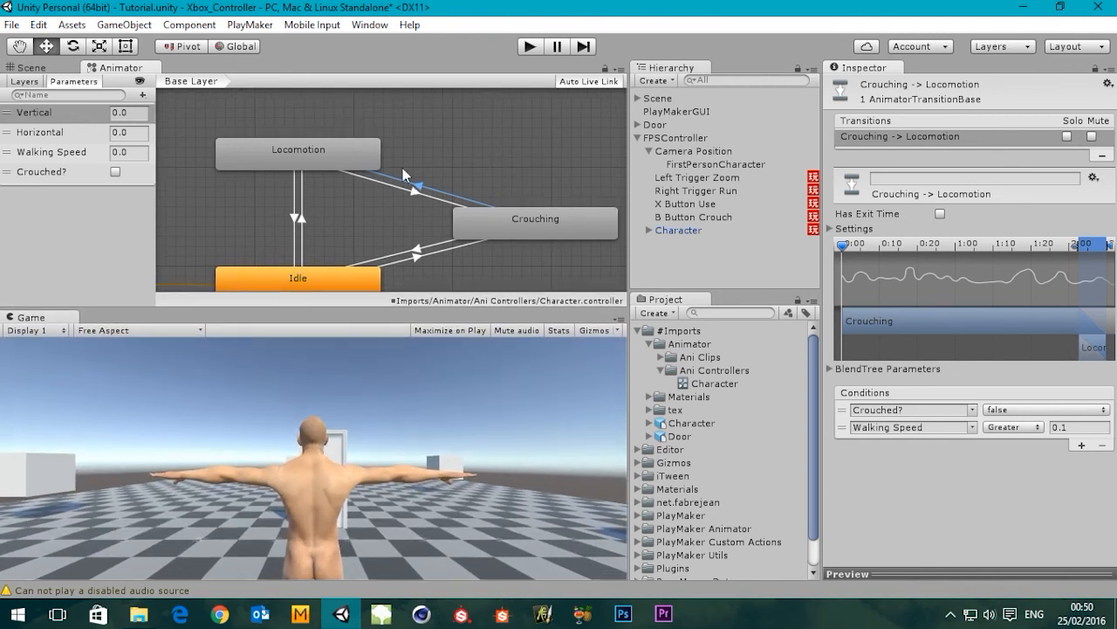
click(534, 50)
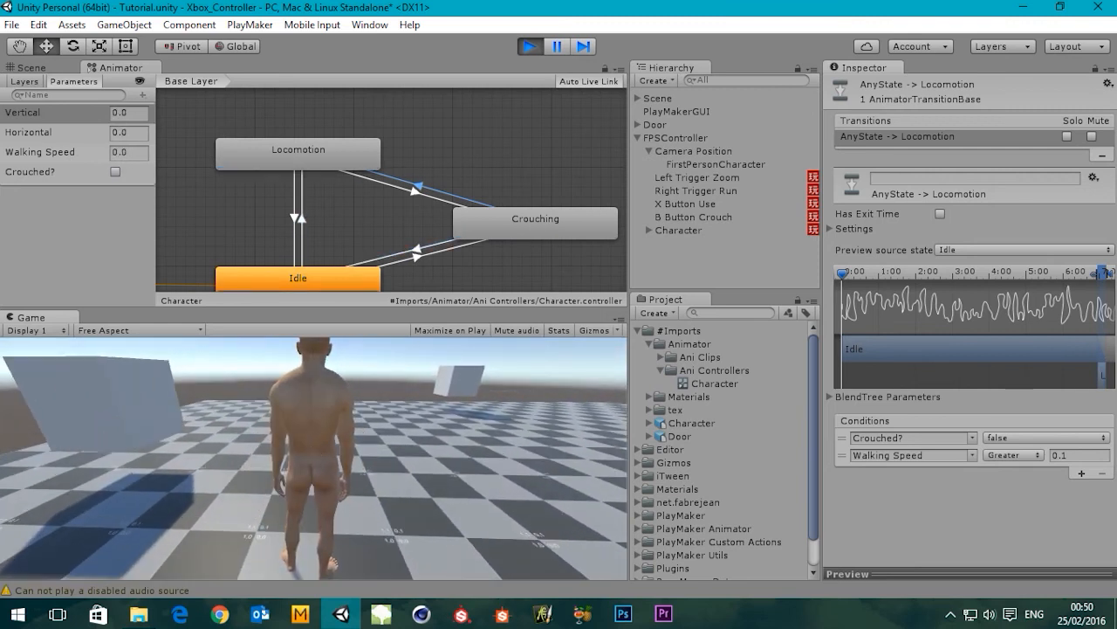
click(528, 48)
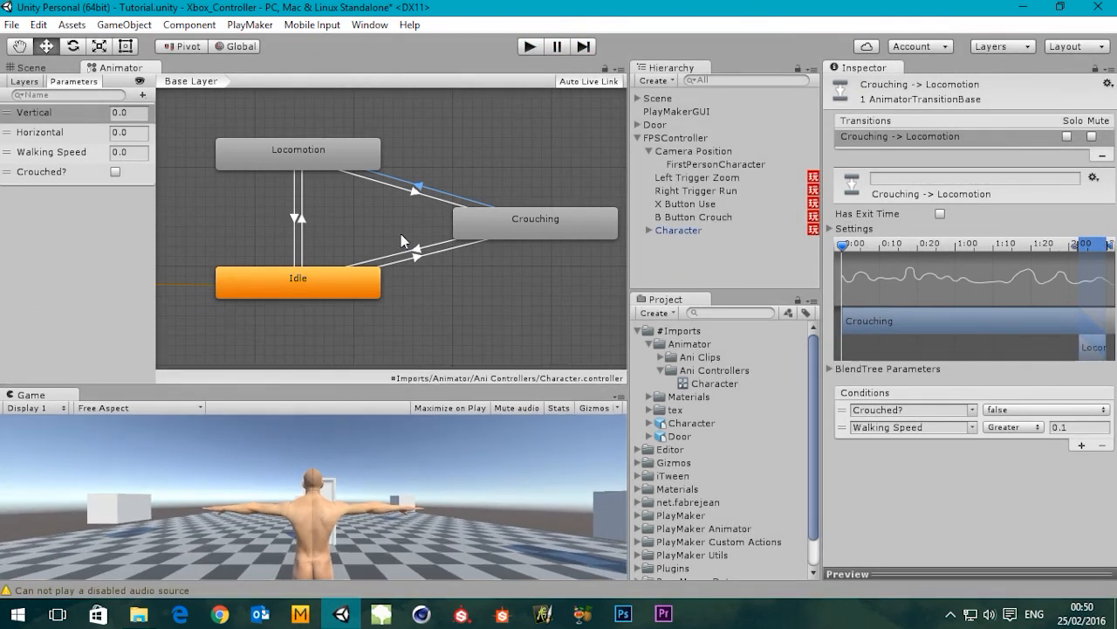
Recheck the transitions between Locomotion and Crouching, and add a Walking Speed Less 0.1 condition to the Crouching to Idle transition
click(419, 199)
click(421, 188)
click(412, 190)
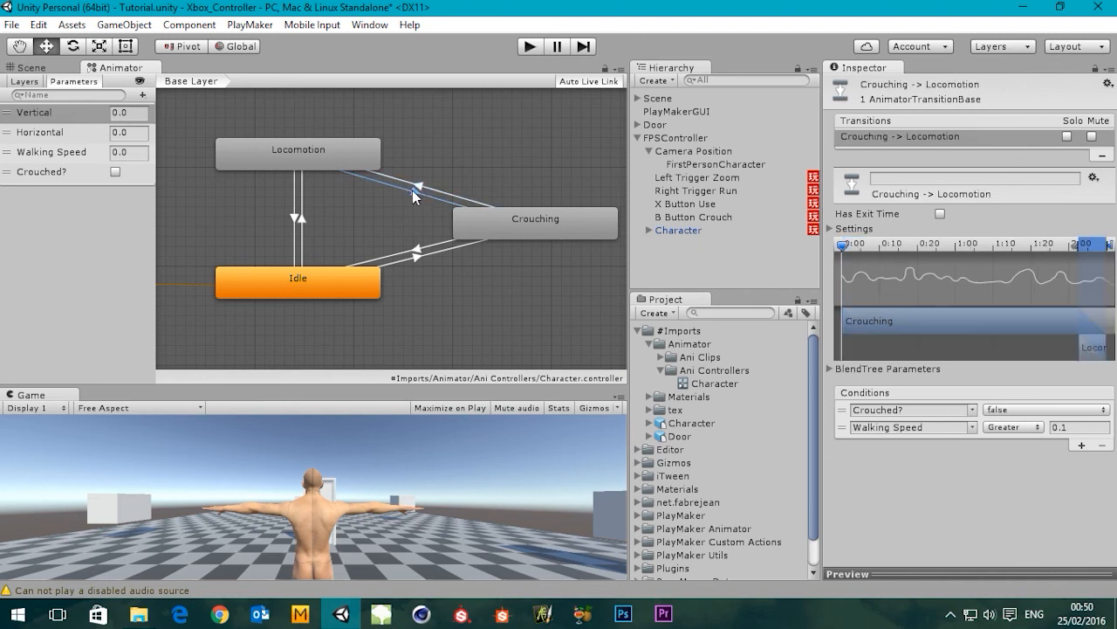
click(422, 186)
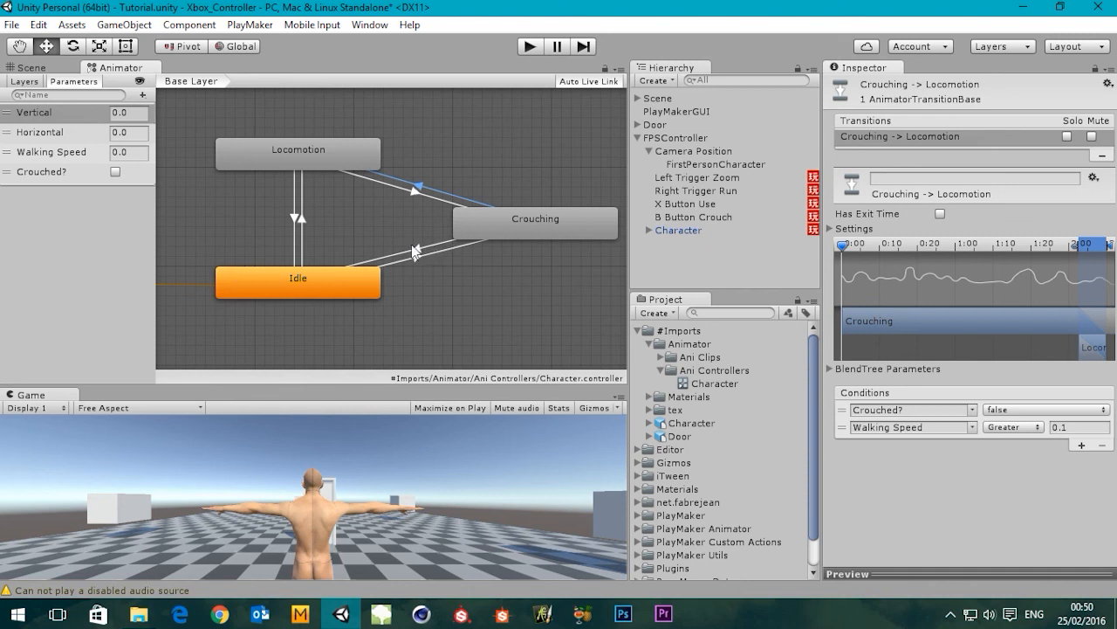
click(417, 249)
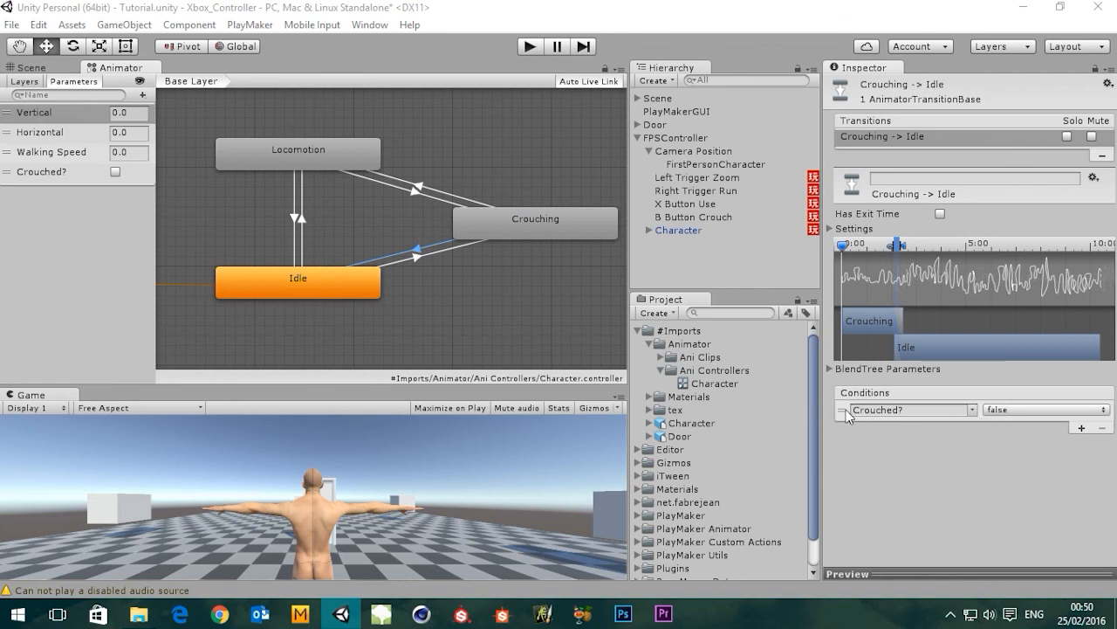
click(1081, 429)
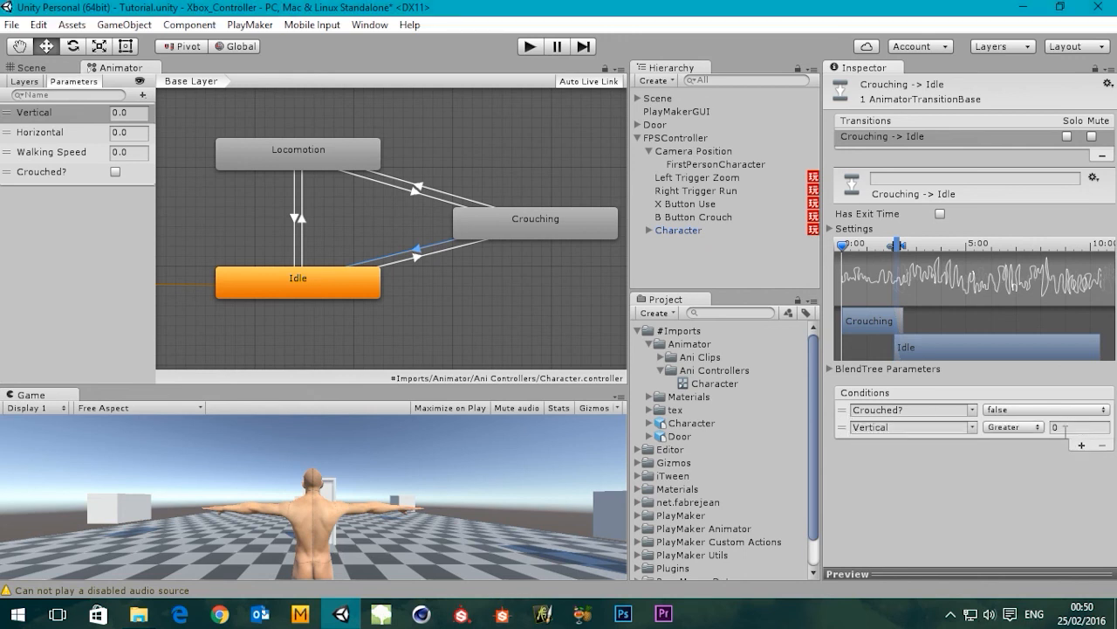
click(974, 428)
click(1015, 482)
click(1016, 430)
click(1012, 462)
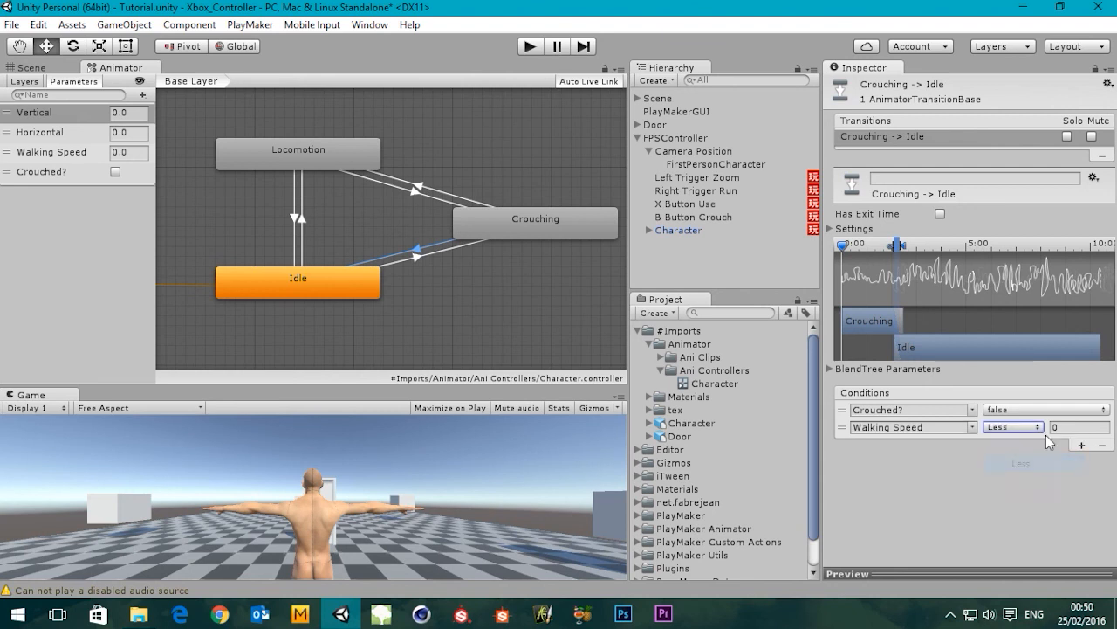
click(1080, 427)
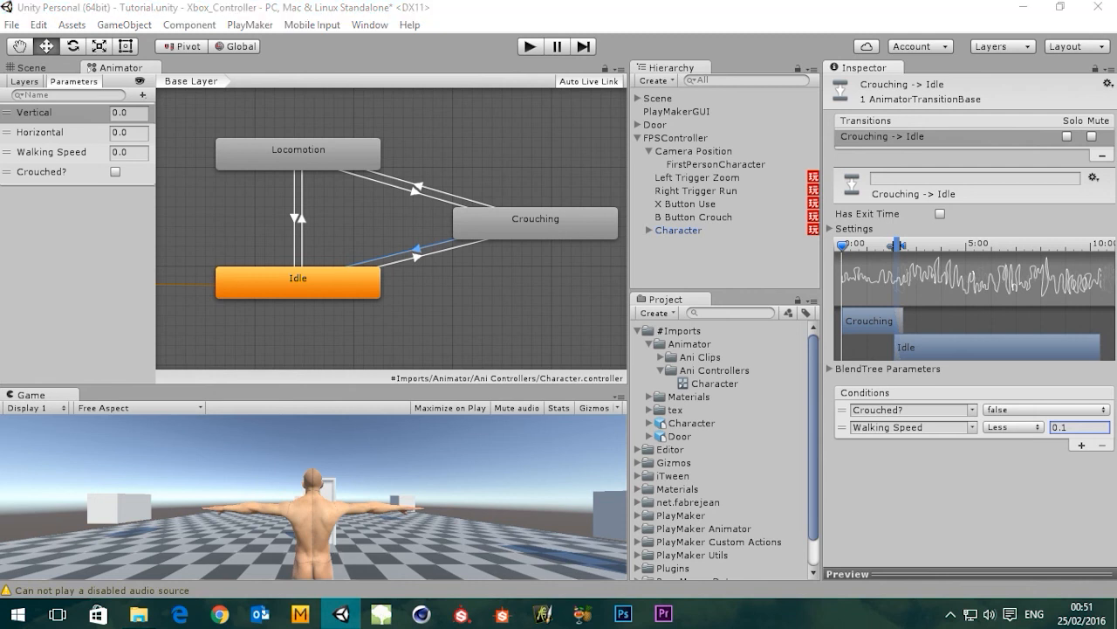
Check the Idle to Crouching condition and play-test crouching with the Game view and state graph both visible, stopping the game at the end
click(421, 258)
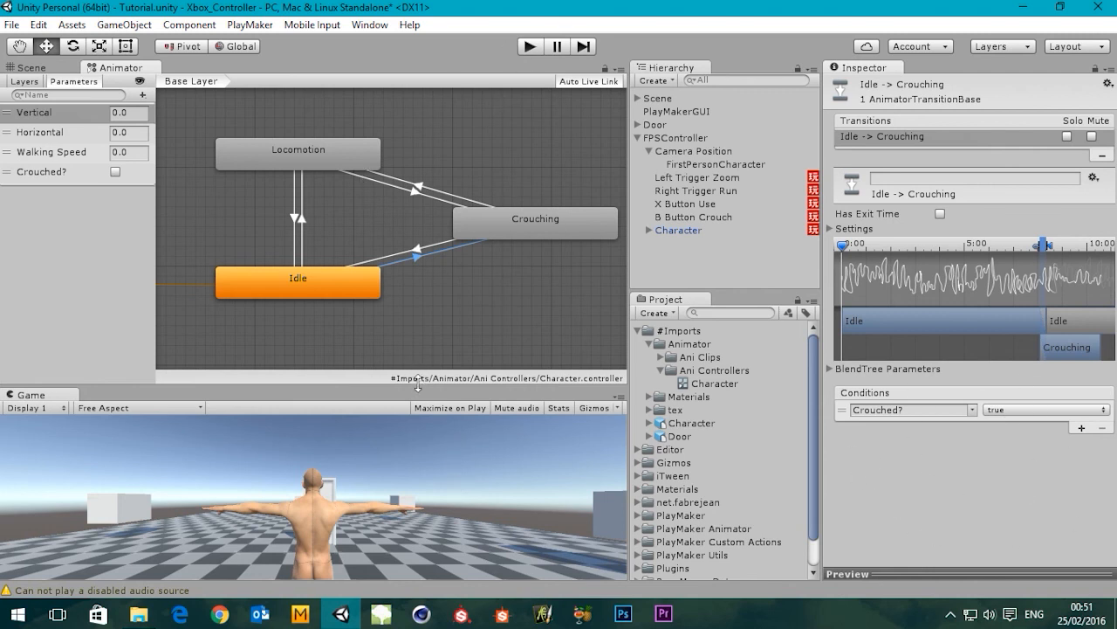
drag(419, 388, 406, 239)
click(529, 47)
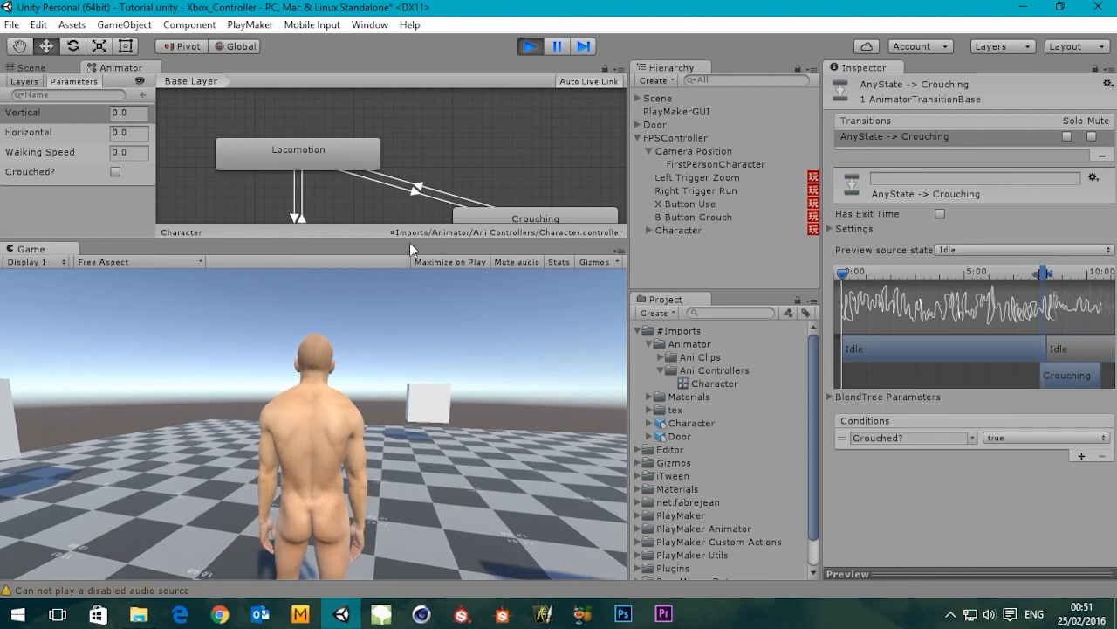
drag(409, 251, 409, 419)
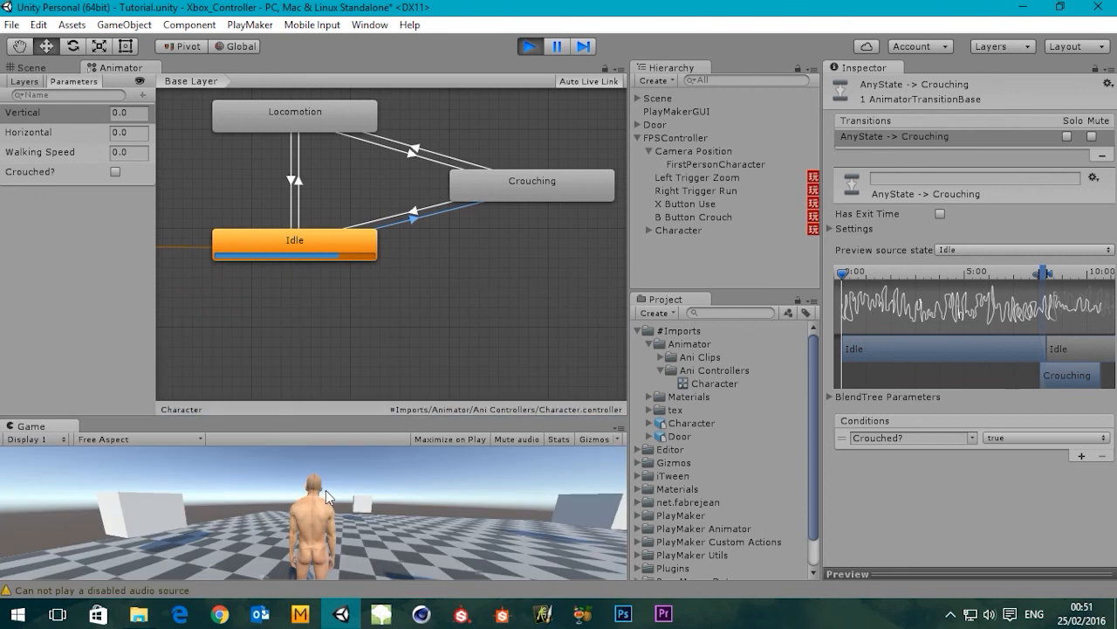
drag(400, 417, 392, 281)
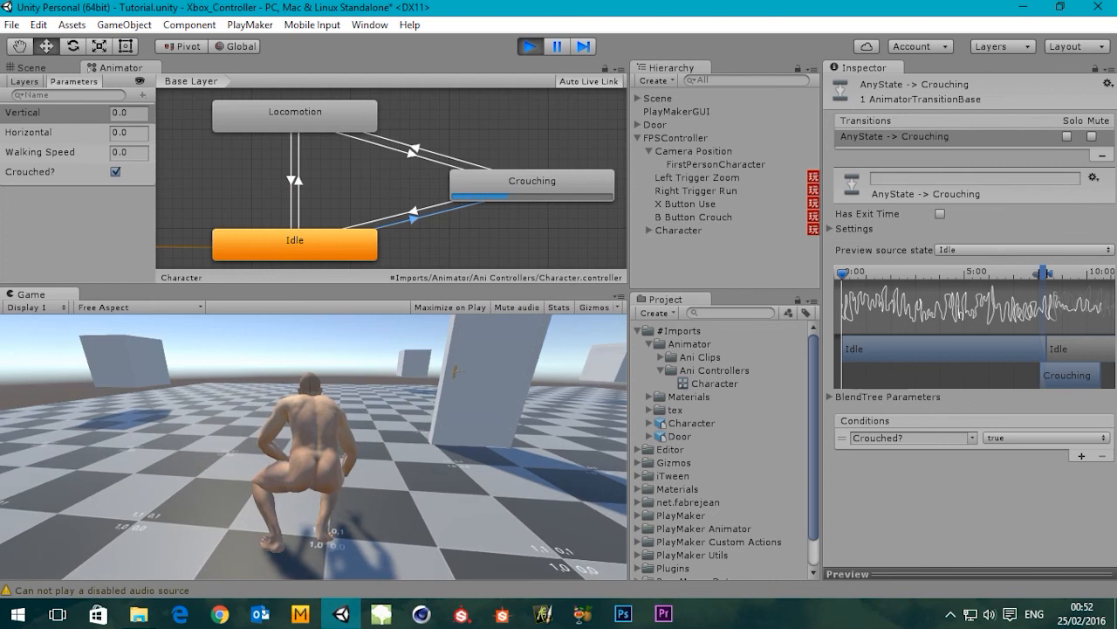
key(Escape)
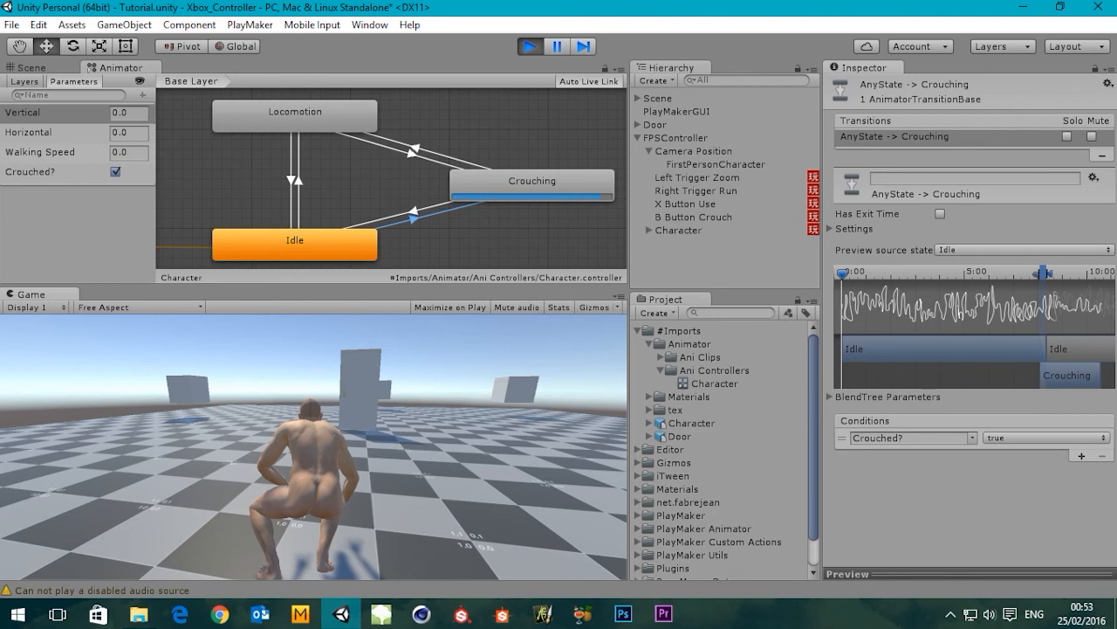
click(528, 50)
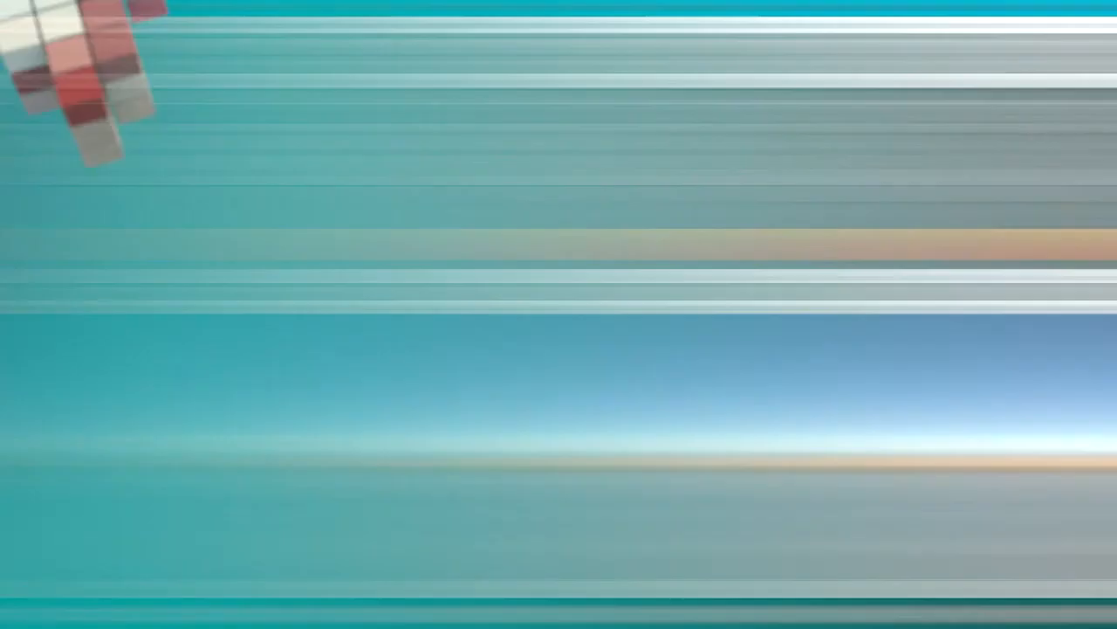